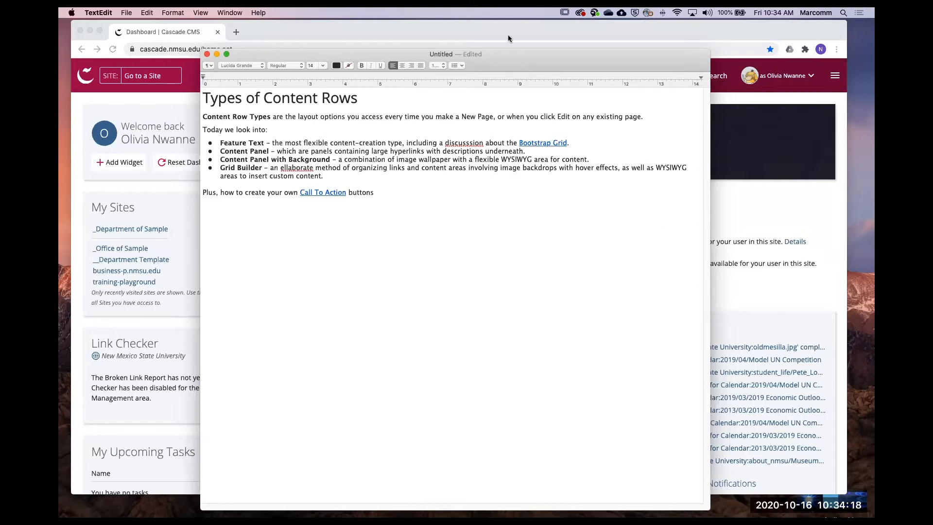
Arrange the TextEdit notes beside a narrowed Chrome window, and highlight the notes heading "Types of Content Rows".
drag(518, 57, 522, 57)
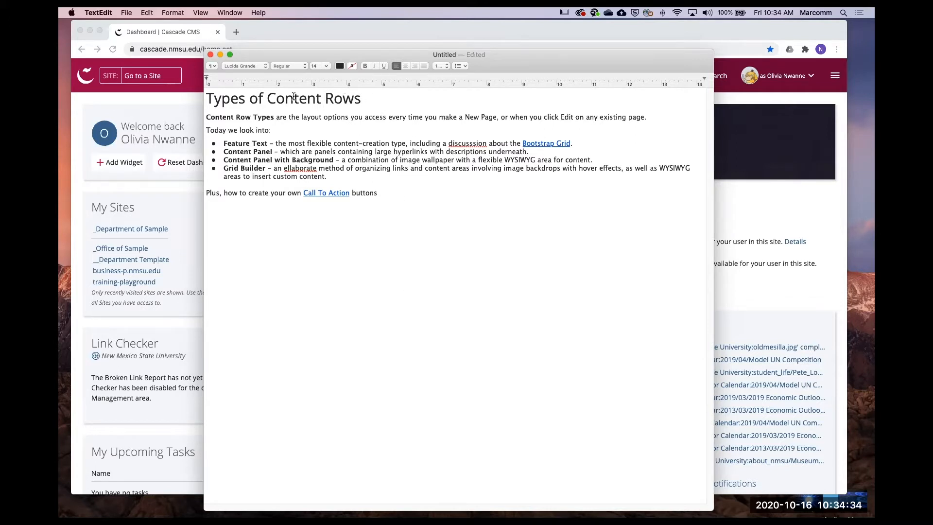
drag(363, 101, 206, 100)
click(468, 193)
drag(314, 52, 481, 59)
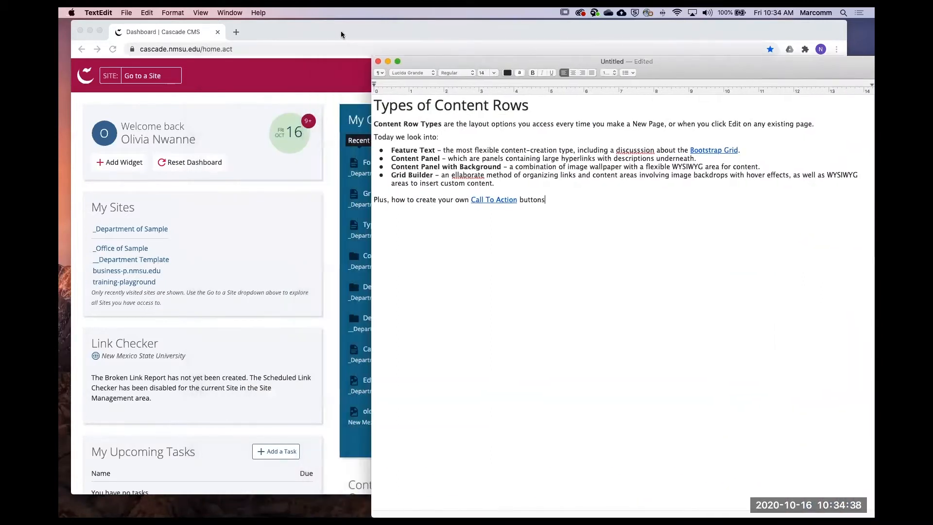
click(341, 35)
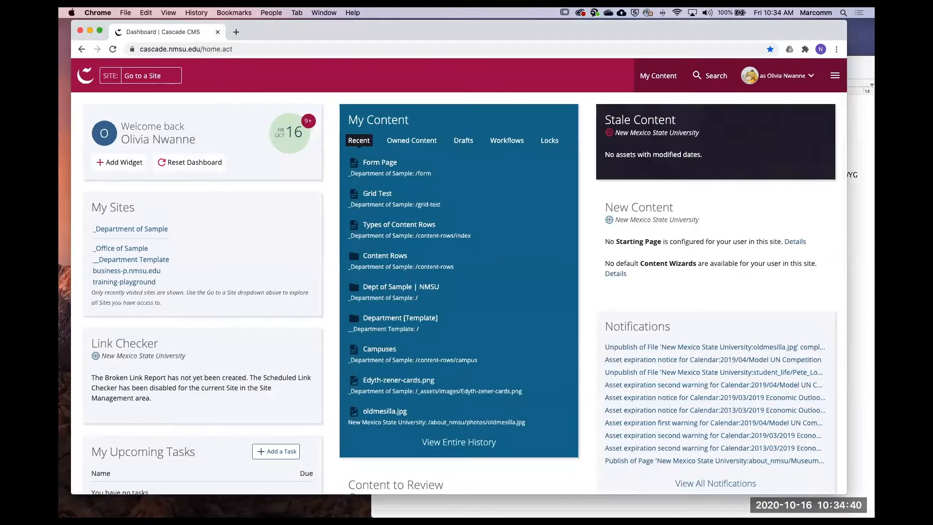
drag(846, 494, 778, 511)
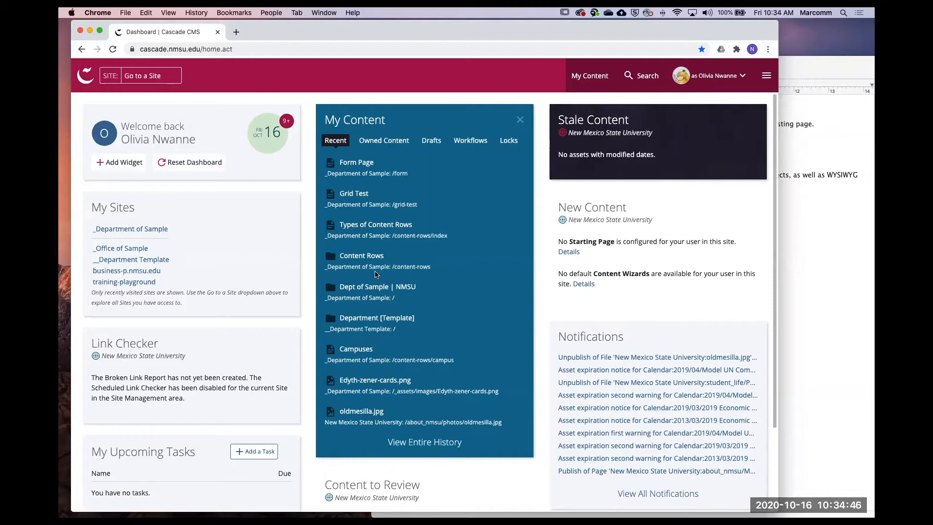
click(813, 254)
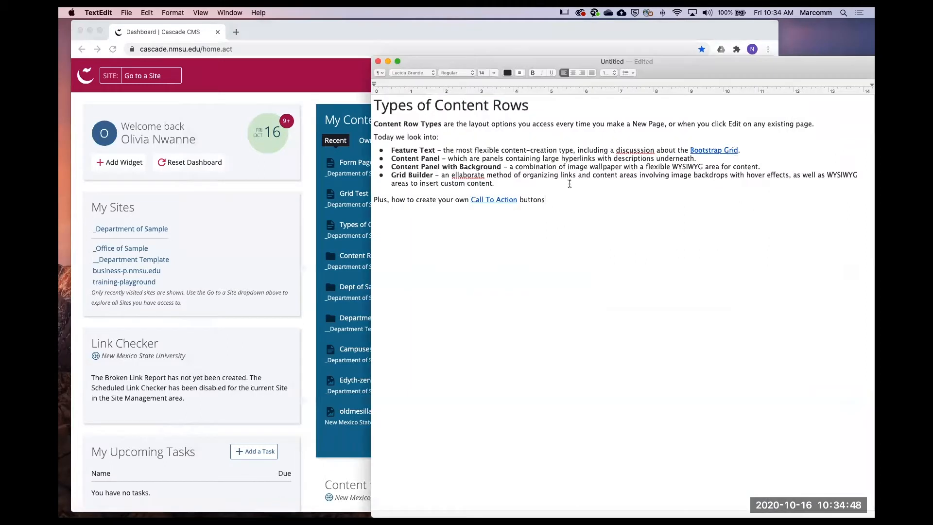
drag(551, 105, 373, 105)
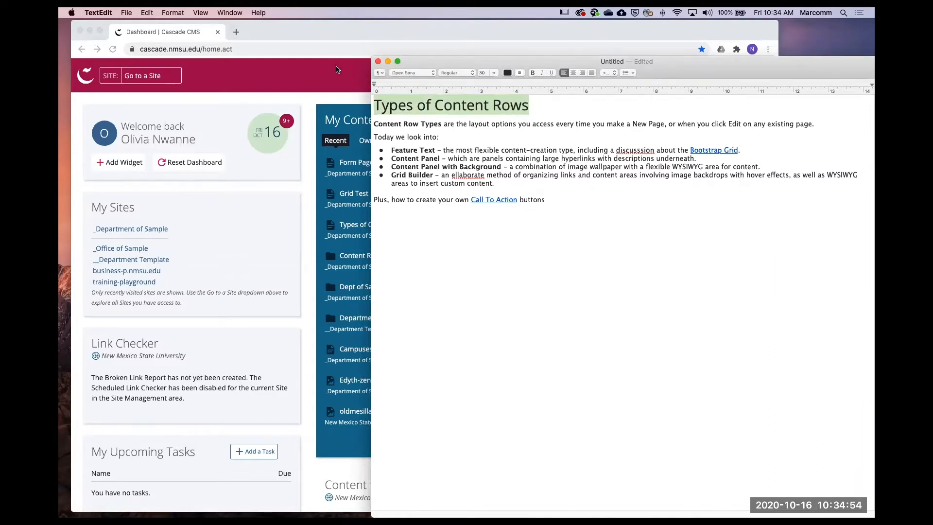
Switch to Chrome and open the Types of Content Rows page from the Content Rows folder of the _Department of Sample site.
click(308, 84)
click(165, 76)
click(107, 129)
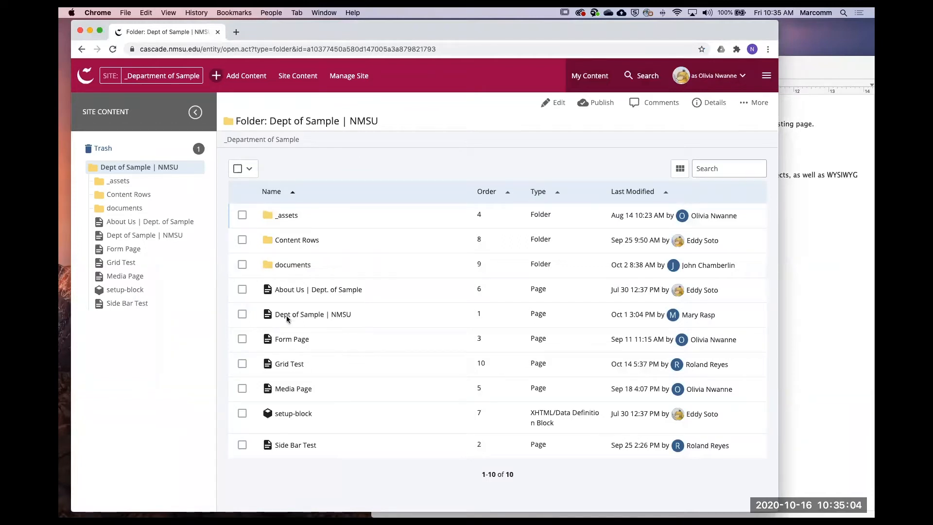
click(148, 194)
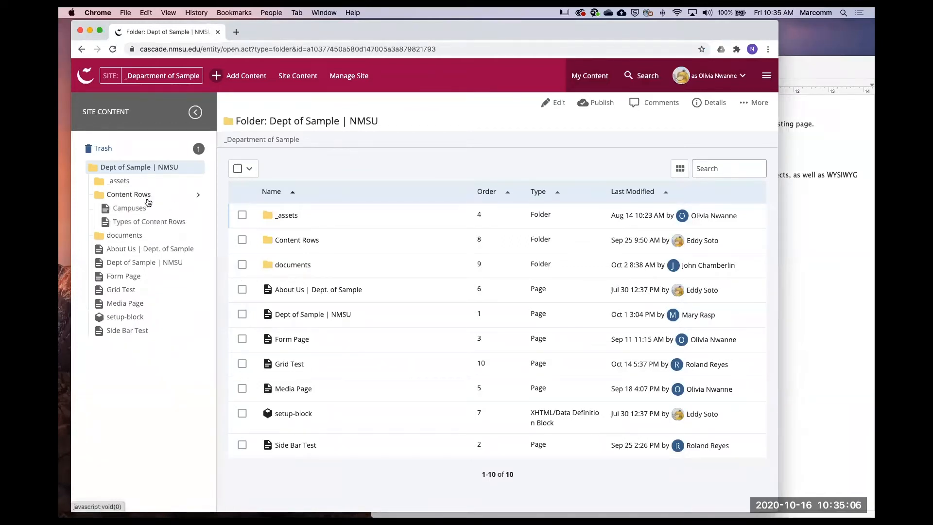
click(162, 223)
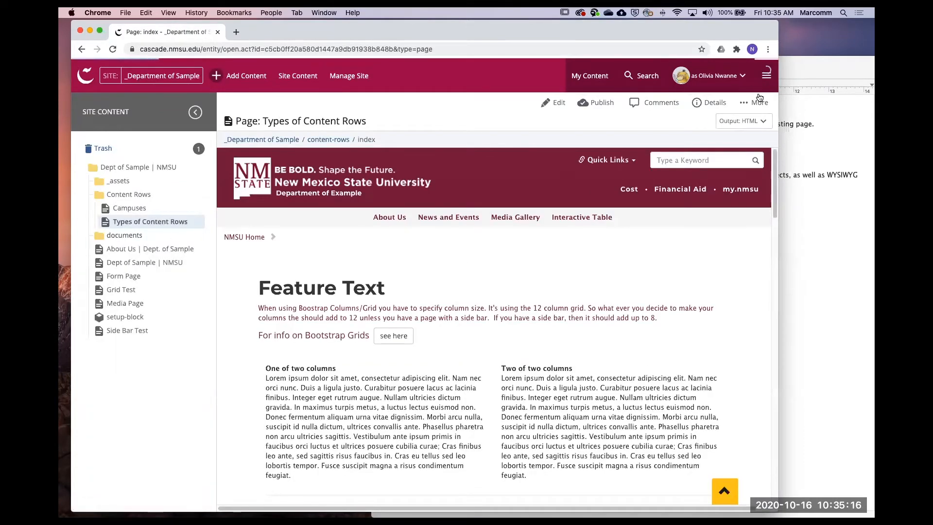
Open the Types of Content Rows page in full screen preview and narrow the browser window.
click(761, 102)
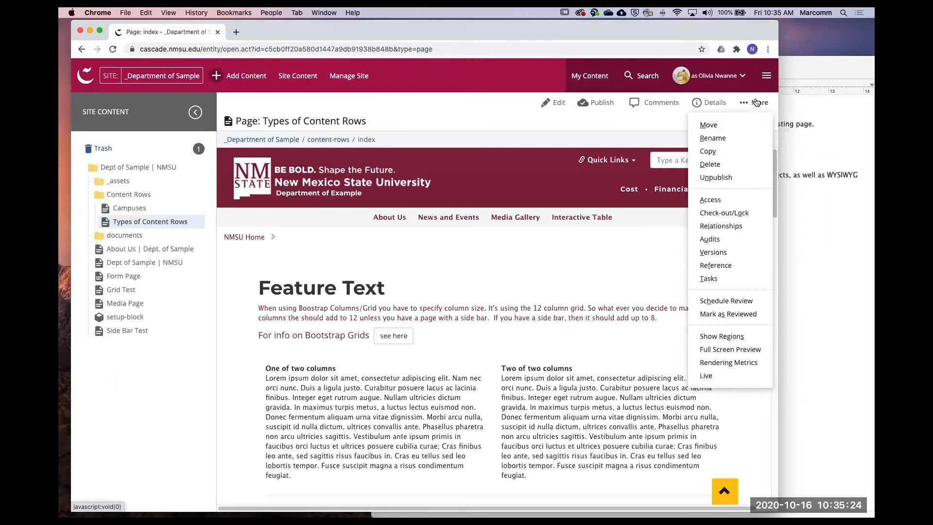
click(757, 103)
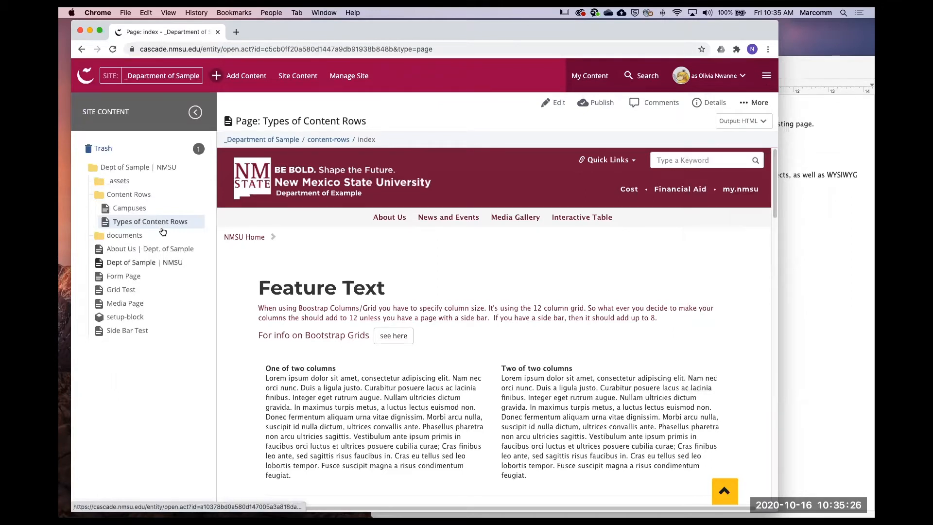
click(752, 104)
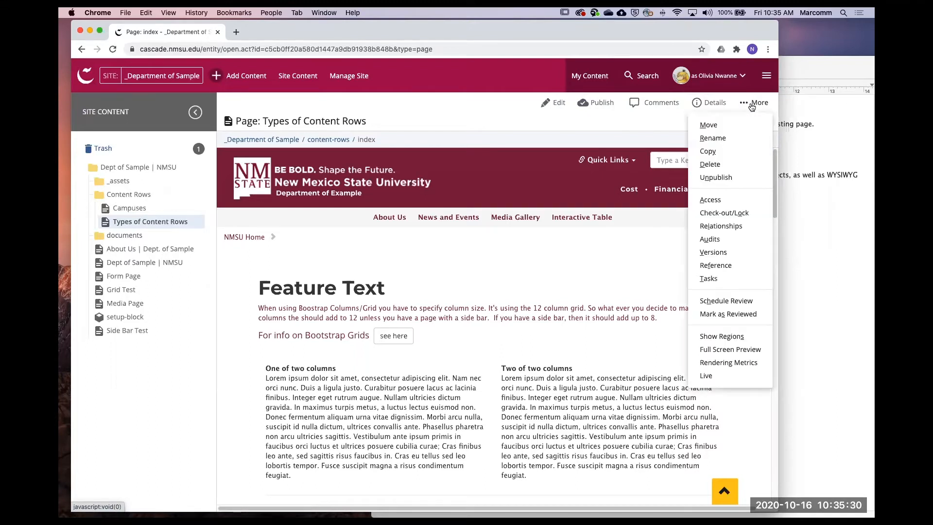
click(726, 350)
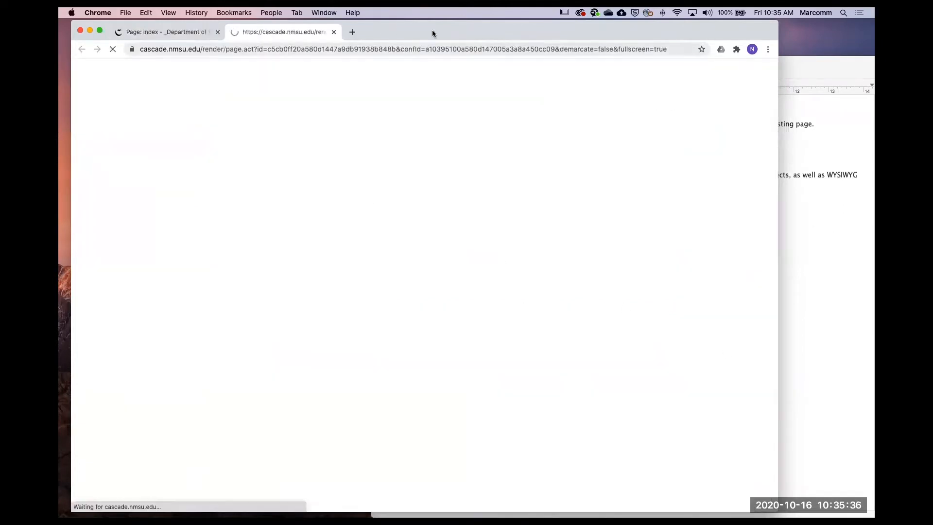
drag(432, 30, 424, 30)
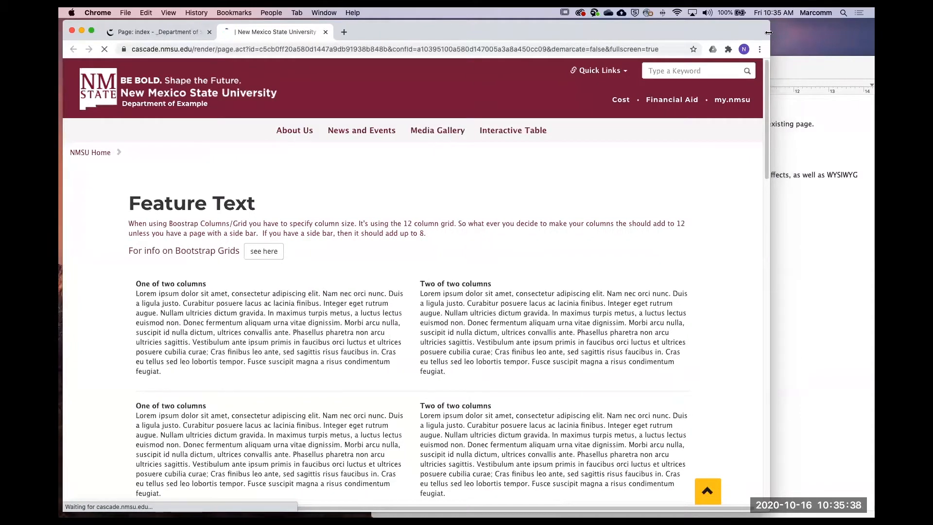
drag(770, 25, 726, 28)
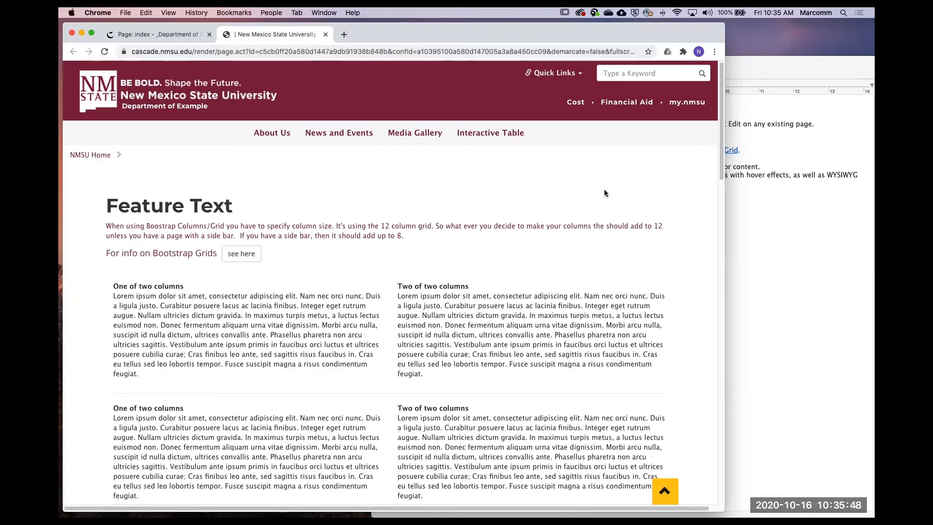
Switch to the TextEdit notes and narrow their window to uncover more of the page preview.
scroll(602, 197, down, 10)
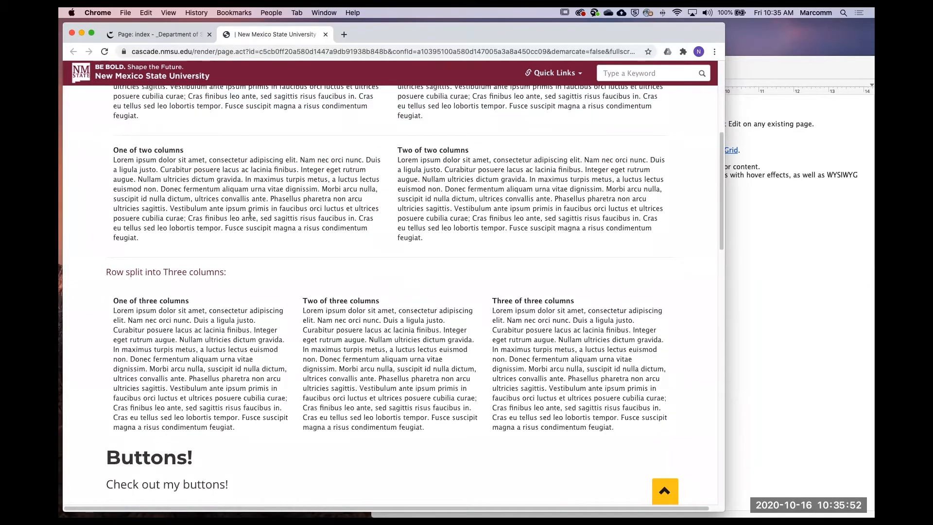
scroll(293, 245, up, 10)
key(super+Tab)
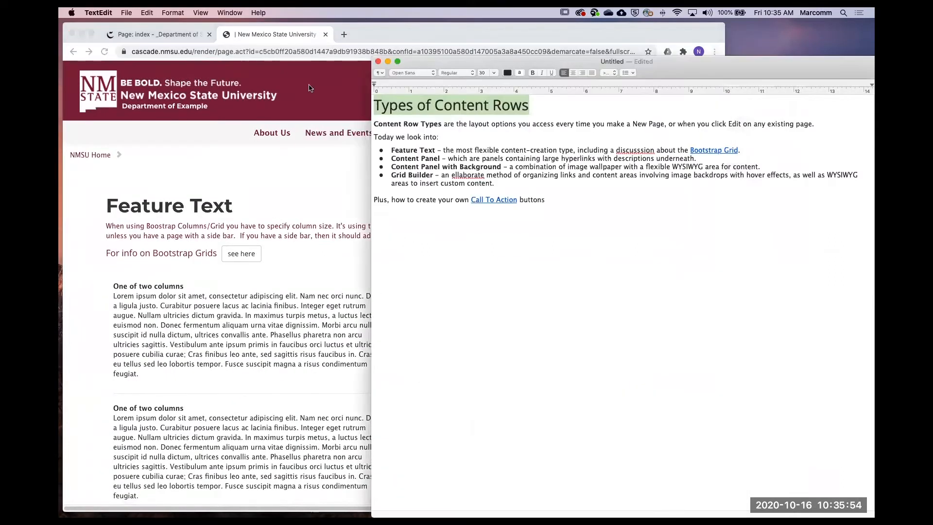
drag(373, 57, 506, 38)
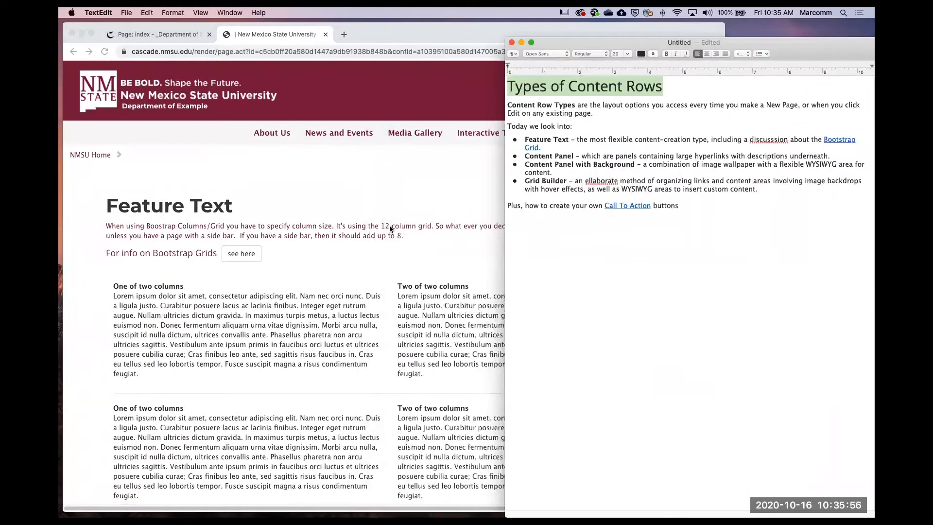
click(642, 105)
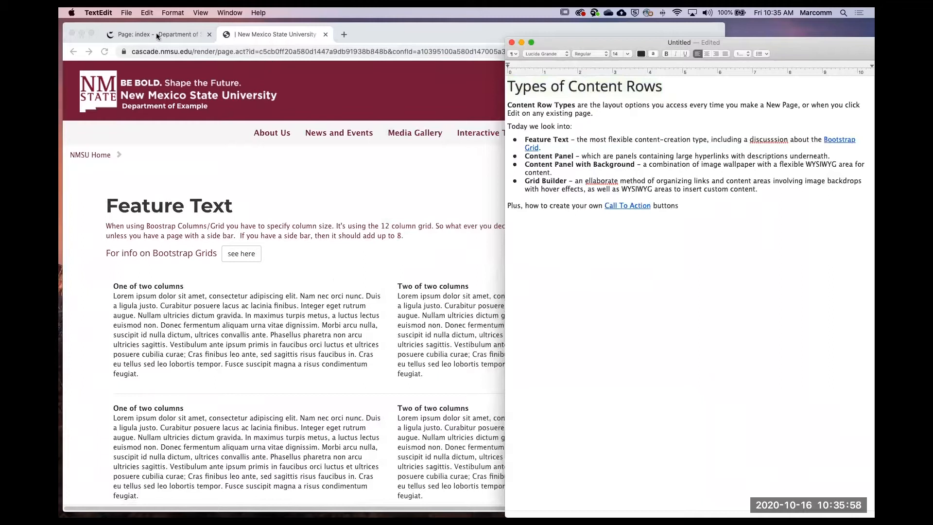
Switch back to Chrome and examine the Feature Text introduction and its two-column and three-column rows.
click(411, 314)
drag(104, 196, 722, 231)
click(504, 255)
scroll(139, 241, down, 1)
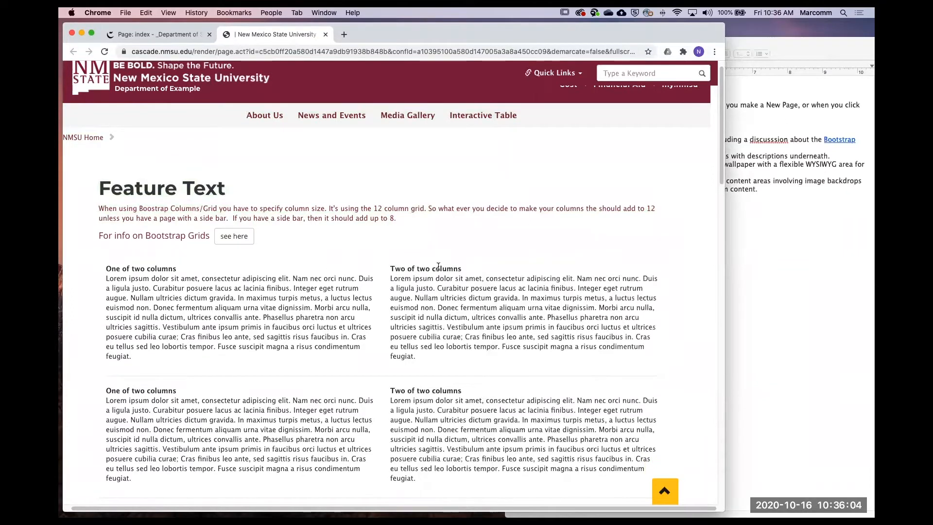
scroll(439, 267, down, 1)
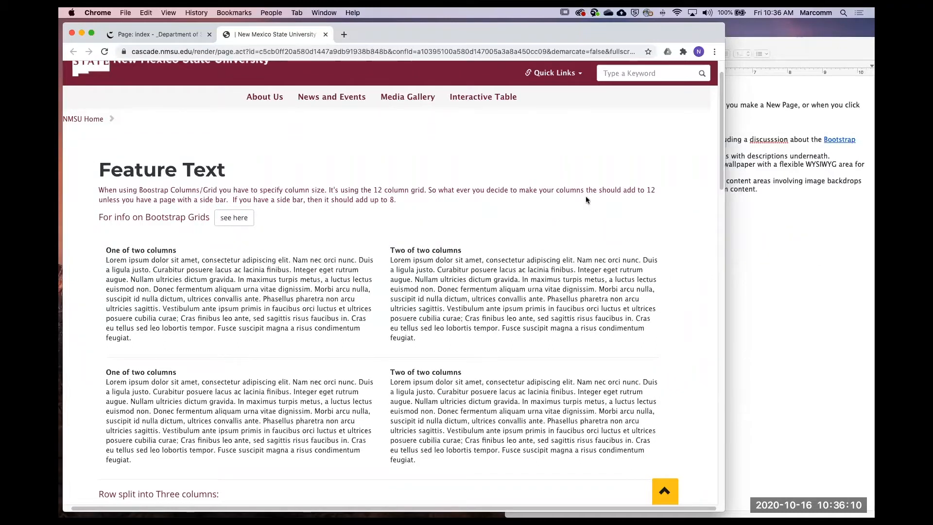
scroll(583, 234, down, 1)
scroll(583, 234, down, 1)
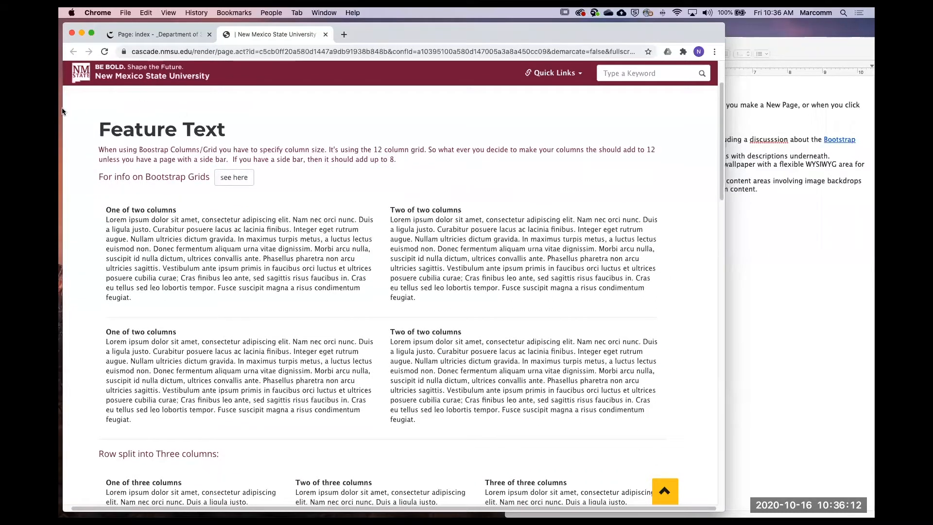
scroll(99, 141, down, 5)
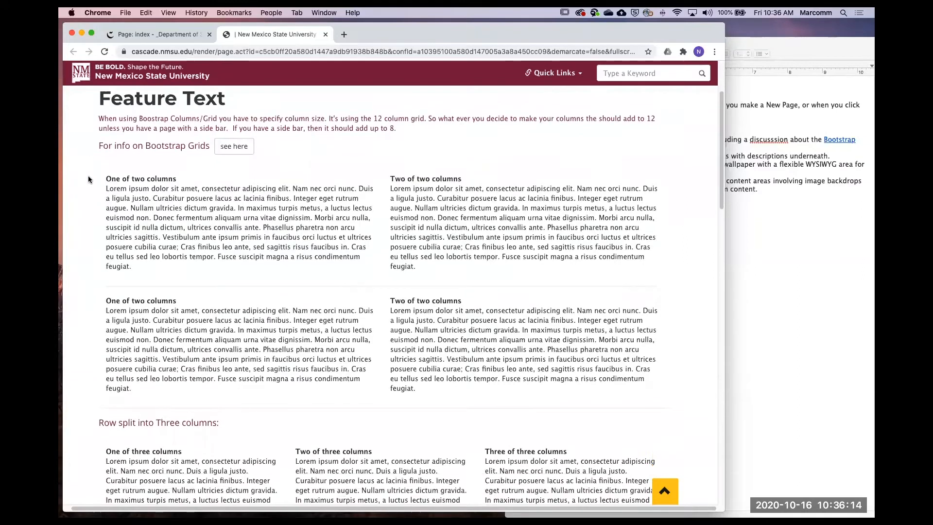
scroll(99, 286, down, 2)
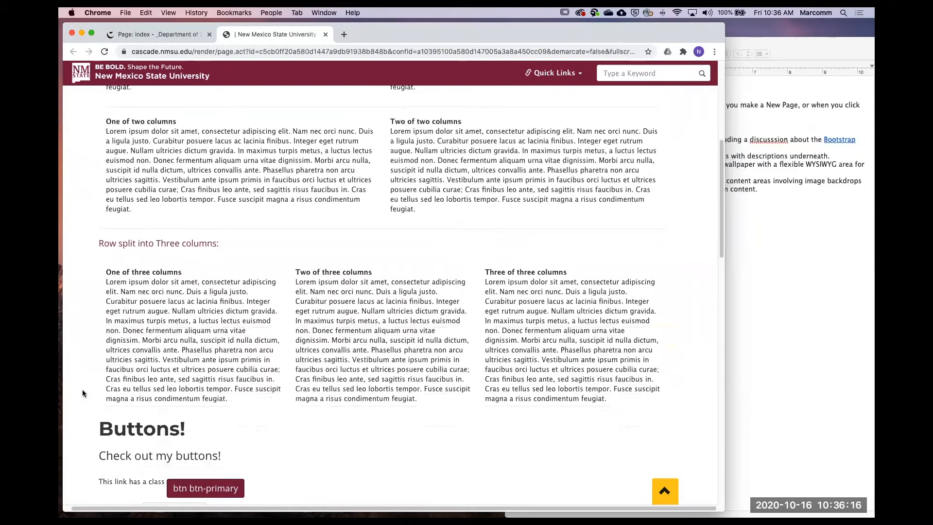
scroll(657, 363, up, 8)
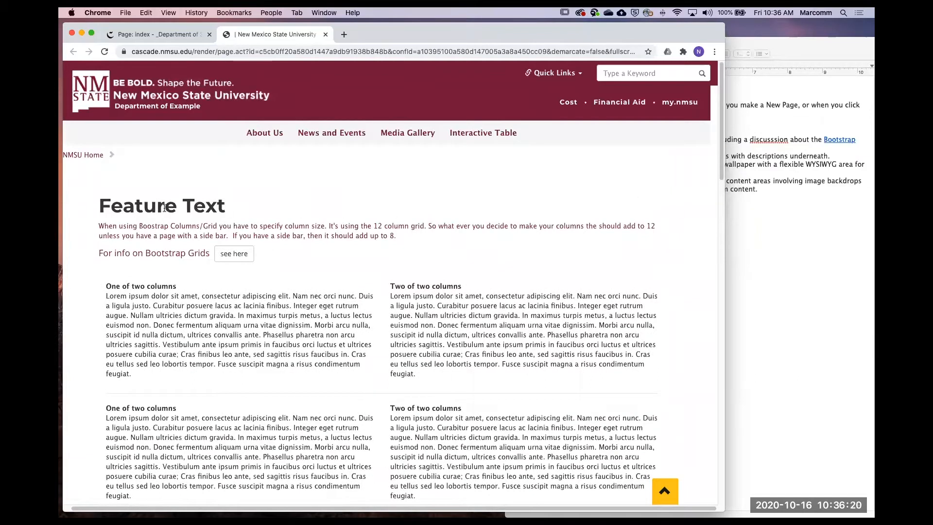
Highlight the Feature Text heading in the page preview and compare it with the content-row types in the notes.
mouse_move(218, 206)
mouse_down()
mouse_move(83, 205)
mouse_move(231, 203)
mouse_up()
click(103, 201)
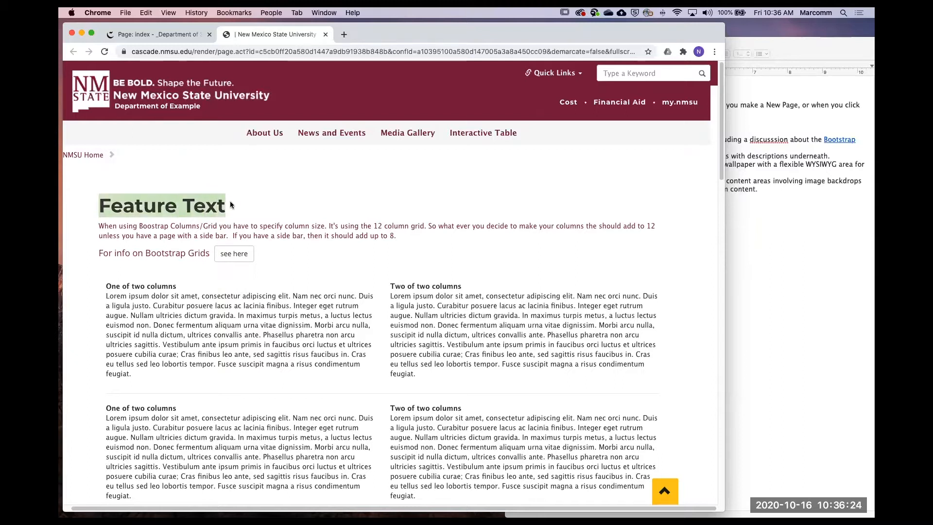
click(242, 209)
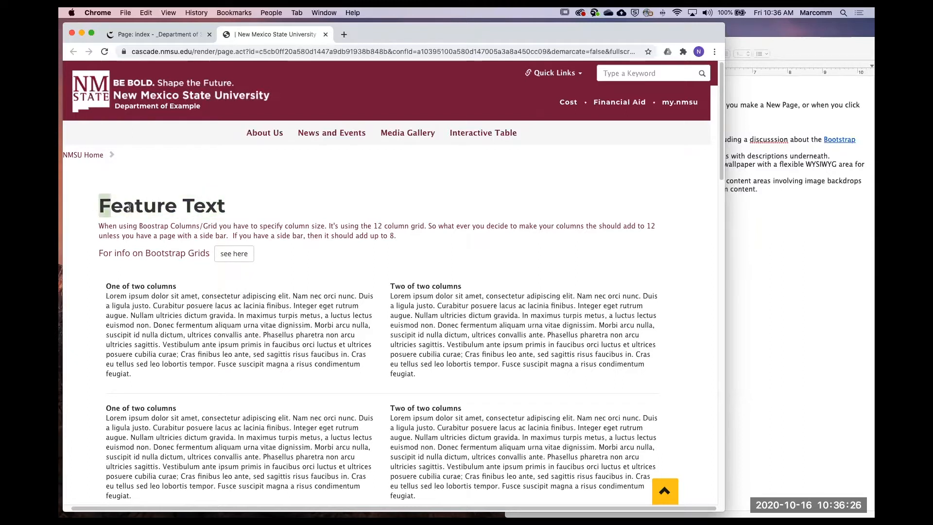
drag(97, 206, 250, 213)
click(804, 250)
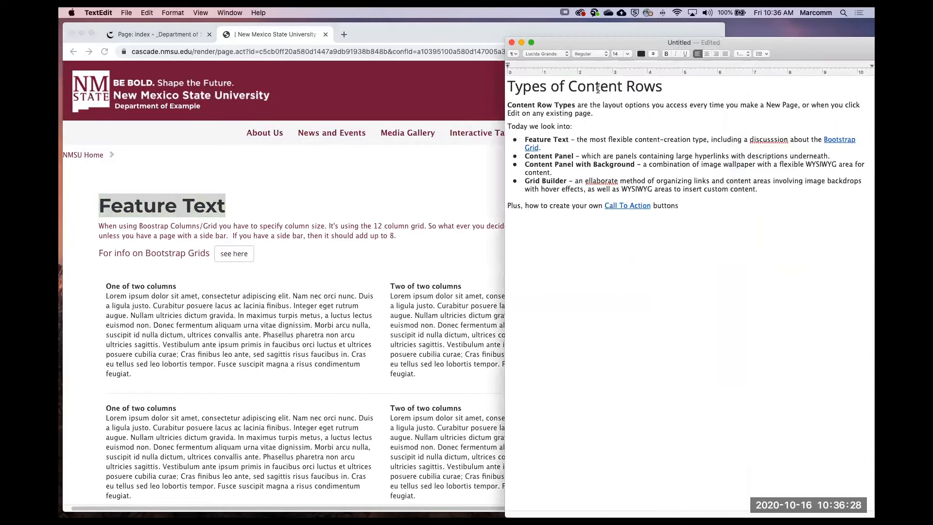
click(293, 213)
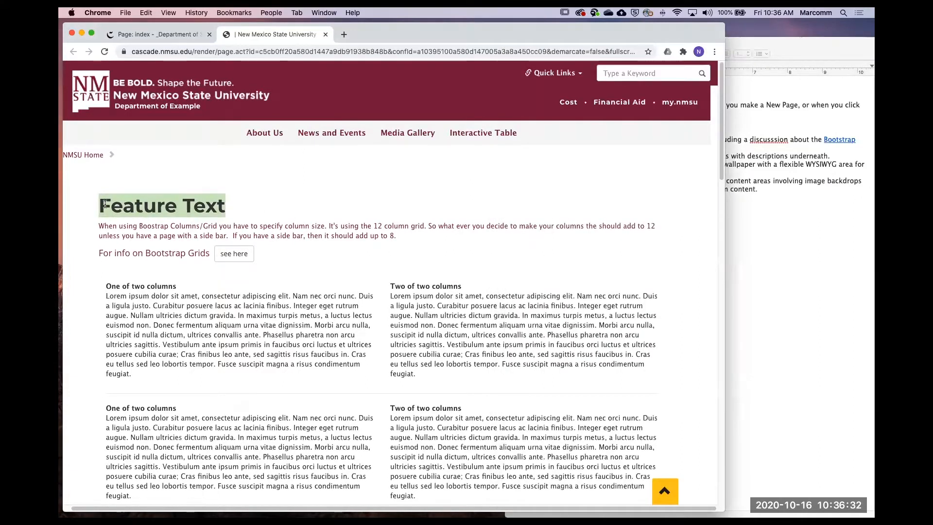
Examine the page preview from the two-column rows through the three-column row to the Buttons section.
scroll(86, 210, down, 1)
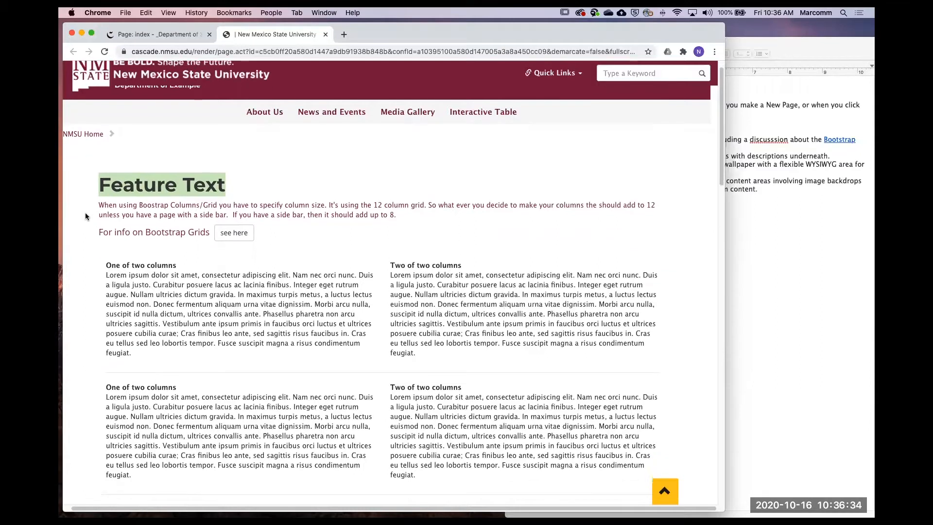
scroll(85, 214, down, 2)
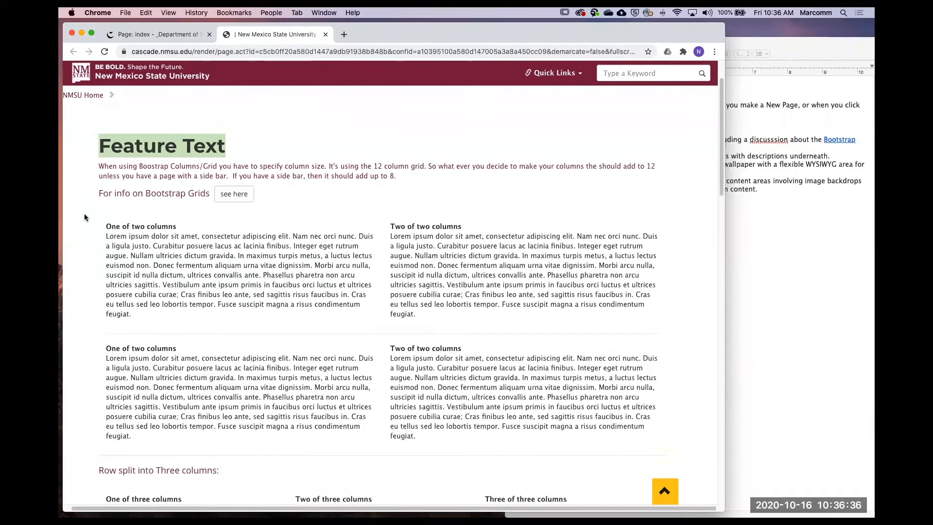
scroll(90, 166, down, 1)
scroll(570, 271, down, 1)
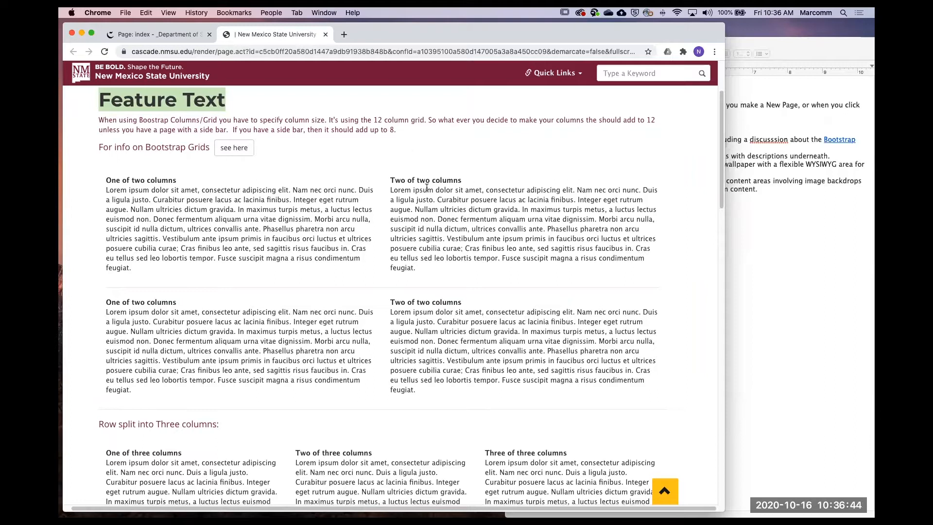
scroll(402, 204, down, 2)
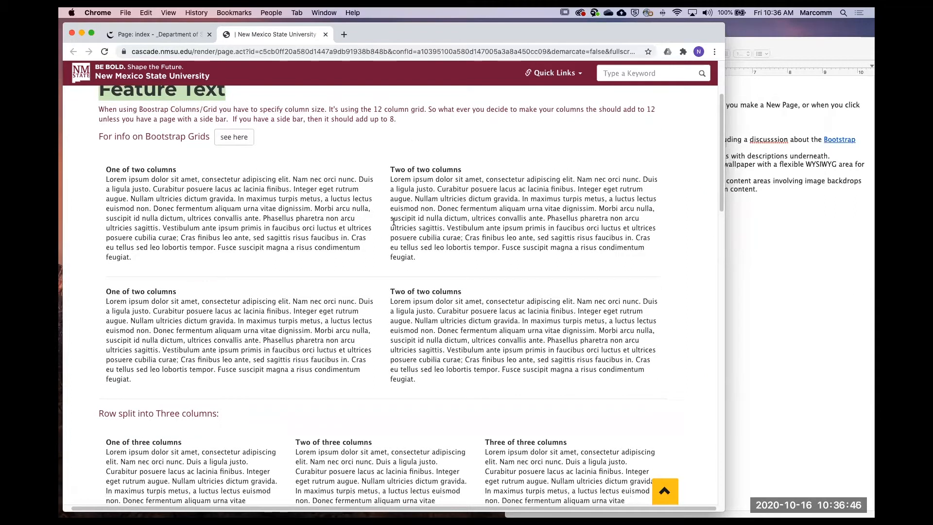
scroll(335, 233, down, 2)
scroll(358, 274, down, 5)
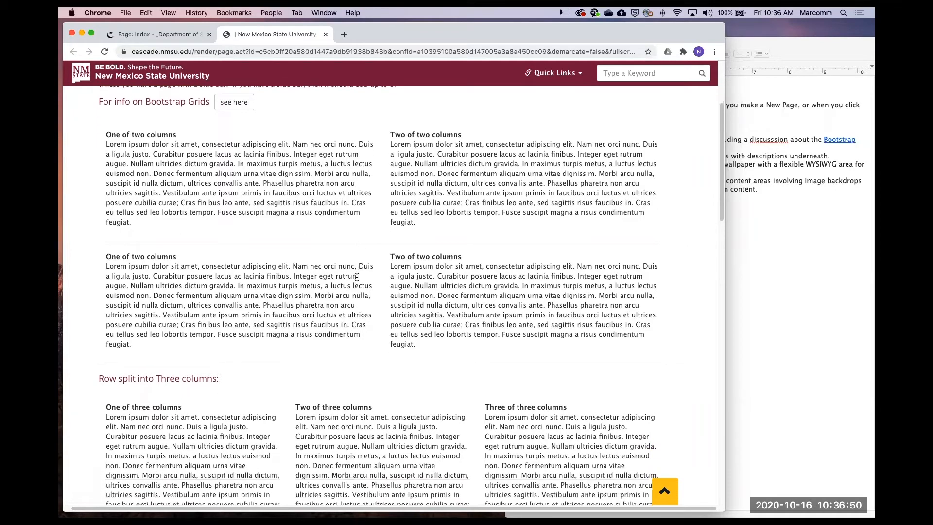
scroll(353, 296, down, 6)
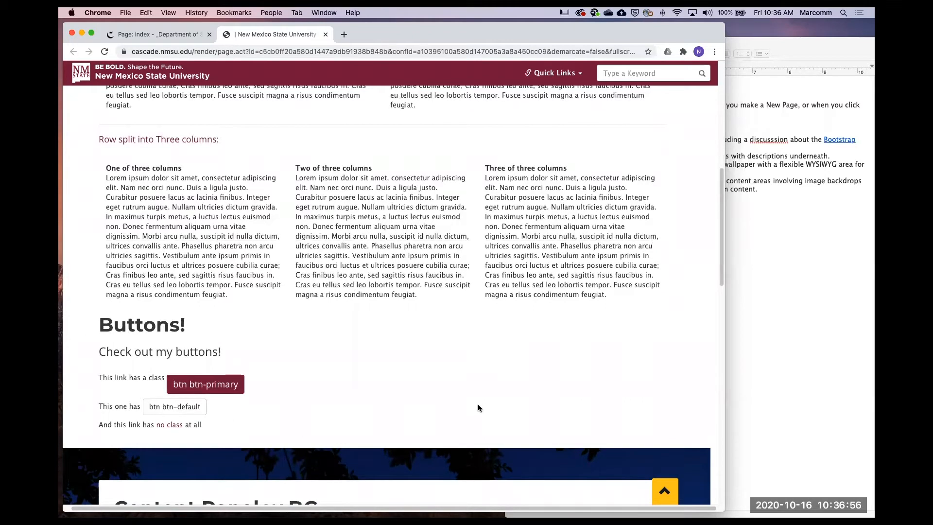
Highlight the Content Panel with Background name in the TextEdit notes and compare it with the Content Panel w BG section in Chrome.
scroll(489, 319, down, 7)
scroll(489, 319, down, 6)
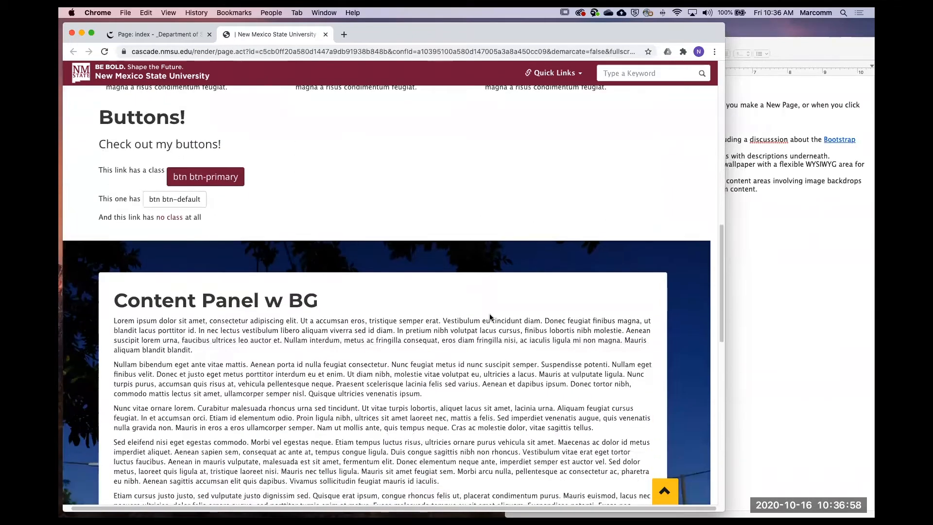
click(747, 233)
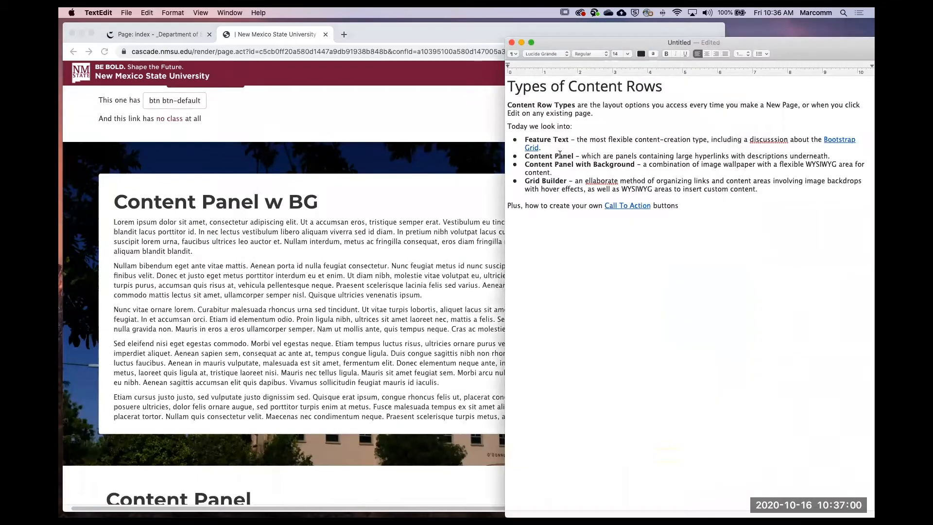
drag(589, 165, 636, 167)
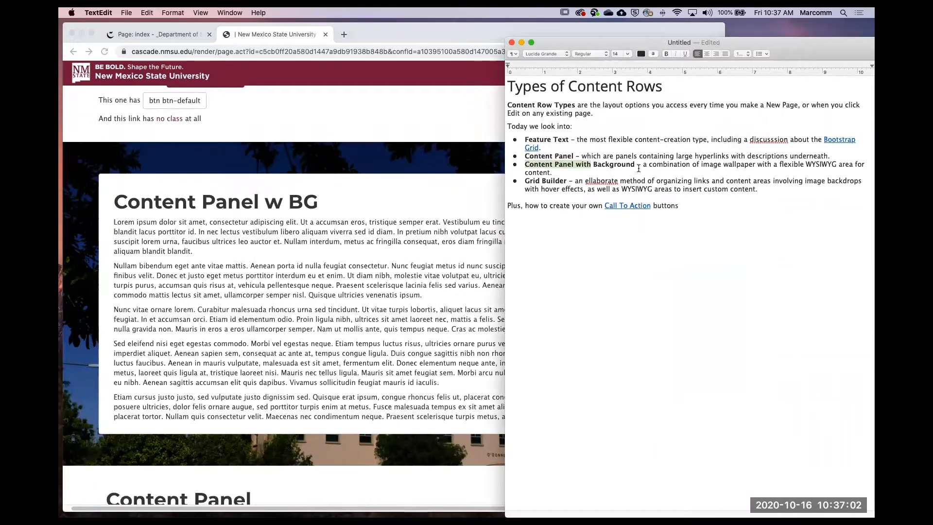
click(358, 228)
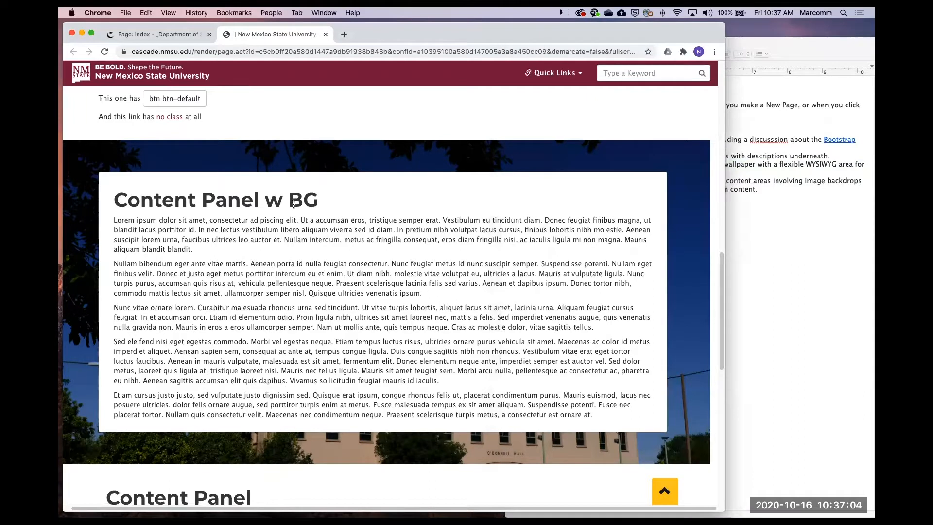
scroll(358, 229, down, 1)
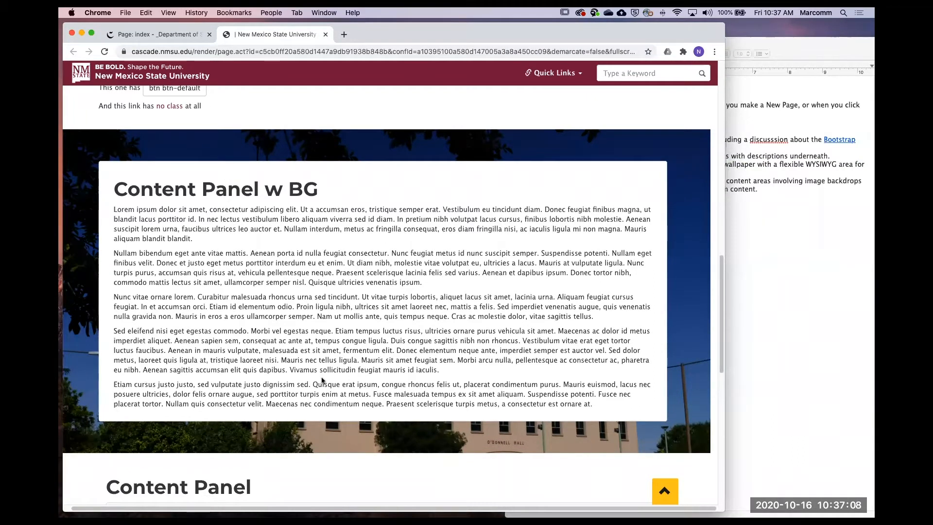
Highlight the full Content Panel with Background entry in the TextEdit notes and check its description against the section in Chrome.
click(797, 202)
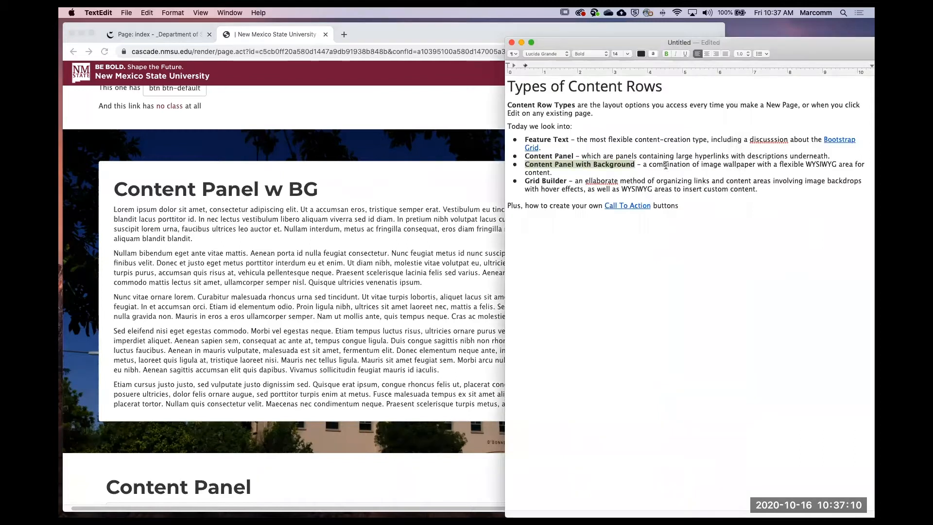
drag(642, 164, 572, 173)
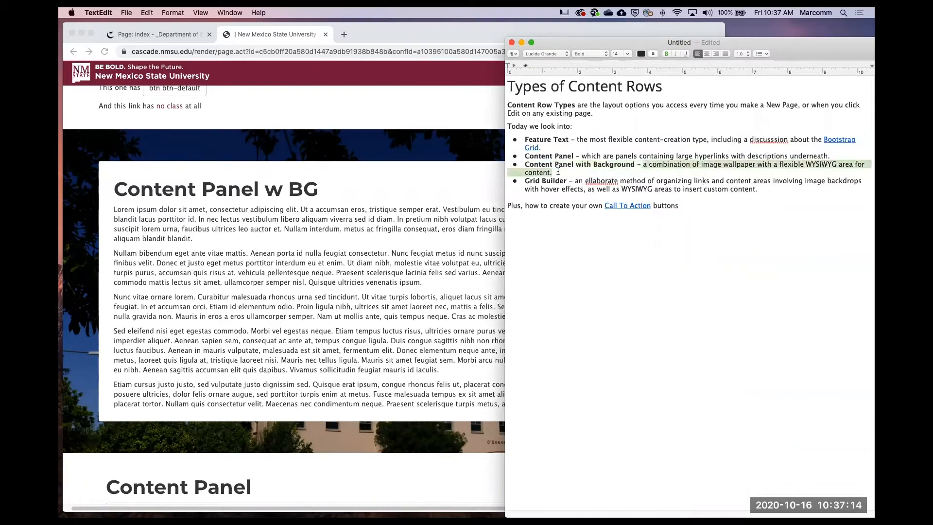
click(807, 165)
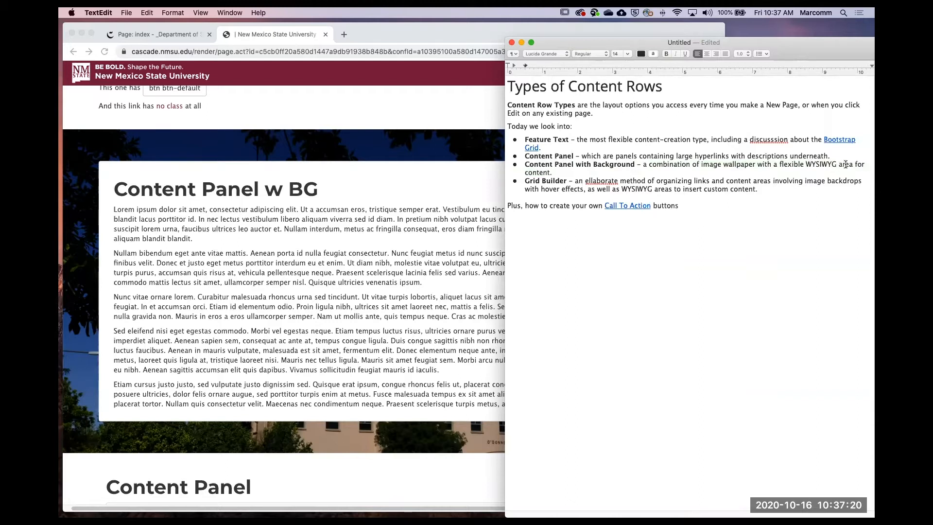
drag(559, 171, 501, 165)
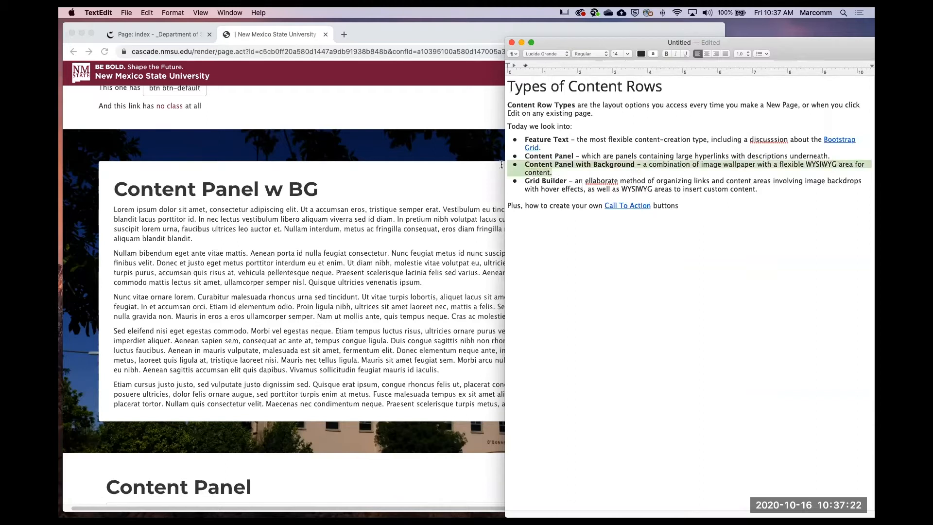
click(353, 210)
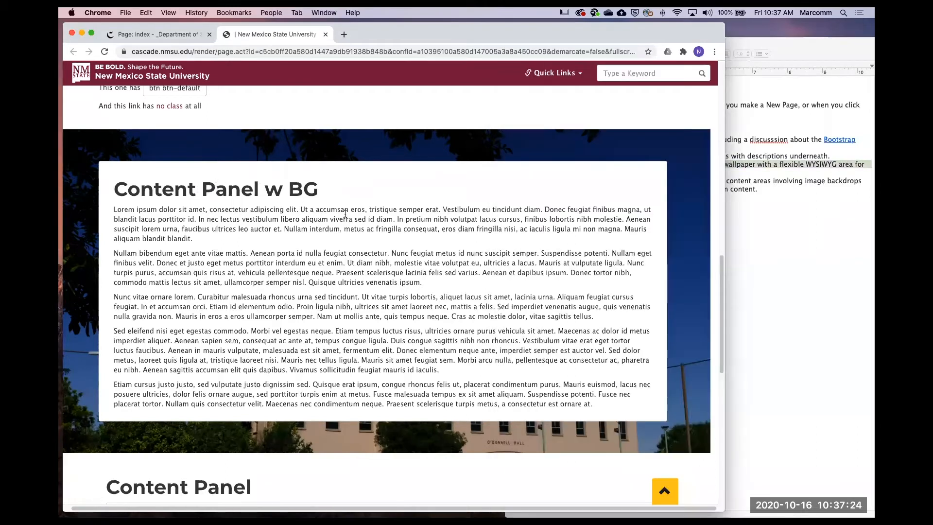
click(759, 222)
click(247, 348)
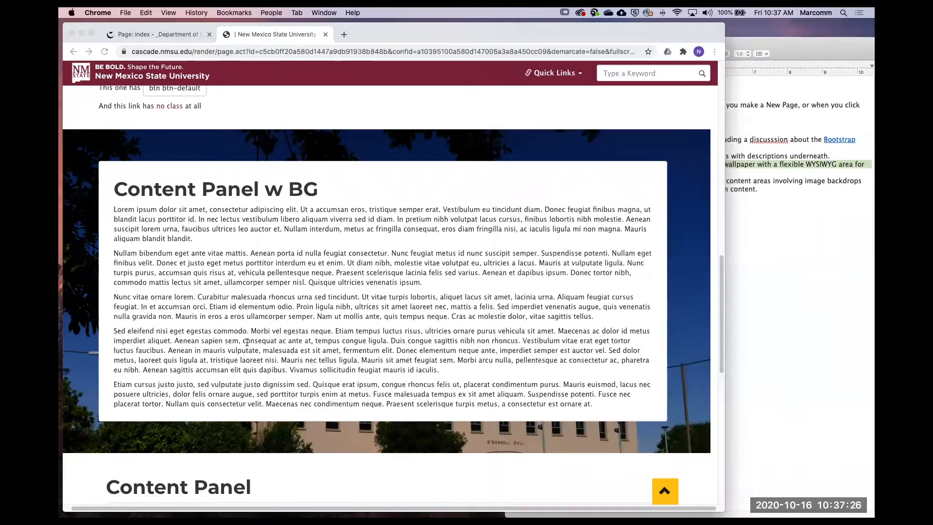
Examine the Content Panel section's hyperlinks and descriptions in the page preview and compare them with the Content Panel entry in the TextEdit notes.
scroll(302, 311, down, 2)
scroll(302, 312, down, 5)
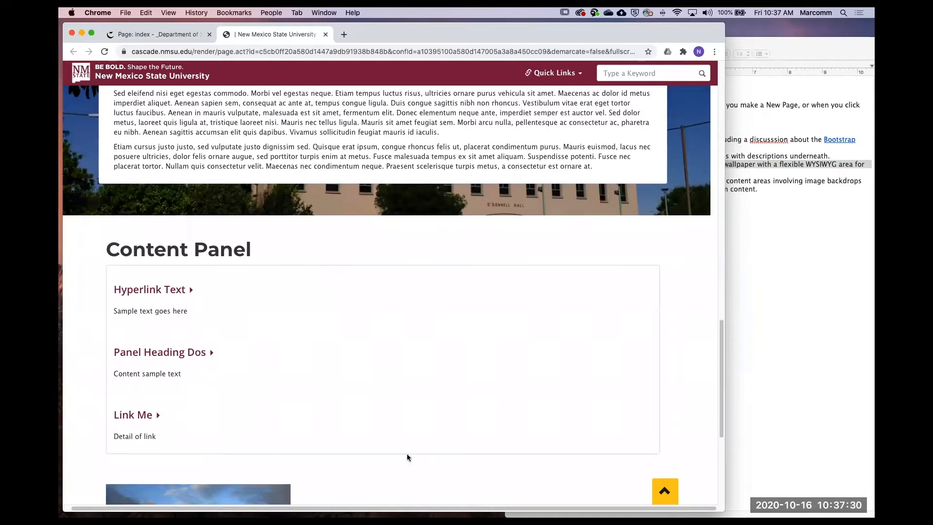
click(729, 285)
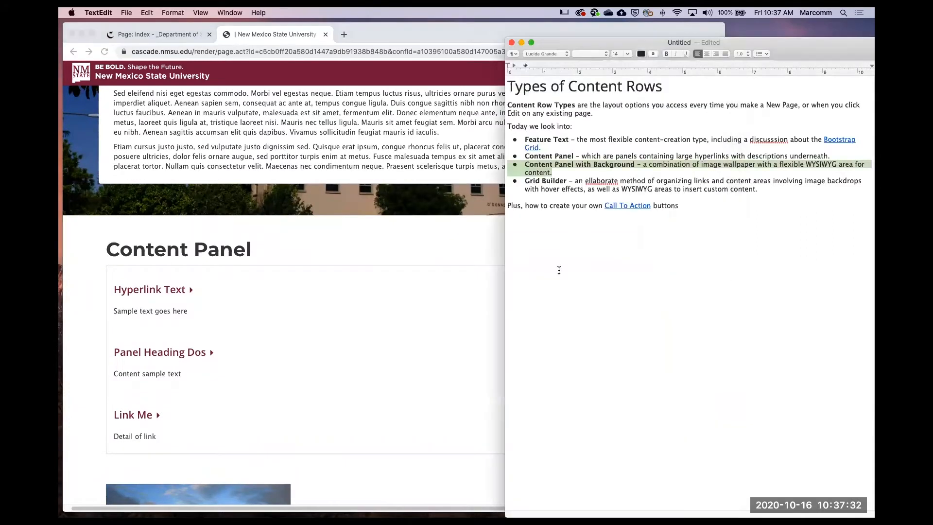
click(681, 155)
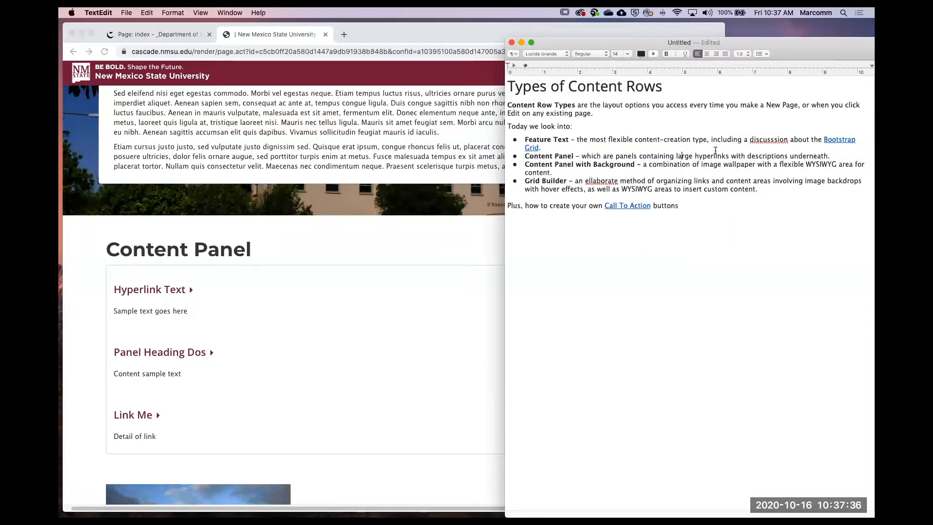
click(362, 296)
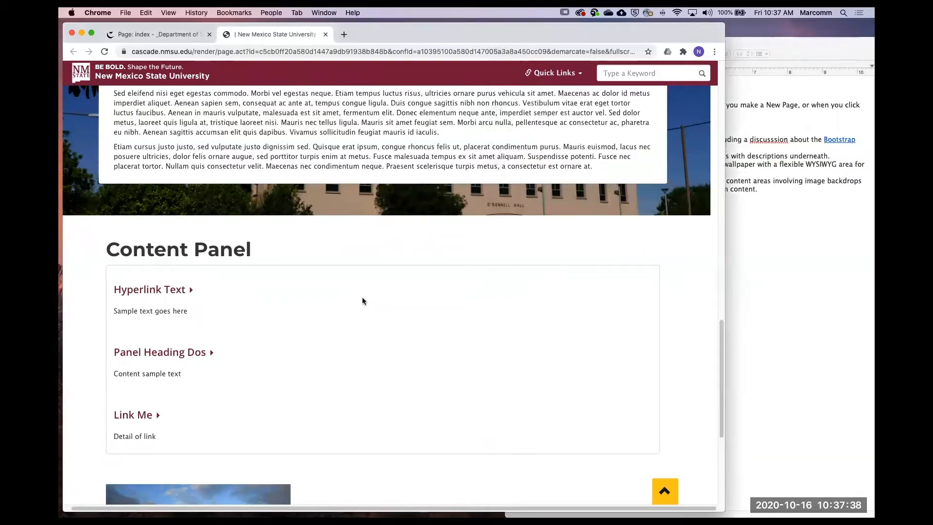
scroll(506, 292, down, 1)
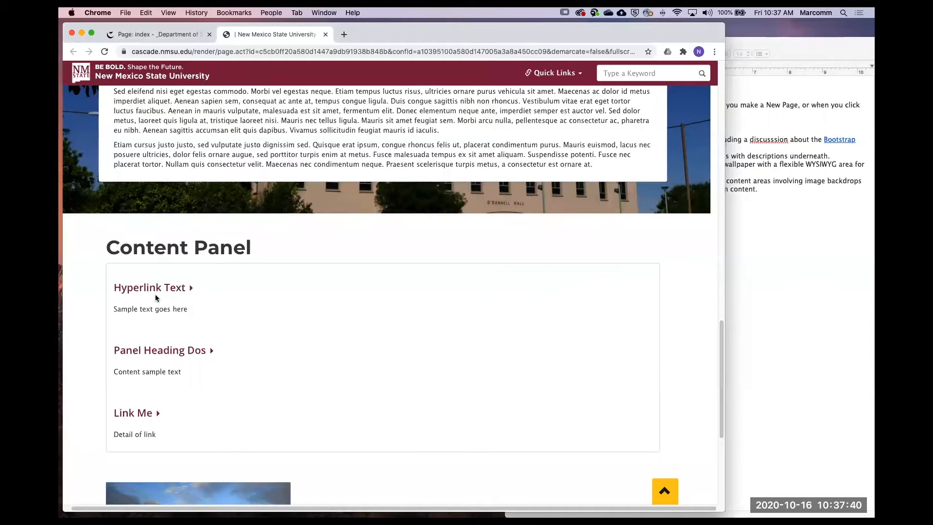
scroll(294, 306, down, 2)
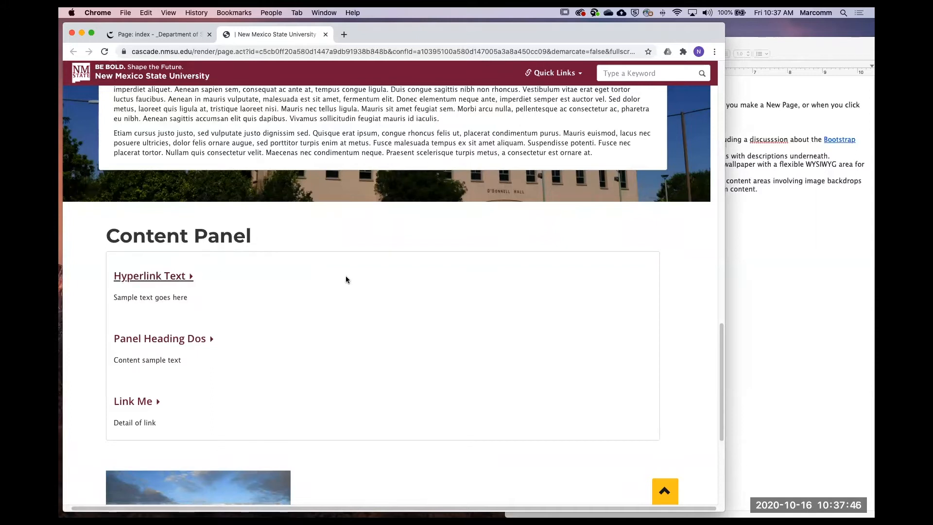
scroll(154, 255, down, 1)
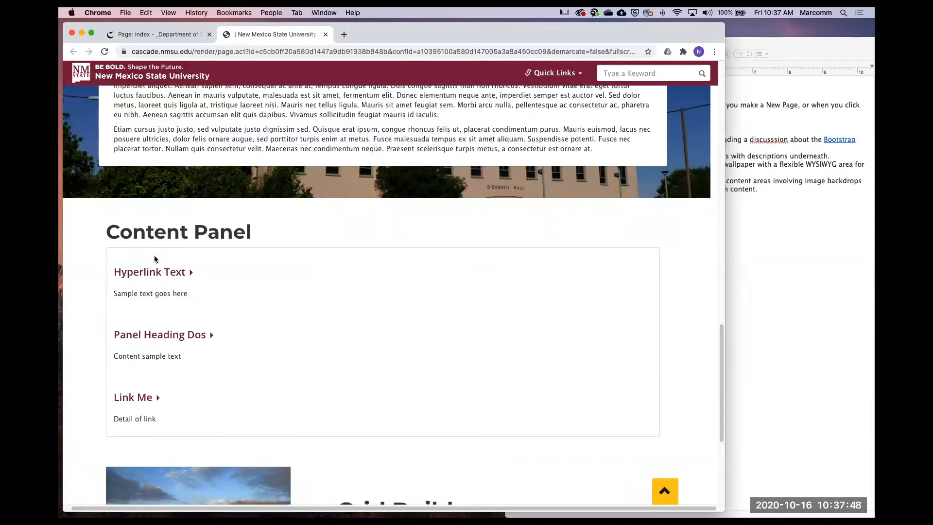
Review the page preview again from the three-column row and Buttons section through Content Panel w BG to the Content Panel links.
scroll(474, 320, up, 3)
scroll(475, 323, up, 10)
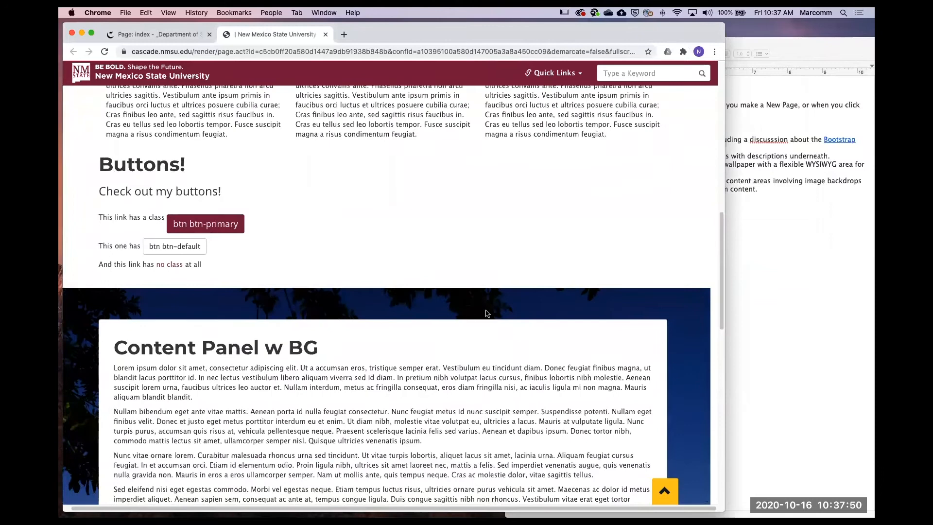
scroll(362, 298, down, 8)
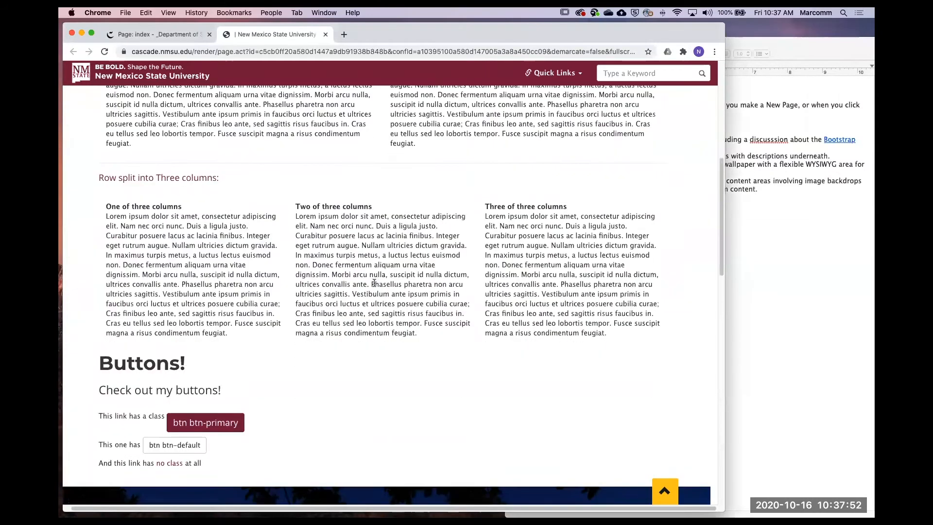
scroll(375, 282, down, 6)
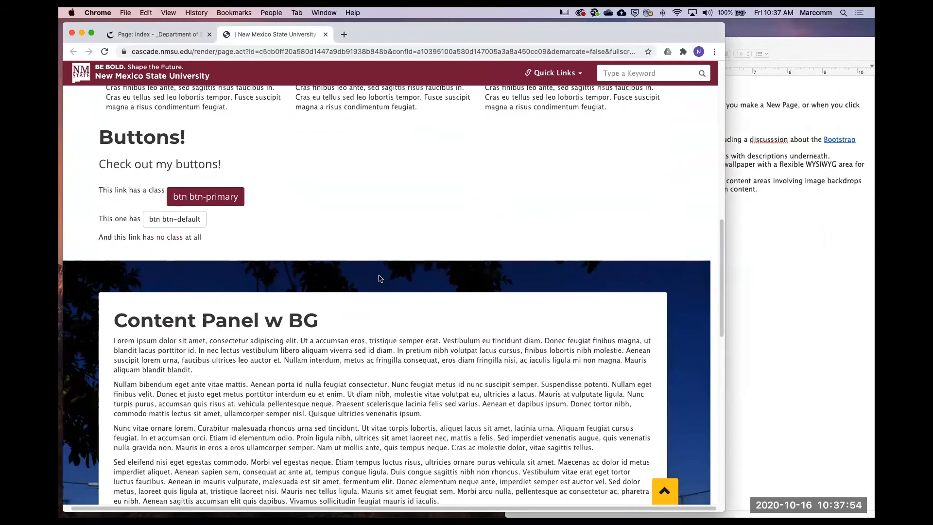
scroll(379, 277, down, 2)
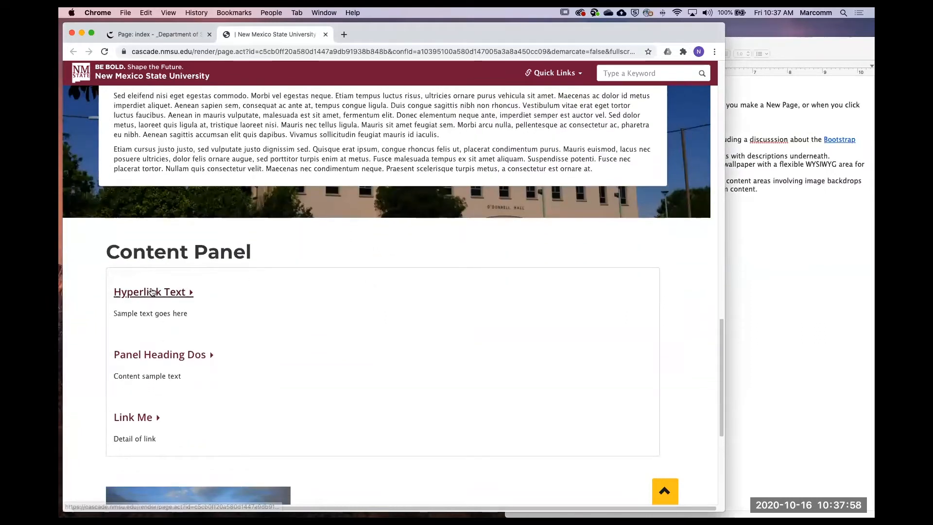
scroll(411, 271, up, 1)
scroll(423, 274, down, 2)
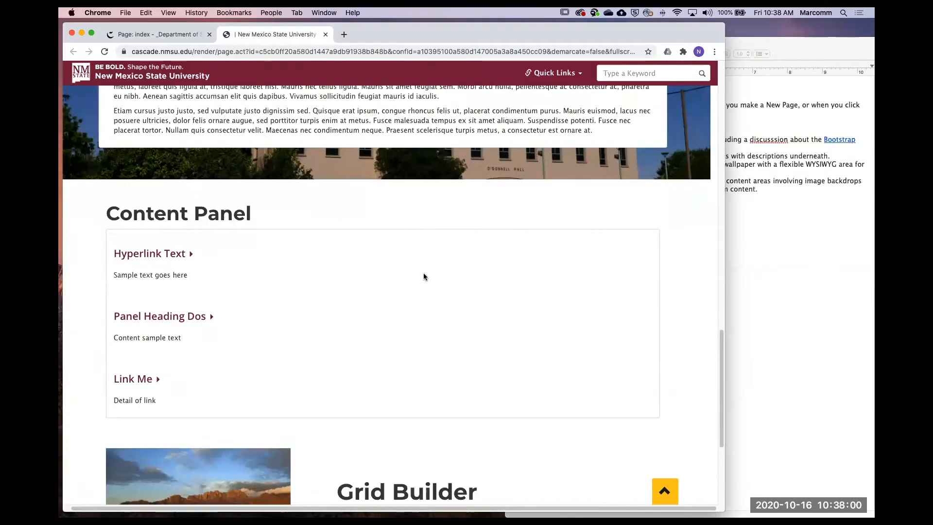
scroll(424, 272, up, 7)
scroll(415, 261, down, 5)
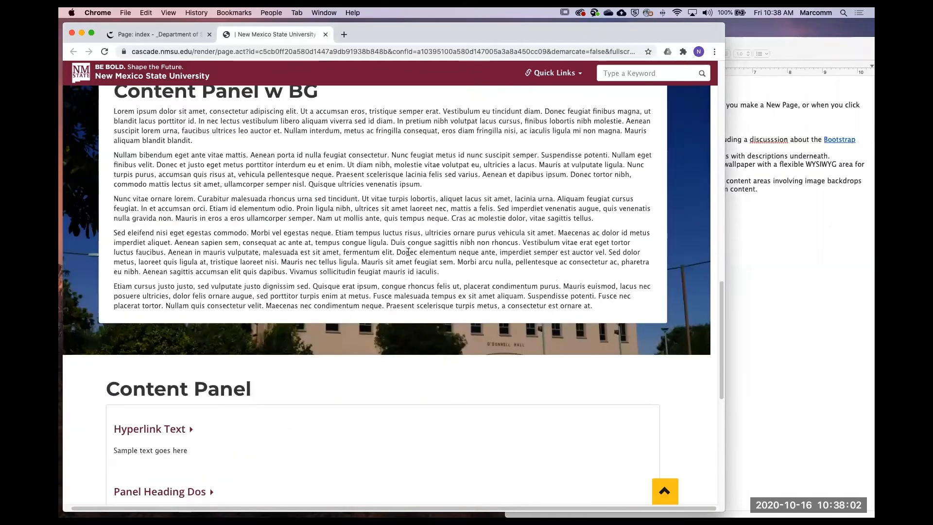
scroll(403, 251, down, 2)
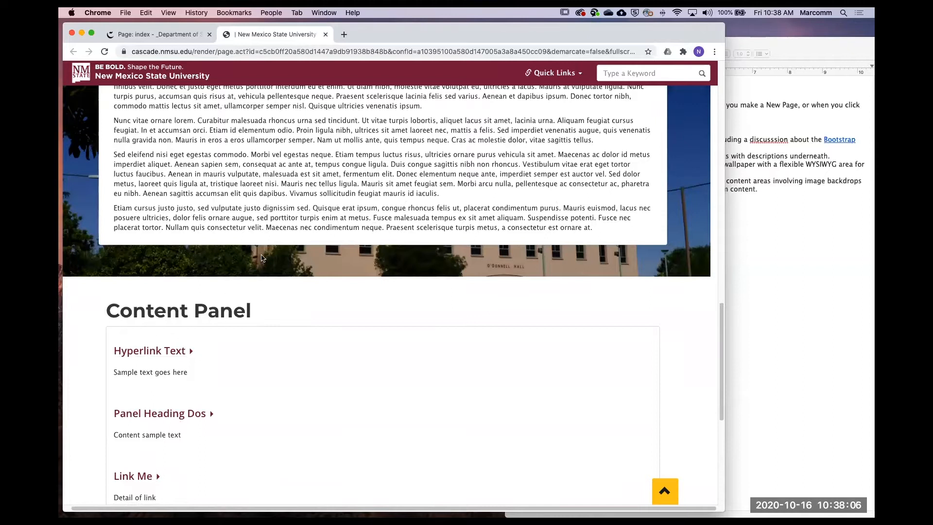
scroll(261, 257, down, 3)
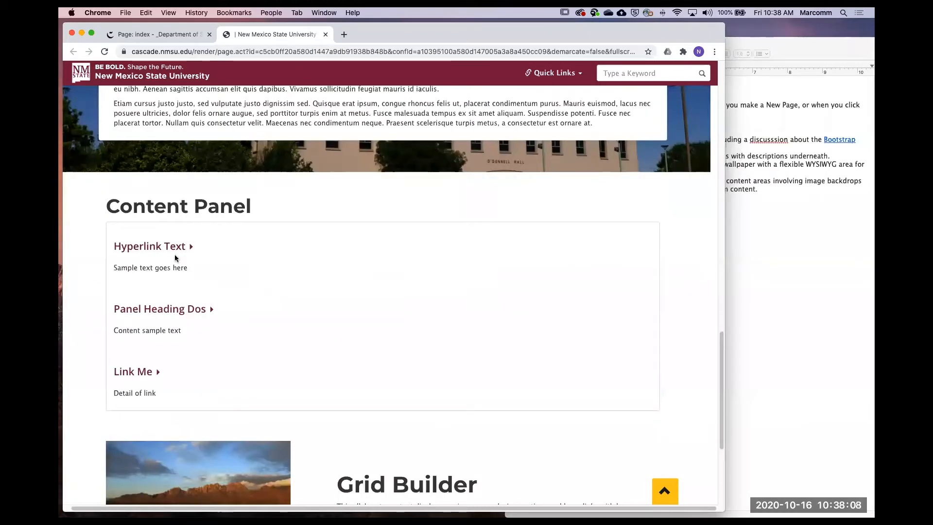
Compare the Grid Builder section at the end of the Chrome page preview with the Grid Builder entry in the TextEdit notes.
click(740, 208)
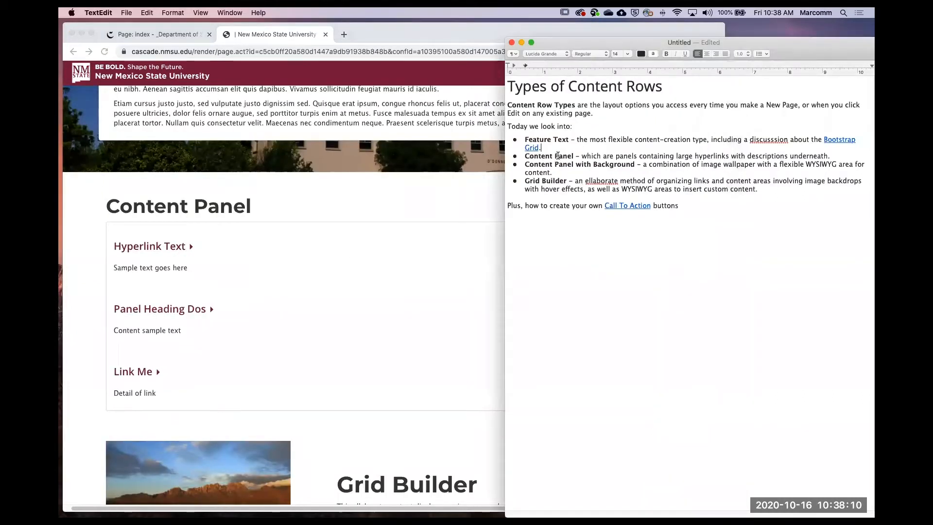
click(392, 238)
scroll(389, 203, down, 3)
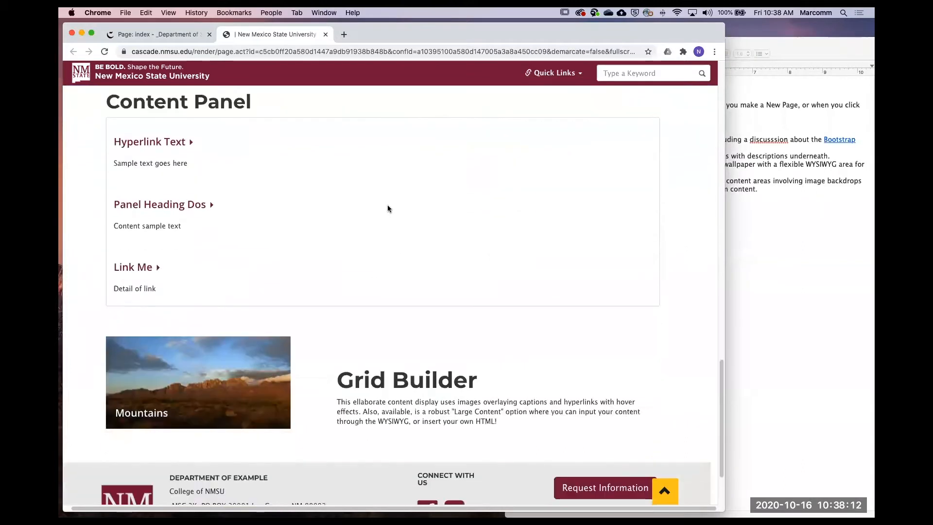
scroll(388, 208, down, 2)
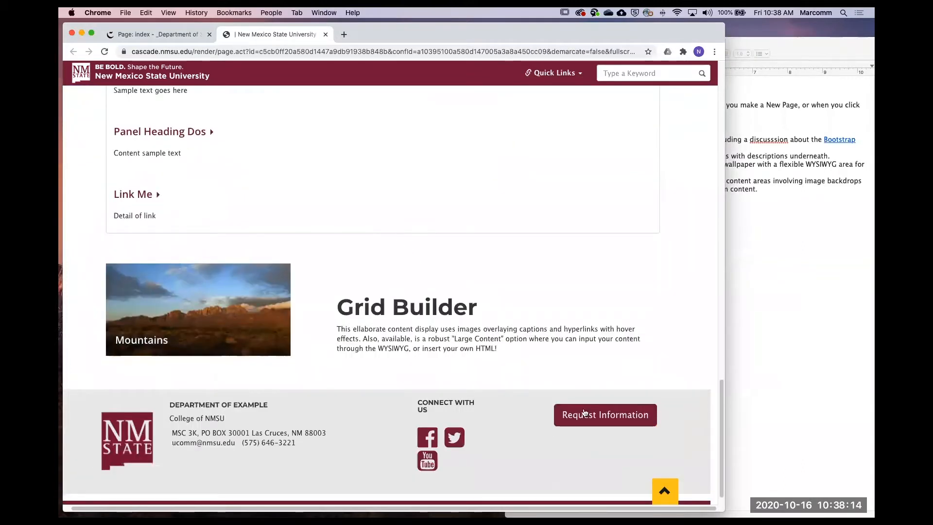
click(738, 316)
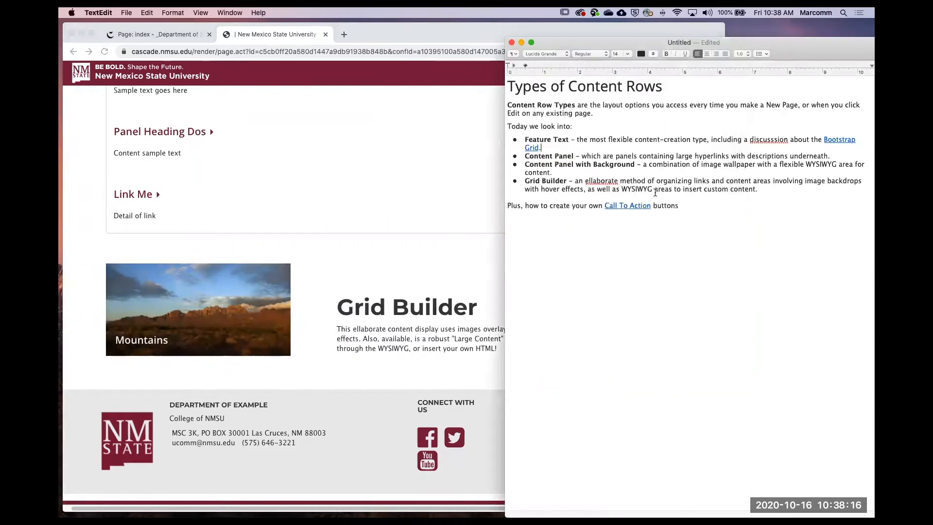
click(394, 240)
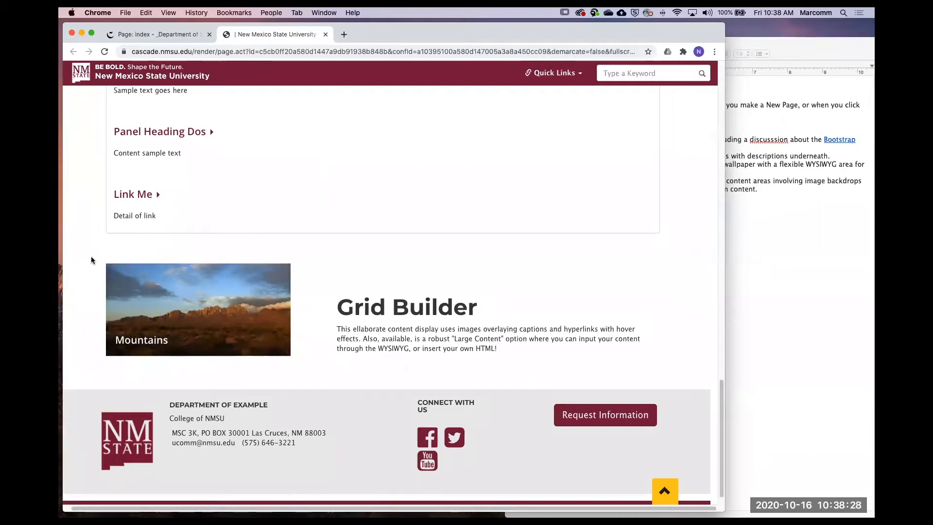
Examine the Grid Builder row and its Mountains image tile, and return to the Feature Text heading at the start of the page.
drag(91, 256, 576, 358)
click(576, 360)
mouse_move(250, 302)
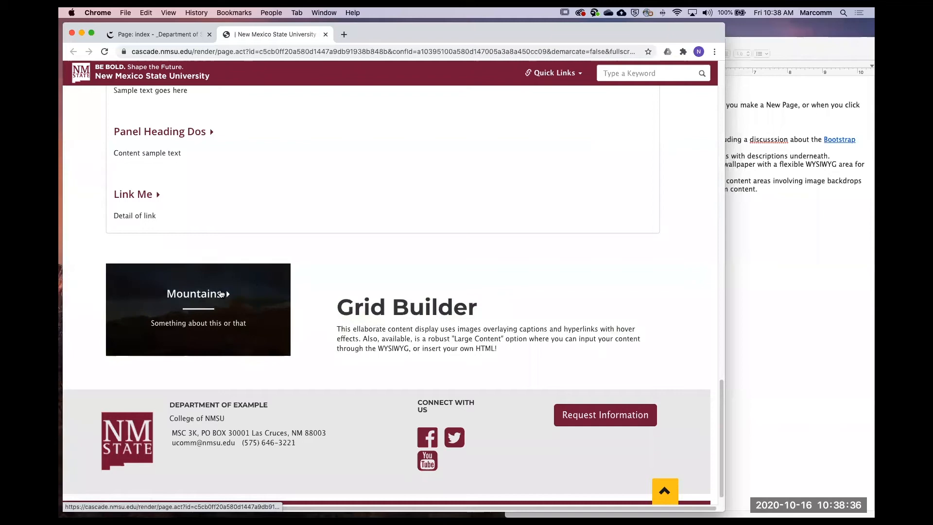
scroll(541, 384, up, 3)
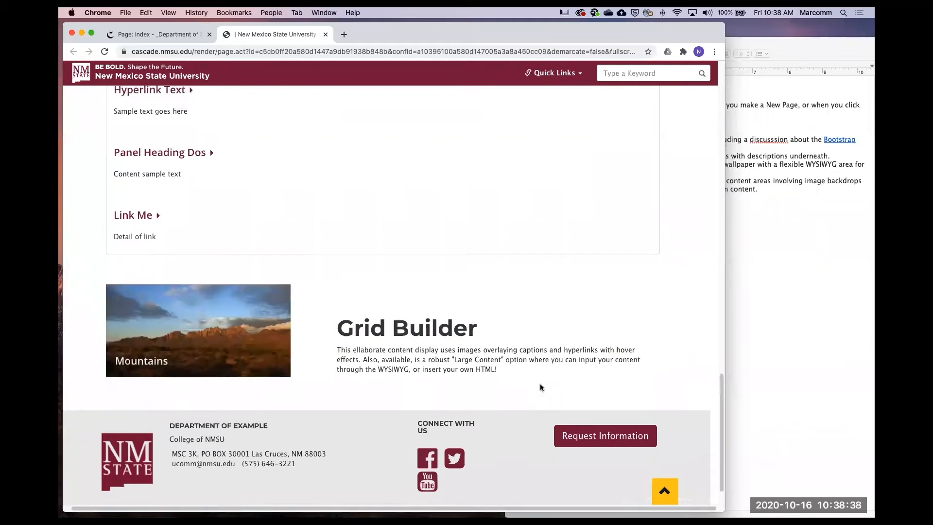
scroll(535, 389, up, 10)
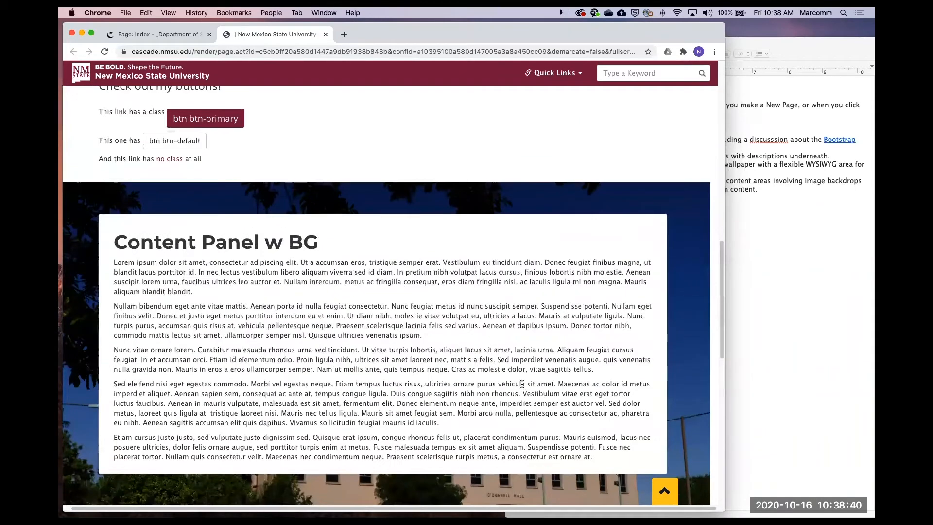
scroll(520, 384, up, 10)
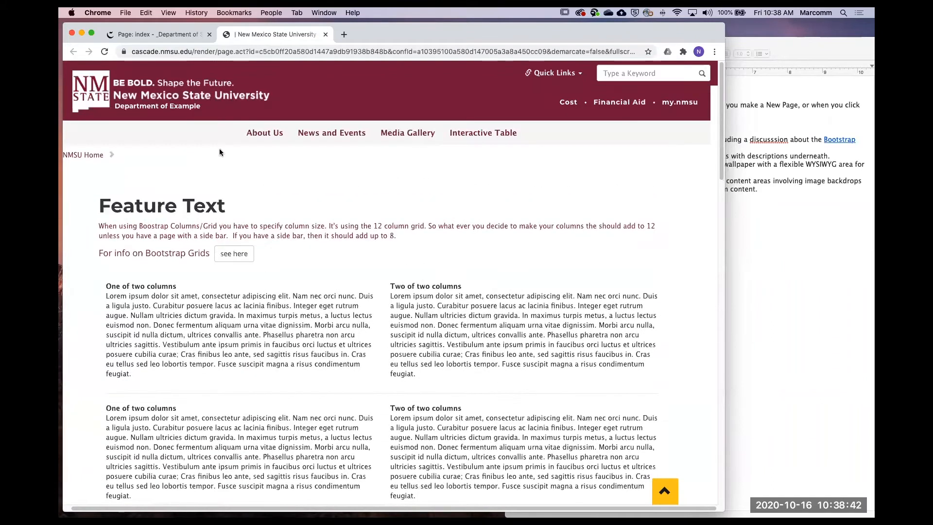
Minimize the TextEdit notes window and reposition the Chrome window on the desktop.
click(729, 246)
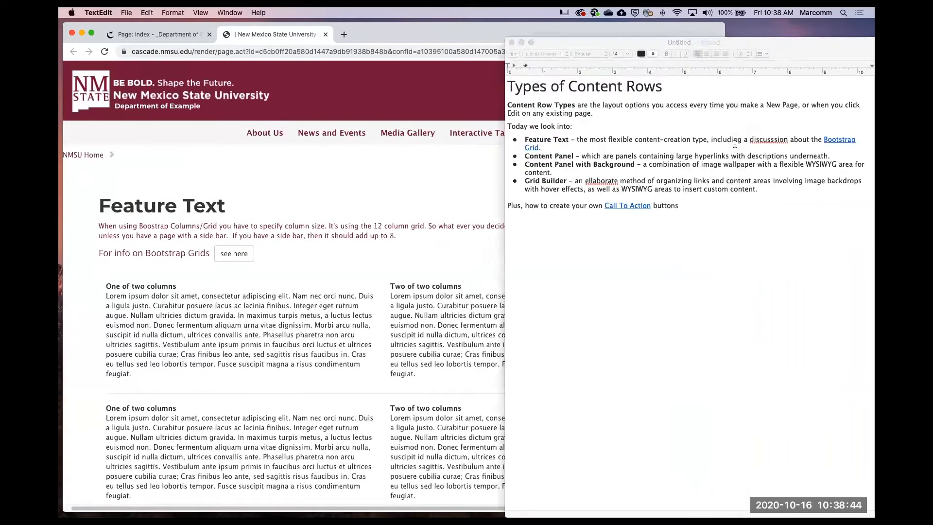
click(522, 41)
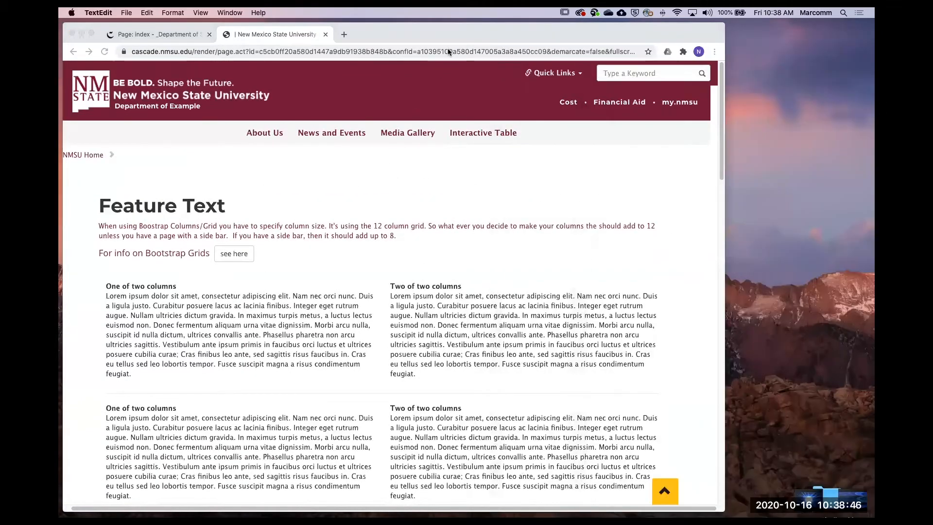
click(680, 42)
drag(680, 39, 721, 36)
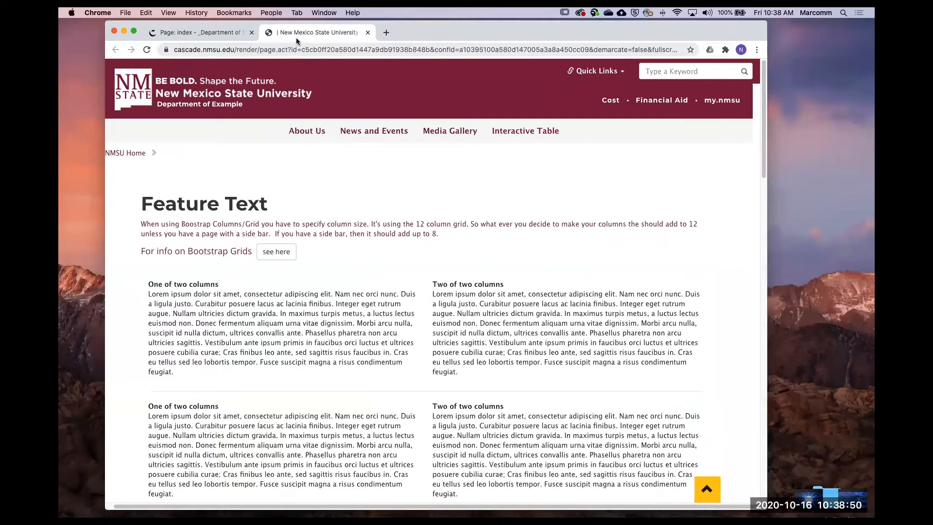
drag(227, 26, 200, 29)
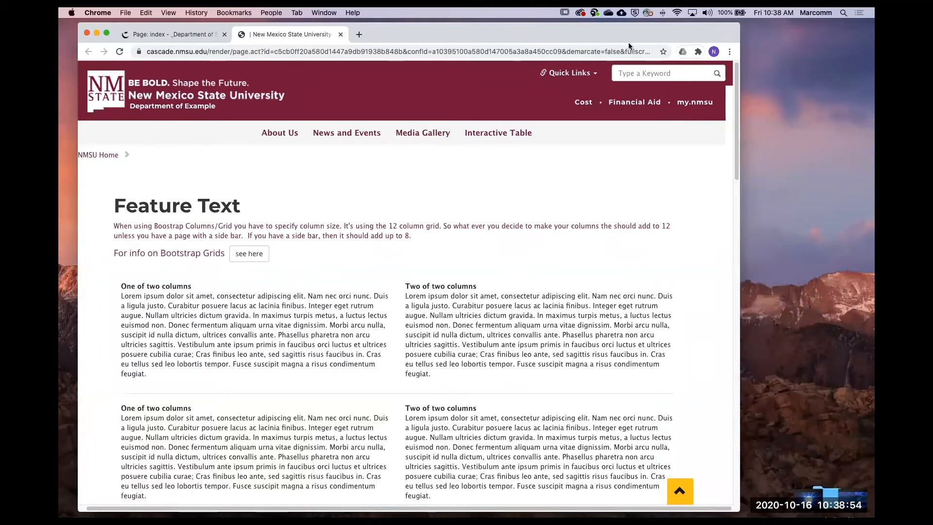
Close the full-page preview tab and make the Cascade browser window full screen.
drag(343, 36, 358, 71)
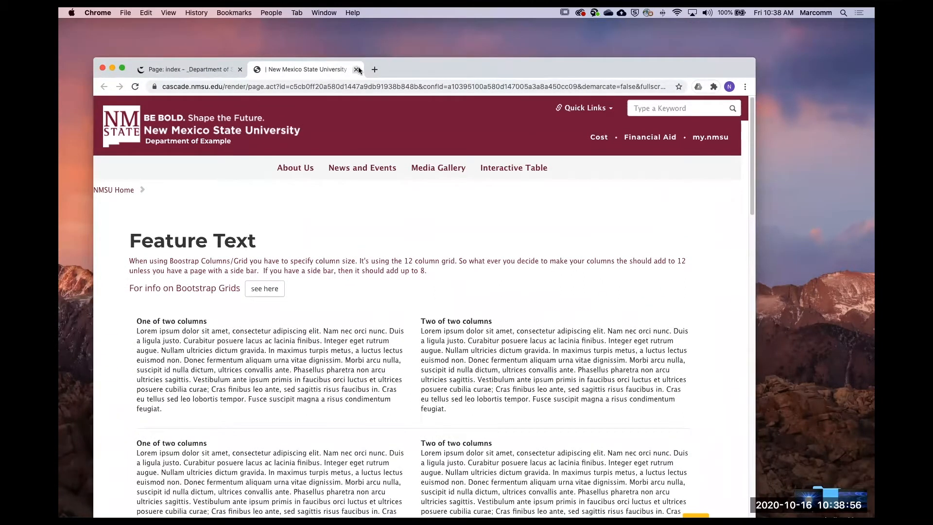
click(357, 69)
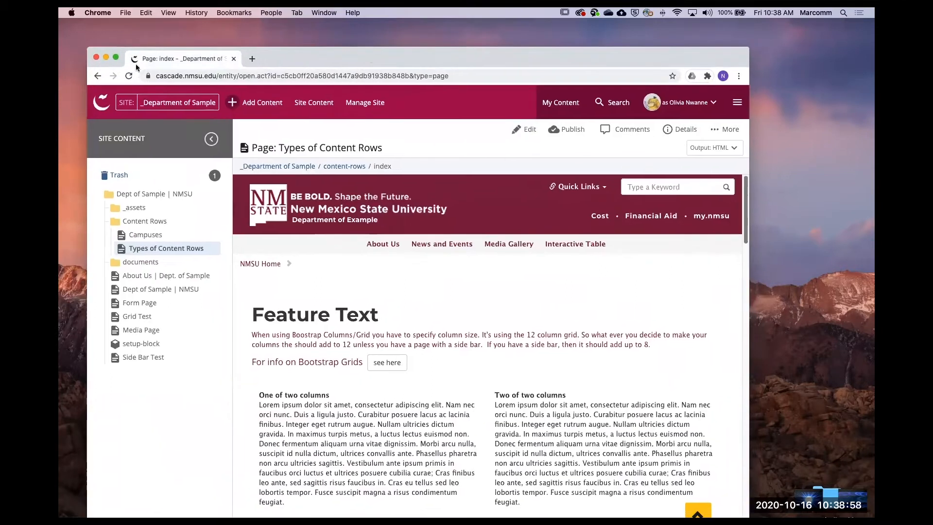
click(115, 57)
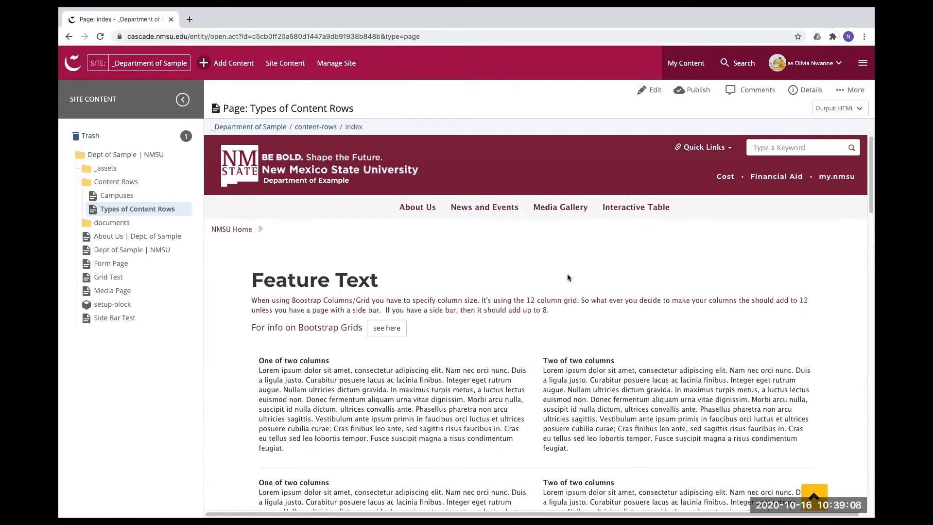
Sort the site's root folder by Order and move Media Page and About Us | Dept. of Sample above the _assets folder.
click(290, 71)
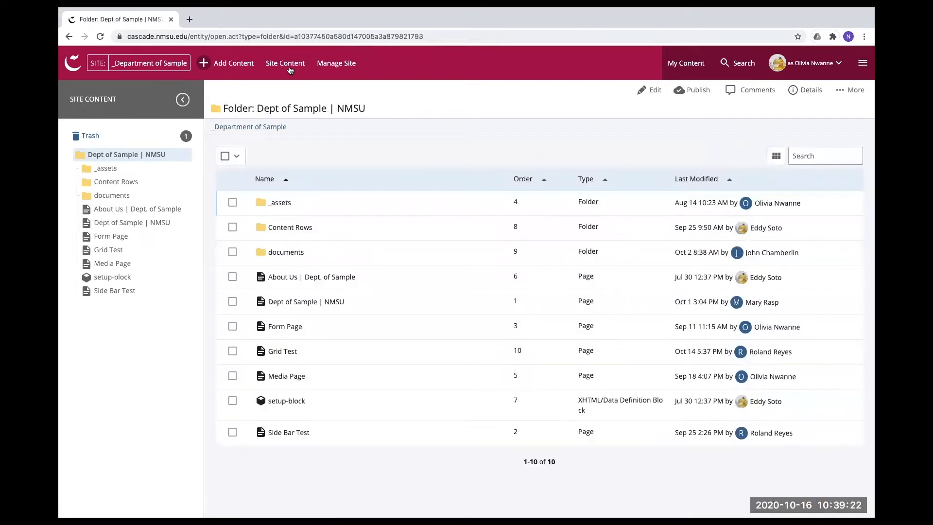
click(524, 180)
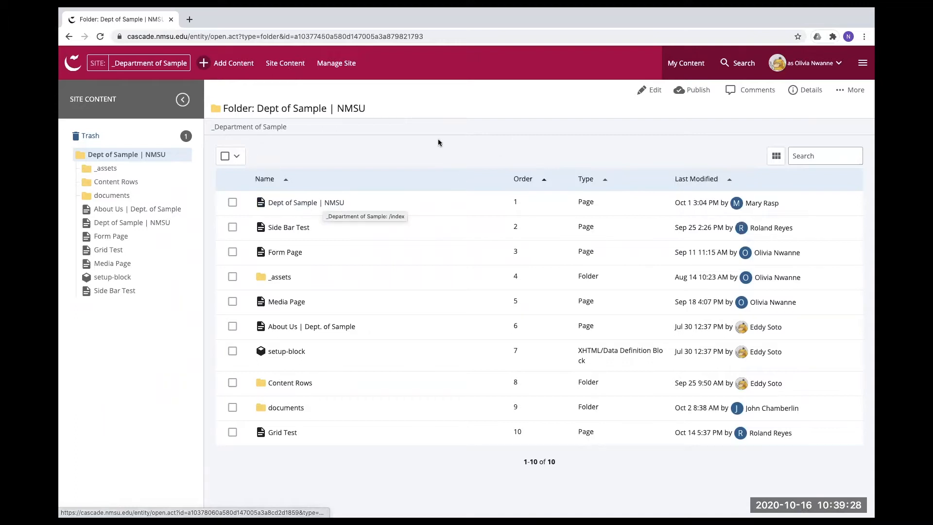
click(280, 67)
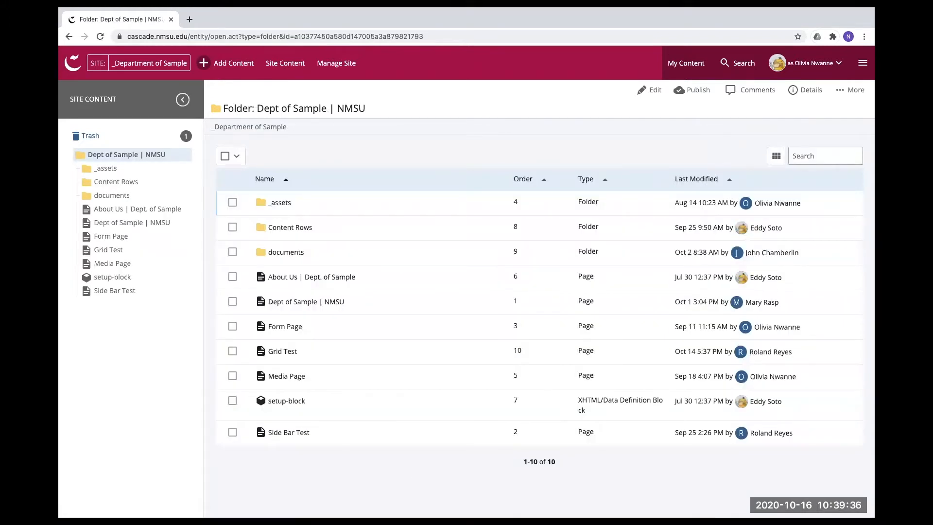
click(517, 180)
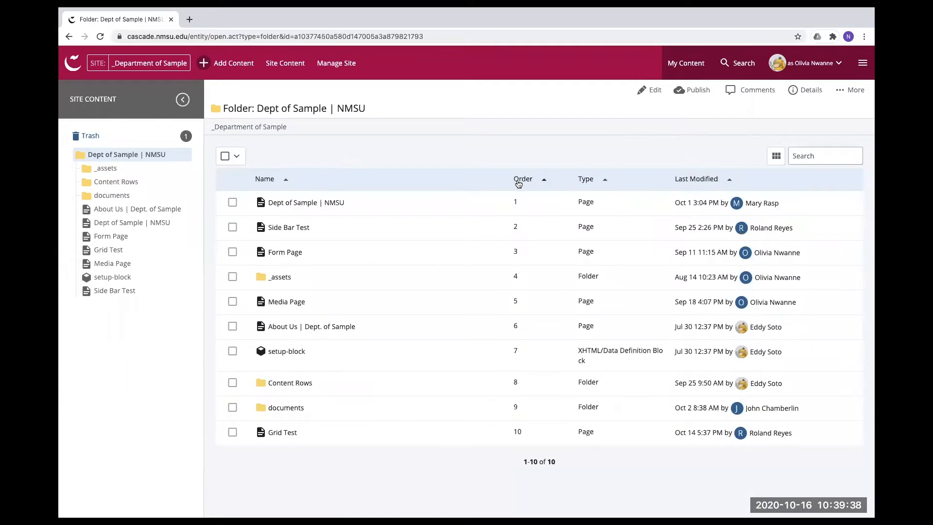
drag(294, 304, 293, 277)
drag(337, 328, 336, 300)
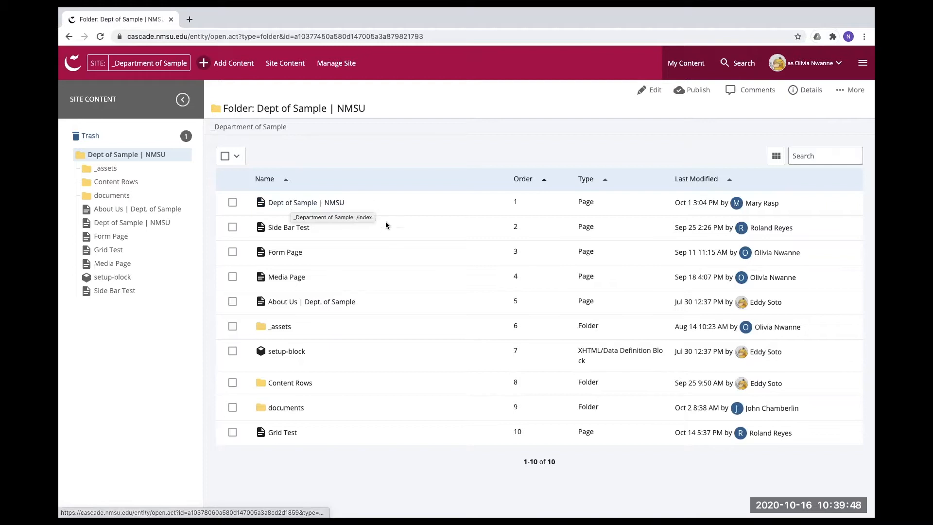
Open the Types of Content Rows page from the Content Rows folder for editing.
click(284, 384)
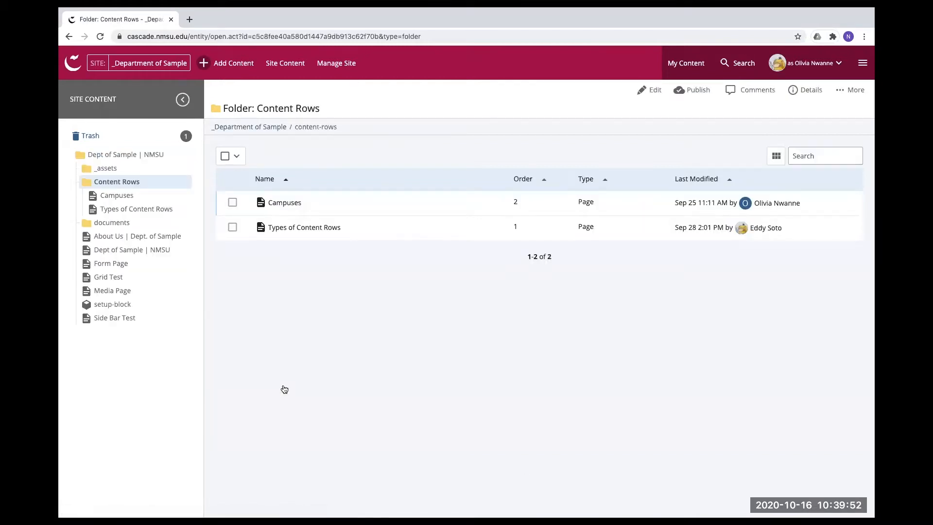
click(278, 235)
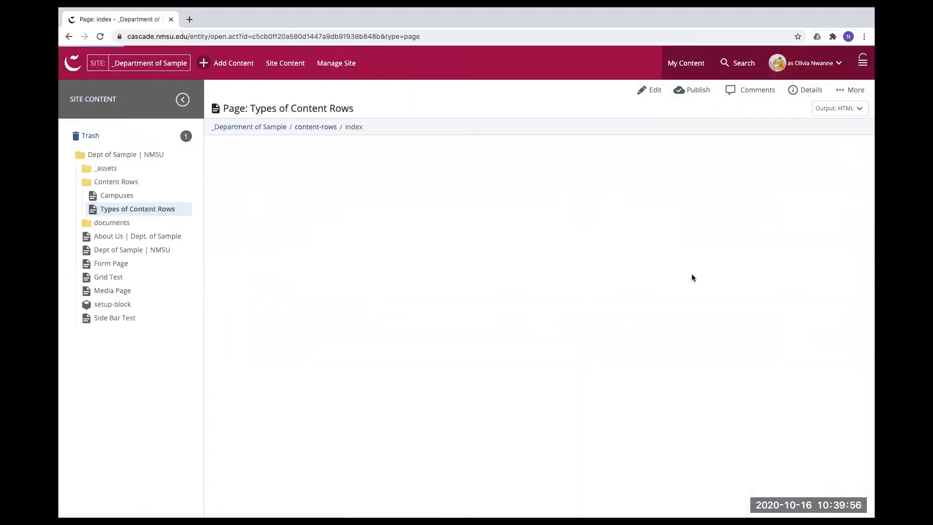
scroll(584, 281, down, 1)
scroll(585, 285, up, 1)
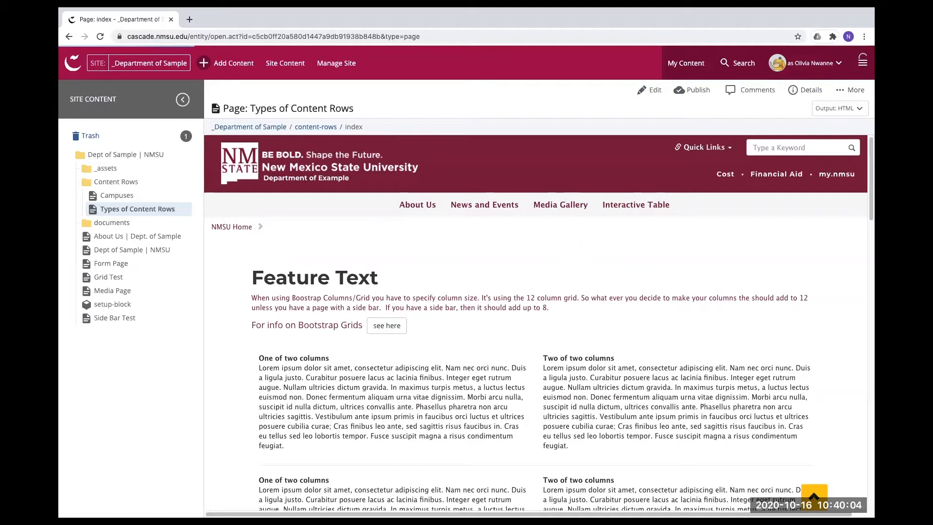
scroll(520, 253, down, 2)
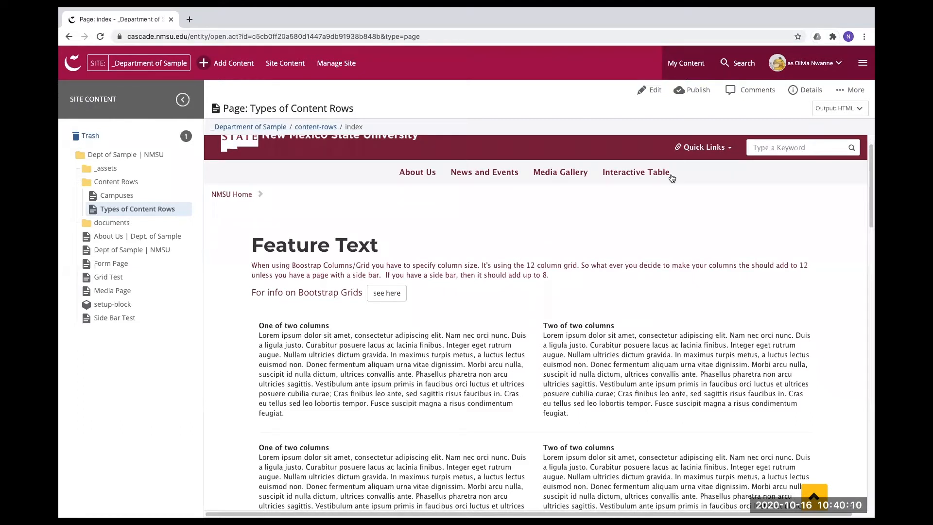
click(647, 90)
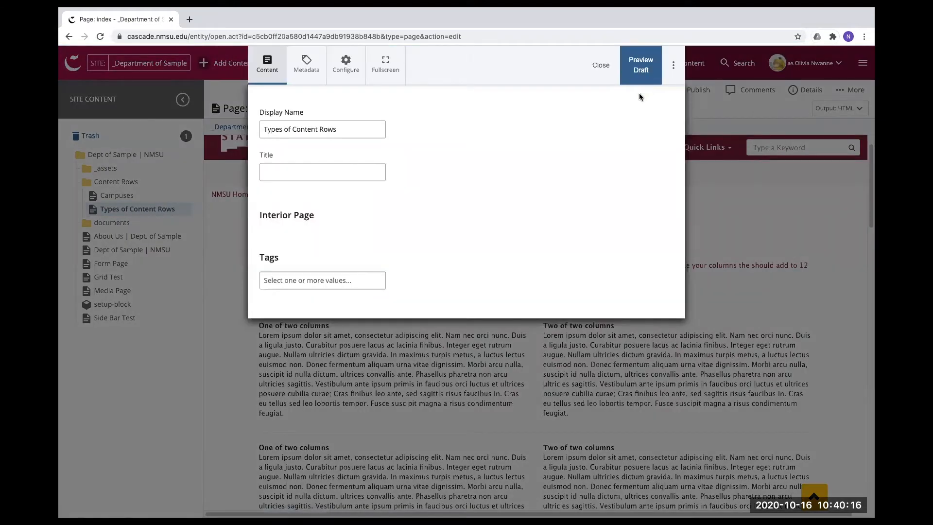
Collapse the Feature Text, Content Panel with Background and Content Panel rows in the page's edit form.
scroll(568, 171, down, 3)
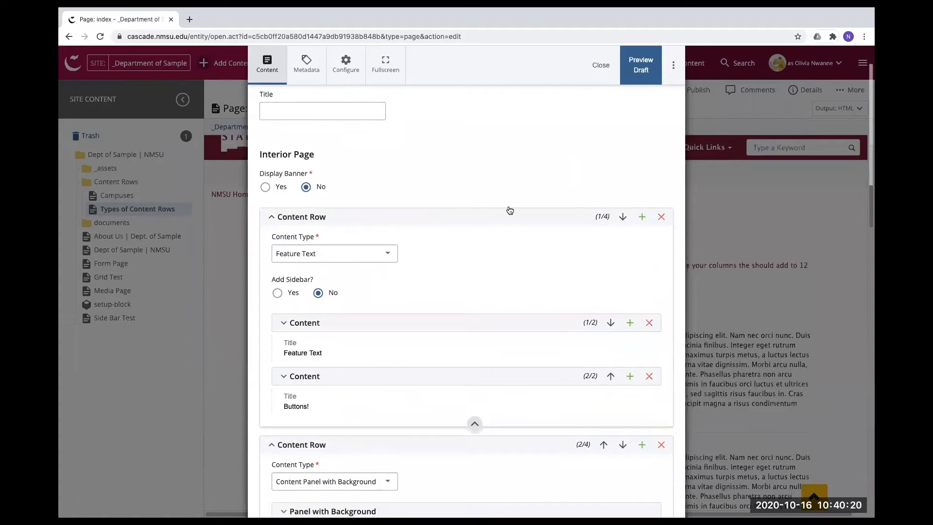
click(475, 426)
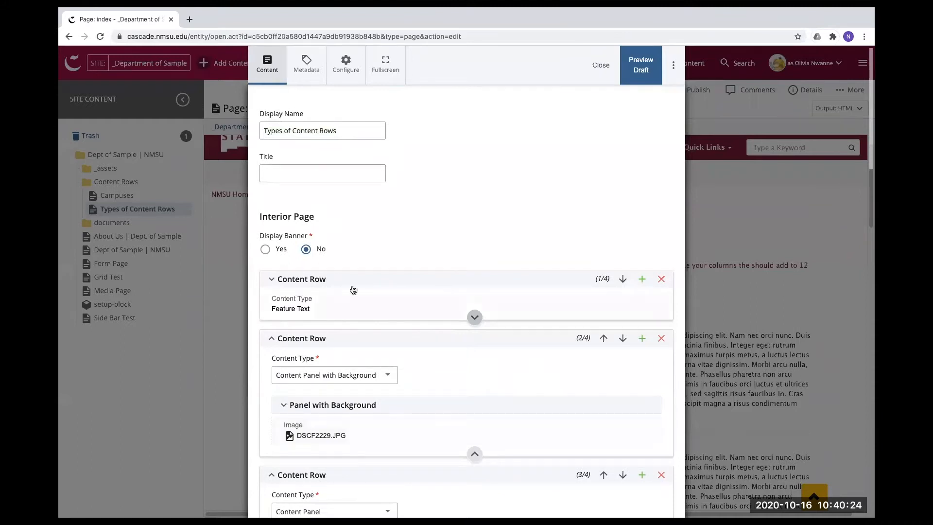
scroll(444, 242, down, 1)
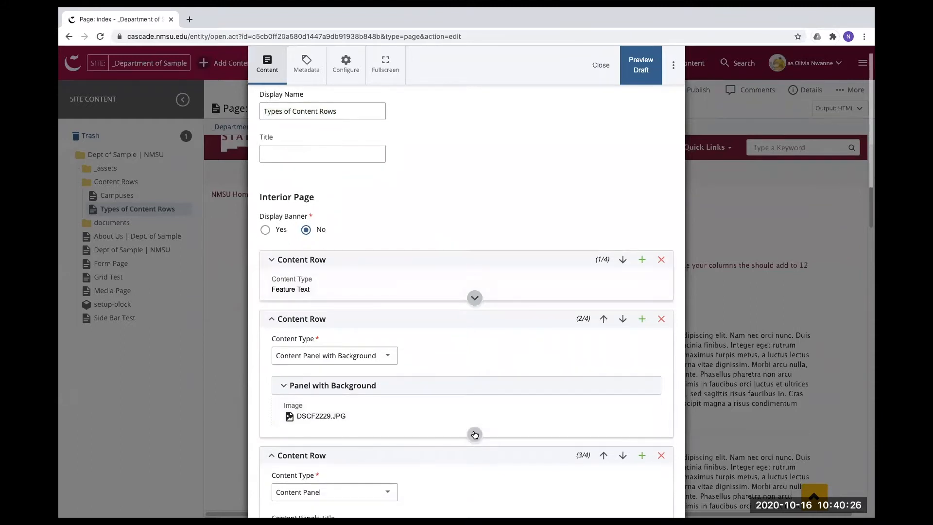
click(475, 435)
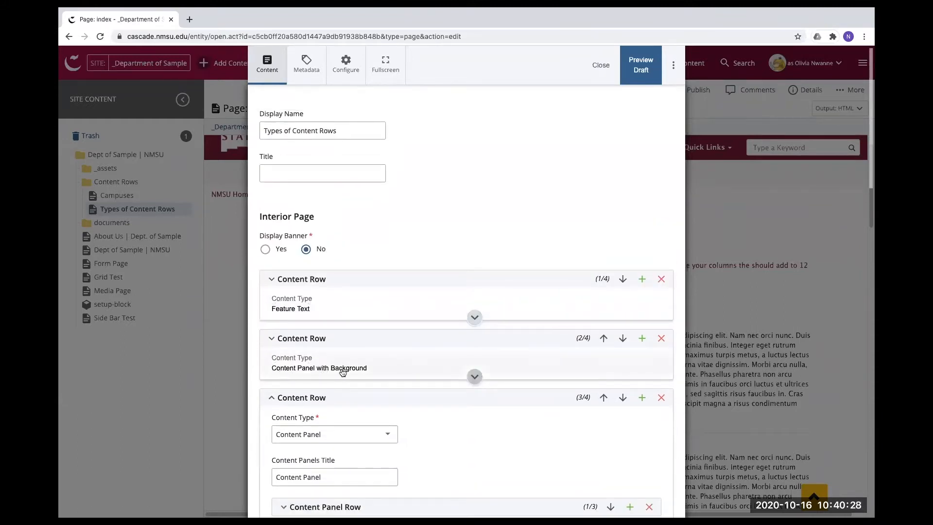
scroll(452, 354, down, 5)
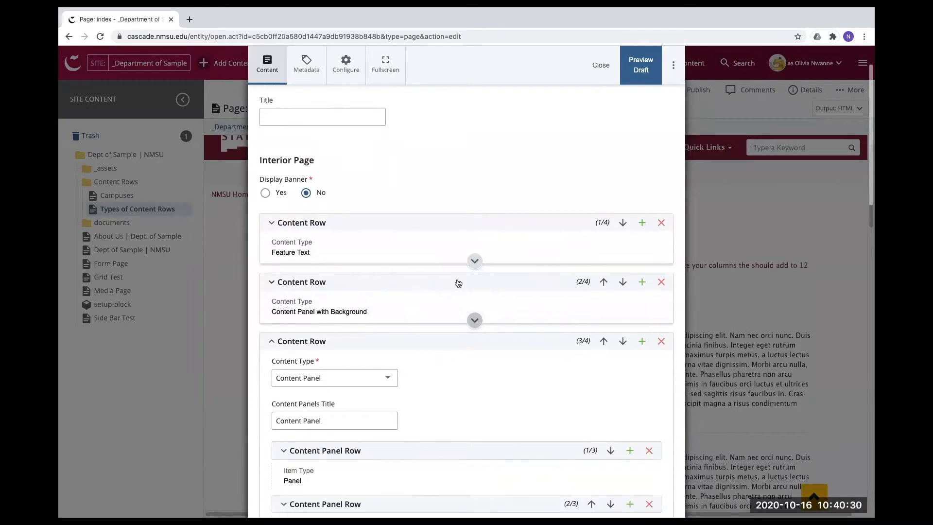
scroll(470, 355, down, 4)
click(473, 397)
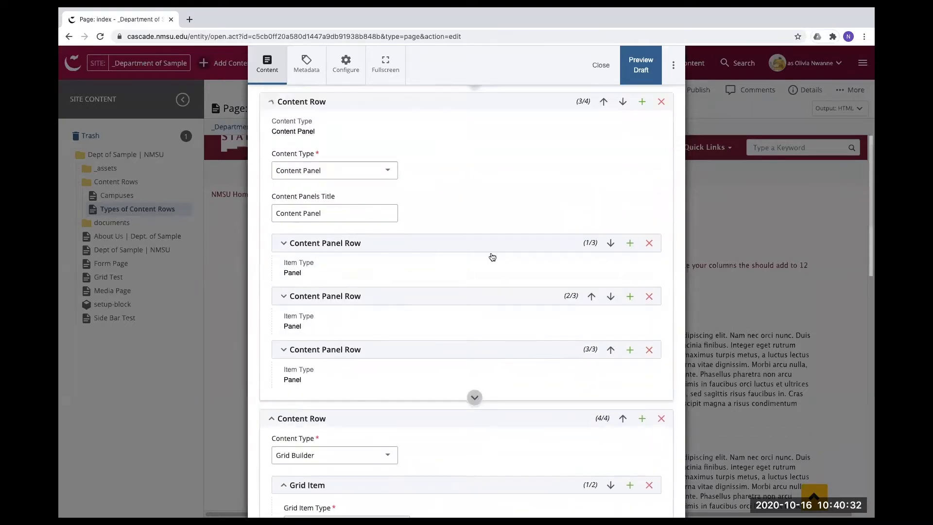
Review the Grid Builder row's image overlay and large content items, and collapse that row.
scroll(470, 336, down, 6)
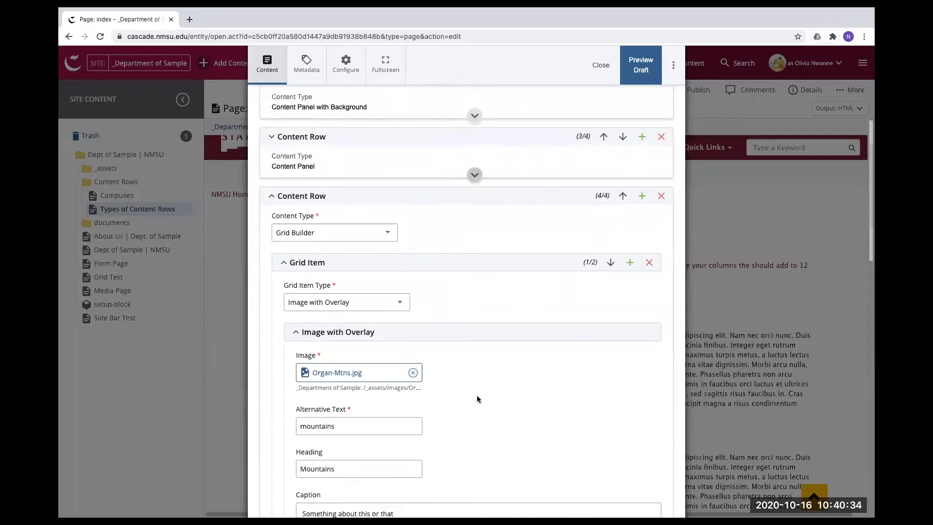
scroll(476, 402, down, 6)
scroll(486, 339, up, 8)
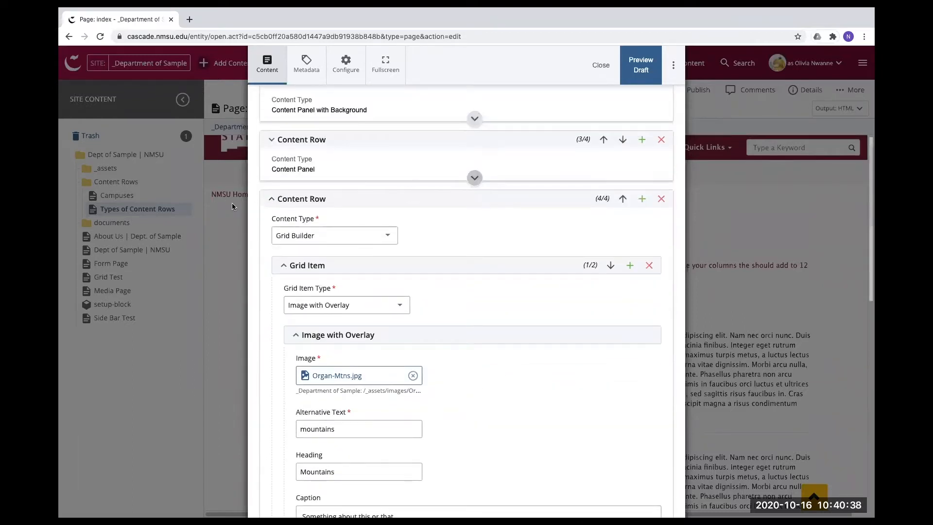
scroll(254, 211, down, 4)
scroll(252, 221, down, 5)
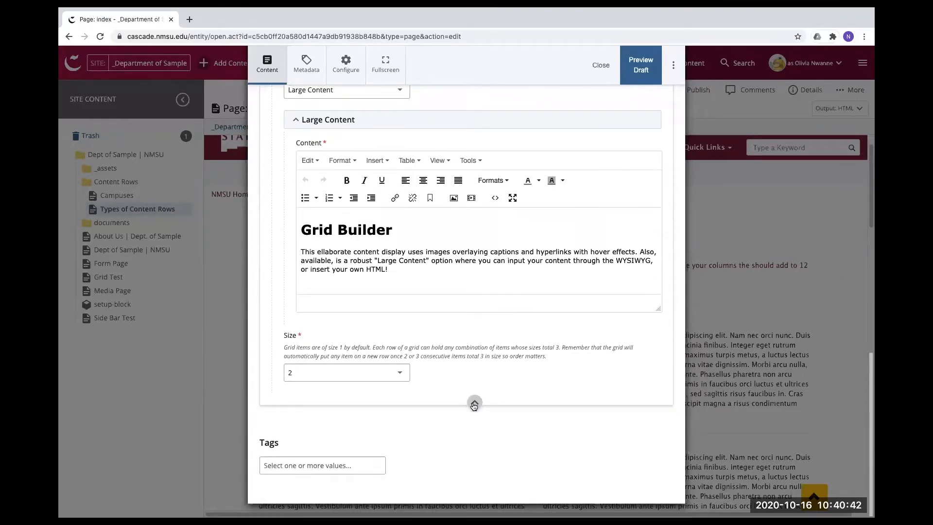
click(474, 403)
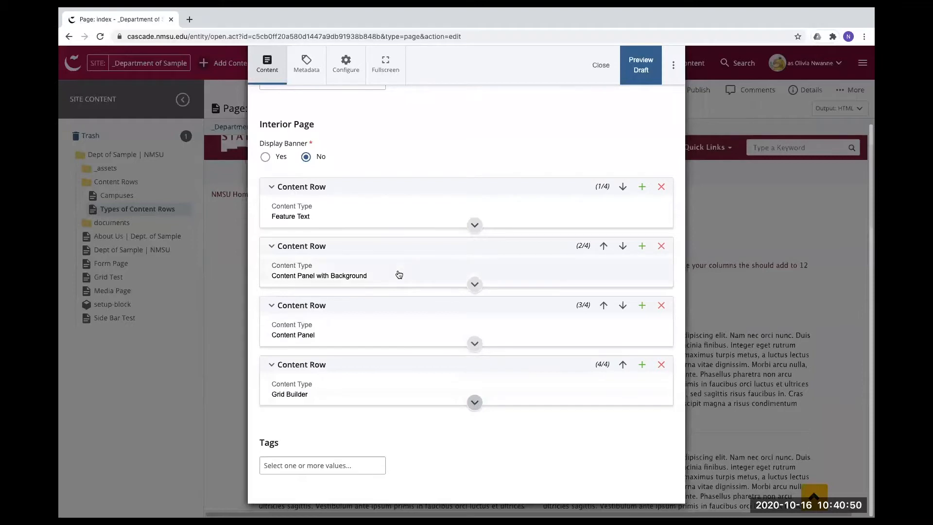
Expand the Feature Text row and its first Content block to show the title and WYSIWYG content.
click(360, 211)
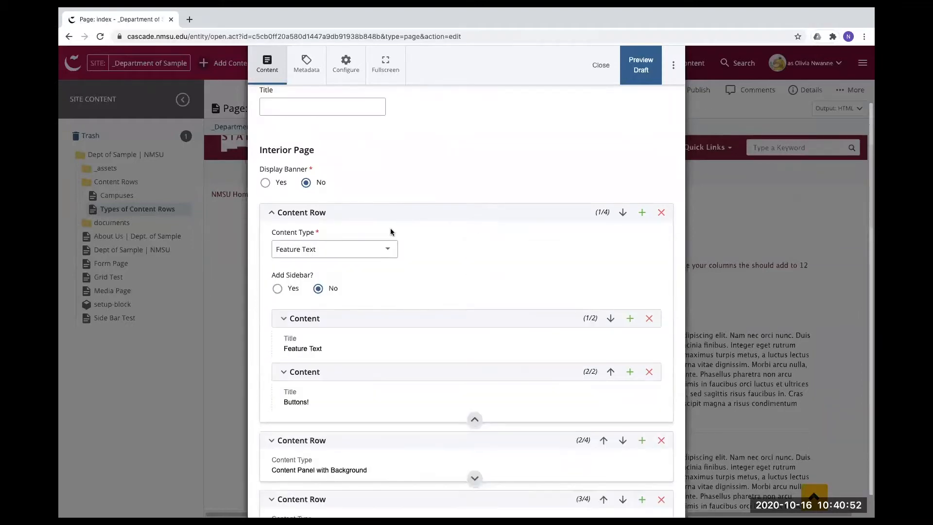
scroll(540, 251, down, 1)
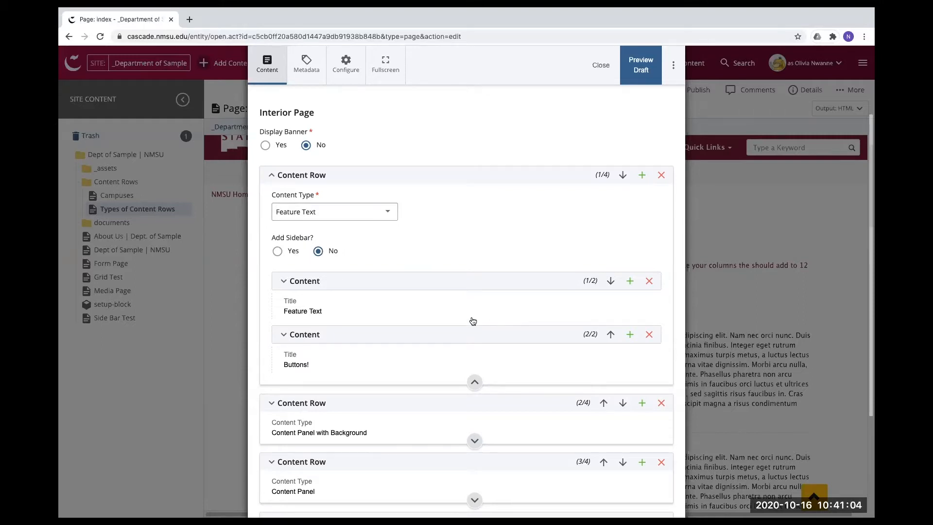
click(512, 280)
scroll(488, 213, down, 3)
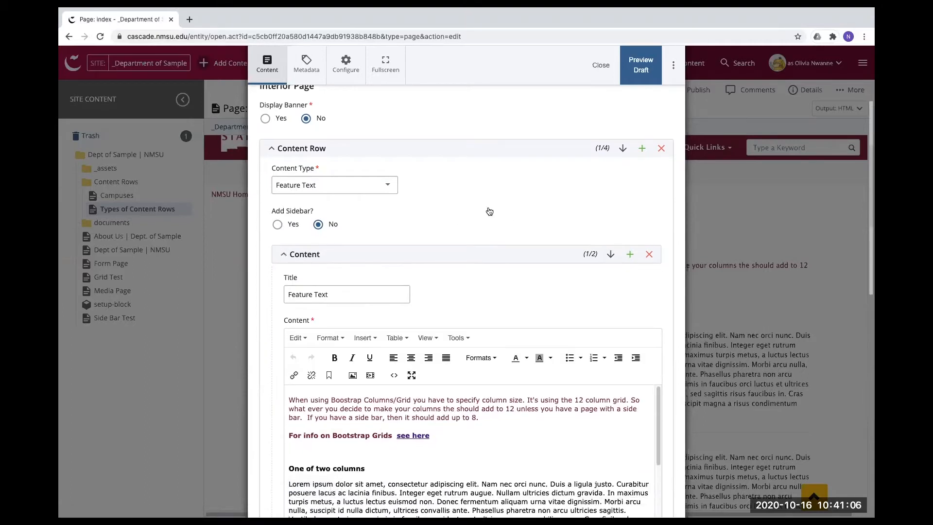
scroll(512, 193, down, 1)
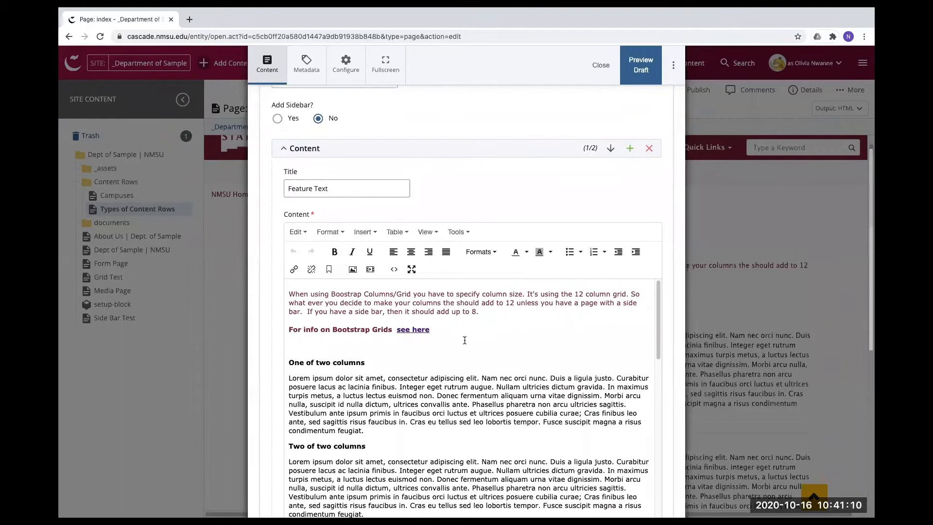
Replace the title of the Feature Text row's first Content block with "Heading One".
scroll(516, 311, down, 2)
click(377, 182)
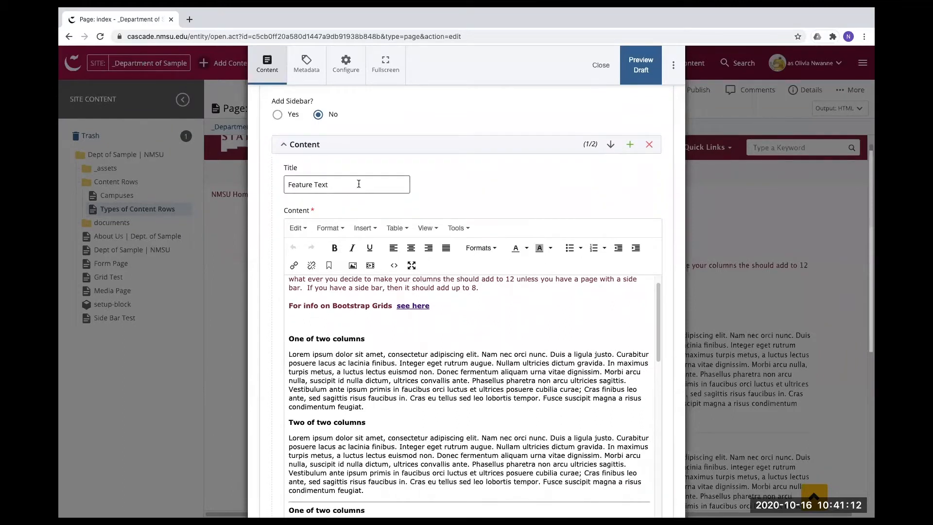
scroll(475, 197, up, 5)
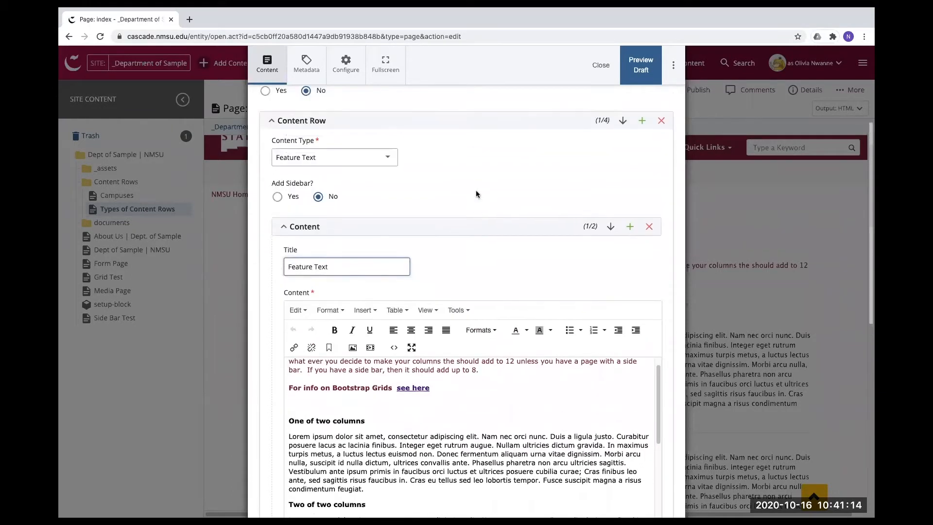
key(ctrl+a)
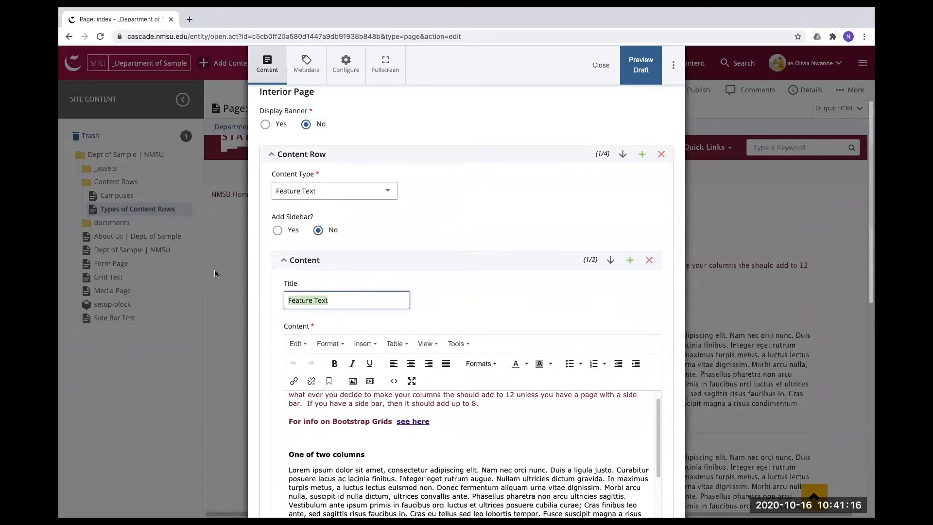
text(Heading One)
scroll(471, 264, down, 5)
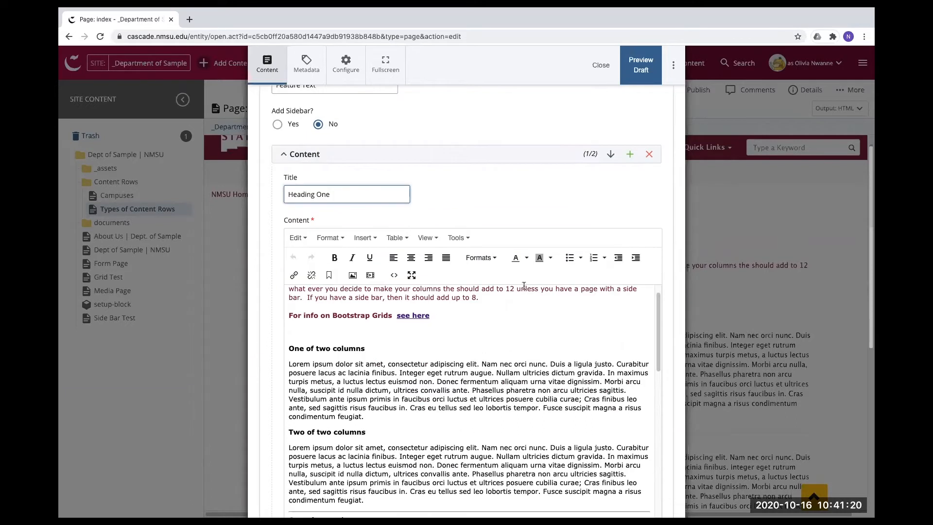
Inspect the col-sm-6 column classes in the source code of the first Content block, and close the source view.
scroll(480, 319, up, 1)
scroll(545, 356, up, 1)
scroll(544, 374, down, 3)
scroll(670, 212, down, 5)
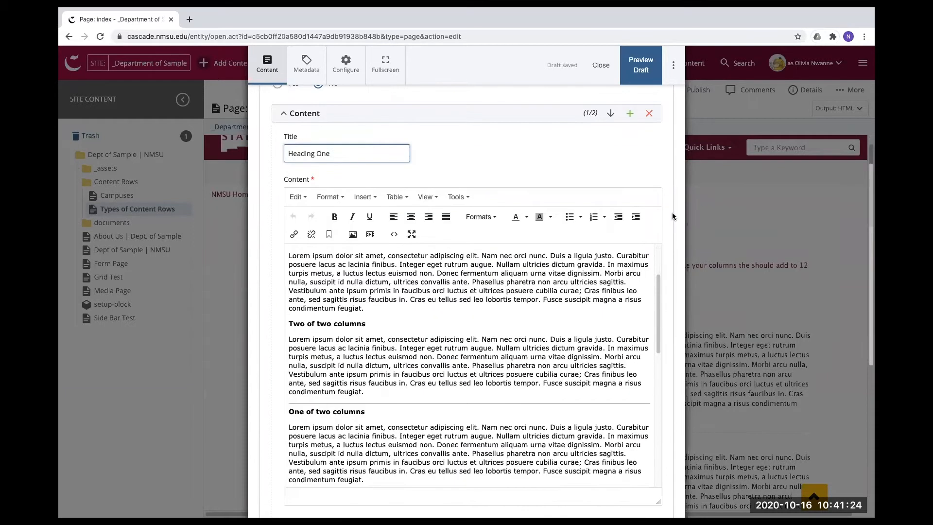
scroll(450, 290, down, 1)
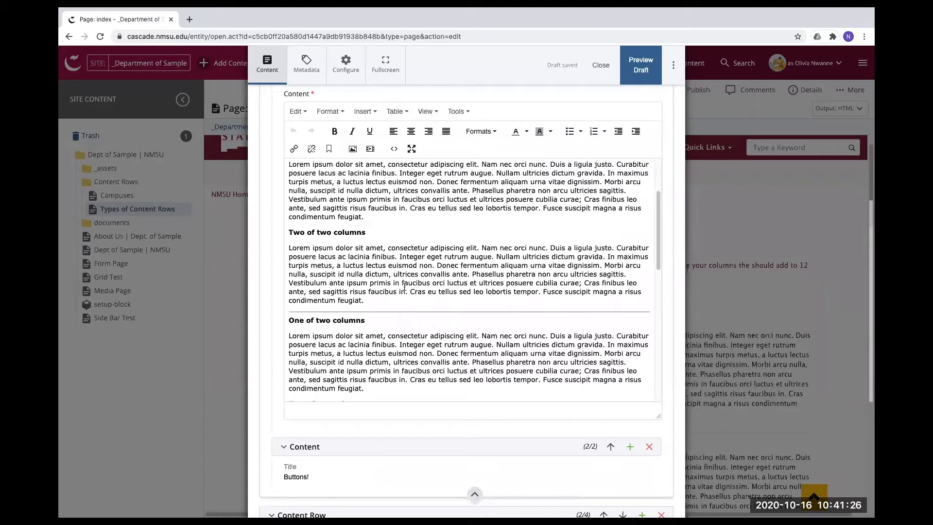
scroll(405, 287, up, 2)
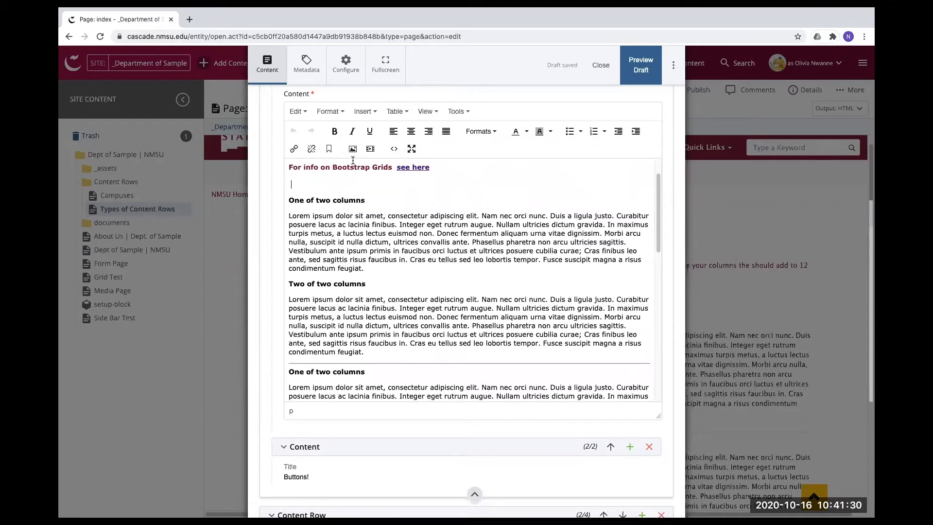
click(388, 150)
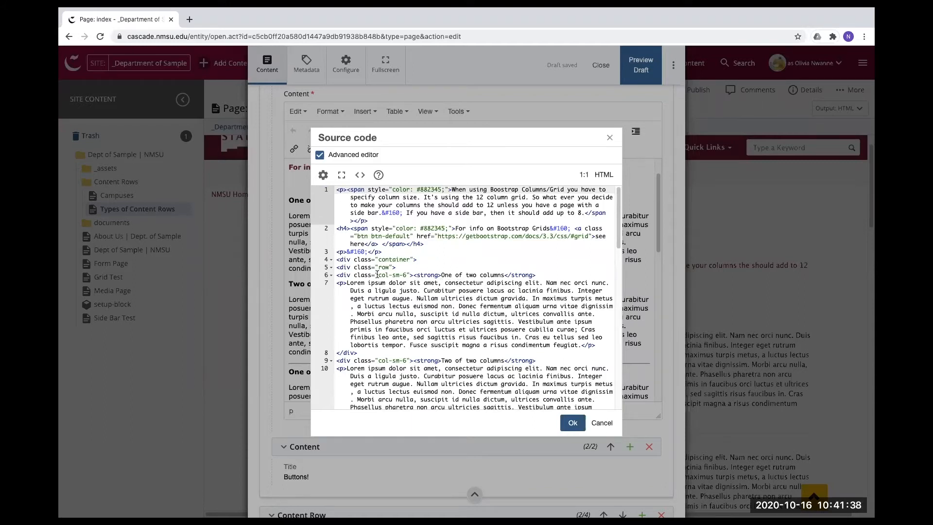
drag(384, 275, 410, 275)
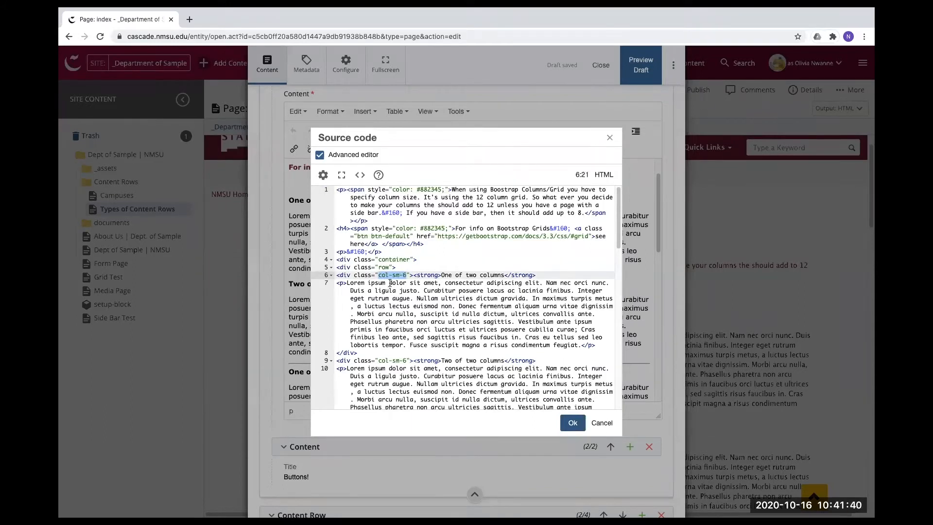
scroll(441, 276, down, 2)
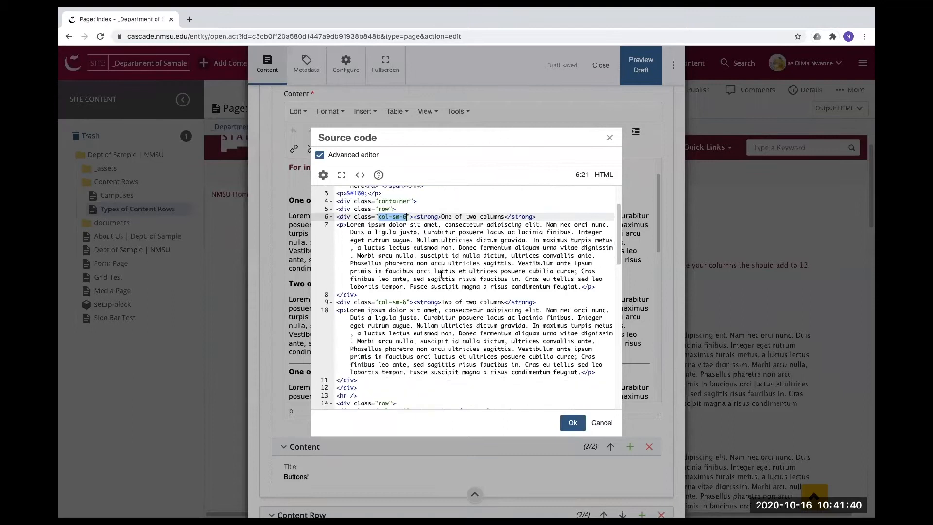
click(607, 140)
Review the two-column and three-column sections in the first Content block's WYSIWYG text.
scroll(347, 285, down, 2)
scroll(347, 285, down, 4)
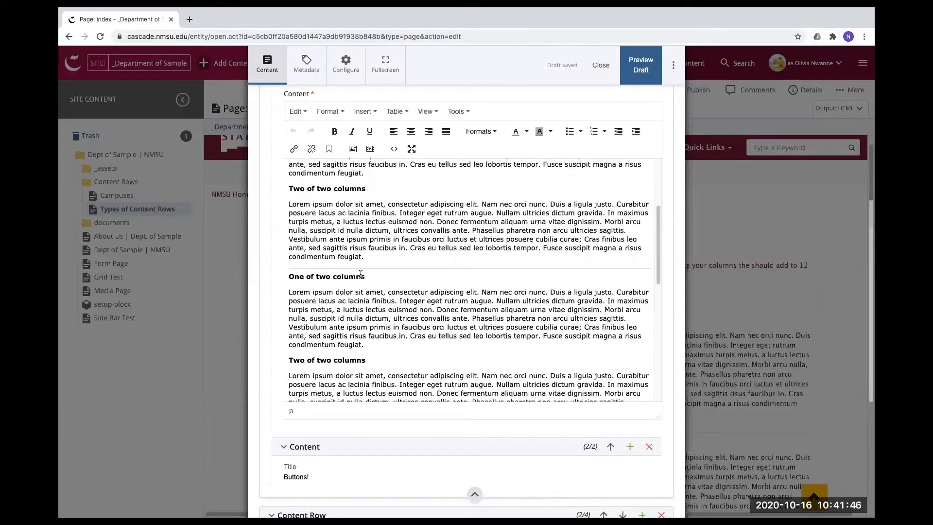
scroll(375, 246, down, 3)
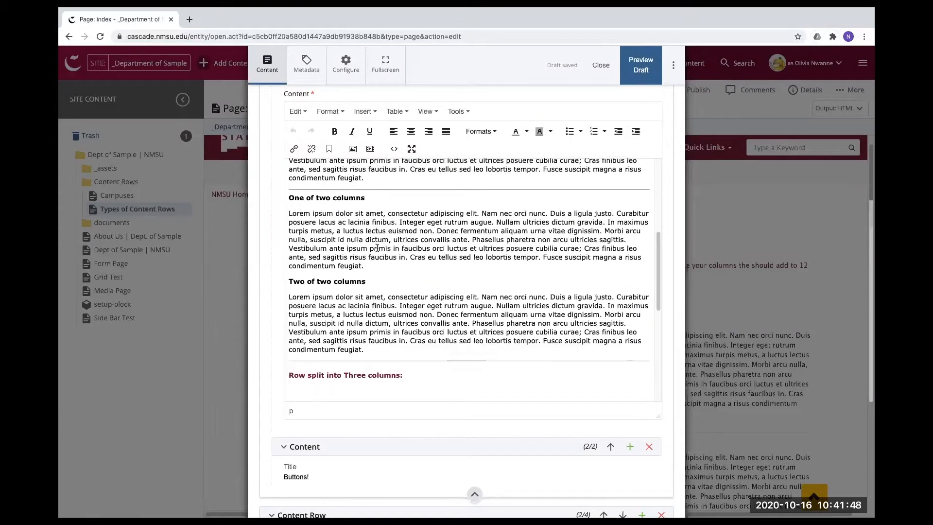
scroll(383, 290, down, 4)
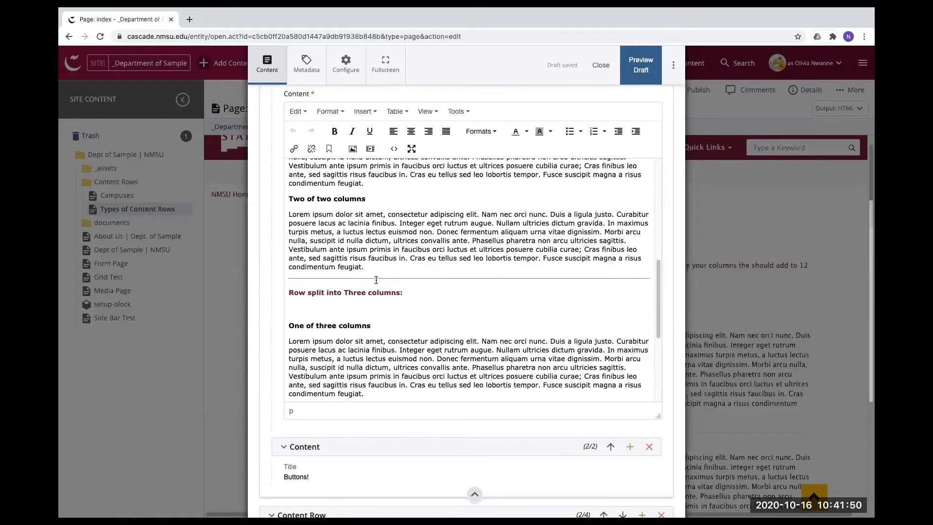
scroll(376, 281, up, 9)
scroll(369, 243, up, 3)
scroll(348, 279, down, 5)
scroll(350, 278, down, 8)
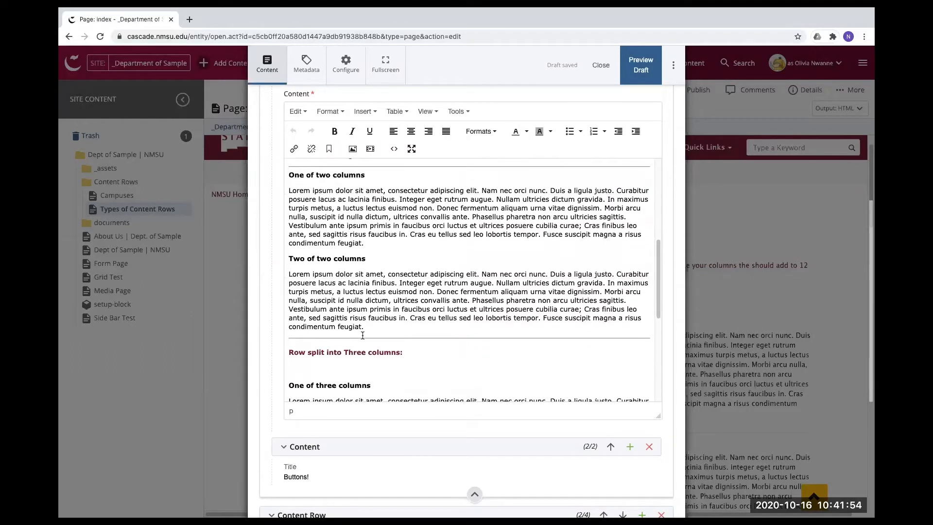
scroll(363, 335, down, 7)
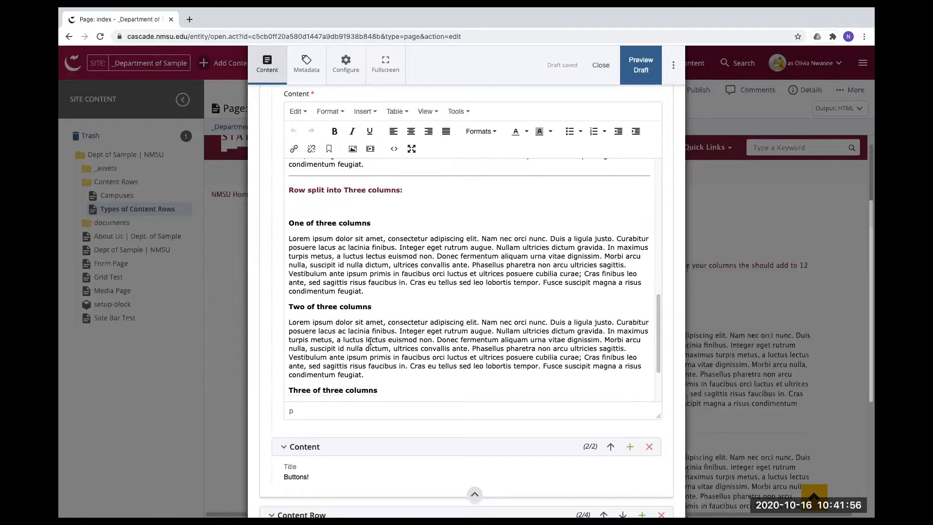
scroll(451, 329, down, 1)
scroll(470, 307, up, 18)
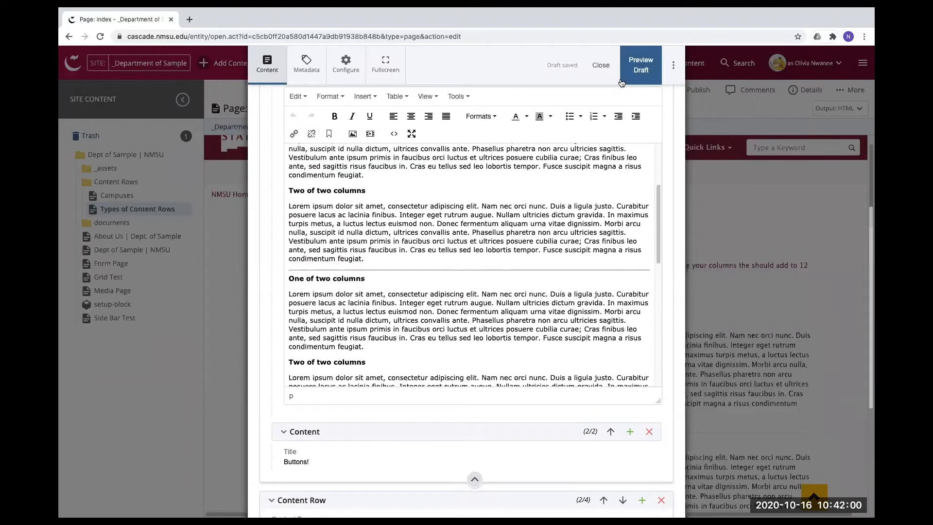
Preview the draft and check the rendered Heading One columns and the Buttons! section on the page.
click(640, 67)
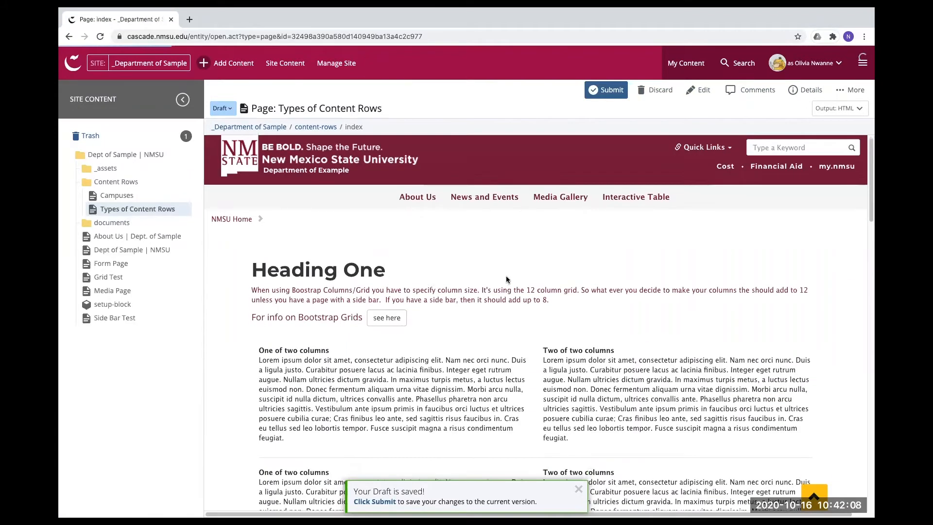
scroll(506, 276, down, 5)
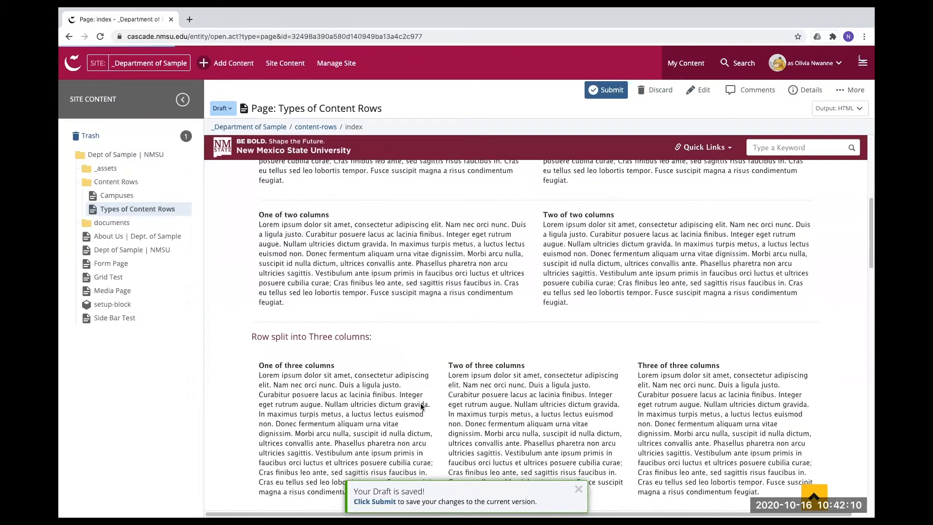
scroll(492, 317, down, 4)
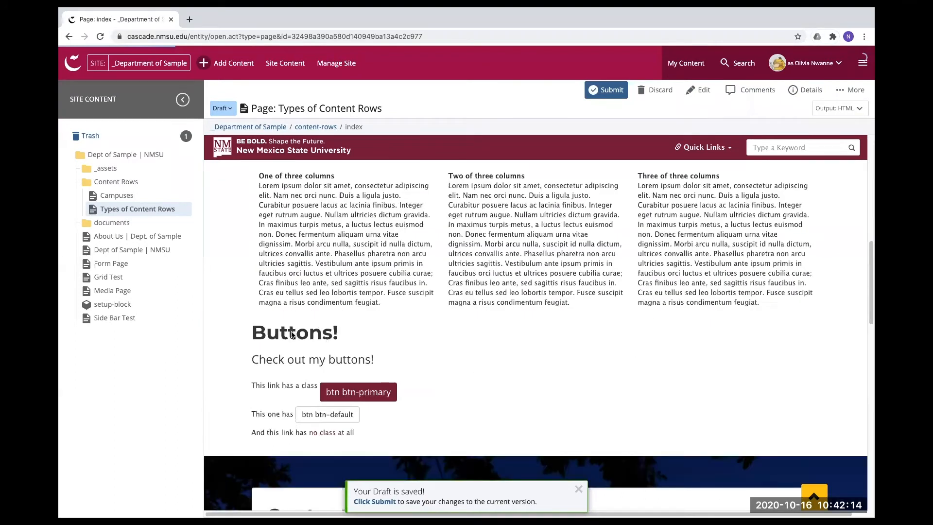
scroll(695, 92, down, 2)
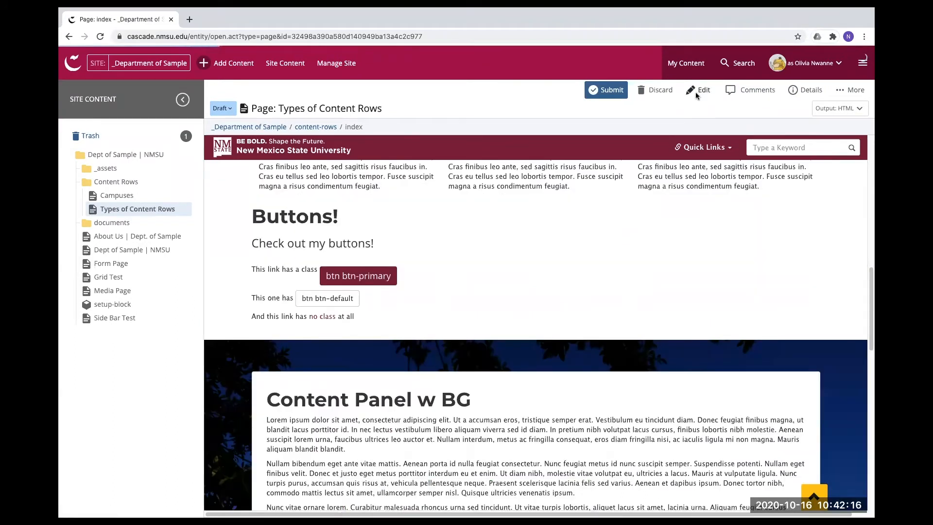
Reopen the page for editing and expand the Feature Text row's Heading One content block.
click(695, 92)
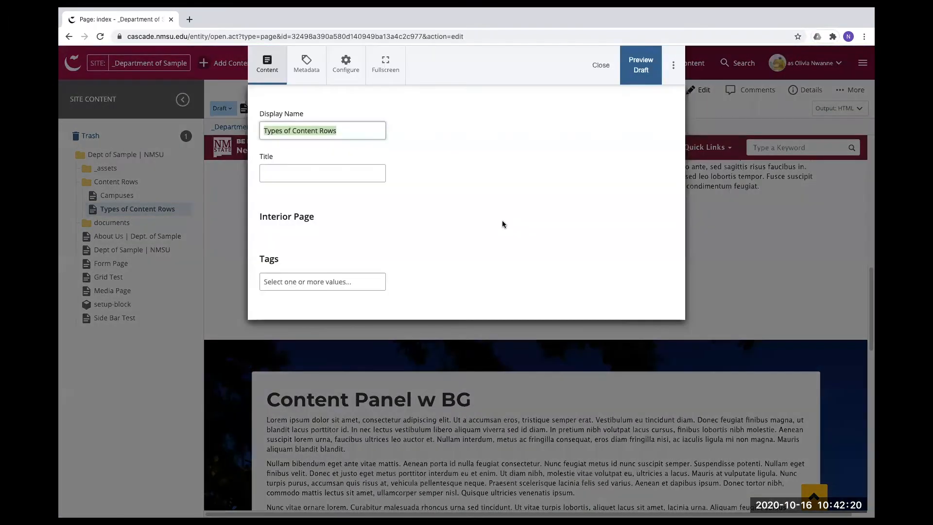
scroll(503, 224, down, 5)
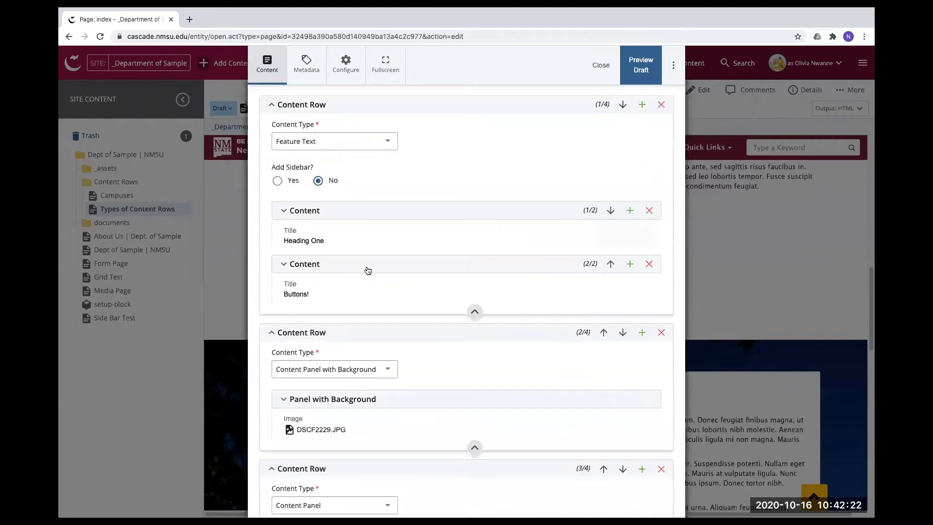
scroll(439, 310, down, 1)
scroll(428, 265, up, 1)
click(419, 238)
scroll(449, 223, down, 1)
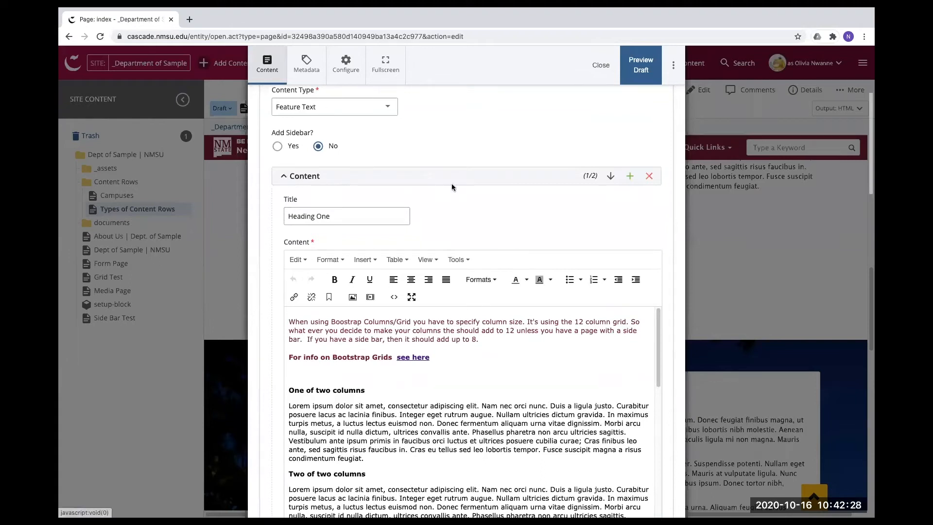
Examine the Feature Text row's content type, sidebar option, and its two Content blocks in the edit form.
scroll(548, 156, down, 5)
scroll(548, 157, up, 2)
scroll(471, 235, up, 2)
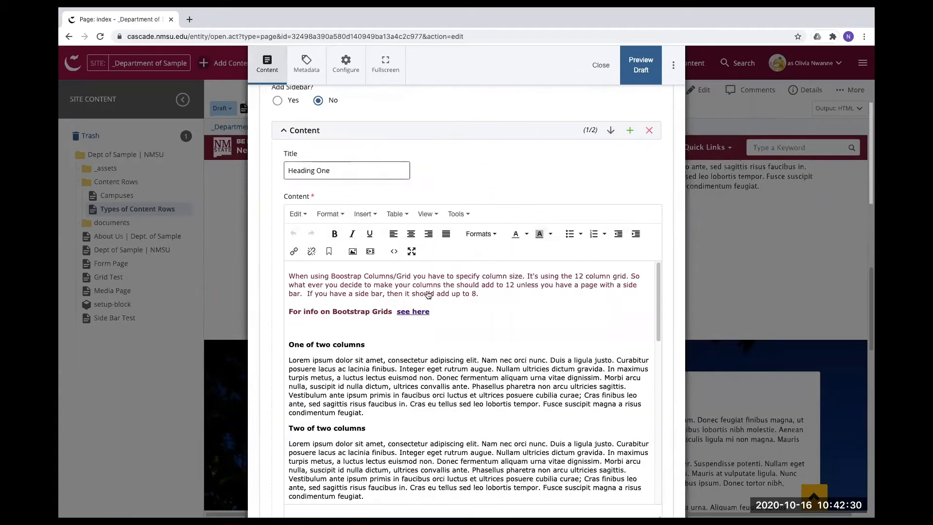
scroll(398, 390, down, 3)
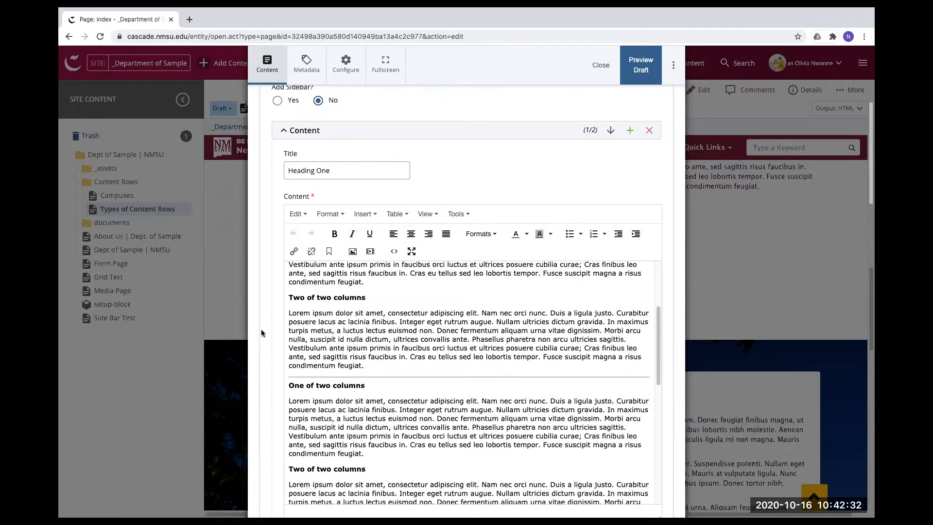
scroll(273, 350, down, 3)
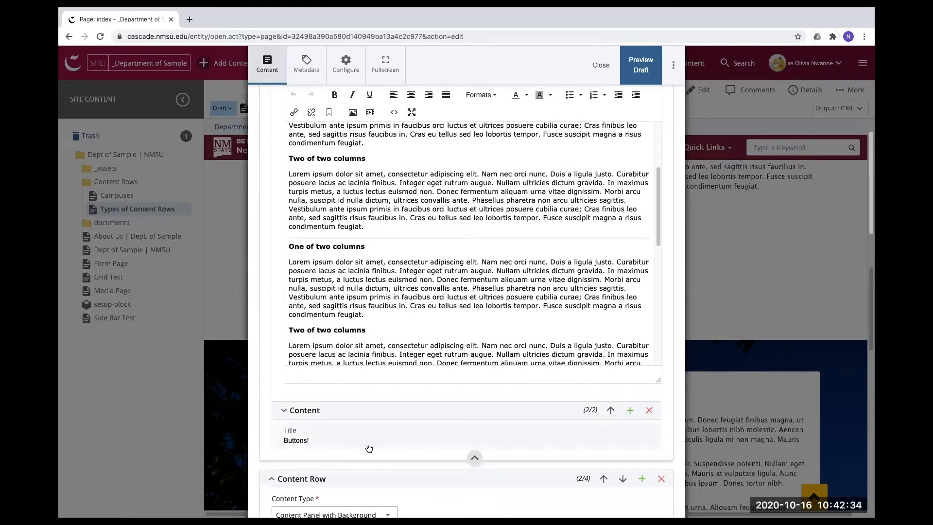
scroll(366, 440, down, 1)
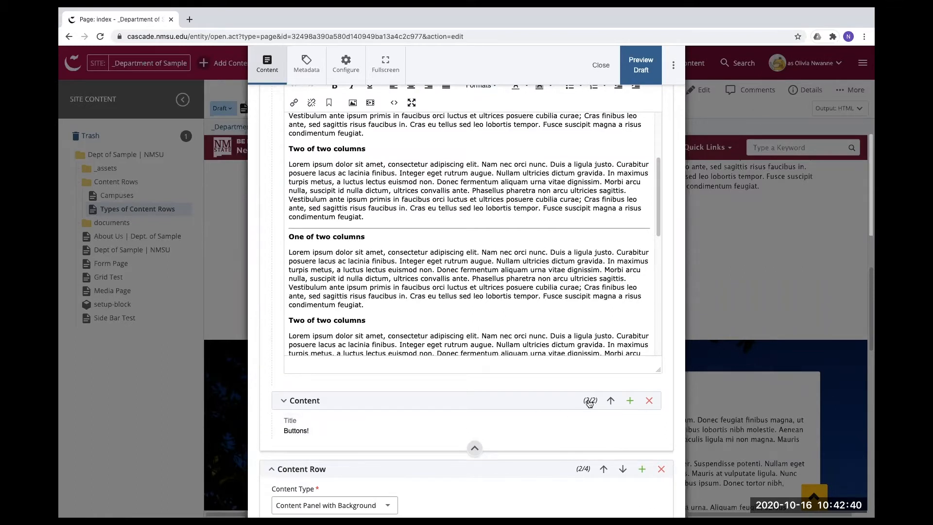
scroll(677, 371, down, 1)
scroll(676, 372, up, 5)
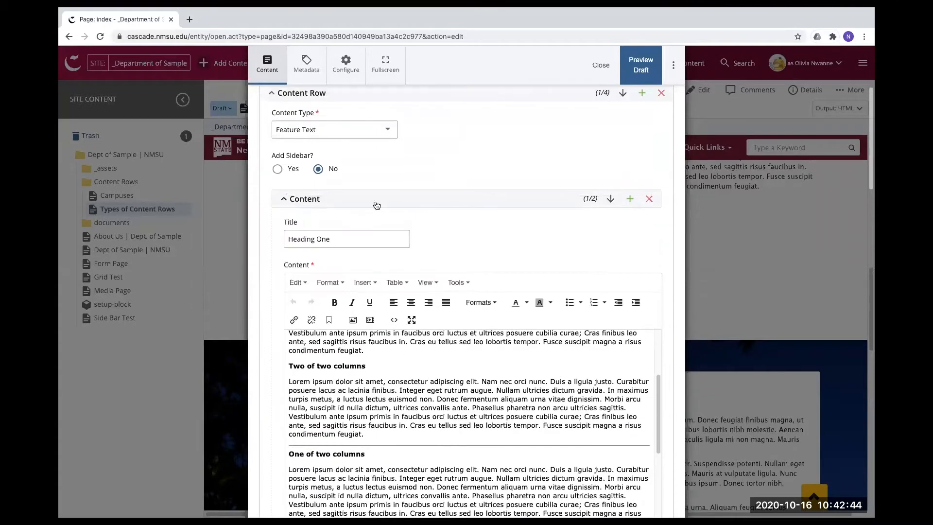
scroll(325, 156, up, 2)
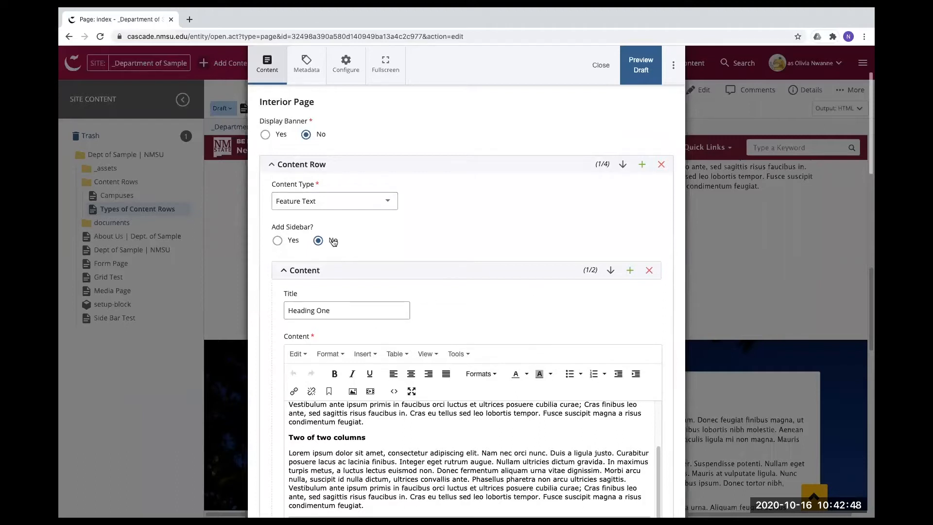
scroll(438, 269, down, 1)
scroll(428, 273, down, 2)
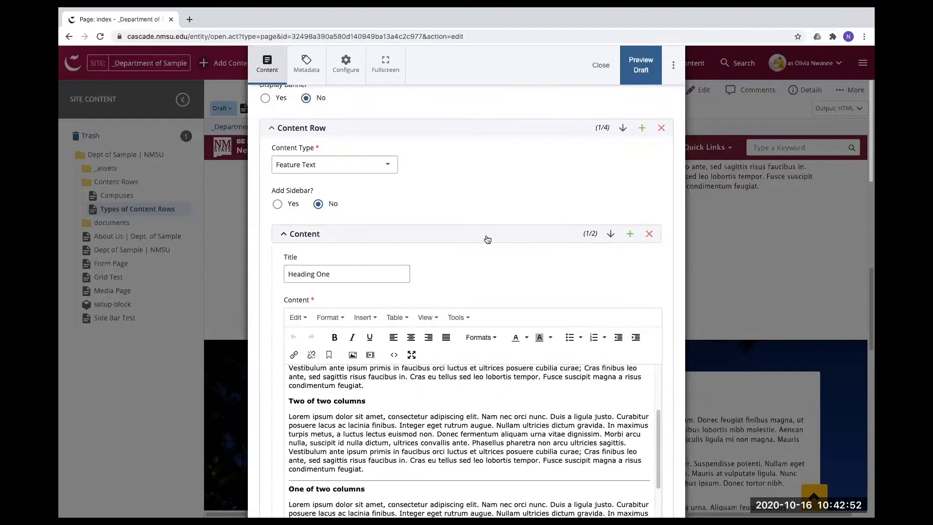
scroll(521, 228, down, 1)
scroll(522, 228, down, 1)
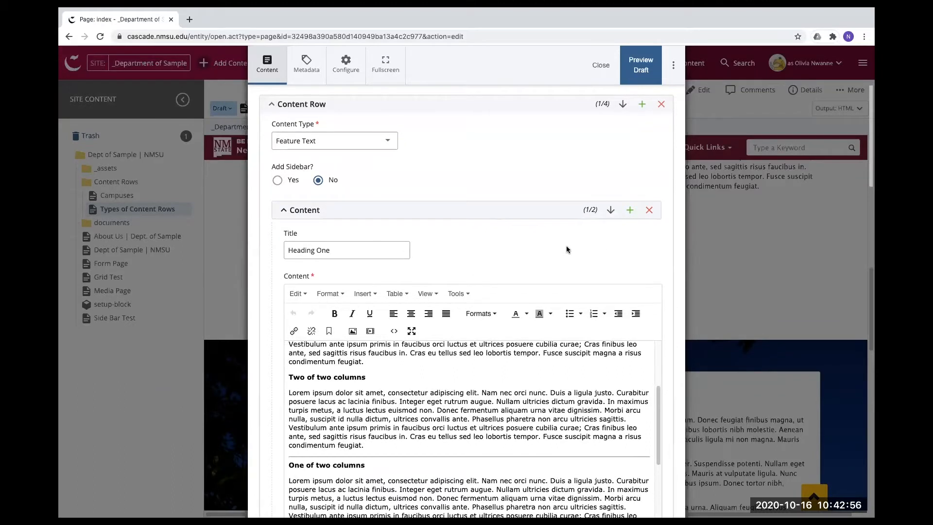
scroll(334, 119, down, 1)
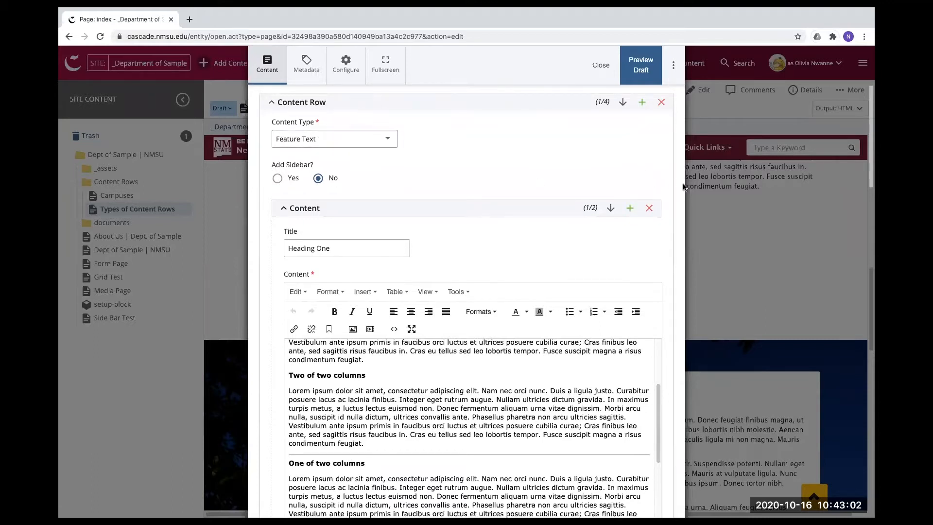
Expand the Feature Text row's second Content block, Buttons!
scroll(351, 396, down, 10)
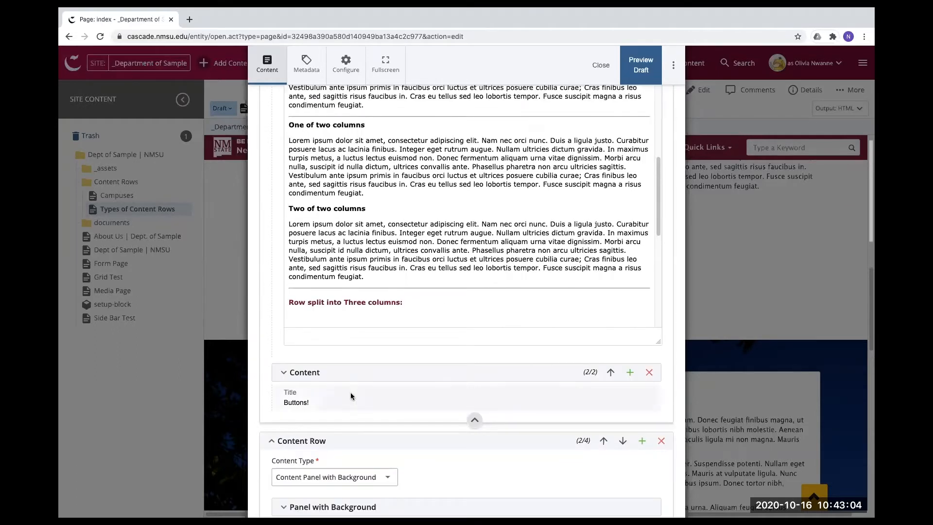
click(351, 397)
scroll(547, 437, down, 3)
scroll(540, 369, up, 5)
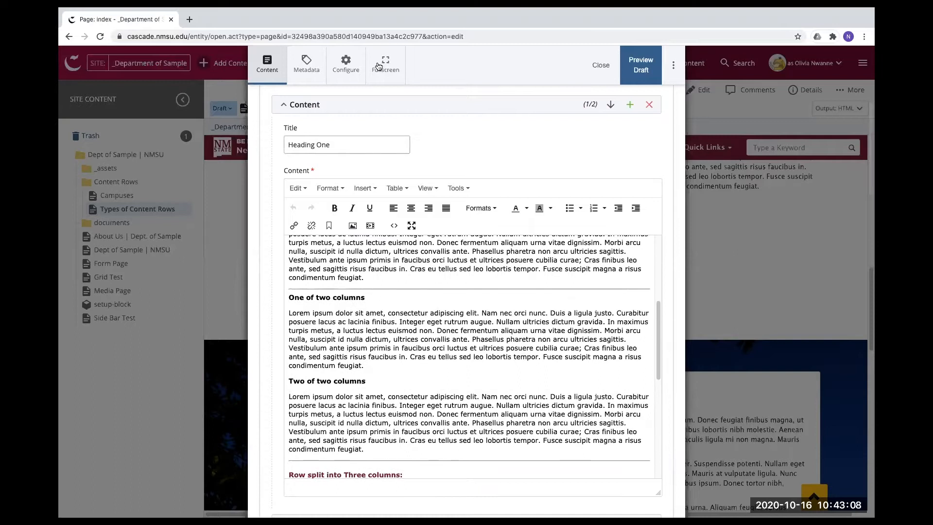
Switch the edit form to fullscreen and place the cursor after the first "Two of two columns" paragraph in the Heading One content.
click(379, 66)
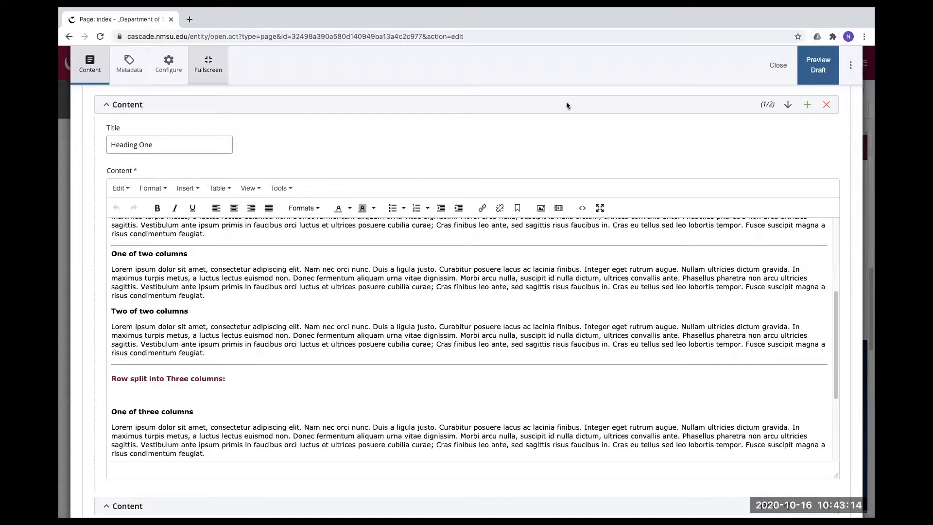
scroll(439, 273, up, 1)
scroll(384, 310, up, 5)
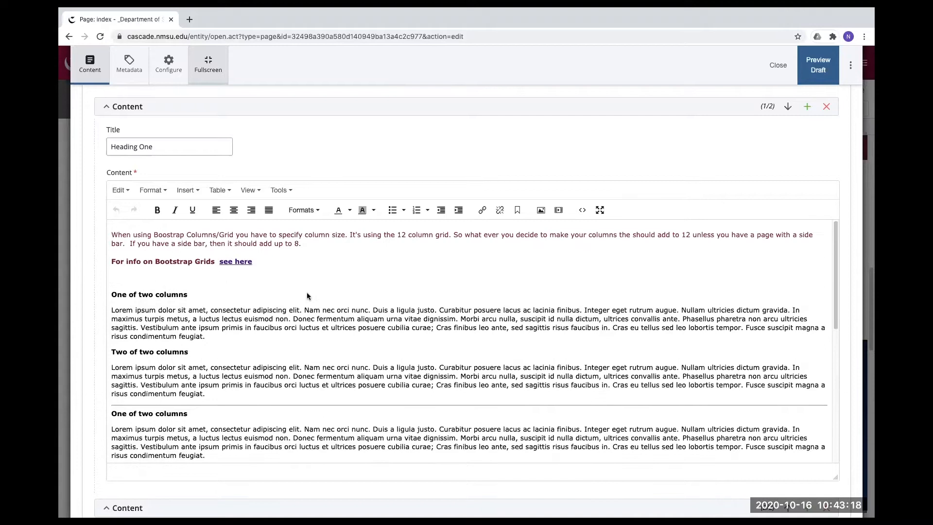
scroll(391, 312, down, 1)
scroll(264, 314, down, 4)
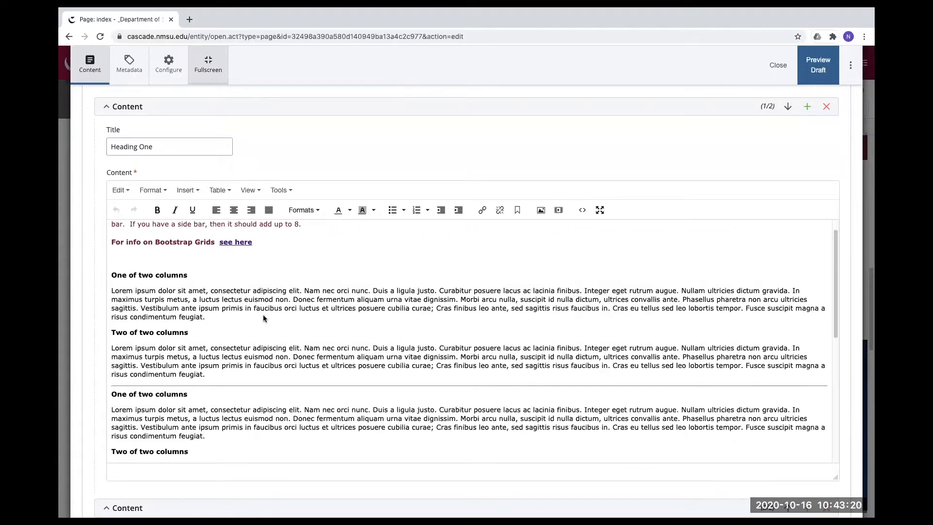
scroll(223, 273, down, 1)
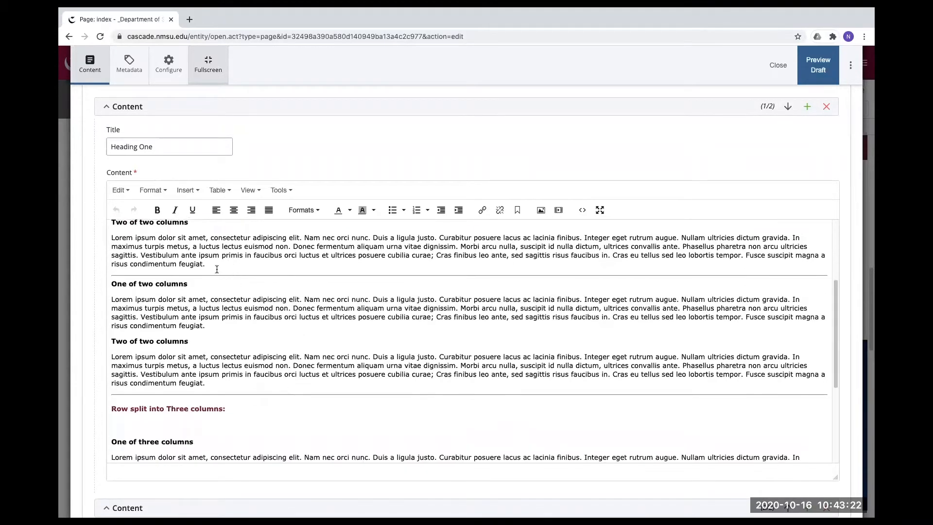
click(215, 271)
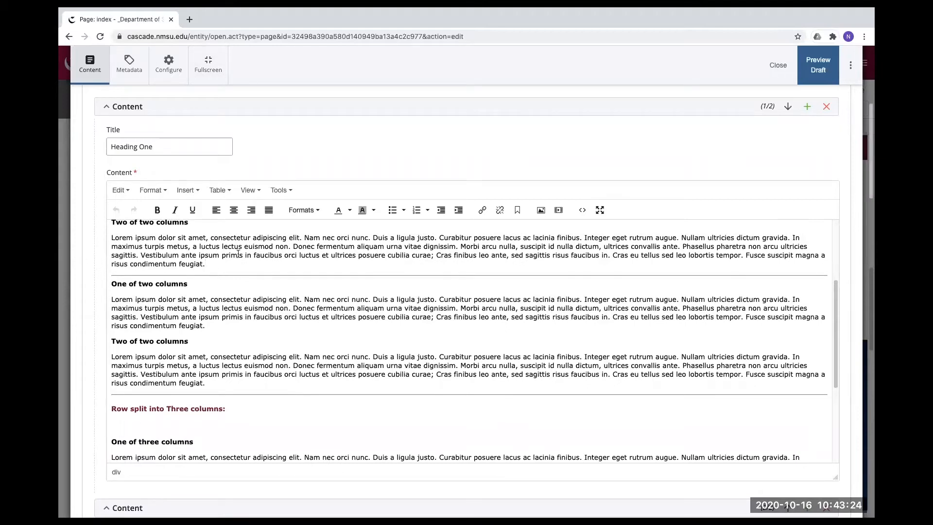
Try inserting a horizontal line after the first "Two of two columns" paragraph in the Heading One content, and undo it.
click(187, 190)
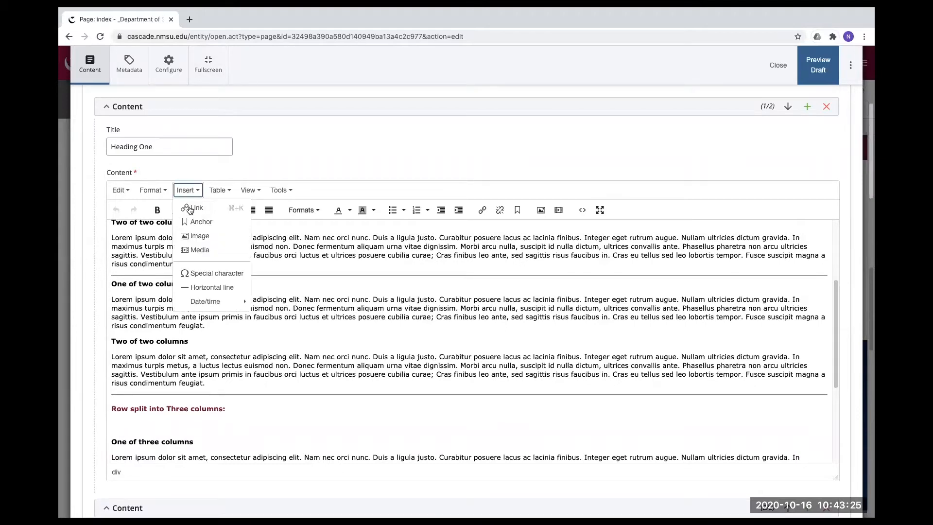
click(205, 288)
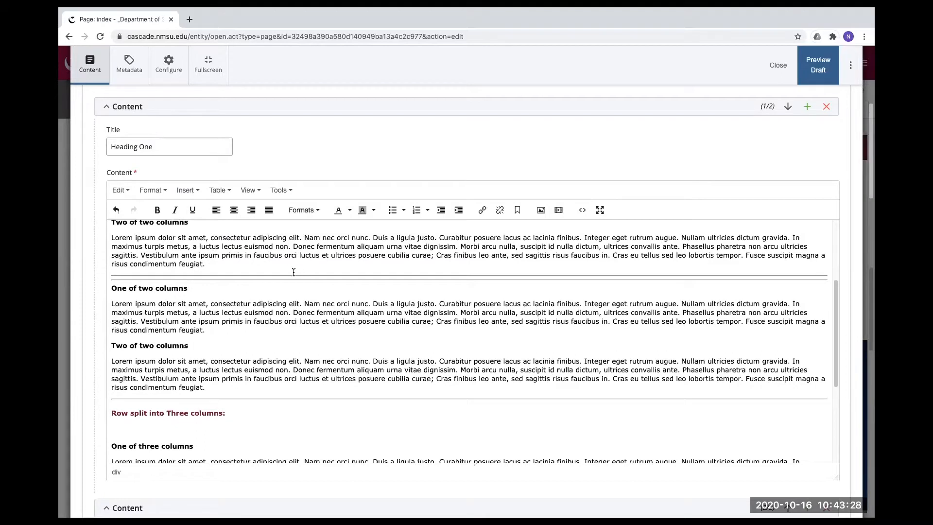
key(super+z)
scroll(286, 314, up, 2)
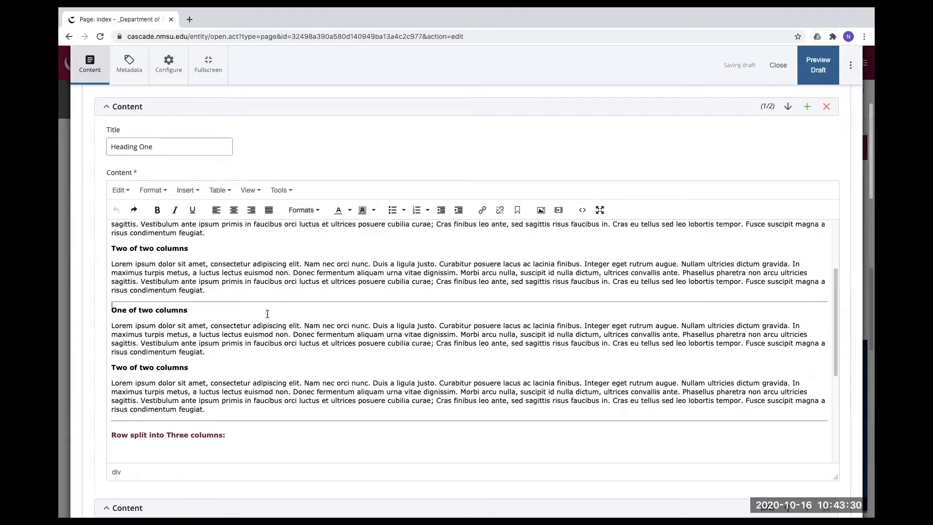
scroll(224, 325, up, 4)
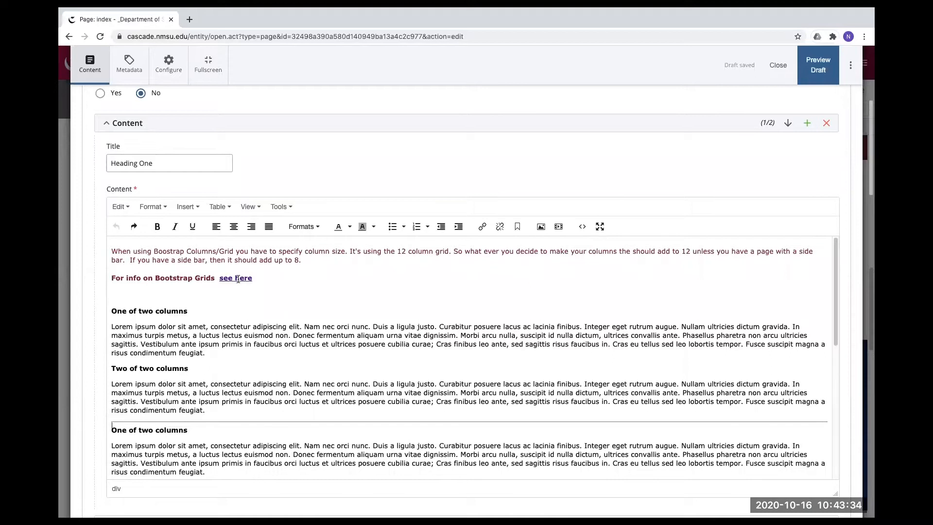
Close the edit form and submit the page draft without running the content checks.
click(775, 64)
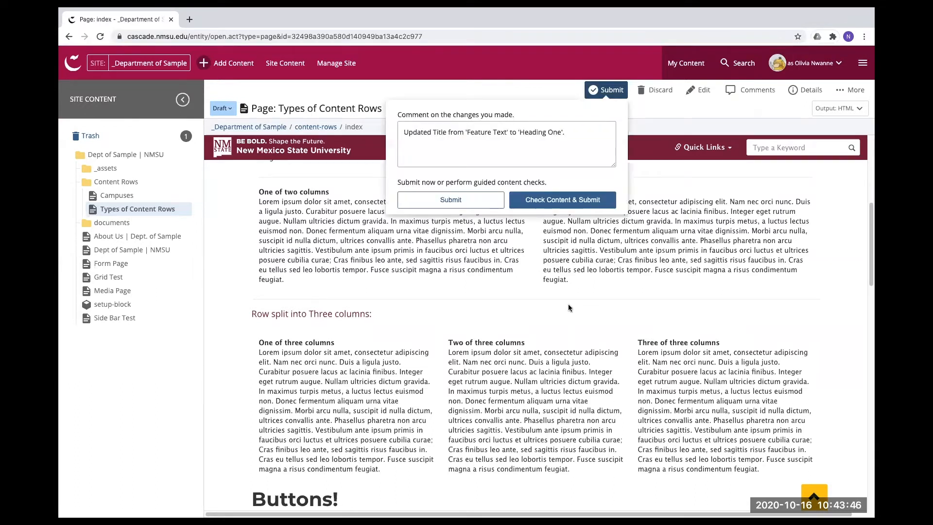
click(474, 205)
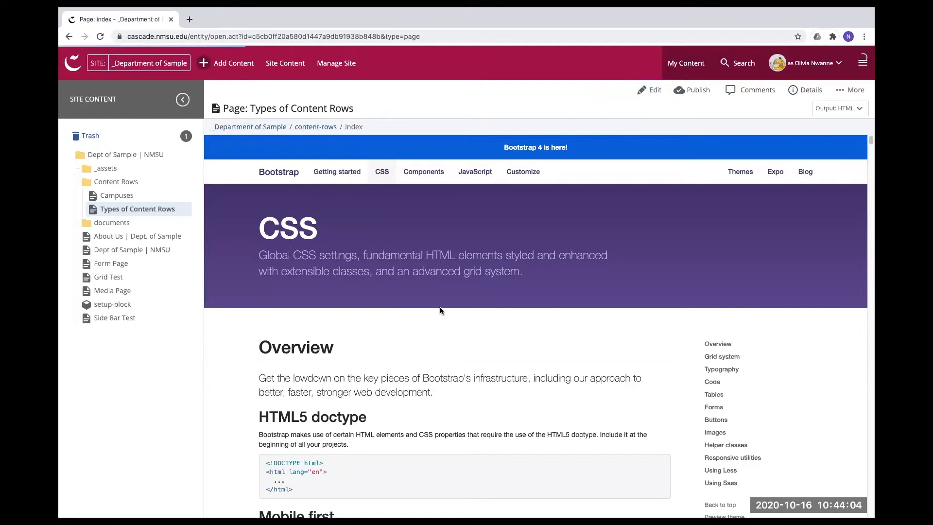
scroll(446, 291, down, 3)
scroll(453, 290, up, 2)
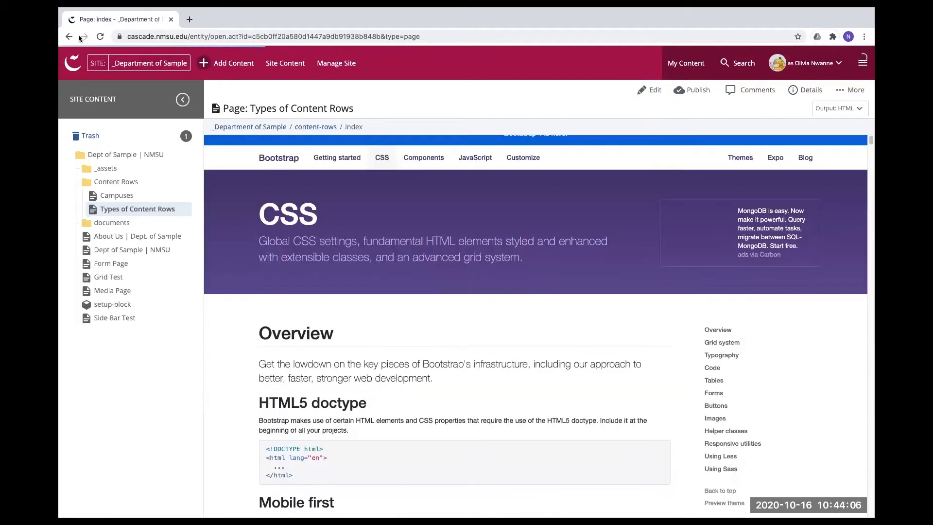
click(747, 153)
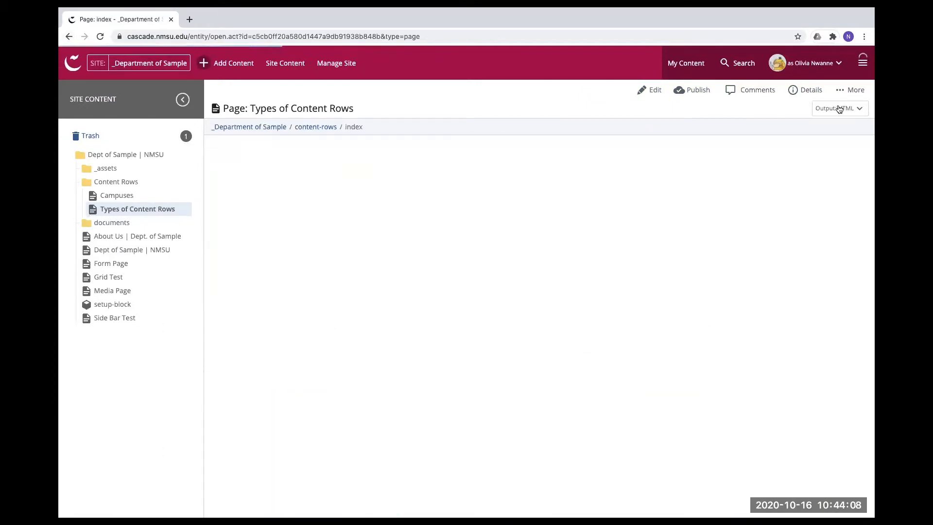
Open the Types of Content Rows page in full screen preview and follow its "see here" link to the Bootstrap grid documentation.
click(852, 90)
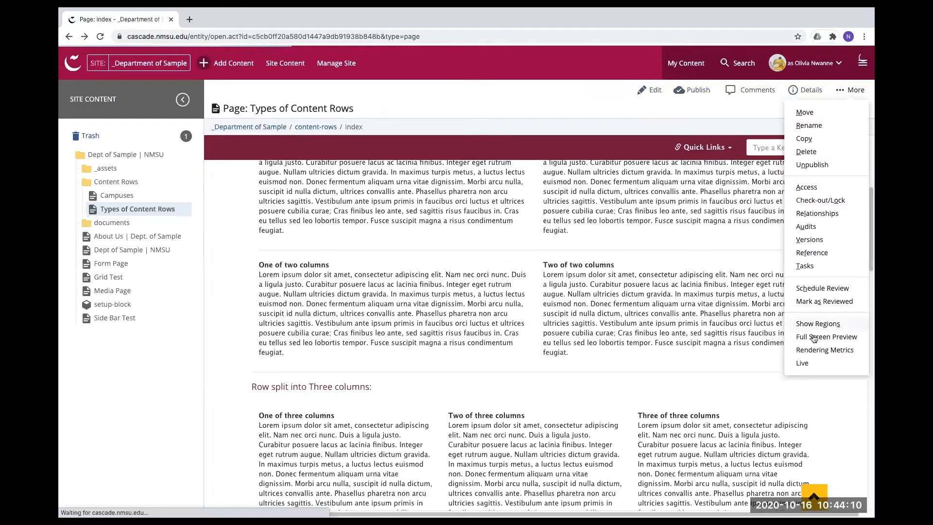
click(817, 338)
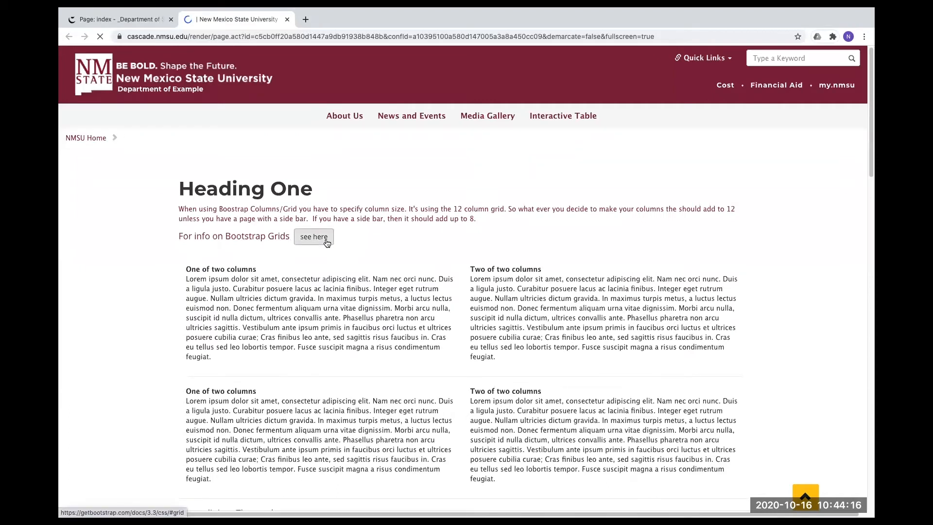
click(326, 240)
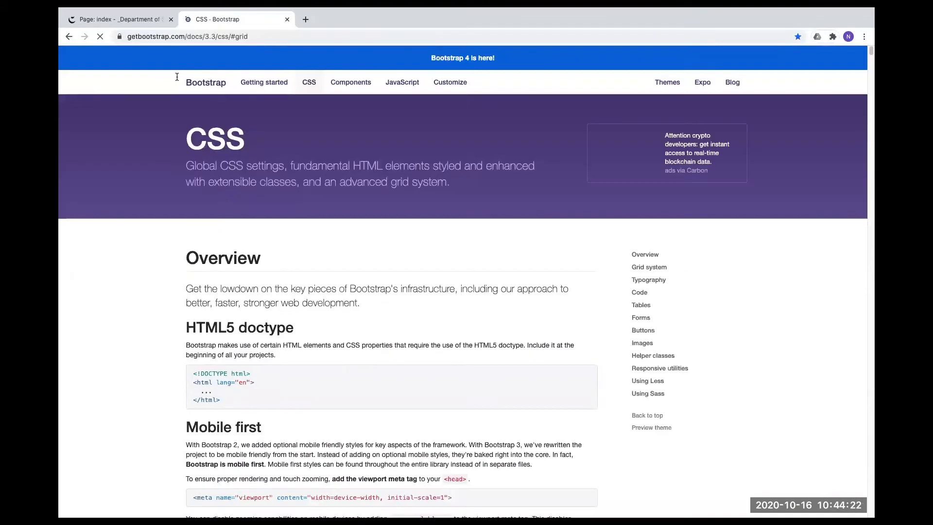
Examine the Bootstrap CSS documentation from its overview through the Grid system section to the Stacked-to-horizontal example.
click(234, 36)
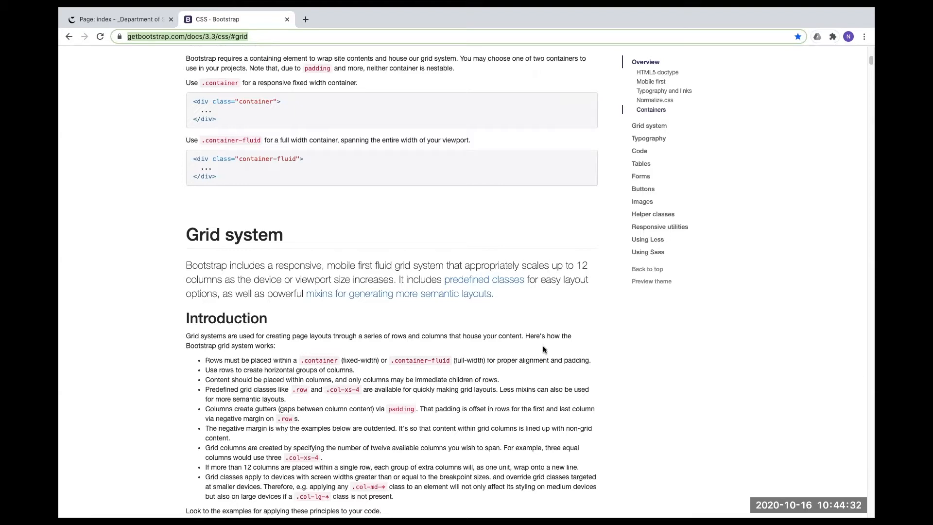
click(178, 195)
scroll(122, 270, up, 3)
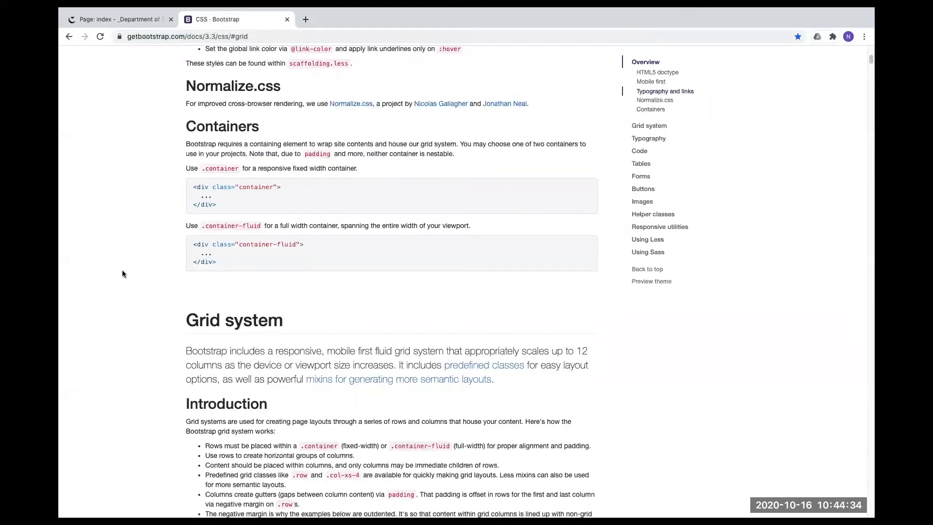
scroll(290, 167, up, 10)
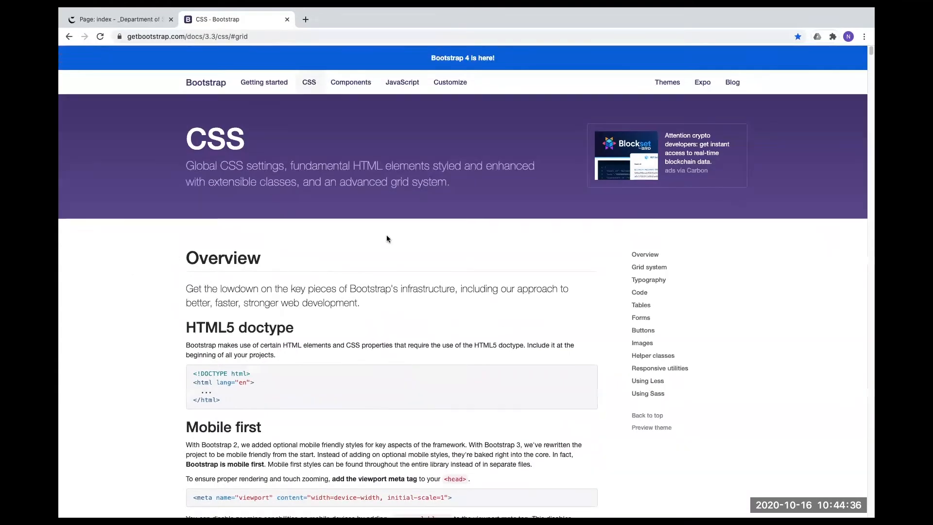
scroll(390, 262, down, 1)
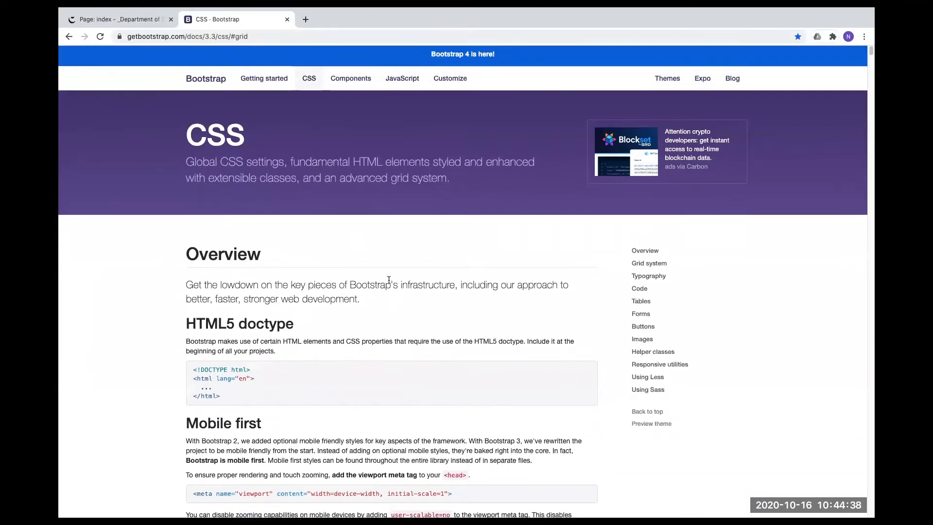
scroll(399, 292, down, 5)
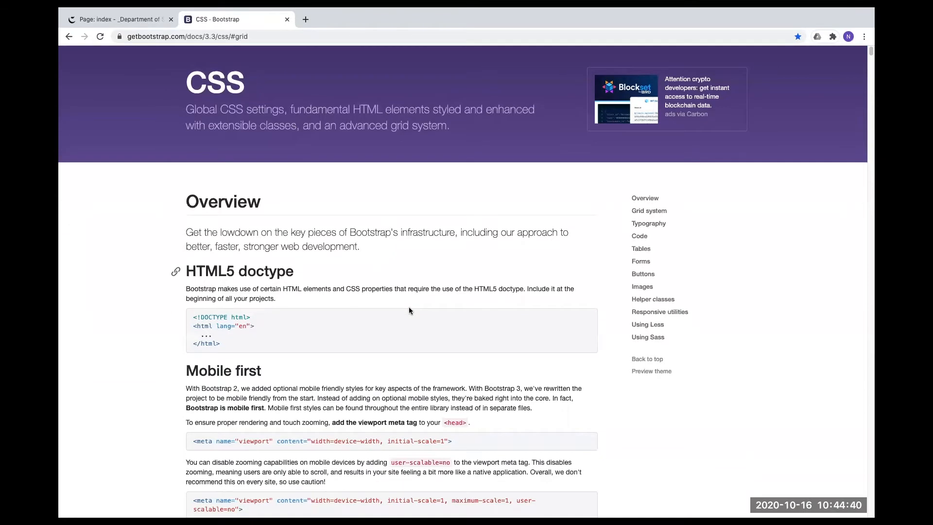
scroll(409, 311, down, 6)
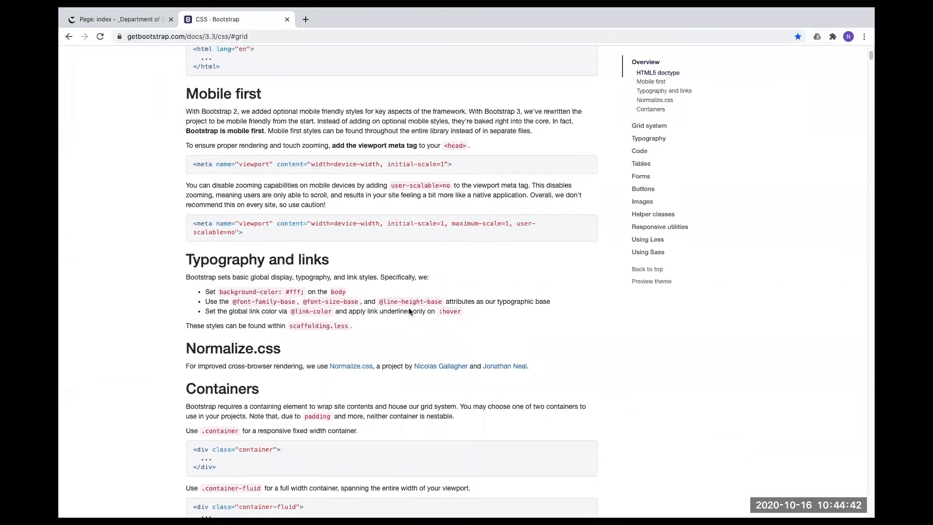
scroll(411, 312, down, 9)
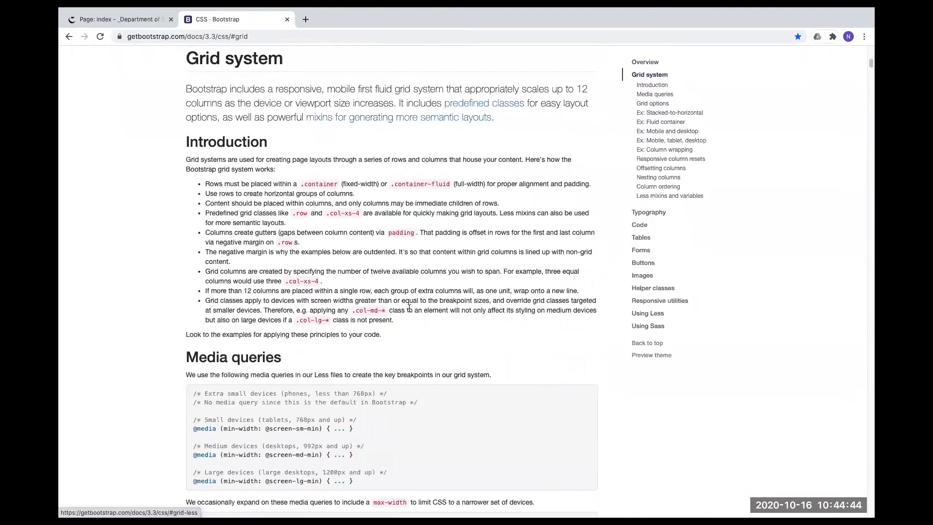
scroll(409, 309, down, 12)
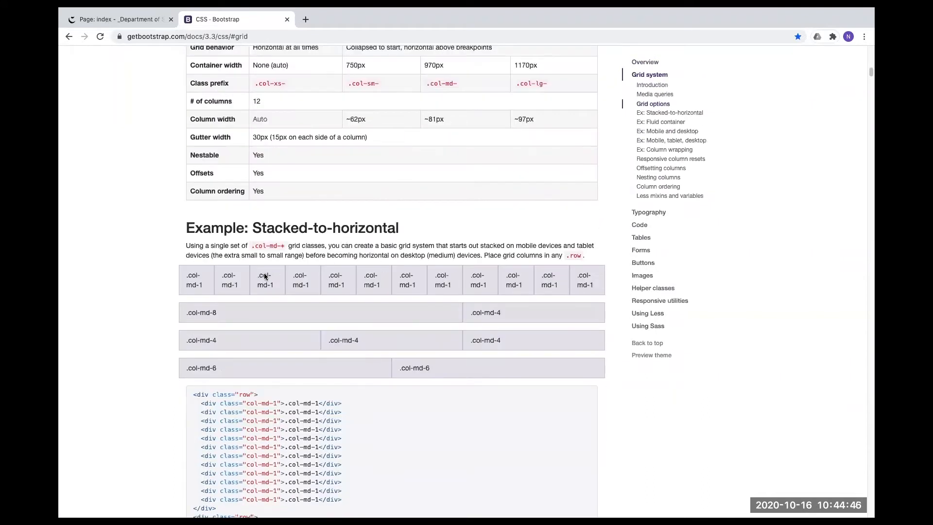
Examine the row of twelve .col-md-1 columns in the Stacked-to-horizontal example, highlighting all twelve and the first six.
drag(177, 276, 599, 288)
scroll(310, 284, down, 1)
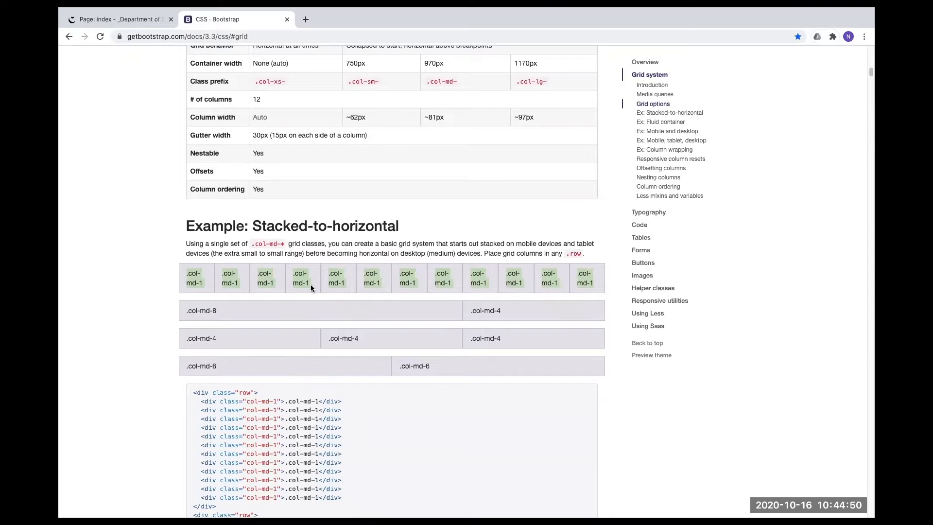
scroll(310, 285, down, 1)
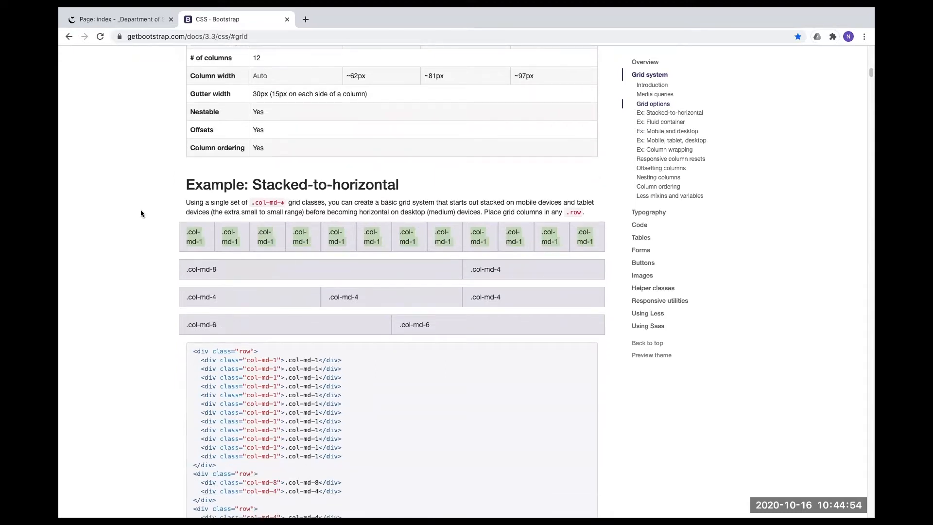
click(191, 225)
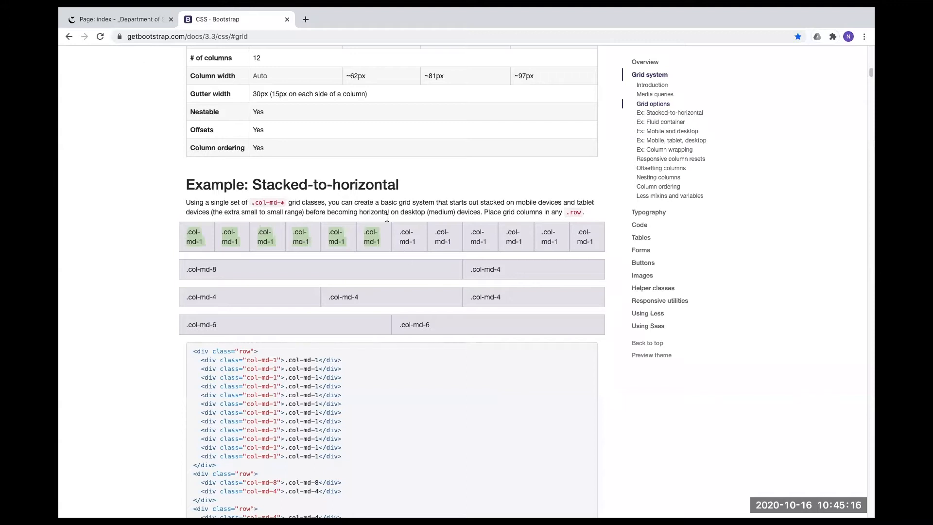
scroll(414, 410, down, 1)
scroll(413, 410, down, 2)
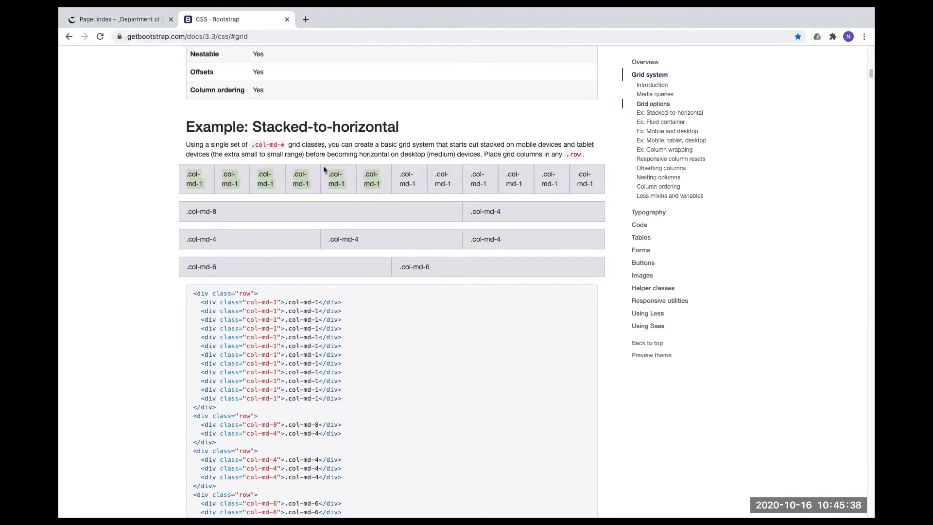
drag(304, 173, 545, 164)
click(581, 158)
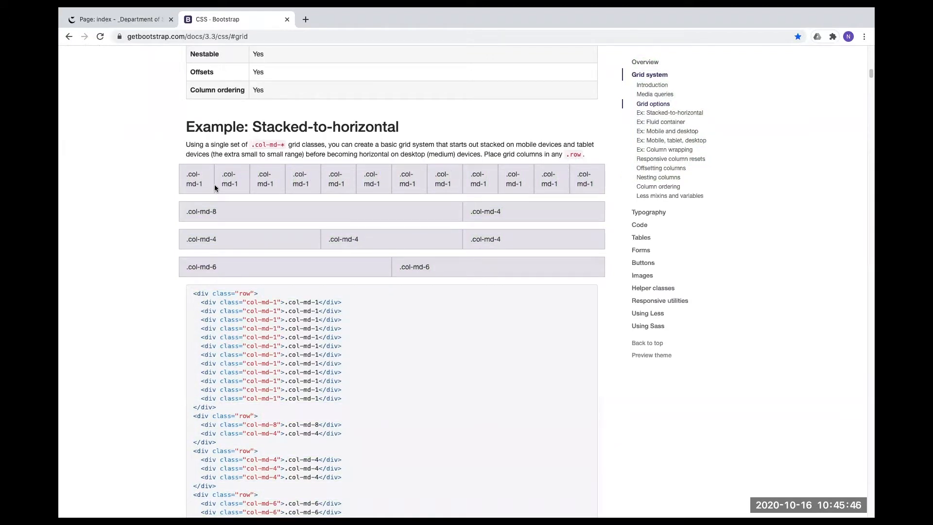
Compare the .col-md-8, .col-md-4 and .col-md-6 columns of the Stacked-to-horizontal example with their div markup.
scroll(366, 404, down, 2)
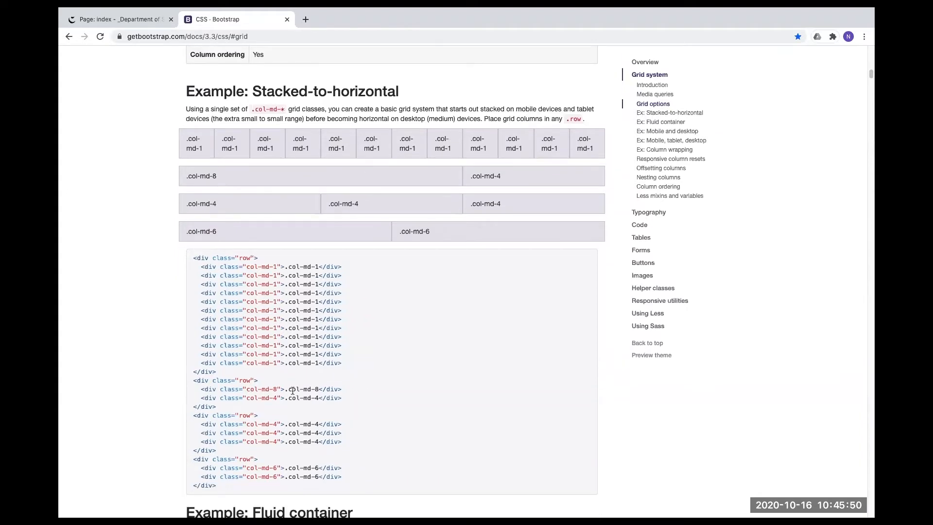
drag(346, 389, 204, 389)
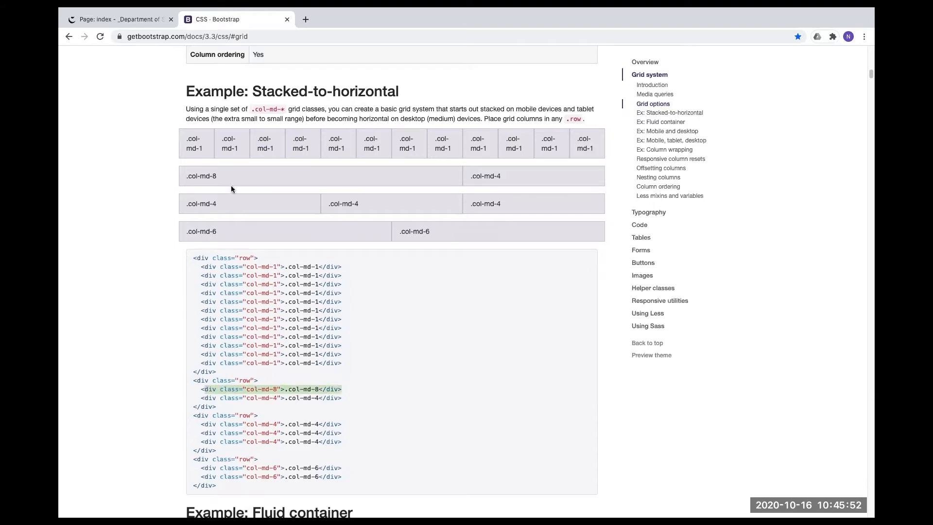
drag(185, 174, 272, 182)
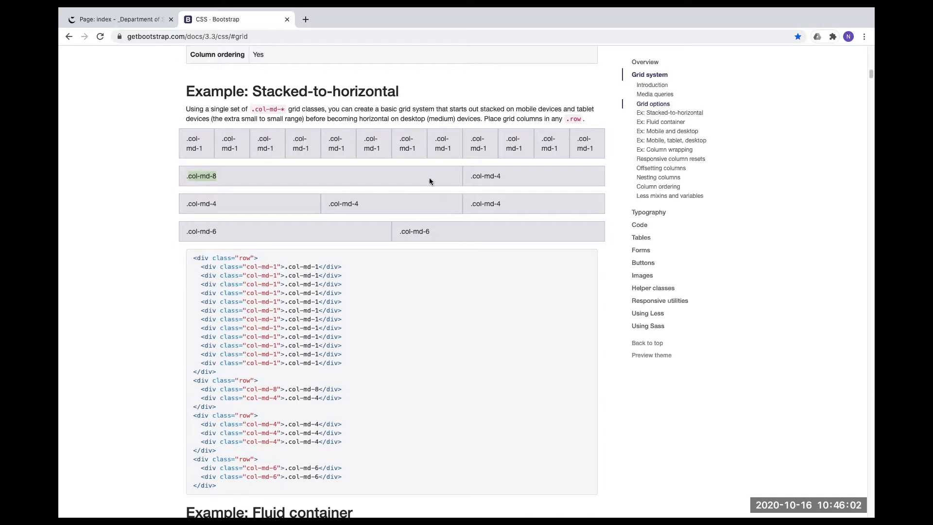
drag(341, 398, 197, 399)
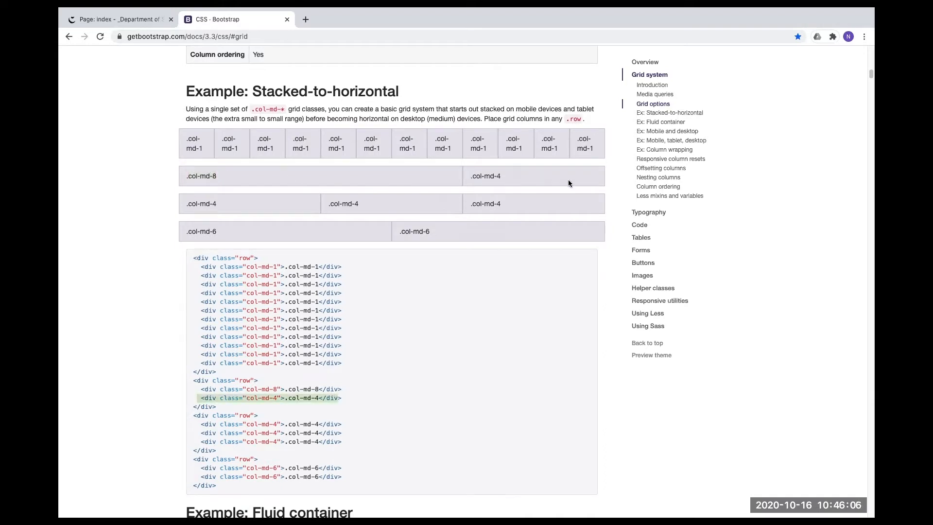
scroll(341, 166, down, 1)
drag(177, 225, 197, 228)
drag(368, 239, 360, 230)
scroll(352, 221, down, 2)
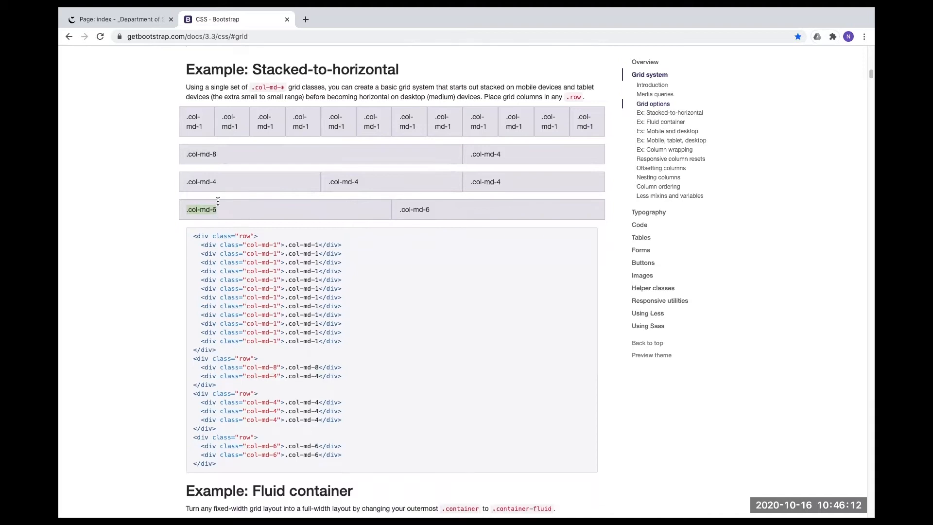
click(424, 209)
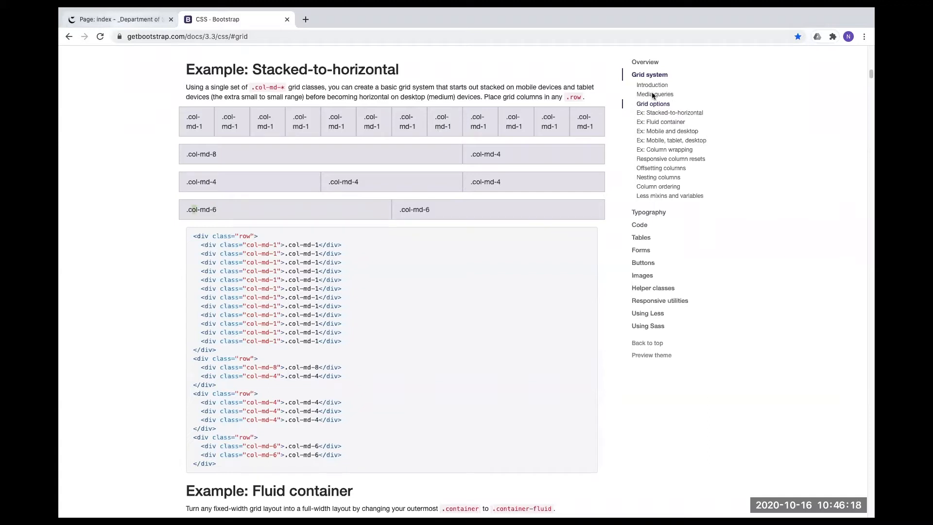
Switch back to the Cascade tab, reopen the Types of Content Rows page for editing and show the Heading One content's HTML source fullscreen.
key(ctrl+shift+Tab)
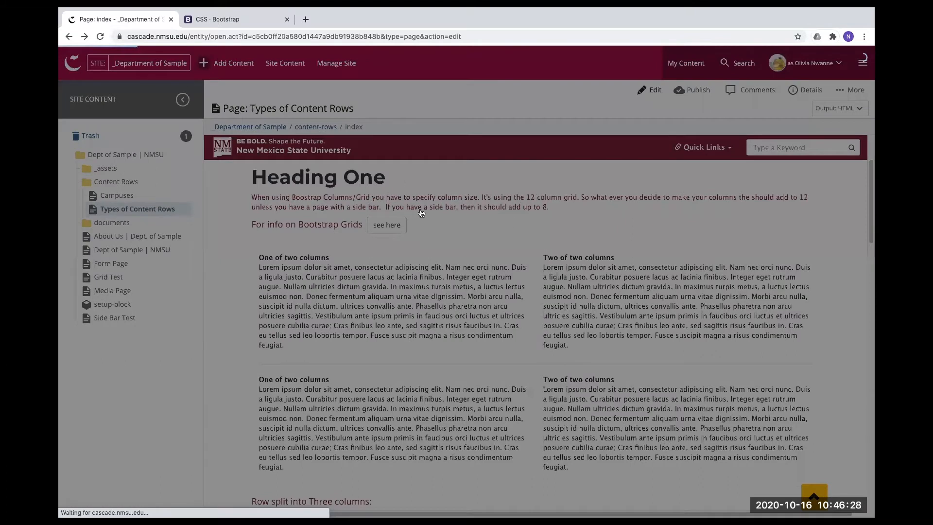
scroll(446, 354, down, 5)
scroll(443, 341, down, 5)
scroll(432, 316, up, 5)
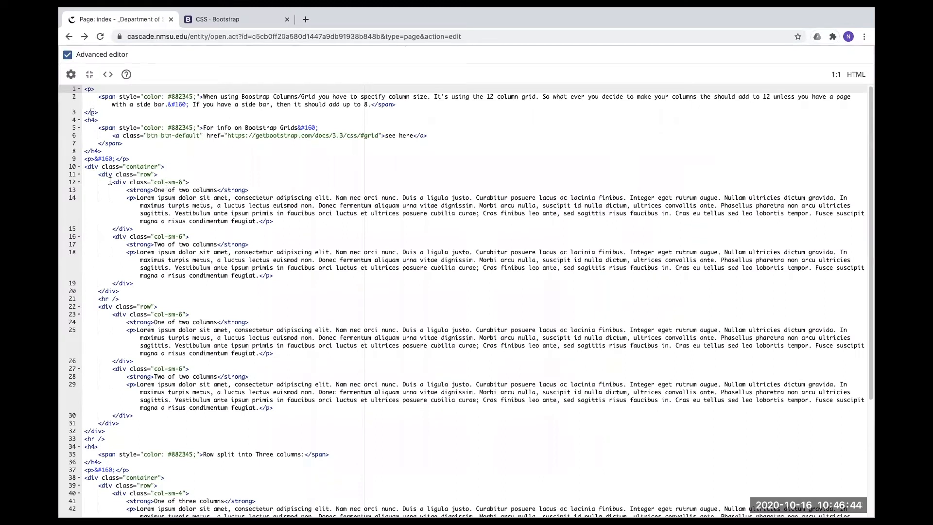
Highlight the first container div in the HTML source, lines 10 to 32, and its first row div, lines 11 to 20.
click(88, 165)
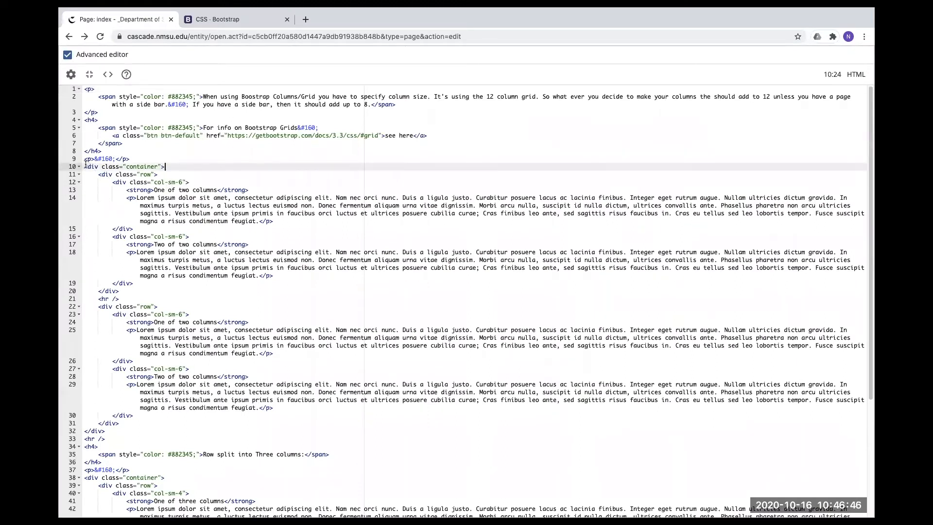
drag(85, 167, 218, 353)
drag(240, 421, 241, 432)
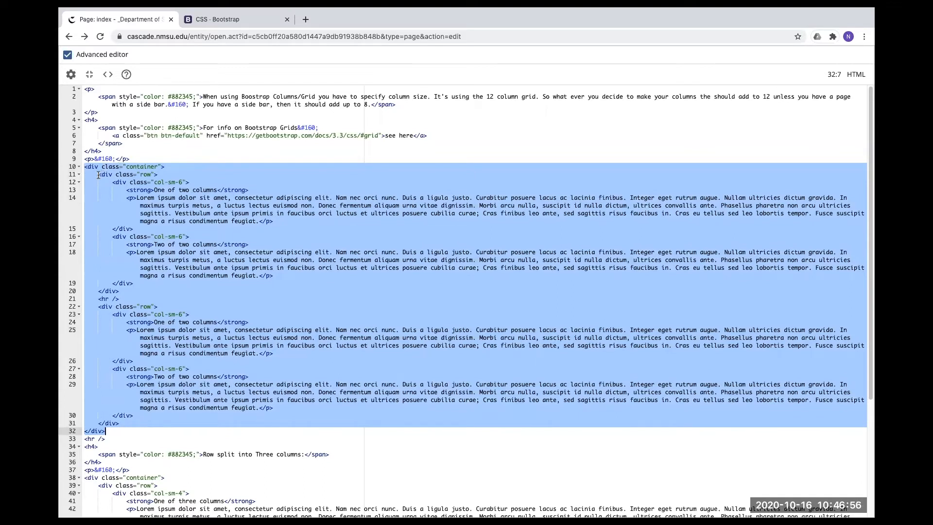
drag(98, 175, 252, 290)
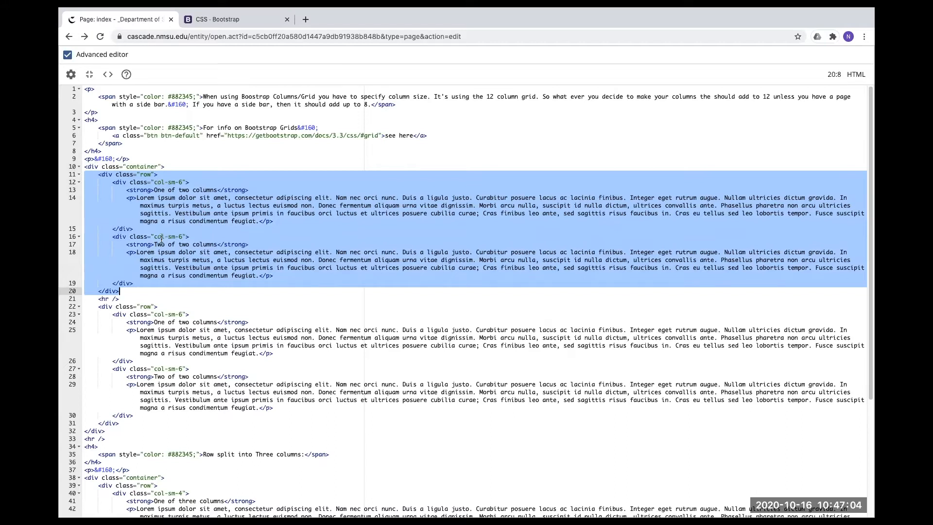
Highlight the two col-sm-6 div tags on lines 12 and 16, and the block containing both columns from line 11.
click(182, 176)
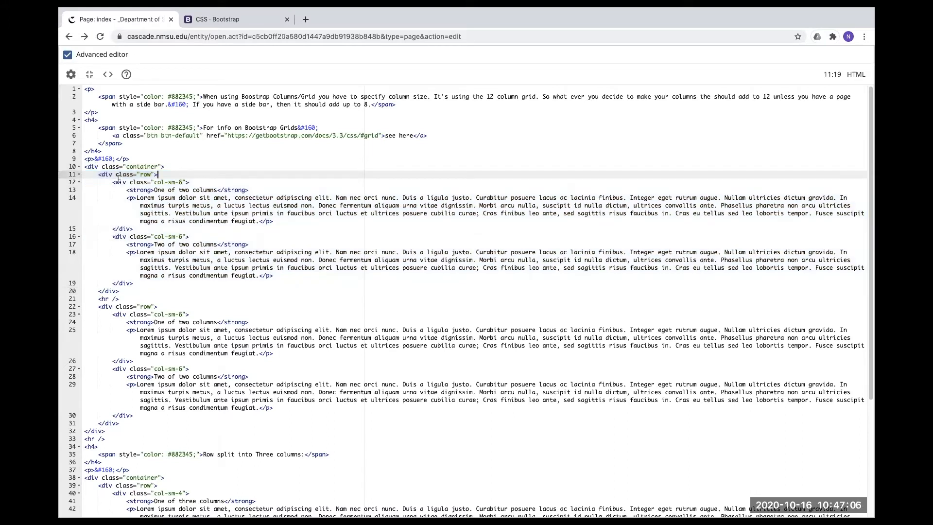
drag(111, 183, 190, 182)
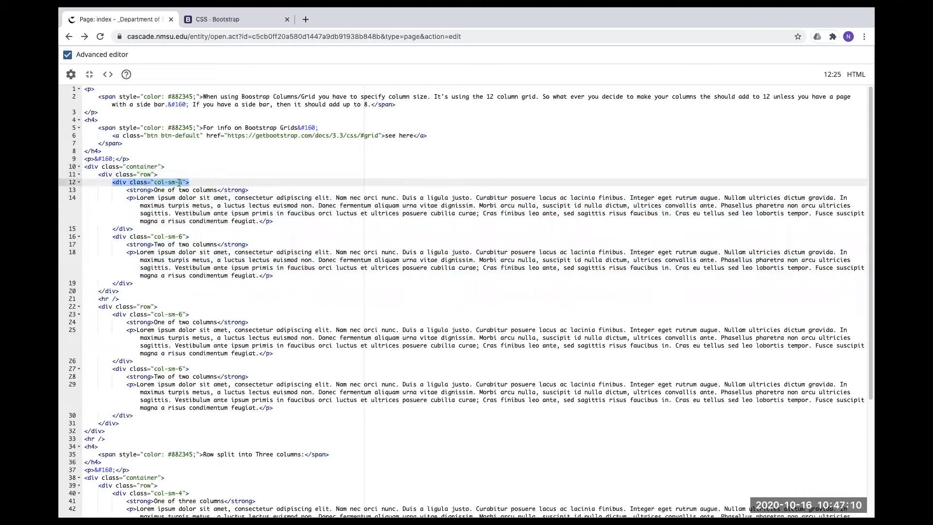
click(185, 182)
key(Left)
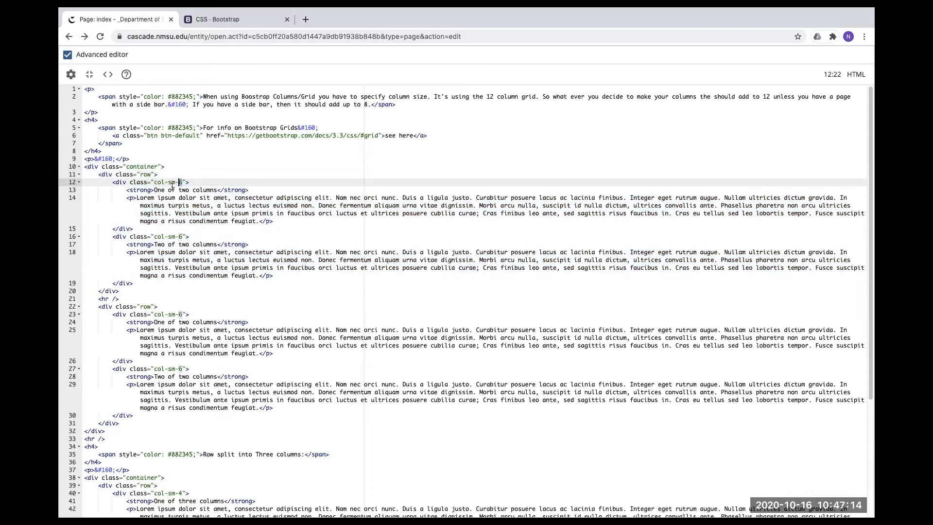
key(Left)
drag(192, 236, 113, 237)
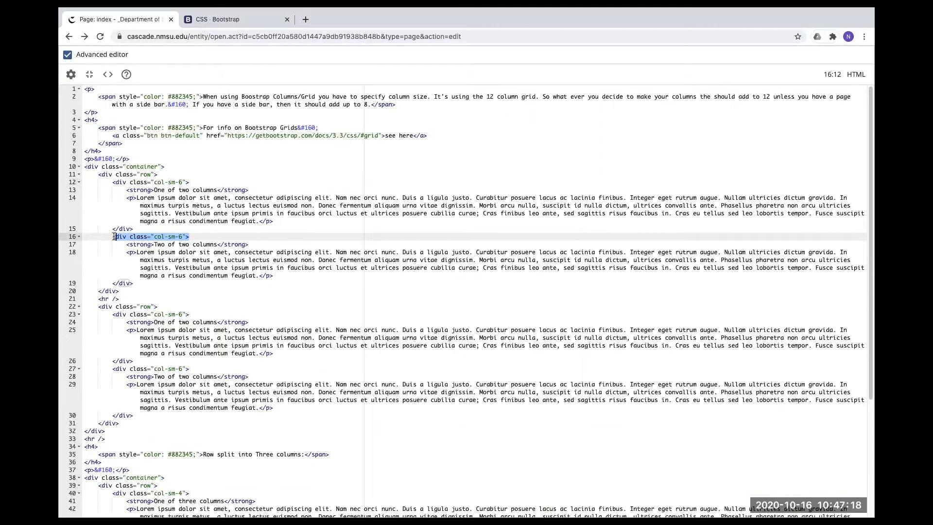
click(184, 237)
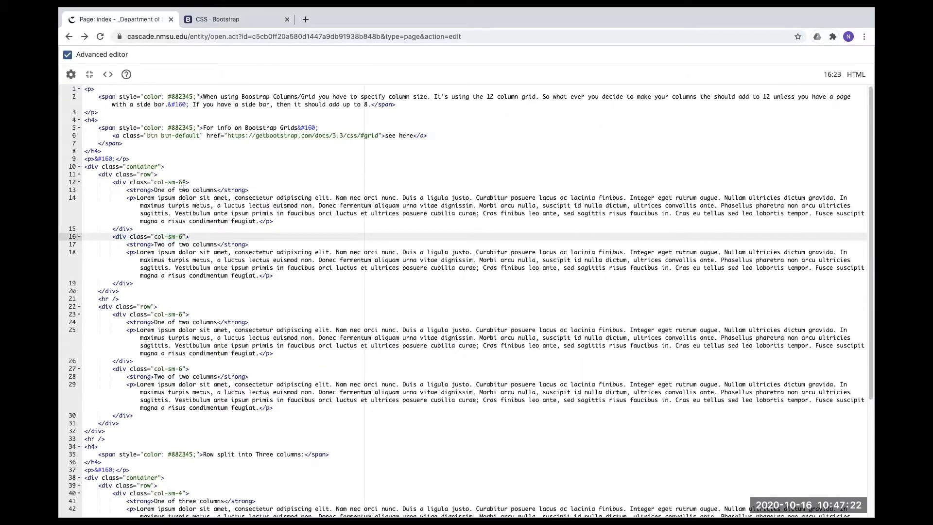
drag(189, 182, 99, 183)
drag(139, 285, 60, 171)
Leave the fullscreen source view, close the page editor and open the full screen preview of Types of Content Rows.
click(89, 74)
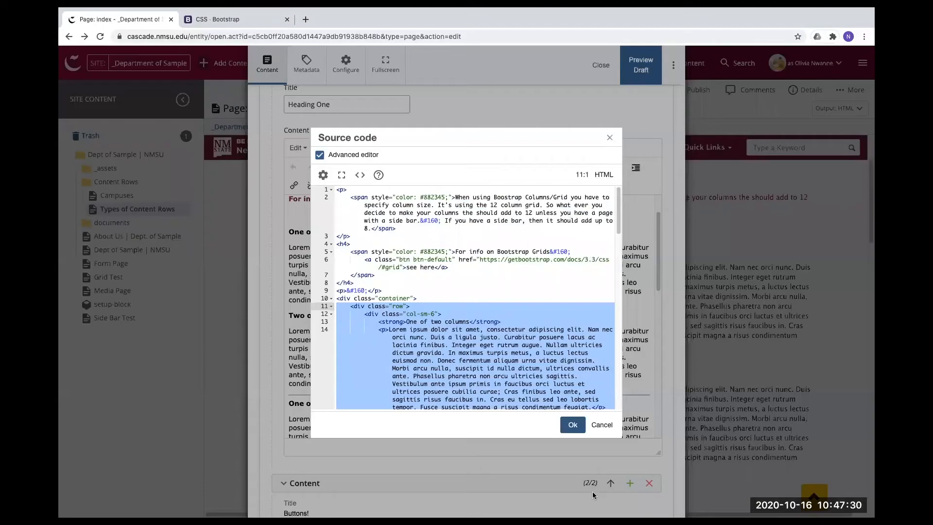
click(605, 69)
click(605, 69)
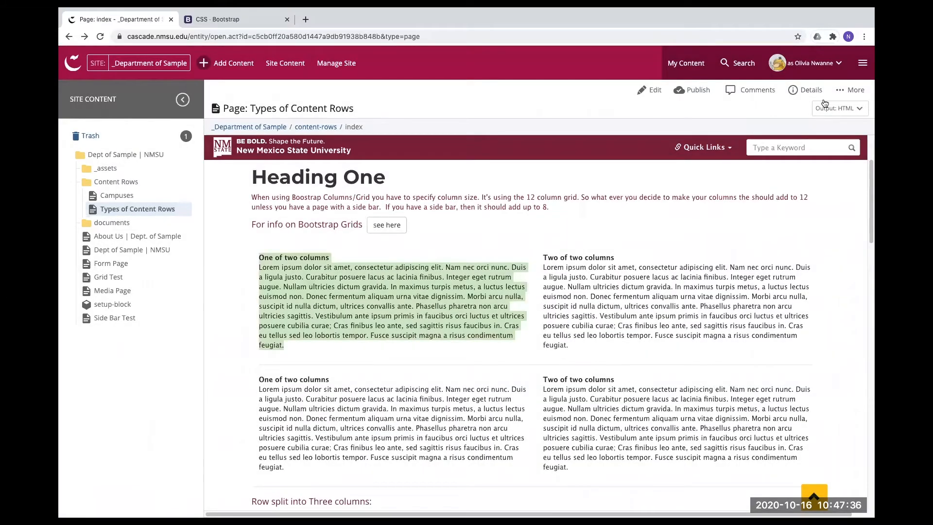
click(829, 109)
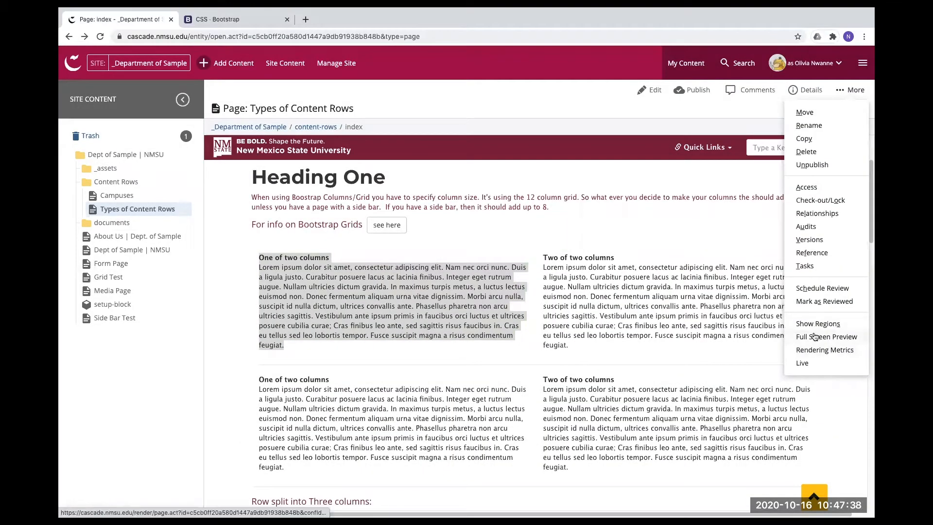
click(815, 336)
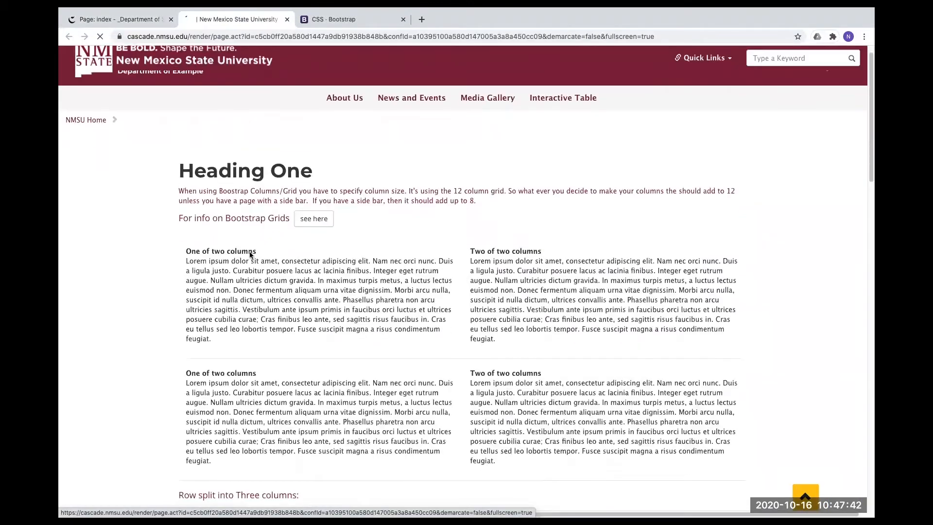
Highlight both columns of the first two-column row under Heading One in the preview.
drag(185, 252, 245, 275)
drag(321, 325, 321, 329)
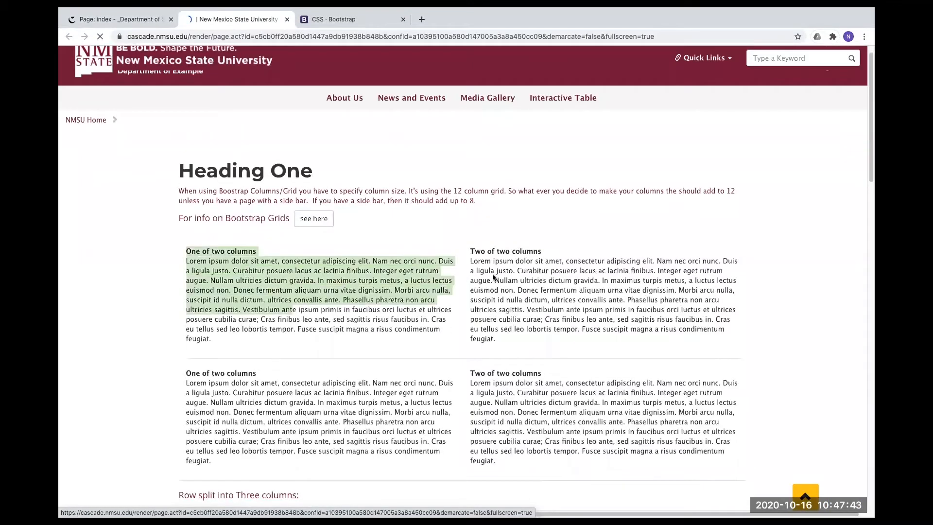
click(482, 249)
scroll(333, 337, down, 1)
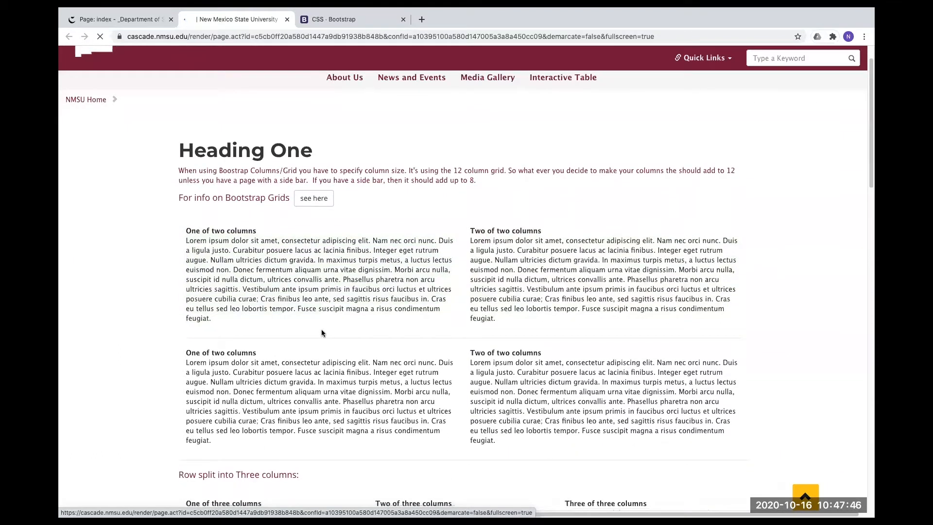
drag(186, 228, 496, 320)
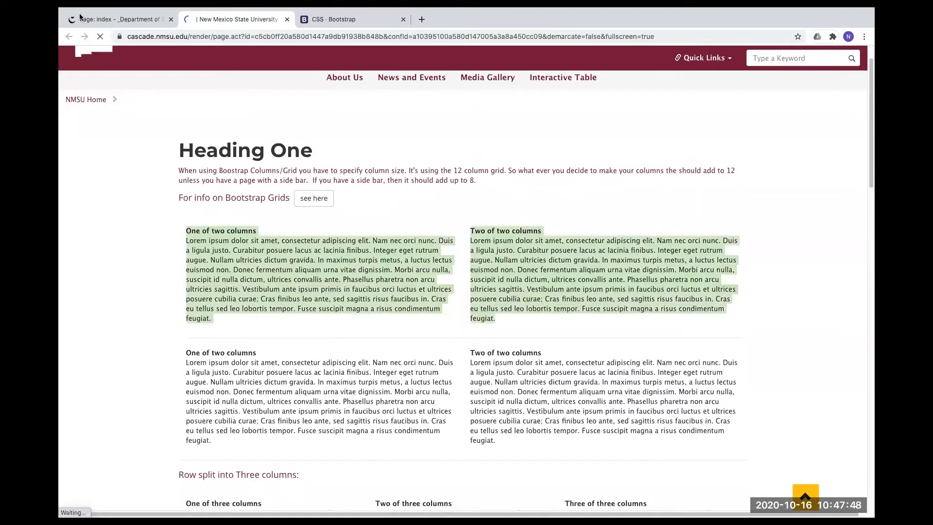
Return to the Cascade tab, reopen the page for editing, expand the Heading One content and highlight its first pair of column texts.
click(121, 19)
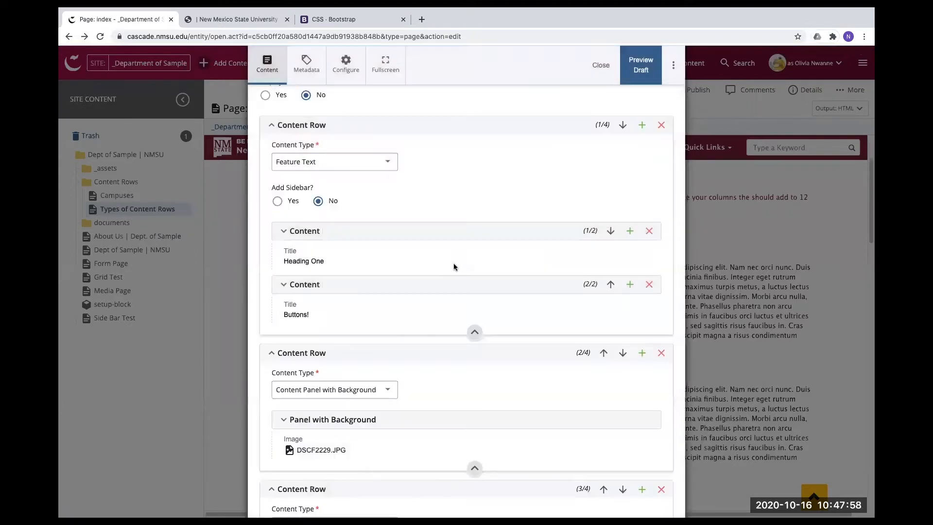
click(446, 339)
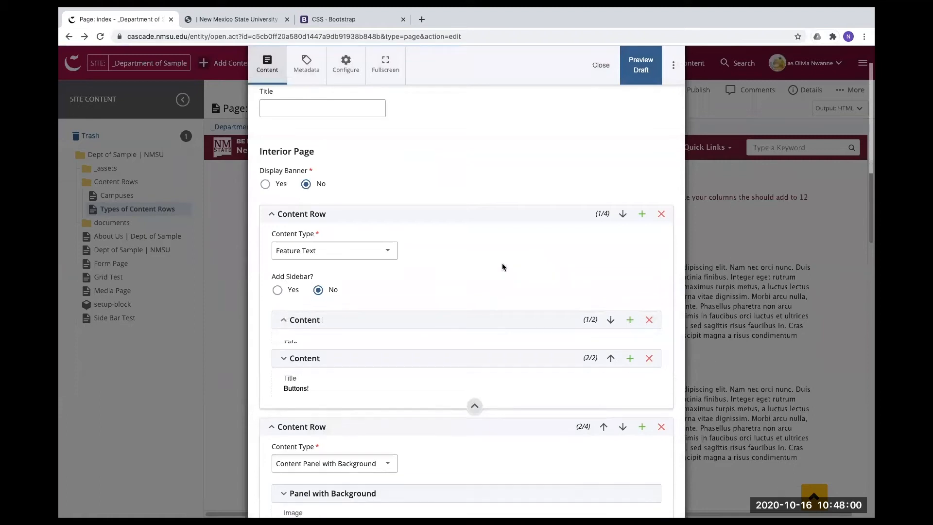
scroll(502, 262, down, 3)
scroll(504, 265, down, 2)
scroll(482, 378, down, 2)
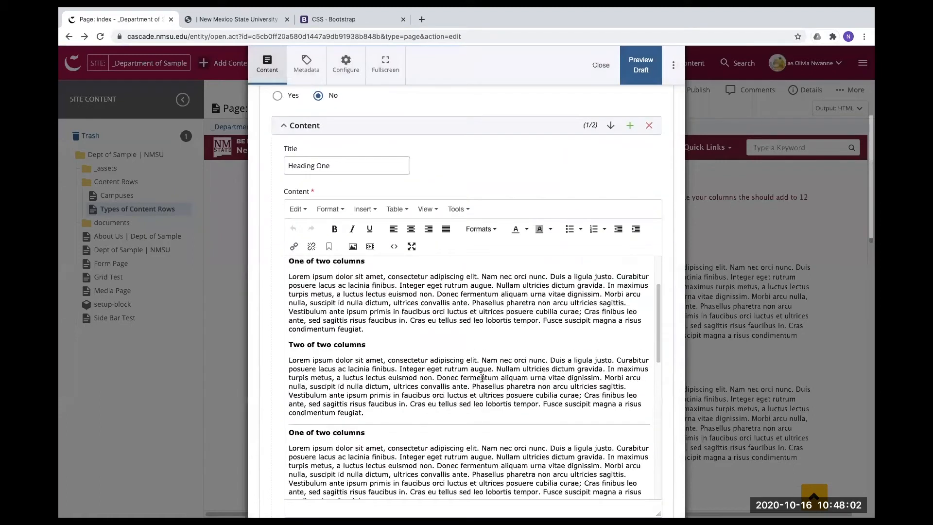
scroll(382, 427, up, 1)
drag(374, 425, 289, 270)
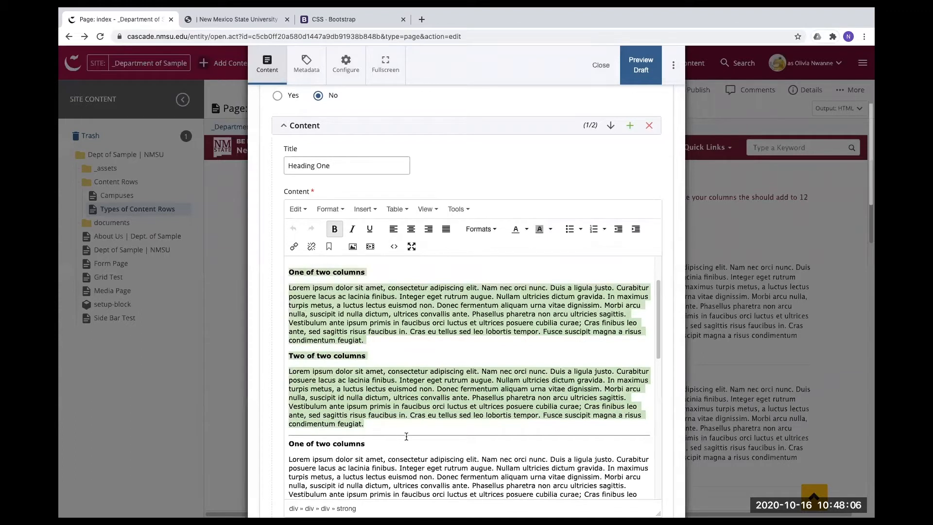
Compare the highlighted column texts with the two-column layout in the preview tab and return to the Cascade editor.
click(238, 20)
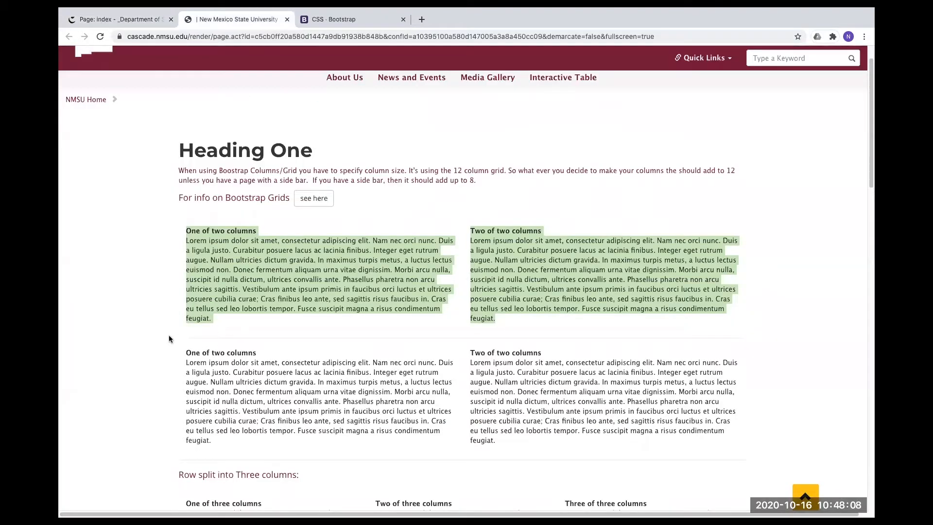
click(407, 344)
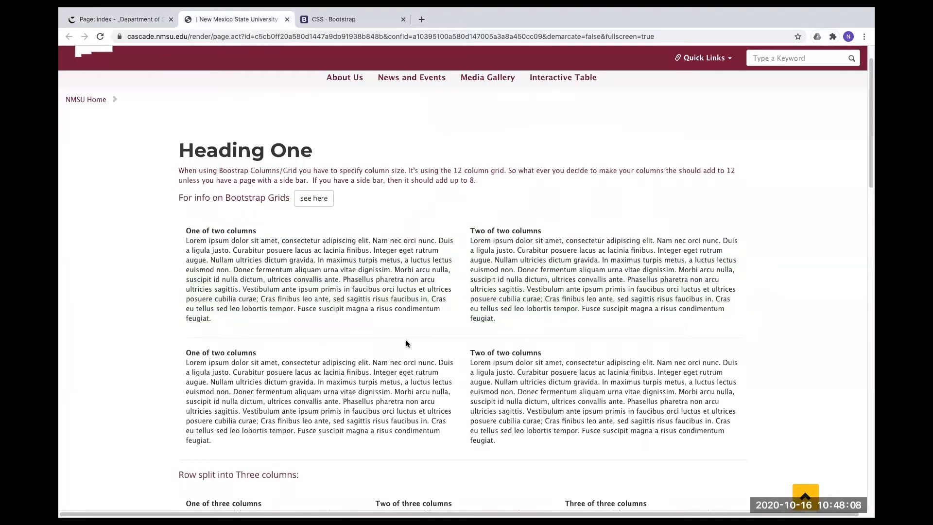
click(151, 19)
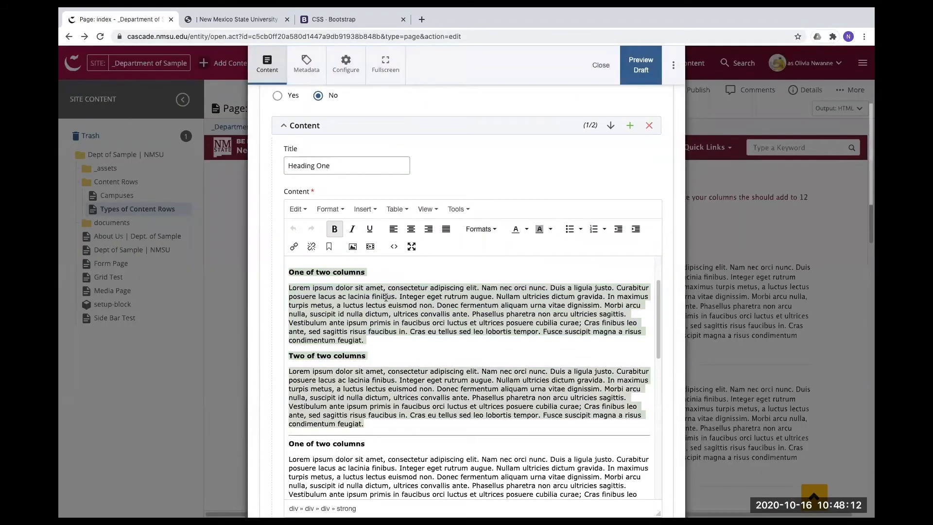
Show the Heading One HTML source fullscreen, highlight the first row div on lines 11 to 20 and leave fullscreen.
click(394, 246)
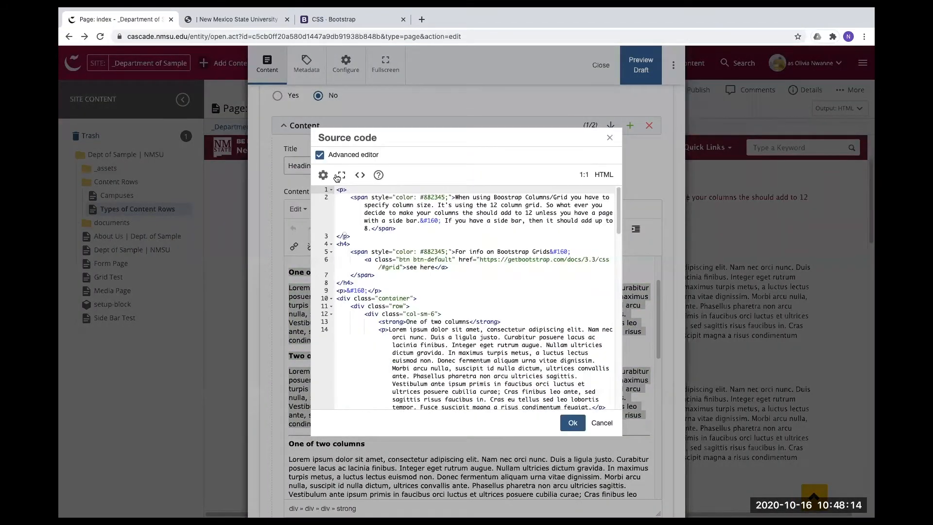
click(341, 176)
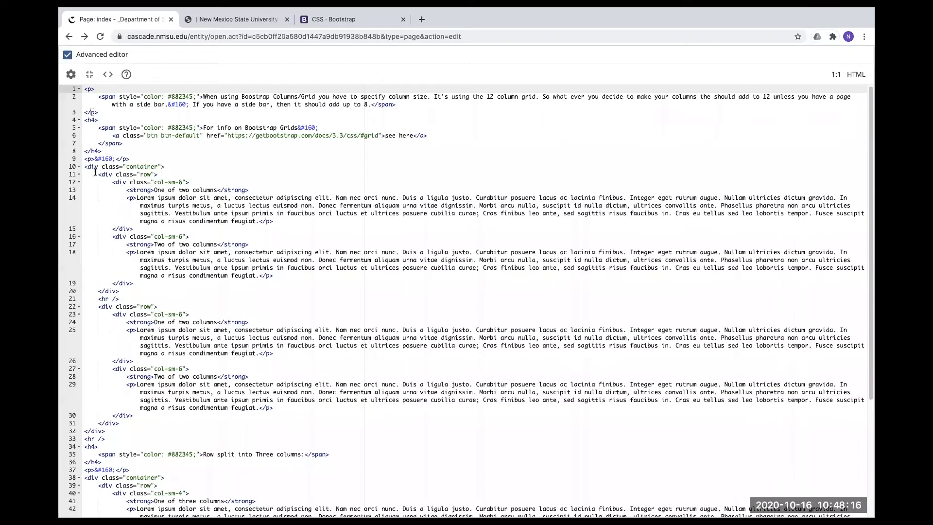
drag(92, 173, 160, 292)
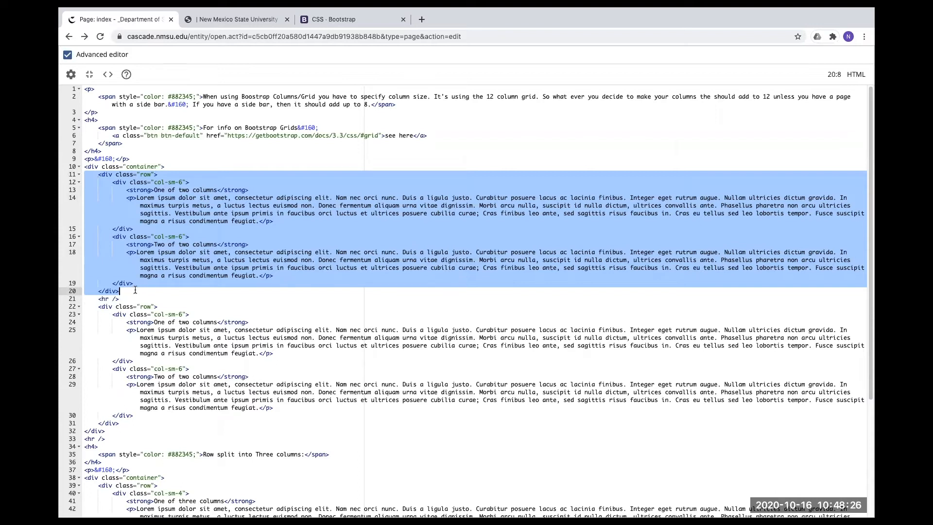
click(89, 75)
Highlight the second row div on lines 22 to 31 and the container's closing div tag on line 32.
scroll(450, 334, down, 5)
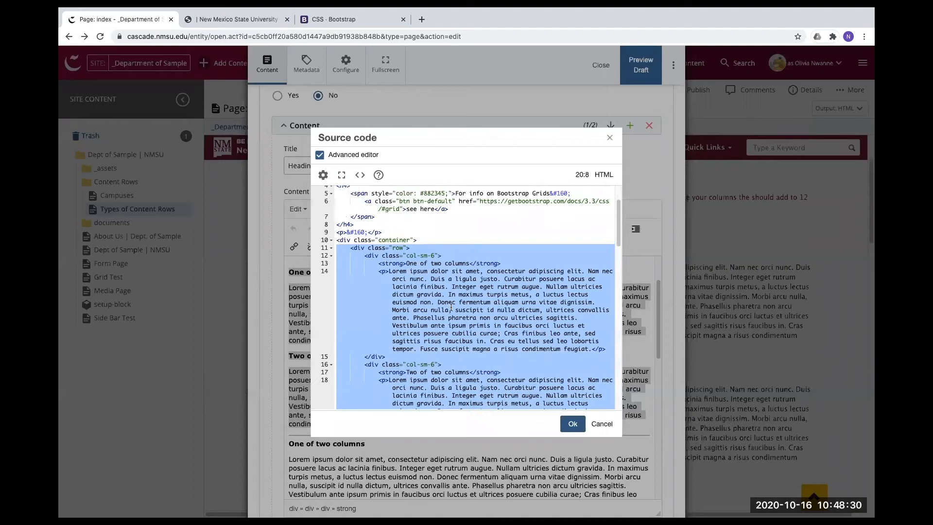
scroll(355, 230, up, 2)
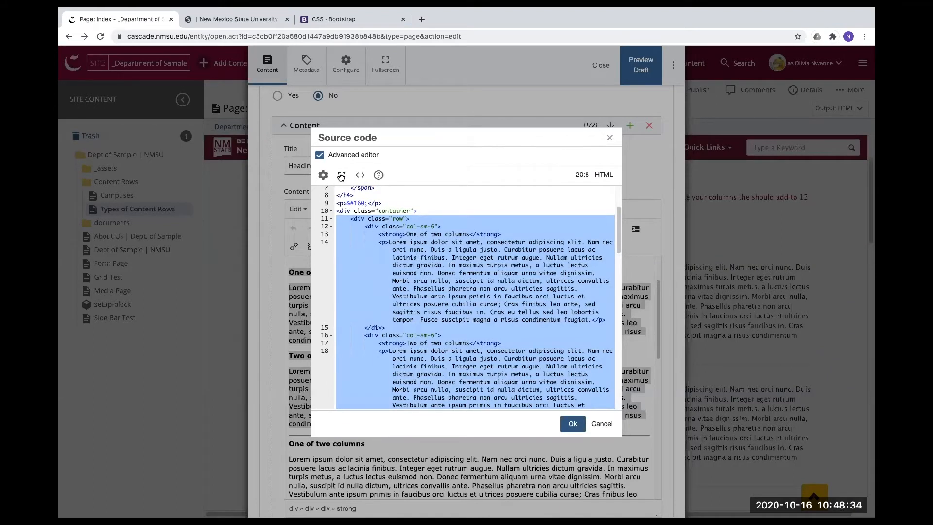
scroll(411, 316, down, 3)
scroll(414, 362, down, 2)
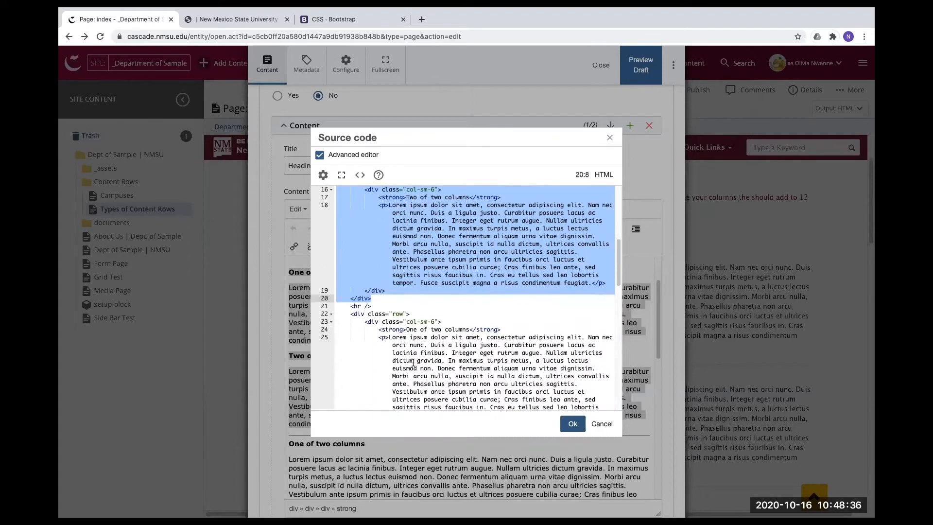
drag(349, 306, 507, 393)
scroll(427, 317, down, 1)
scroll(494, 365, down, 5)
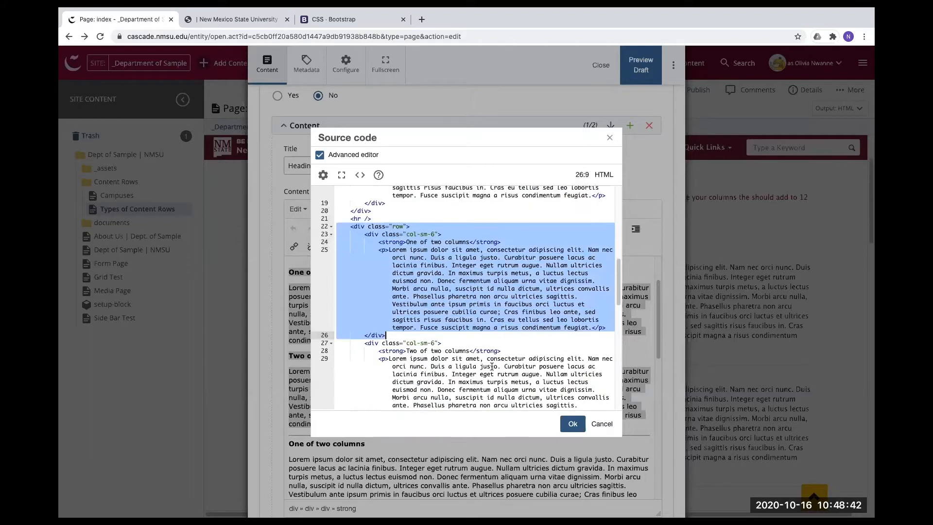
drag(371, 358, 337, 259)
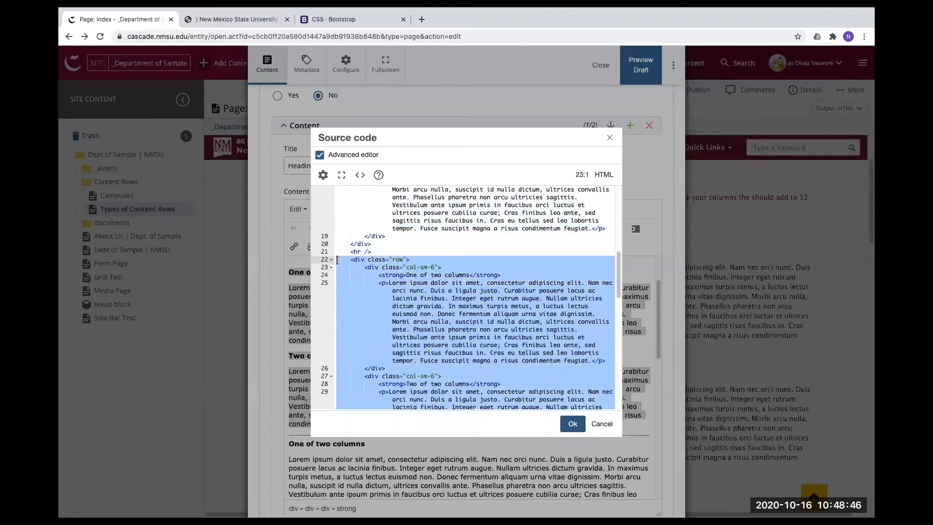
scroll(355, 359, down, 3)
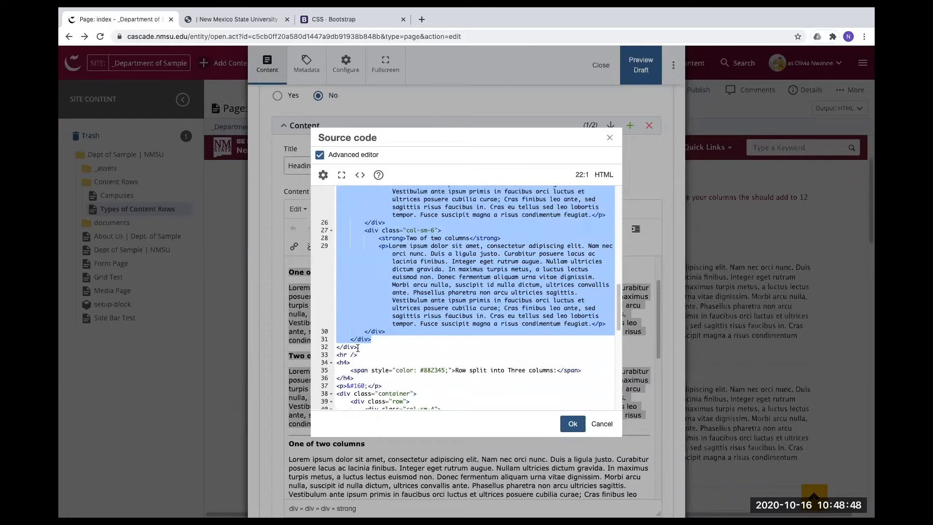
drag(358, 348, 337, 348)
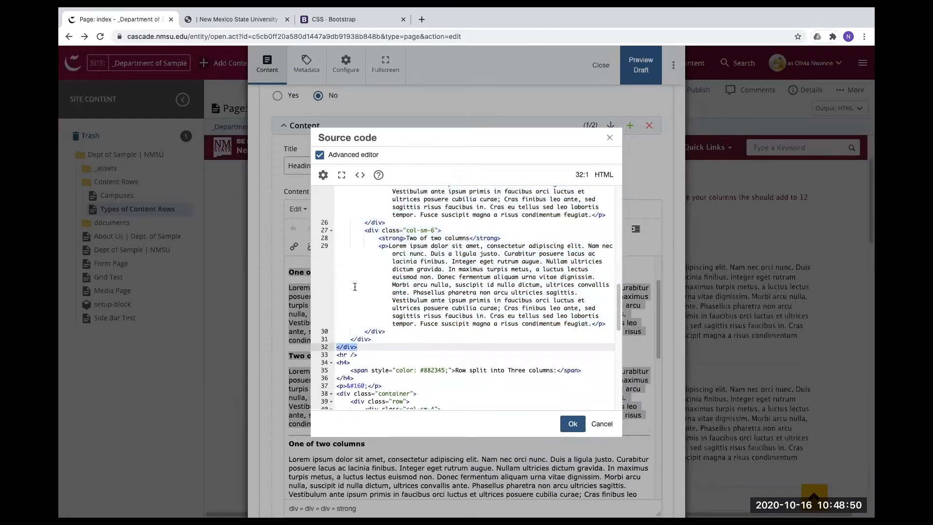
Review the first container's markup from its opening tag and highlight the hr tag on line 33.
scroll(359, 262, up, 10)
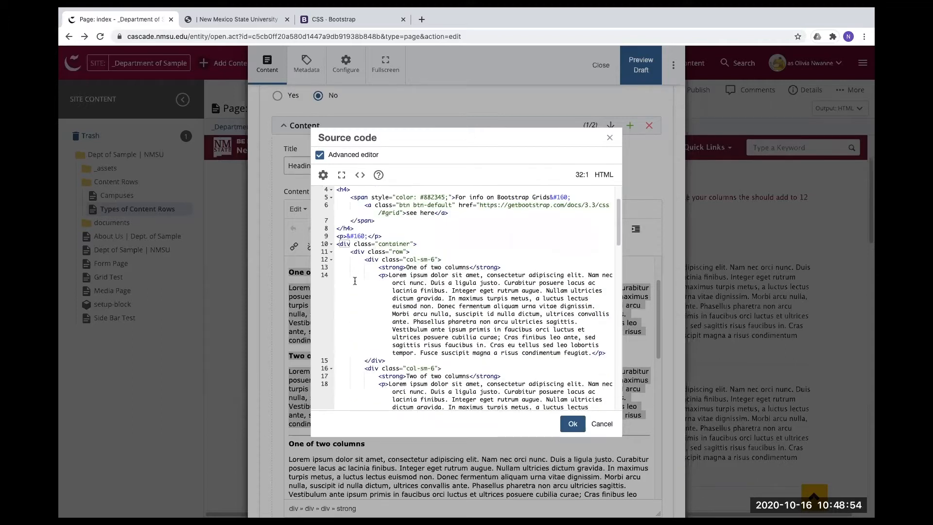
scroll(351, 348, down, 5)
scroll(351, 348, down, 3)
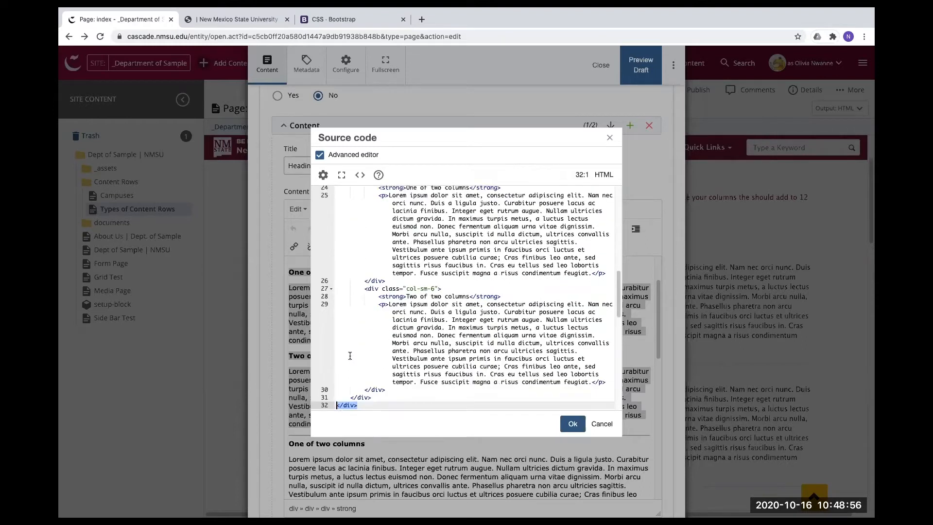
click(341, 355)
key(shift+Home)
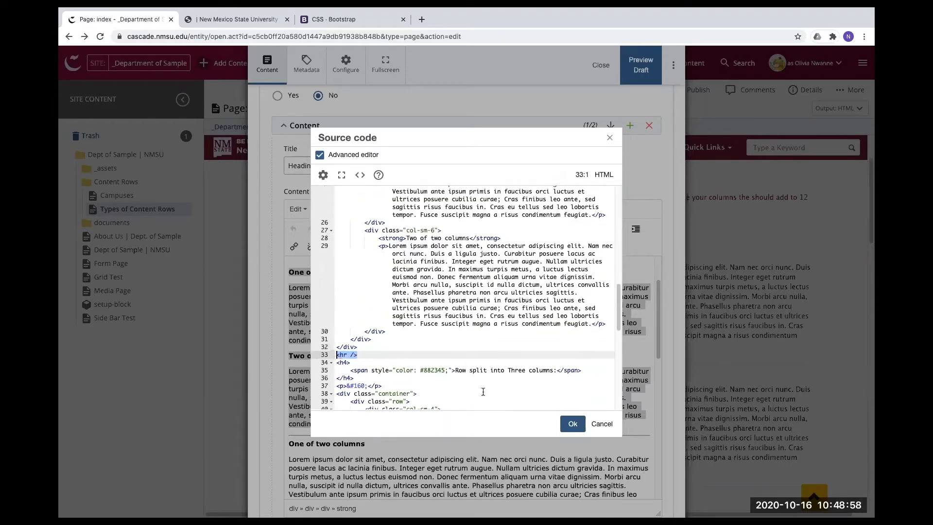
Switch to the preview tab and examine the divider lines and the row split into three columns.
key(ctrl+Tab)
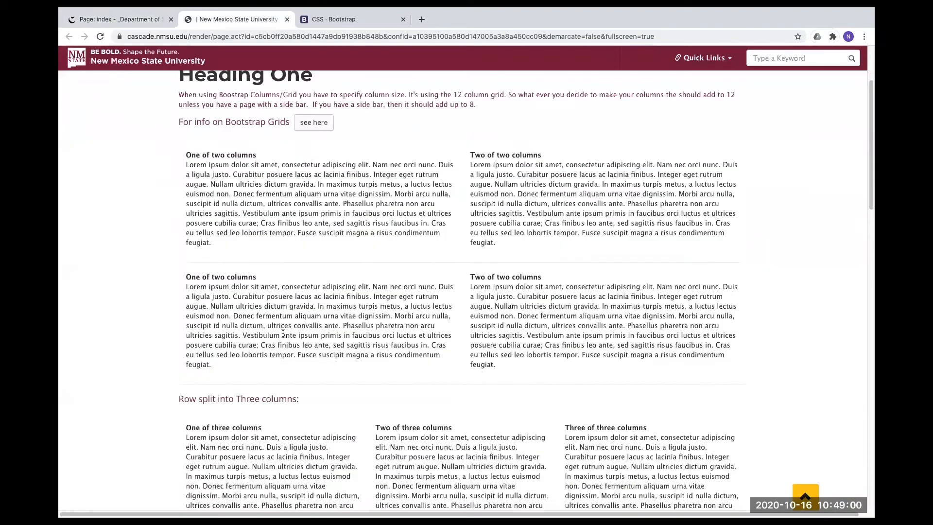
scroll(214, 360, down, 1)
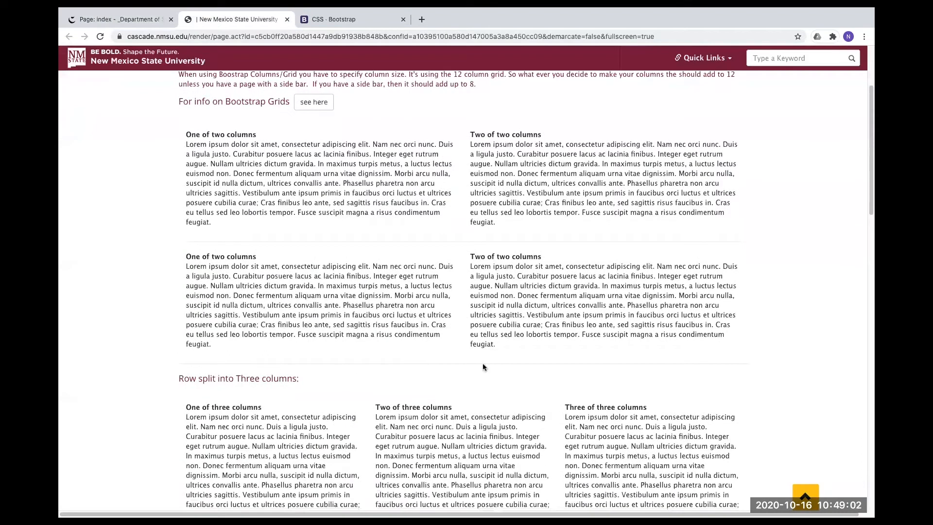
scroll(292, 313, down, 2)
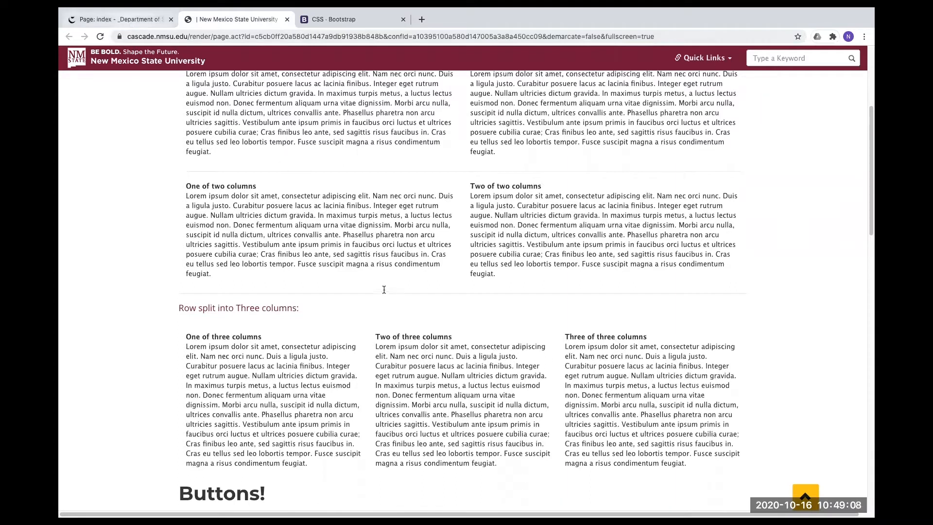
Return to the Cascade source code and review the Row split into Three columns markup below the hr tag on line 33.
key(ctrl+shift+Tab)
scroll(441, 294, up, 1)
scroll(444, 291, down, 1)
scroll(480, 286, down, 2)
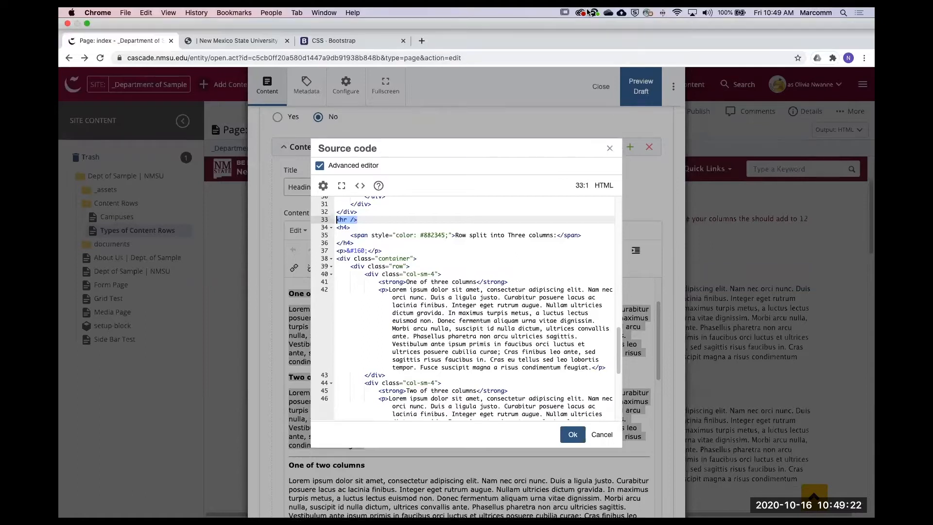
Switch to the Bootstrap CSS documentation and examine the Stacked-to-horizontal grid example with its column classes and row code.
click(321, 42)
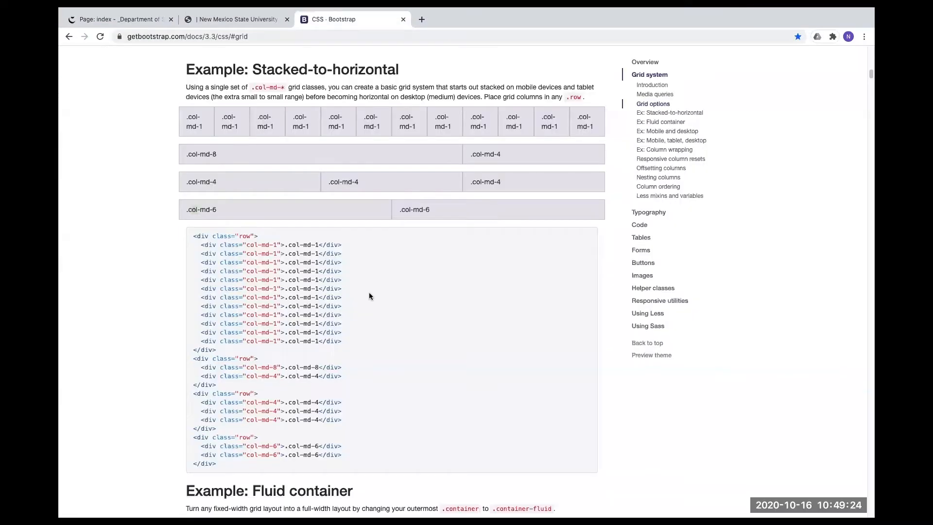
scroll(396, 306, down, 5)
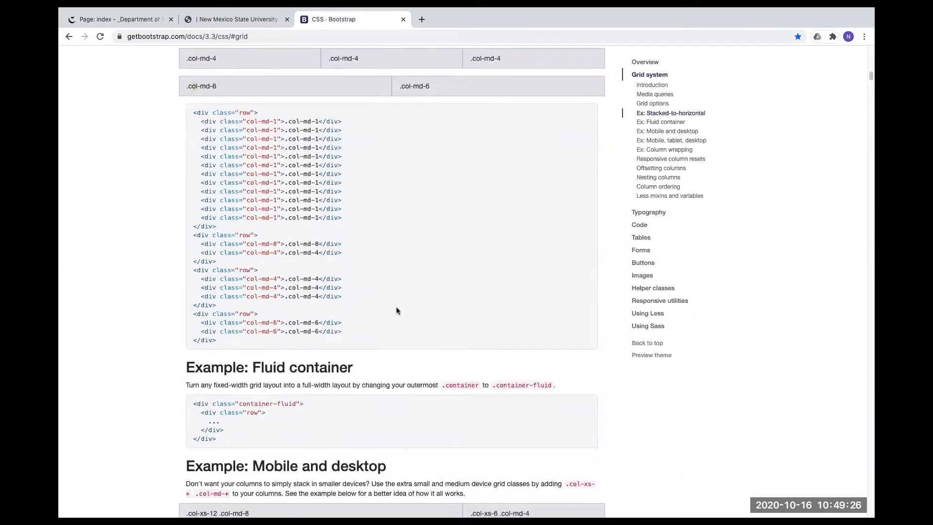
scroll(396, 310, up, 3)
scroll(396, 310, up, 1)
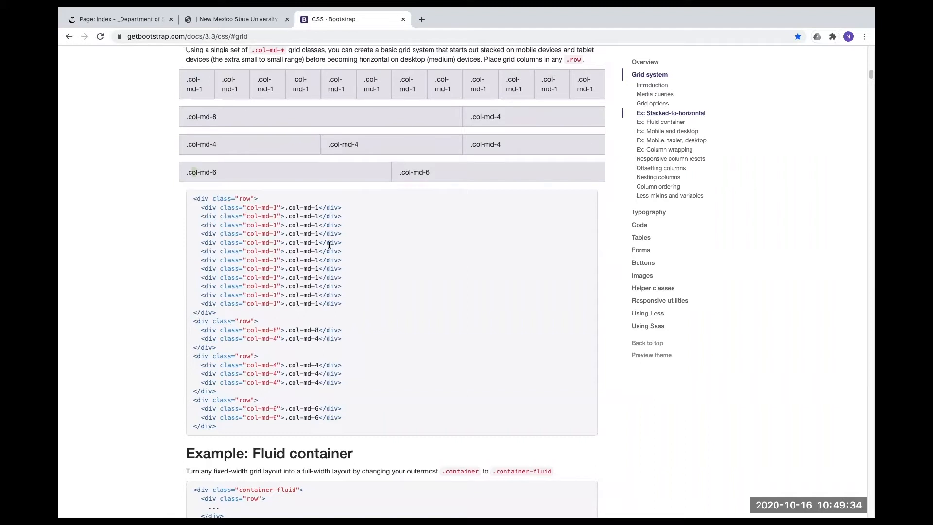
Go back to the Cascade source code and review the three-column container from its opening tag on line 38.
click(124, 17)
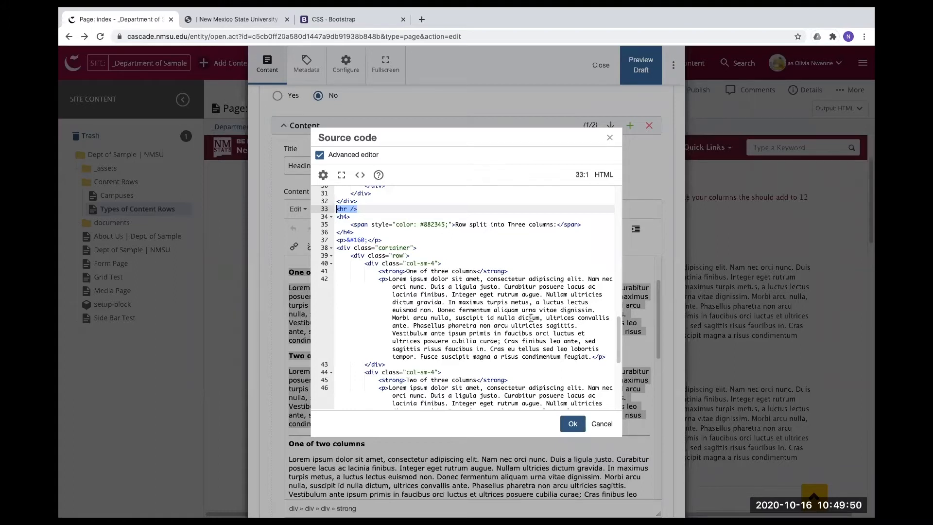
scroll(532, 319, down, 3)
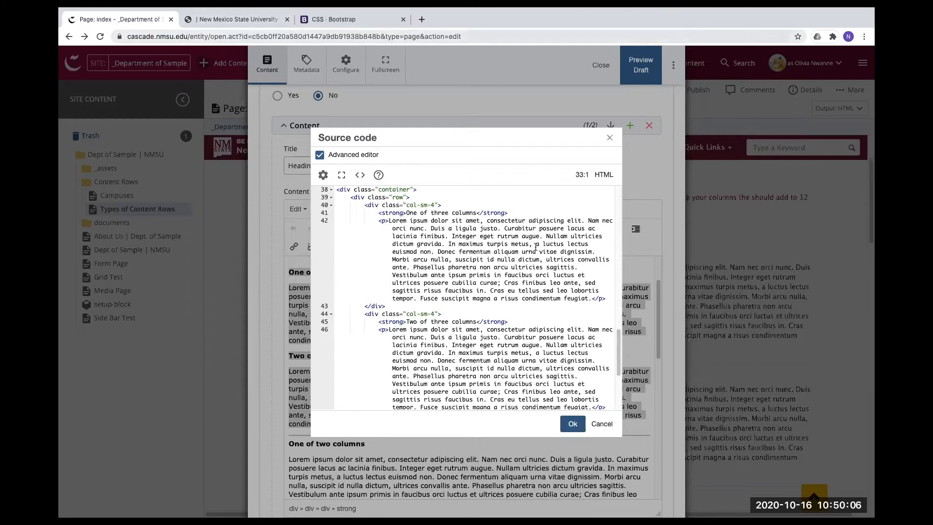
scroll(449, 280, down, 2)
scroll(450, 280, up, 4)
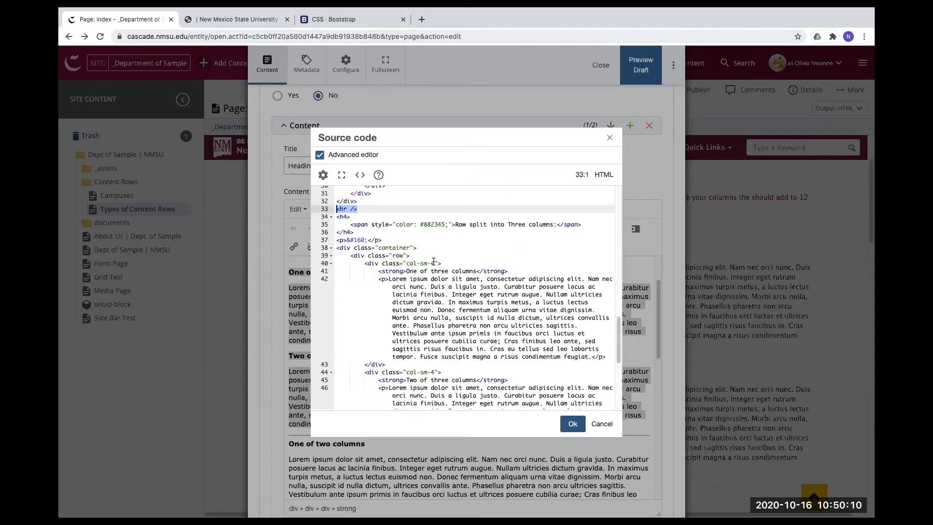
Point out the 4 in the col-sm-4 classes on lines 40, 44 and 48, and view the source down to line 54.
scroll(433, 262, down, 2)
click(434, 233)
scroll(434, 233, down, 5)
scroll(393, 228, up, 3)
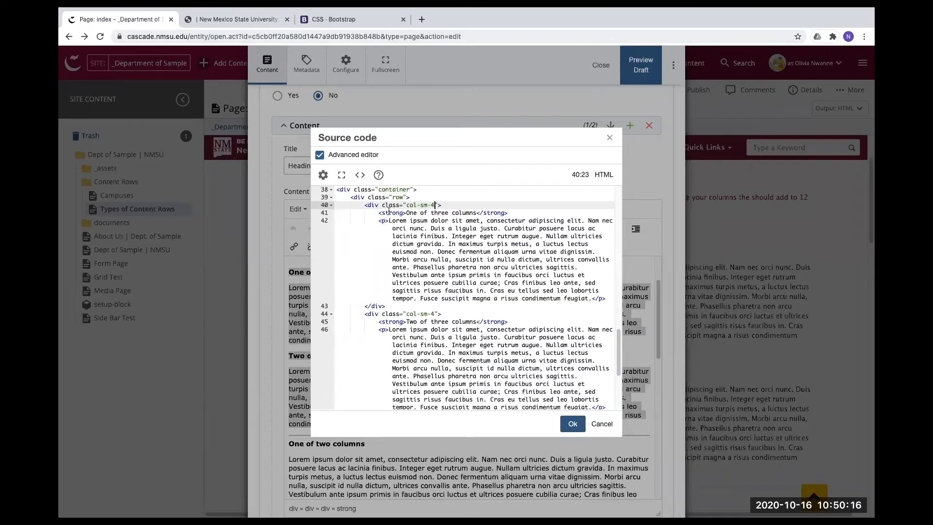
click(431, 206)
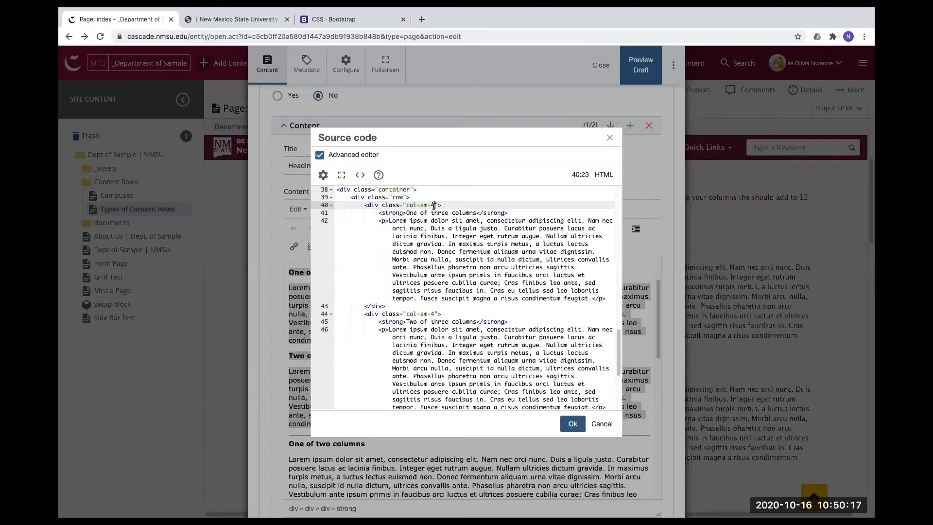
scroll(433, 264, down, 3)
click(434, 255)
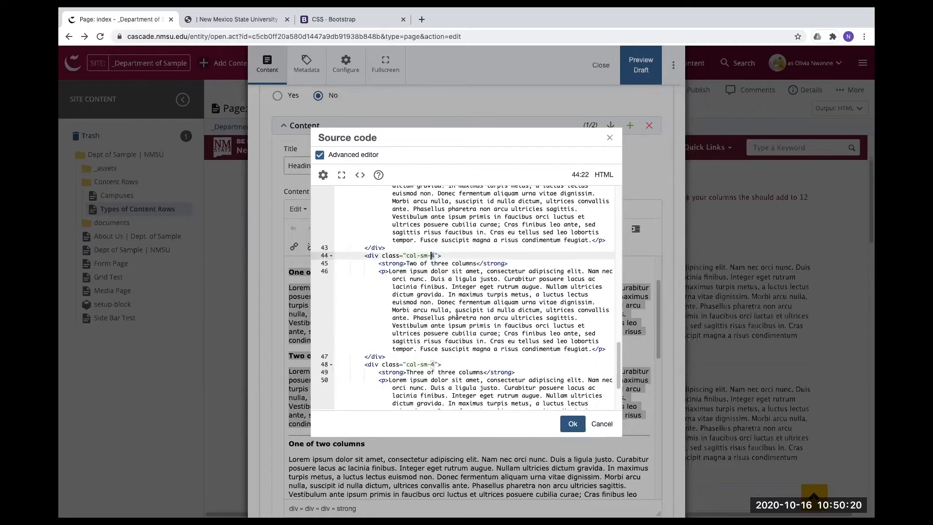
scroll(440, 292, down, 3)
click(433, 305)
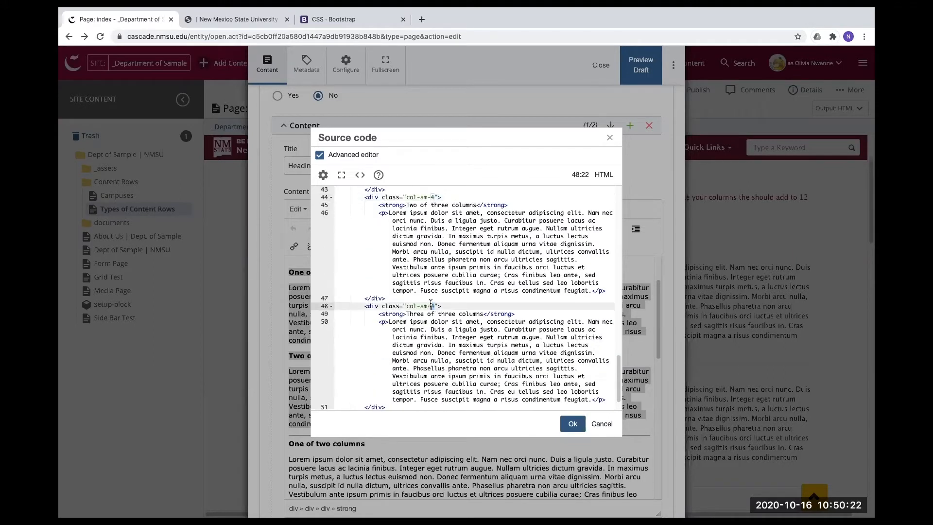
scroll(437, 301, down, 2)
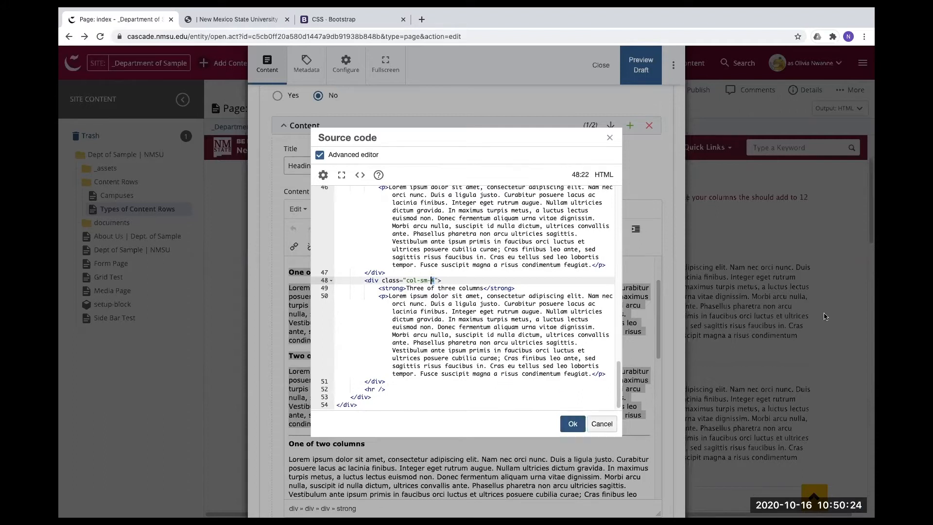
Check the three-column row in the page preview and review Bootstrap's Mobile and desktop grid example.
click(237, 19)
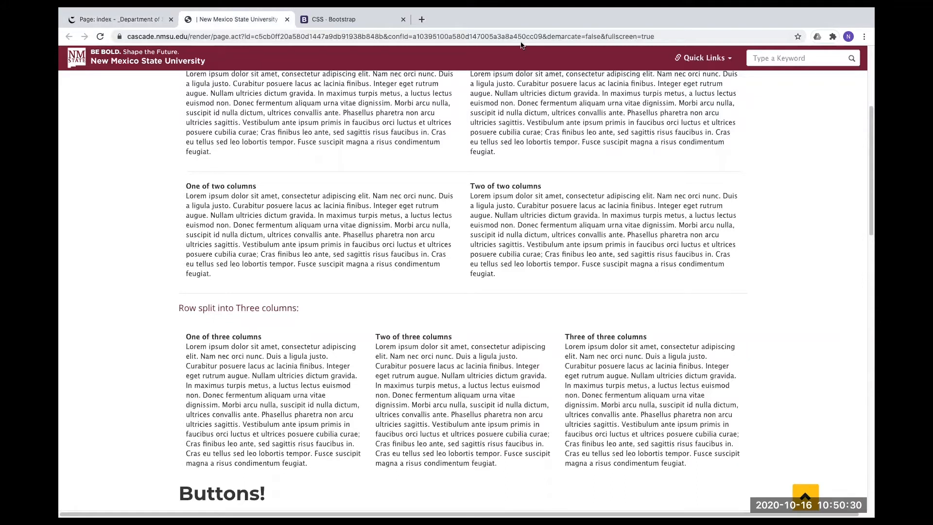
mouse_move(689, 16)
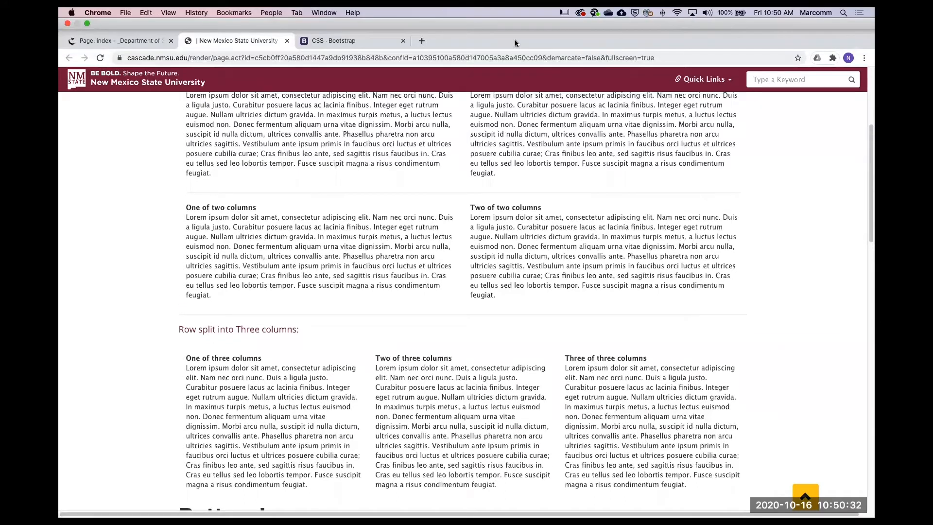
click(340, 19)
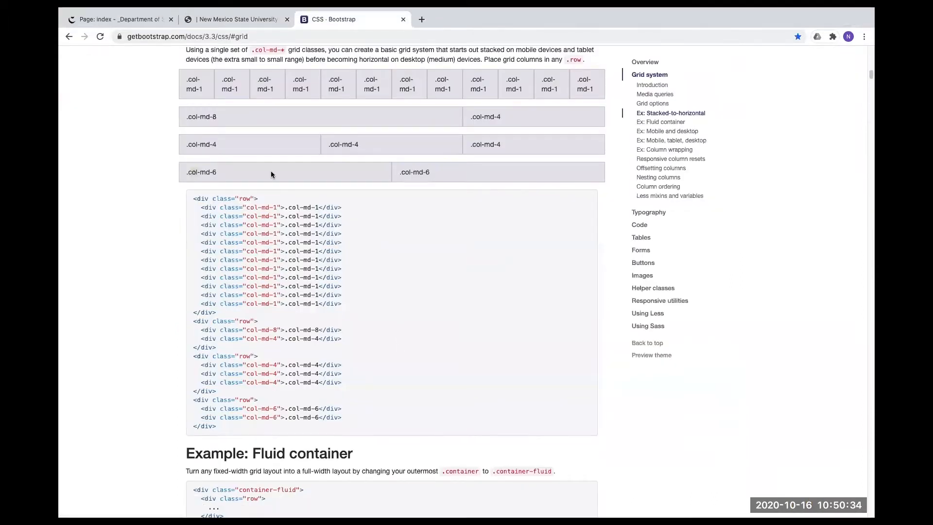
scroll(287, 160, down, 5)
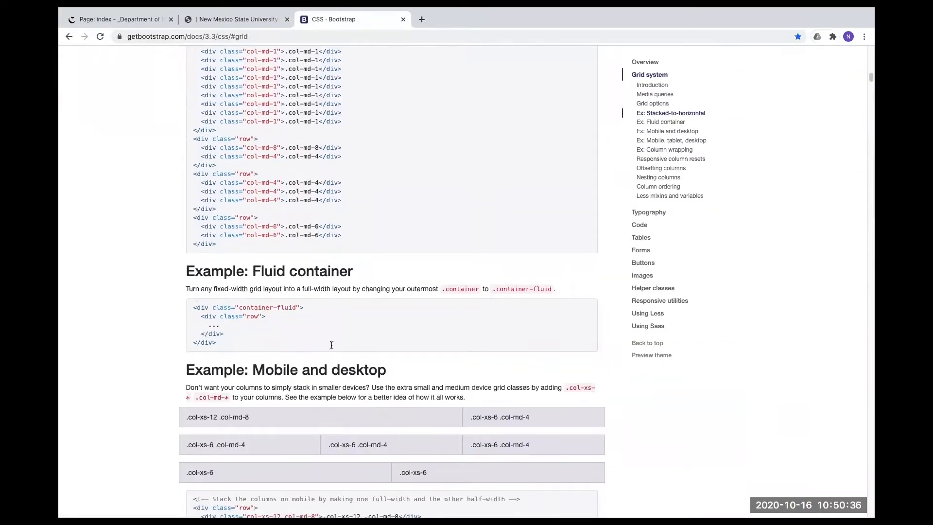
drag(178, 396, 243, 396)
click(201, 391)
scroll(207, 393, down, 1)
scroll(208, 394, down, 1)
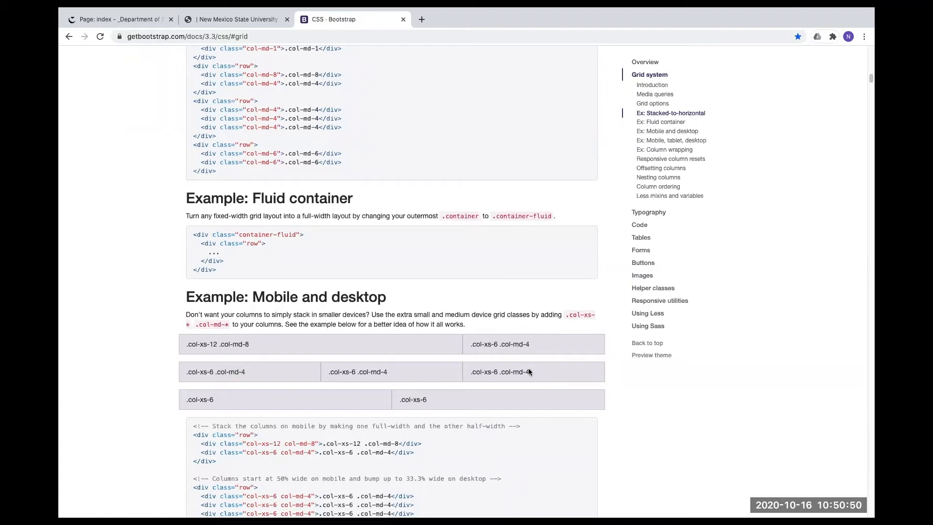
Take the browser window out of fullscreen and highlight the three .col-xs-6 .col-md-4 columns in the Mobile and desktop example.
click(676, 13)
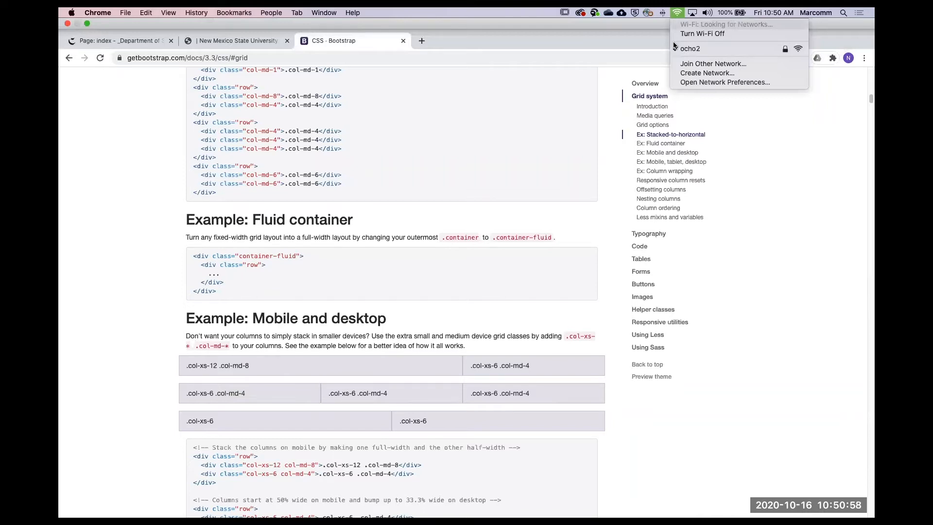
click(87, 23)
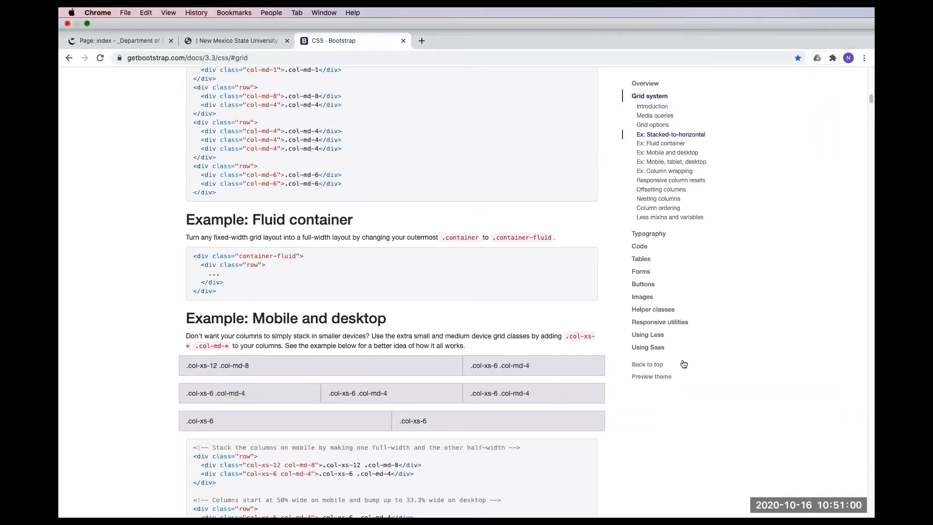
scroll(444, 334, down, 2)
triple_click(430, 329)
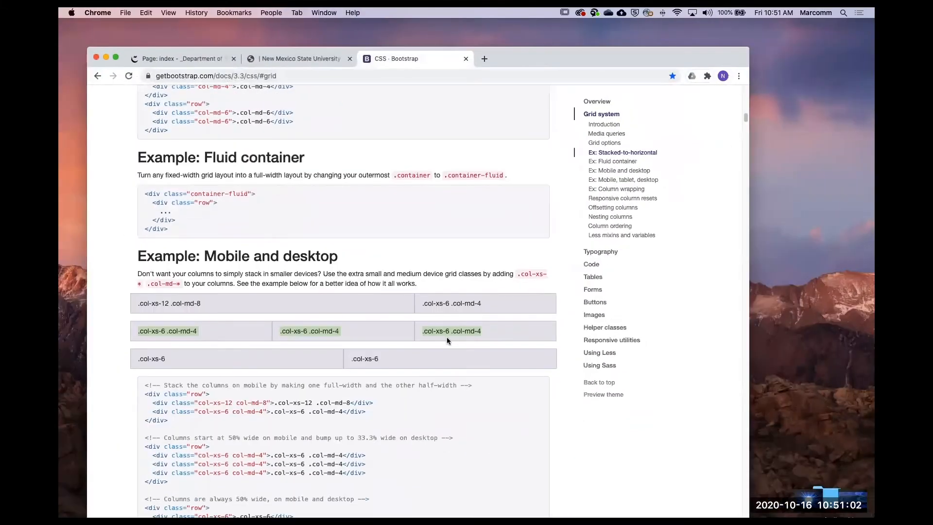
scroll(435, 331, down, 1)
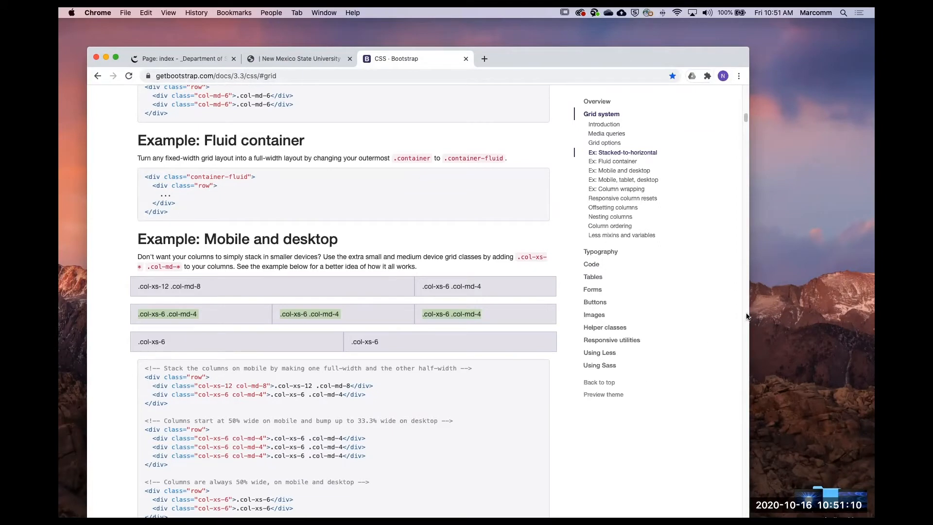
Narrow the browser window to about phone width and examine how the Bootstrap example columns stack.
scroll(748, 316, down, 8)
scroll(748, 316, up, 5)
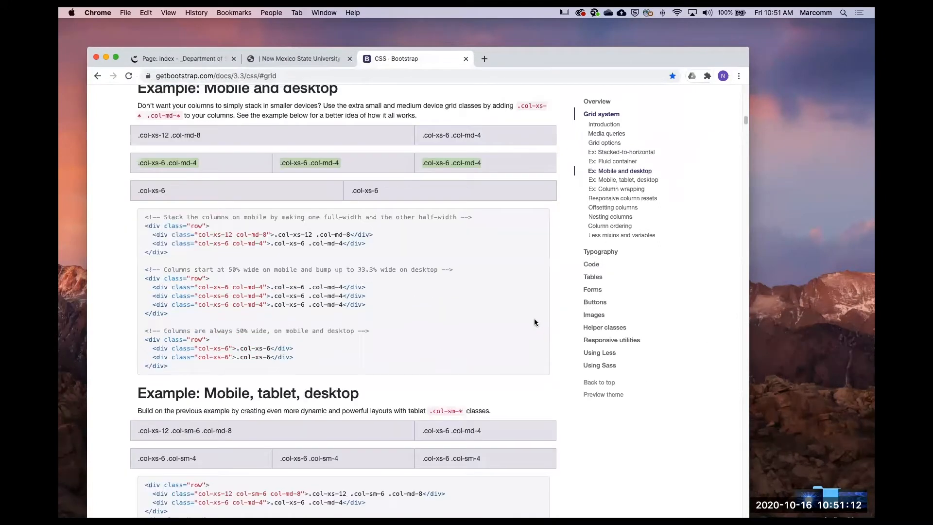
drag(751, 209, 364, 251)
scroll(288, 299, up, 15)
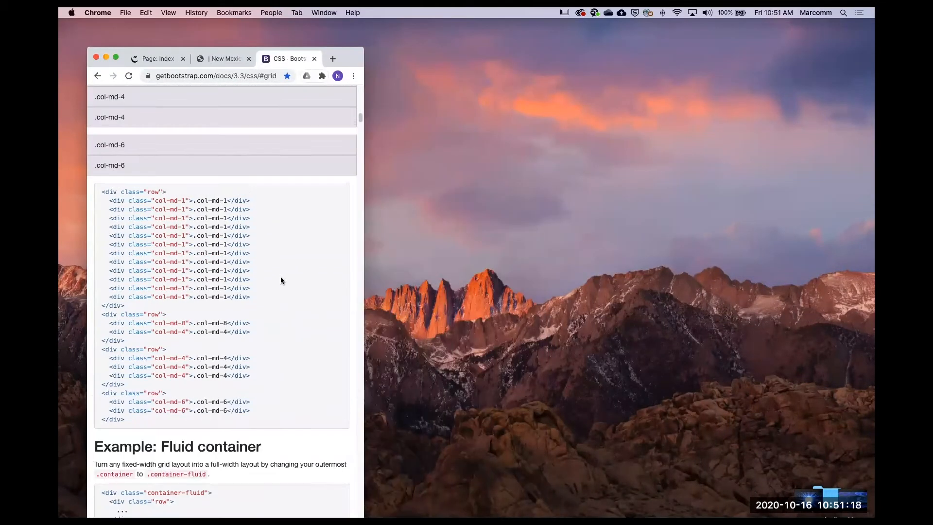
scroll(273, 279, up, 3)
scroll(276, 287, down, 20)
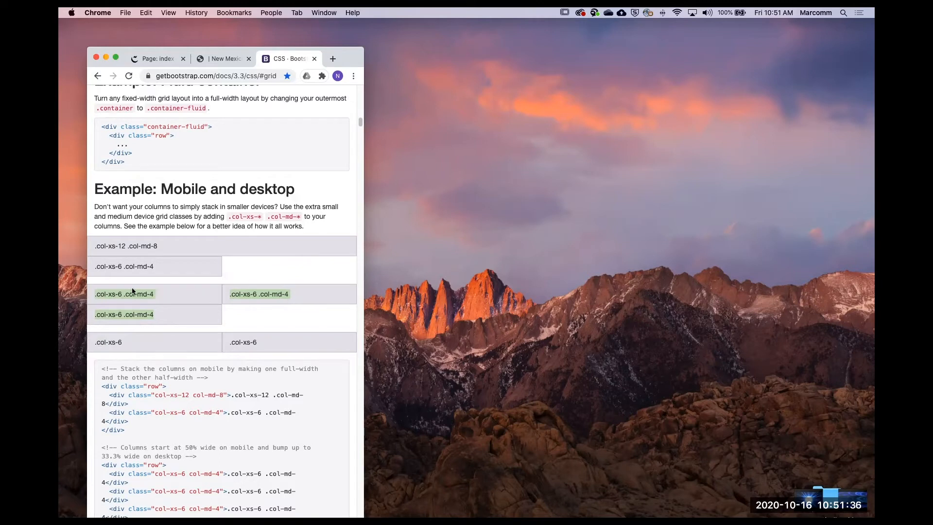
Highlight the wrapped .col-xs-6 .col-md-4 columns one at a time, and finally all three together.
click(284, 293)
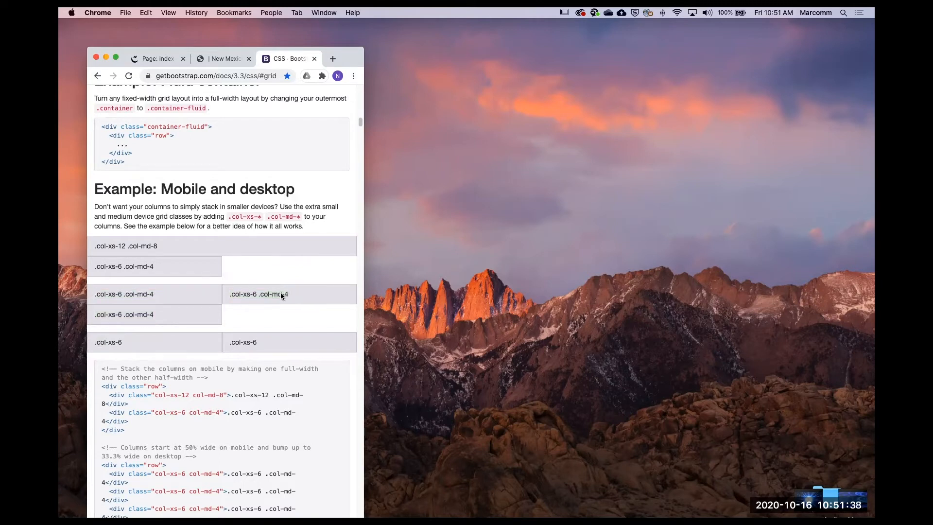
drag(169, 293, 95, 293)
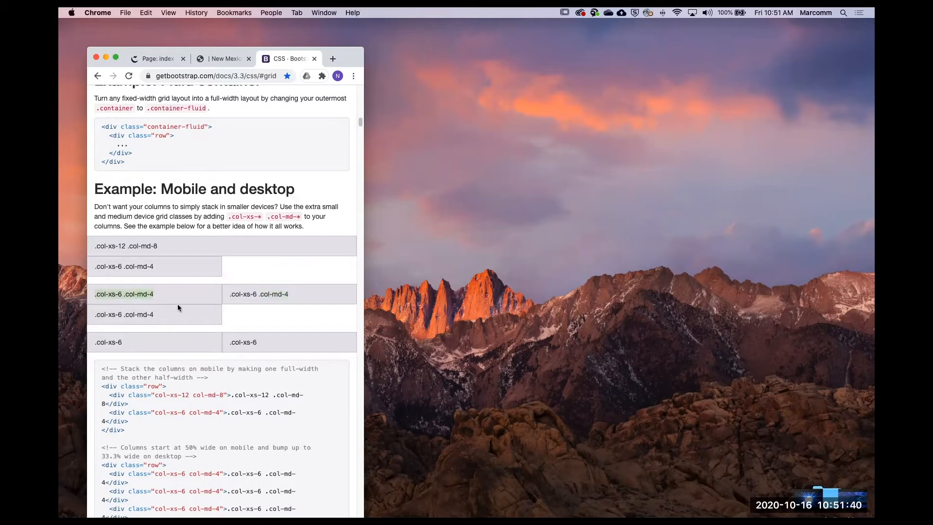
drag(167, 317, 99, 313)
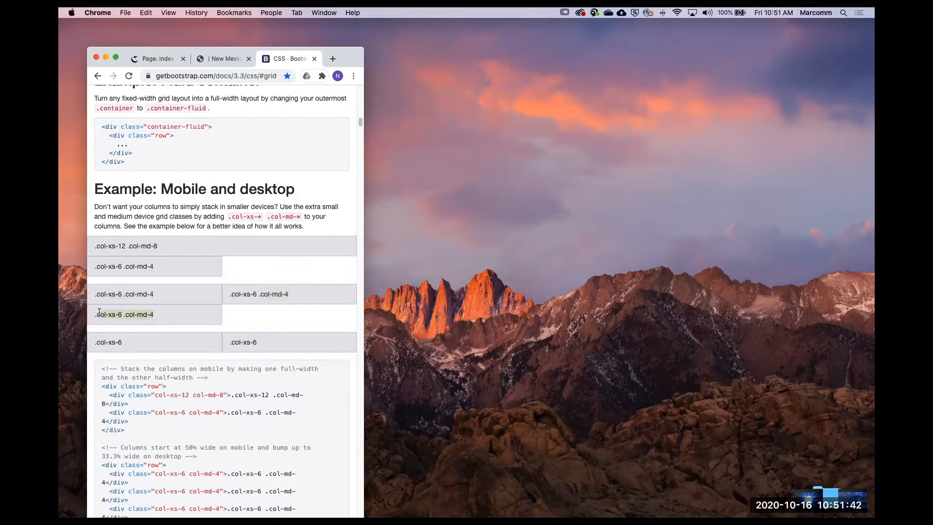
click(118, 315)
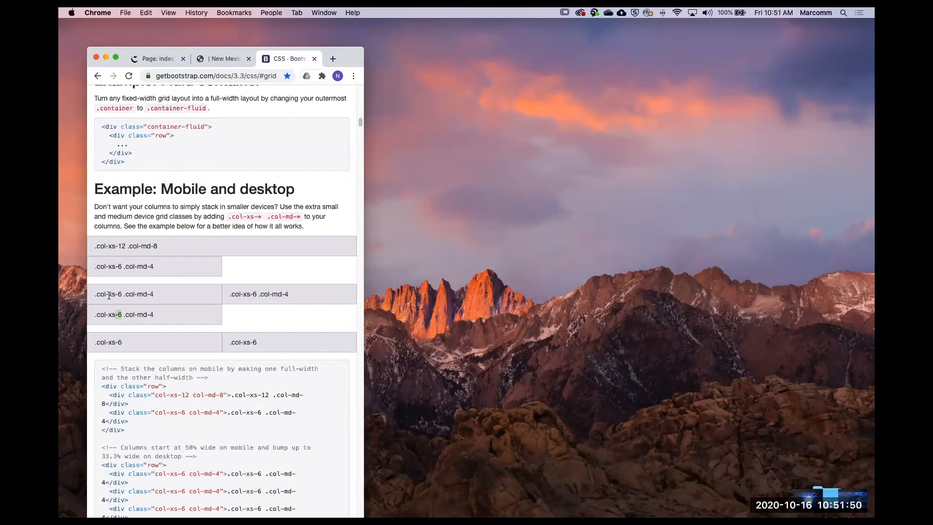
drag(153, 316, 105, 298)
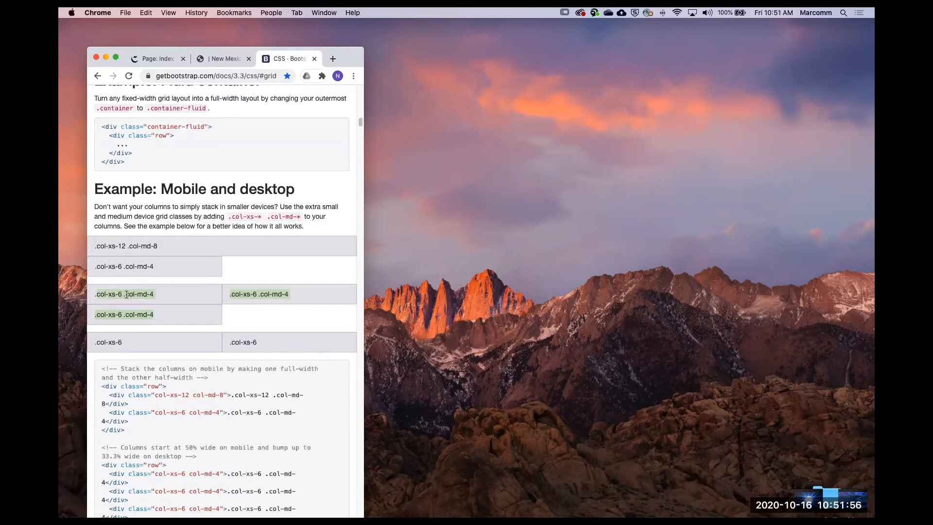
Widen the browser window to about tablet width and examine the Mobile, tablet, desktop example's columns.
drag(366, 253, 504, 264)
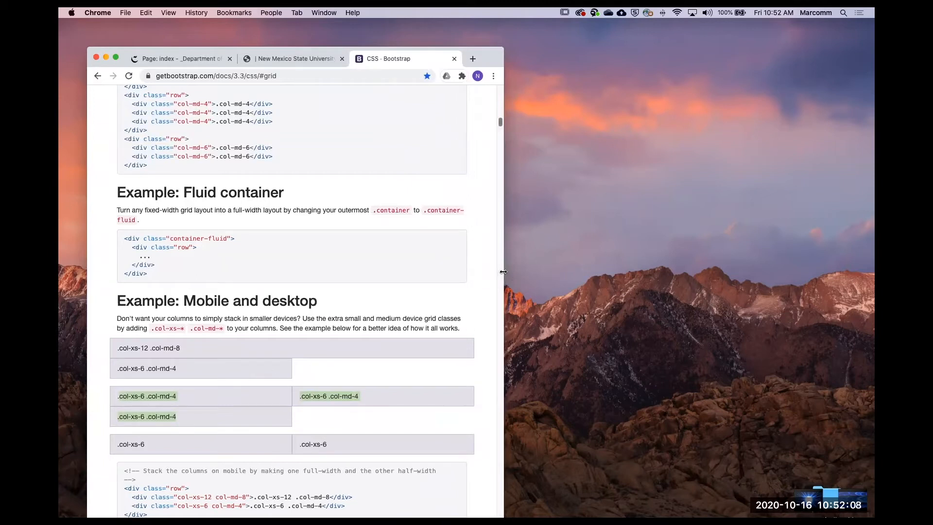
drag(504, 273, 581, 271)
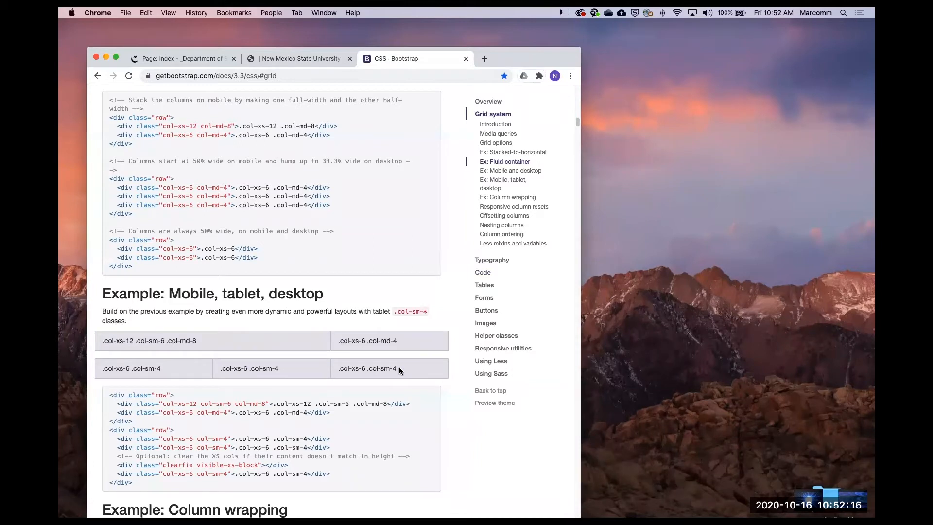
scroll(398, 369, down, 1)
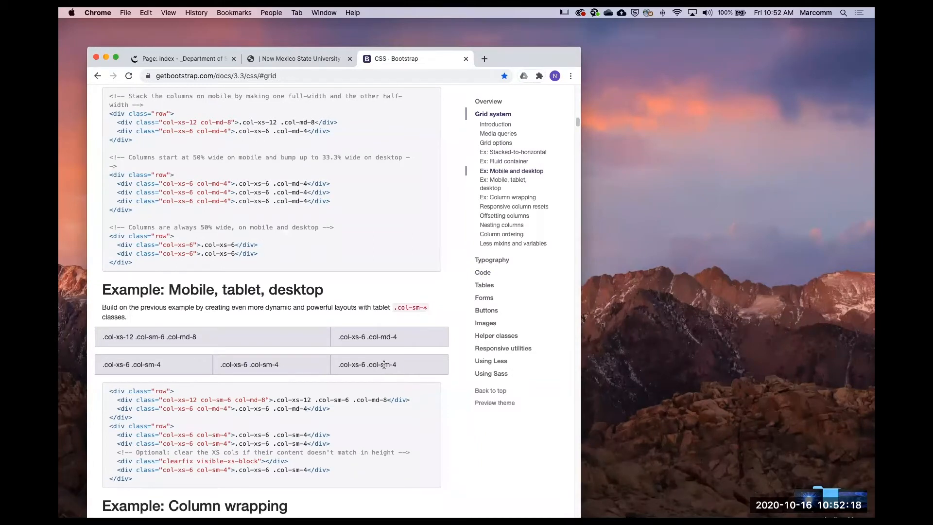
scroll(384, 366, down, 1)
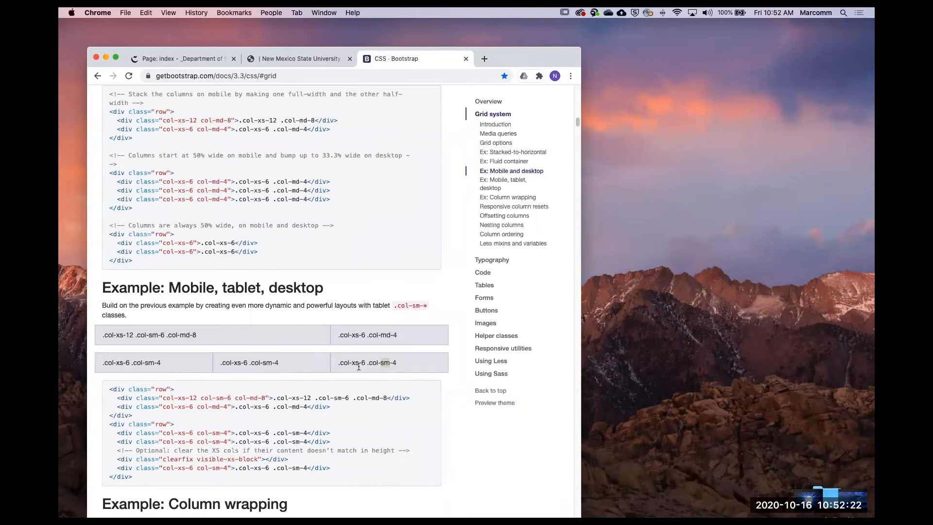
Highlight the three .col-xs-6 .col-sm-4 columns one after another in the Mobile, tablet, desktop example, and clear the highlight.
drag(399, 366, 371, 363)
drag(289, 363, 233, 362)
drag(176, 364, 102, 360)
triple_click(375, 367)
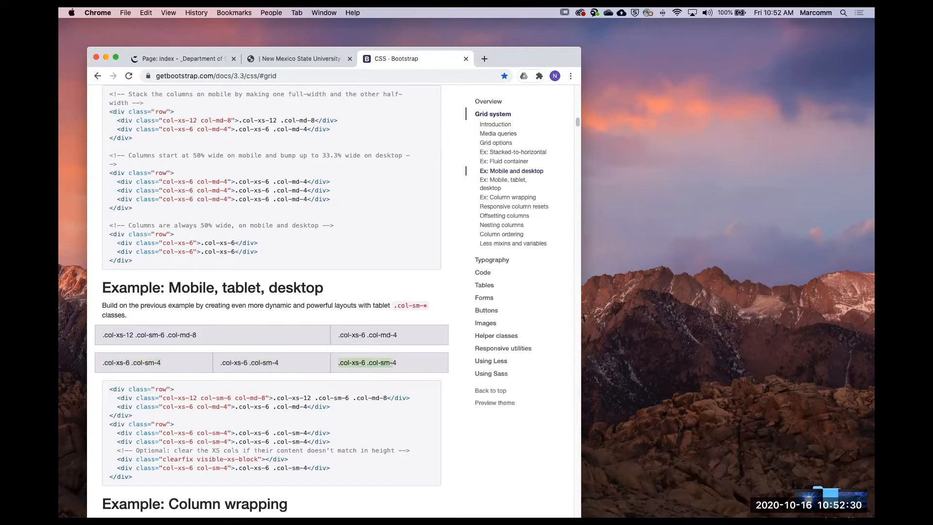
click(398, 361)
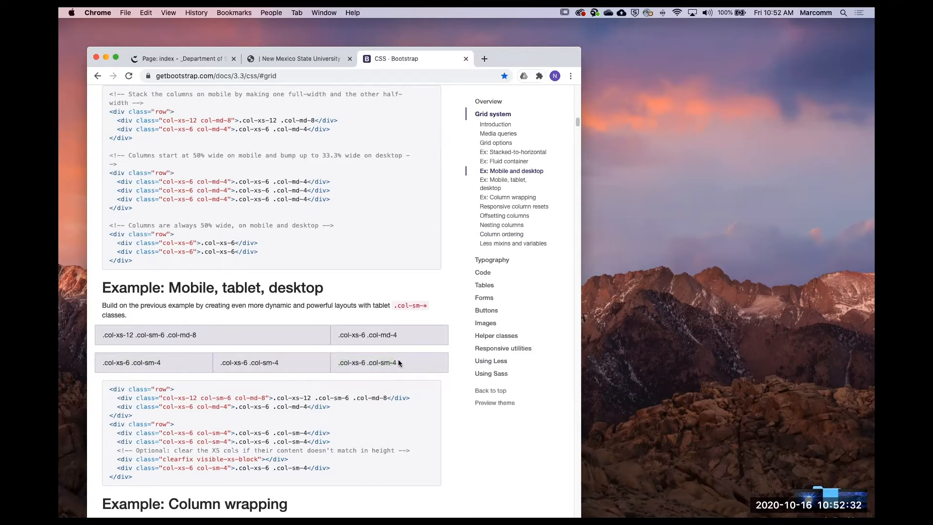
Highlight the .col-xs-6 .col-sm-4 columns one at a time, widen the browser window slightly, and highlight all three together.
drag(397, 362, 339, 362)
click(289, 363)
drag(279, 362, 102, 363)
click(177, 362)
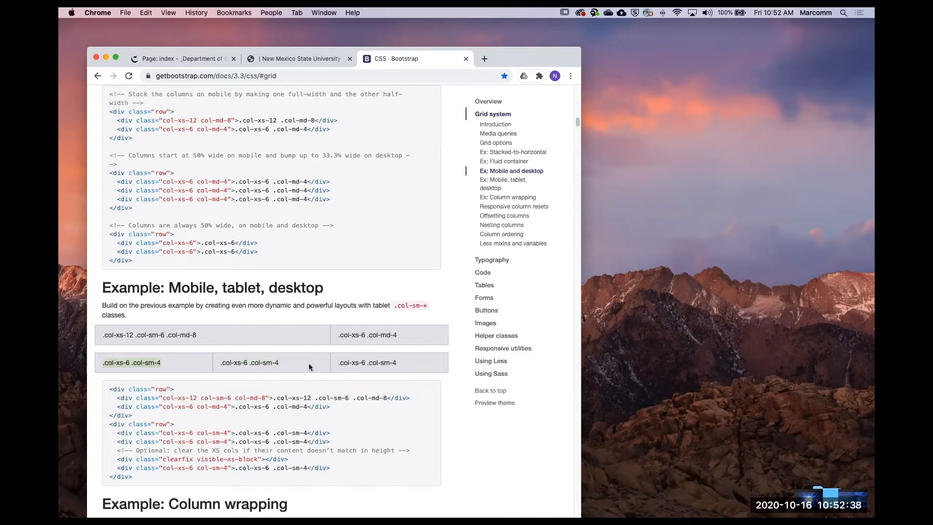
drag(582, 157, 633, 157)
drag(440, 360, 128, 364)
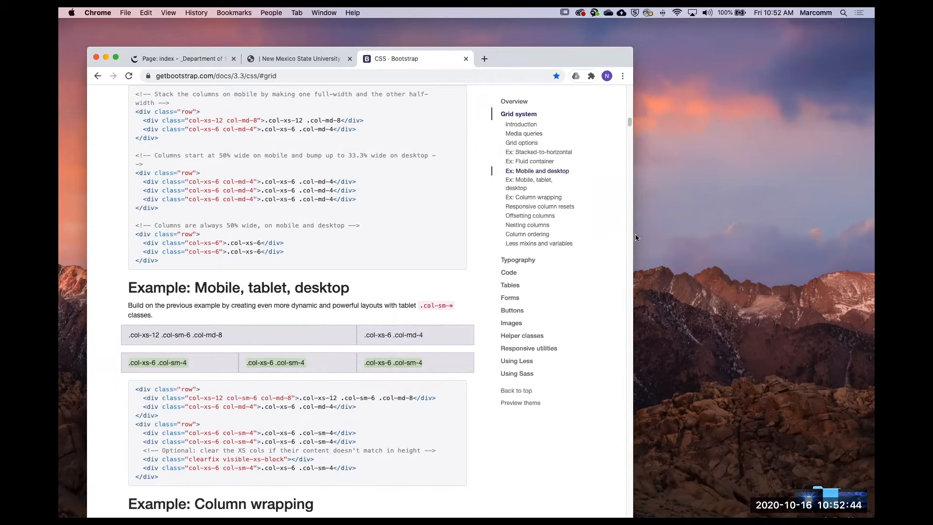
Narrow the browser window to about phone width and highlight the wrapped .col-xs-6 .col-md-4 columns in the Mobile and desktop example.
drag(633, 234, 379, 272)
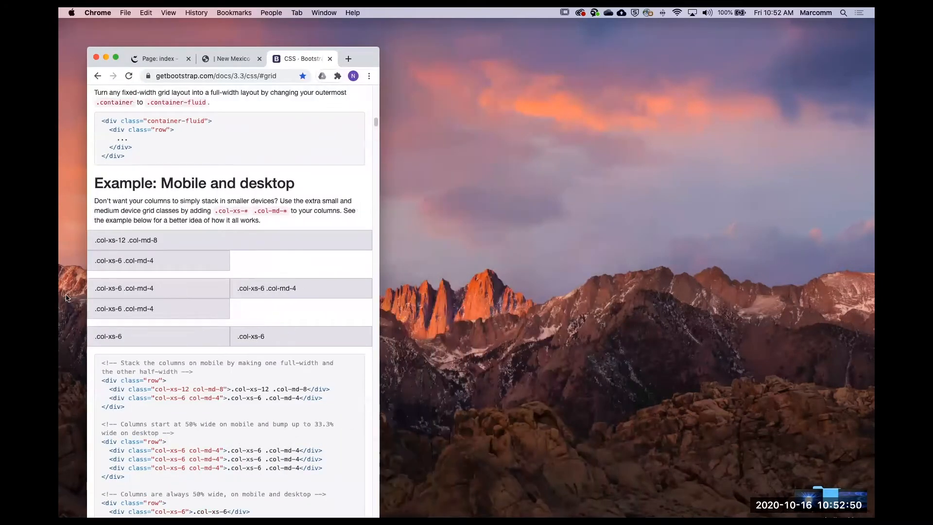
drag(95, 288, 286, 285)
click(316, 288)
drag(182, 302, 99, 288)
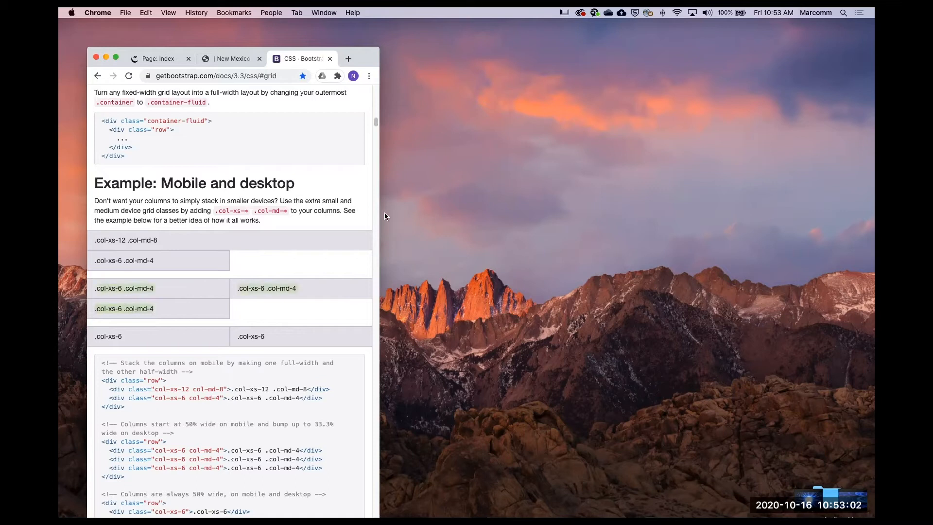
Widen the browser window to desktop width and highlight the three-column section's opening container div in the Cascade page's source code.
drag(381, 211, 818, 213)
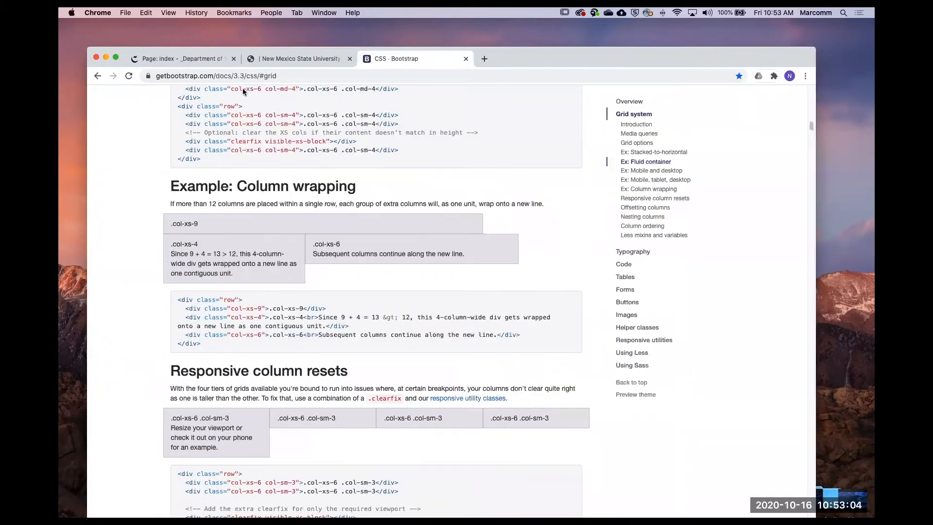
click(193, 61)
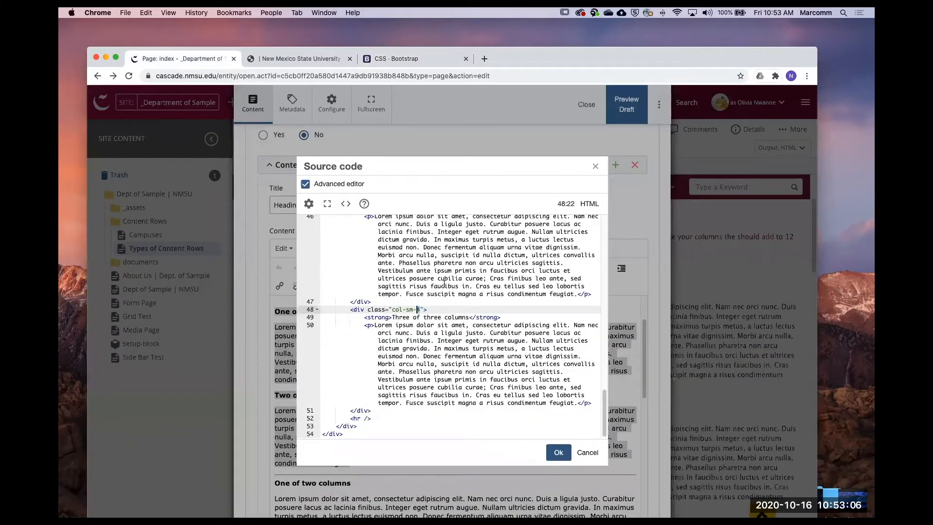
scroll(448, 290, up, 3)
scroll(448, 291, up, 3)
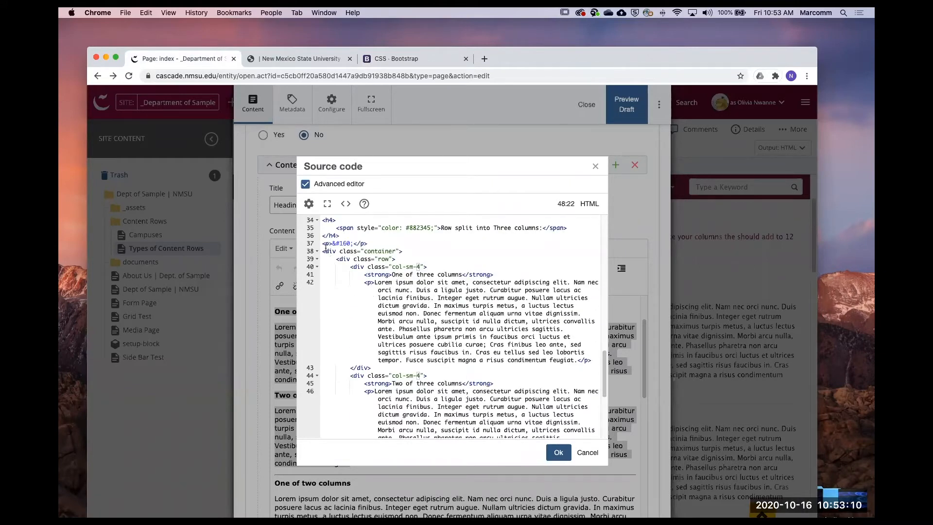
drag(322, 250, 409, 253)
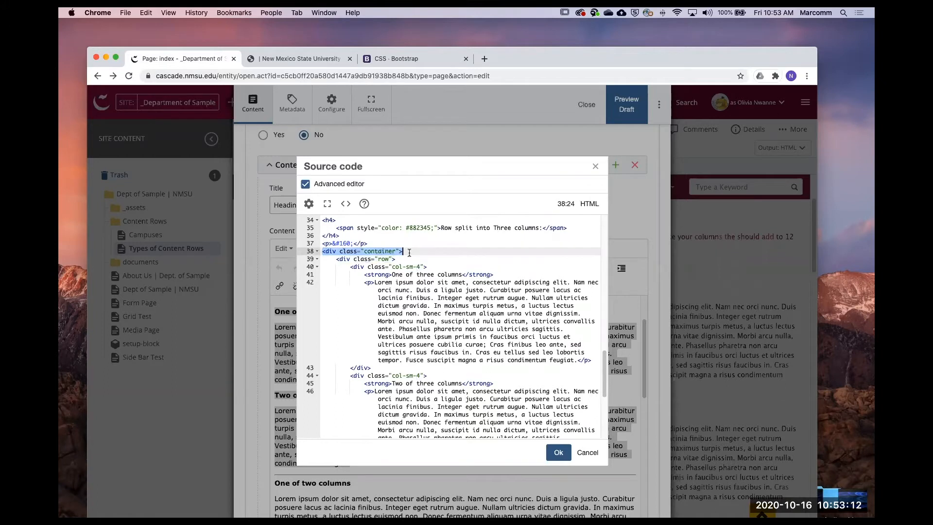
scroll(408, 252, down, 1)
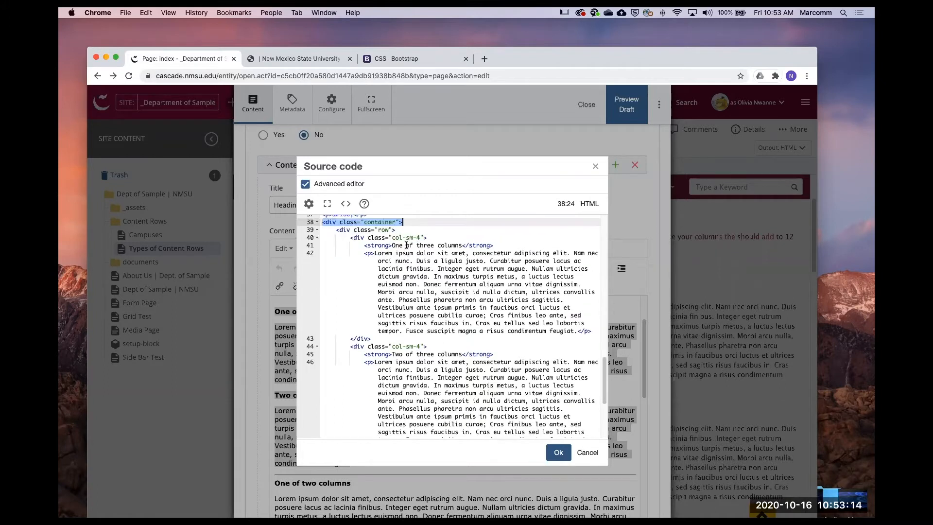
scroll(408, 252, up, 1)
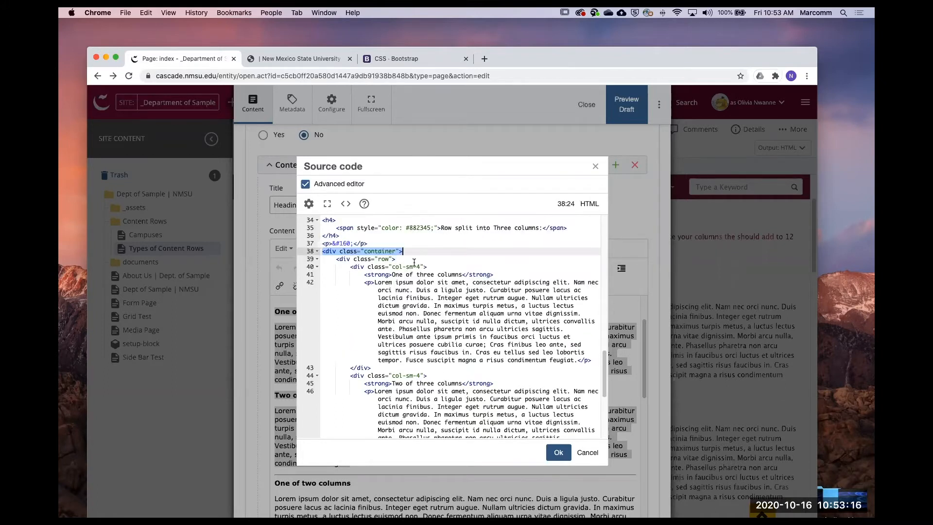
Examine the two-column and three-column markup in the source code, and highlight the three-column section's opening row div.
scroll(413, 265, up, 10)
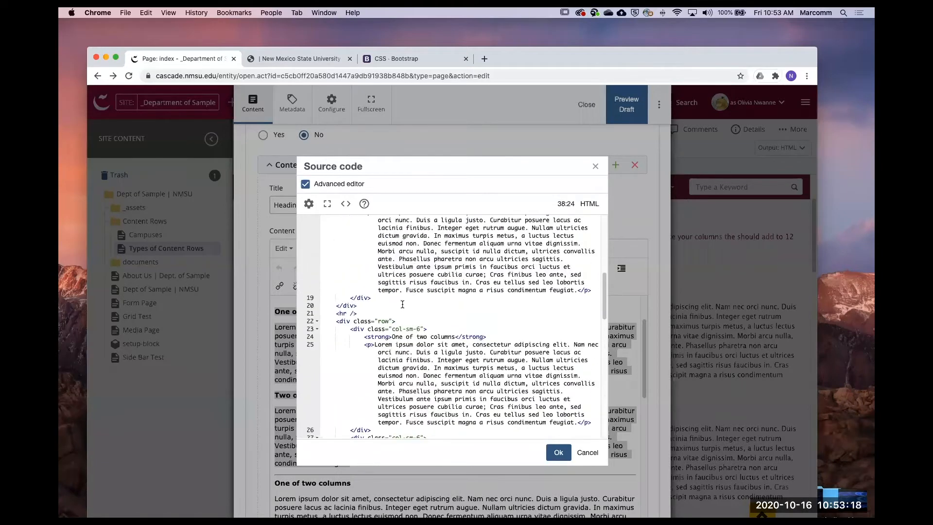
scroll(378, 322, up, 10)
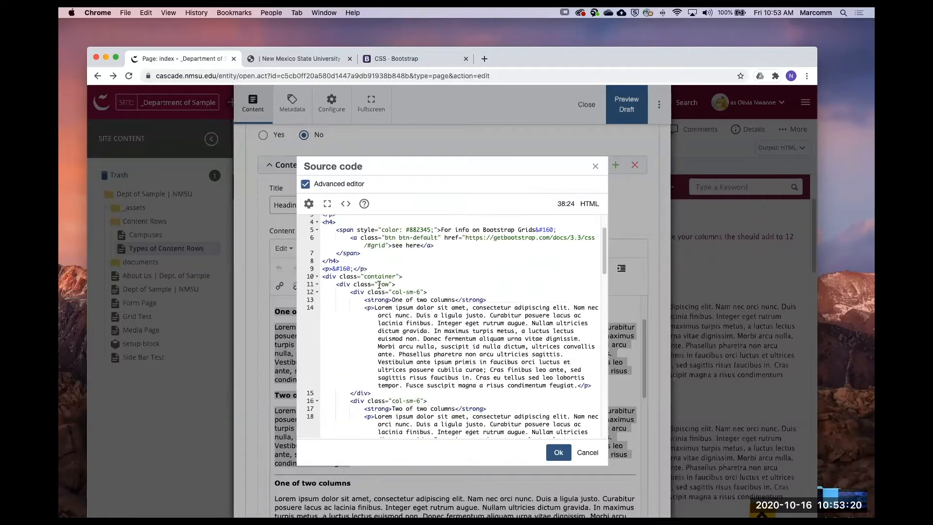
scroll(380, 289, down, 10)
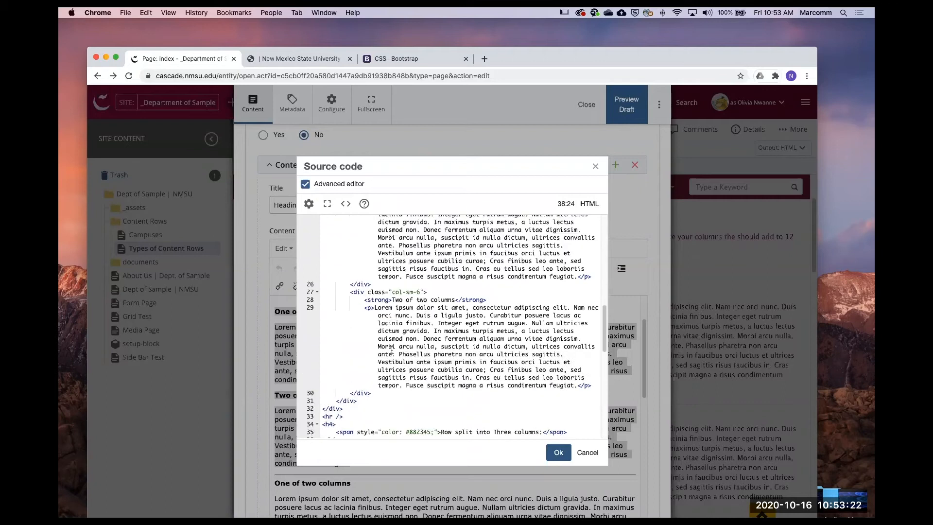
scroll(391, 316, down, 5)
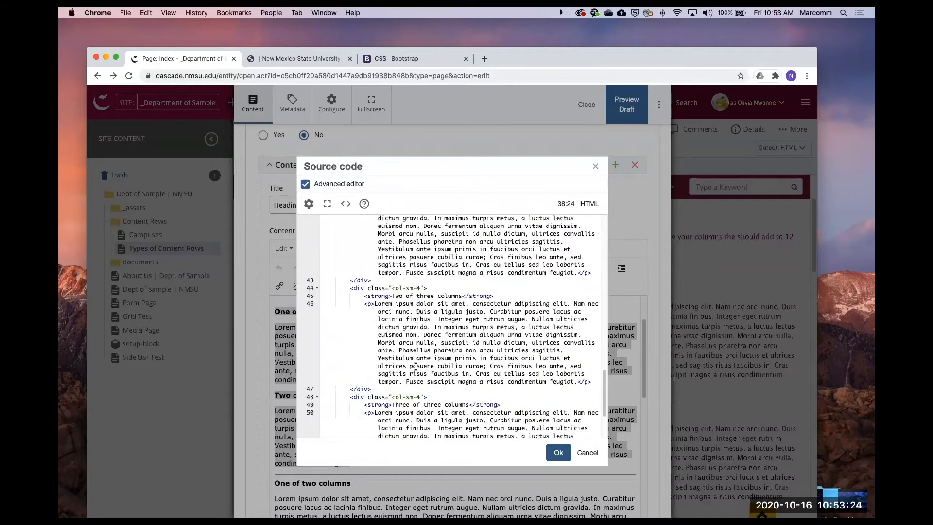
scroll(416, 366, up, 5)
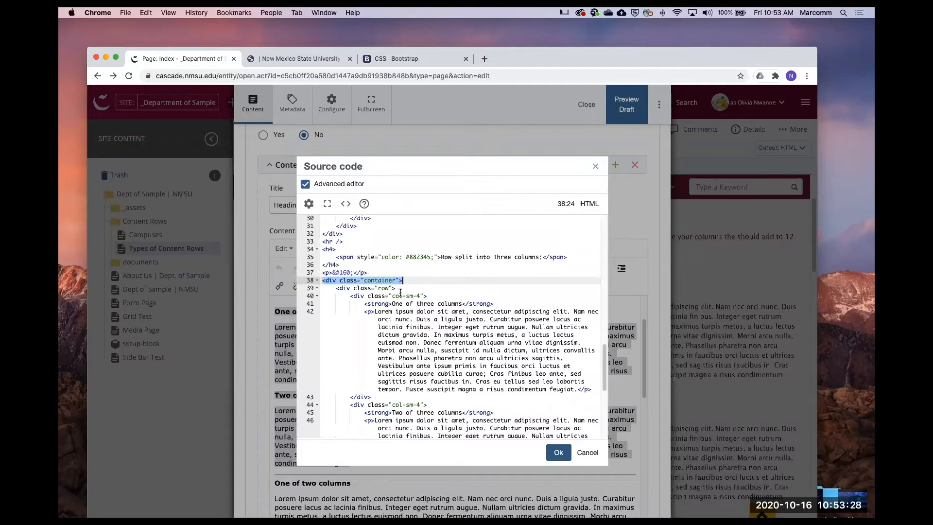
drag(335, 289, 400, 287)
Highlight the first of the three columns' opening div, followed by the 4 and sm parts of its class.
scroll(475, 281, down, 2)
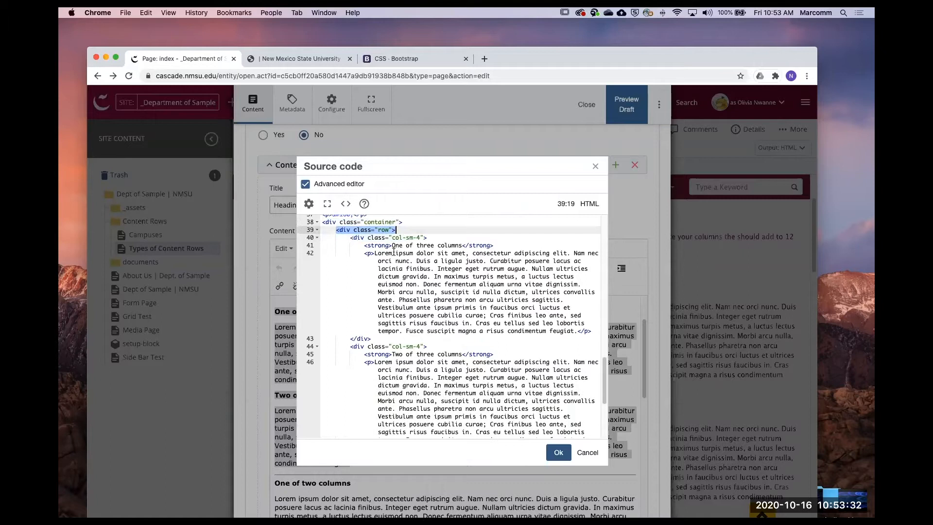
drag(351, 237, 429, 238)
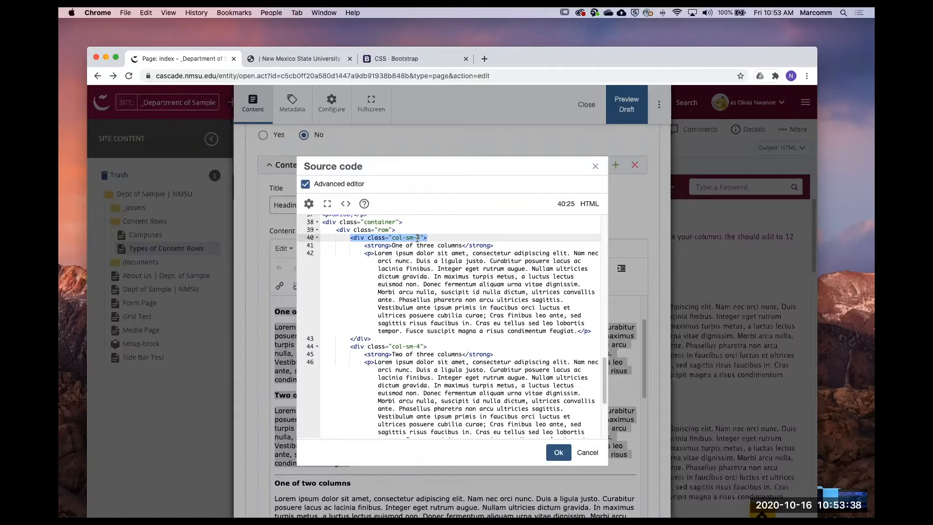
click(418, 238)
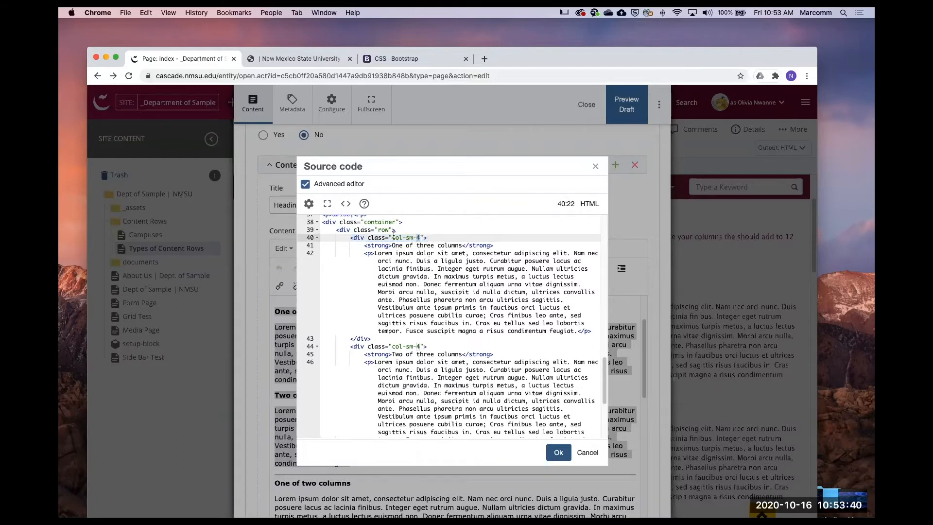
double_click(409, 237)
Change the class of the second of the three columns to col-sm-6.
scroll(433, 291, down, 3)
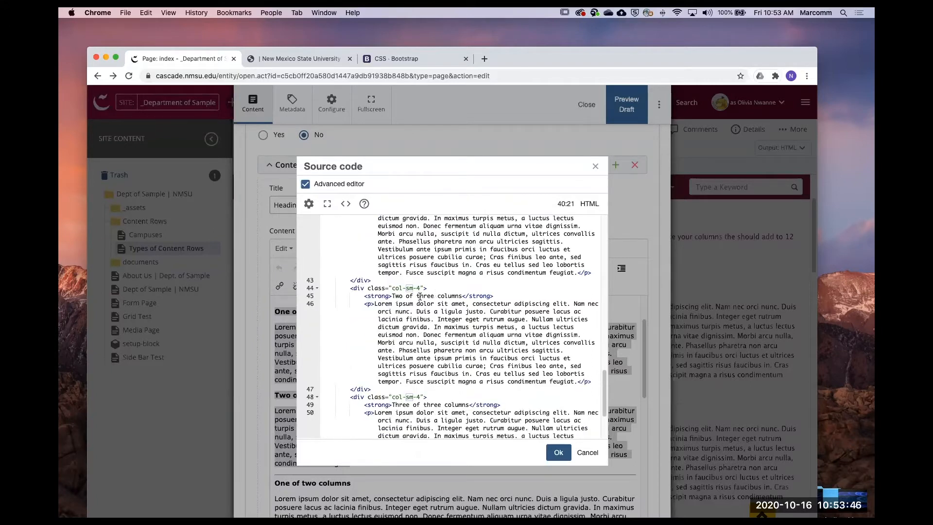
scroll(420, 295, down, 2)
click(419, 259)
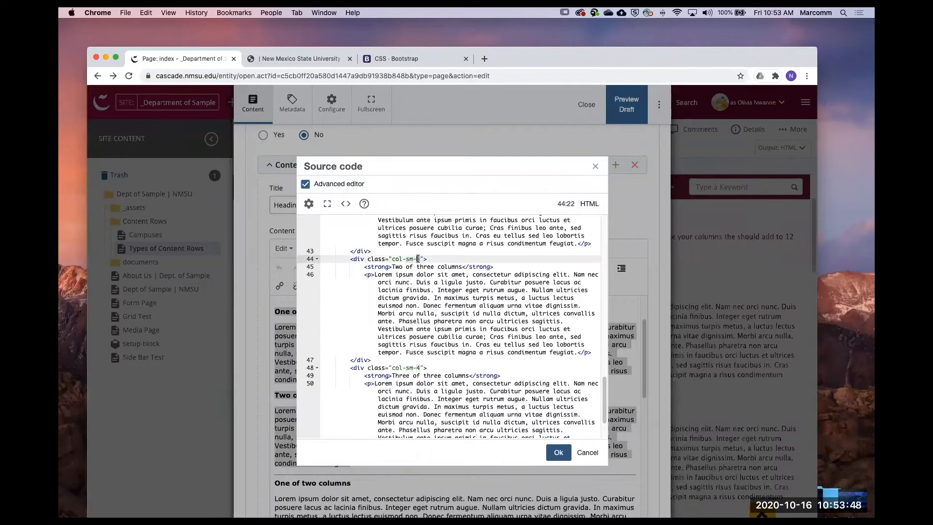
text(6)
Review the first two columns' classes and change the third column's class to col-sm-2.
scroll(415, 236, down, 1)
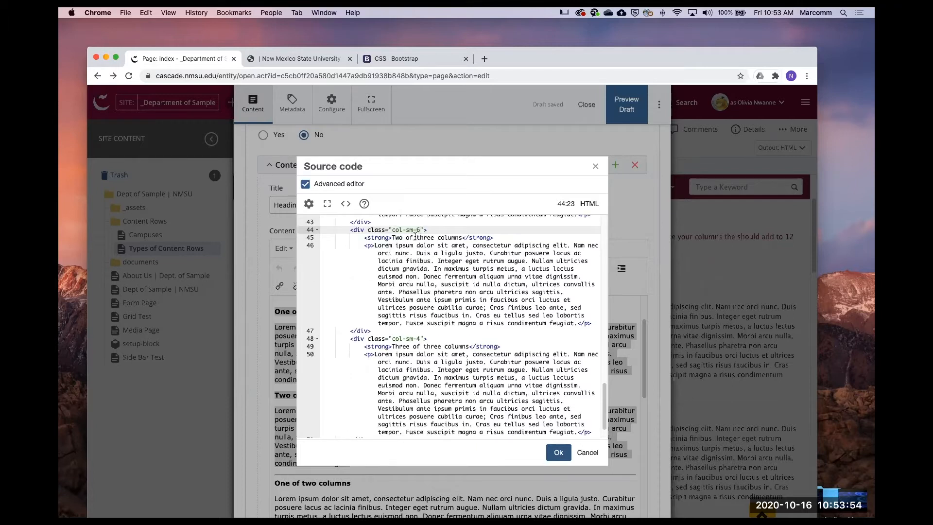
scroll(416, 237, up, 5)
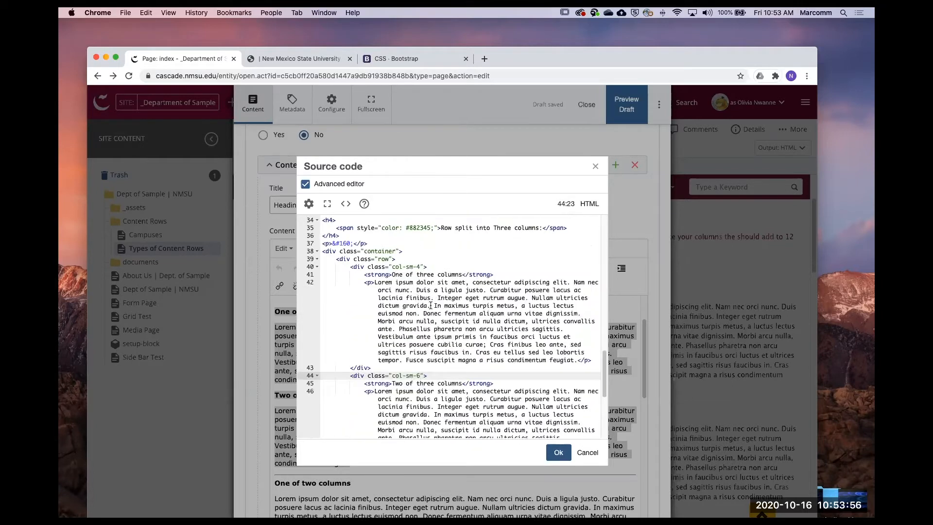
scroll(418, 265, down, 2)
scroll(414, 262, up, 2)
scroll(410, 395, down, 5)
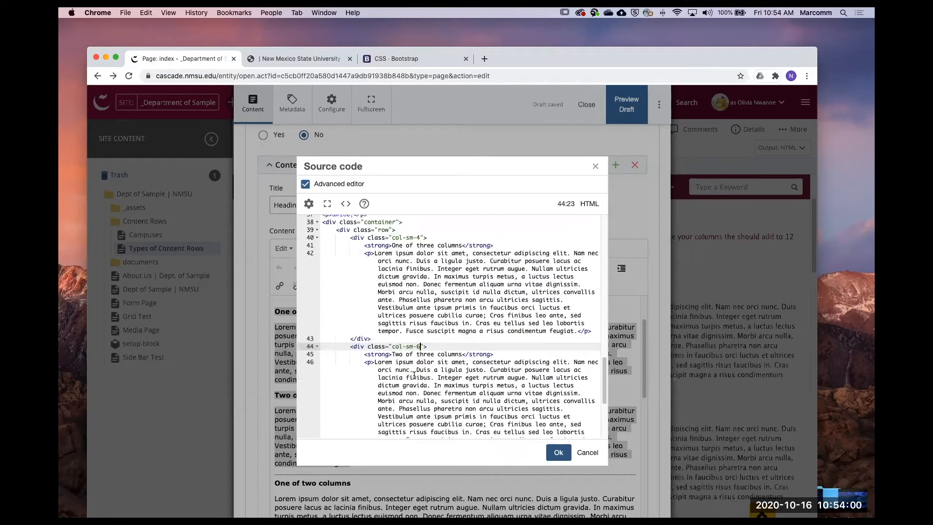
click(419, 368)
text(2">)
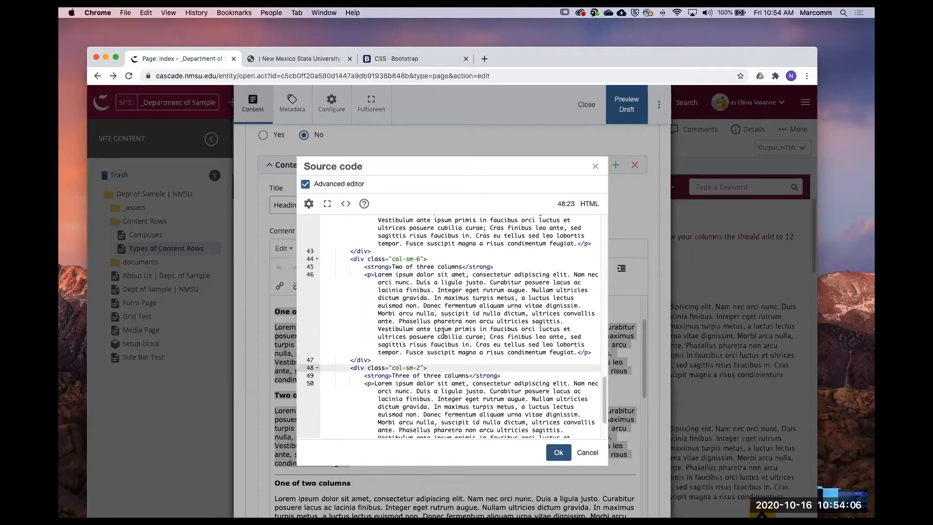
Apply the source code changes and preview the page draft.
scroll(493, 427, down, 2)
click(558, 453)
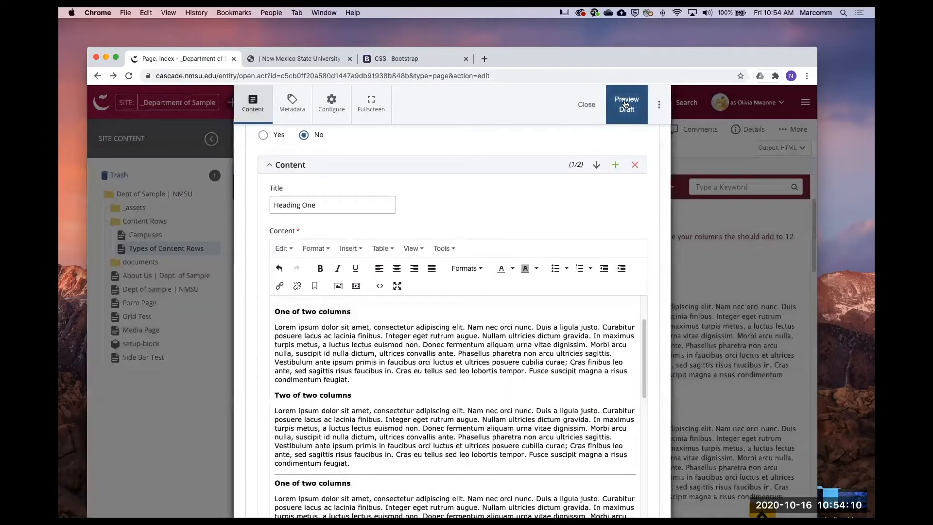
click(626, 103)
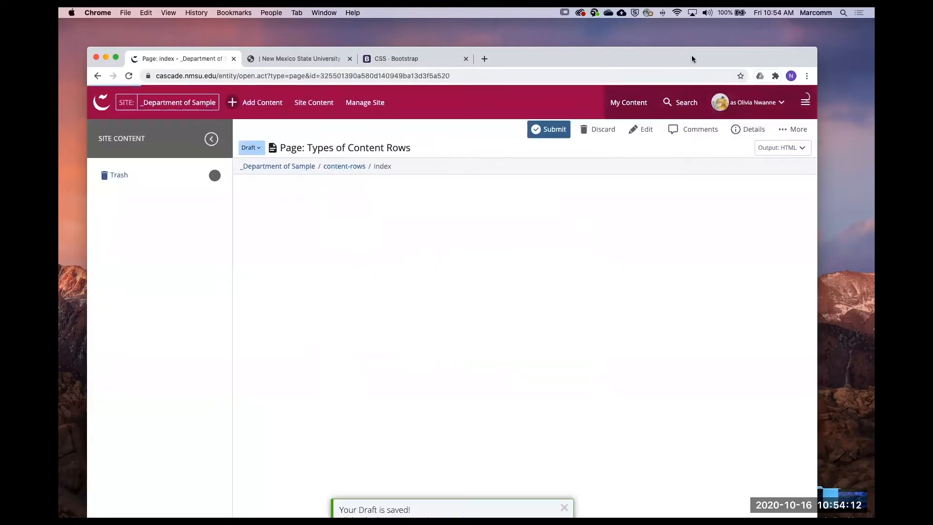
Move the browser window up, widen it on both sides, and examine the three-column row in the draft preview.
drag(692, 57, 693, 41)
scroll(491, 252, down, 5)
scroll(471, 282, down, 4)
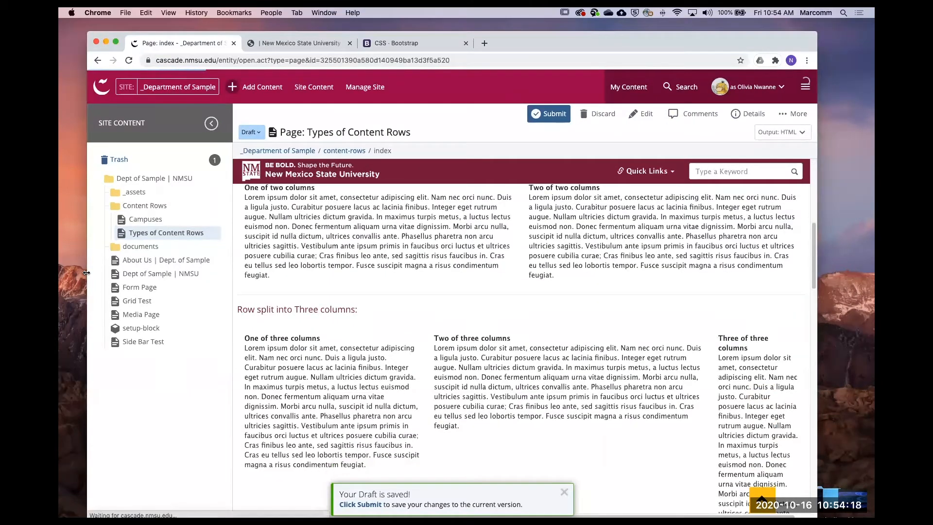
drag(87, 273, 62, 273)
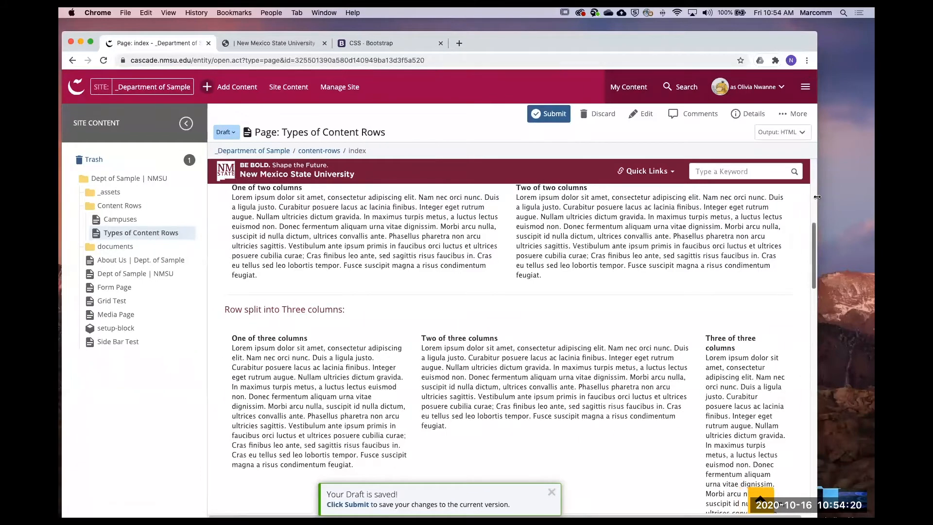
drag(818, 196, 823, 197)
scroll(486, 311, down, 2)
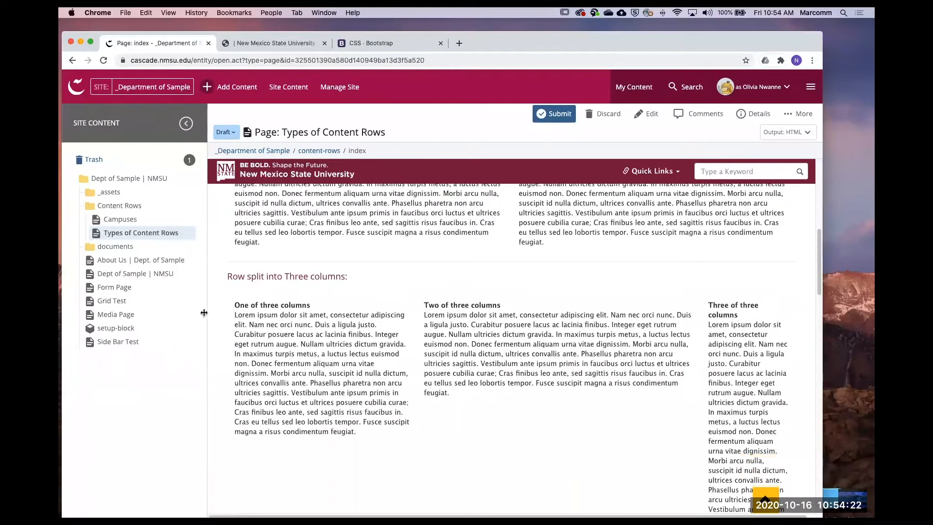
Highlight the text of the first column and the second column in turn in the previewed three-column row.
drag(240, 305, 358, 434)
scroll(355, 396, up, 3)
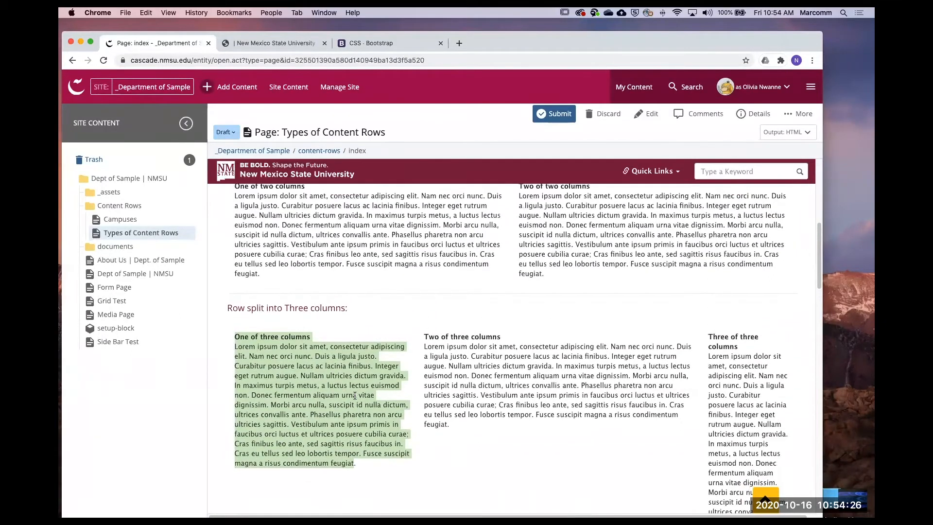
scroll(300, 369, down, 1)
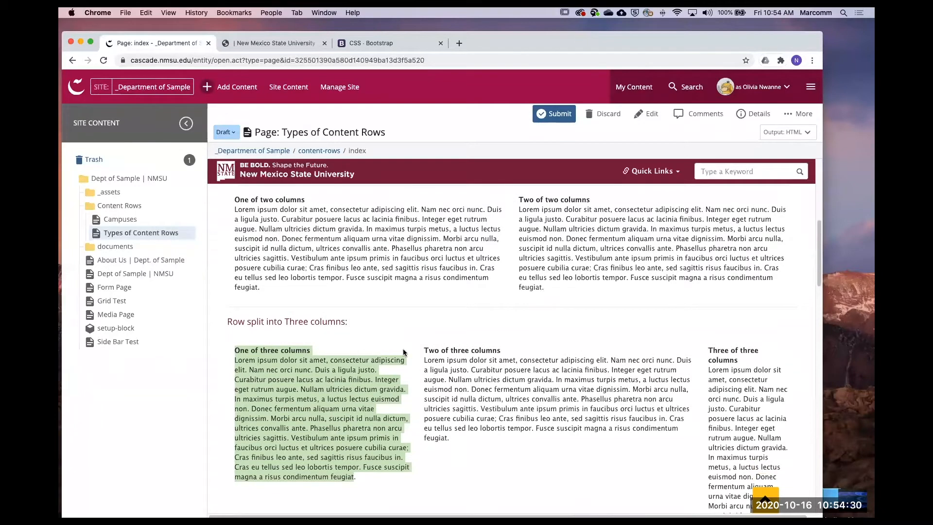
scroll(422, 351, down, 1)
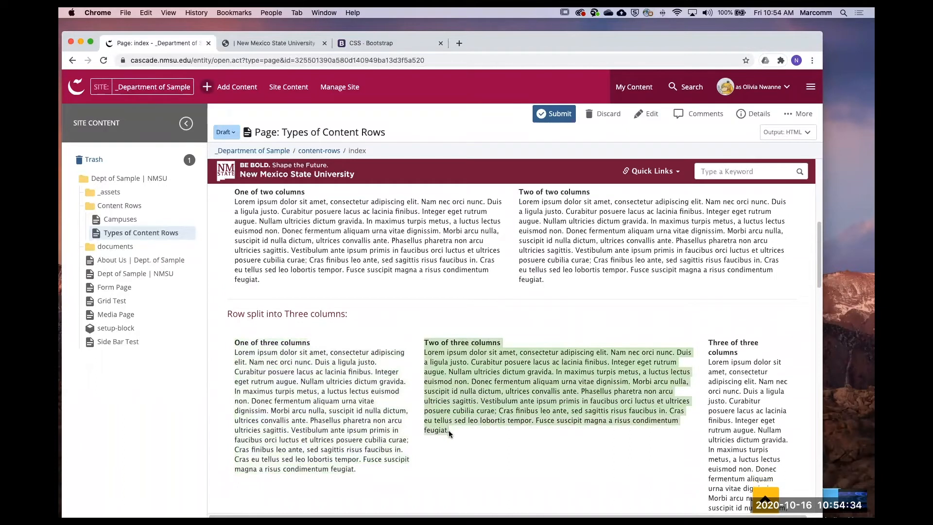
scroll(451, 328, down, 1)
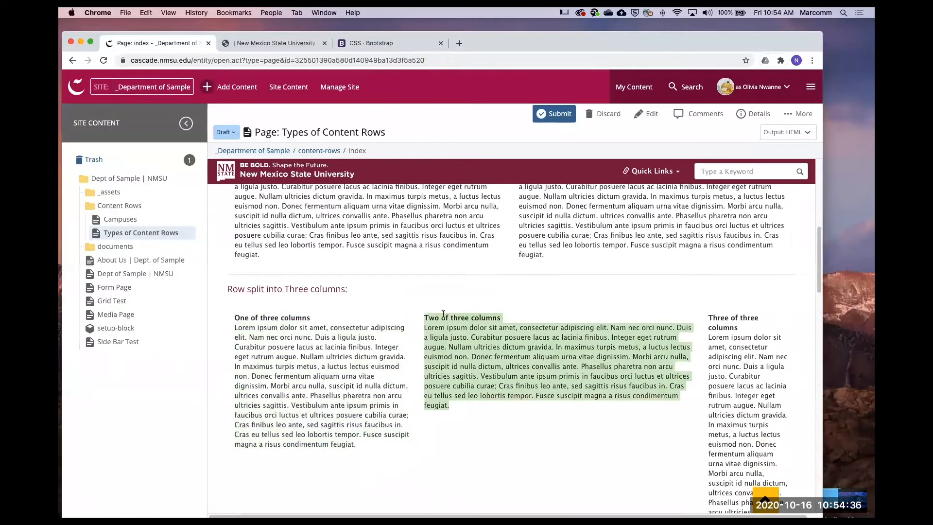
scroll(486, 311, down, 2)
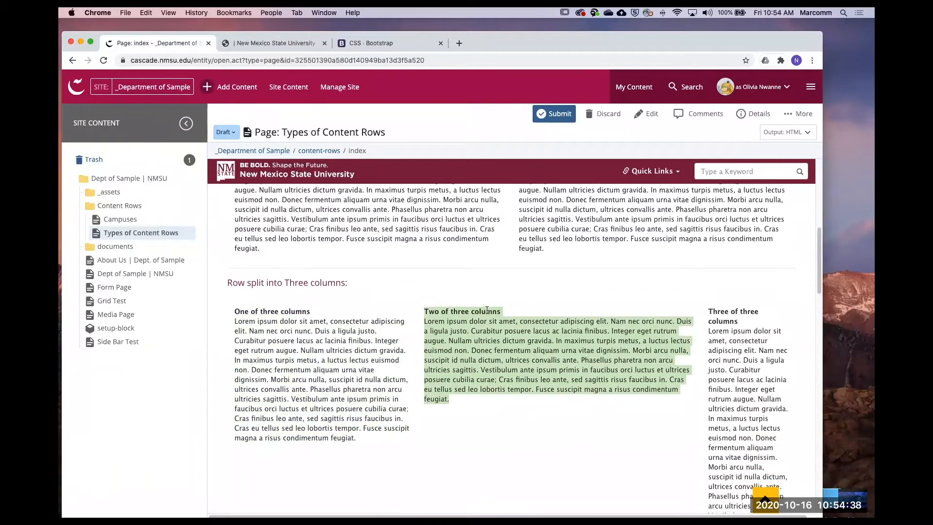
scroll(486, 311, down, 2)
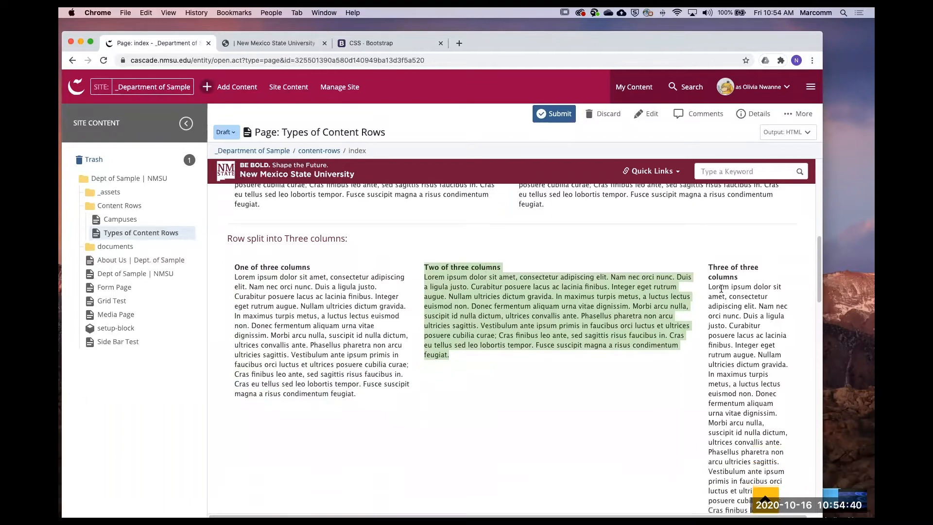
Highlight the third column's text and examine its full length against the other columns in the previewed three-column row.
scroll(765, 451, down, 8)
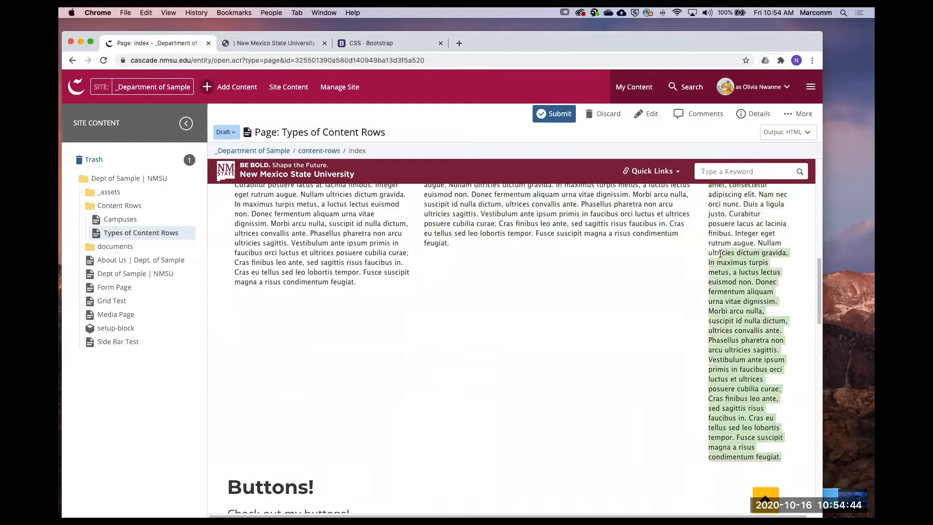
scroll(720, 378, up, 15)
scroll(717, 362, down, 1)
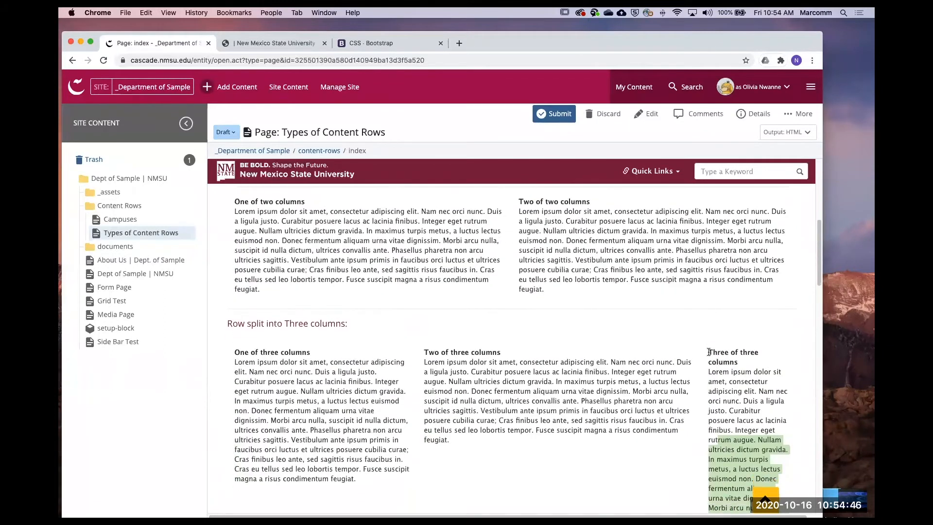
scroll(715, 362, down, 15)
scroll(722, 372, up, 5)
scroll(747, 270, down, 14)
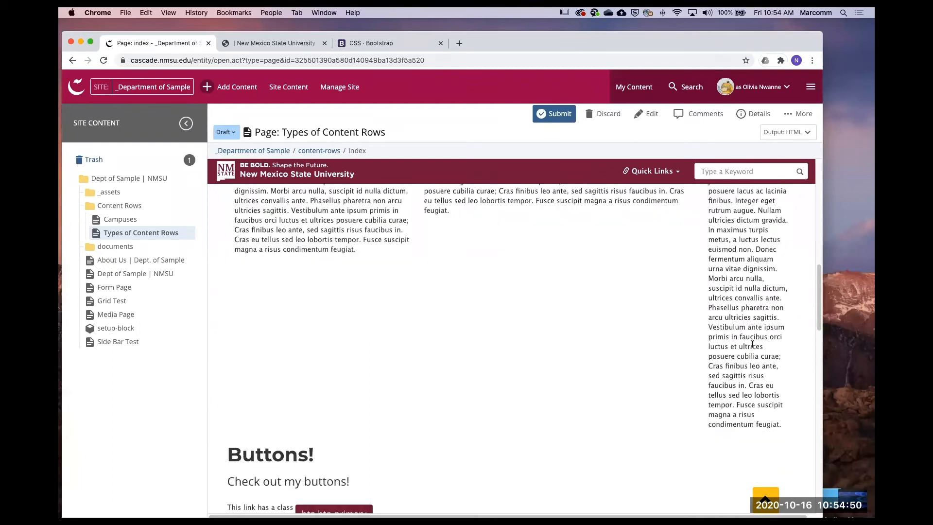
scroll(632, 316, up, 18)
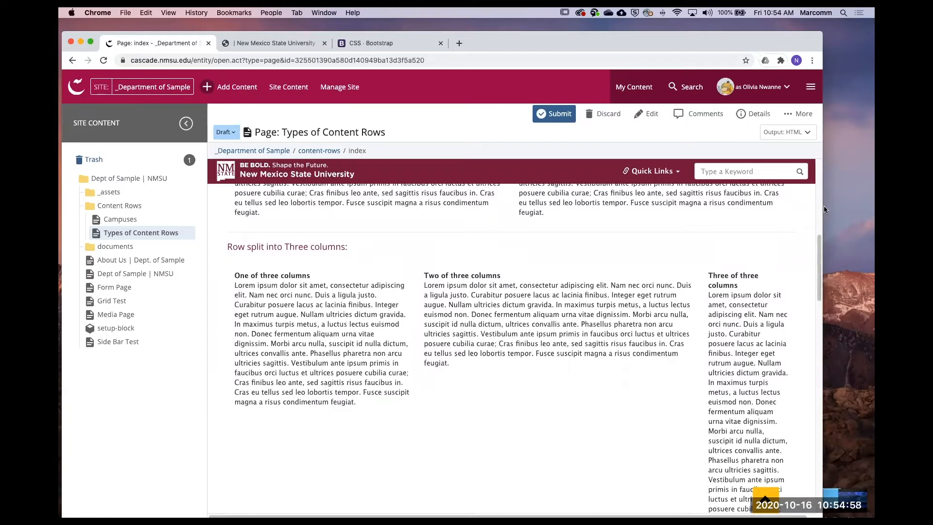
Widen the browser window and highlight the text across all three columns of the previewed row.
drag(825, 208, 871, 211)
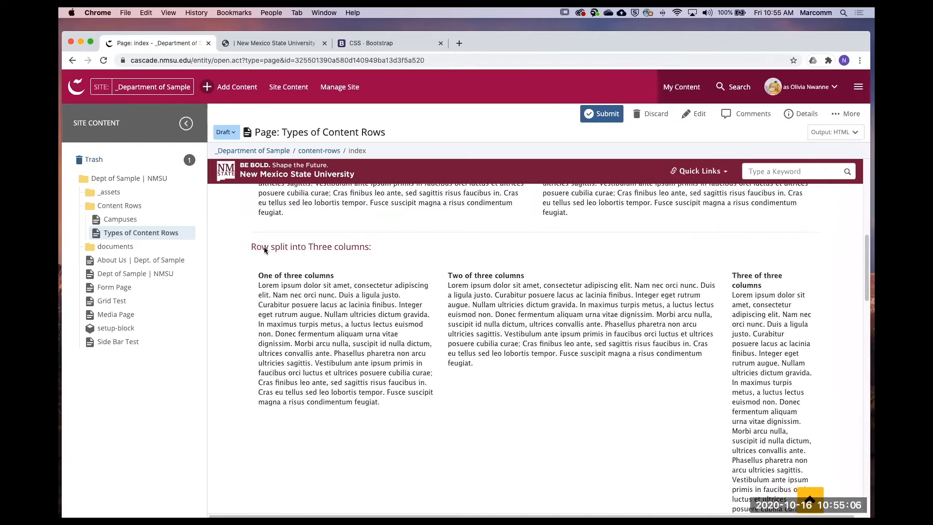
drag(260, 275, 700, 389)
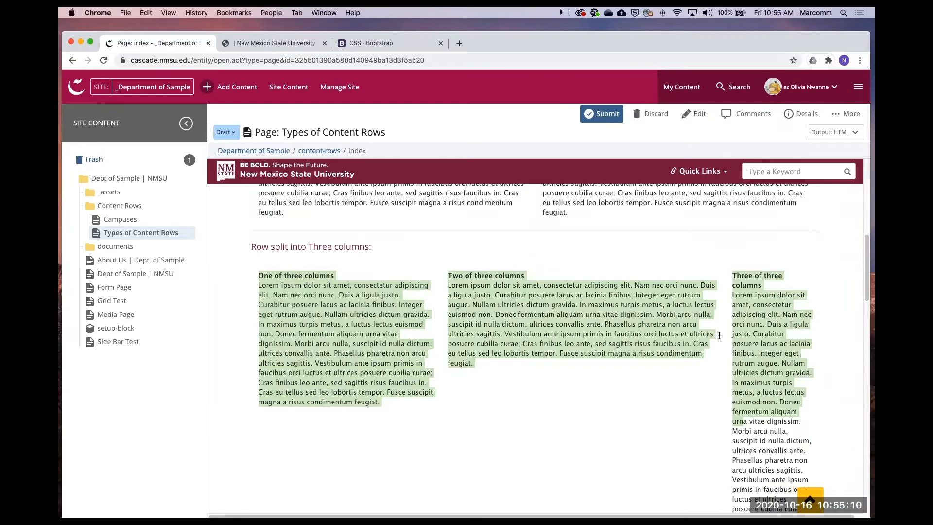
scroll(775, 410, down, 3)
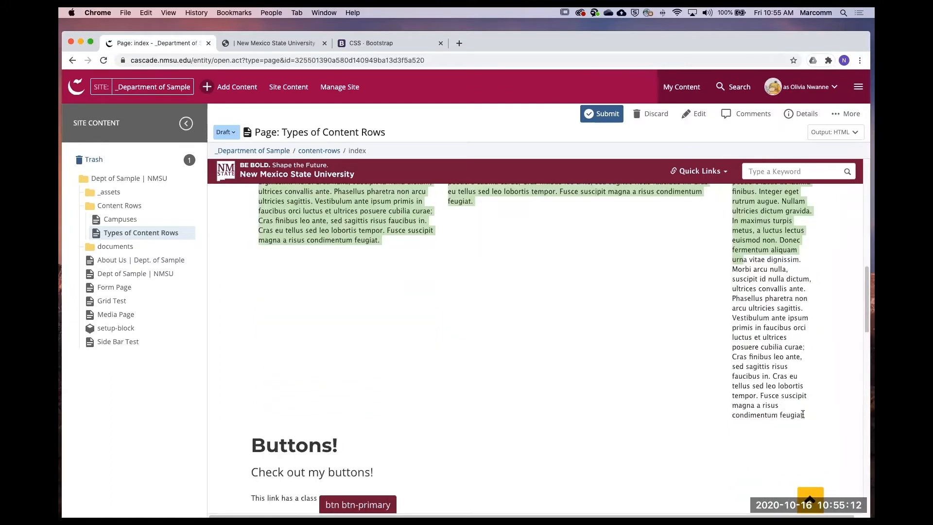
drag(806, 416, 731, 300)
click(724, 339)
scroll(459, 273, up, 1)
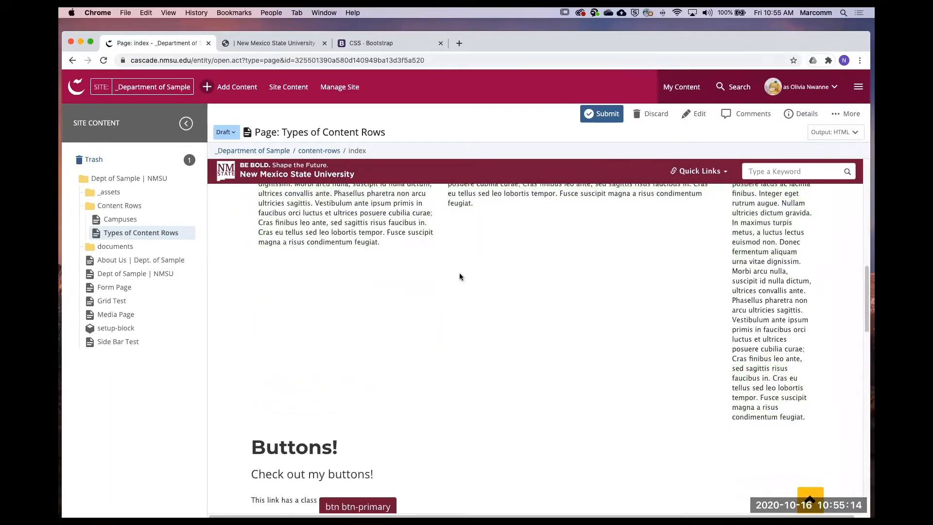
scroll(459, 276, up, 2)
drag(456, 271, 260, 201)
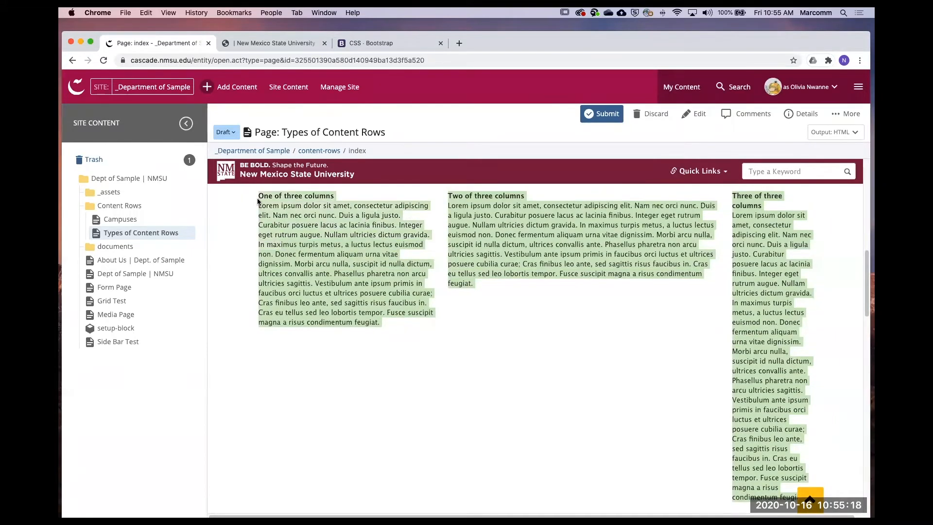
scroll(562, 312, up, 1)
scroll(593, 290, down, 2)
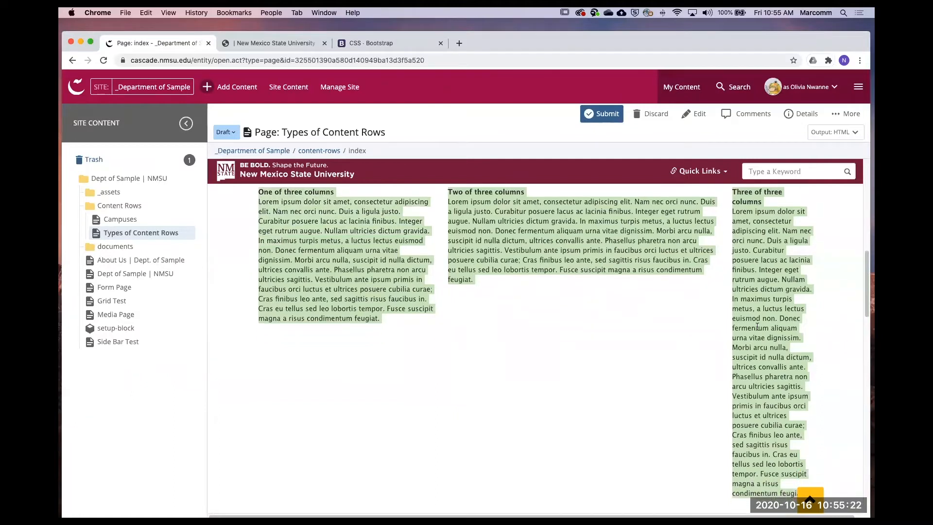
scroll(759, 327, up, 3)
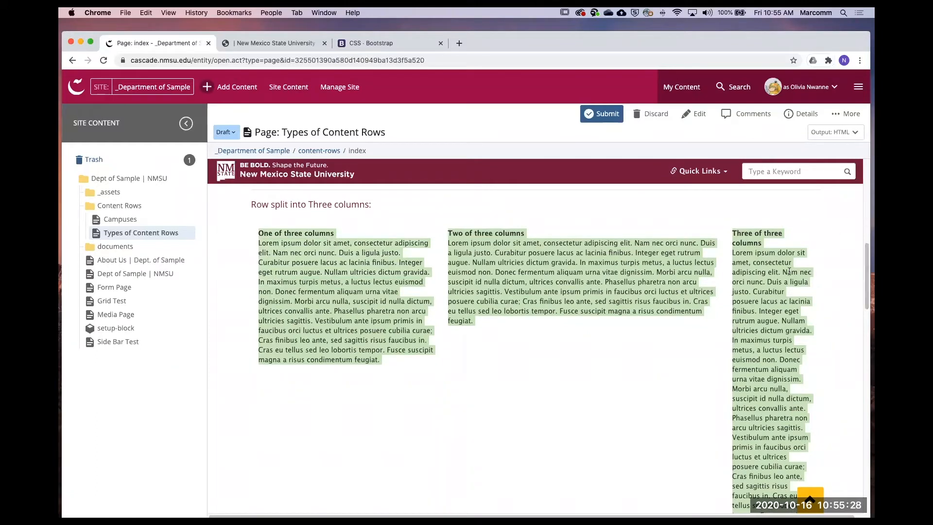
Narrow the browser window to about half width, examine the three-column row's responsive layout, and widen the window again.
drag(870, 212, 493, 243)
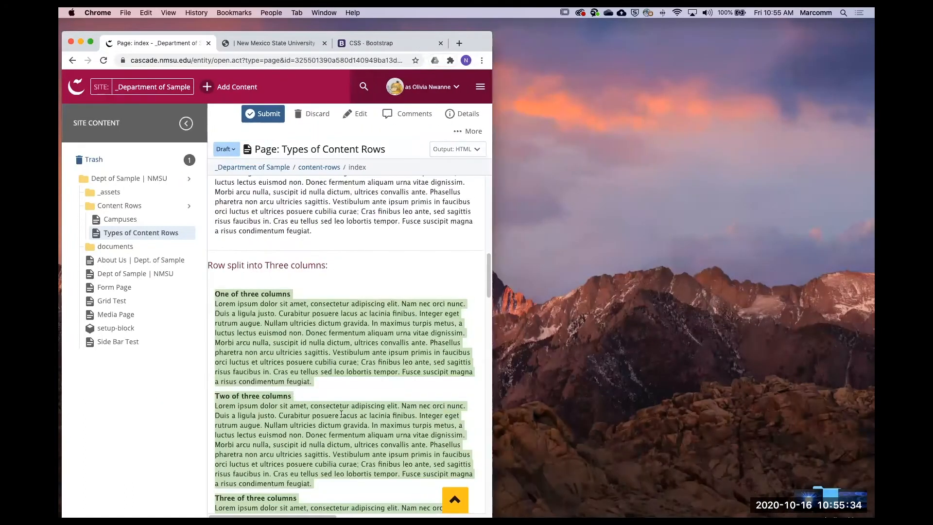
scroll(341, 414, down, 5)
scroll(340, 413, up, 1)
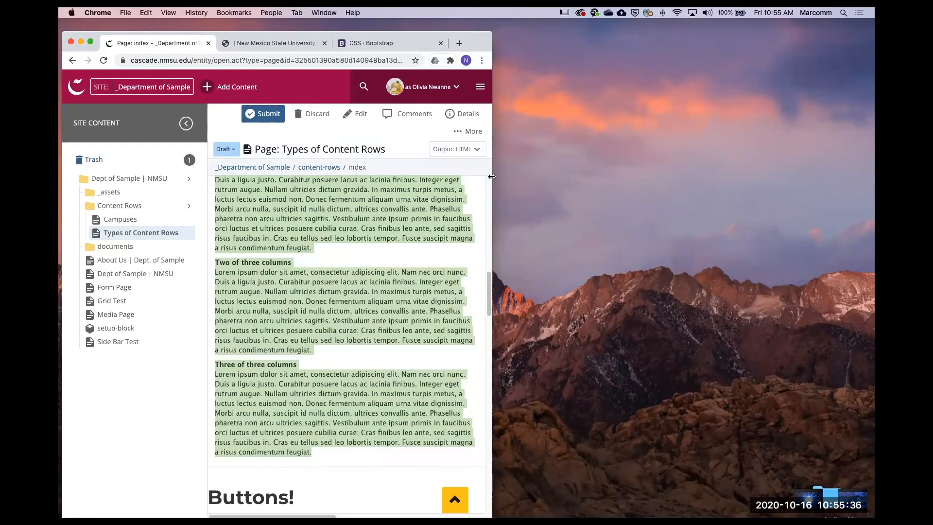
drag(492, 176, 848, 187)
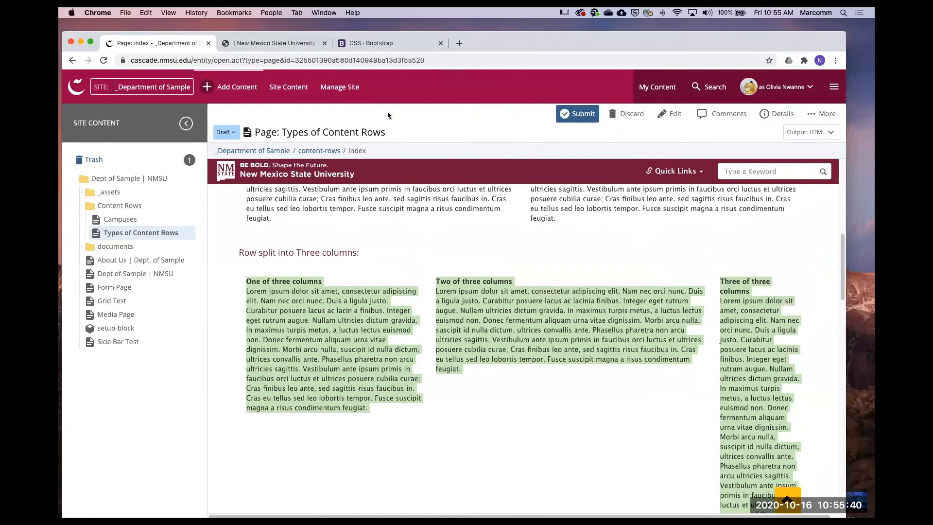
Open the Types of Content Rows page for editing and look over its first content row.
click(667, 116)
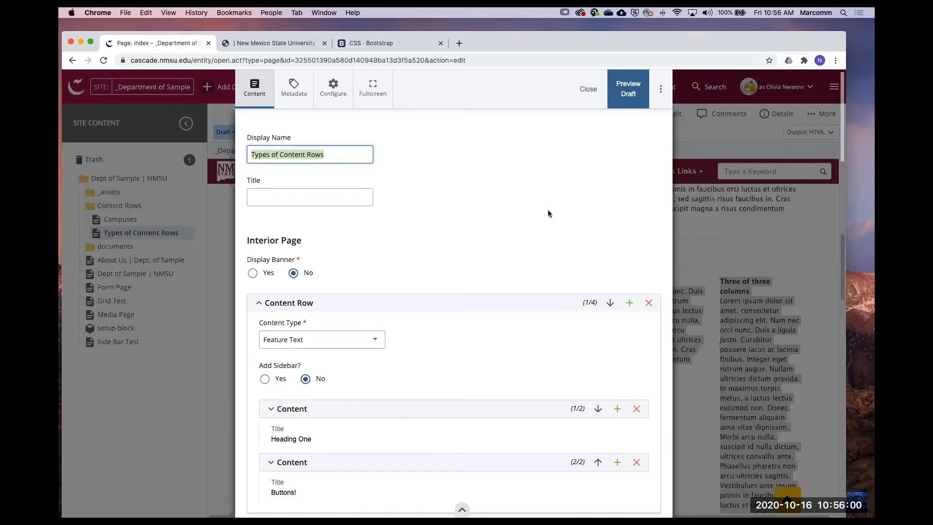
scroll(591, 217, down, 2)
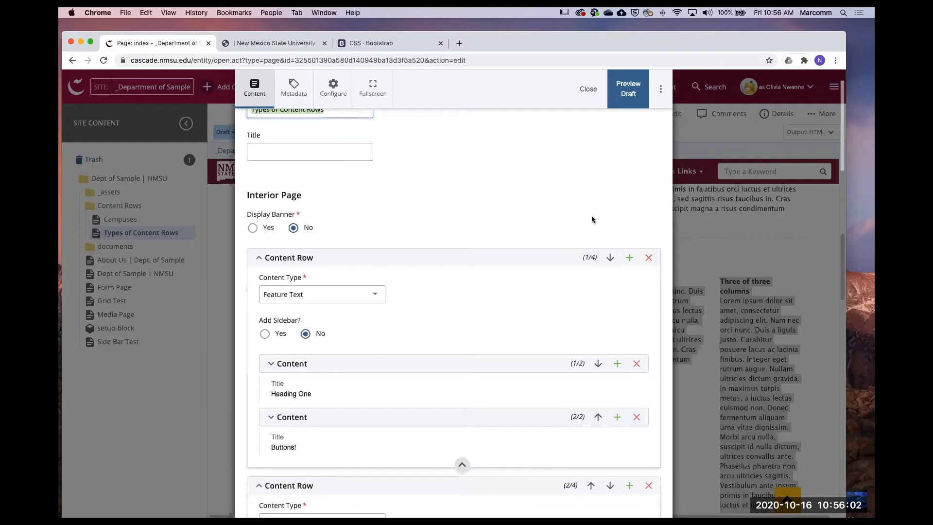
scroll(590, 216, down, 1)
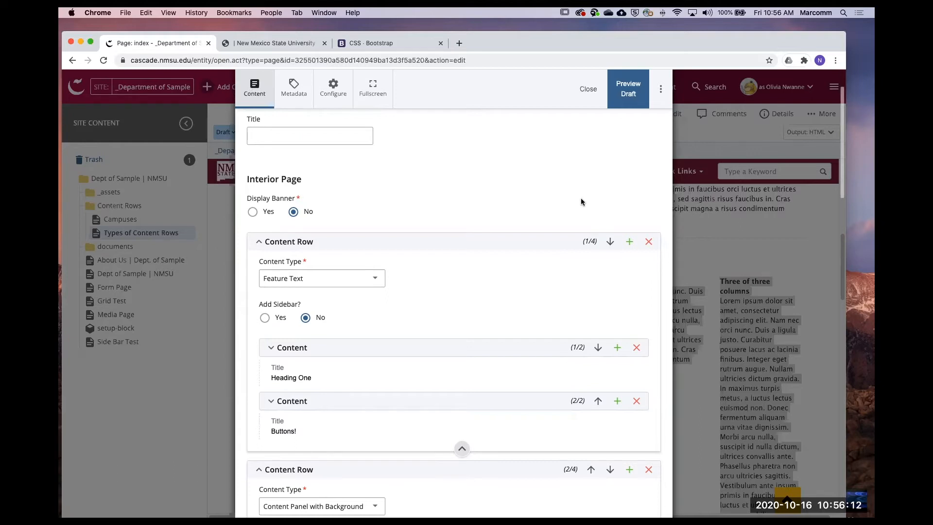
scroll(516, 307, down, 1)
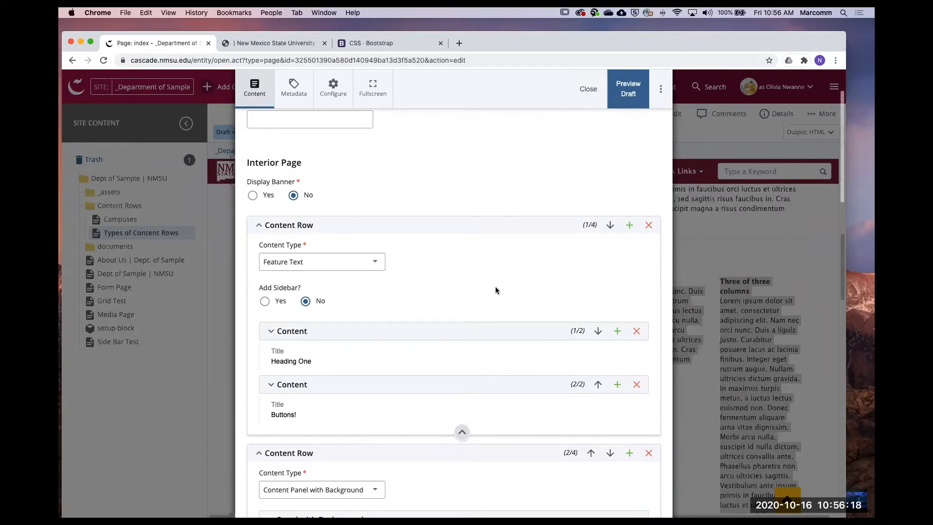
Switch to the Bootstrap CSS documentation and highlight the ".col-xs-12 .col-sm-6 .col-md-8" classes in the Mobile, tablet, desktop example.
click(353, 46)
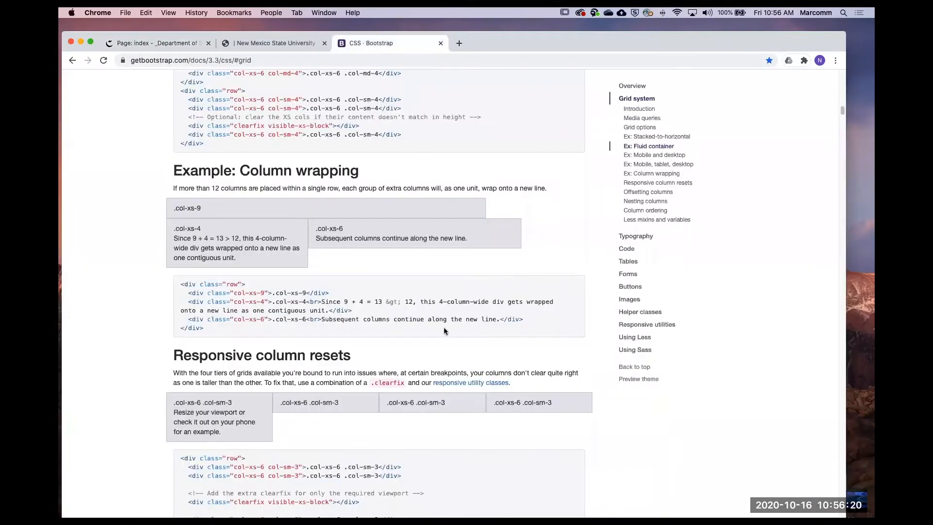
scroll(343, 323, up, 5)
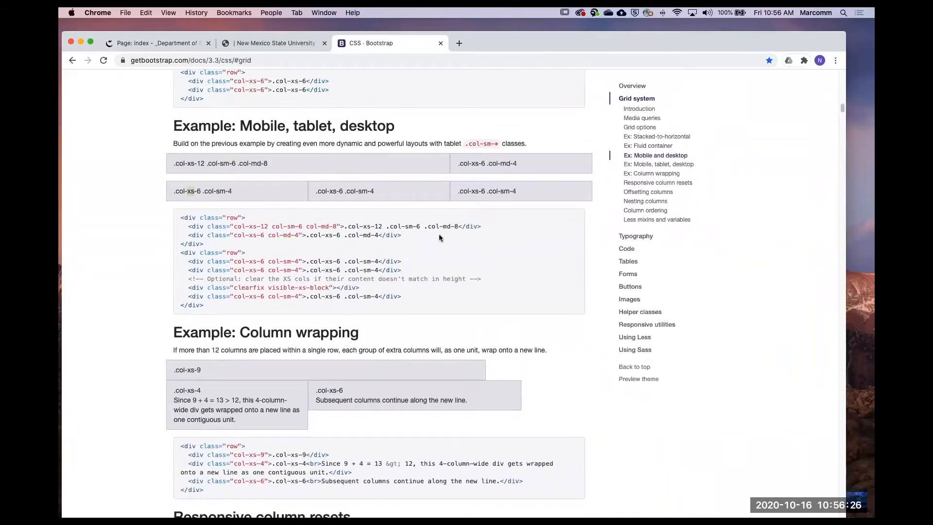
double_click(365, 226)
mouse_move(383, 223)
mouse_down()
mouse_move(344, 225)
mouse_move(399, 230)
mouse_up()
click(406, 226)
drag(457, 224, 347, 226)
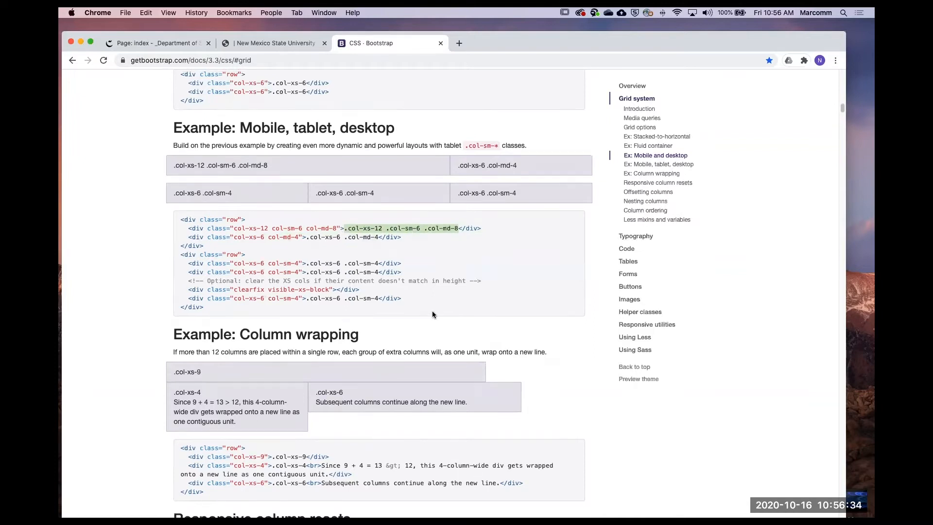
Review the remaining grid examples back up to the start of the Bootstrap CSS page and highlight its web address.
scroll(432, 311, up, 3)
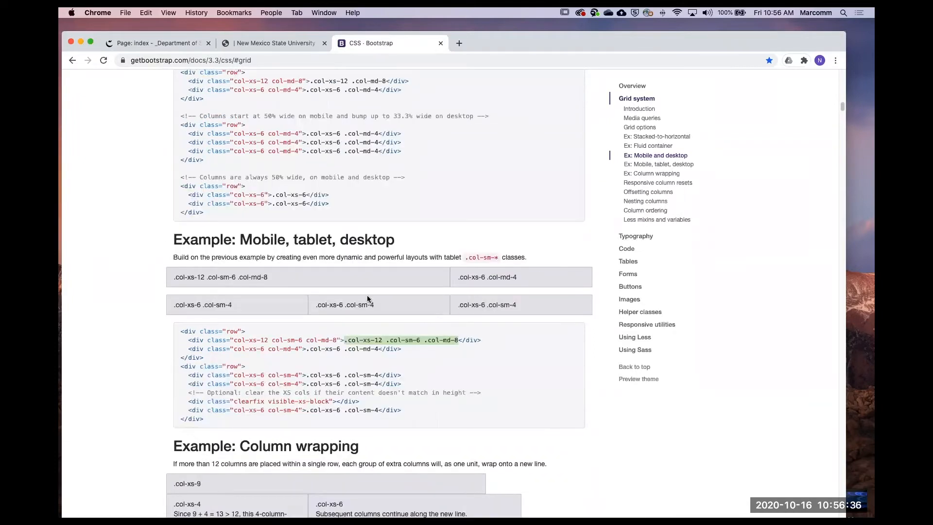
scroll(370, 331, up, 8)
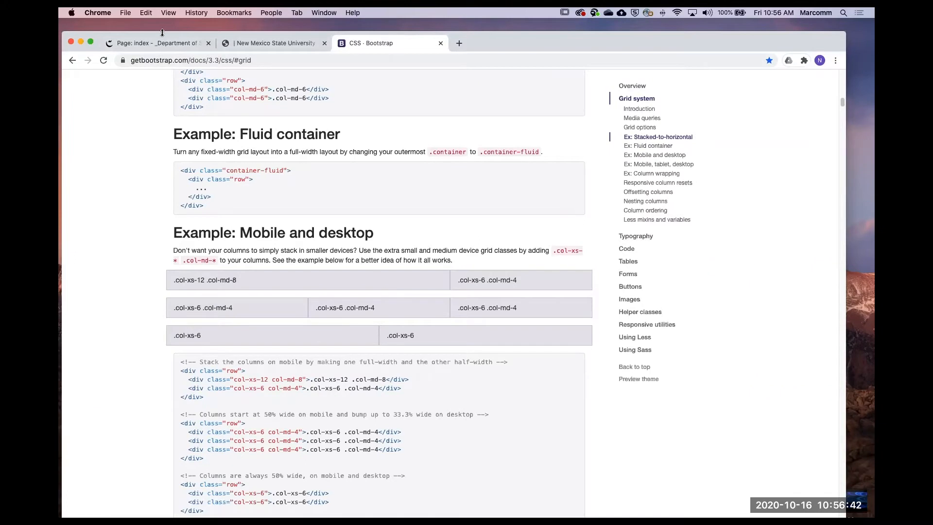
scroll(351, 277, up, 20)
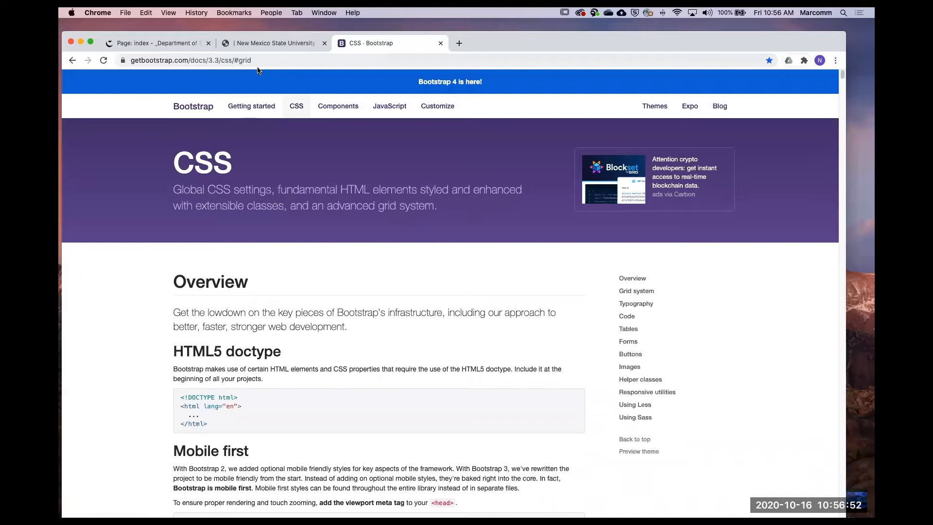
click(275, 62)
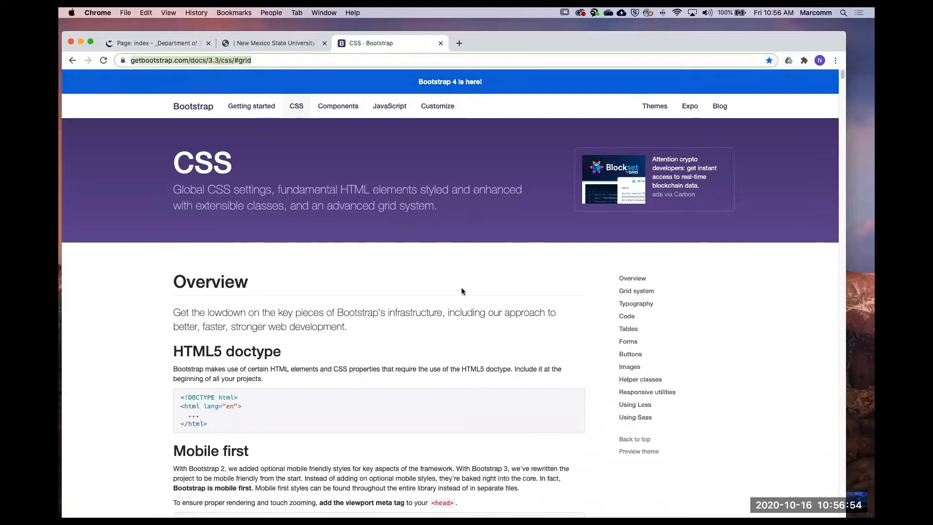
Return to the Cascade page editor, expand the Heading One content block, and review its column text.
click(171, 43)
scroll(559, 341, down, 4)
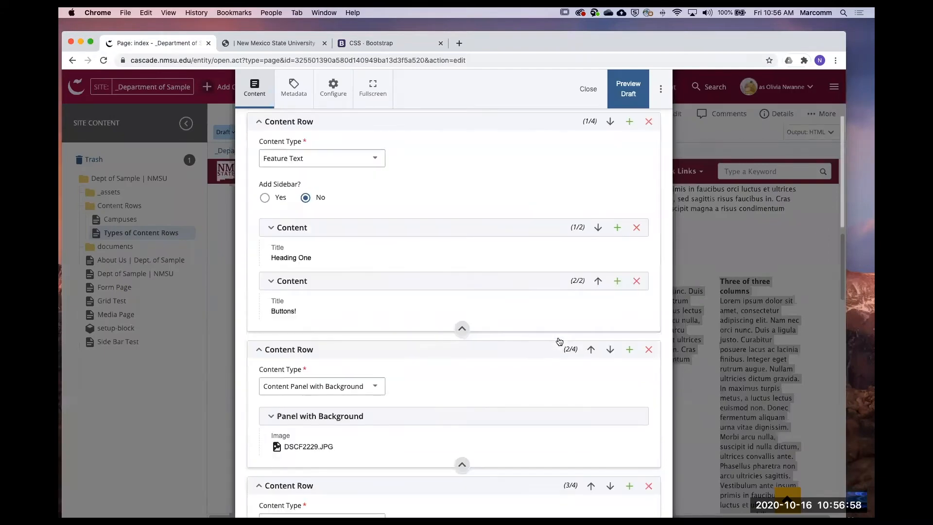
click(434, 254)
scroll(504, 288, down, 2)
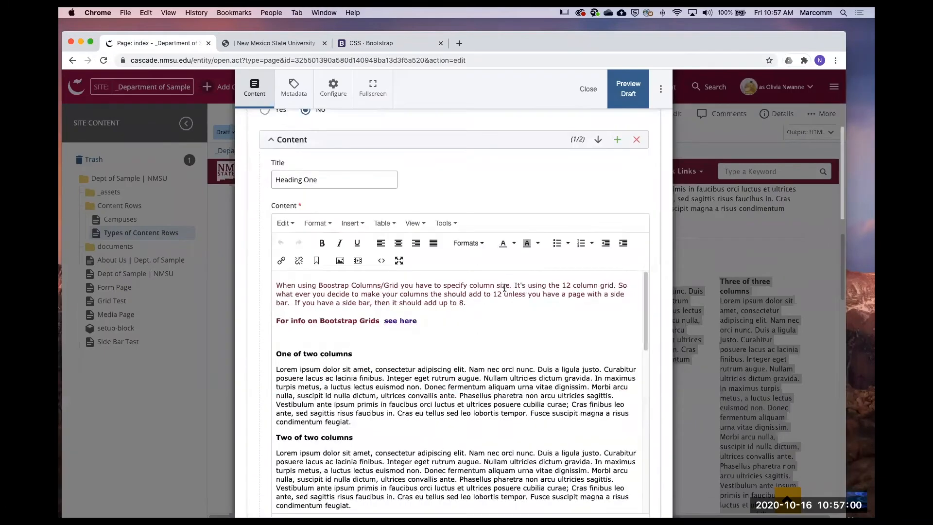
scroll(505, 288, down, 1)
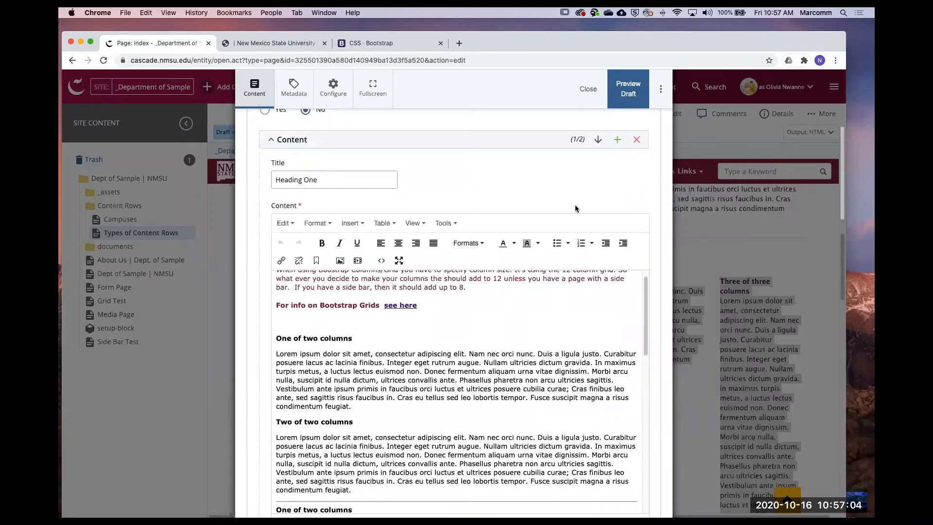
scroll(568, 186, down, 1)
scroll(586, 387, down, 3)
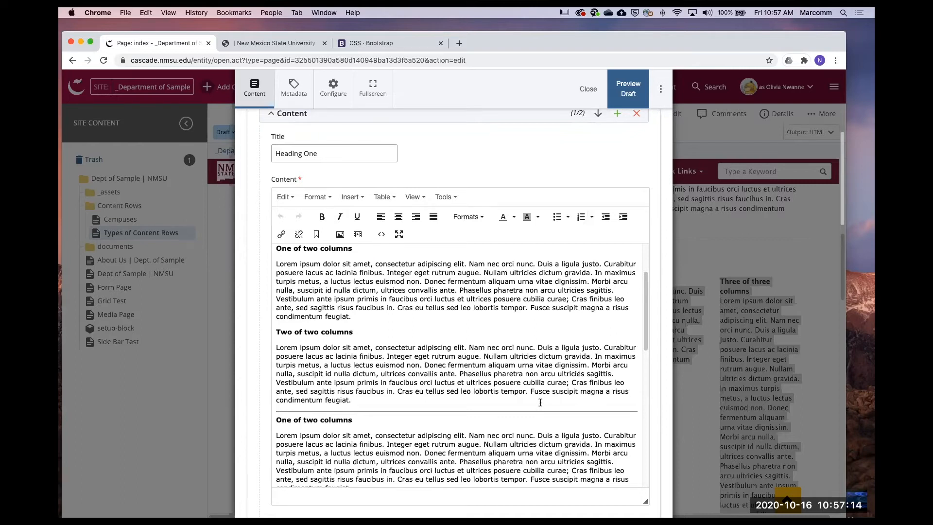
scroll(538, 404, down, 1)
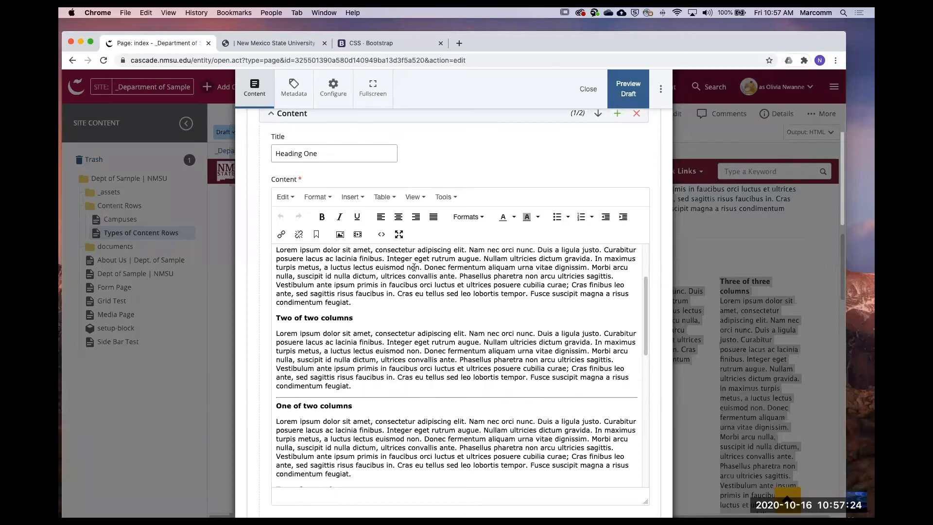
In the Heading One source code, set all three columns of the three-column row to col-sm-3 and preview the draft.
click(382, 234)
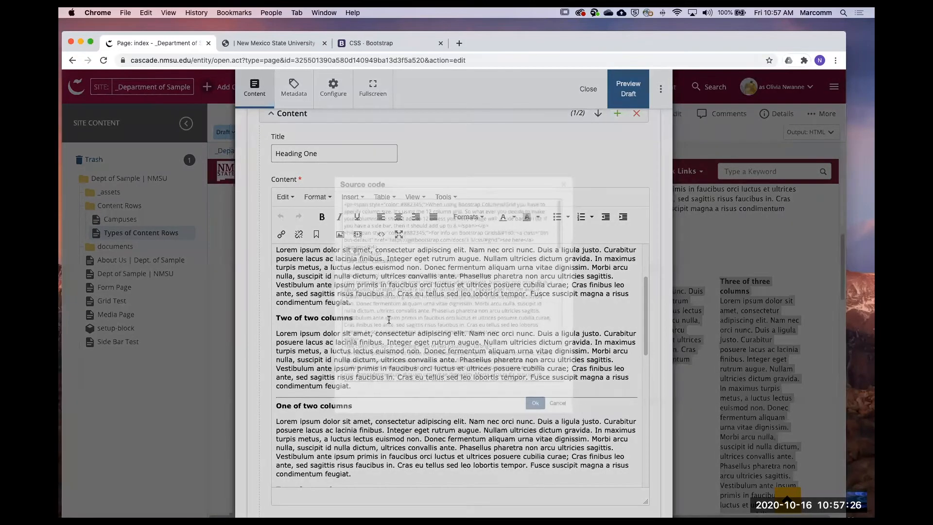
scroll(397, 333, down, 10)
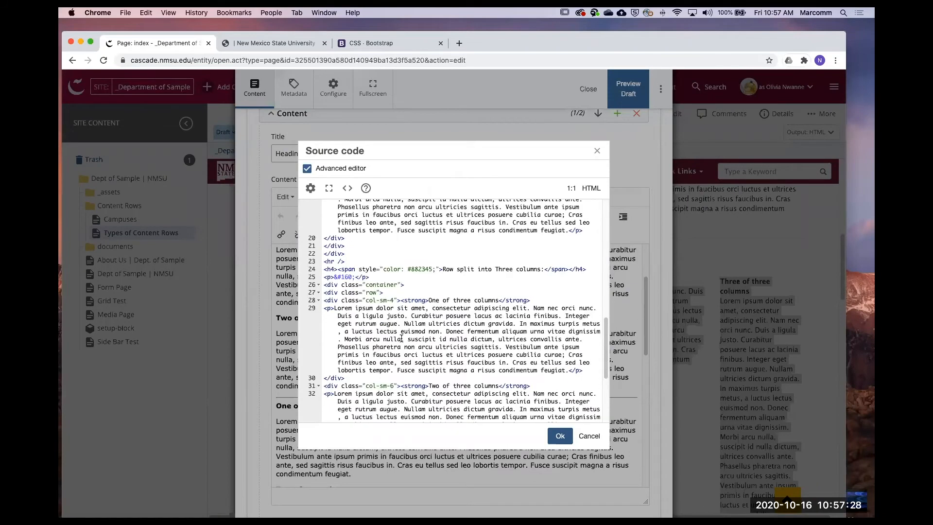
scroll(402, 339, down, 4)
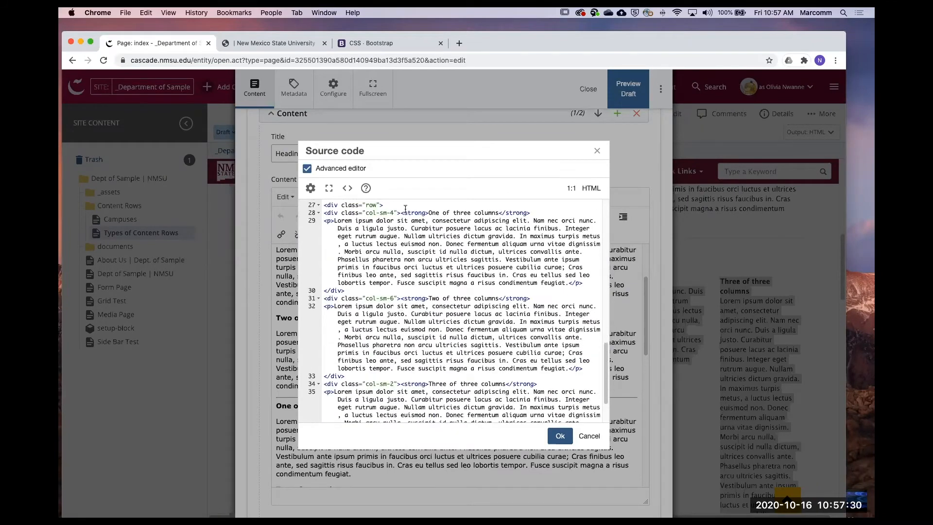
click(393, 212)
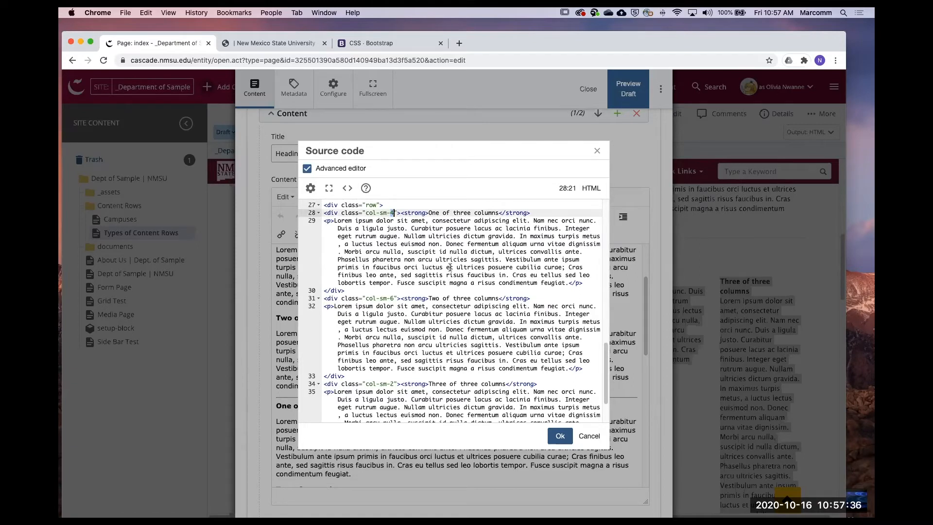
click(391, 298)
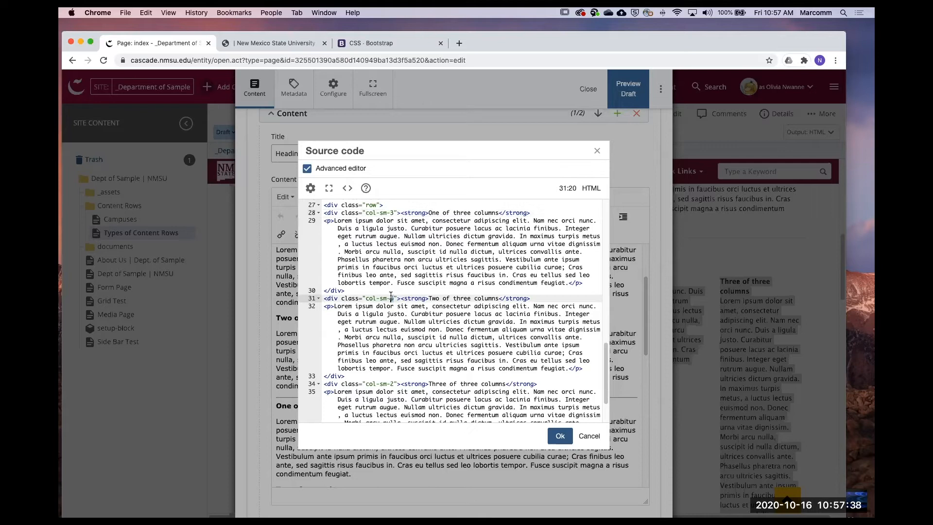
click(394, 384)
key(BackSpace)
text(3)
click(559, 434)
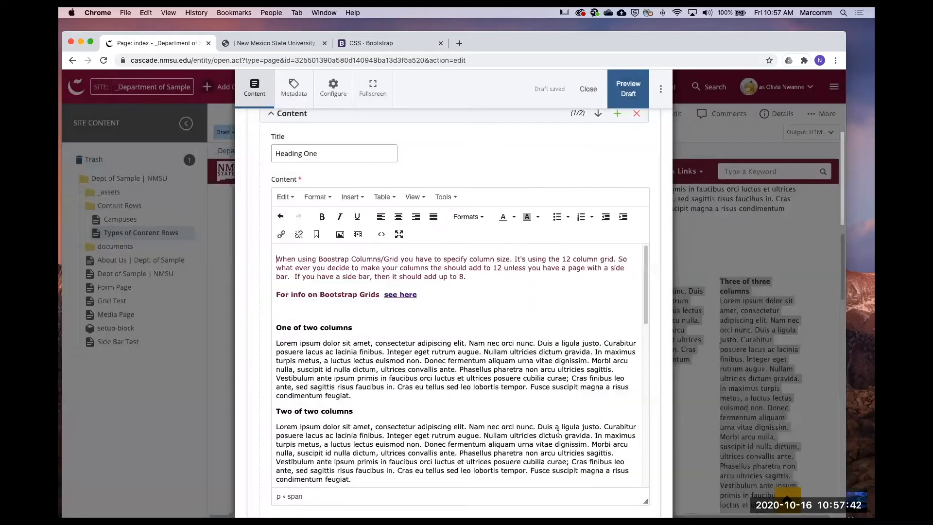
click(616, 93)
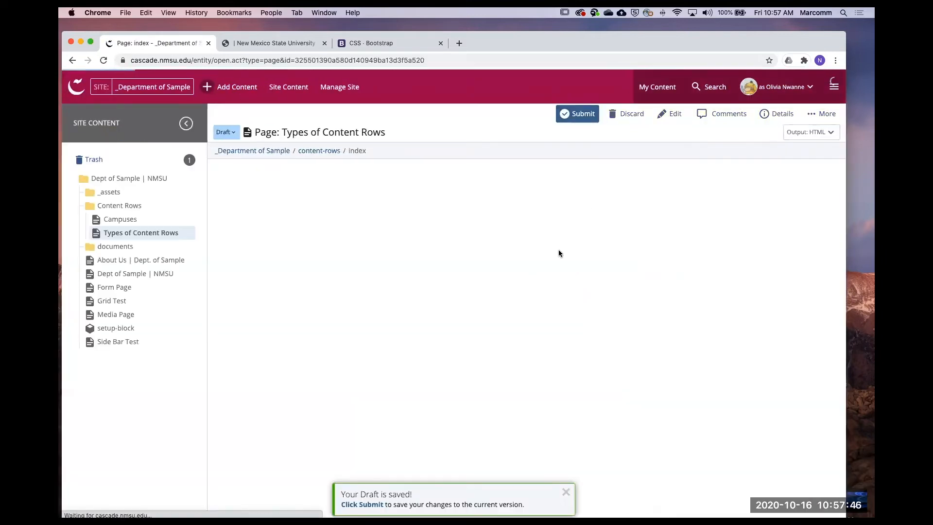
Examine the row split into three columns in the draft preview, highlighting the first and second columns' text.
scroll(559, 247, down, 5)
scroll(560, 249, down, 3)
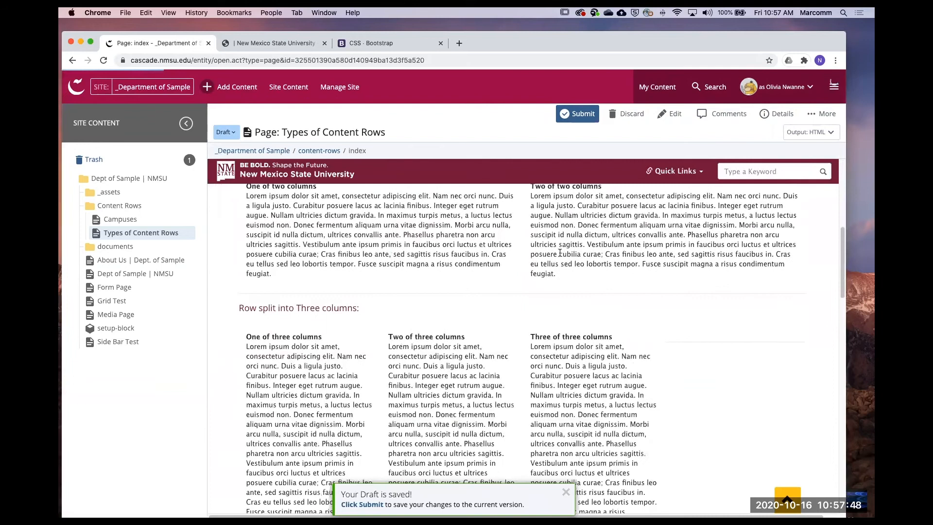
scroll(742, 305, down, 2)
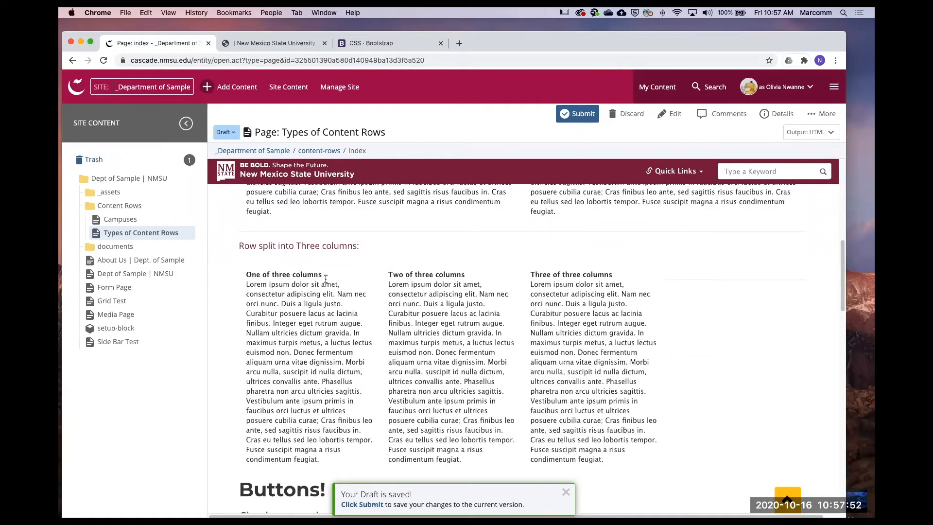
scroll(707, 277, down, 1)
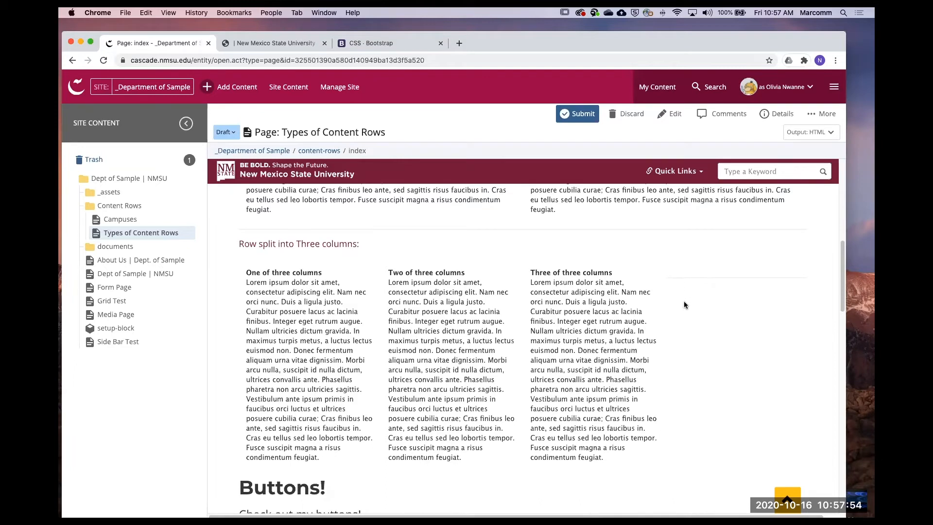
scroll(464, 332, up, 5)
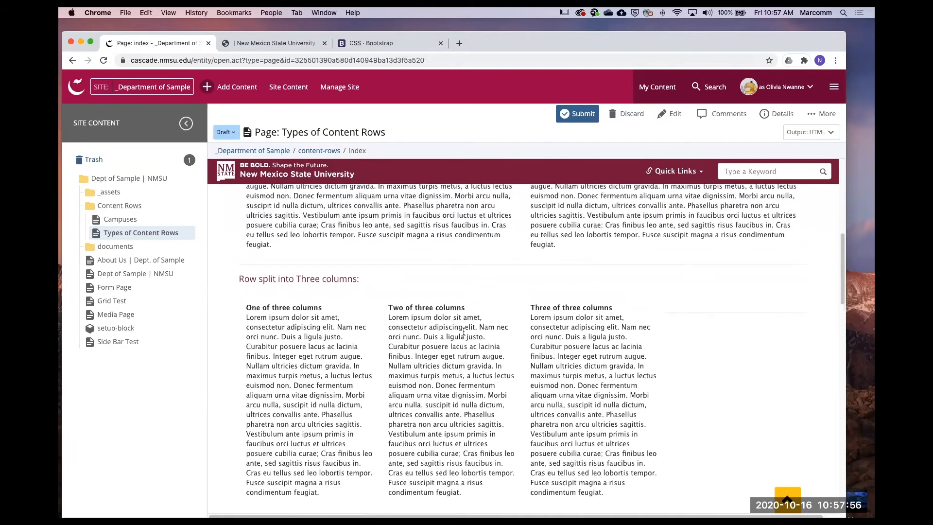
scroll(464, 331, down, 4)
drag(243, 307, 348, 479)
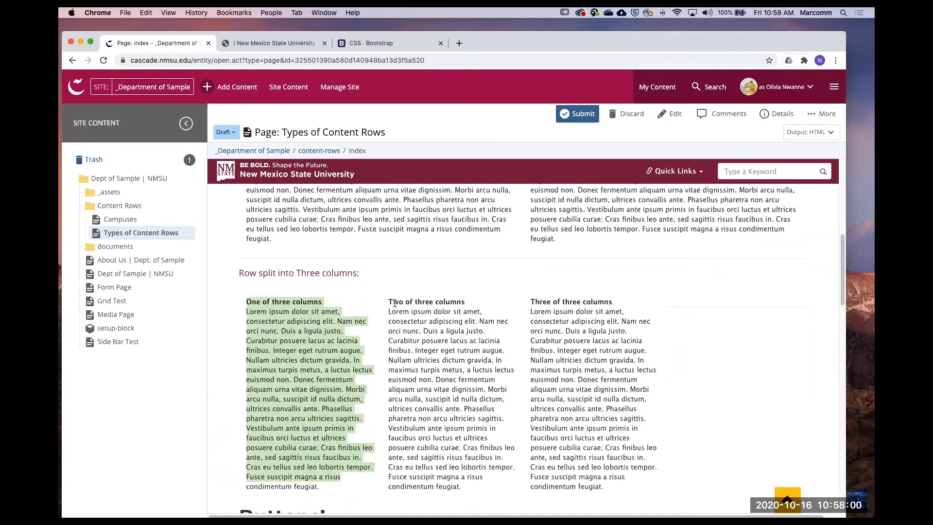
drag(392, 301, 469, 457)
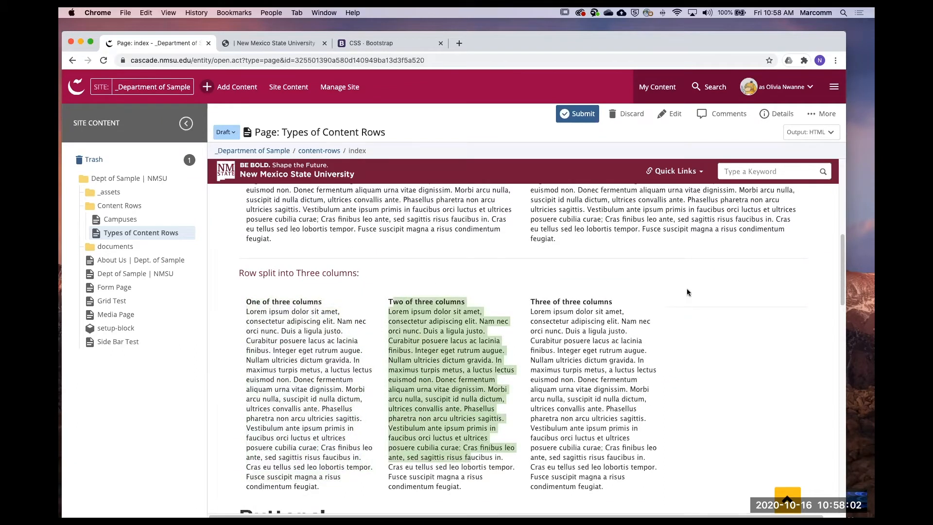
Highlight all three columns together and compare the row's width with the content above and below it.
scroll(687, 292, down, 1)
scroll(702, 281, down, 1)
scroll(719, 300, down, 5)
scroll(501, 323, up, 6)
drag(605, 484, 235, 286)
scroll(624, 276, up, 2)
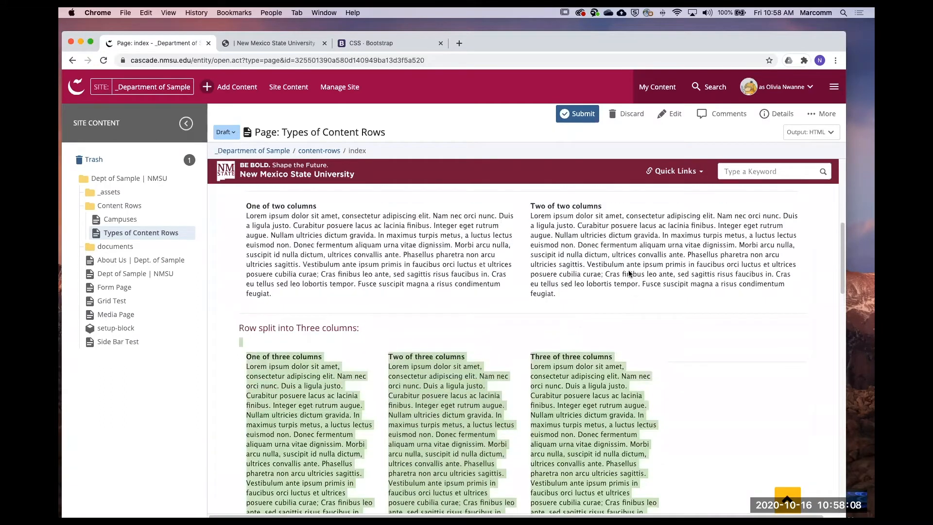
scroll(579, 331, down, 8)
scroll(658, 209, up, 1)
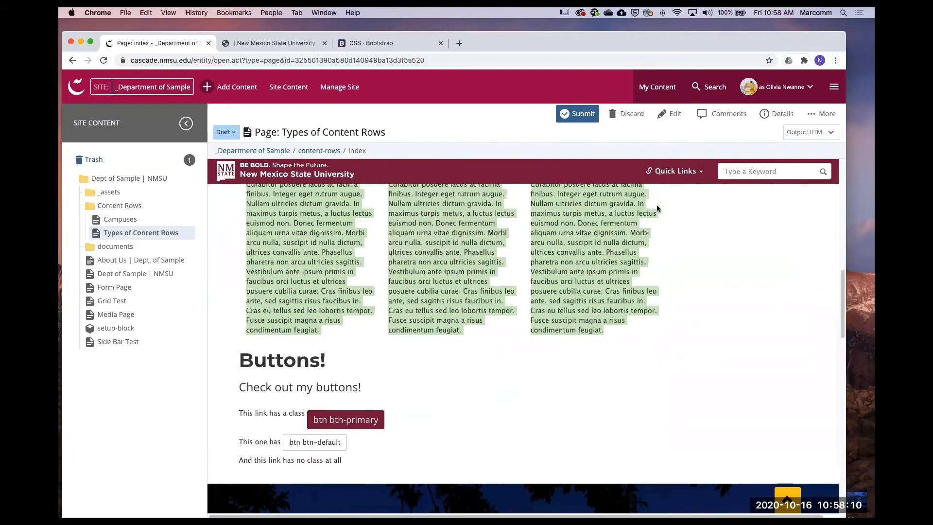
scroll(657, 209, up, 3)
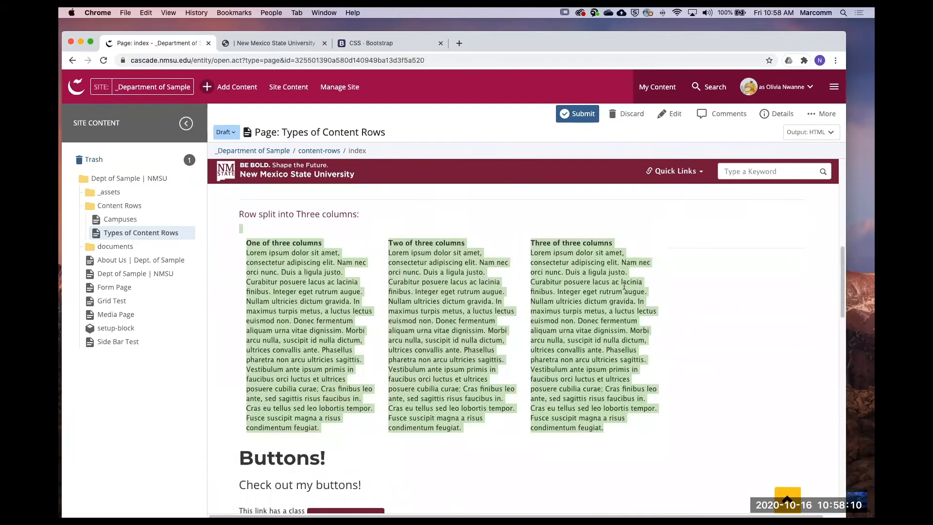
Reopen the Types of Content Rows page for editing and expand the Heading One content block.
click(676, 116)
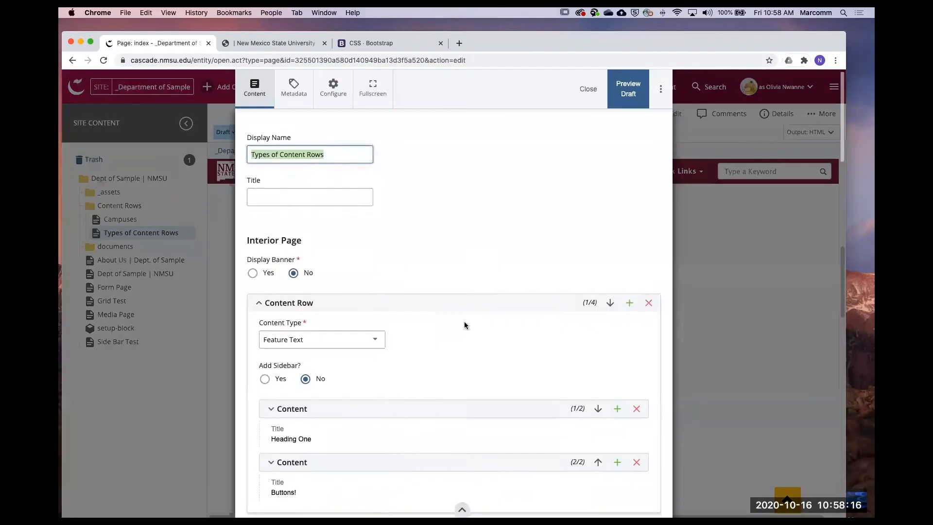
scroll(465, 321, down, 1)
click(396, 382)
scroll(503, 266, down, 3)
scroll(552, 257, down, 4)
scroll(317, 311, down, 1)
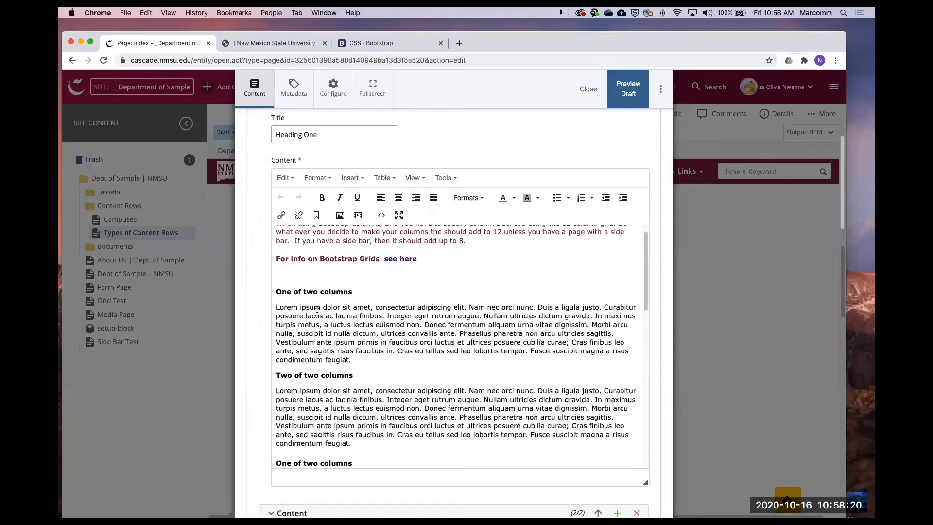
scroll(317, 311, down, 1)
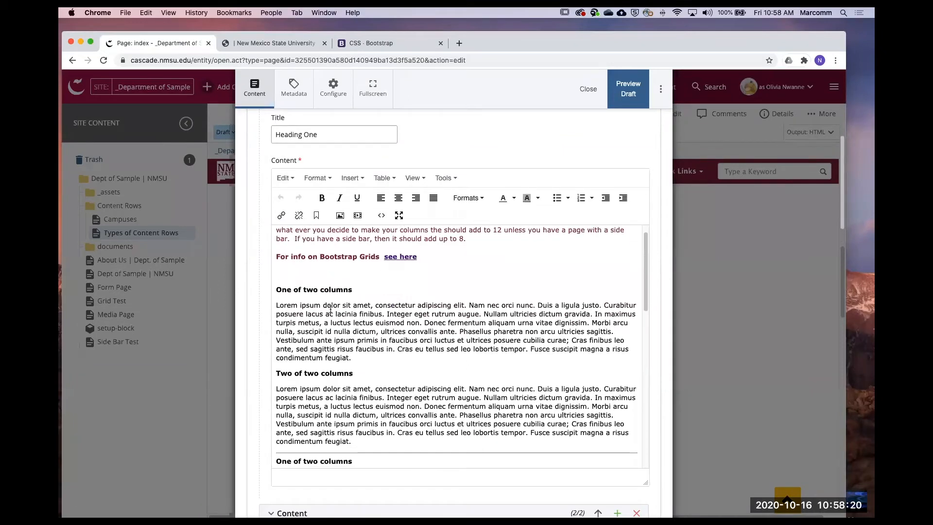
Switch to the Bootstrap CSS documentation and highlight "md" in the first col-md-1 cell of the Stacked-to-horizontal example.
click(348, 49)
scroll(384, 381, down, 9)
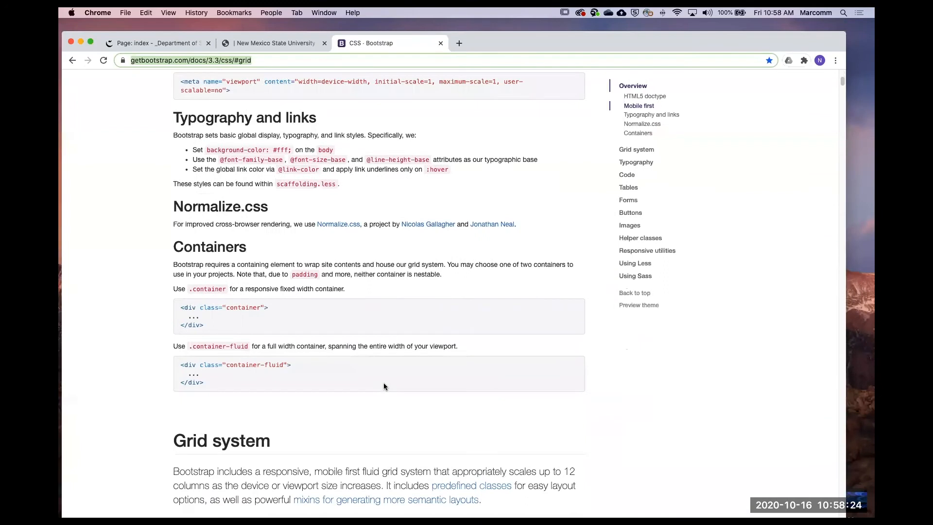
scroll(383, 387, down, 10)
scroll(205, 339, up, 3)
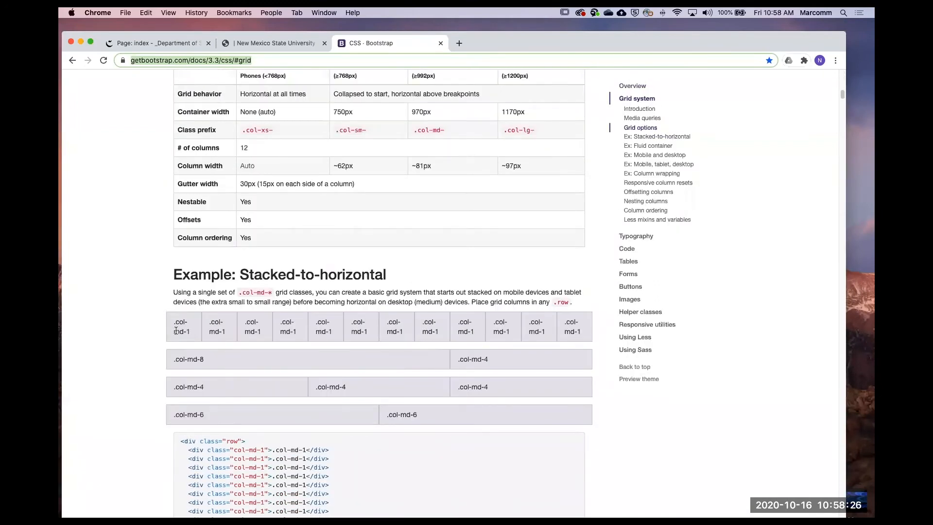
click(177, 332)
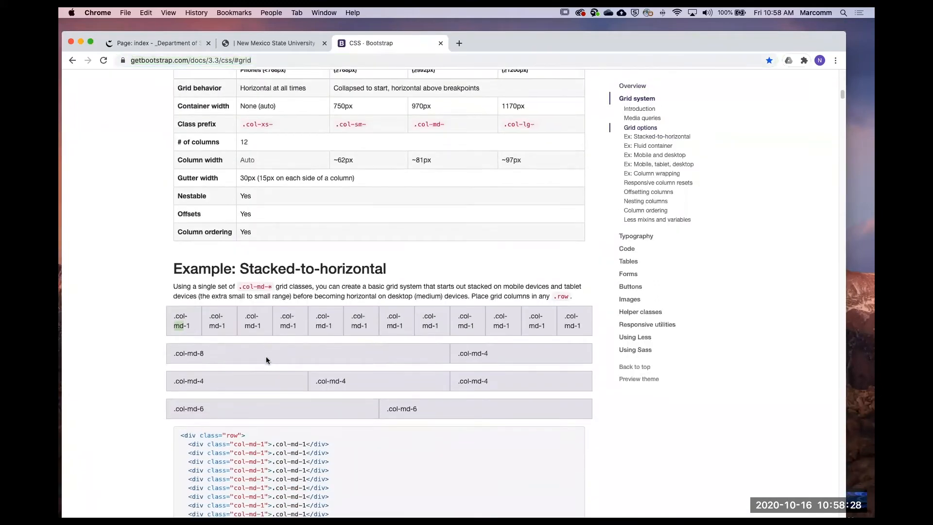
scroll(178, 334, down, 1)
click(249, 42)
Return to the Cascade page editor and auto-format the Heading One source code, locating the three-column row.
click(147, 42)
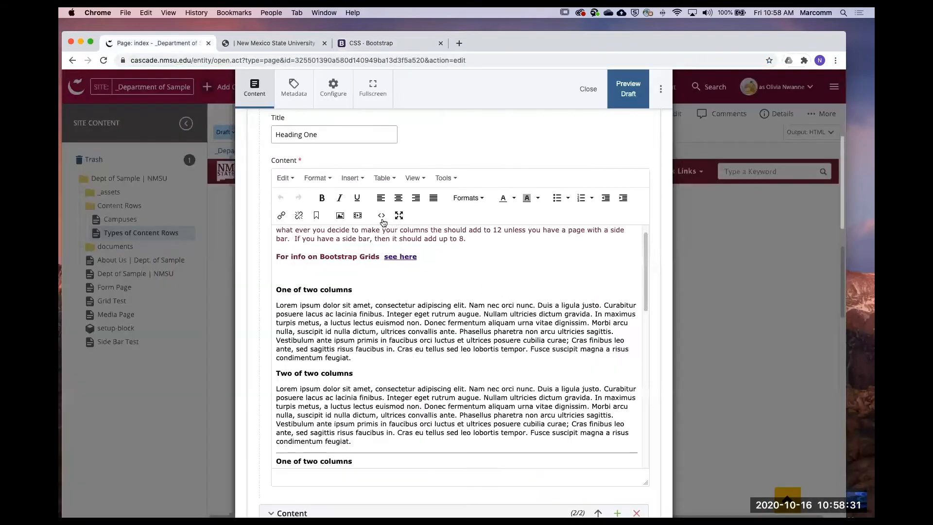
click(382, 218)
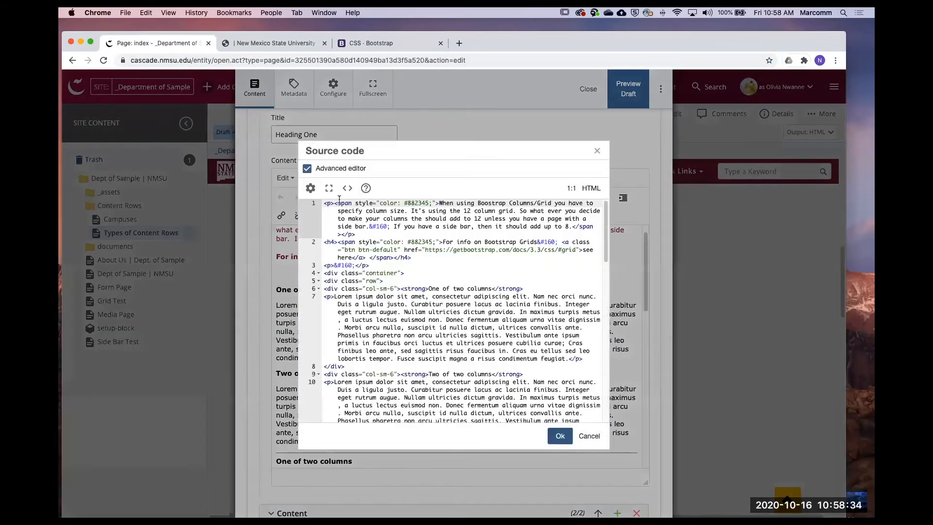
click(348, 189)
scroll(437, 267, down, 3)
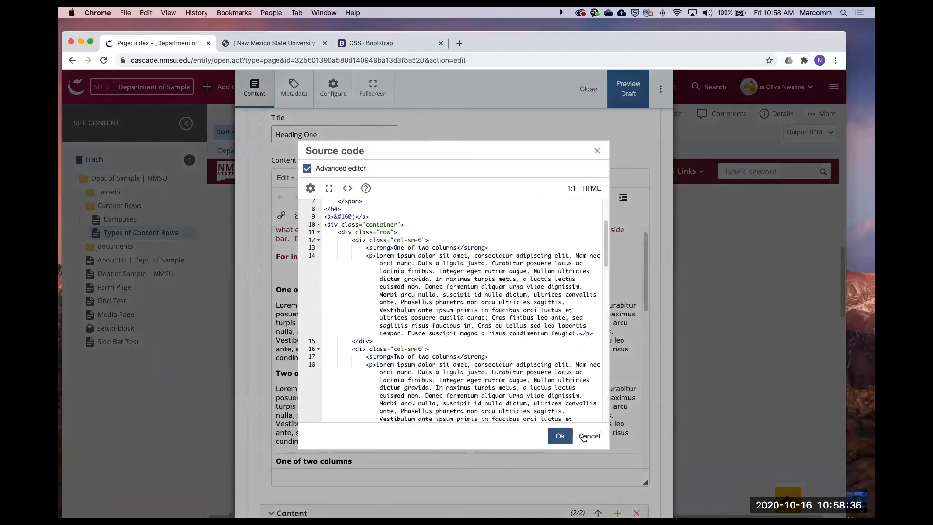
scroll(485, 298, down, 15)
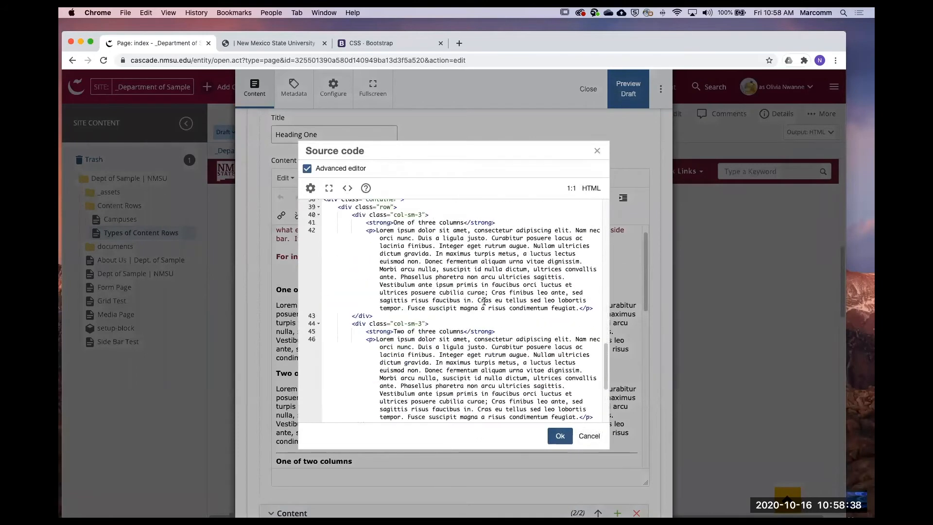
scroll(484, 317, up, 6)
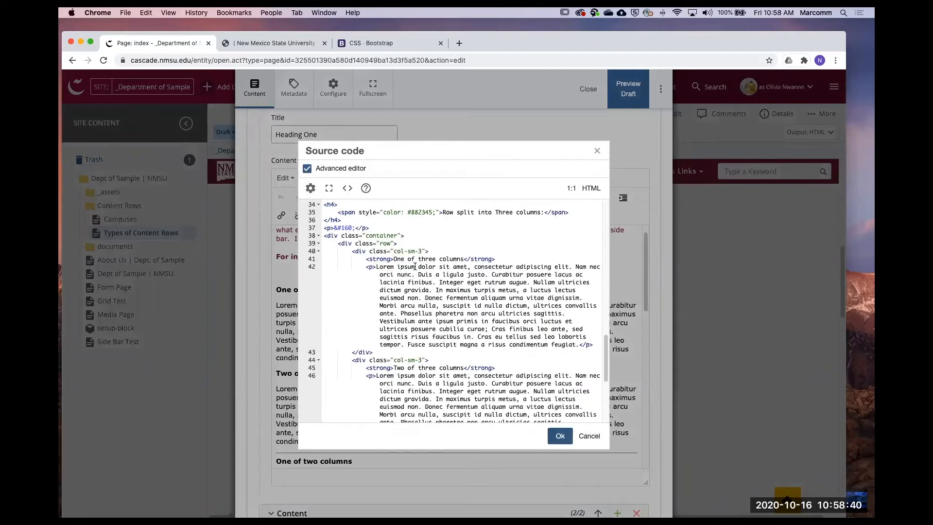
Change the class of the first and second of the three columns to col-lg-4.
double_click(410, 251)
text(lg)
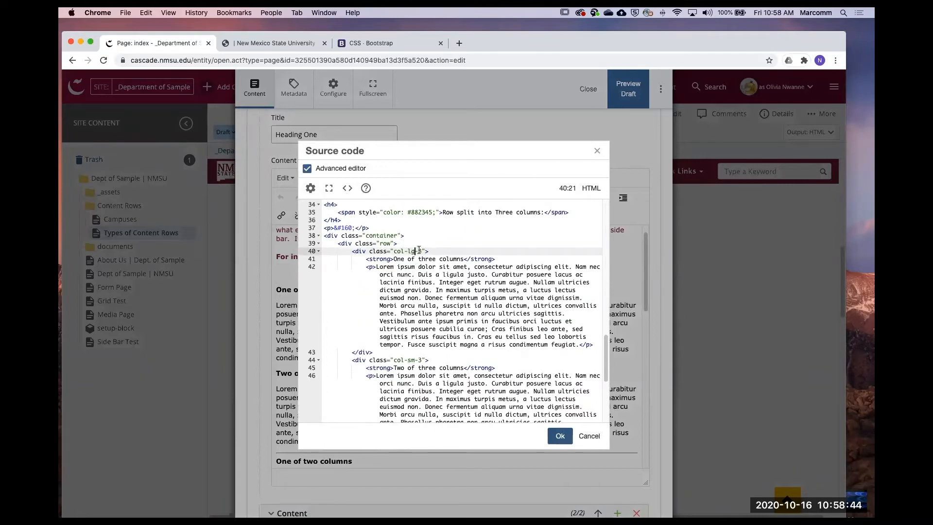
double_click(420, 251)
text(4)
scroll(413, 317, down, 1)
double_click(420, 331)
text(4)
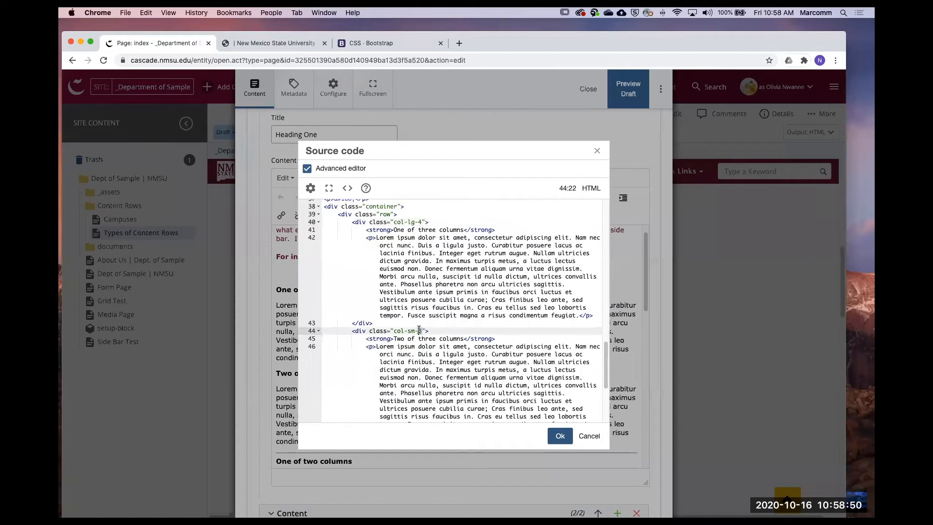
click(411, 331)
text(lg)
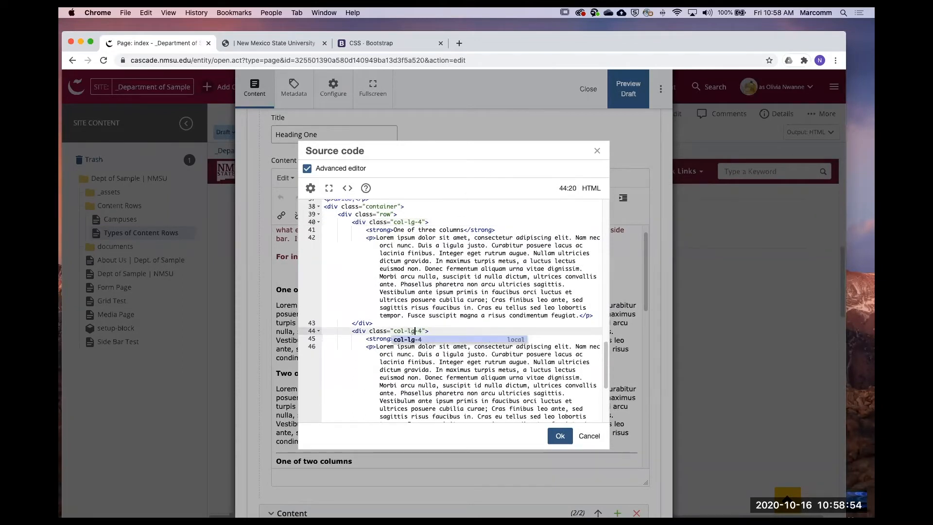
Change the class of the third of the three columns to col-lg-4.
scroll(416, 384, down, 2)
double_click(410, 382)
text(l)
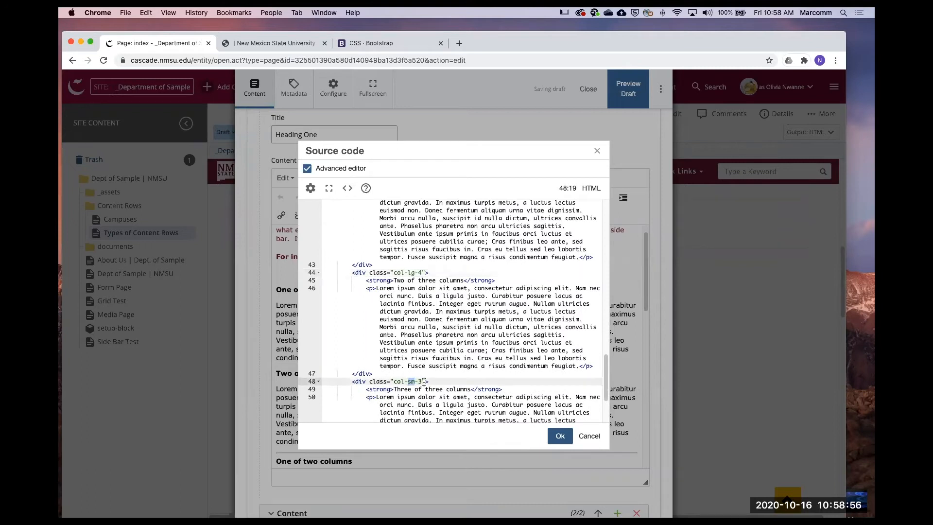
double_click(419, 381)
text(4)
Add the class col-sm-6 after col-lg-4 on the first and second of the three columns.
scroll(431, 351, up, 5)
click(428, 310)
text(col-sm)
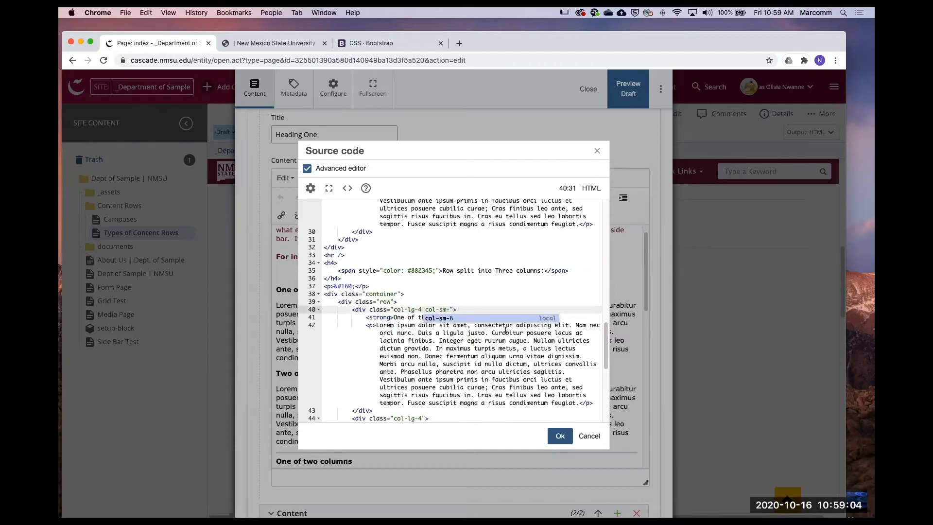
text(-6)
scroll(431, 352, down, 2)
click(422, 360)
text(col-s)
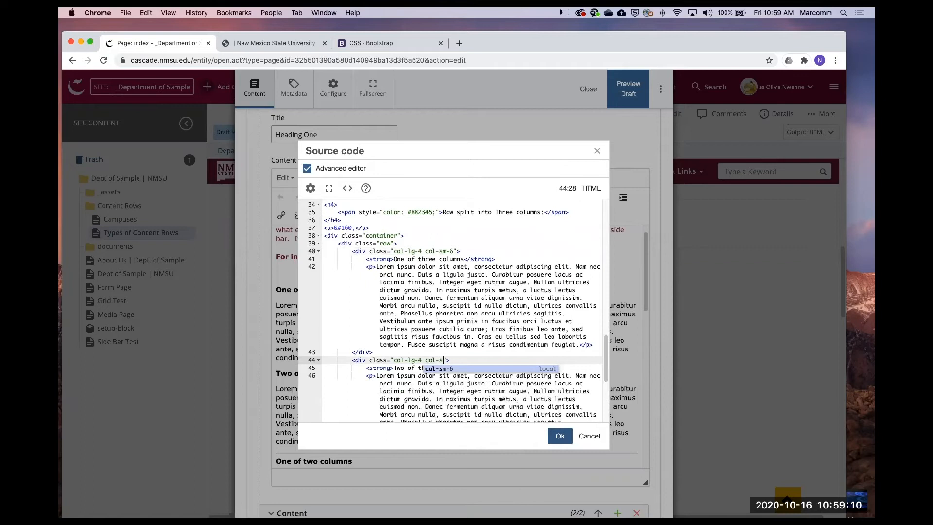
text(m-6)
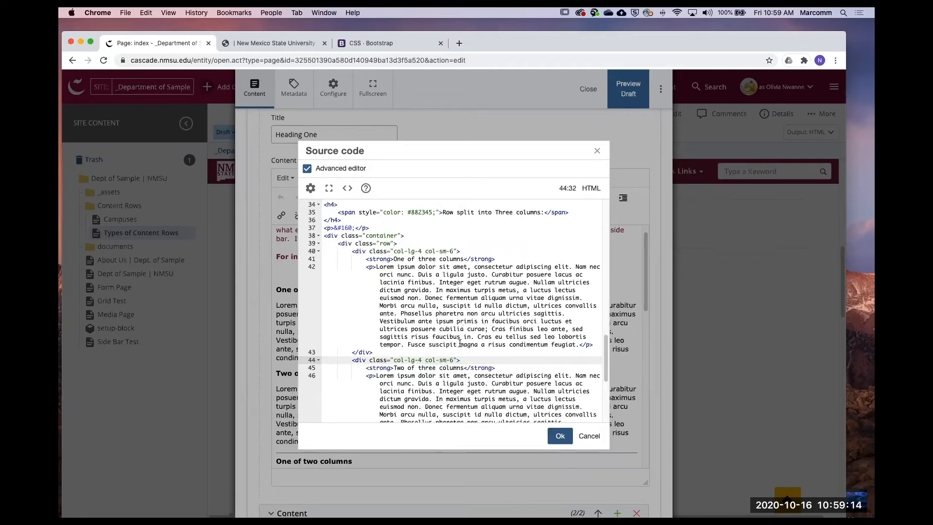
Add the class col-sm-6 after col-lg-4 on the third of the three columns and apply the source code changes.
scroll(462, 329, down, 5)
click(421, 352)
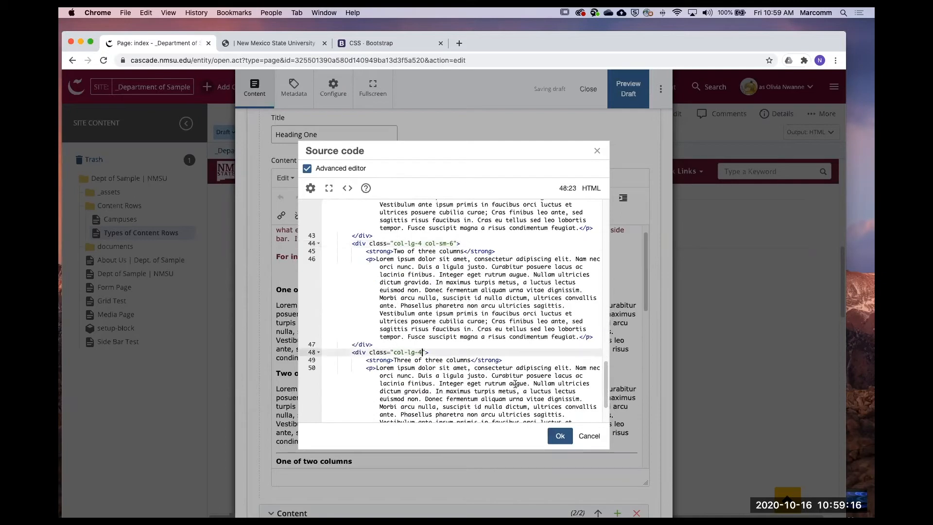
text(col-sm)
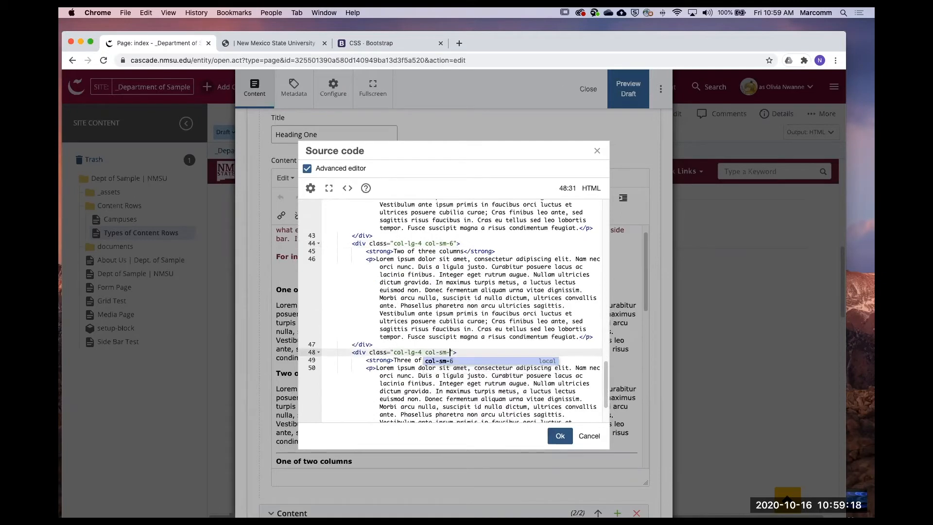
text(-6)
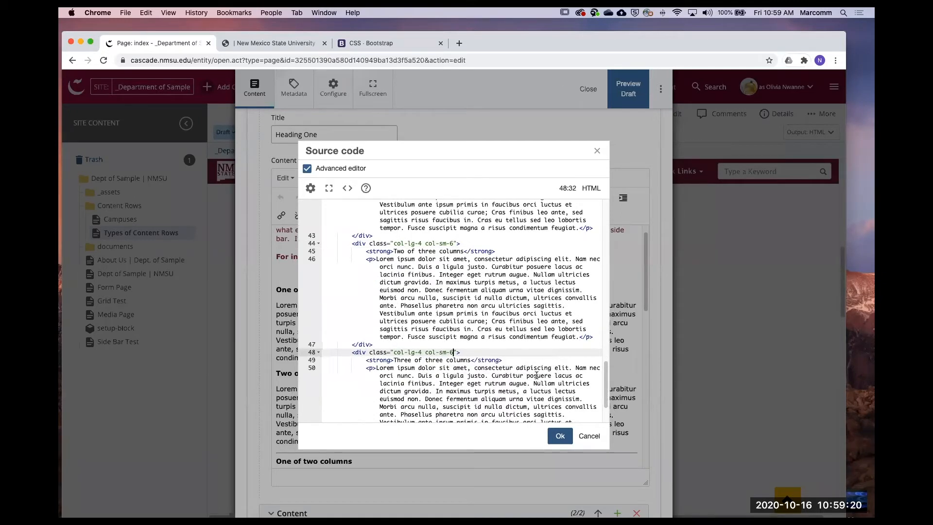
scroll(525, 356, down, 3)
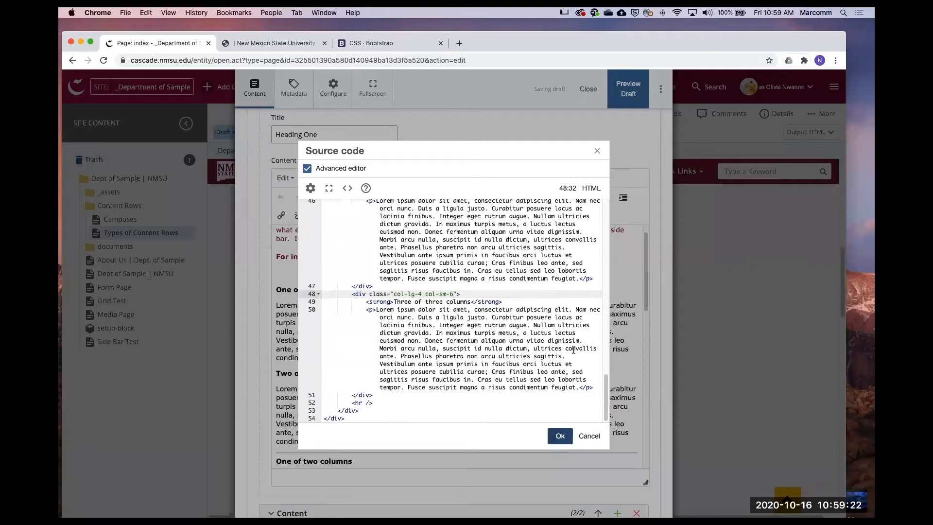
click(560, 436)
Preview the draft of the Types of Content Rows page and submit it to the current version.
click(616, 103)
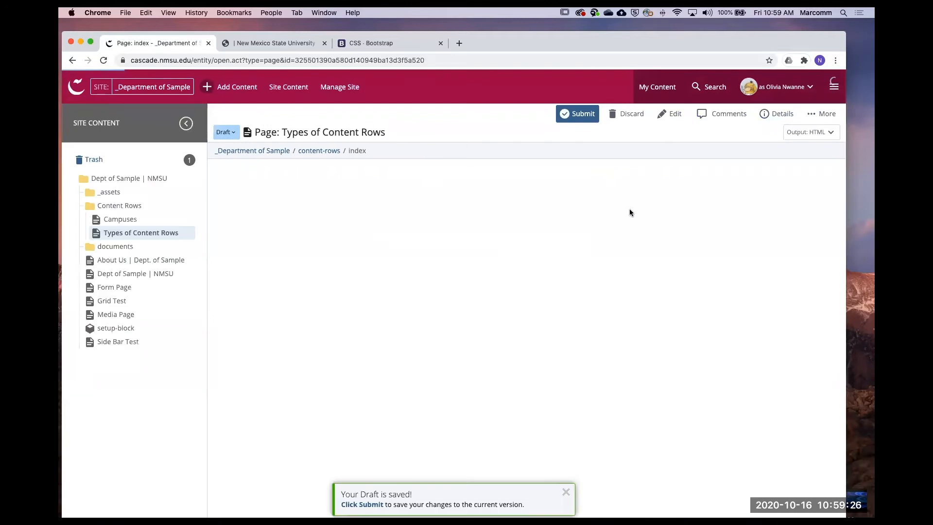
scroll(680, 302, down, 2)
scroll(684, 308, down, 5)
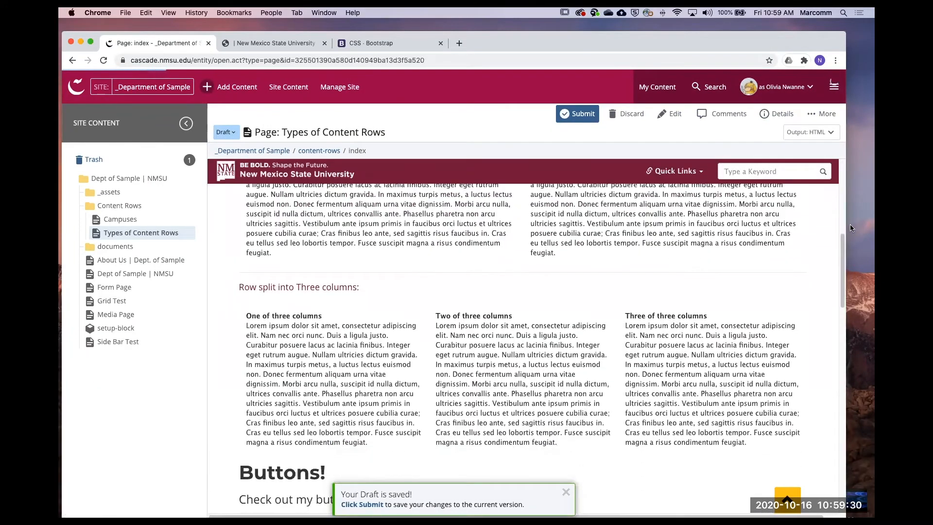
click(581, 121)
click(414, 220)
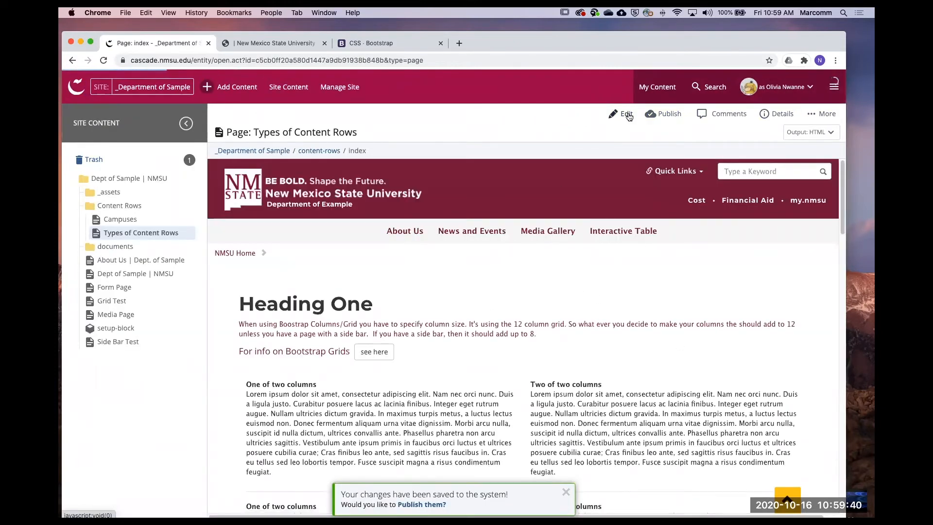
click(627, 114)
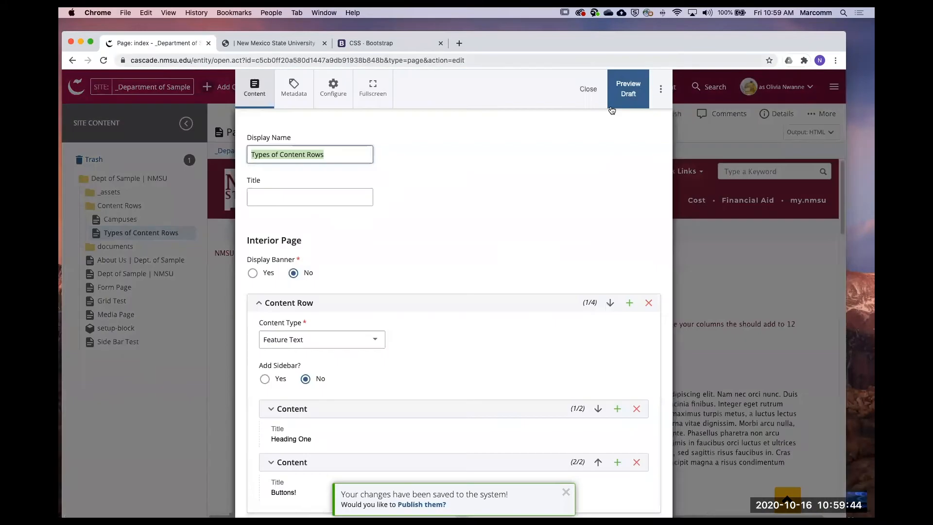
click(588, 89)
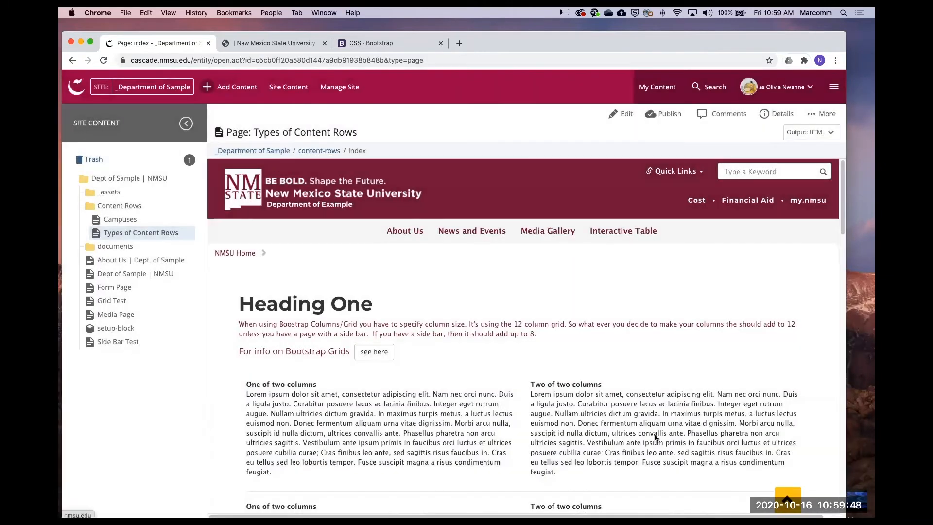
Reload the full-screen preview of the page and go to the row split into three columns.
click(261, 44)
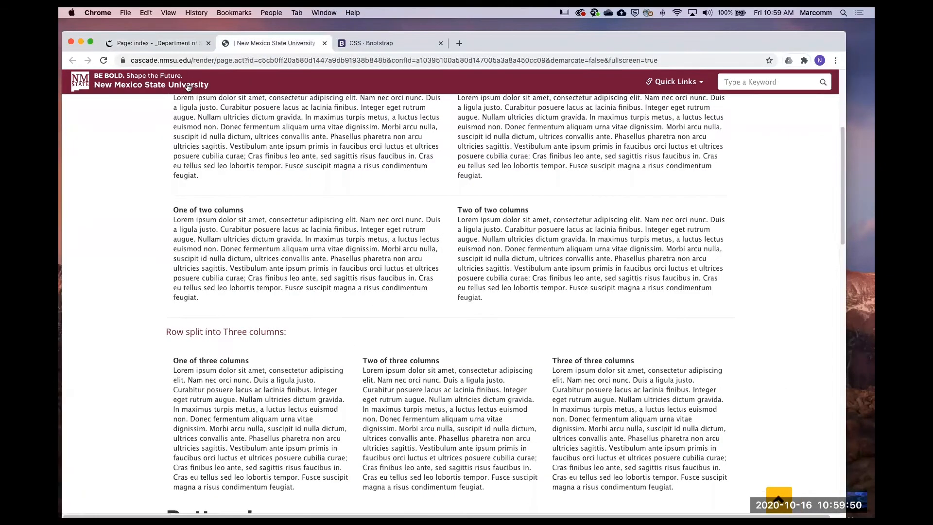
click(150, 44)
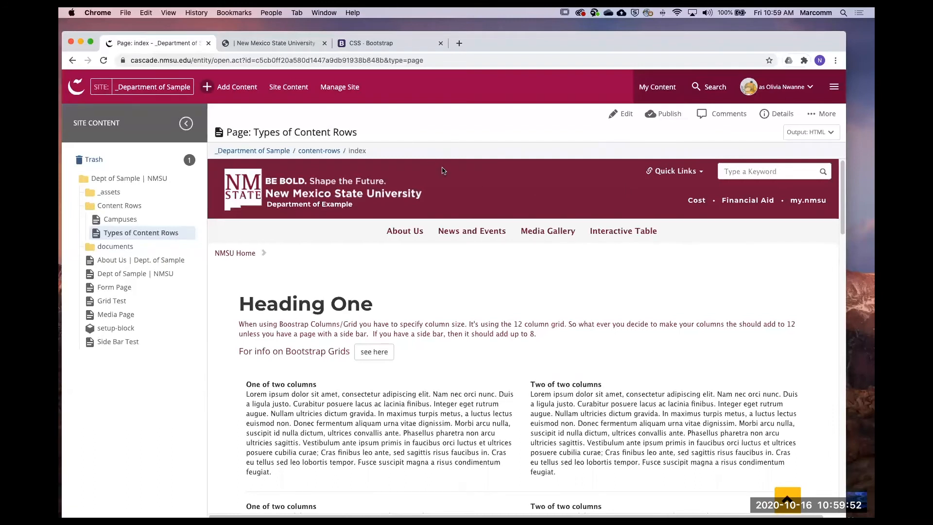
click(245, 45)
scroll(335, 199, up, 10)
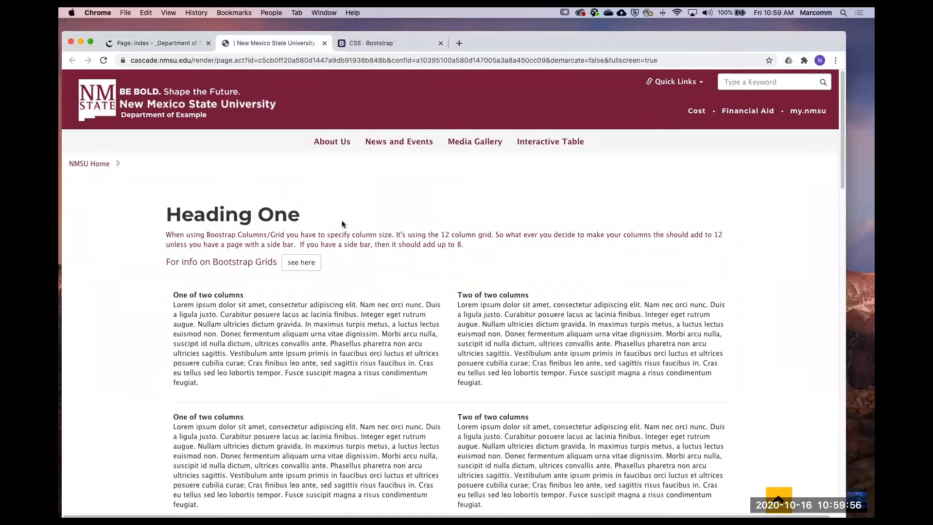
key(super+r)
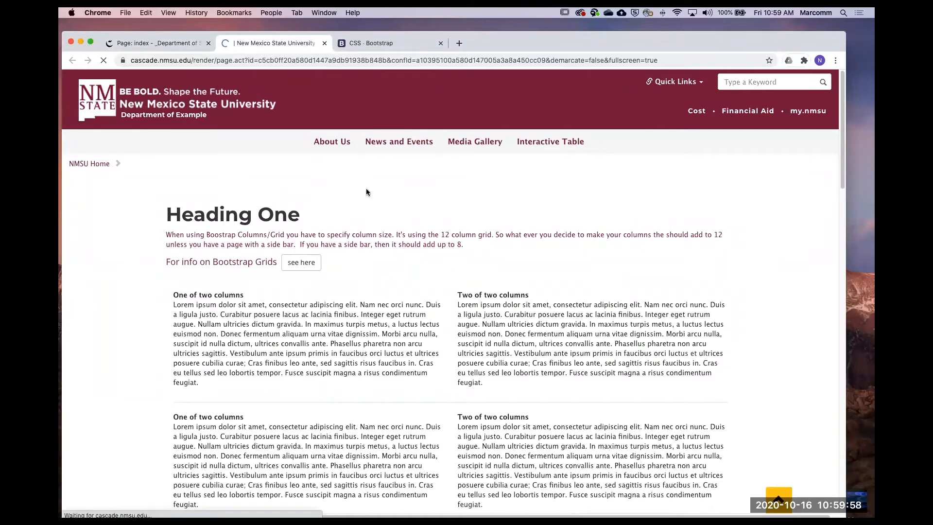
scroll(455, 272, down, 1)
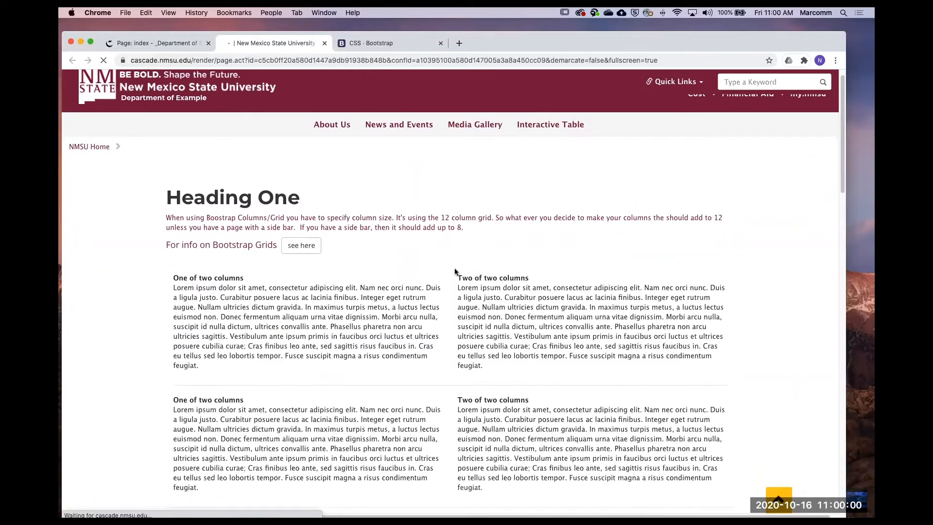
scroll(455, 272, down, 10)
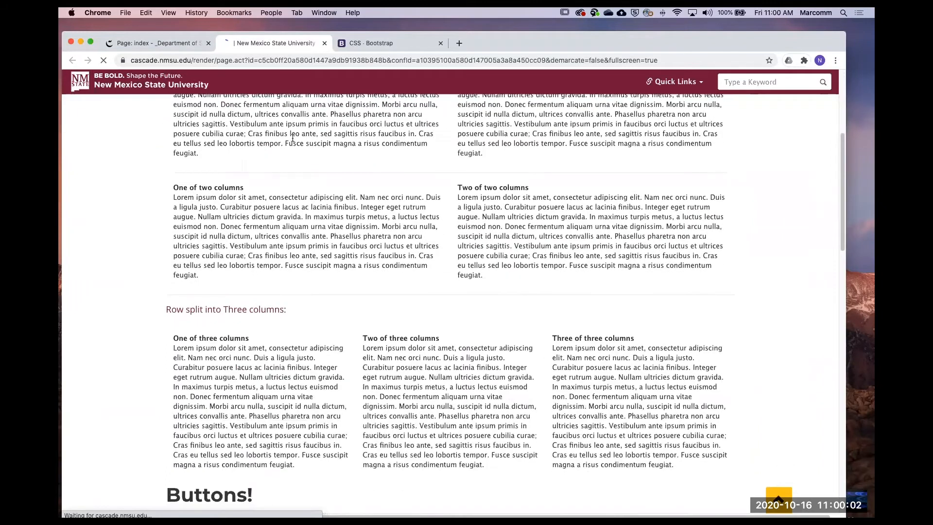
Detach the preview into its own browser window and narrow it to test the three-column row's responsive layout.
drag(277, 71, 178, 87)
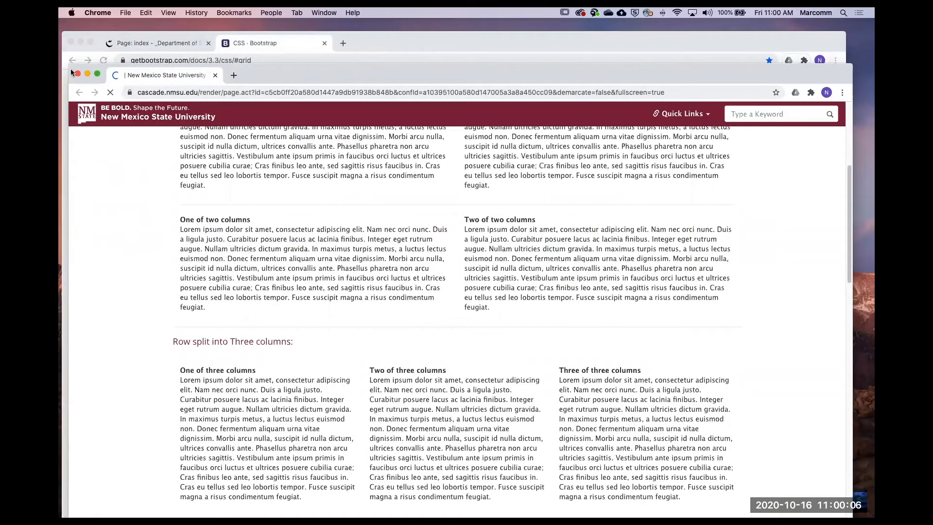
drag(73, 65, 332, 21)
scroll(439, 350, down, 2)
scroll(440, 350, down, 5)
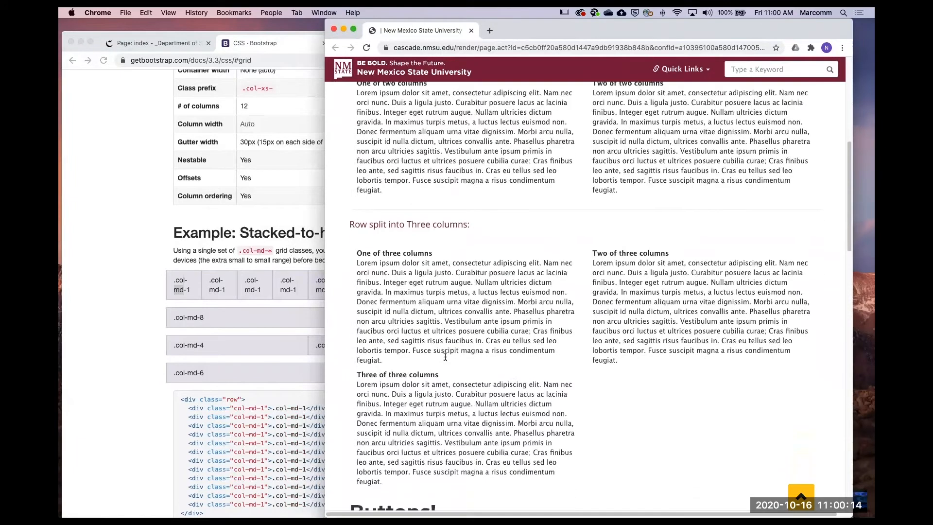
Examine how the three columns wrap in the narrowed preview, comparing them with Bootstrap's Stacked-to-horizontal grid example.
drag(355, 218, 646, 329)
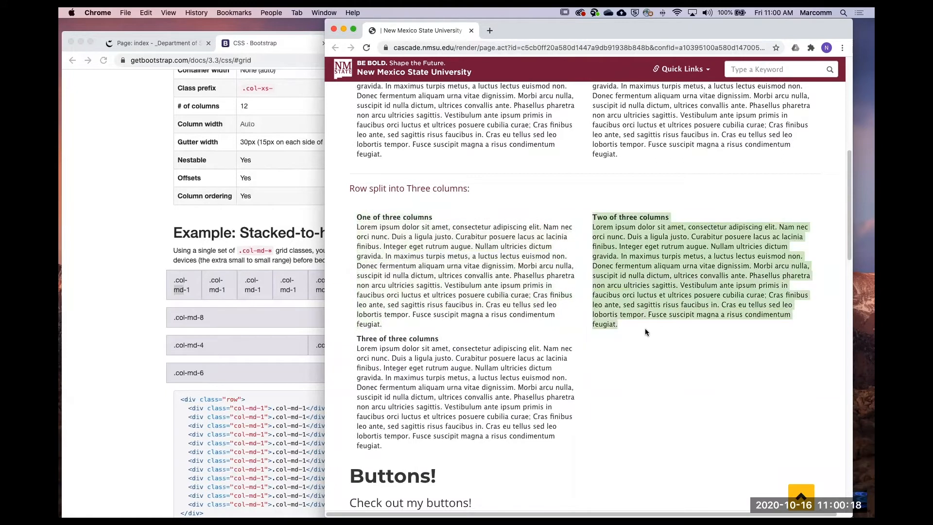
drag(369, 306, 355, 214)
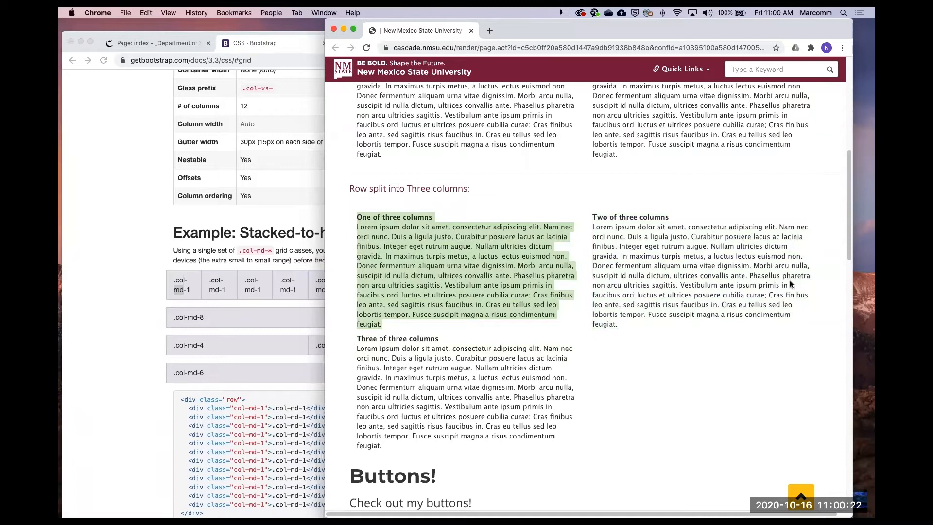
scroll(446, 400, down, 2)
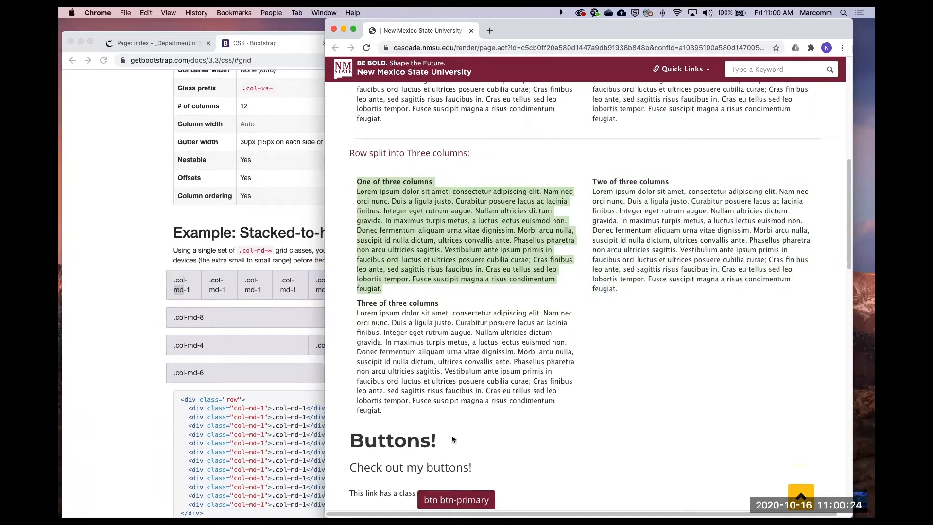
click(379, 405)
drag(379, 405, 350, 338)
click(178, 283)
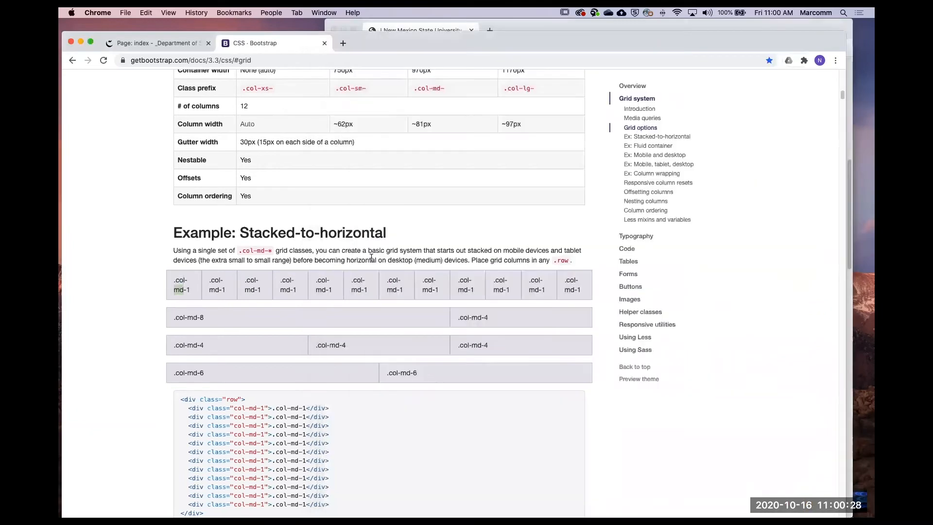
click(720, 25)
click(168, 275)
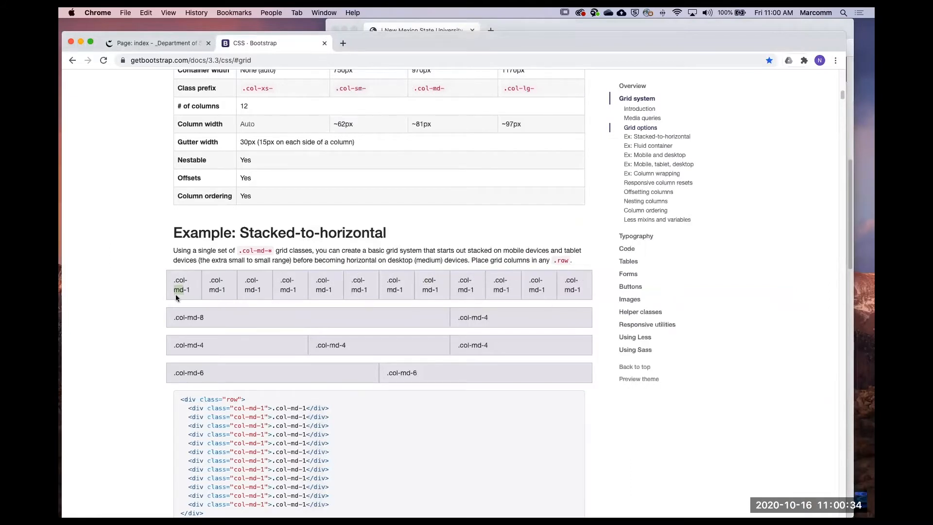
drag(716, 29, 725, 29)
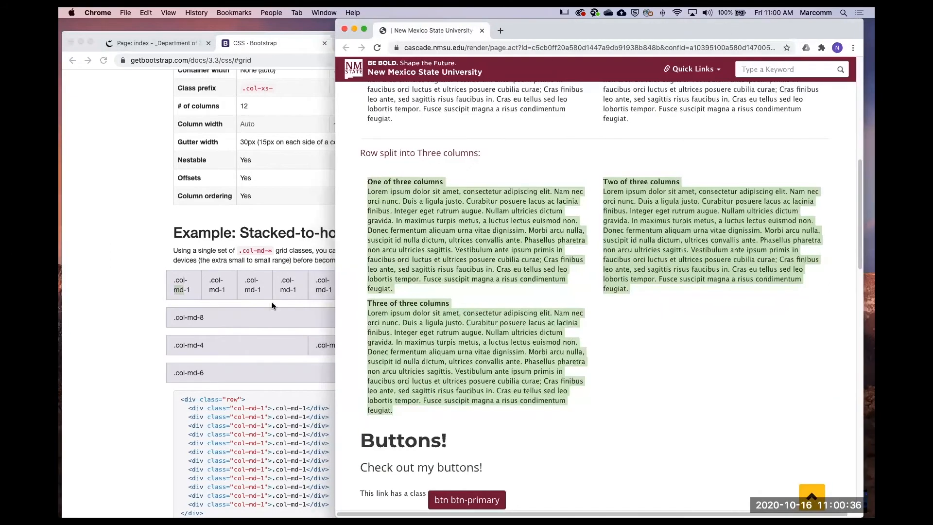
scroll(679, 390, up, 5)
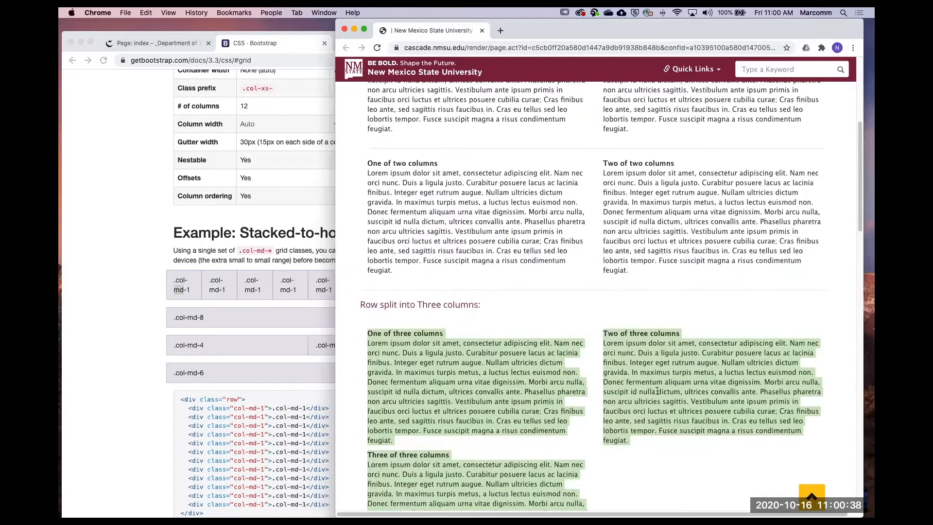
scroll(616, 389, down, 4)
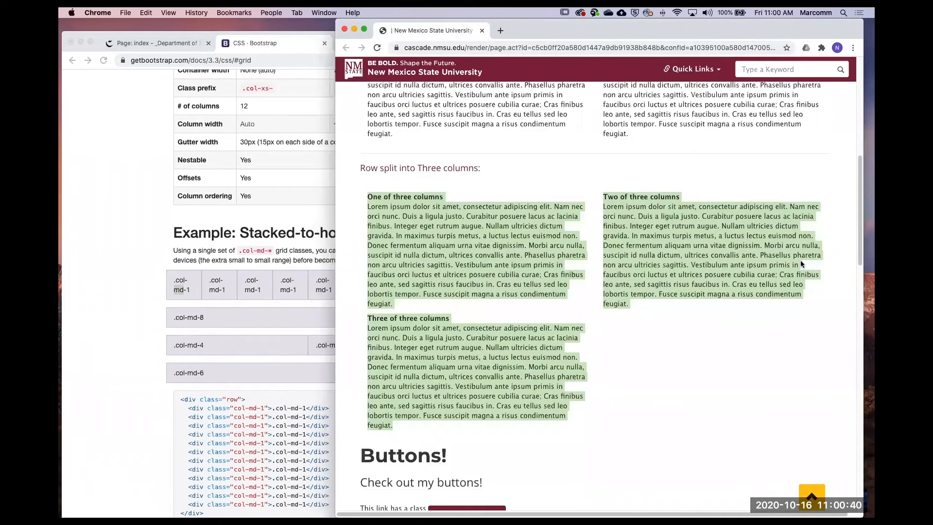
drag(398, 427, 369, 314)
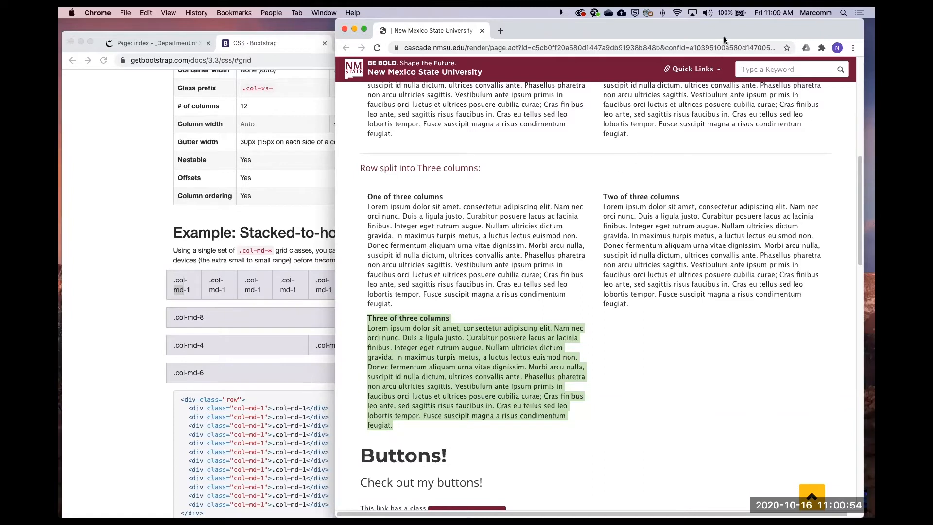
Close the separate preview window and return to the Types of Content Rows page in Cascade.
drag(721, 34, 712, 73)
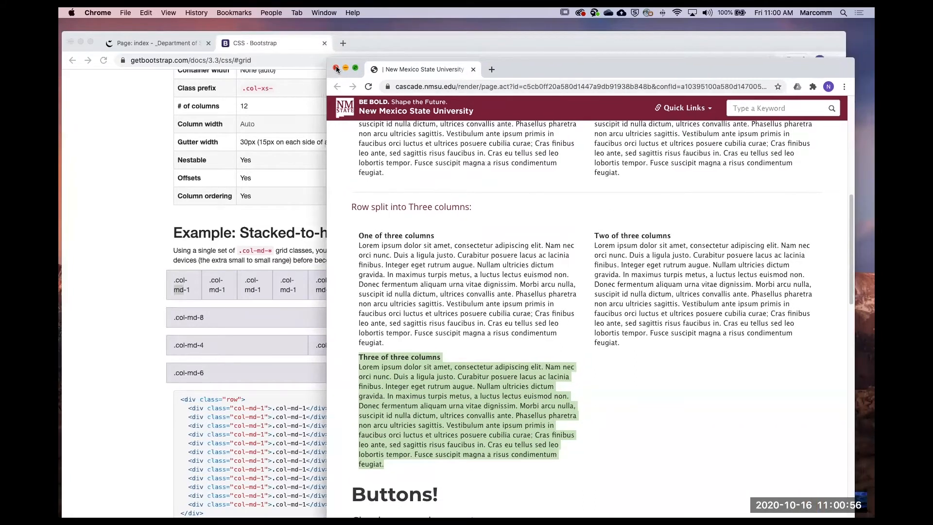
click(336, 69)
click(155, 42)
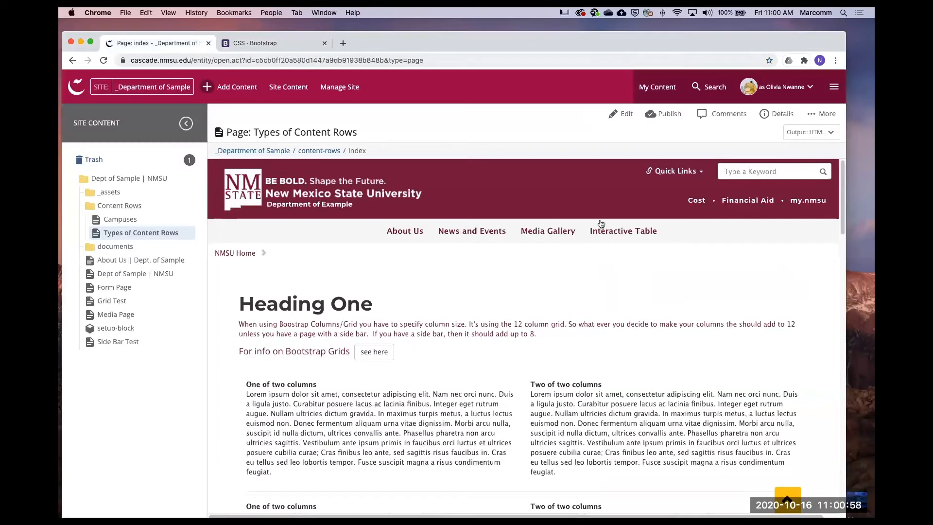
Review the page down to its Content Panel w BG section, and open the page for editing at the Content Panel with Background row.
scroll(483, 365, down, 1)
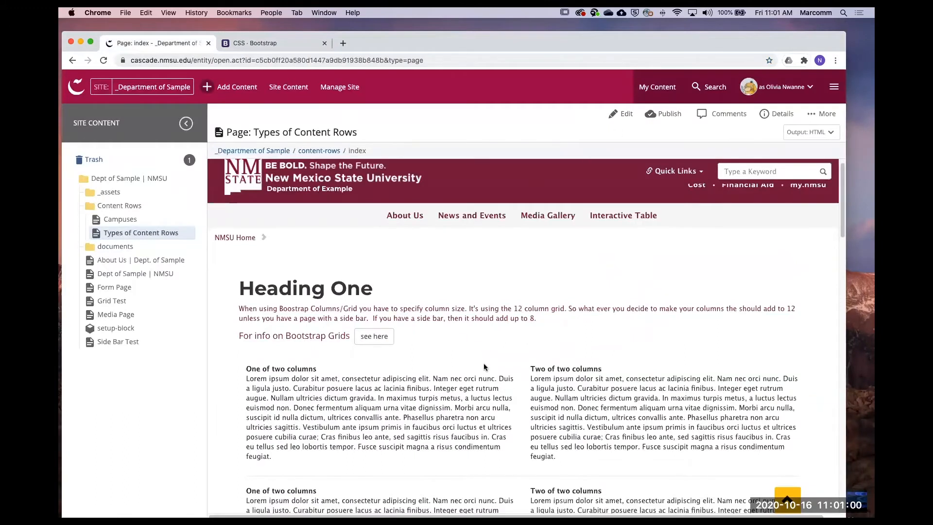
scroll(483, 363, down, 10)
scroll(484, 363, down, 5)
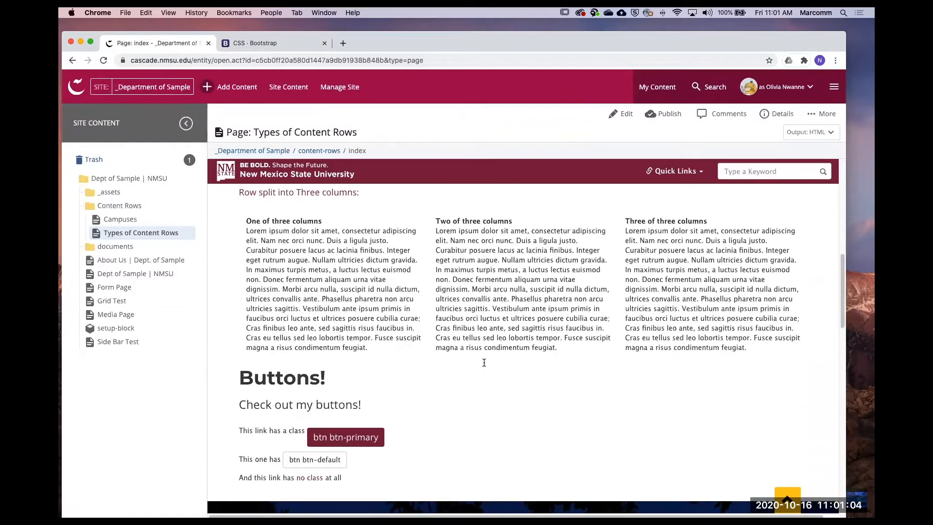
scroll(485, 365, down, 1)
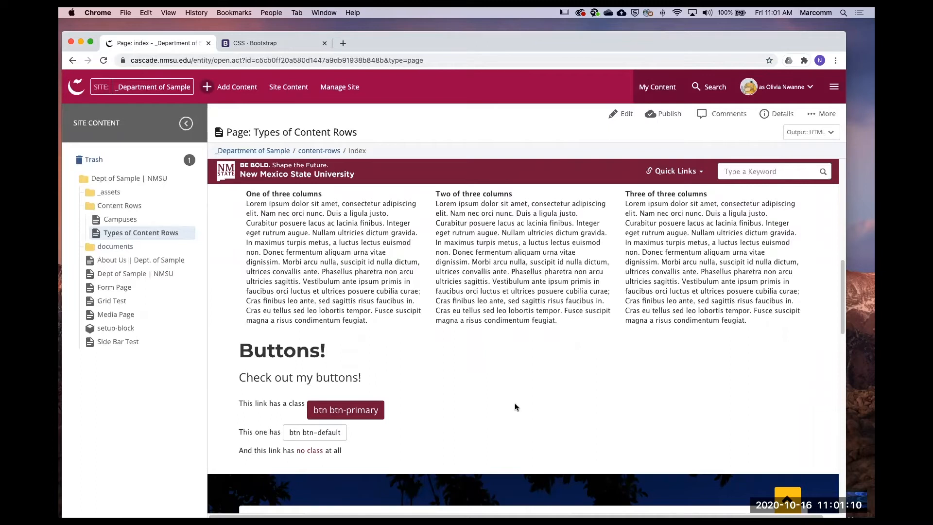
scroll(517, 405, down, 2)
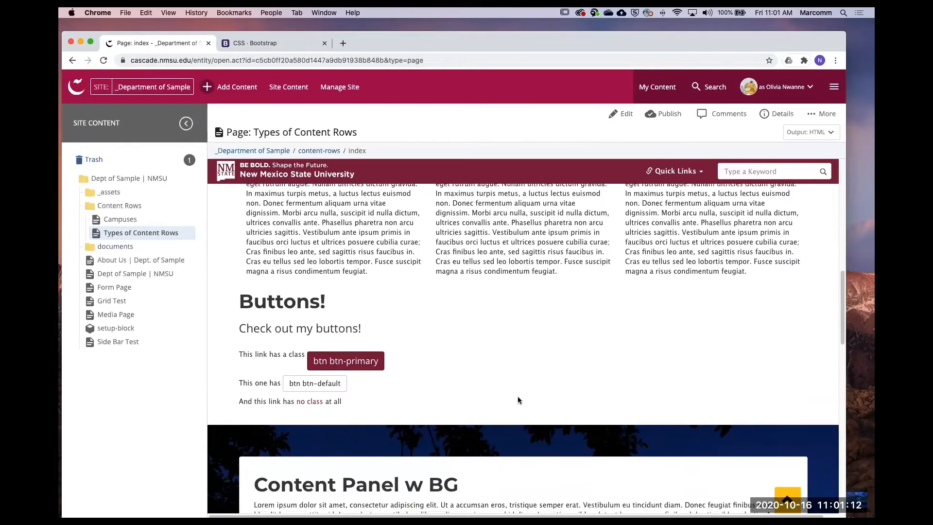
scroll(521, 392, down, 4)
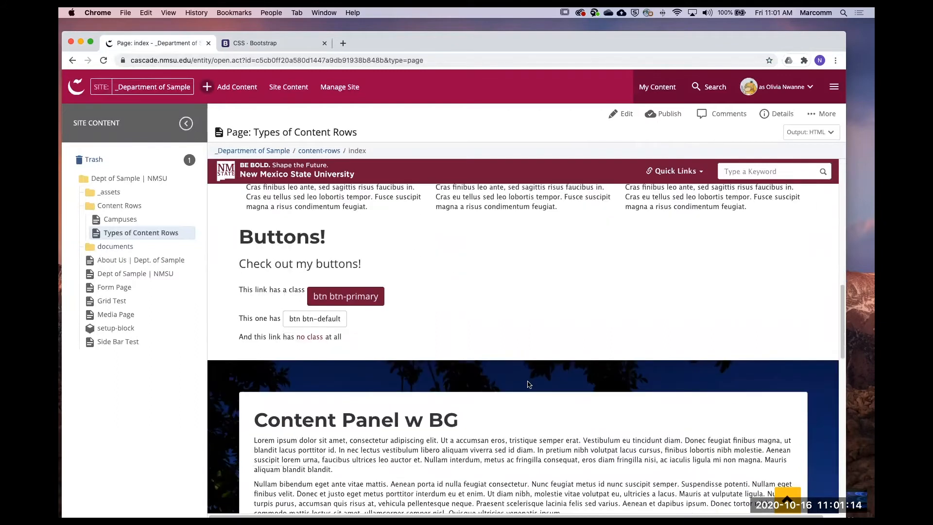
click(618, 117)
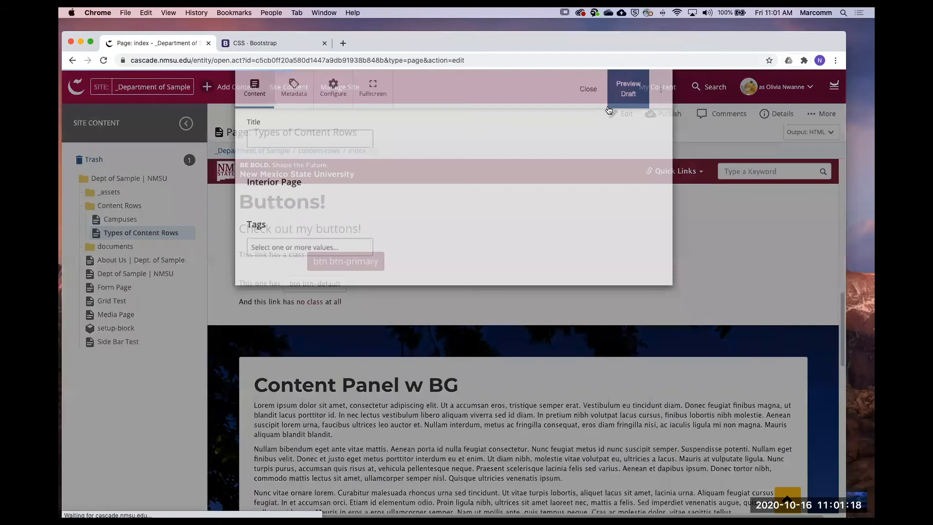
scroll(430, 198, down, 8)
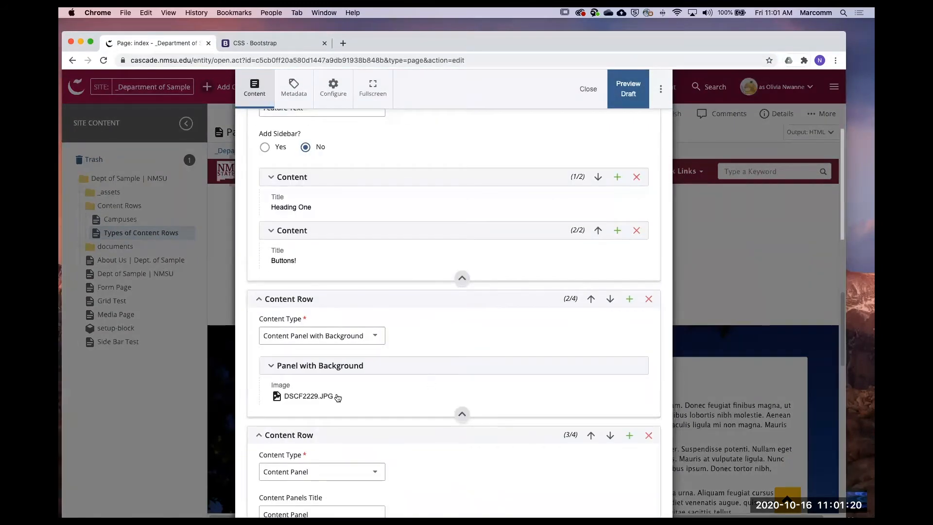
Replace the background image of the Content Panel with Background row with book-aisles-sh.jpg from the _assets/images folder.
click(423, 332)
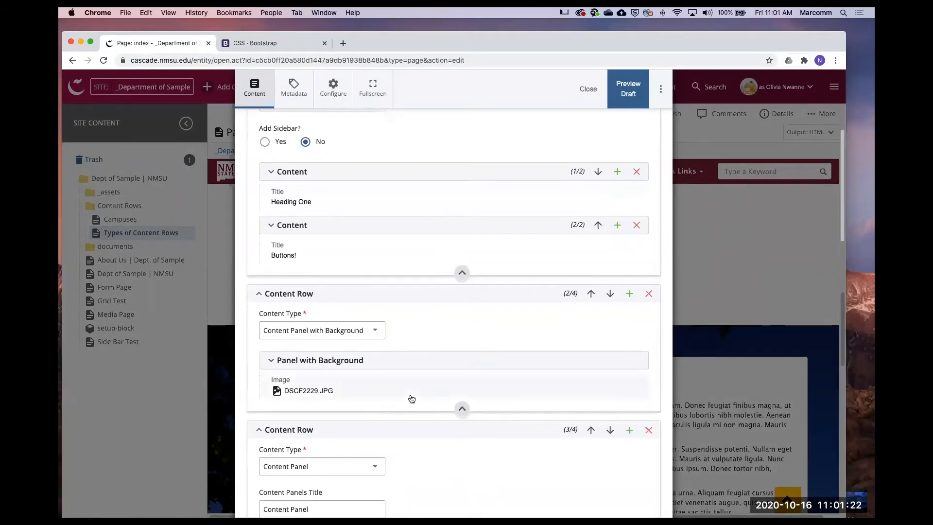
scroll(451, 321, down, 4)
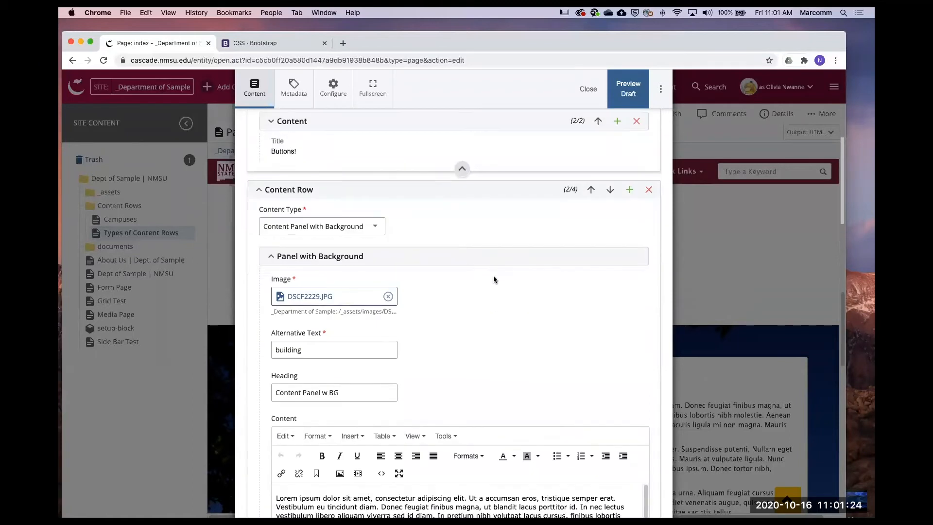
scroll(489, 311, down, 4)
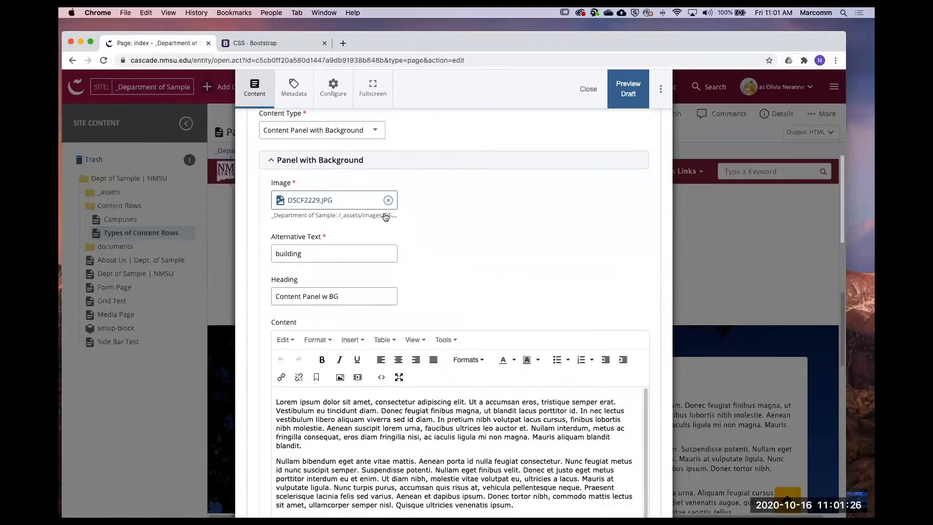
click(347, 207)
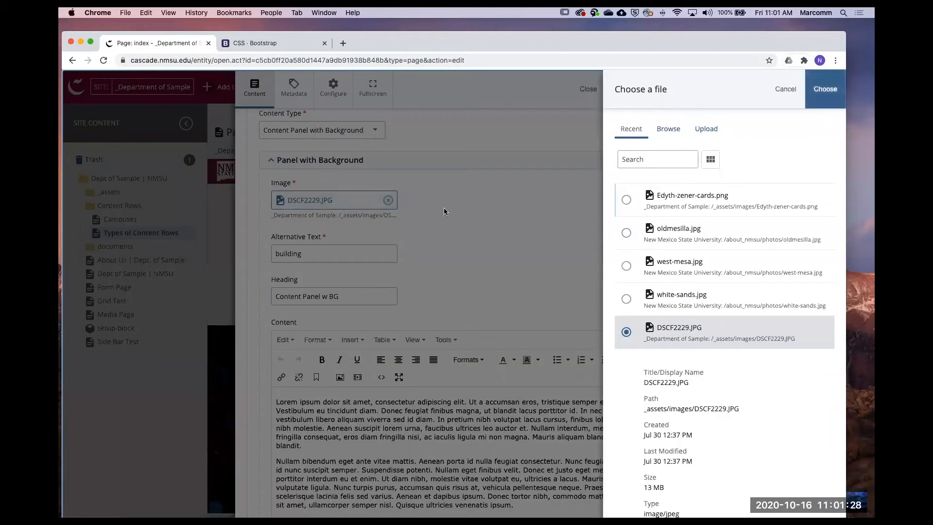
click(661, 129)
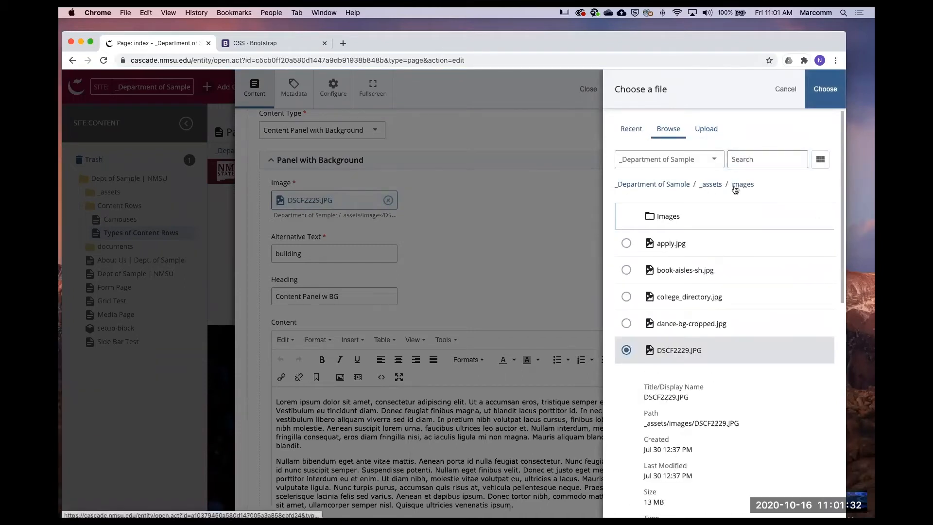
click(821, 160)
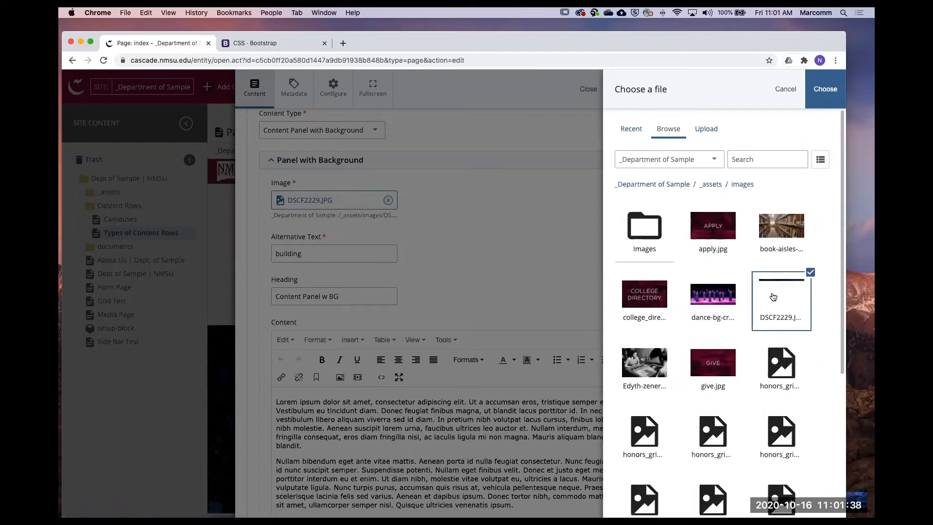
scroll(773, 297, down, 2)
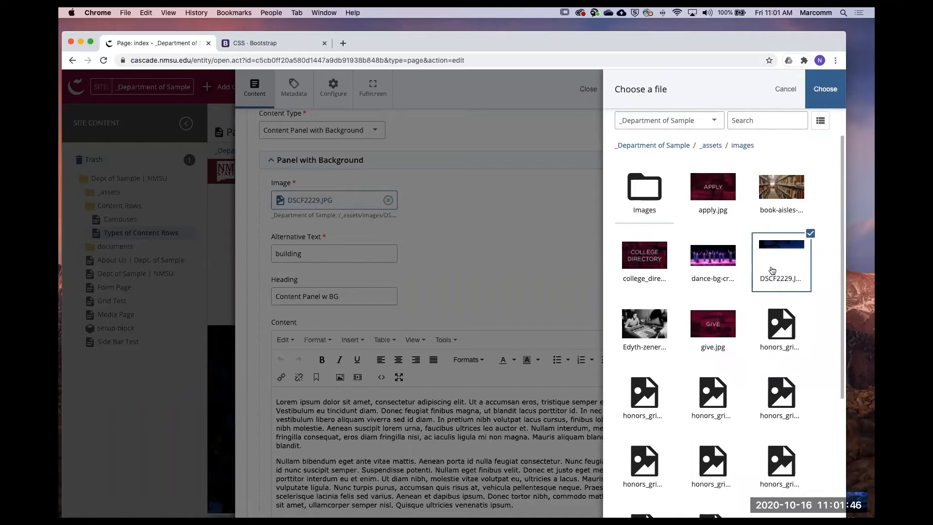
scroll(772, 270, down, 1)
click(792, 182)
click(825, 89)
Set the background panel's alternative text to "aisles of books" and its heading to "Library Times".
drag(319, 254, 247, 238)
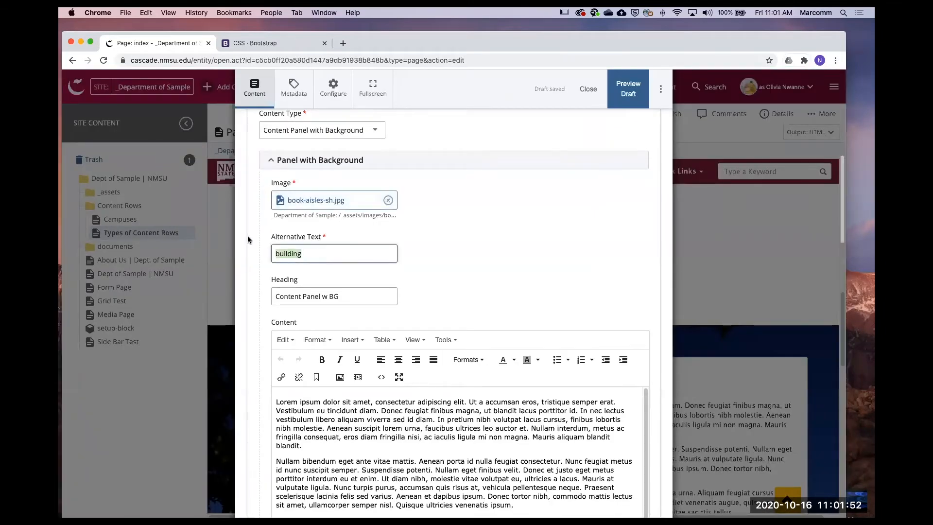
text(aisles of books)
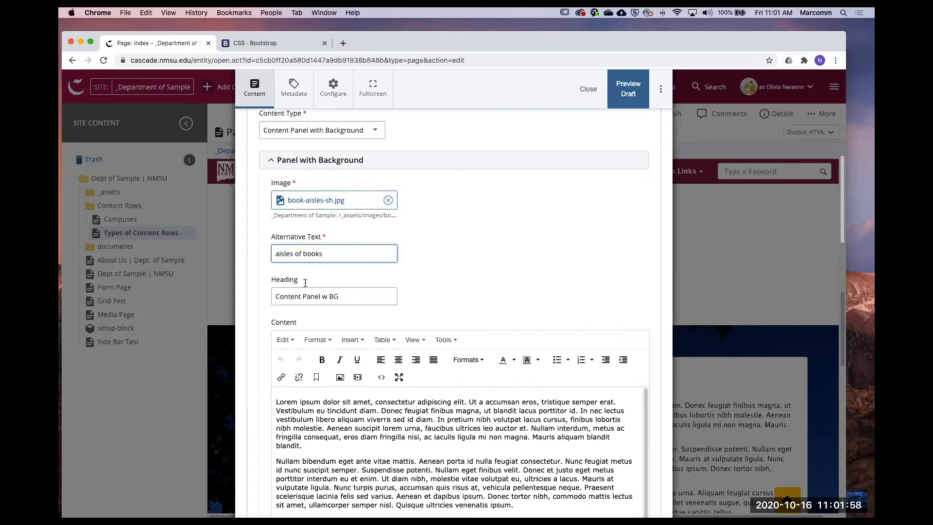
drag(349, 296, 201, 281)
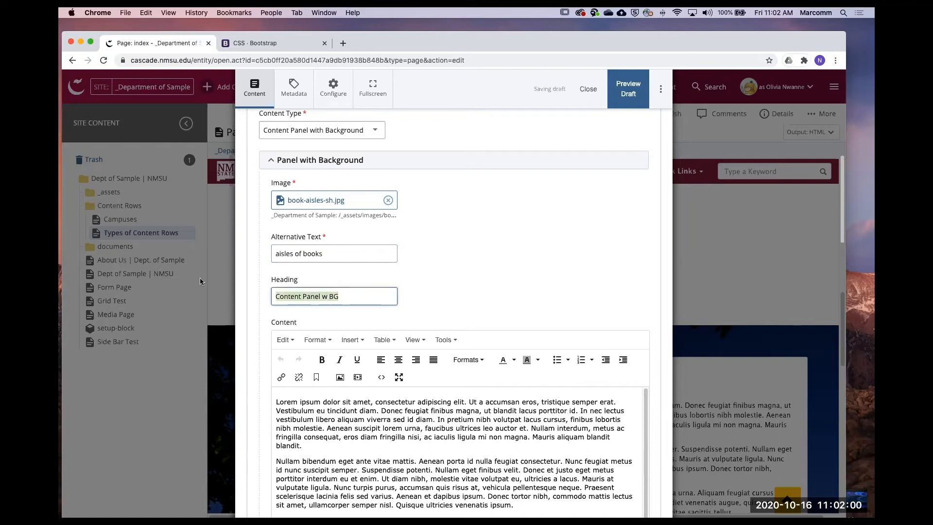
text(Library Times)
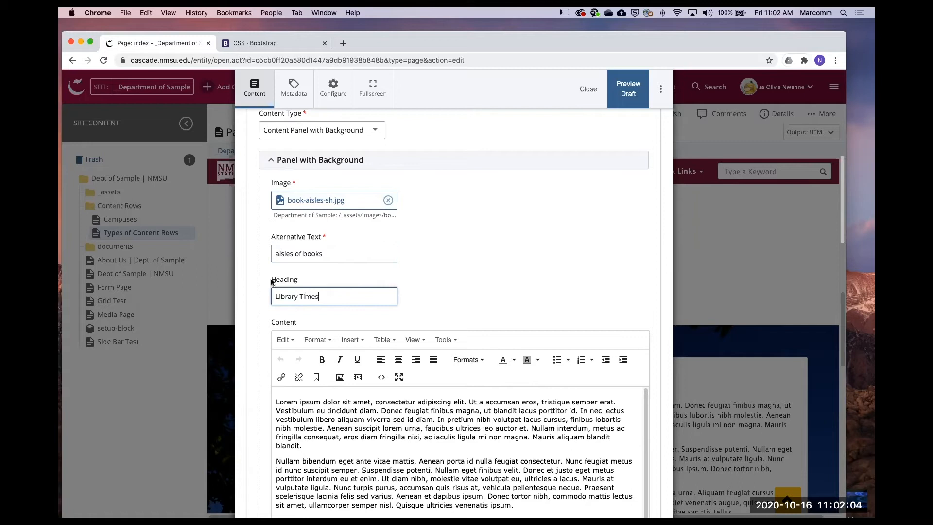
scroll(273, 282, down, 2)
scroll(459, 369, down, 4)
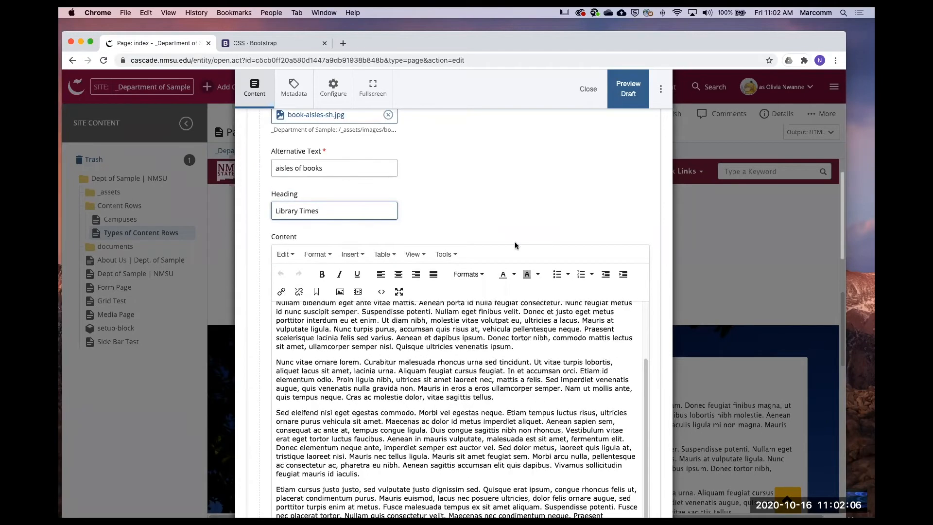
scroll(460, 215, up, 3)
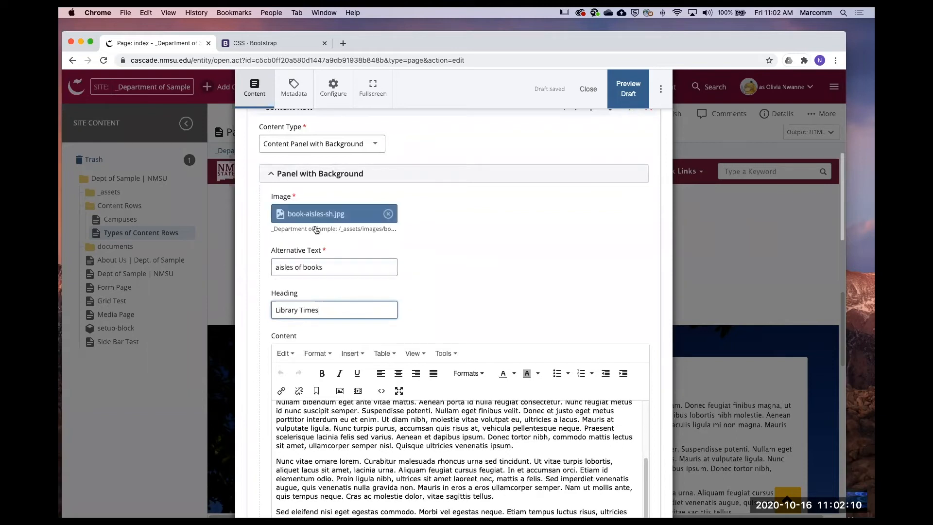
scroll(506, 246, down, 1)
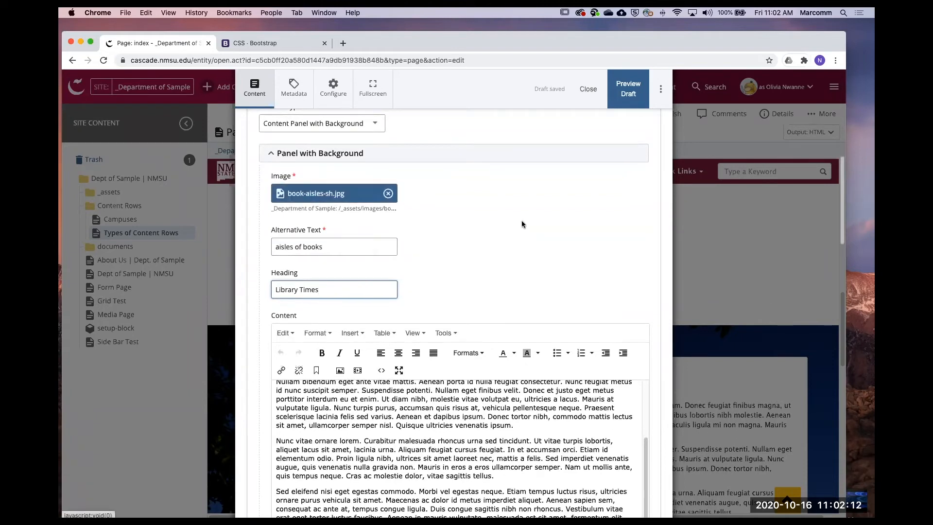
Preview the page draft and check the Library Times background panel.
scroll(336, 457, down, 7)
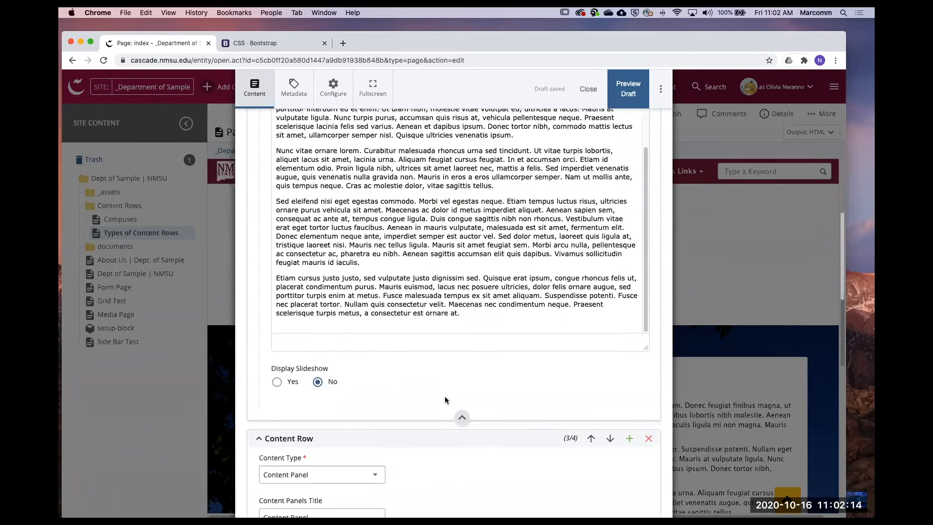
click(629, 88)
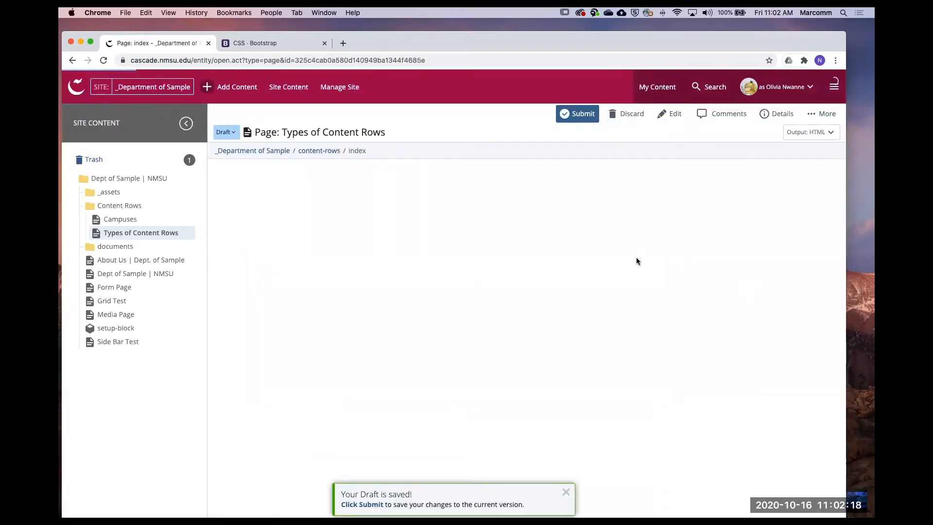
scroll(679, 316, down, 1)
scroll(678, 320, down, 15)
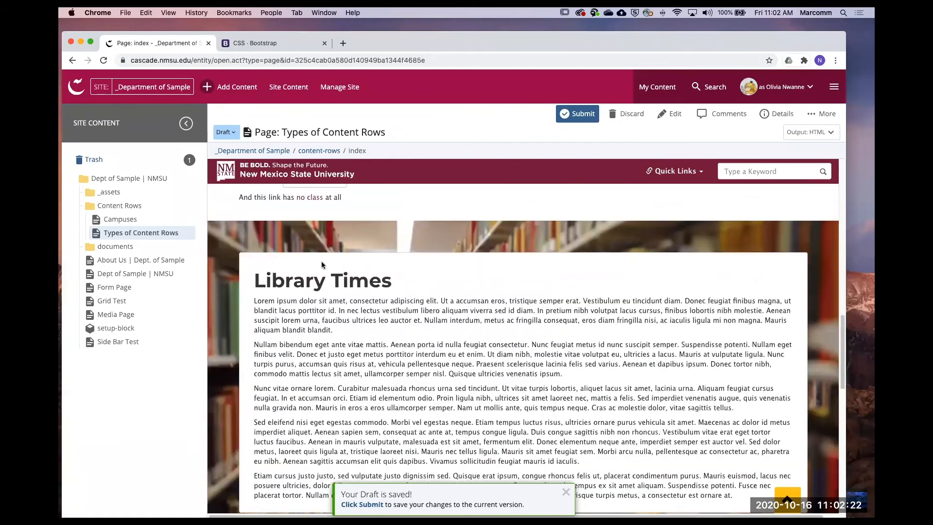
scroll(224, 281, down, 5)
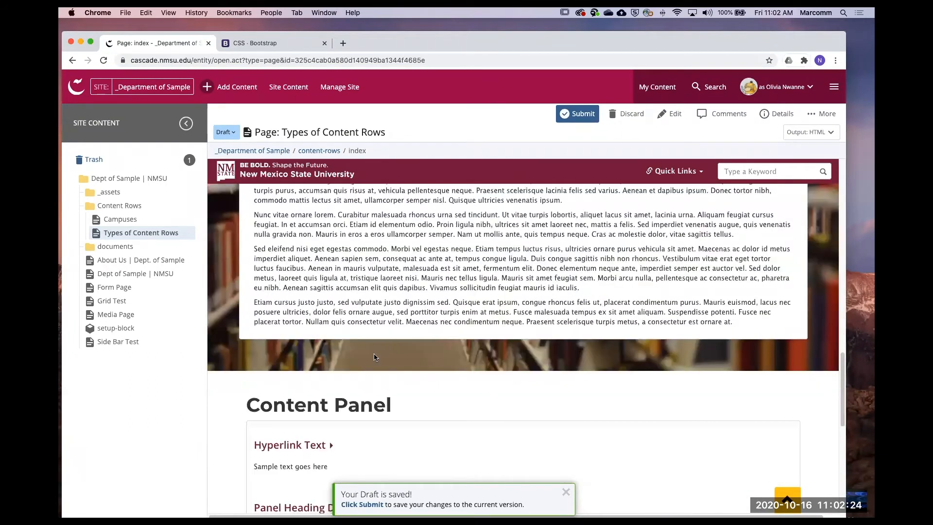
scroll(809, 339, up, 7)
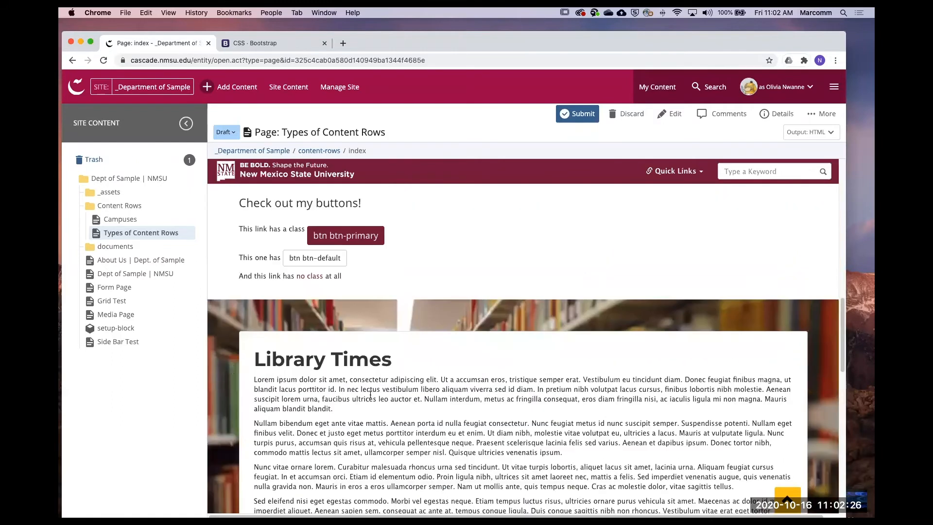
scroll(408, 385, down, 3)
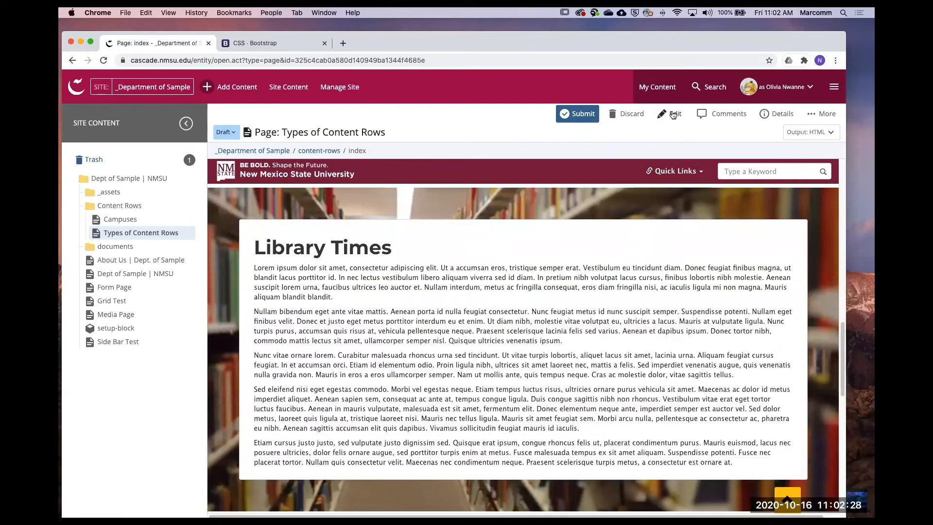
scroll(496, 292, up, 2)
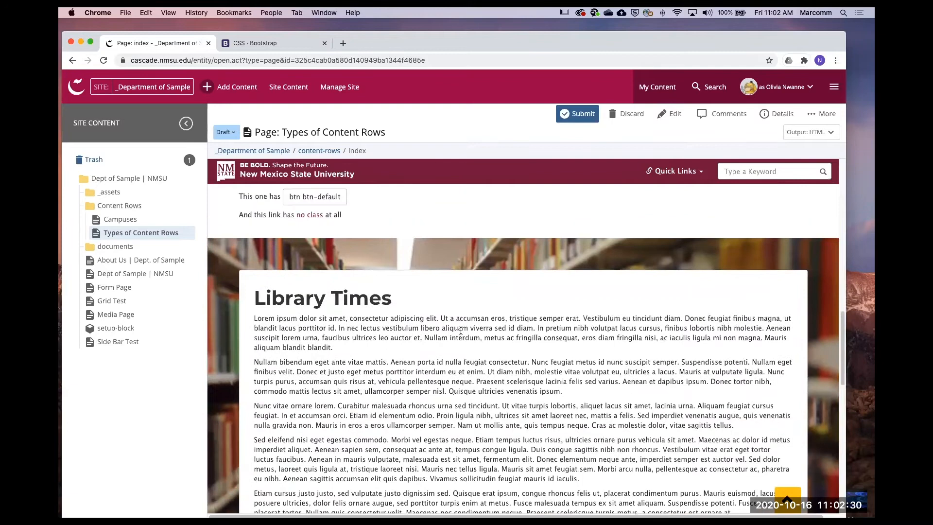
Examine the previewed page's column rows, Buttons! section and Library Times panel.
scroll(473, 325, up, 15)
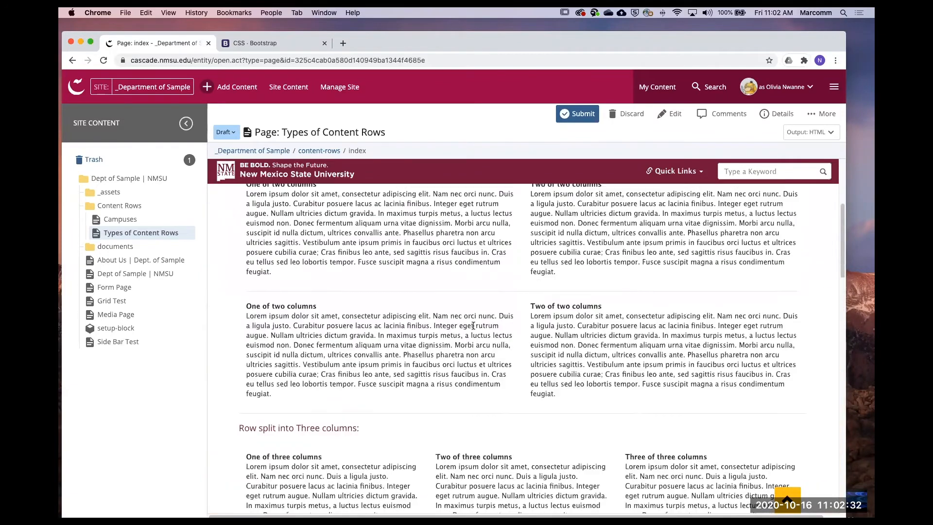
scroll(479, 302, up, 4)
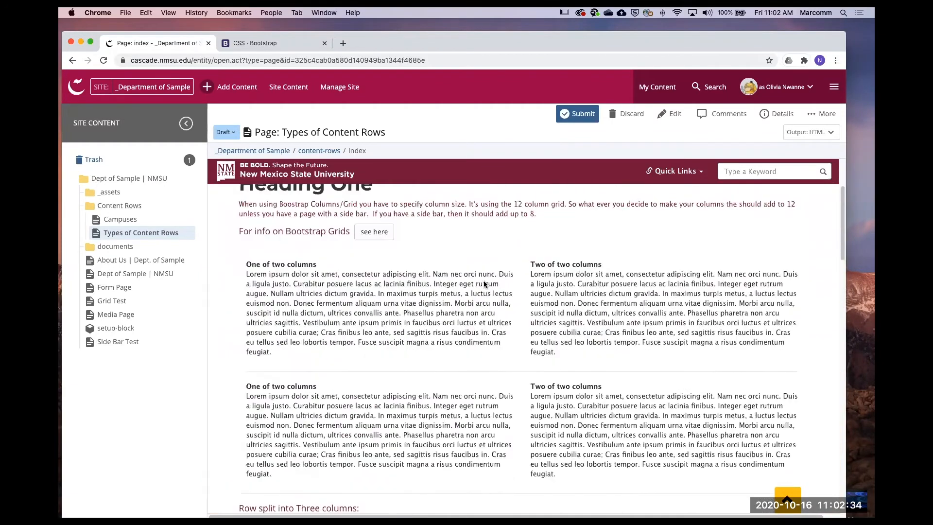
scroll(483, 282, down, 15)
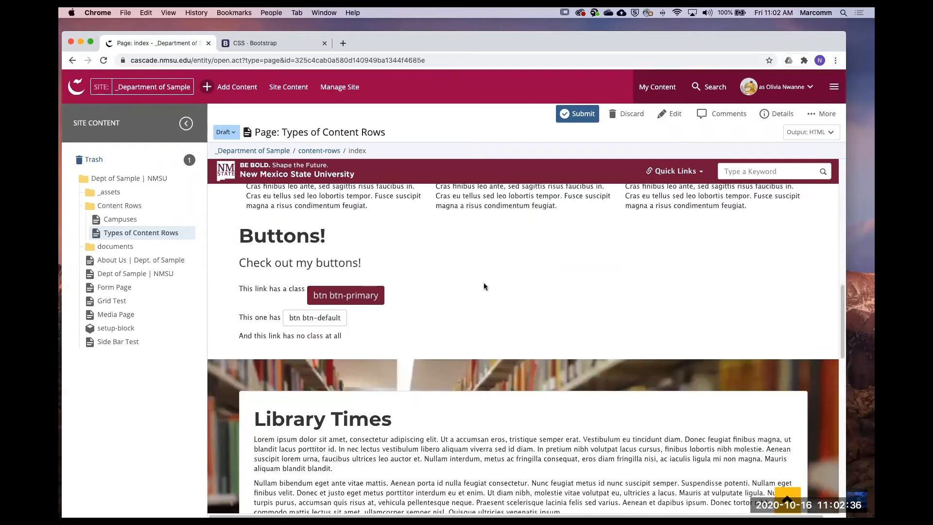
scroll(484, 287, down, 1)
scroll(579, 371, down, 7)
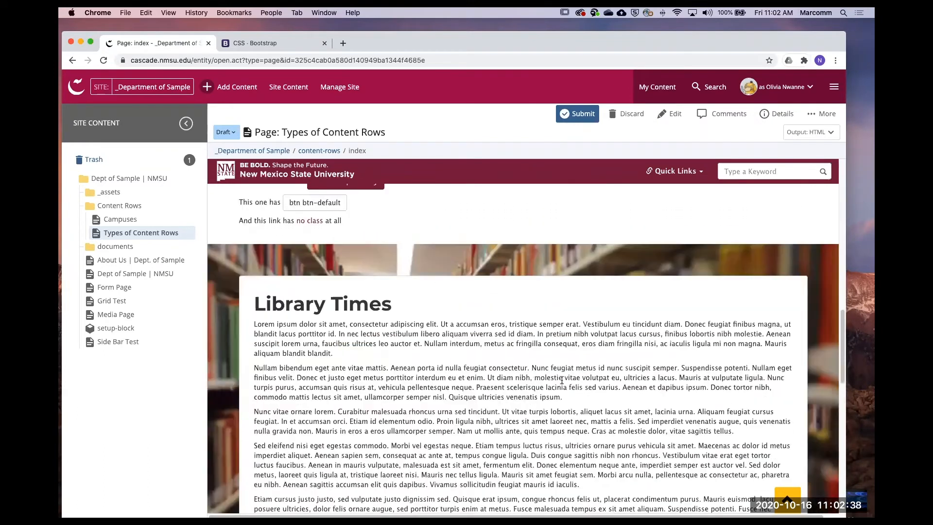
scroll(569, 353, up, 9)
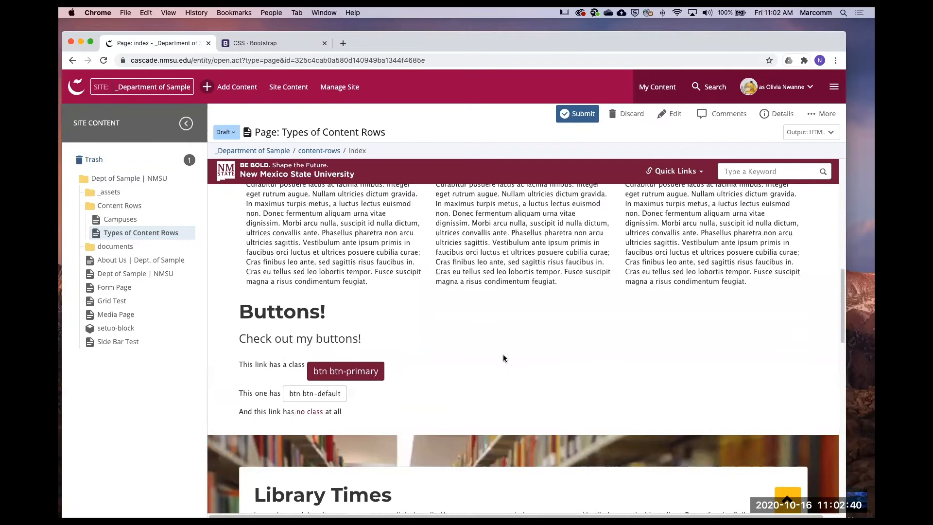
scroll(499, 357, down, 5)
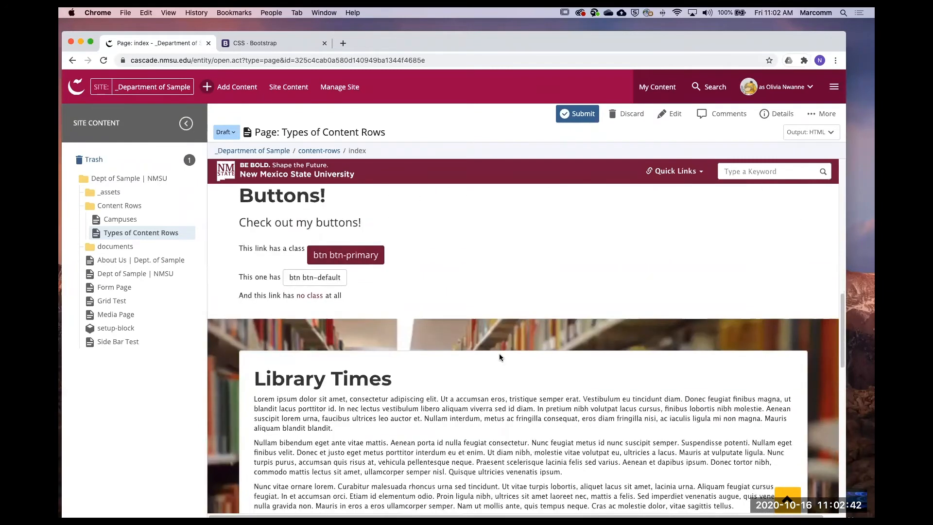
scroll(500, 354, down, 5)
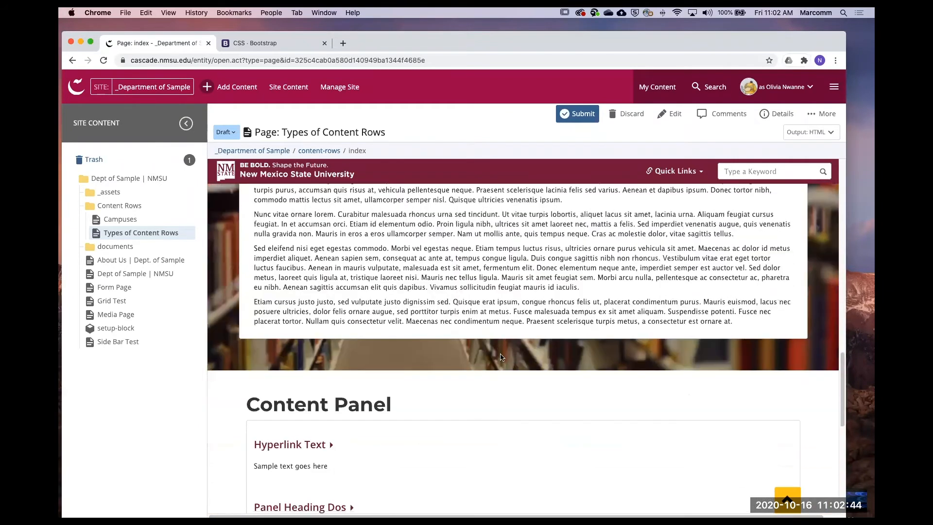
Submit the draft of the Types of Content Rows page as the current version.
scroll(578, 230, up, 9)
click(583, 115)
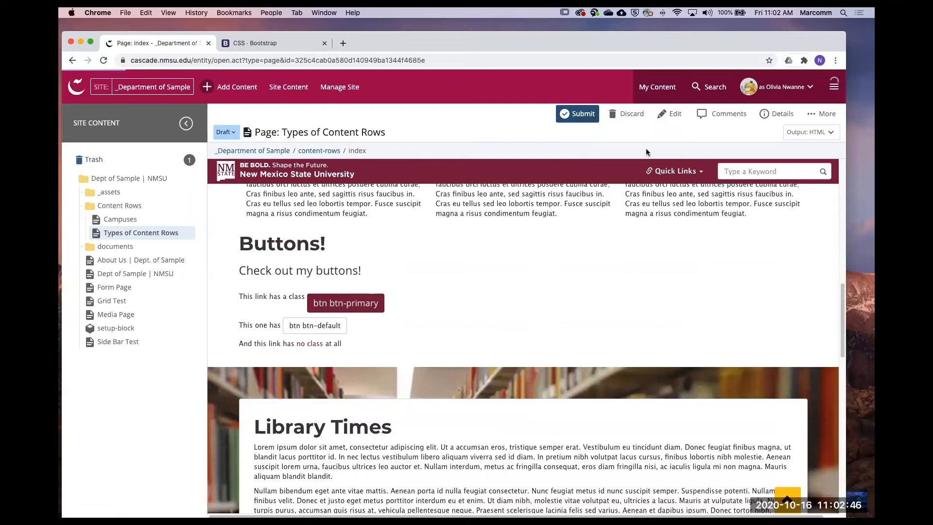
click(422, 227)
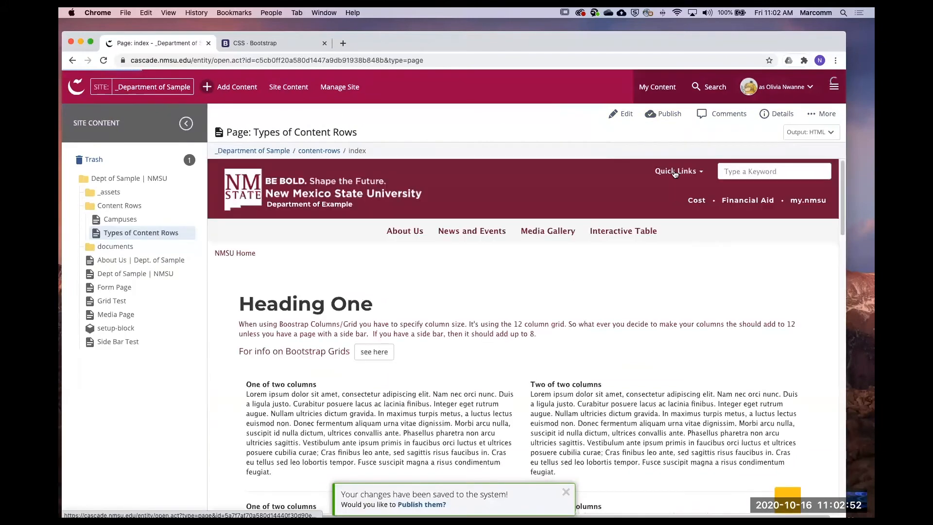
Open the Types of Content Rows page for editing and expand its Buttons! content block.
scroll(577, 342, down, 10)
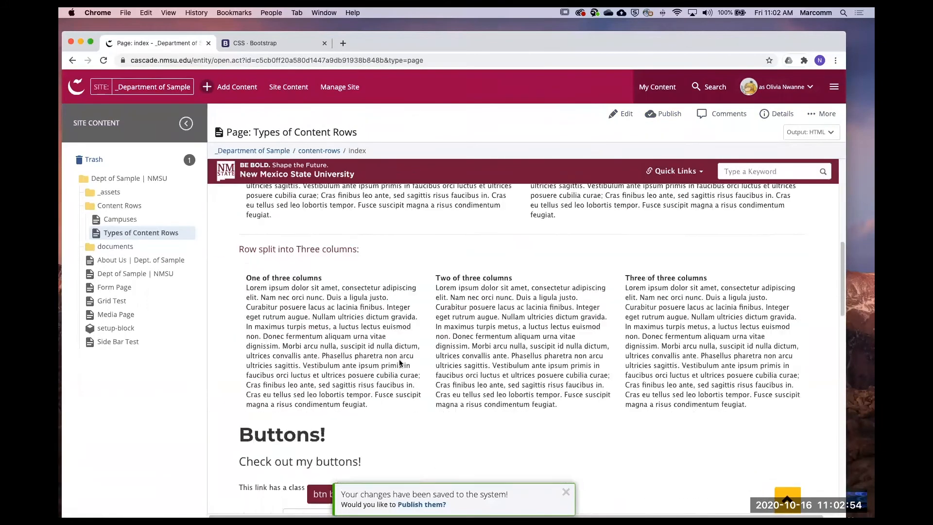
scroll(411, 347, down, 1)
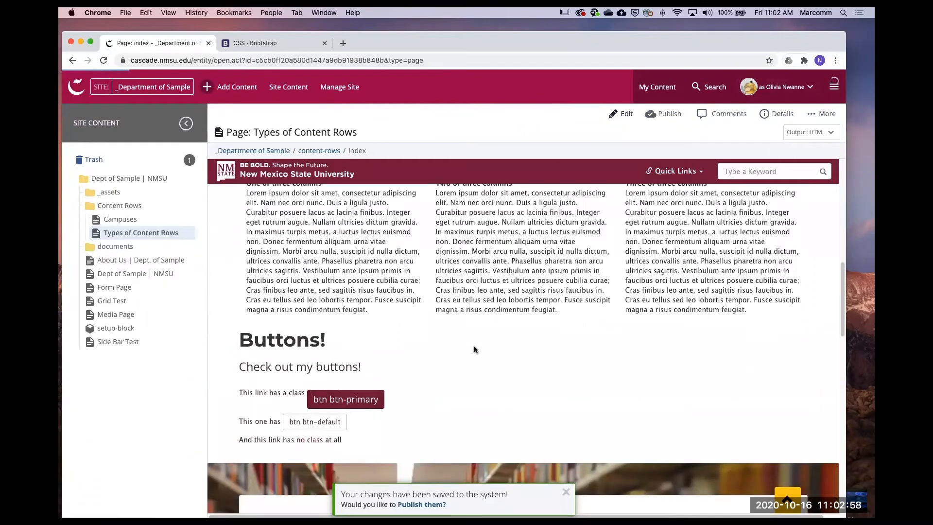
scroll(471, 349, down, 3)
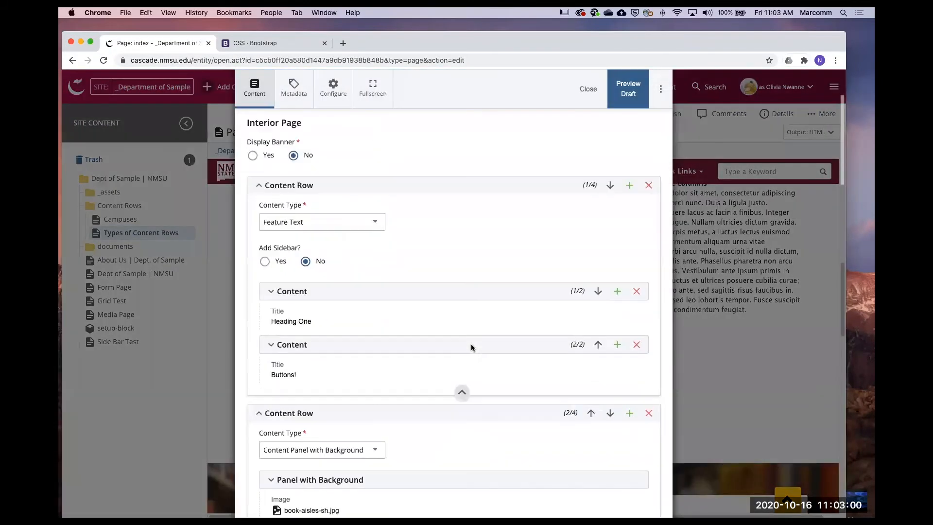
click(408, 358)
scroll(460, 267, down, 3)
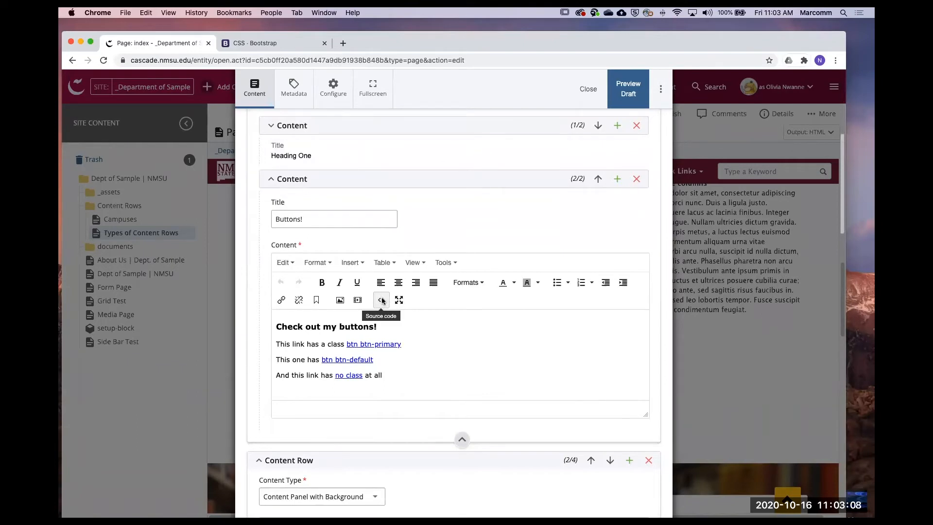
Examine the class attribute of the first button link in the Buttons! content's source code, leaving the code unedited.
click(331, 344)
click(381, 300)
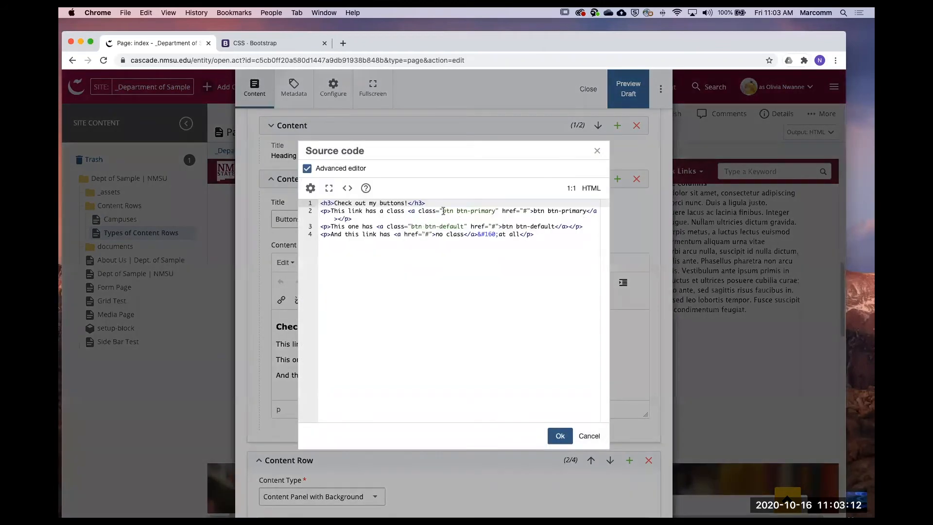
drag(411, 211, 437, 213)
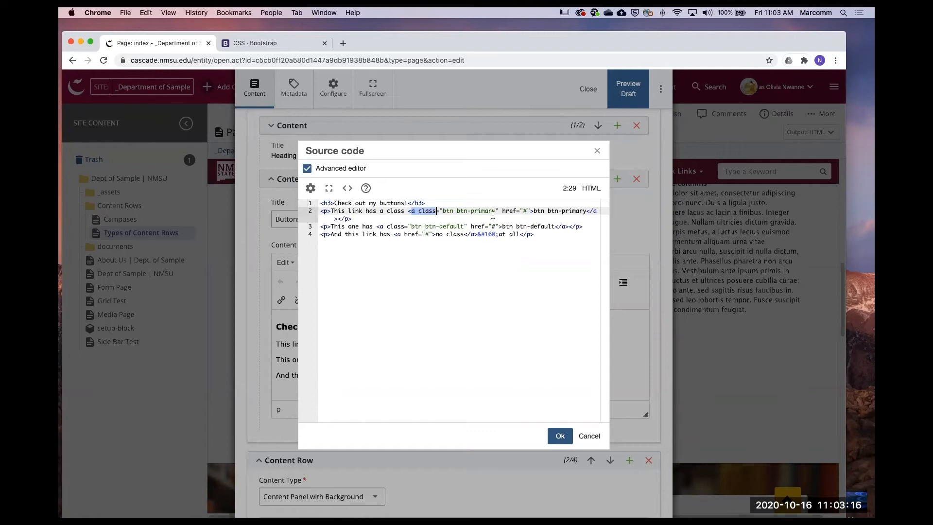
drag(499, 211, 416, 211)
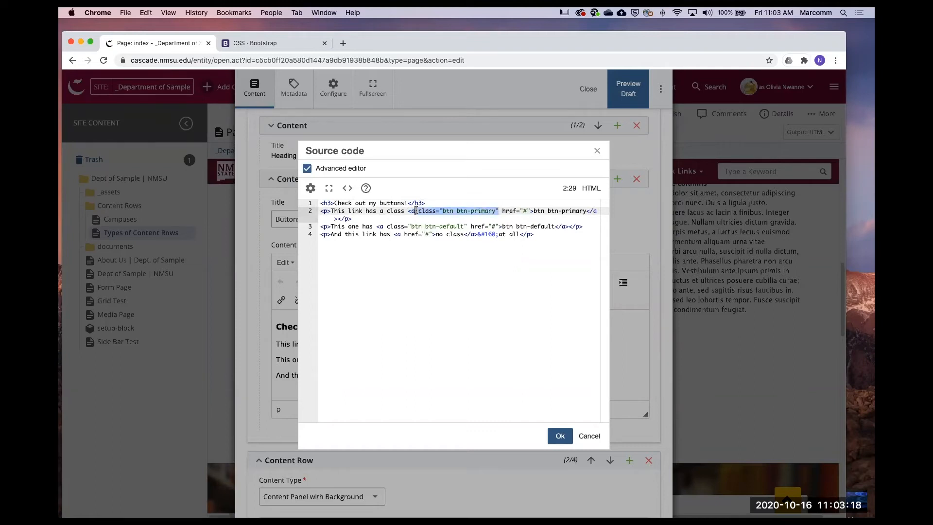
click(590, 436)
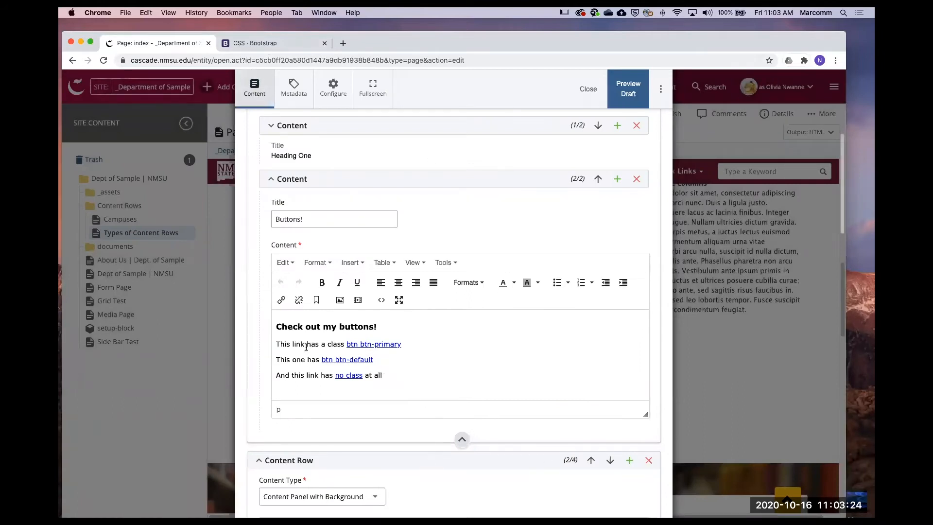
Replace the linked text at the end of the first button line so it reads "This link has a class Button".
drag(405, 345, 323, 345)
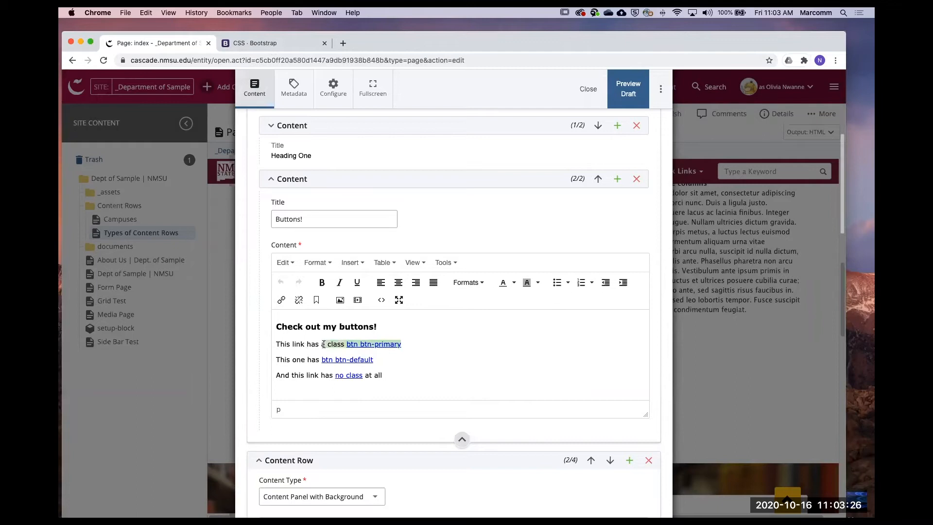
key(BackSpace)
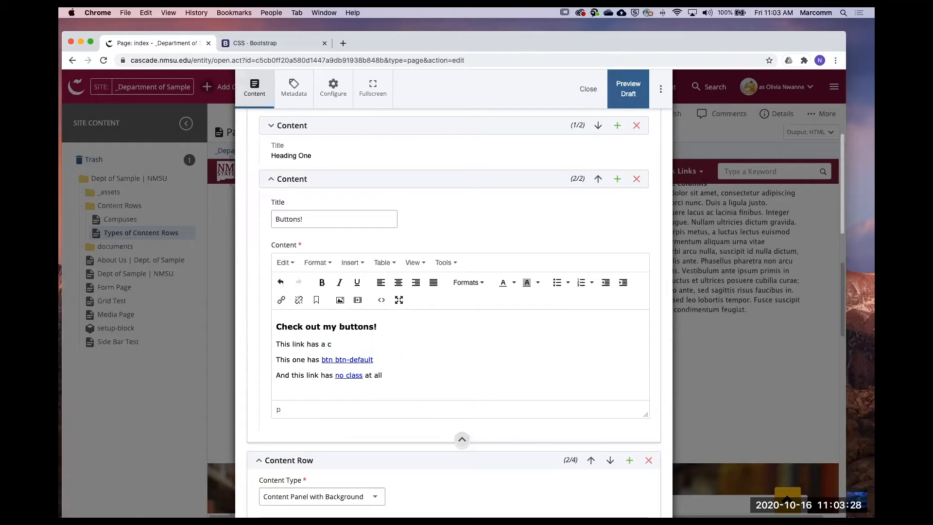
text(class Button)
Turn the word "Button" into an external link with "#" as its source.
key(shift+alt+Left)
click(281, 303)
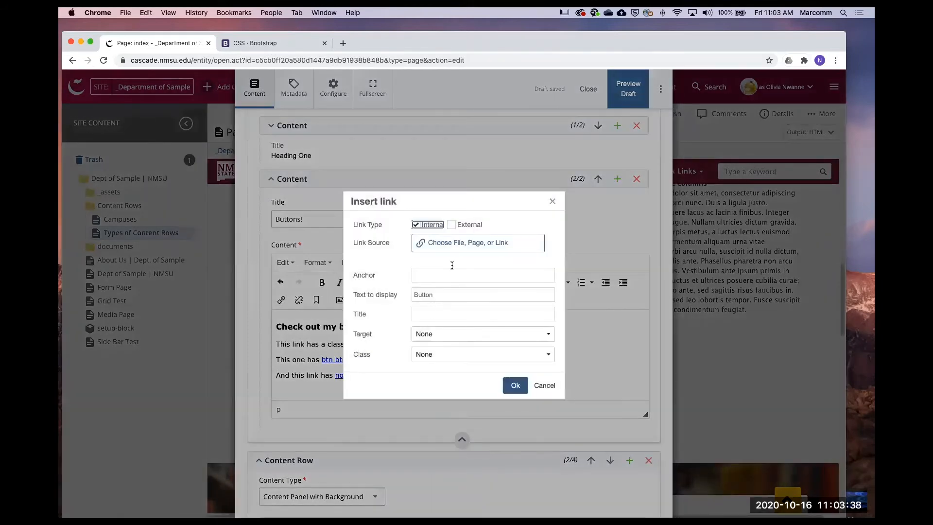
click(459, 225)
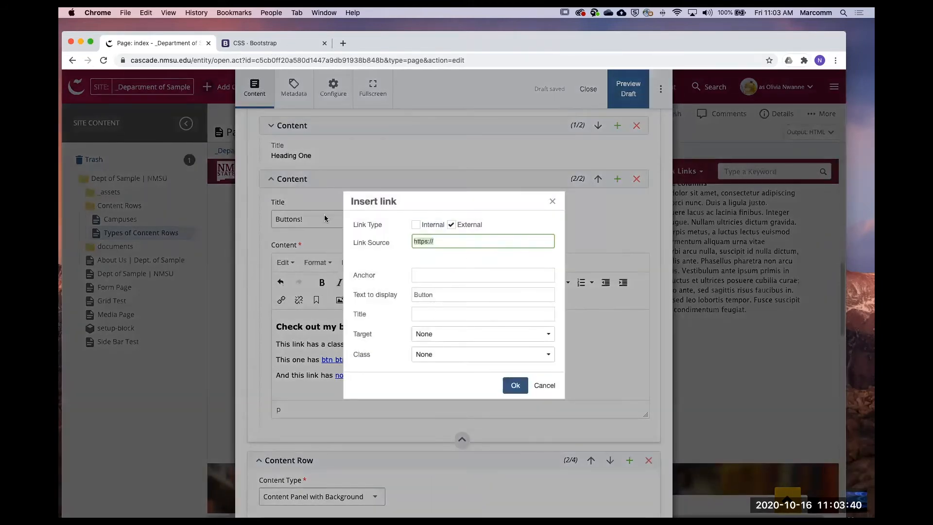
text(#)
click(516, 385)
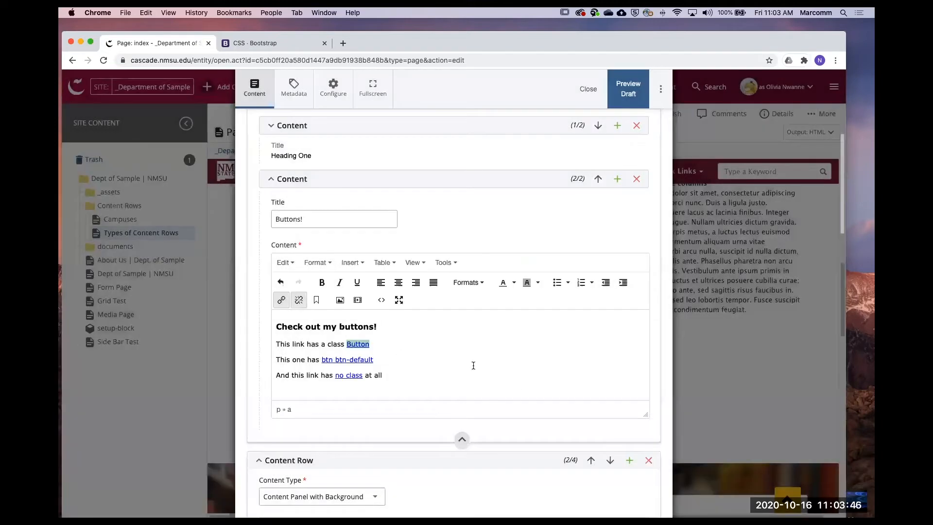
Add the attribute class="btn btn-primary" to the Button link's anchor tag in the HTML source code.
click(382, 300)
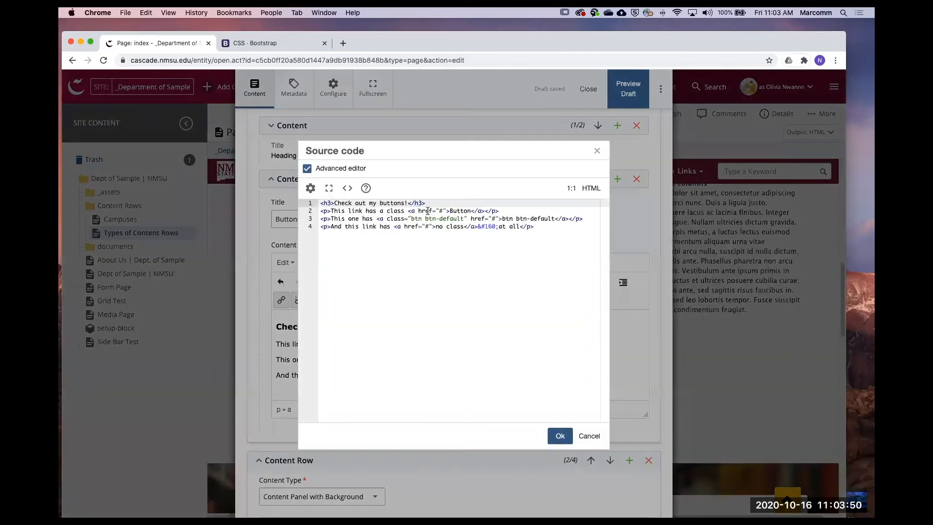
click(419, 211)
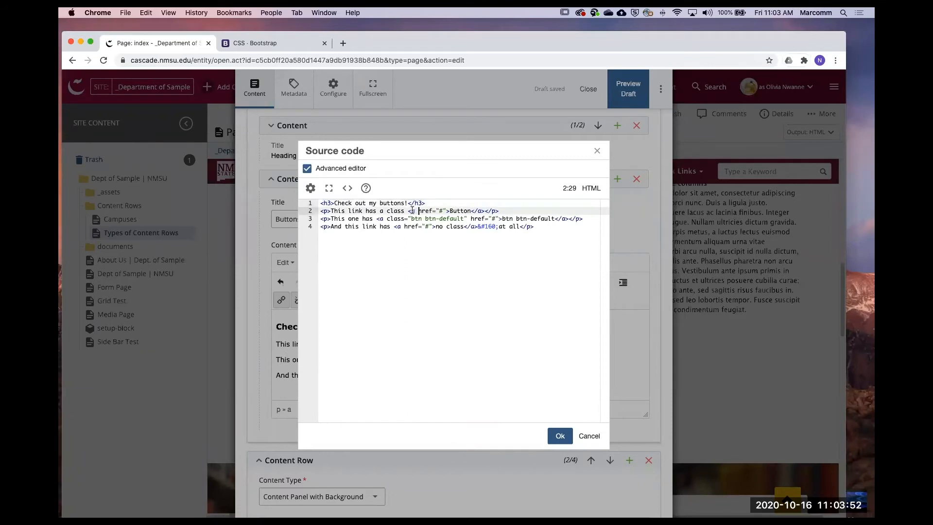
drag(412, 210, 432, 211)
click(441, 211)
text(class)
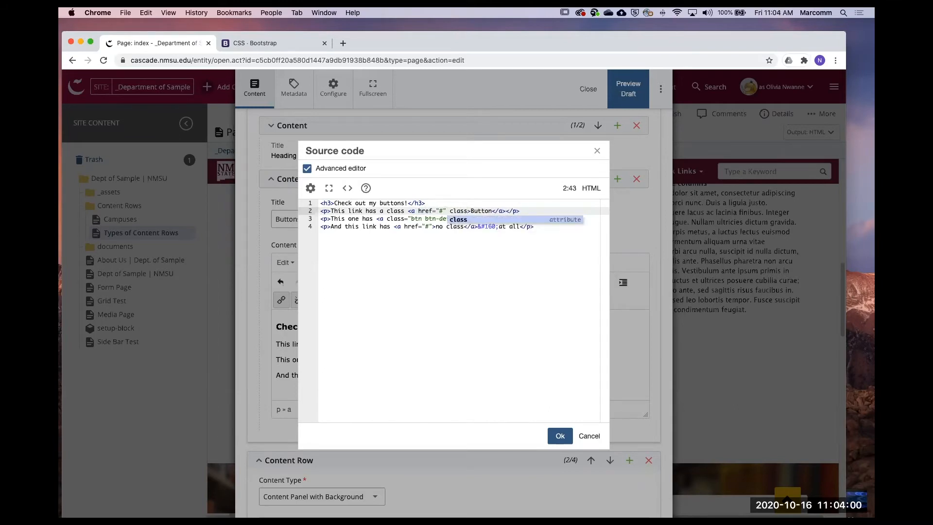
text(="btn)
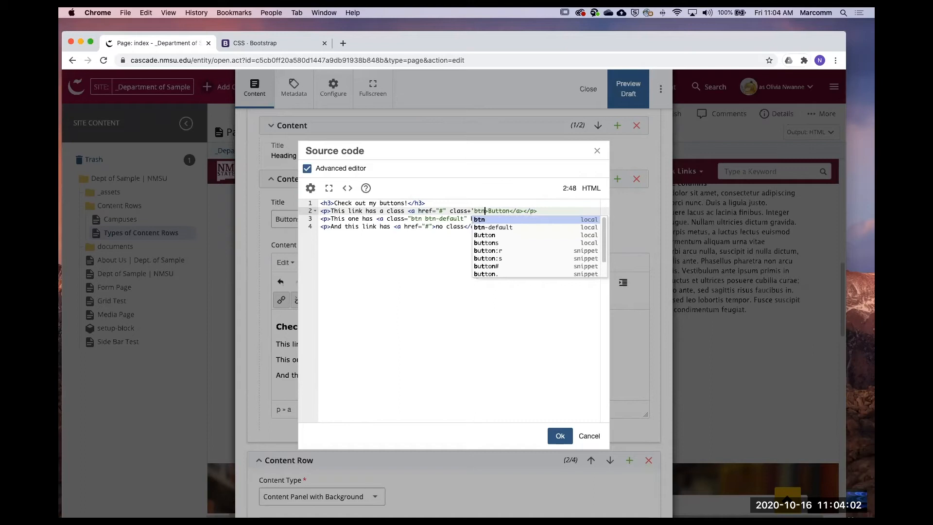
key(BackSpace)
key(BackSpace)
key(BackSpace)
key(BackSpace)
key(BackSpace)
text(="btn btn-primary">)
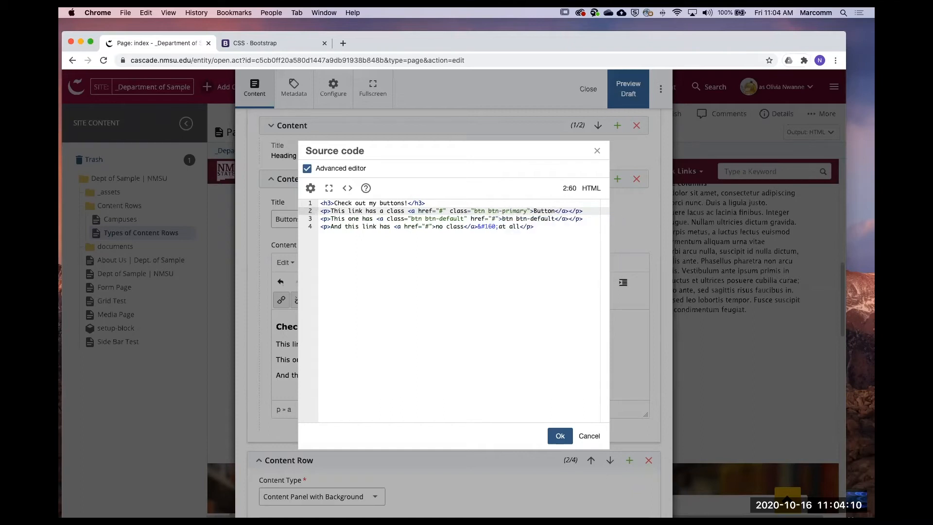
Check the btn and btn-primary class names on the Button link and apply the source code changes.
double_click(476, 210)
double_click(515, 211)
click(491, 210)
click(543, 211)
click(560, 436)
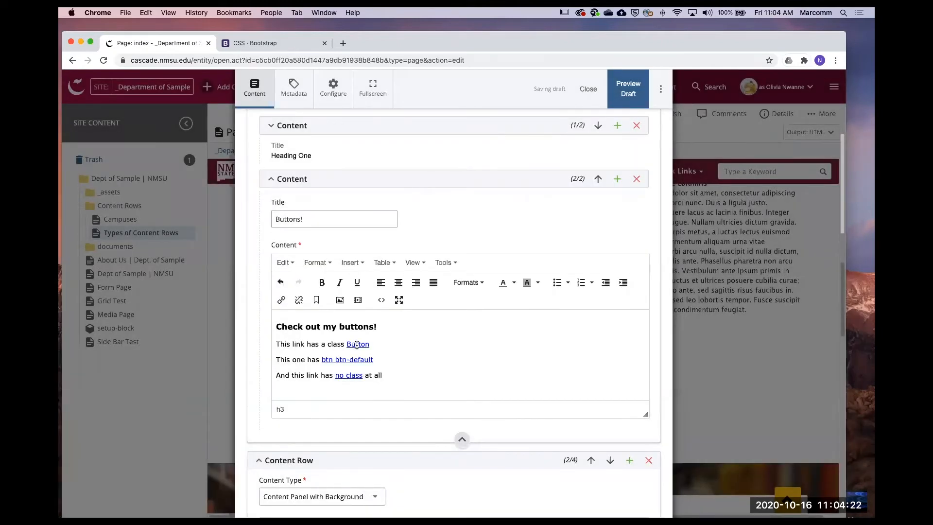
Replace the linked text at the end of the second button line so it reads "This one has another class Button".
drag(376, 361, 322, 361)
key(BackSpace)
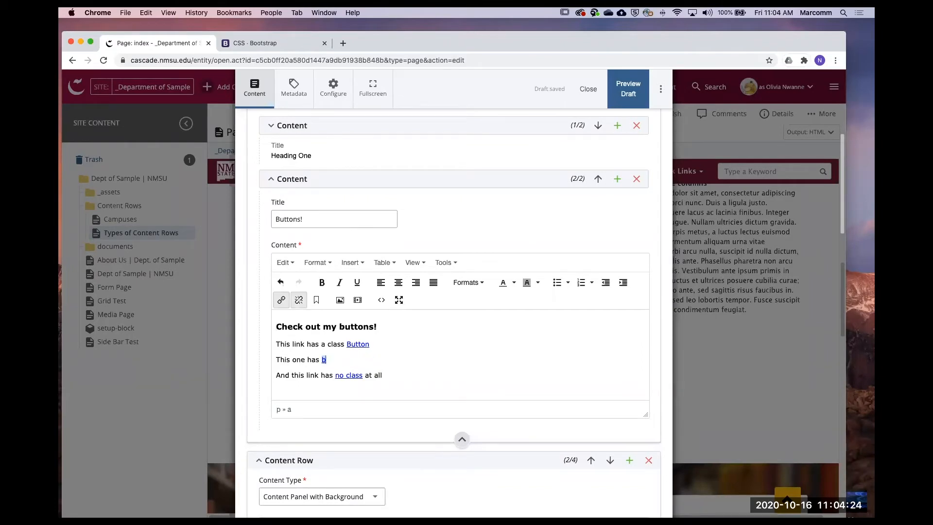
key(BackSpace)
text(another class)
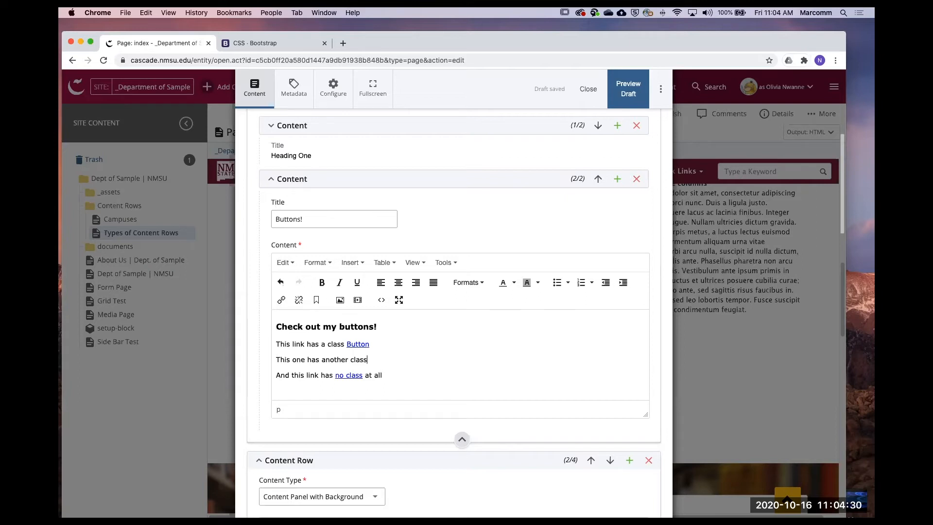
text( Button)
Turn the word "Button" in the second line into an external link with "#" as its source.
key(shift+alt+Left)
click(281, 300)
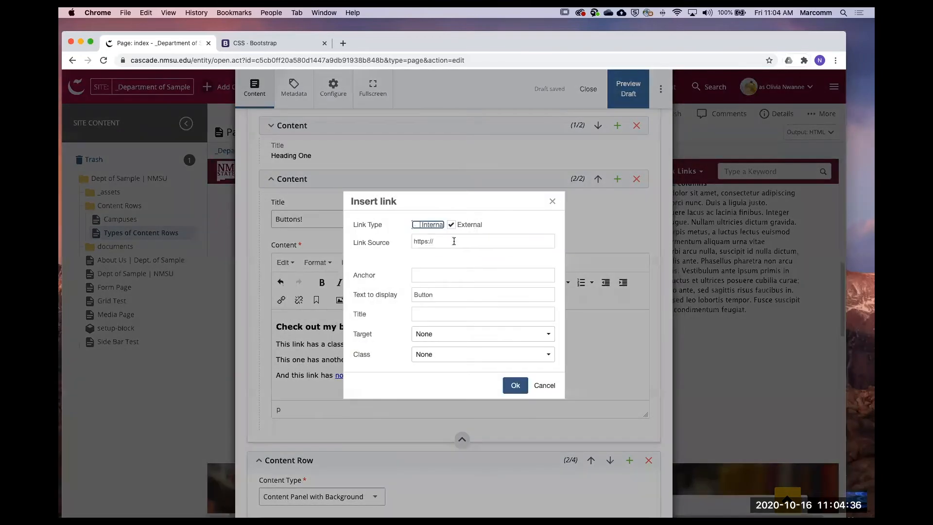
drag(454, 242, 340, 227)
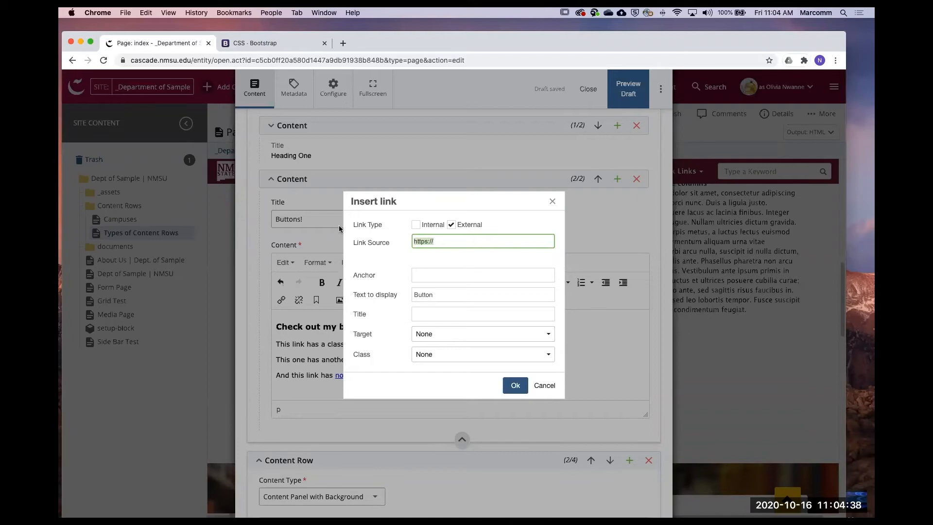
text(#)
click(516, 388)
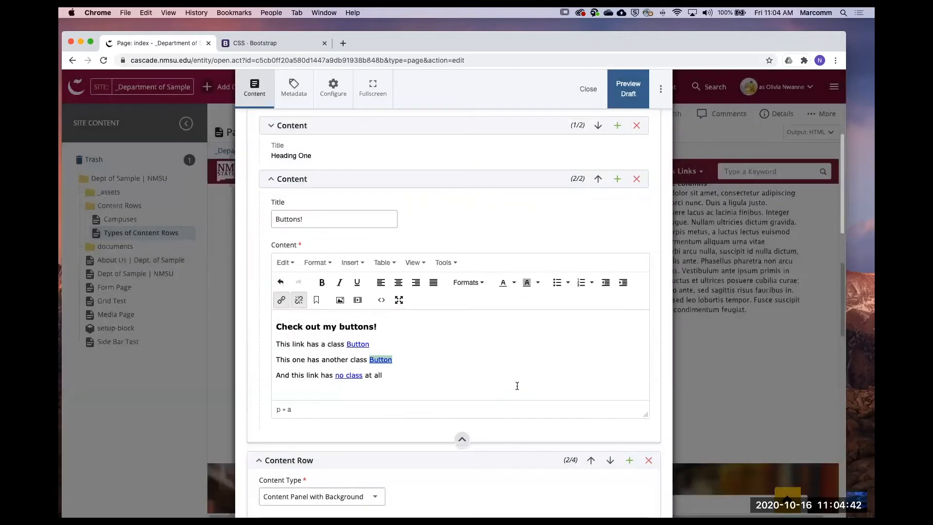
Add the attribute class="btn btn-default" to the second Button link's anchor tag in the HTML source code and apply the change.
click(382, 300)
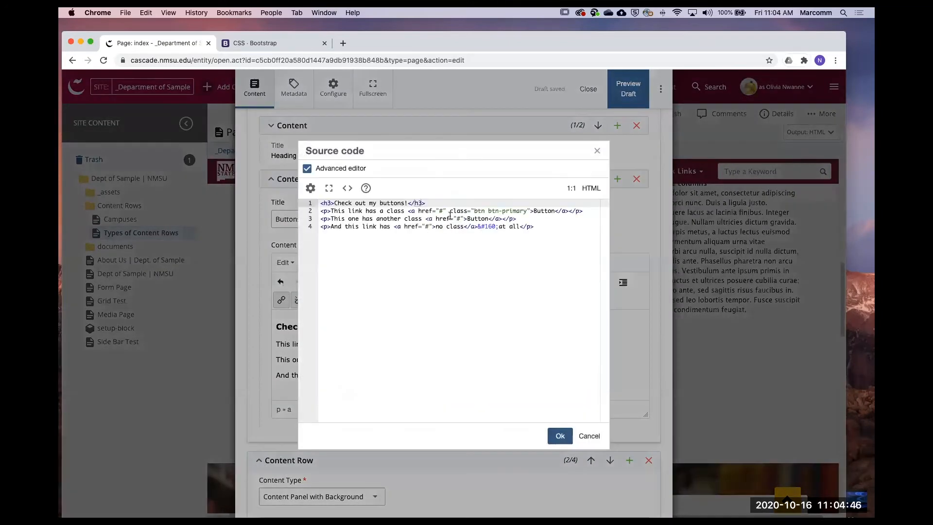
click(463, 219)
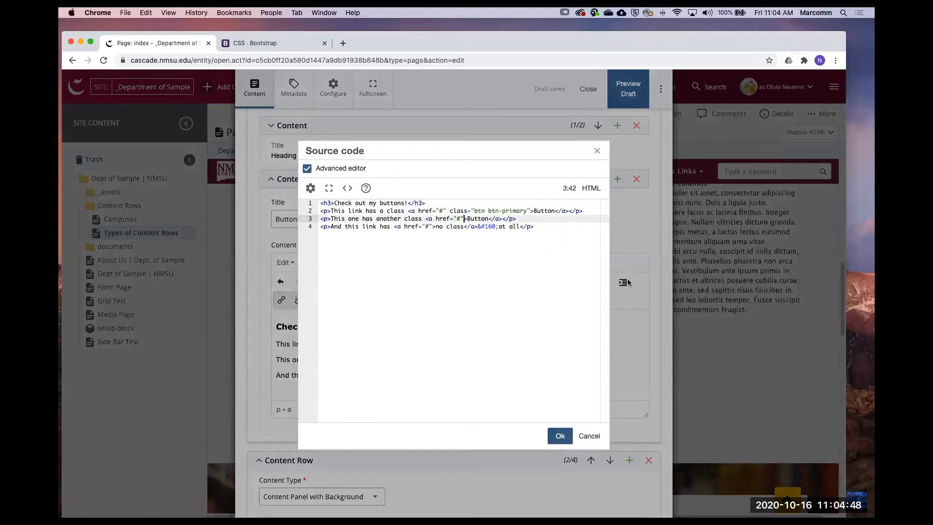
text(class)
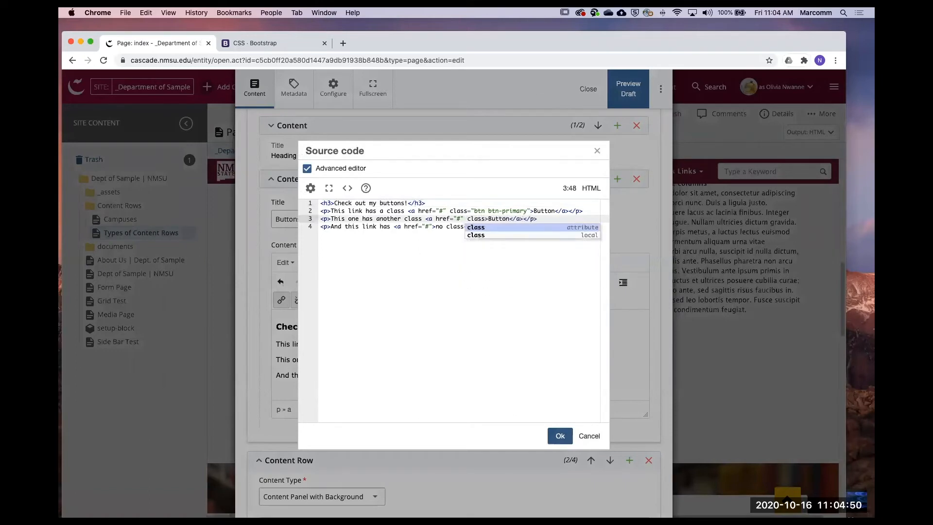
text(="btn )
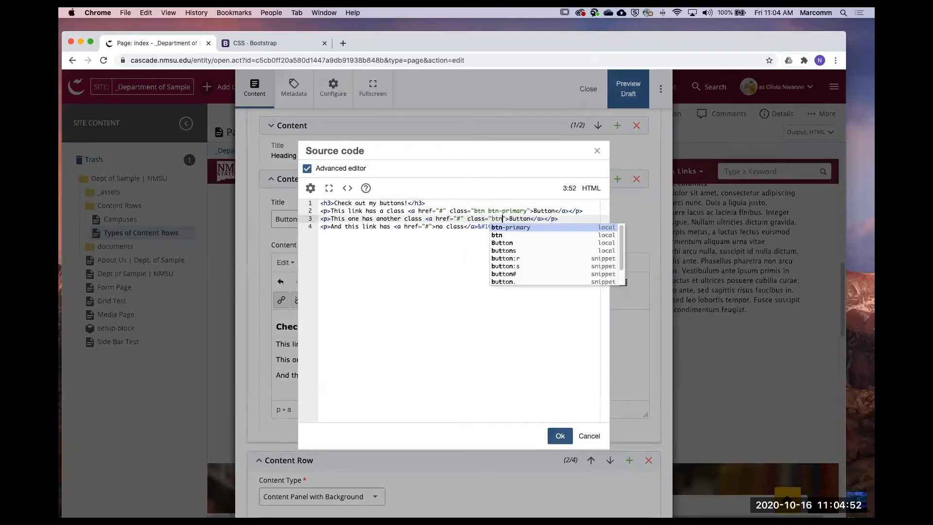
text(btn-defaul)
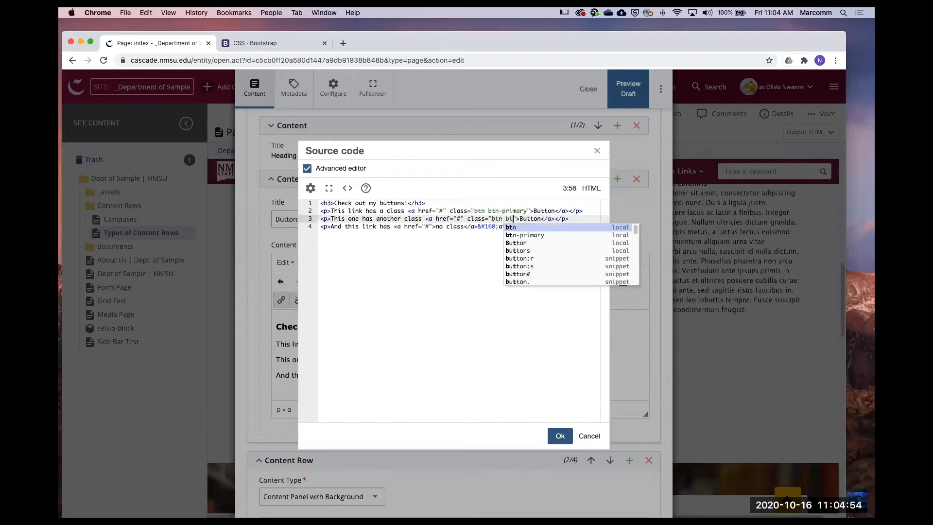
text(t)
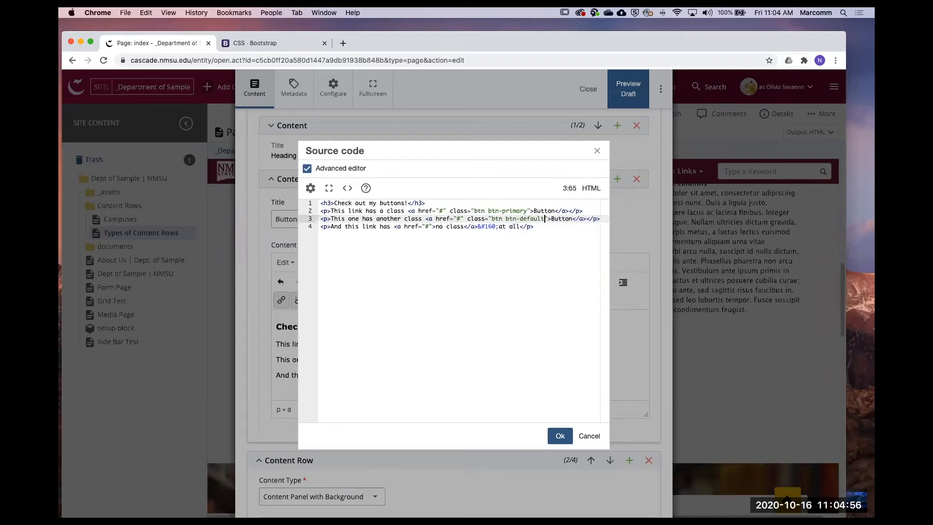
key(Left)
key(Left)
double_click(508, 210)
double_click(531, 219)
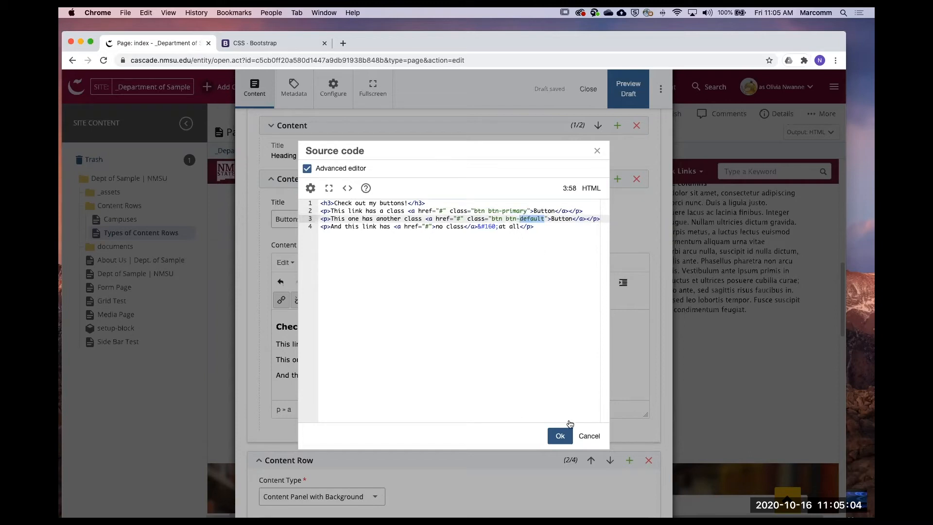
click(560, 436)
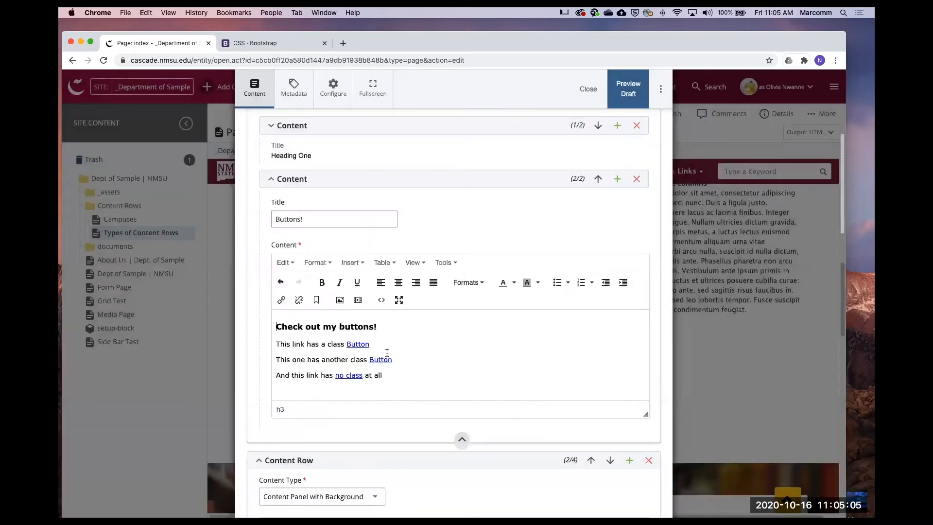
Preview the page draft and bring the "Buttons!" section into view.
click(616, 103)
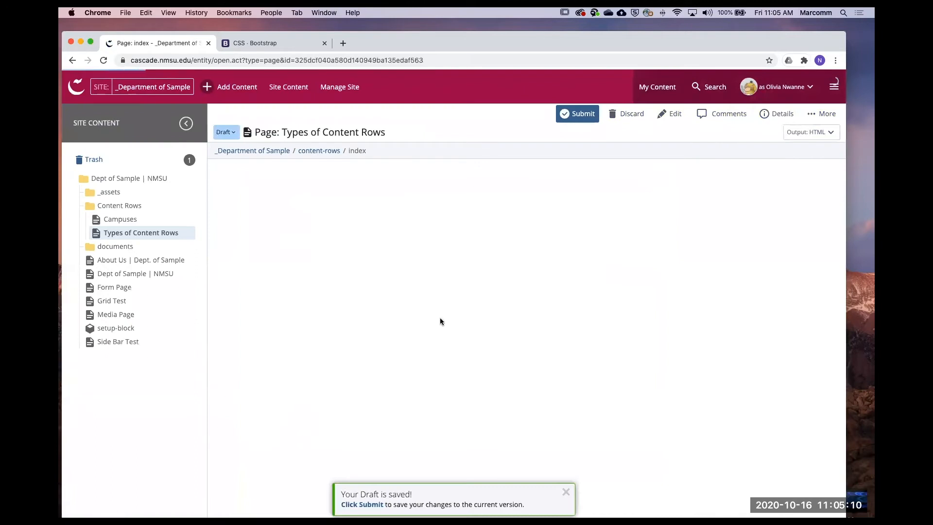
scroll(433, 297, down, 10)
scroll(433, 299, down, 5)
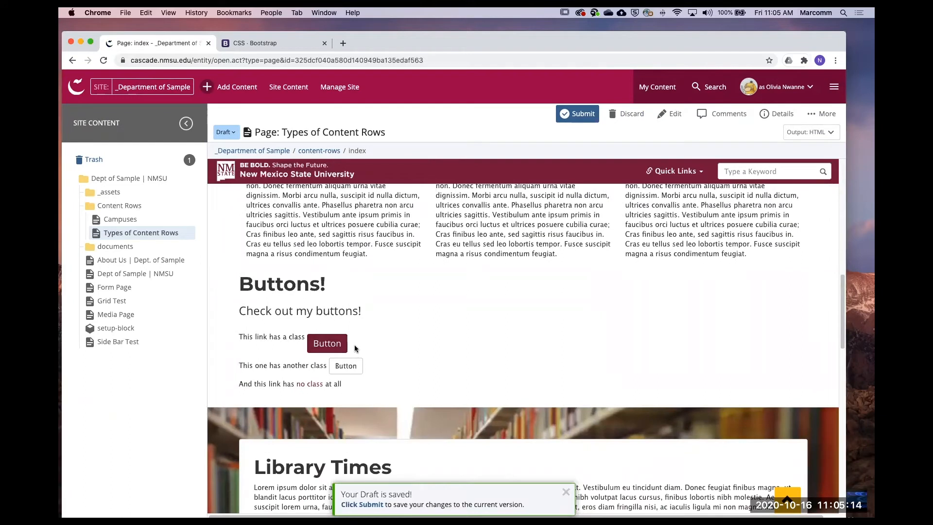
Examine the draft's column rows, the styled and unstyled links under "Buttons!" and the Library Times panel.
scroll(379, 327, up, 8)
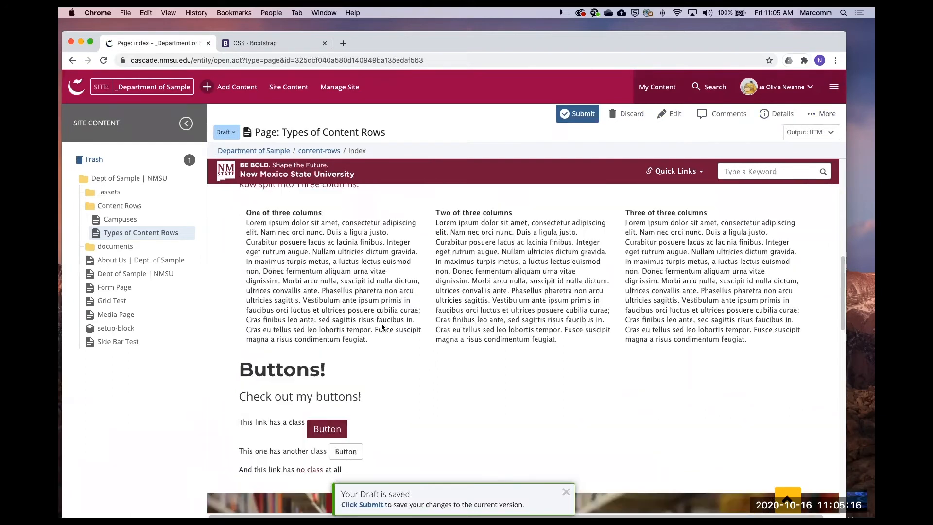
scroll(416, 299, down, 6)
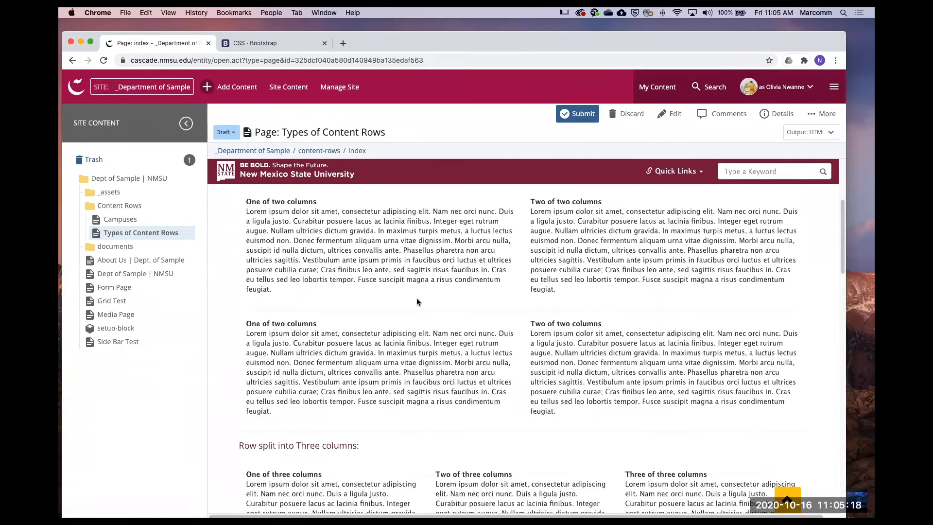
scroll(340, 406, down, 2)
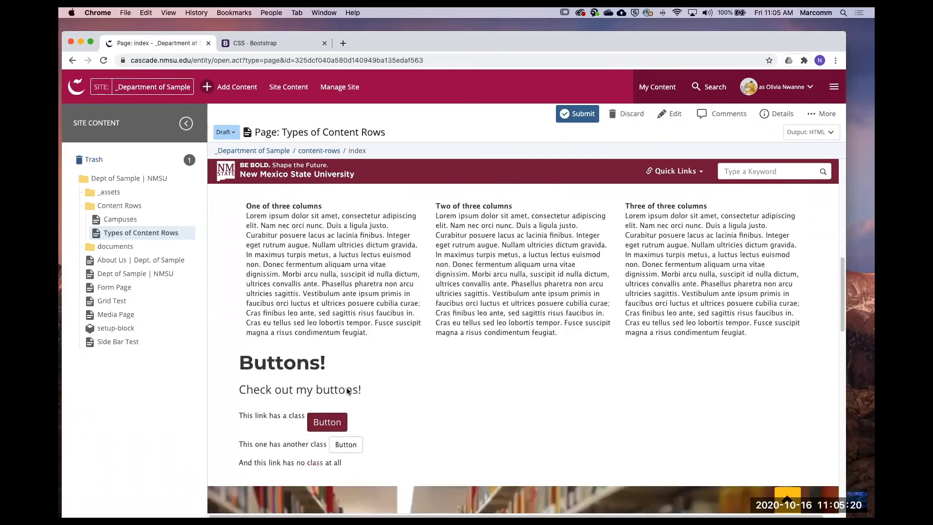
scroll(705, 378, down, 4)
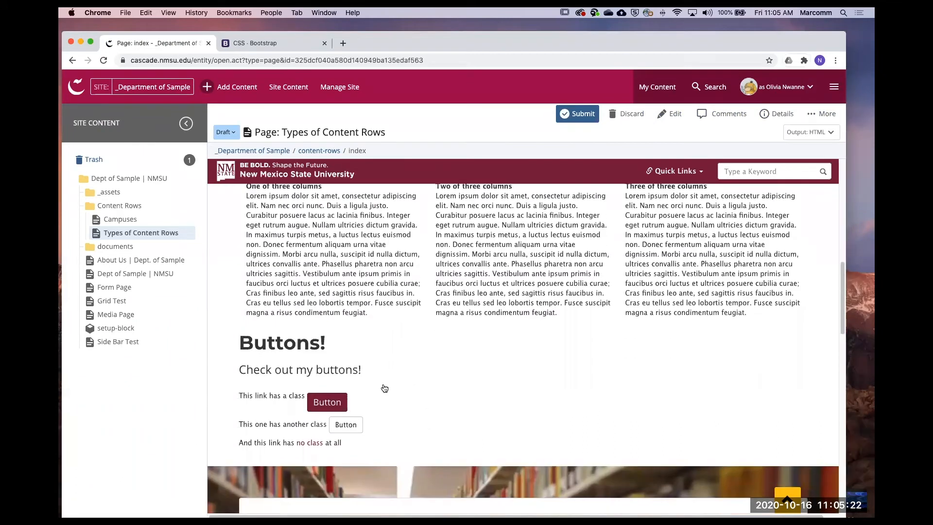
scroll(724, 430, down, 10)
scroll(562, 398, up, 5)
scroll(483, 369, up, 8)
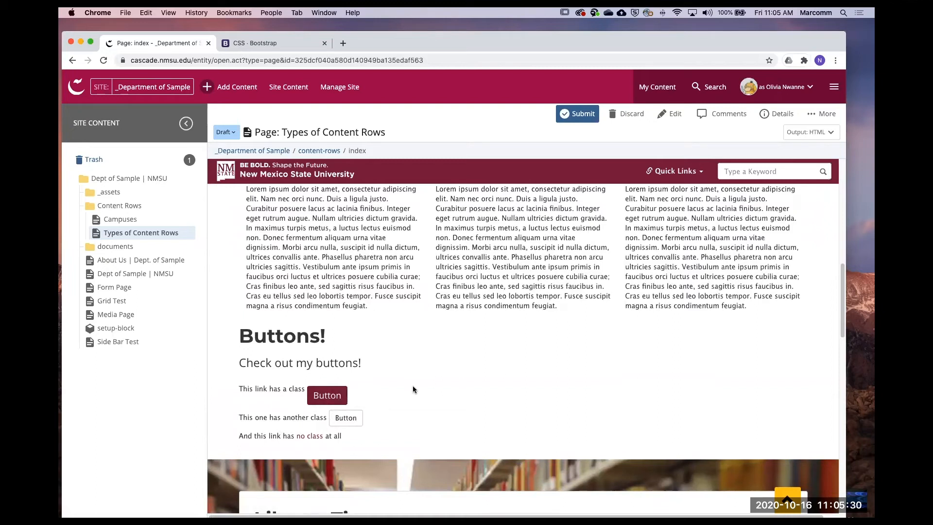
scroll(408, 382, down, 3)
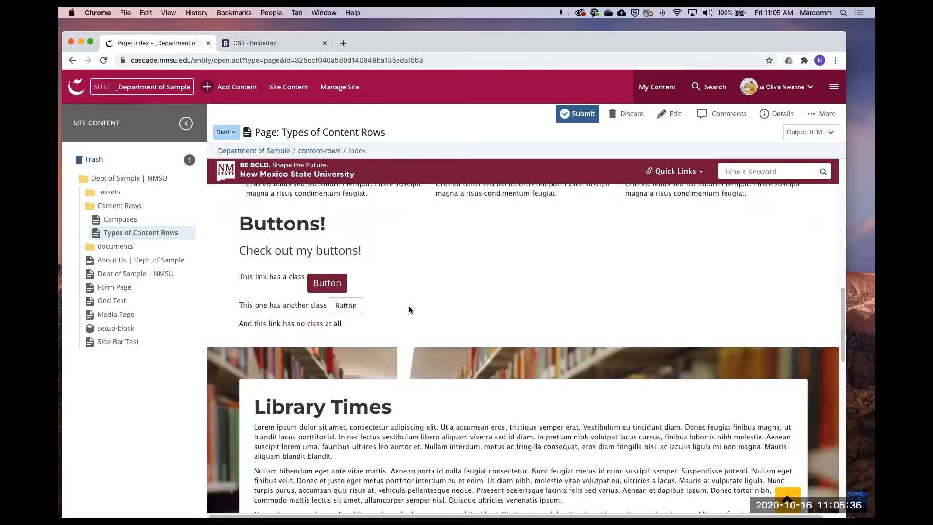
scroll(410, 306, down, 1)
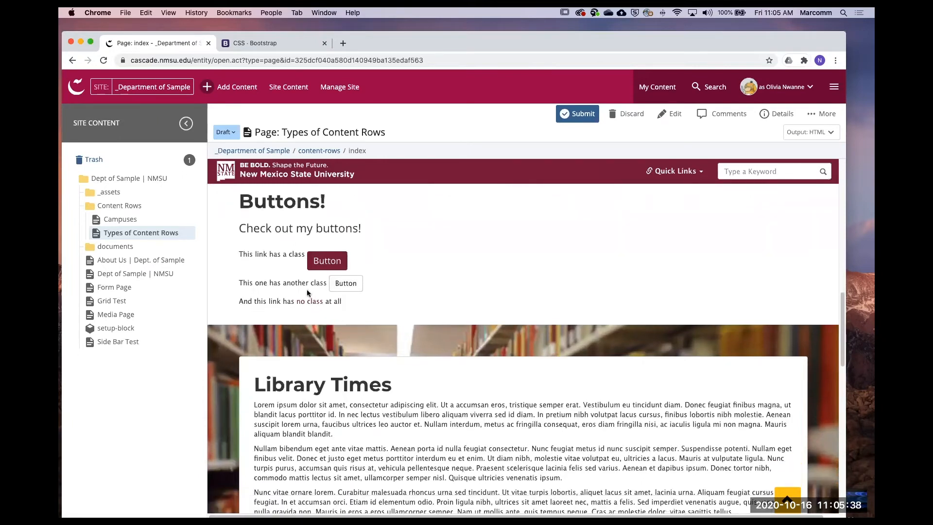
scroll(334, 302, up, 1)
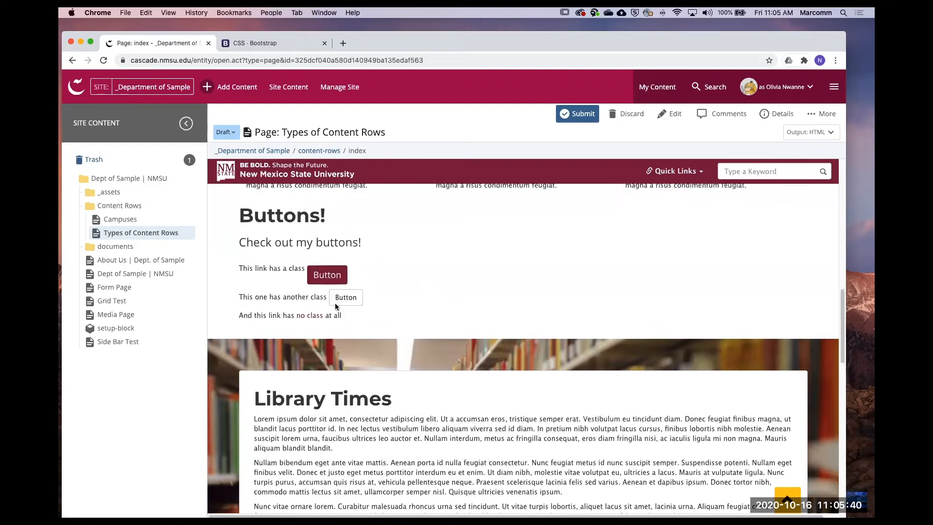
scroll(376, 301, up, 1)
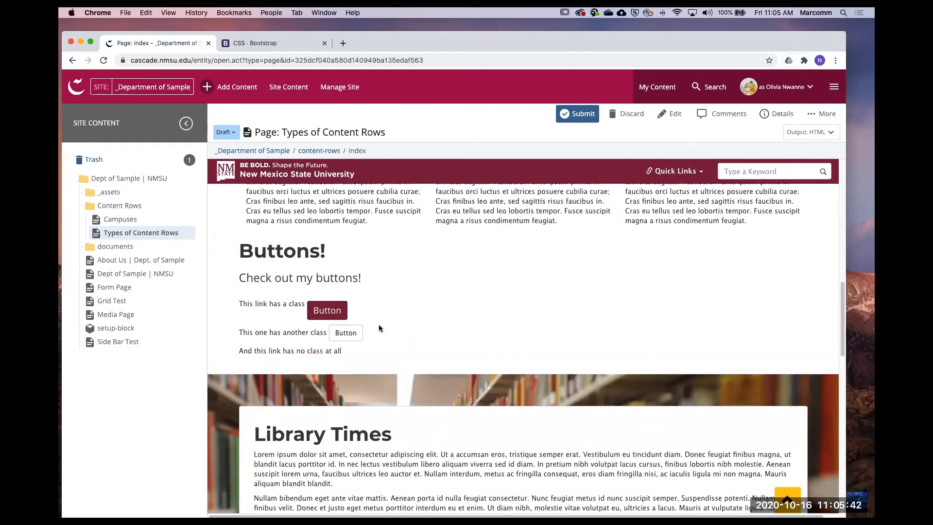
scroll(392, 317, up, 1)
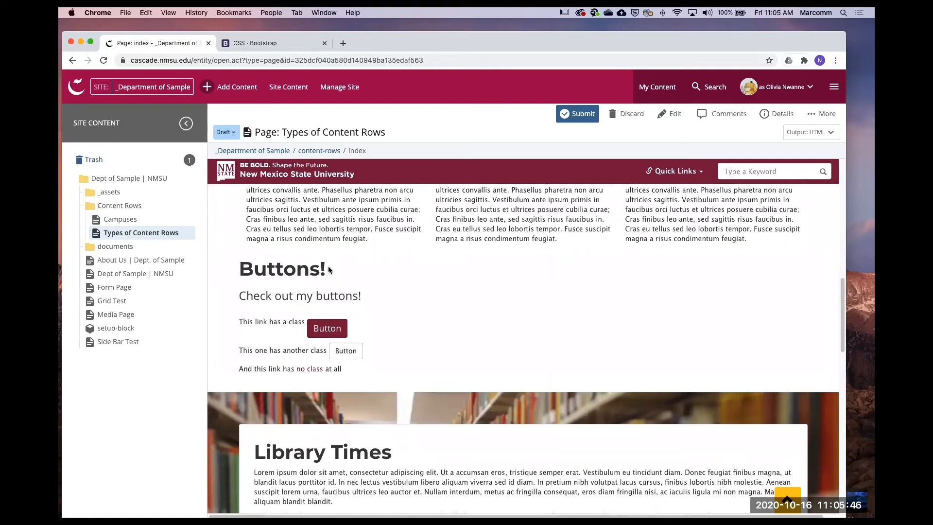
scroll(494, 323, up, 15)
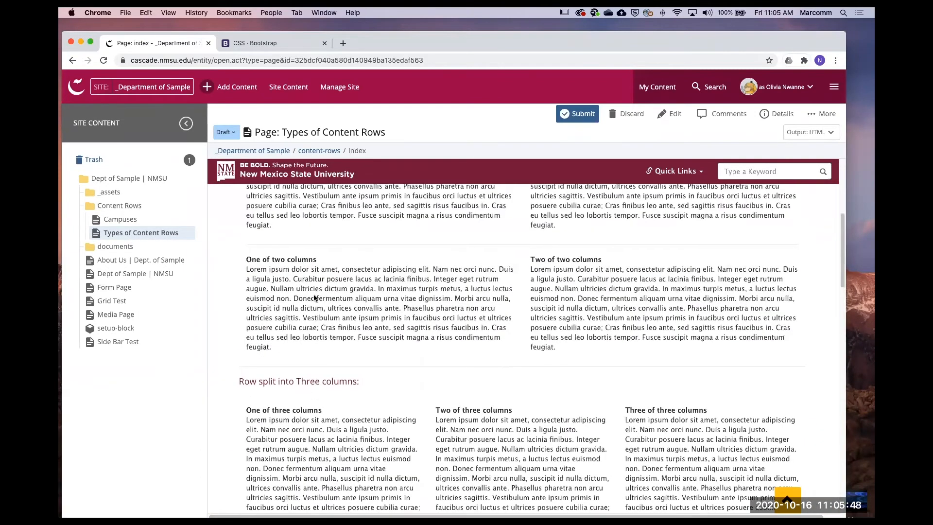
Start a copy of the Types of Content Rows page and choose the training-playground site's root folder as its destination.
right_click(141, 233)
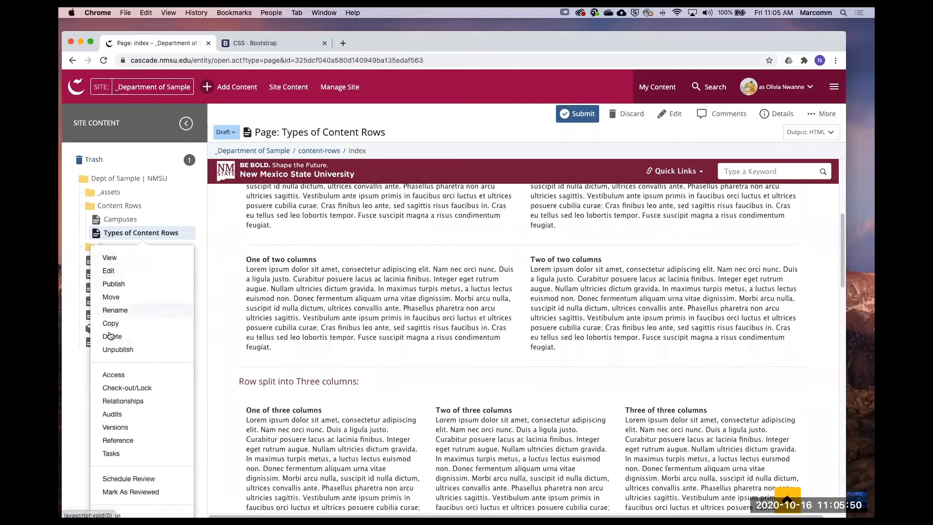
click(119, 321)
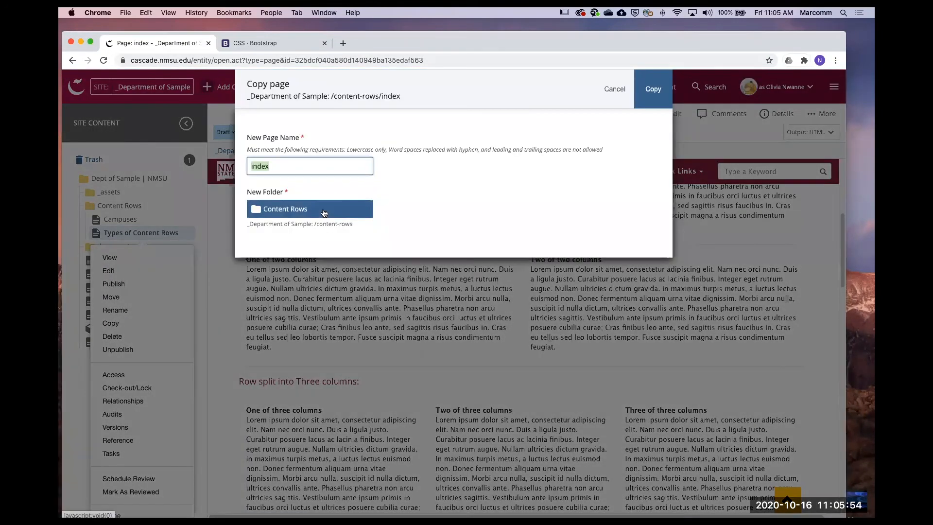
click(322, 213)
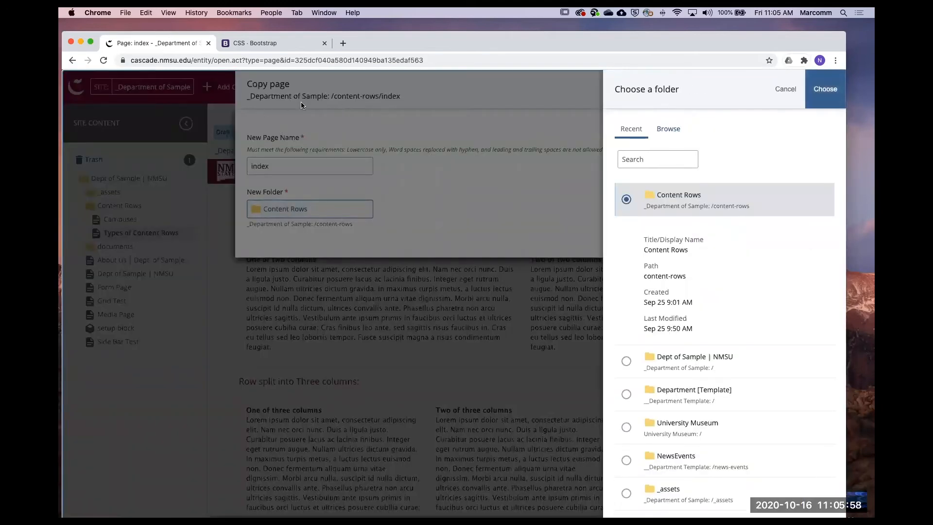
click(669, 131)
click(716, 175)
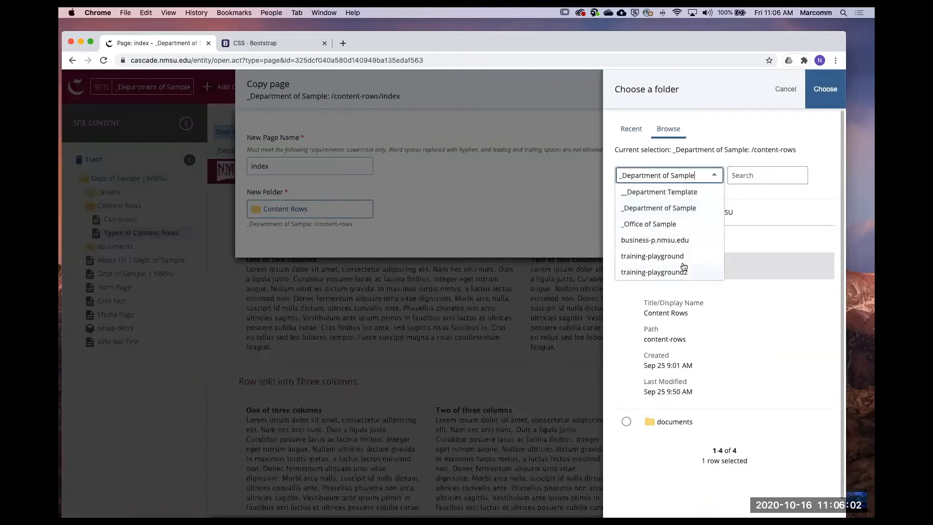
click(671, 259)
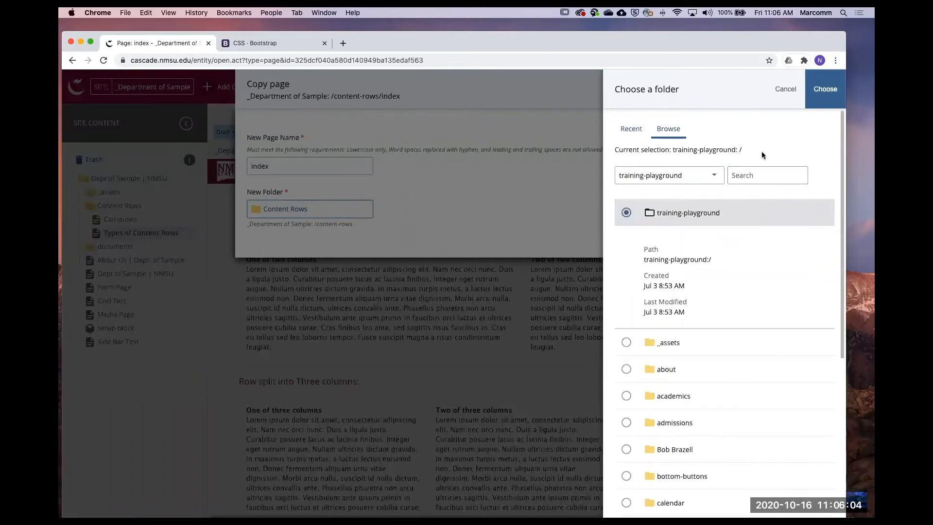
click(821, 100)
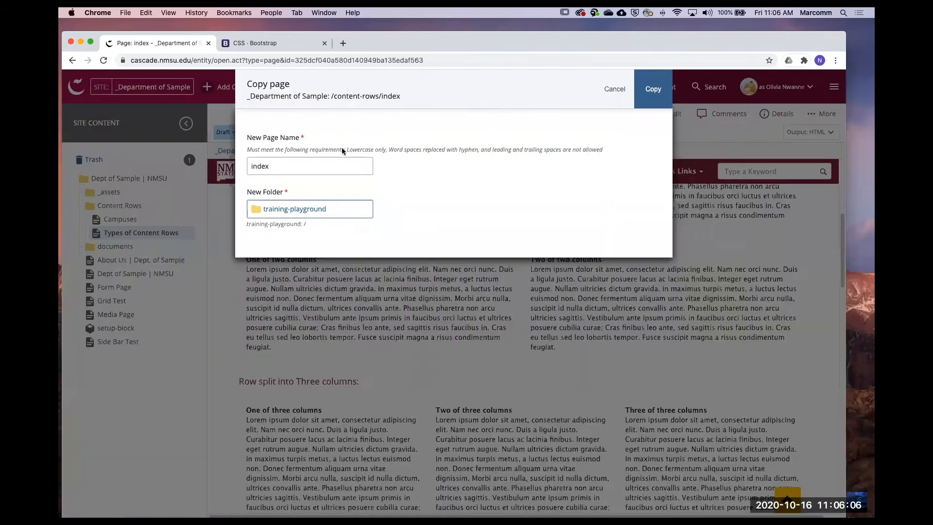
Set the new page name of the copy to "content-samples".
double_click(278, 166)
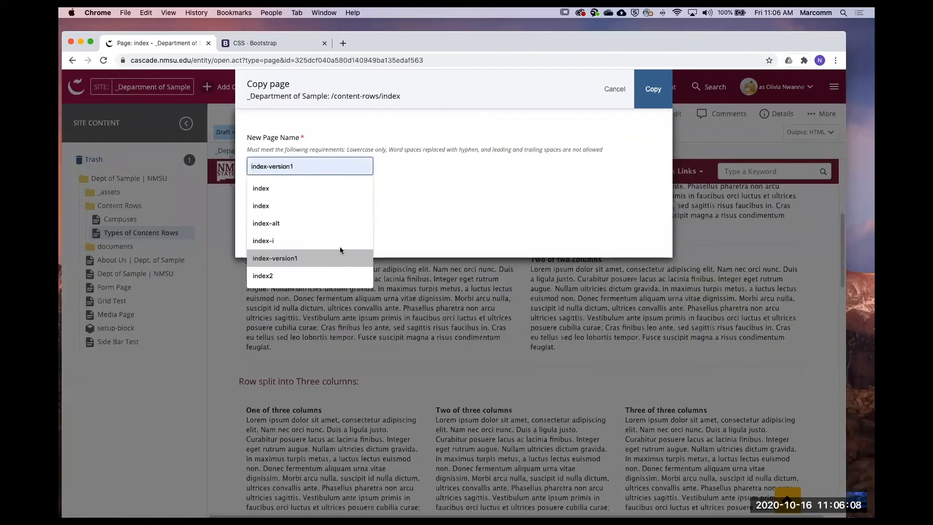
double_click(302, 169)
text(cont)
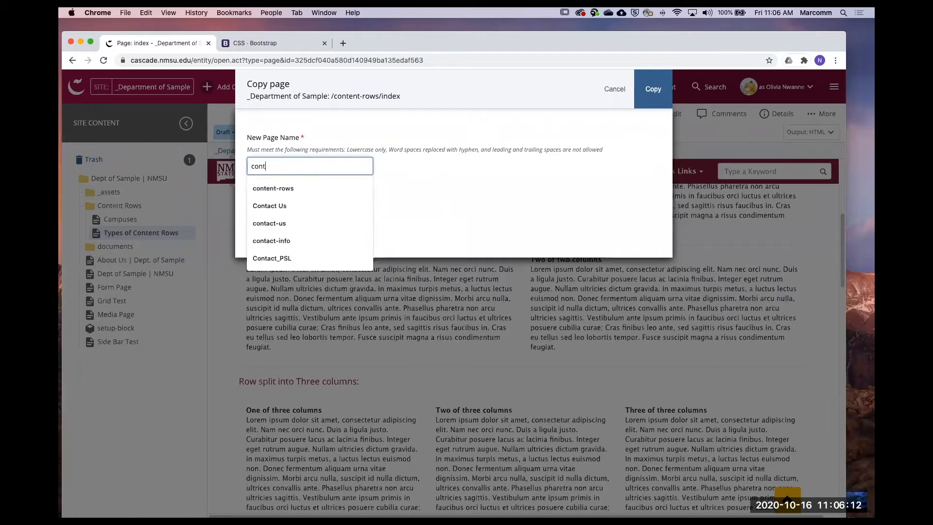
text(ent-samples)
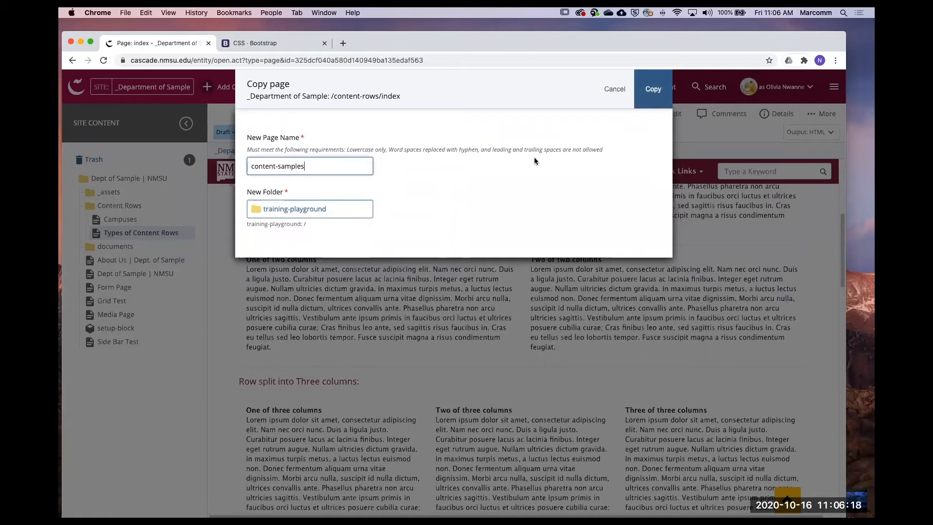
Create the content-samples copy of the page in the training-playground site.
click(653, 103)
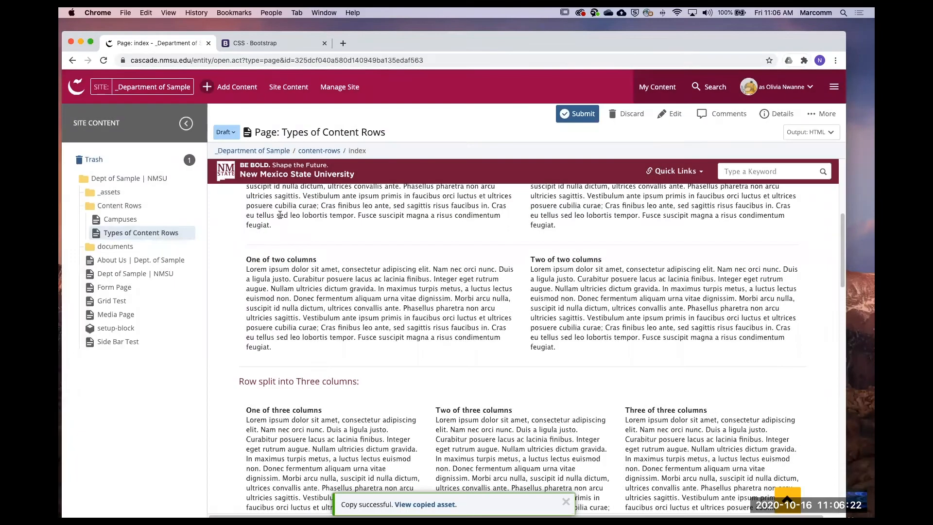
Look over the draft page from the heading and column rows down to the Content Panel section.
scroll(484, 328, up, 10)
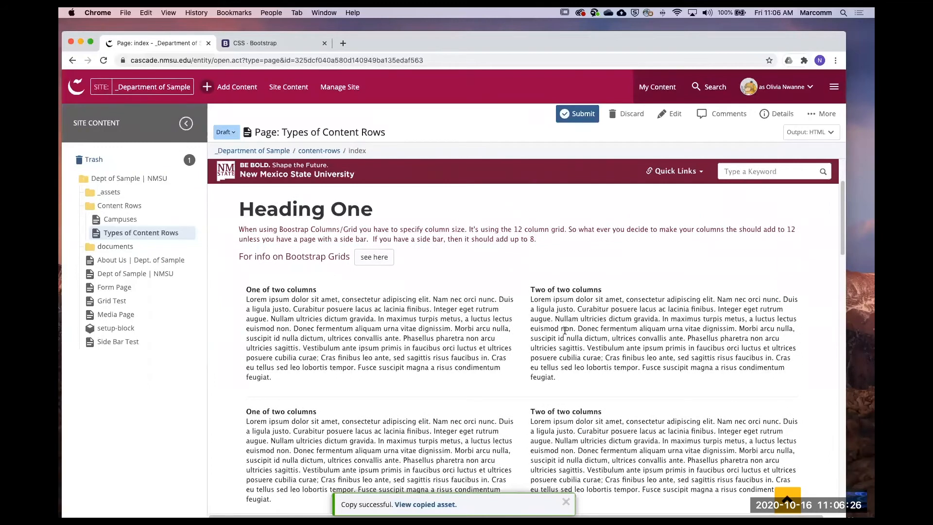
scroll(544, 326, down, 5)
scroll(564, 337, down, 3)
scroll(564, 338, up, 8)
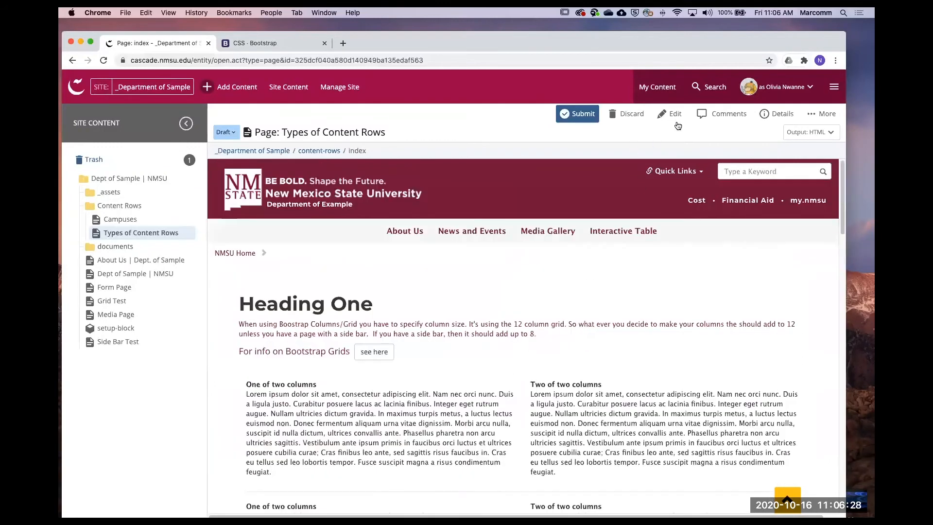
scroll(577, 302, down, 10)
scroll(552, 381, down, 10)
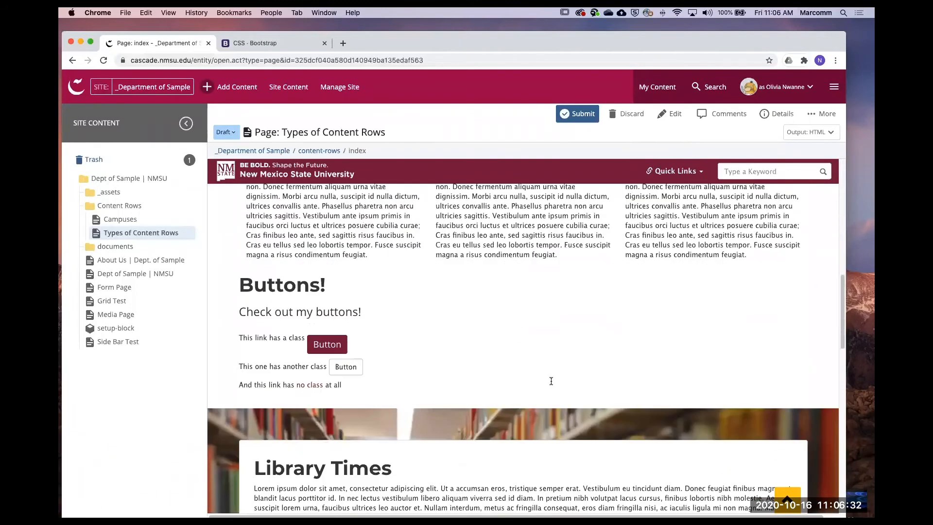
scroll(551, 381, down, 15)
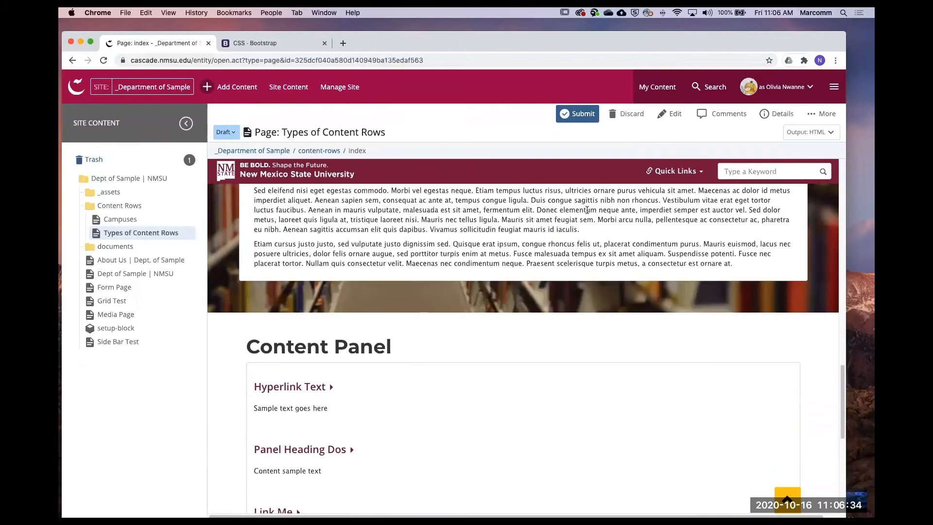
scroll(555, 275, down, 4)
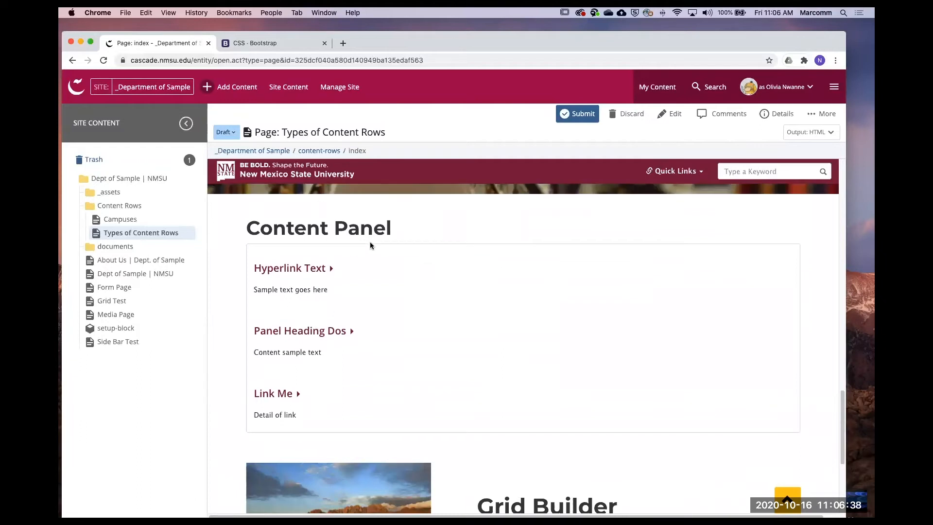
Open the page for editing and delete the second and third Content Panel Rows of the Content Panel content row.
click(667, 113)
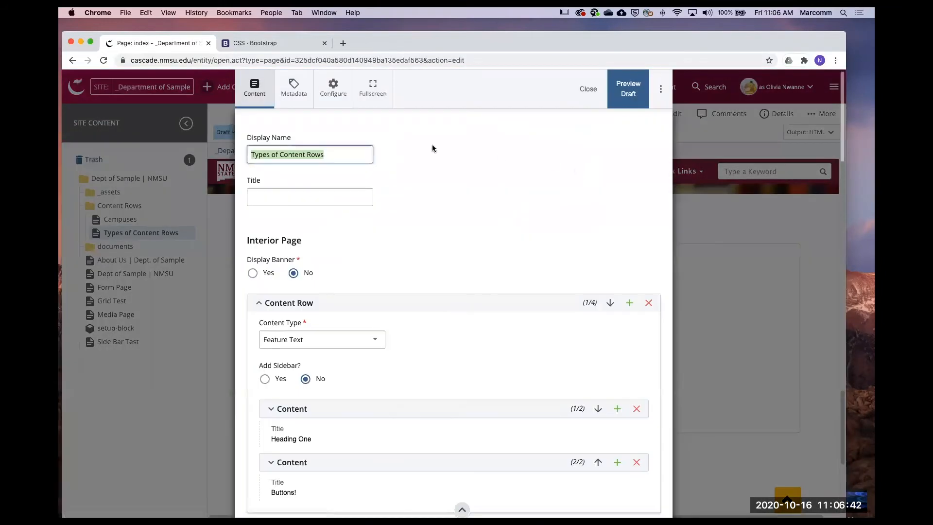
scroll(518, 331, down, 10)
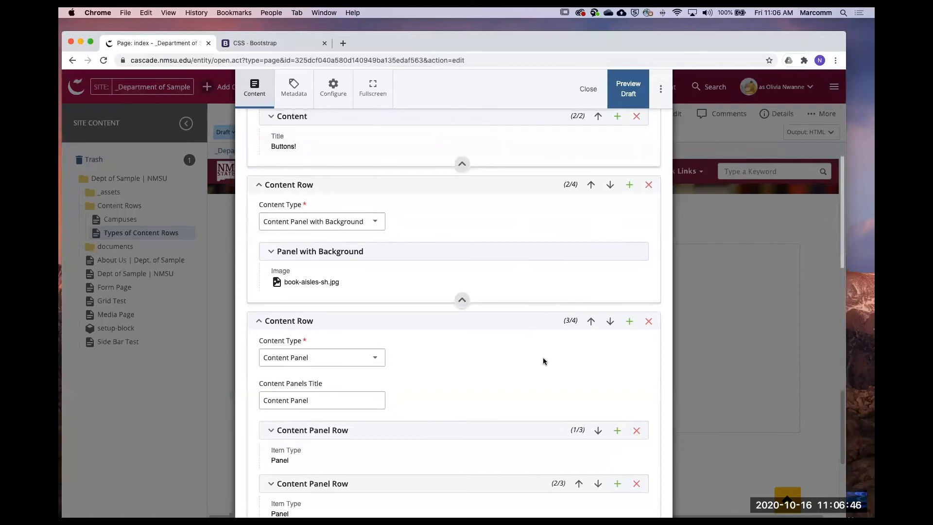
scroll(544, 357, down, 3)
scroll(550, 368, down, 4)
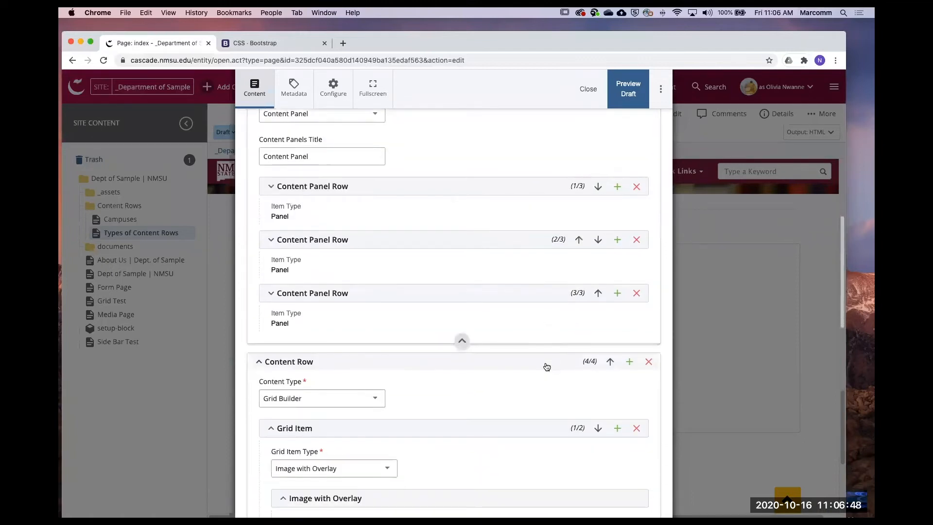
scroll(541, 367, up, 1)
click(451, 249)
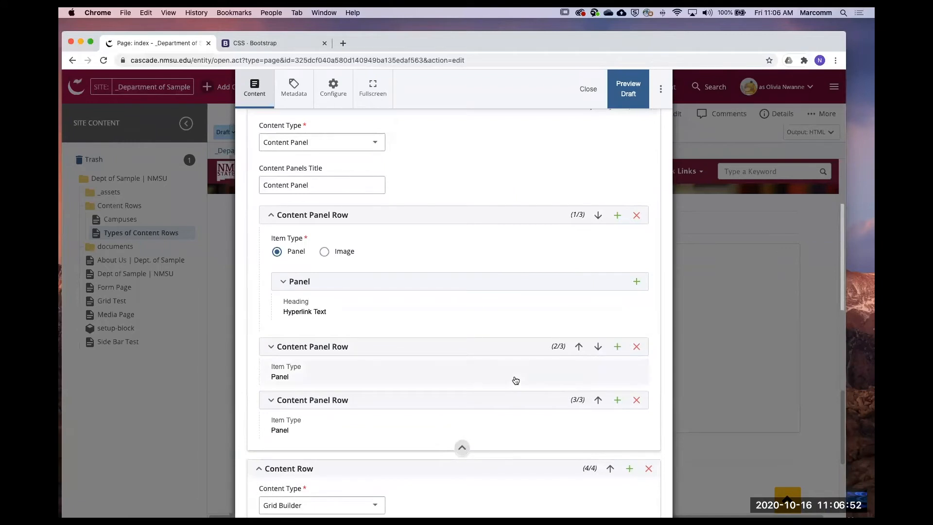
click(637, 347)
click(636, 347)
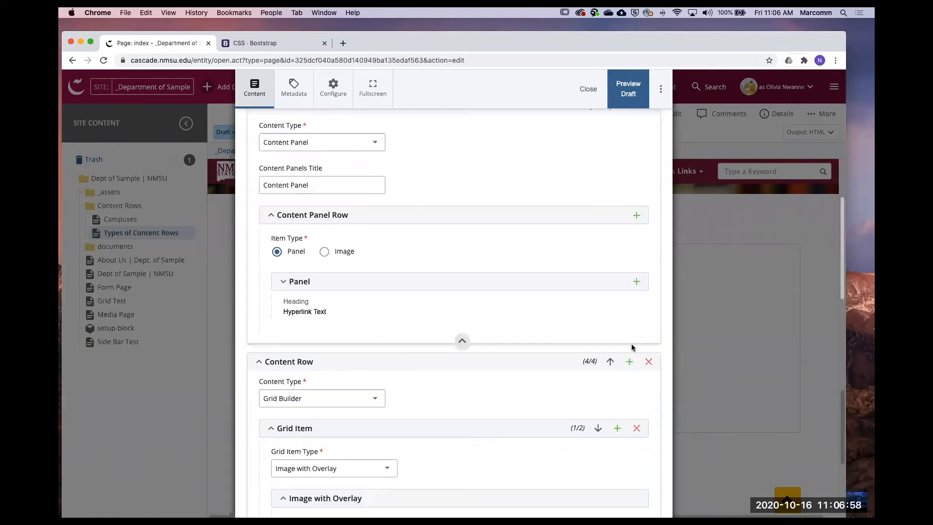
Delete the entire Content Panel content row between the background panel and Grid Builder rows.
scroll(487, 299, up, 1)
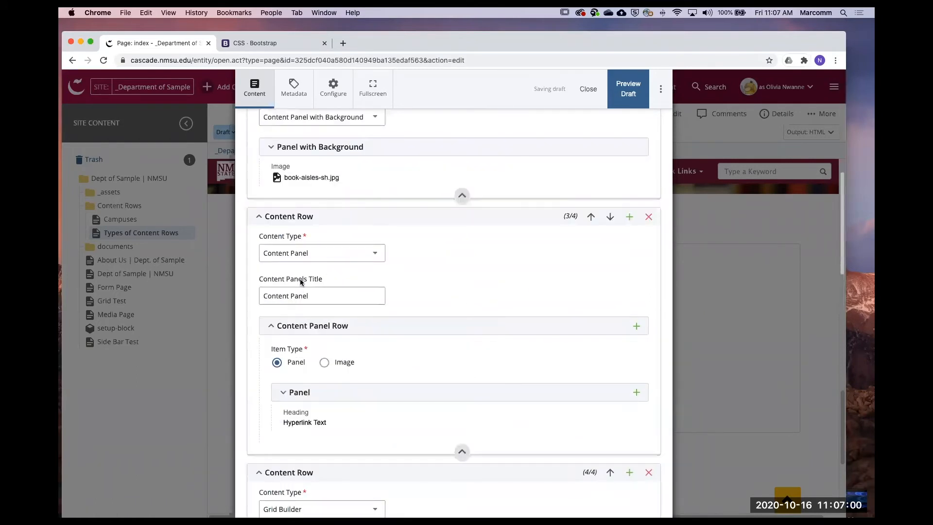
click(647, 219)
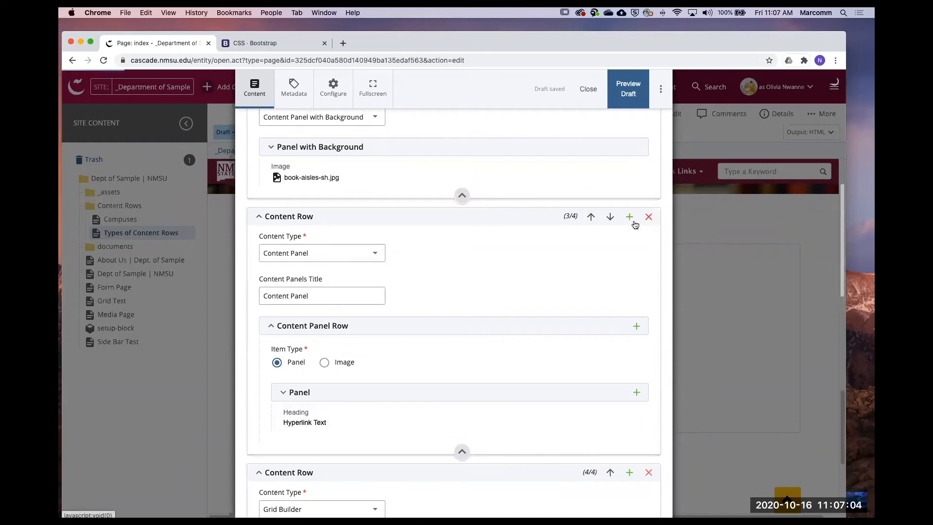
scroll(392, 247, up, 2)
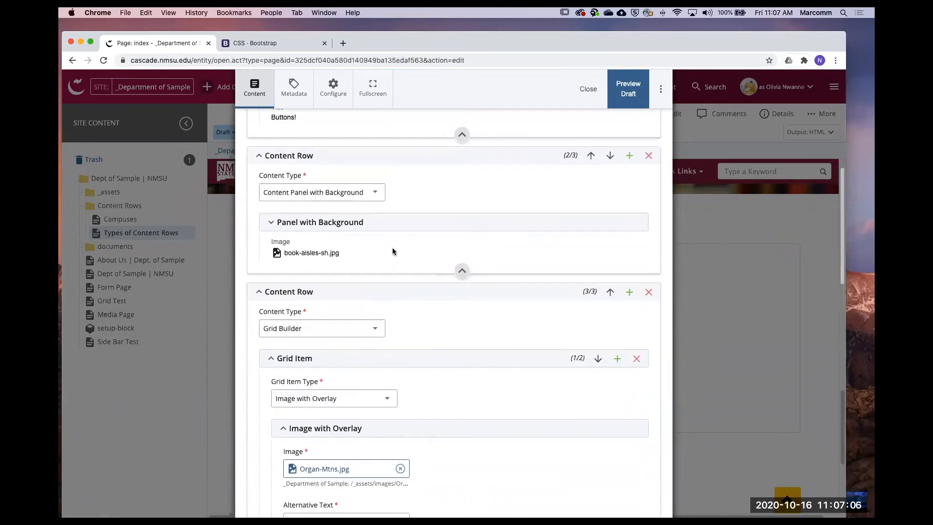
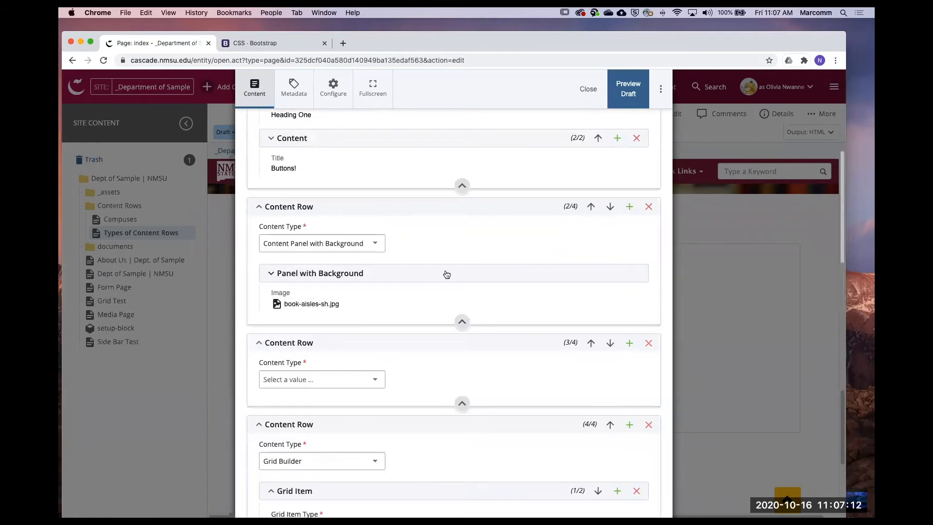
Add a content row after the background panel row with content type Content Panel and the panels title "CP Title".
scroll(308, 299, down, 2)
click(335, 268)
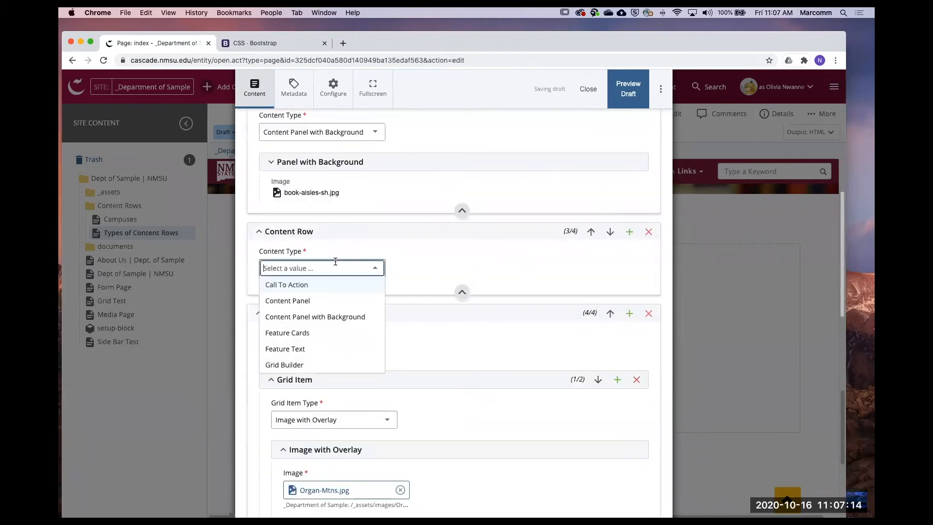
click(322, 301)
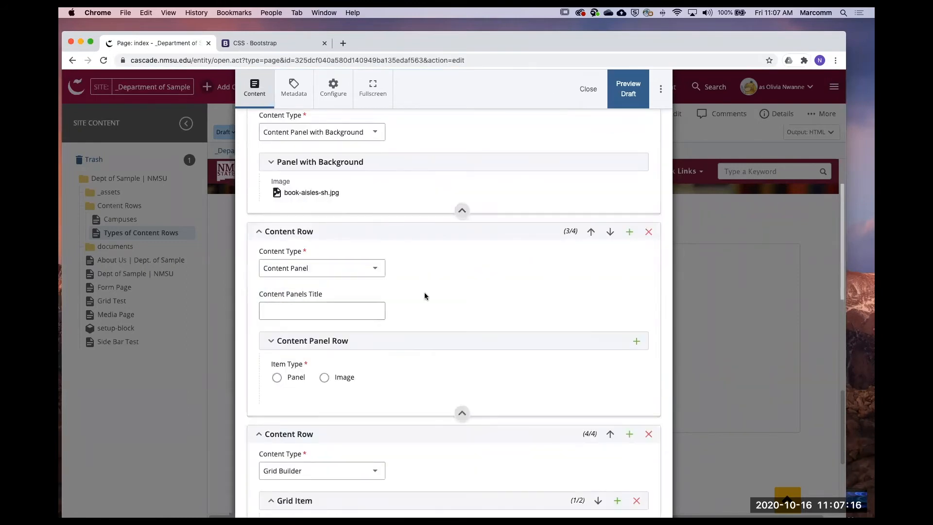
click(340, 308)
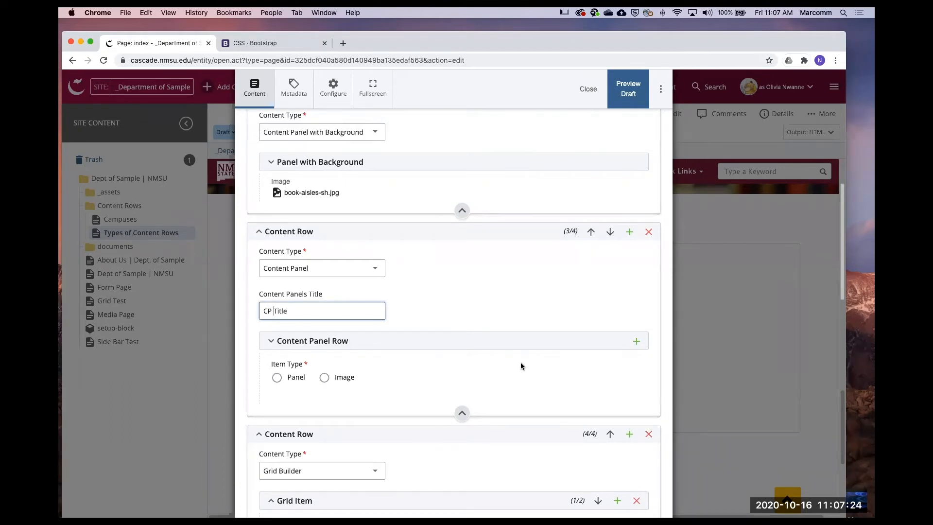
Set the new row's item type to Panel and give the panel the heading "Check out this Form!".
scroll(520, 363, down, 1)
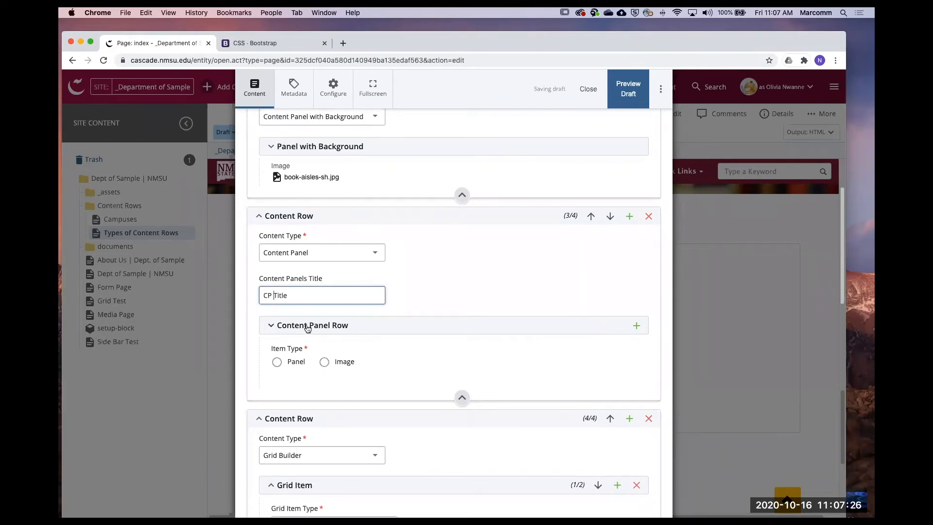
click(293, 362)
scroll(427, 369, down, 2)
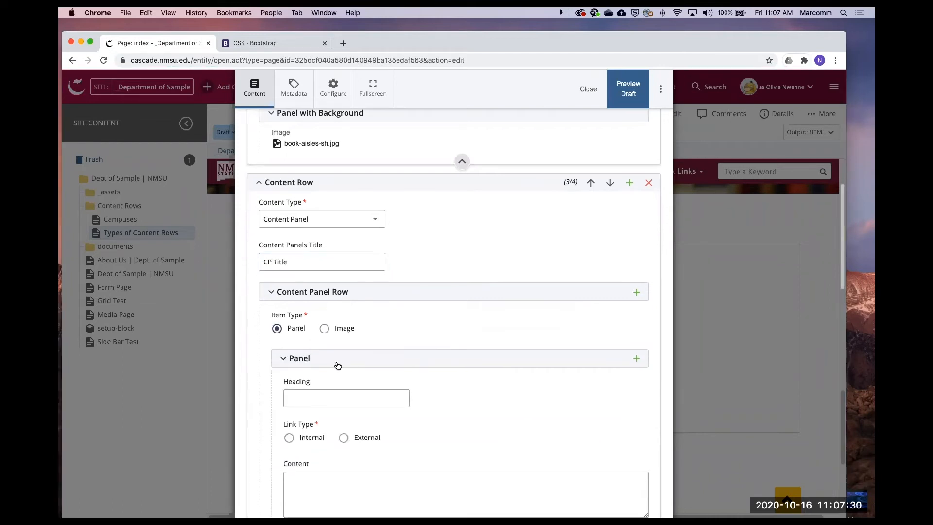
scroll(340, 367, down, 2)
click(378, 364)
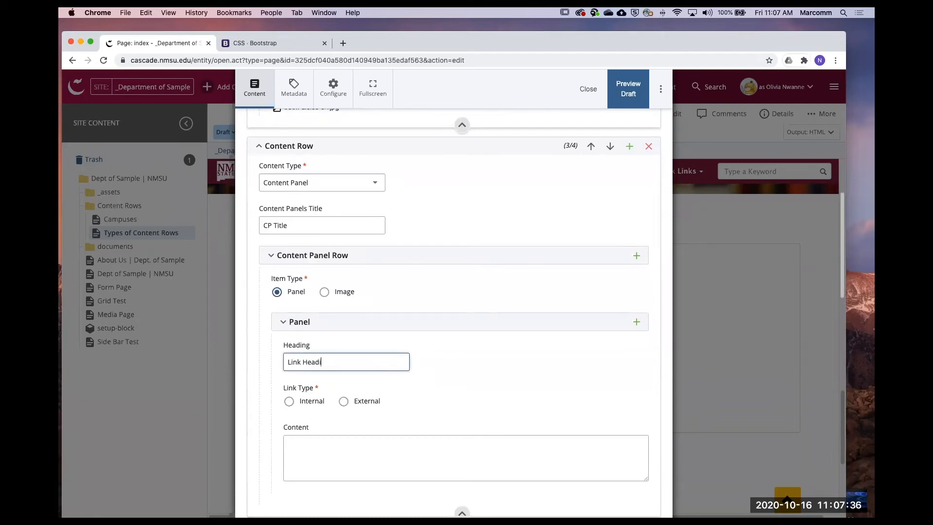
key(super+a)
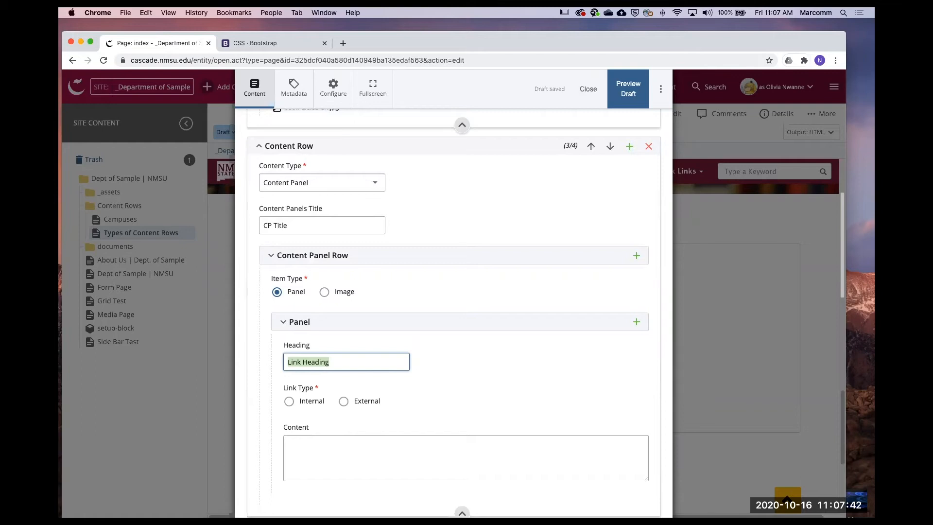
text(Check out this Form!)
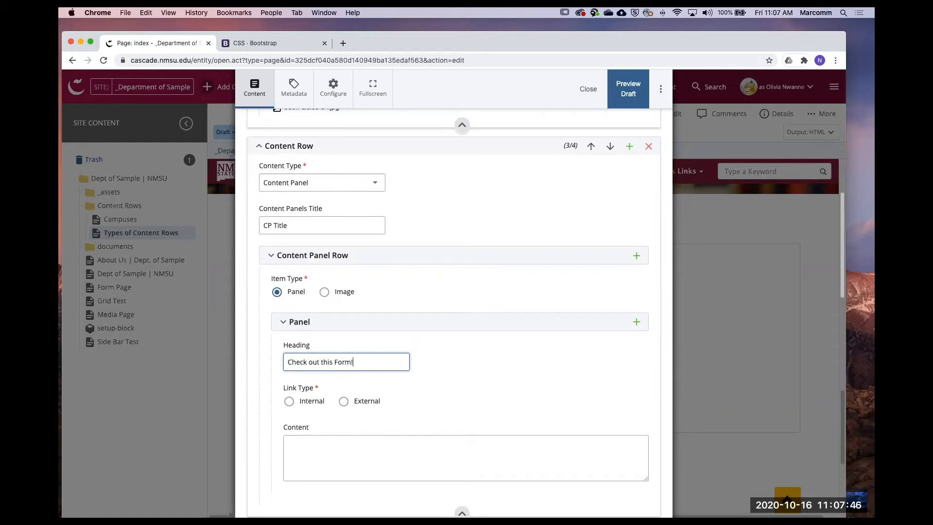
Make the panel's link type External and enter "#" as its link.
scroll(430, 331, down, 3)
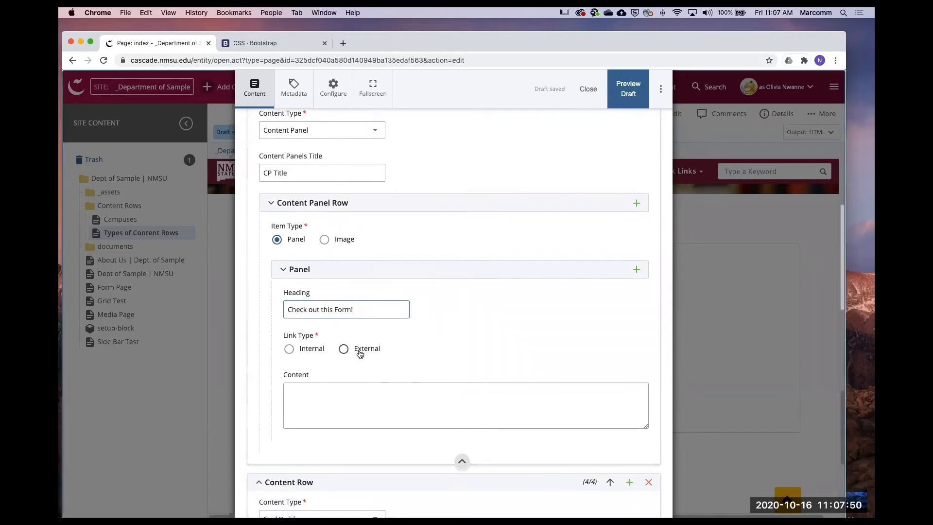
click(359, 353)
click(310, 387)
text(#)
scroll(330, 392, down, 1)
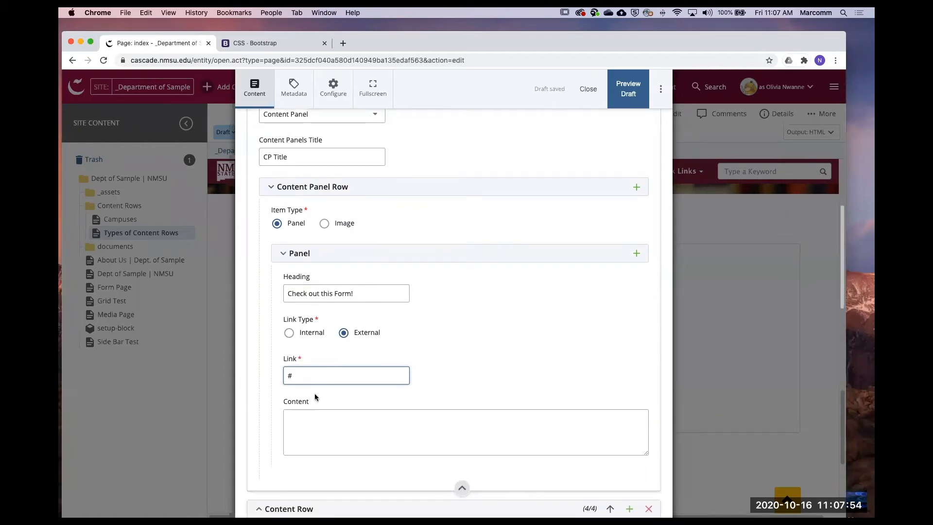
Enter "Take this survey please" as the panel's content.
scroll(356, 411, down, 1)
click(385, 413)
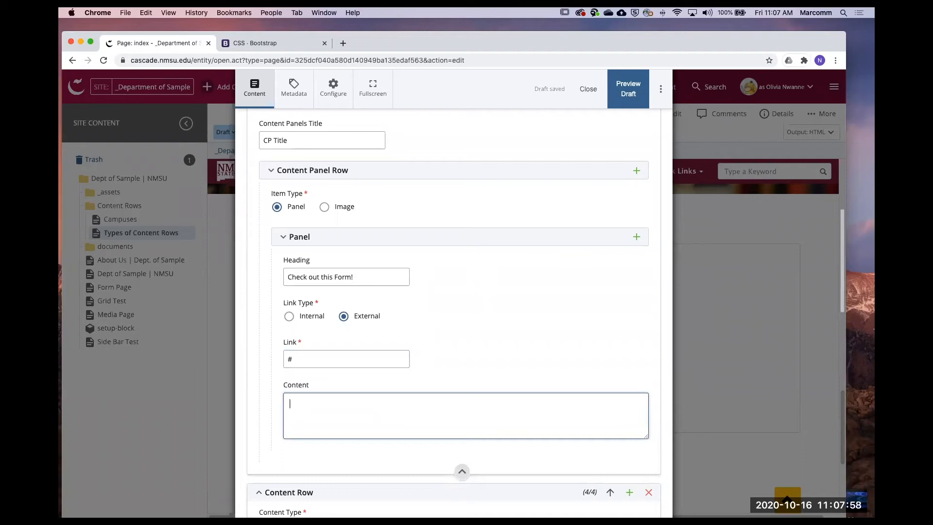
text(Take this survery please)
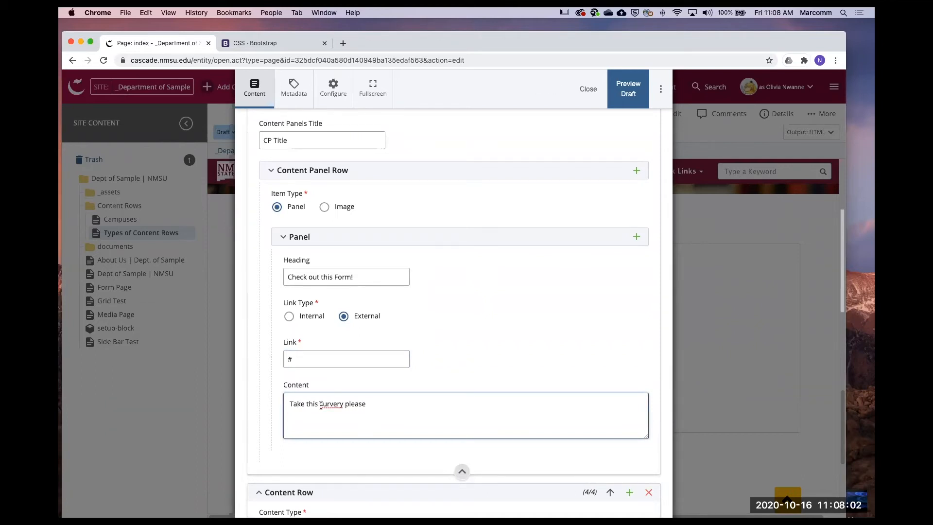
click(344, 405)
key(BackSpace)
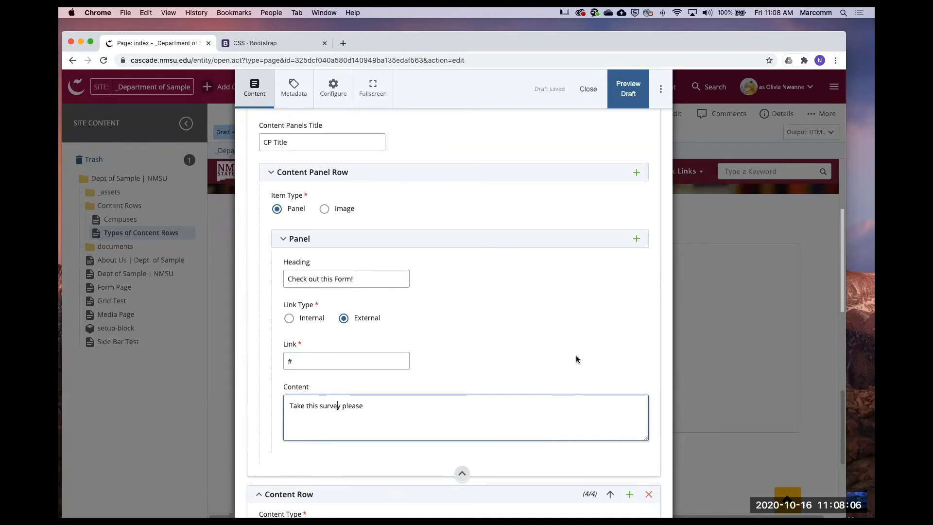
Preview the page draft and bring the "CP Title" content panel into view.
click(631, 103)
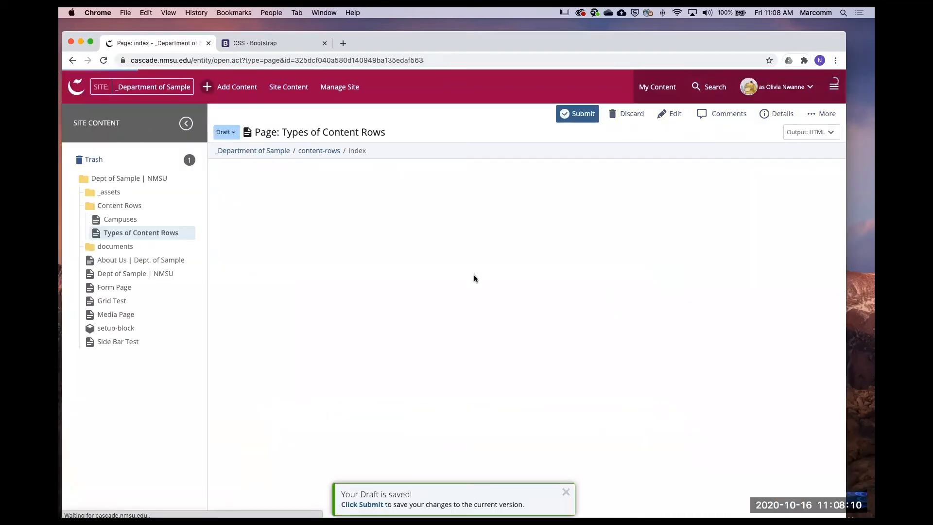
scroll(474, 277, down, 15)
scroll(452, 309, down, 12)
scroll(424, 234, up, 1)
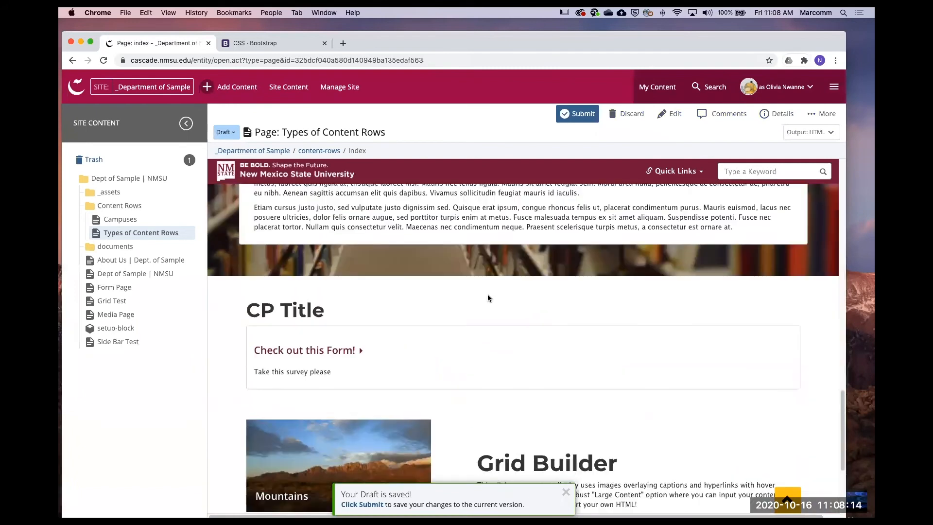
Examine how the content panel's title, link heading and text display between the library background panel and Grid Builder.
scroll(496, 306, up, 3)
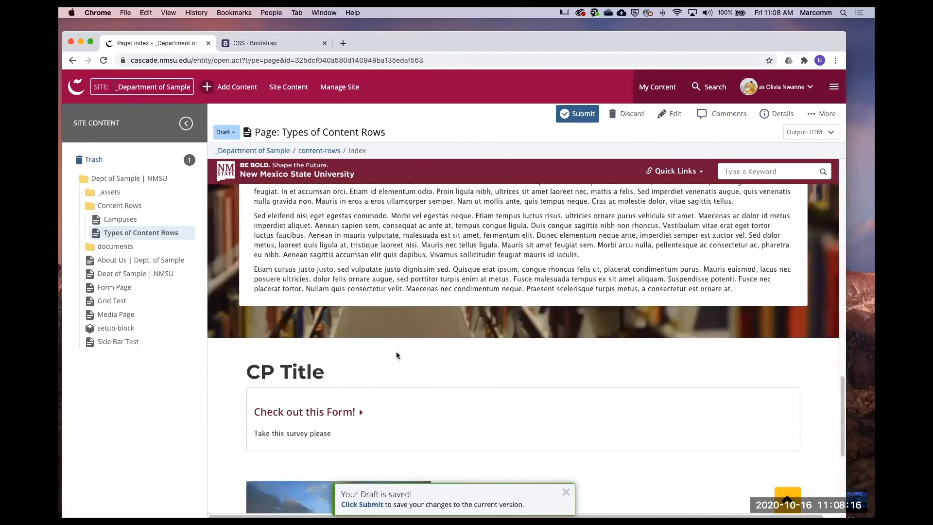
scroll(397, 356, up, 5)
scroll(371, 396, down, 5)
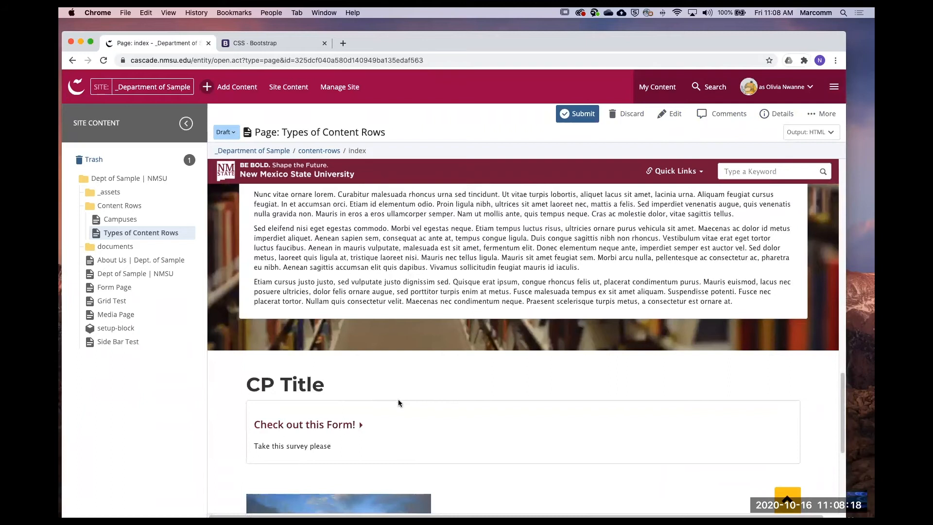
scroll(399, 403, down, 1)
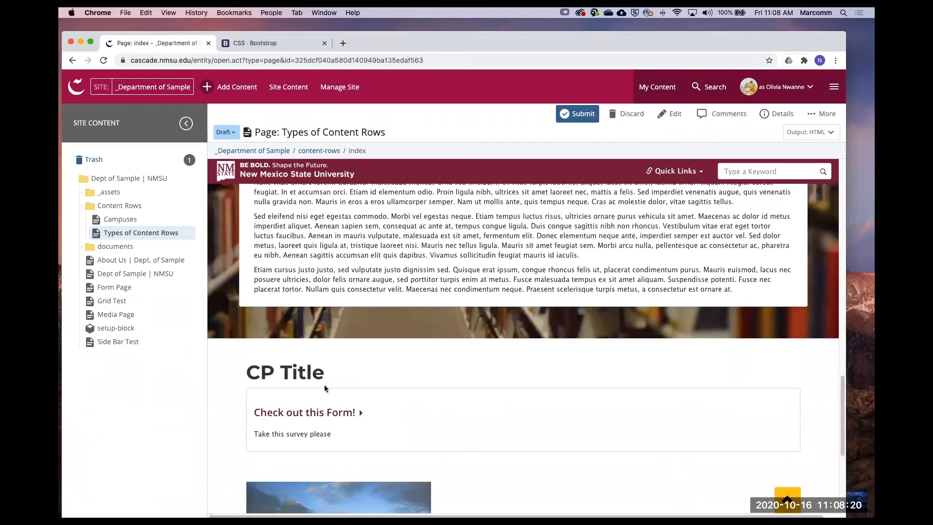
scroll(319, 386, down, 4)
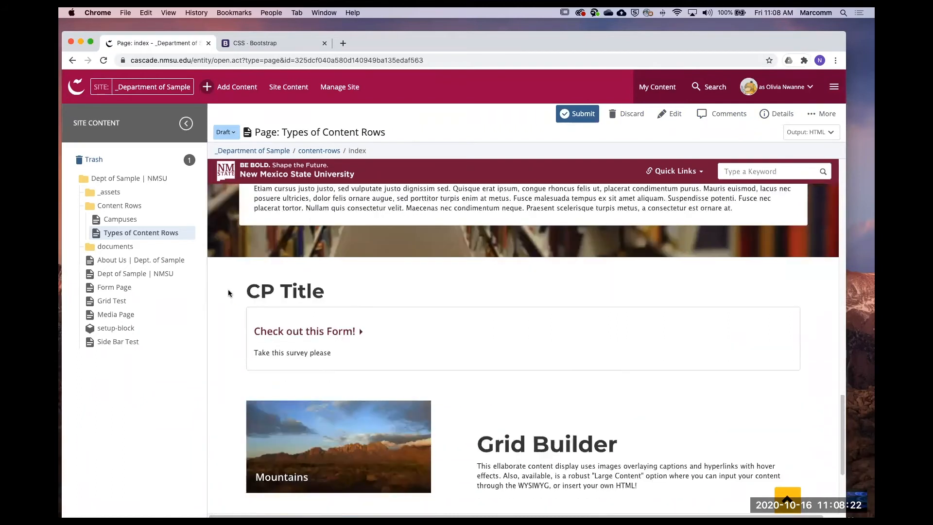
triple_click(280, 293)
scroll(357, 299, down, 1)
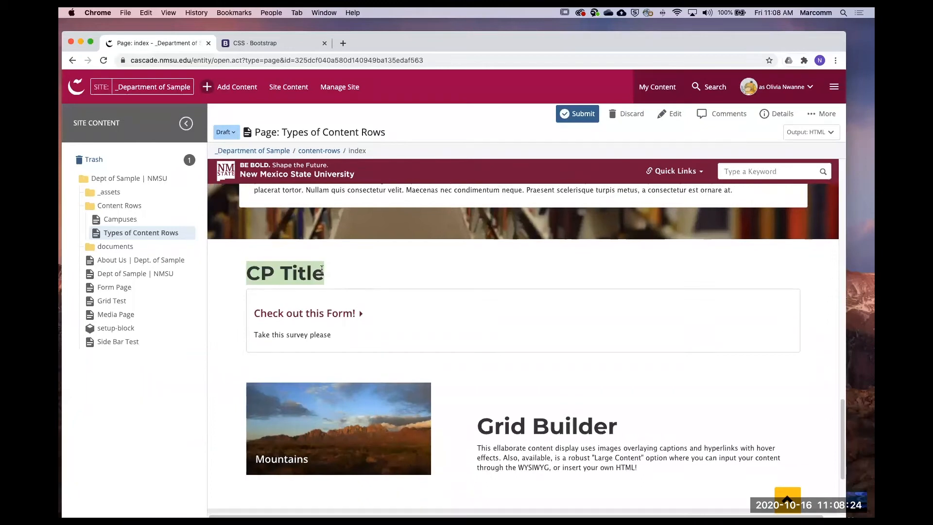
Review the "CP Title" heading, the "Check out this Form!" link and the survey text in the draft preview.
drag(322, 275, 238, 275)
scroll(392, 291, up, 1)
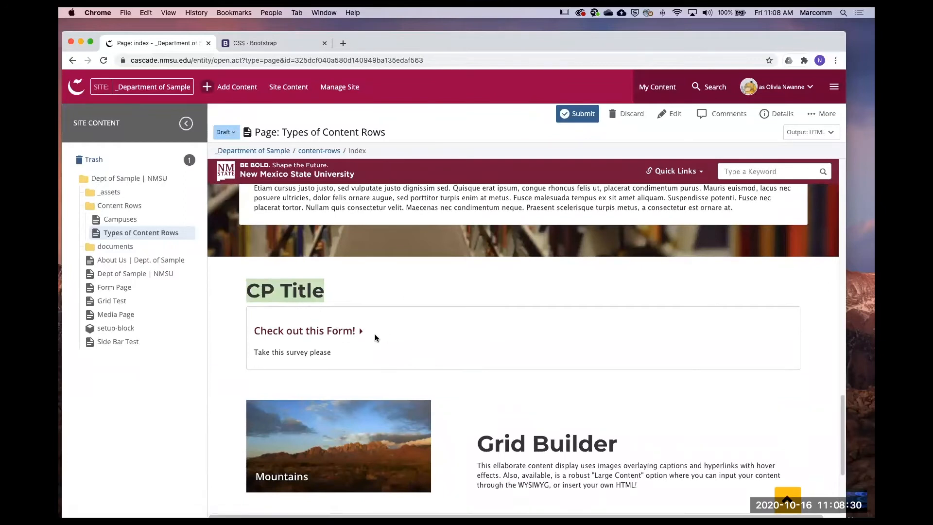
click(389, 325)
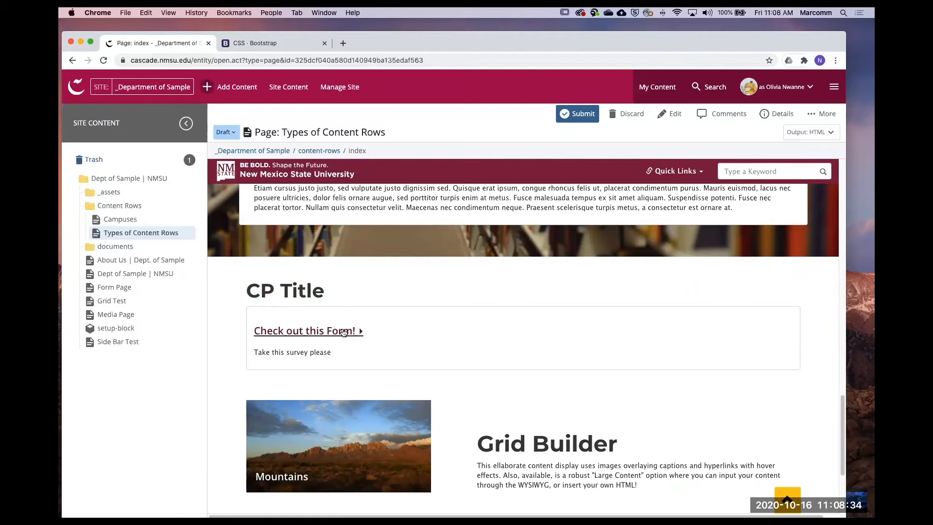
drag(333, 353, 252, 343)
click(461, 363)
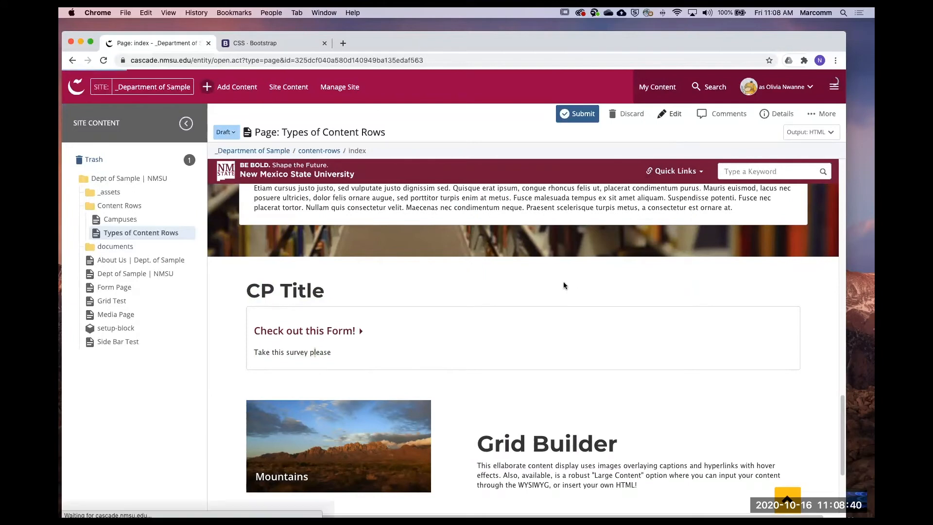
Edit the page and add a second Content Panel Row under "CP Title" with item type Panel.
scroll(509, 289, down, 10)
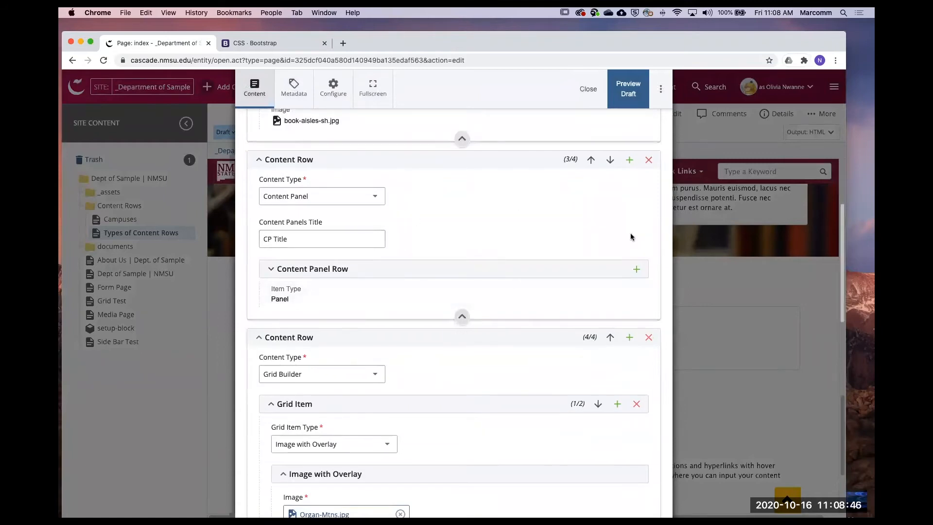
click(636, 270)
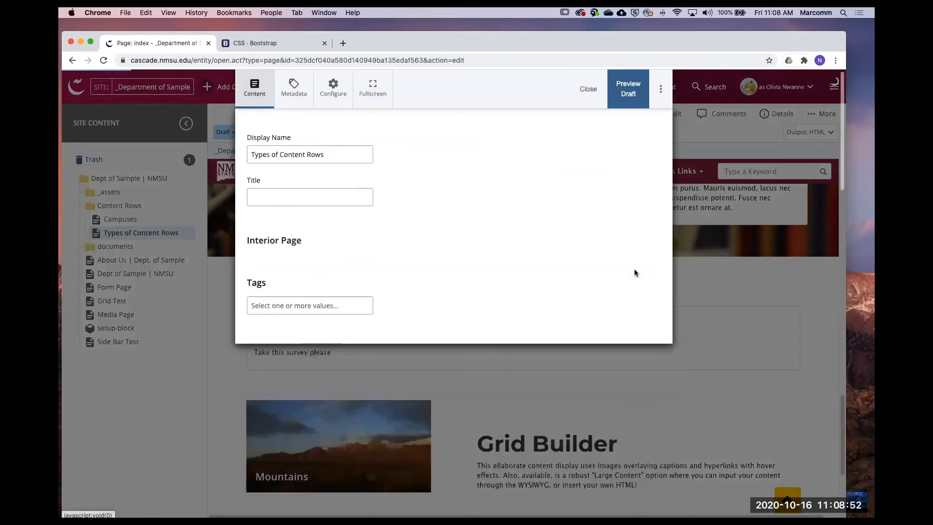
scroll(392, 297, down, 1)
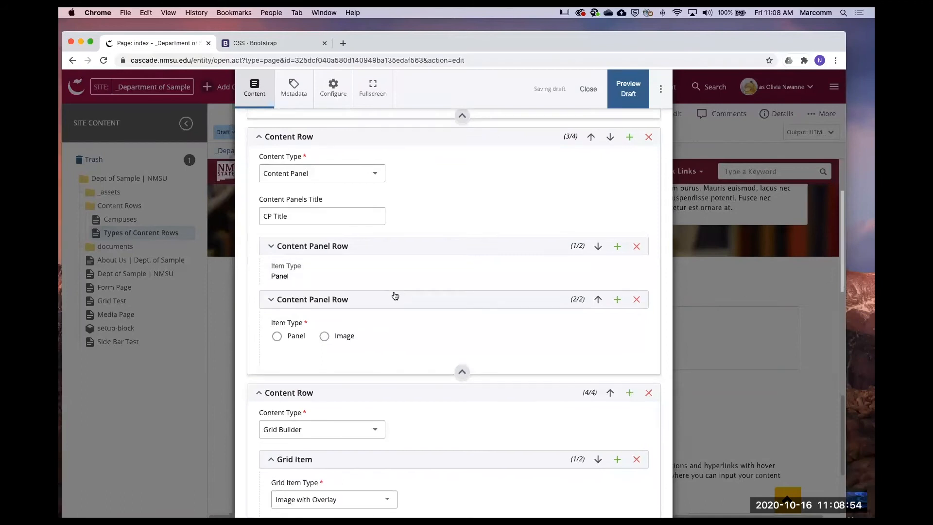
click(277, 333)
scroll(451, 322, down, 5)
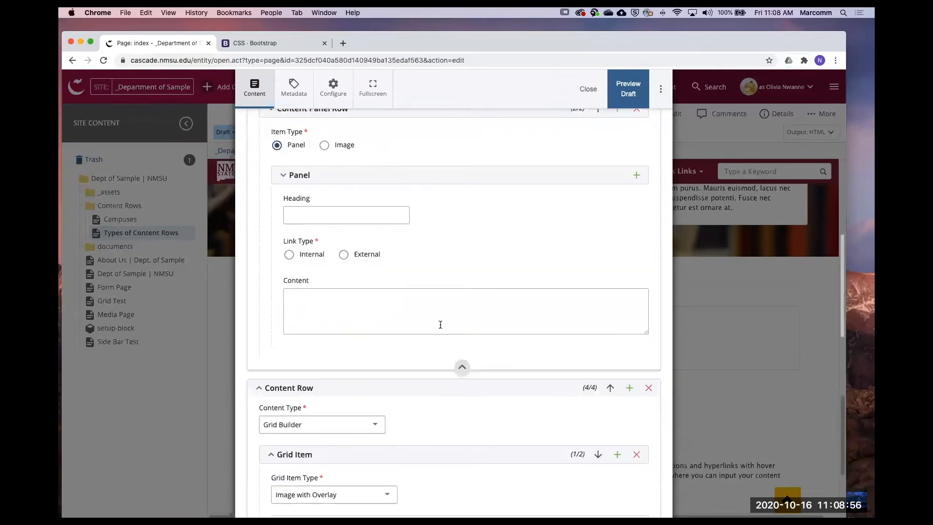
Give the second panel the heading "Another link", an External link type and the content "Go here too".
click(362, 217)
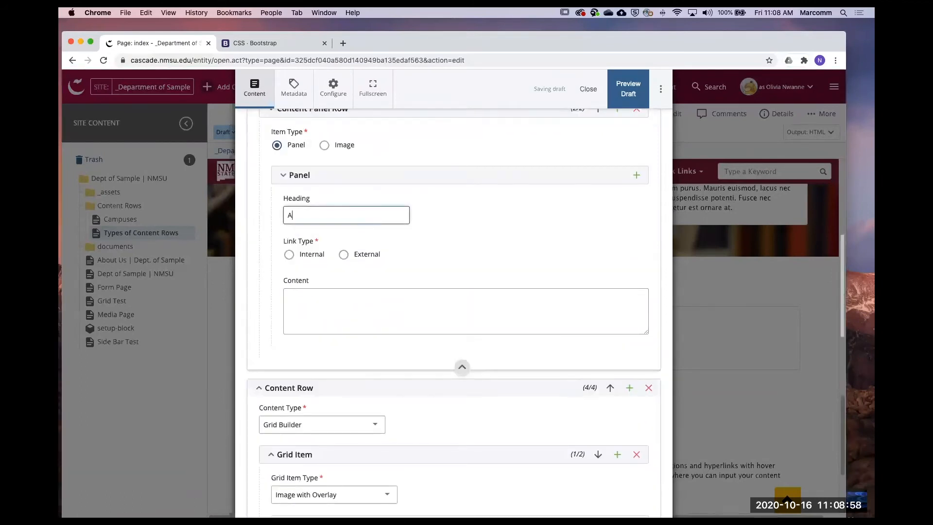
text(Another link)
click(343, 254)
click(316, 295)
click(309, 342)
text(Go here too)
Preview the draft and check both panels displayed under "CP Title".
click(636, 103)
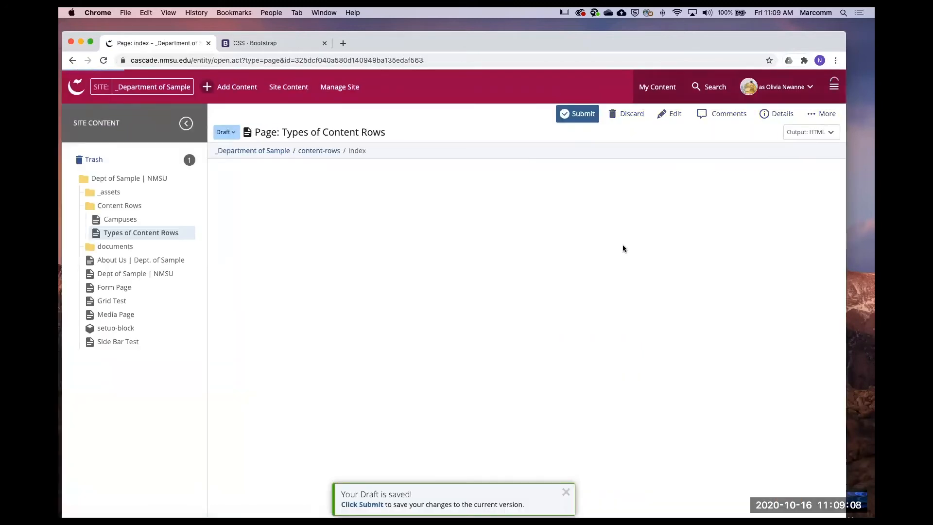
scroll(578, 292, down, 5)
scroll(574, 311, down, 10)
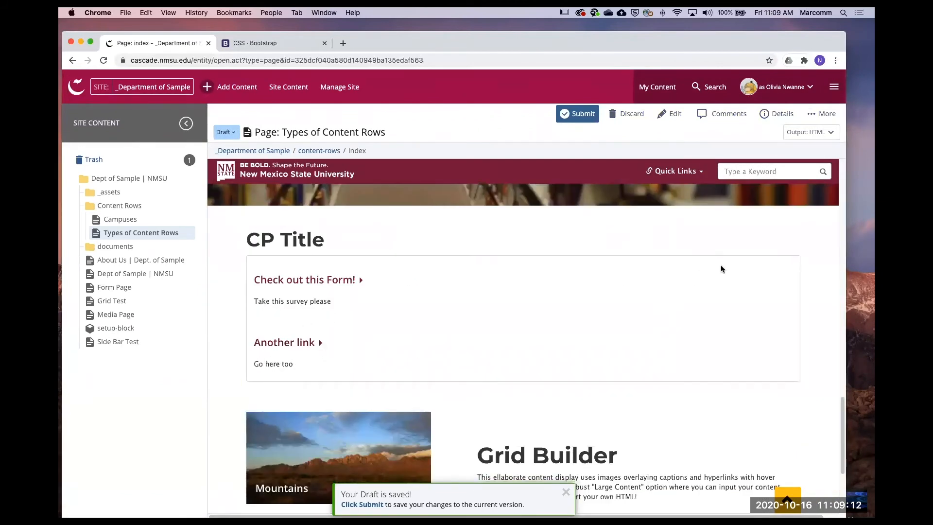
mouse_move(846, 215)
mouse_down()
mouse_move(821, 216)
mouse_move(832, 215)
mouse_up()
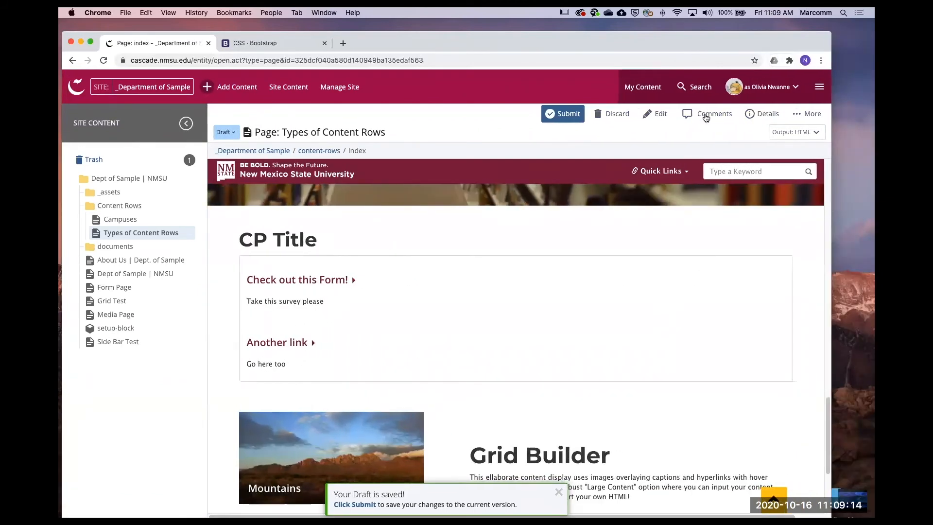
Reopen the page for editing and add a content row directly after the "CP Title" row.
click(659, 115)
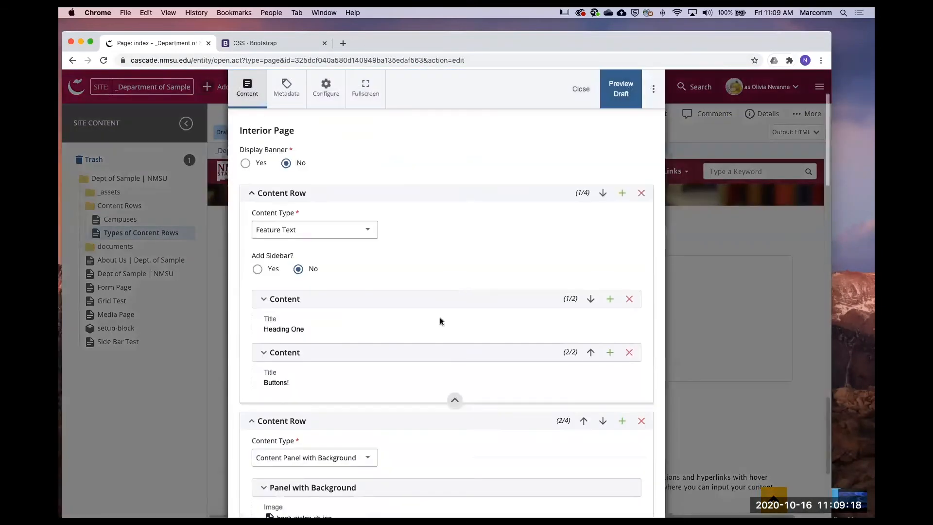
scroll(471, 377, down, 5)
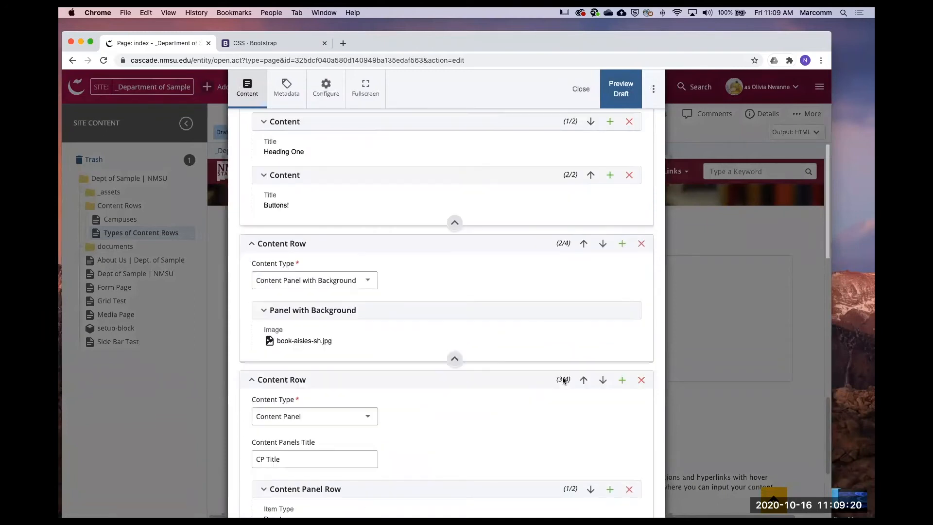
scroll(562, 383, down, 4)
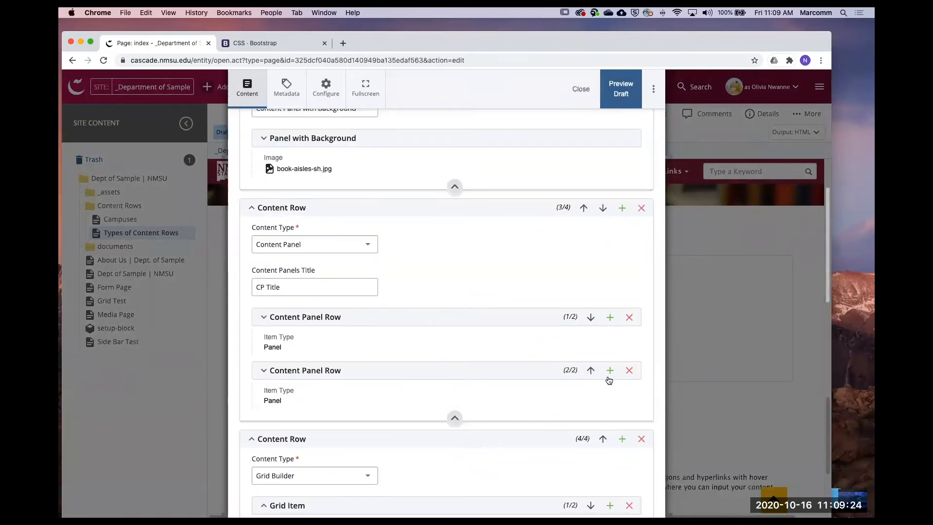
click(622, 209)
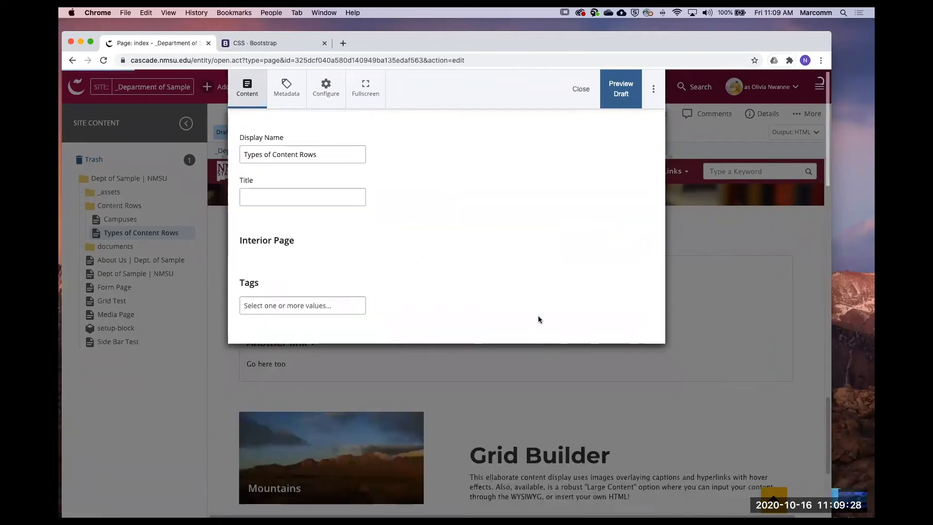
Set the content type of the new empty row above Grid Builder to Content Panel.
scroll(500, 330, down, 8)
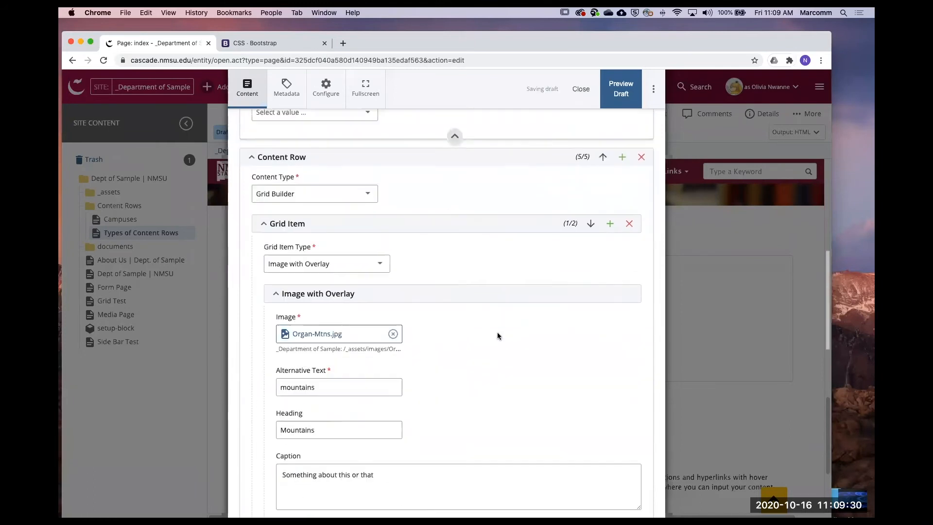
scroll(489, 313, down, 6)
scroll(526, 382, down, 5)
scroll(515, 382, up, 4)
scroll(505, 384, up, 10)
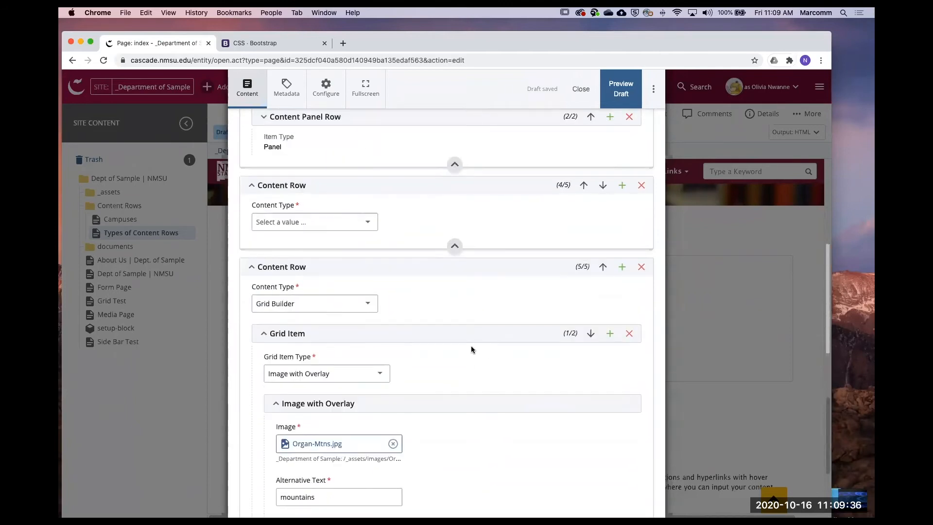
scroll(437, 345, up, 3)
scroll(363, 281, up, 1)
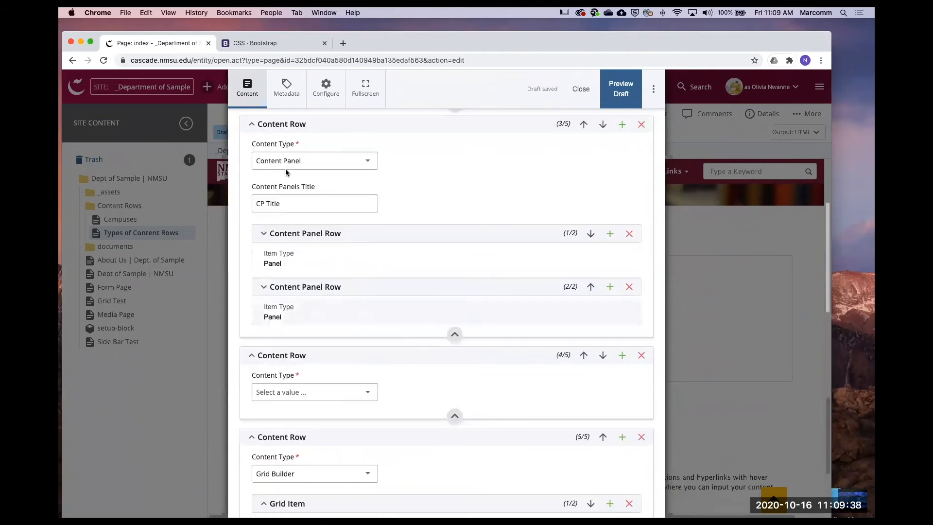
click(344, 391)
click(330, 424)
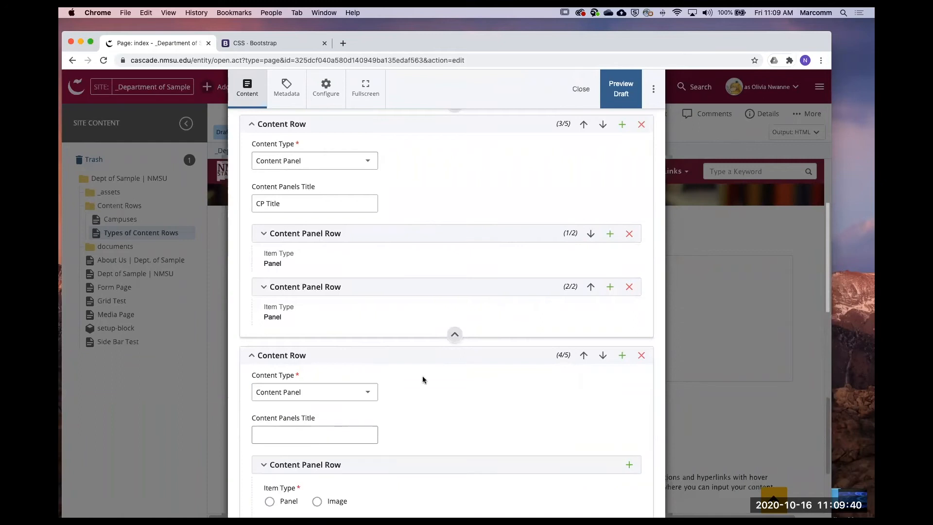
Title the new content panel "CP Title 2" and set its row's item type to Image.
click(308, 414)
text(W)
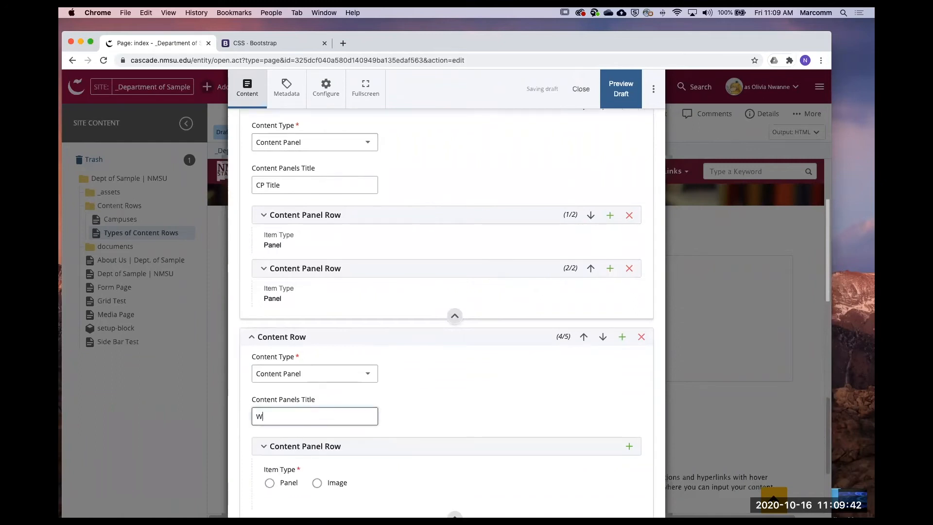
key(BackSpace)
key(BackSpace)
key(BackSpace)
text(CP Title 2)
scroll(341, 412, down, 2)
click(340, 384)
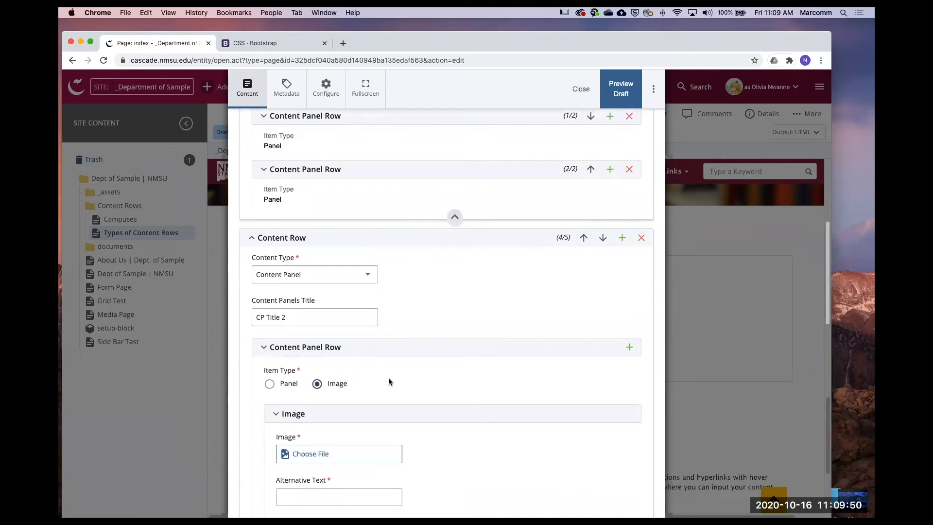
Start choosing the row's image file and browse to the _assets/images folder of _Department of Sample.
scroll(389, 382, down, 2)
click(333, 380)
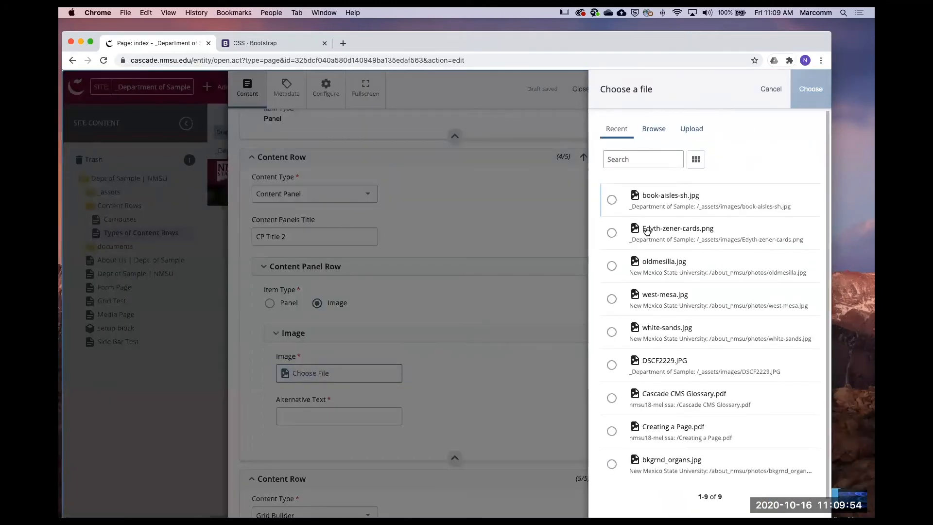
click(697, 159)
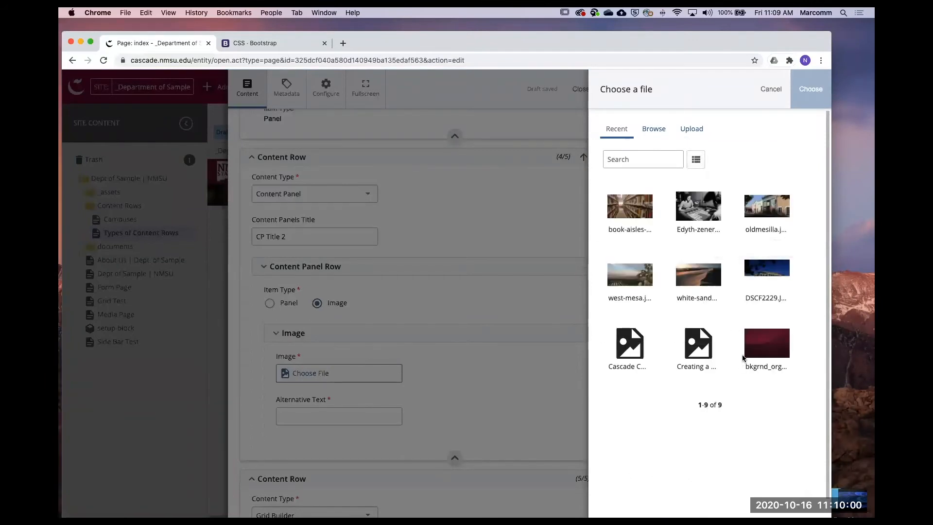
click(653, 129)
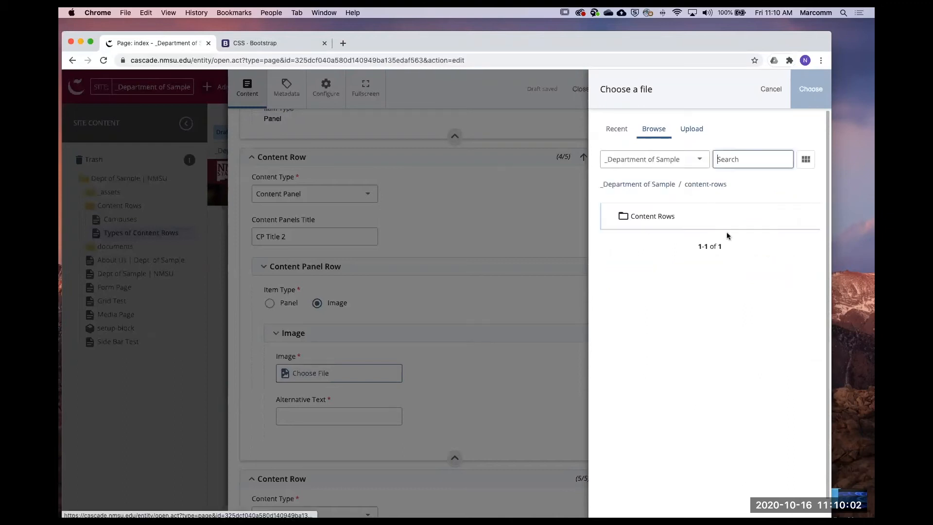
click(637, 184)
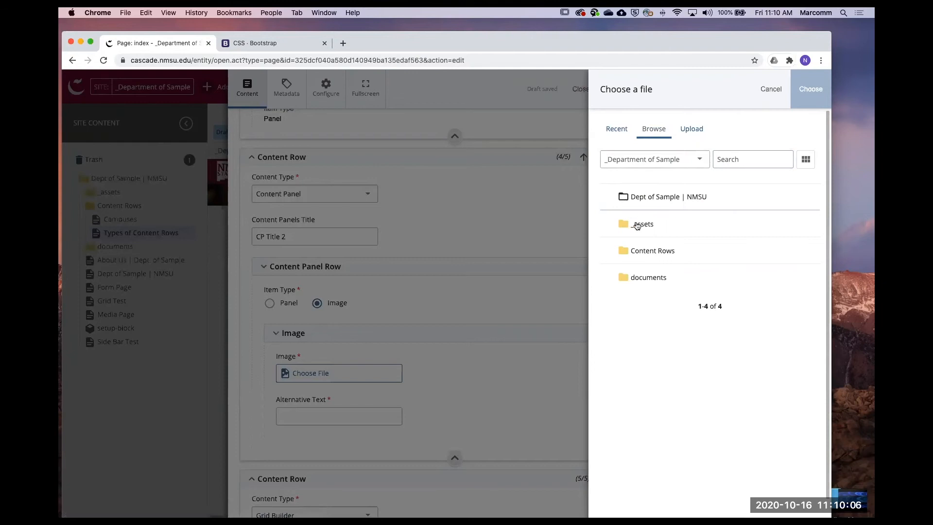
click(638, 226)
click(643, 247)
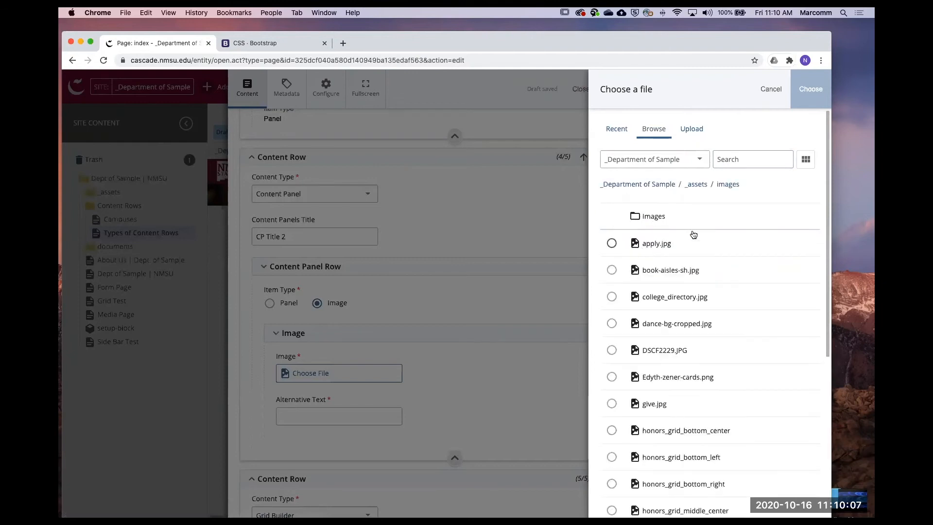
Look through the folder's thumbnails and choose NMState_logo.png as the row's image.
click(800, 166)
scroll(718, 359, down, 2)
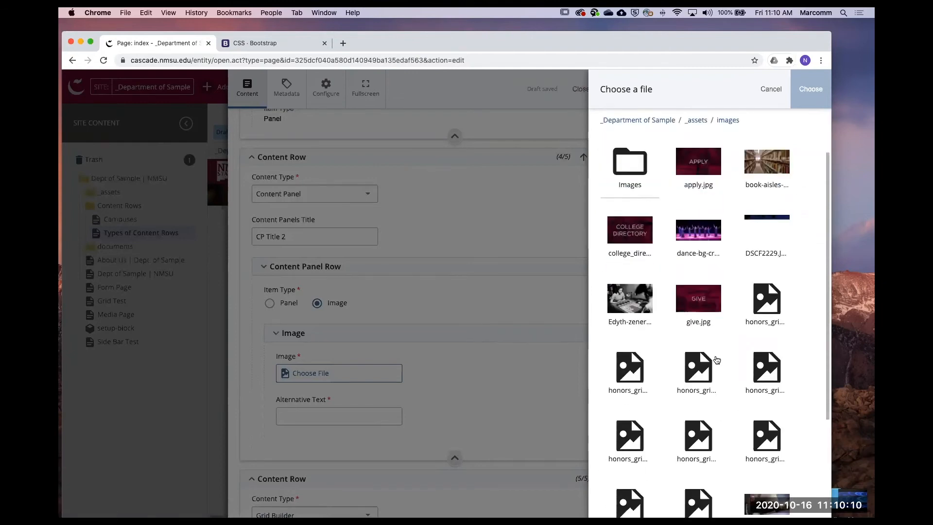
scroll(717, 360, down, 3)
scroll(741, 340, up, 5)
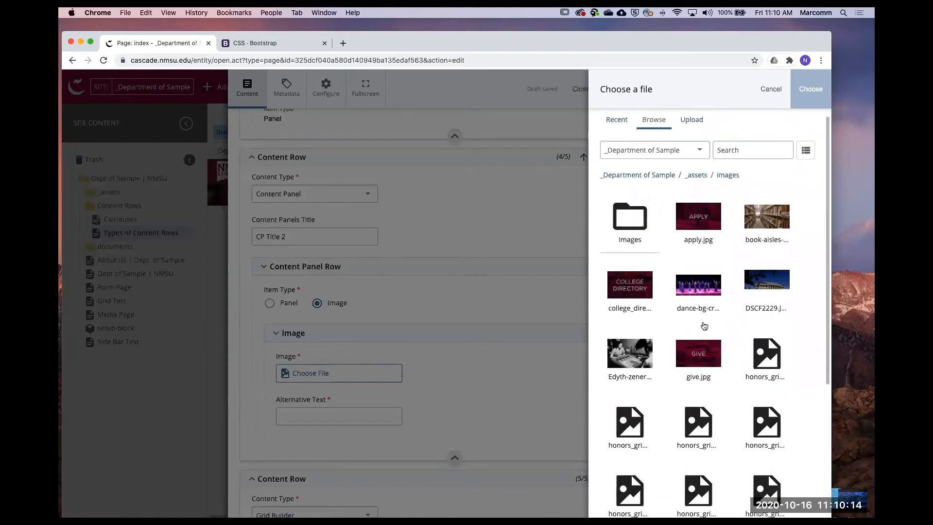
scroll(707, 322, down, 5)
click(721, 488)
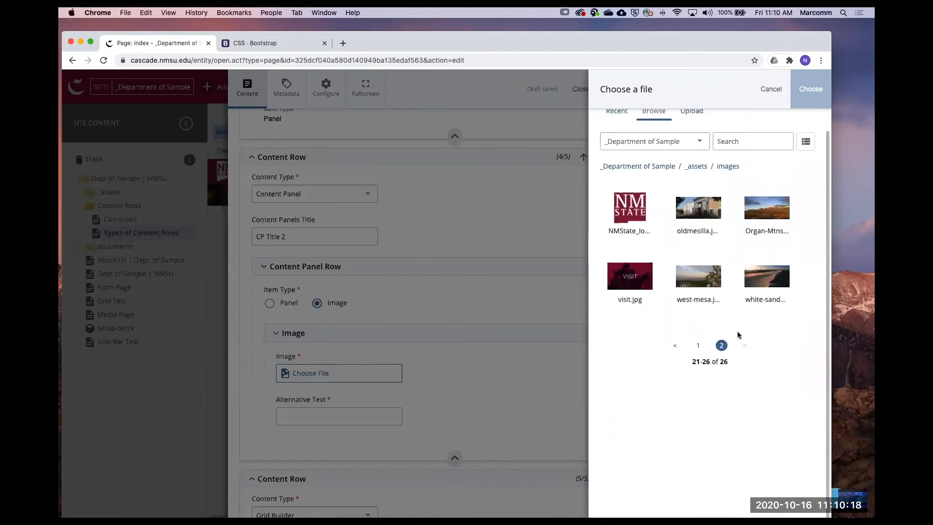
click(605, 202)
click(822, 97)
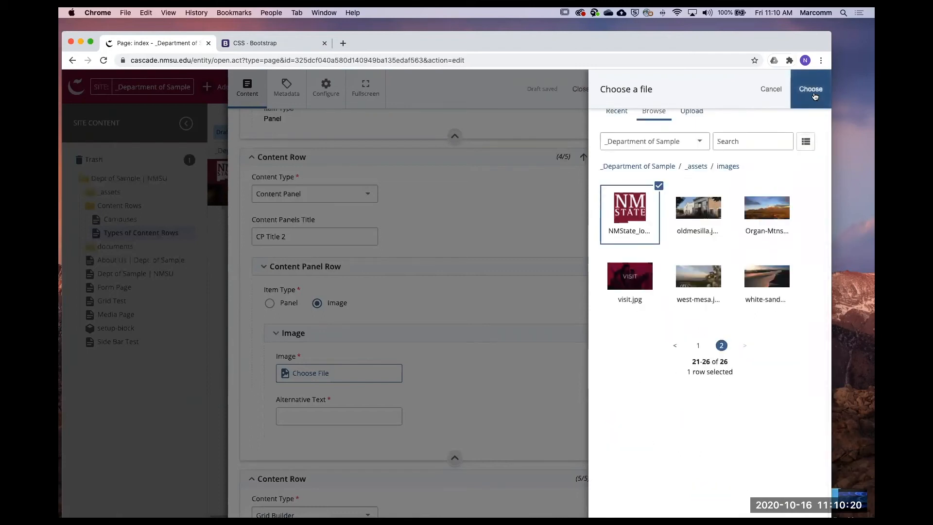
Enter "NMSU logo" as the image's alternative text.
scroll(480, 342, down, 3)
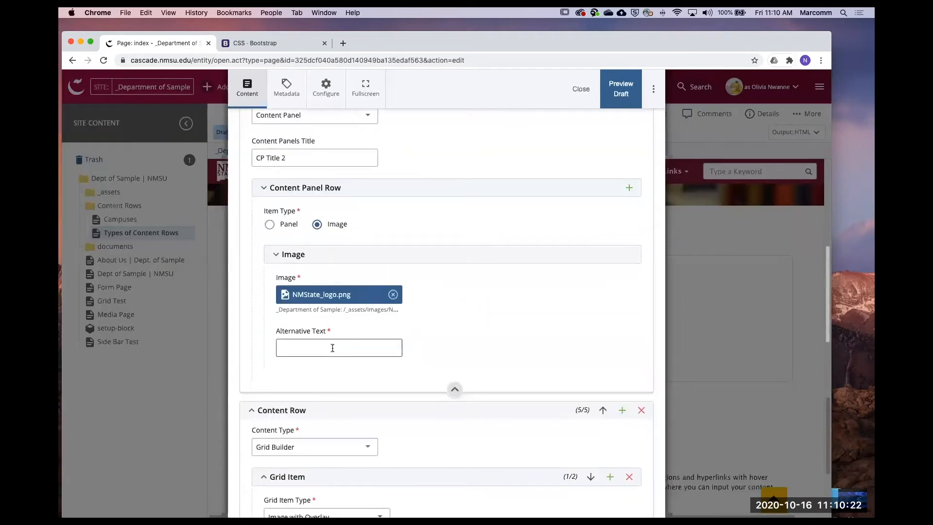
click(394, 347)
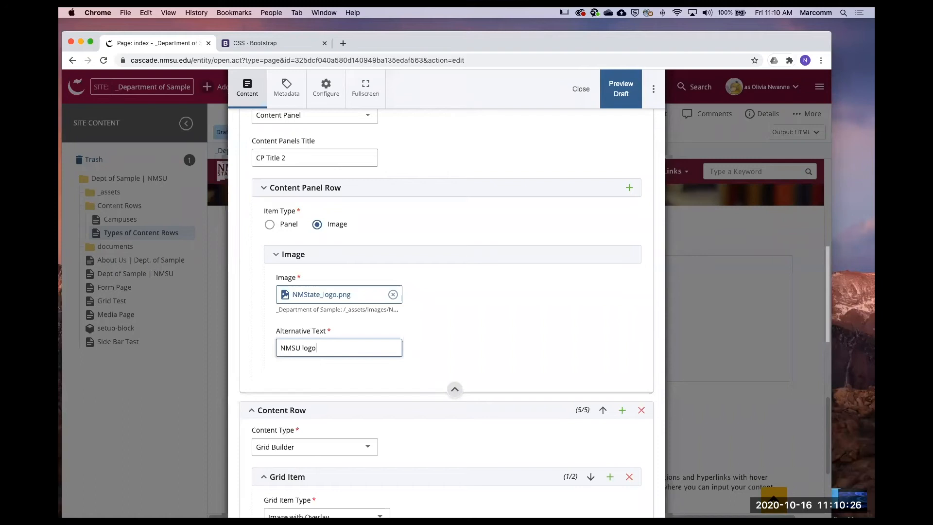
drag(321, 349, 273, 342)
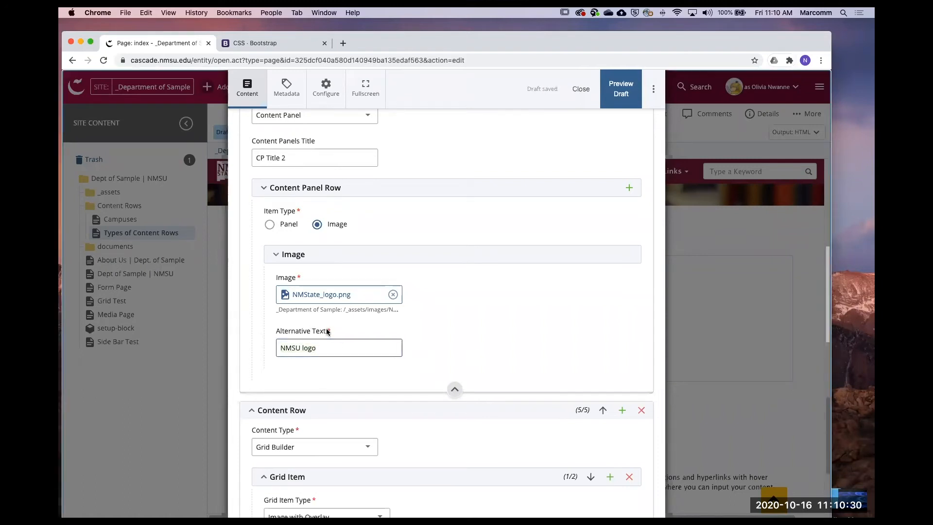
click(323, 345)
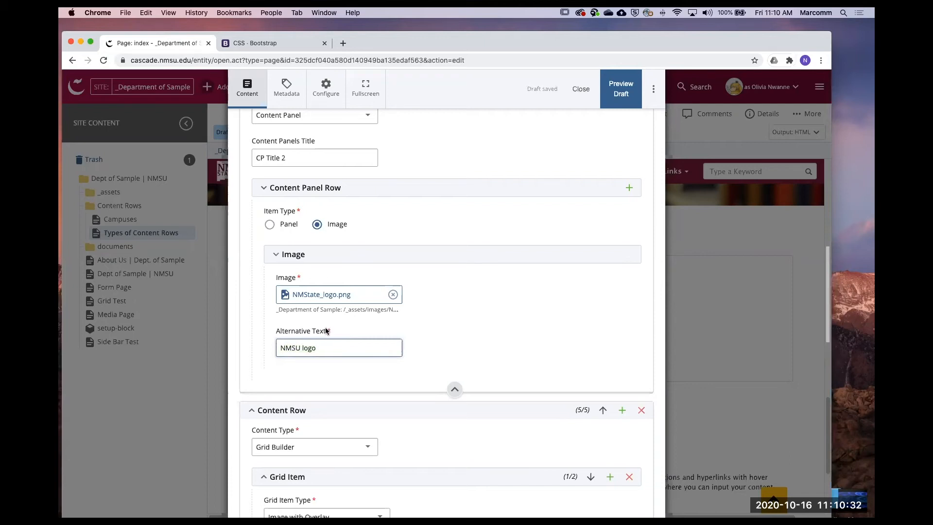
scroll(335, 328, down, 1)
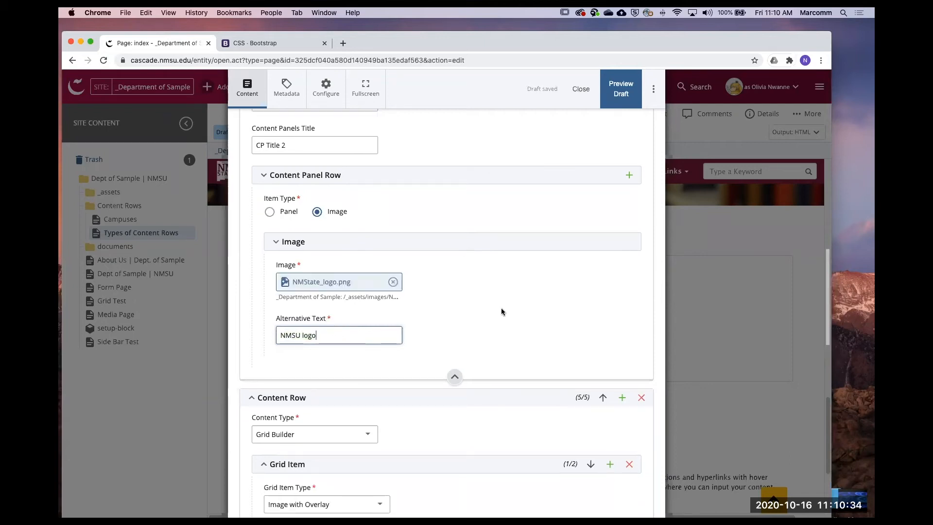
Submit the edits to the Types of Content Rows page without running the content checks.
scroll(501, 313, up, 5)
click(646, 103)
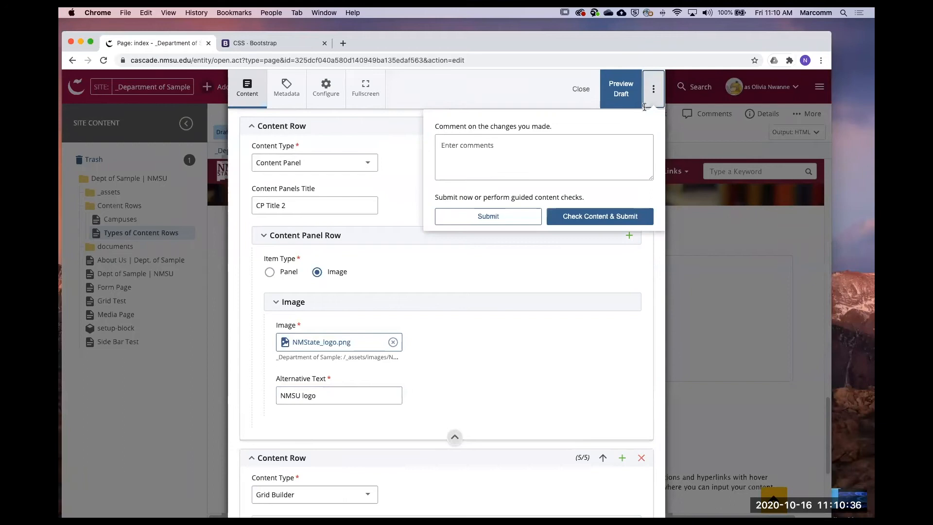
click(503, 217)
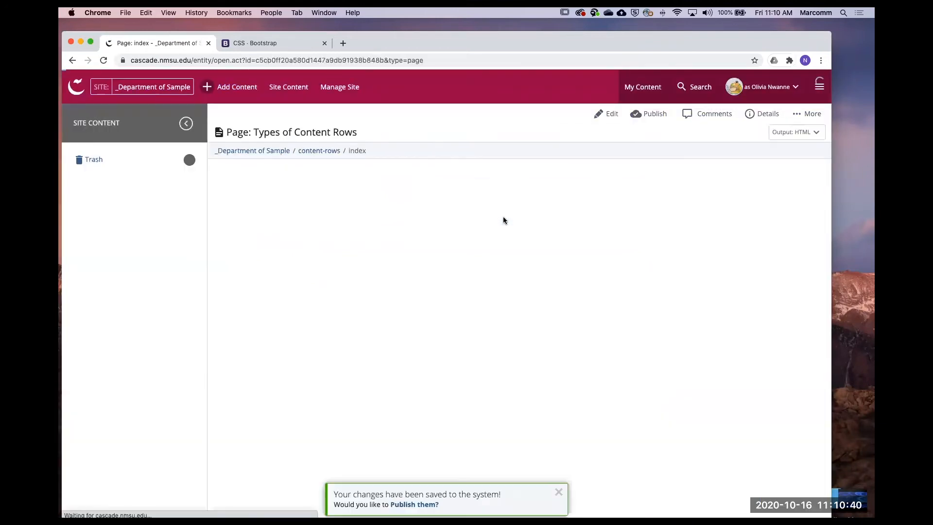
Examine how the CP Title and CP Title 2 content panels render on the saved page.
scroll(506, 221, down, 15)
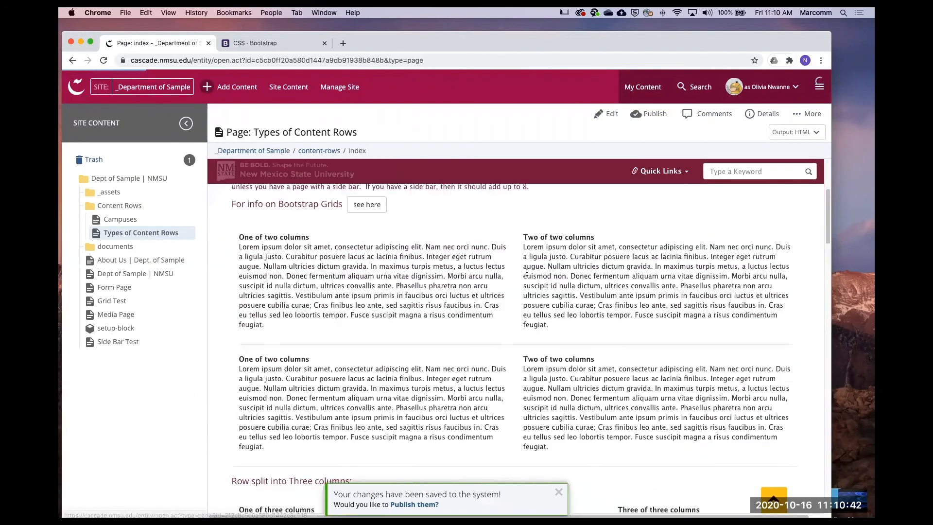
scroll(533, 294, down, 15)
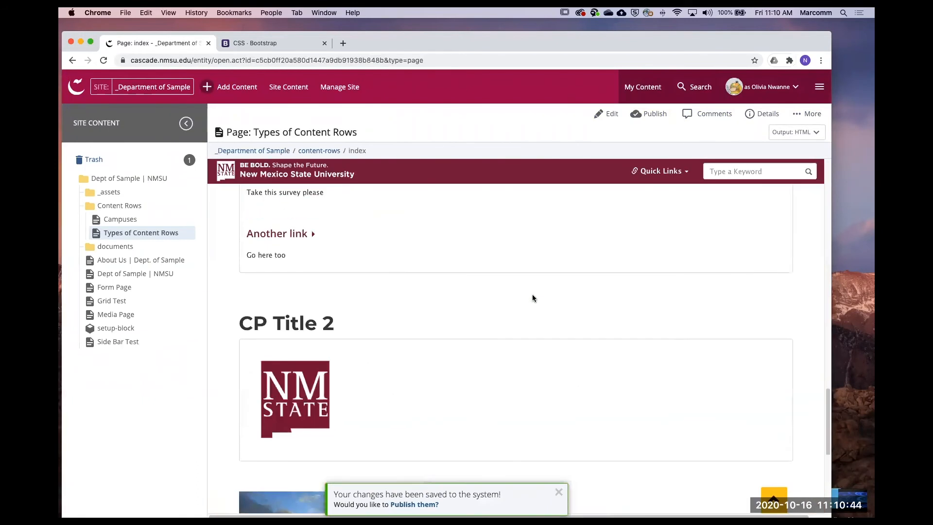
scroll(437, 408, down, 3)
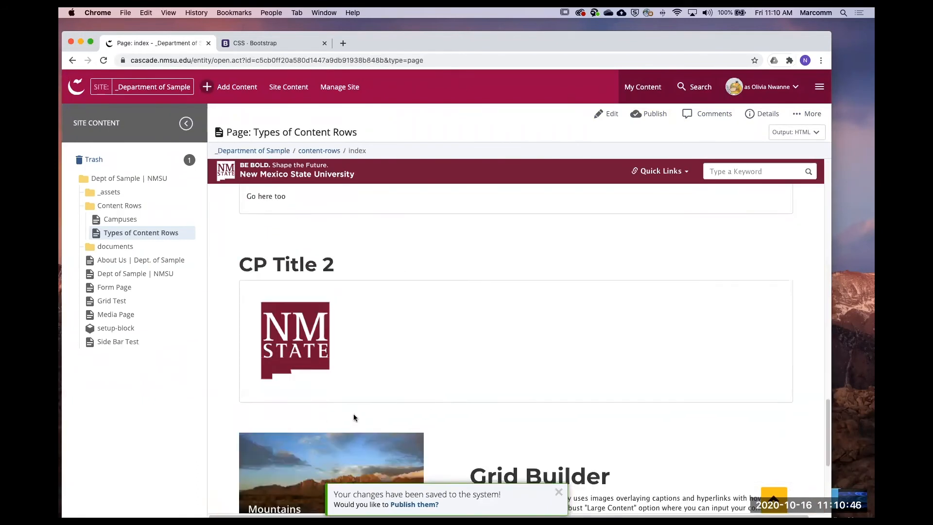
scroll(352, 346, up, 7)
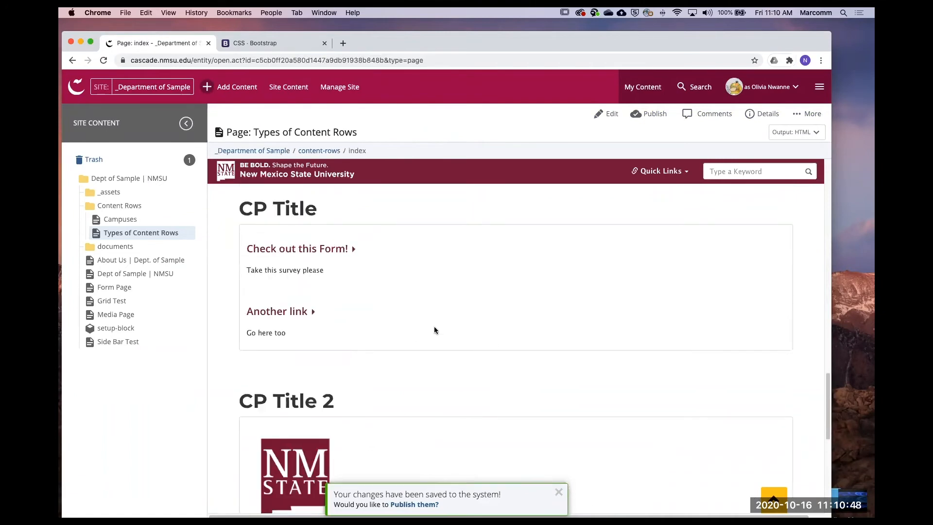
scroll(380, 441, down, 3)
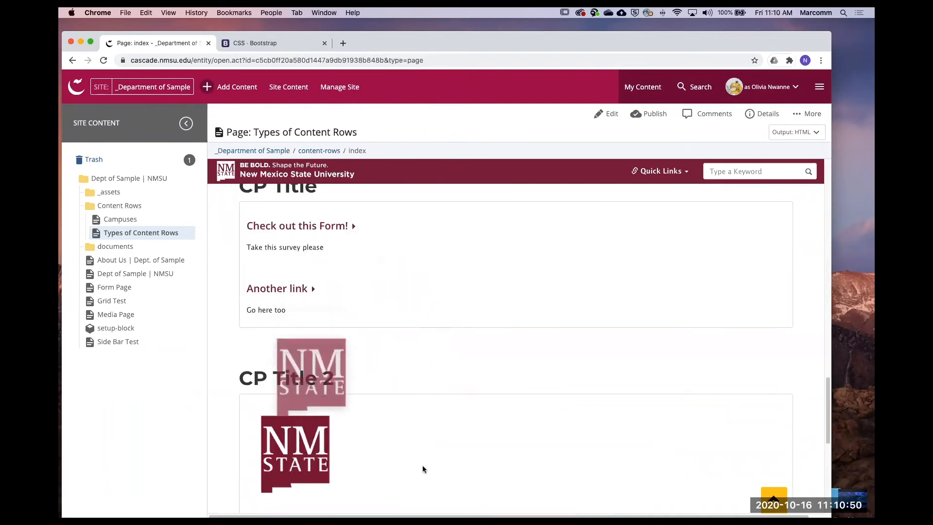
scroll(418, 437, up, 1)
scroll(495, 313, down, 5)
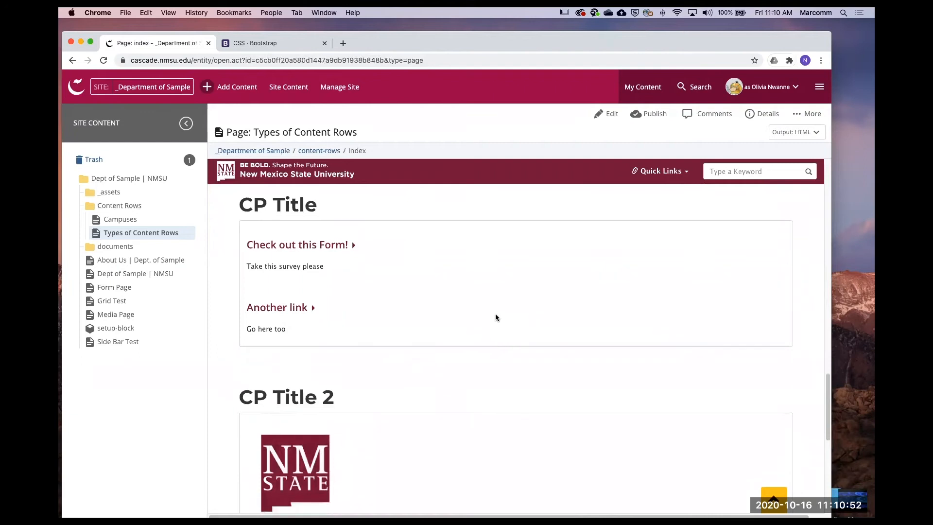
scroll(300, 289, up, 4)
scroll(296, 297, up, 3)
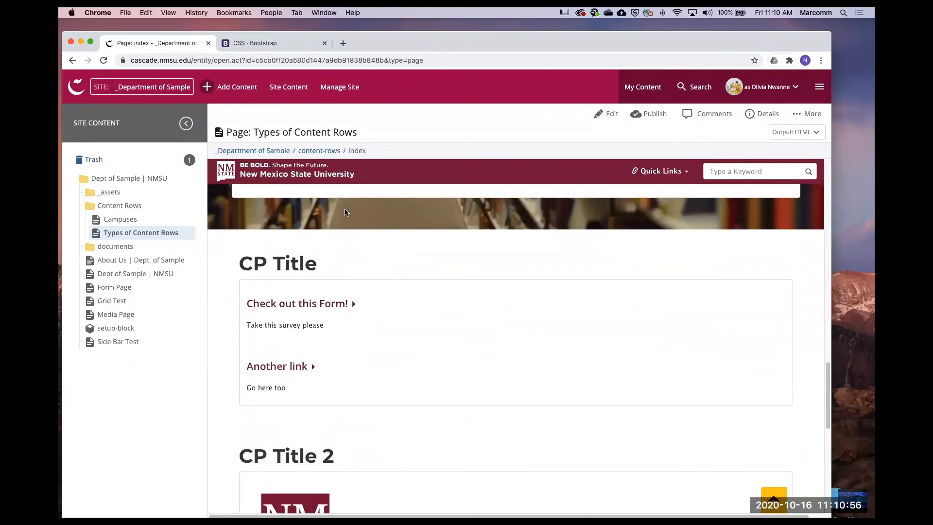
Open the bookmarked Welcome to Cascade! page in a new browser tab and examine its side-by-side link panels and Q & A section.
click(344, 43)
click(233, 12)
click(247, 120)
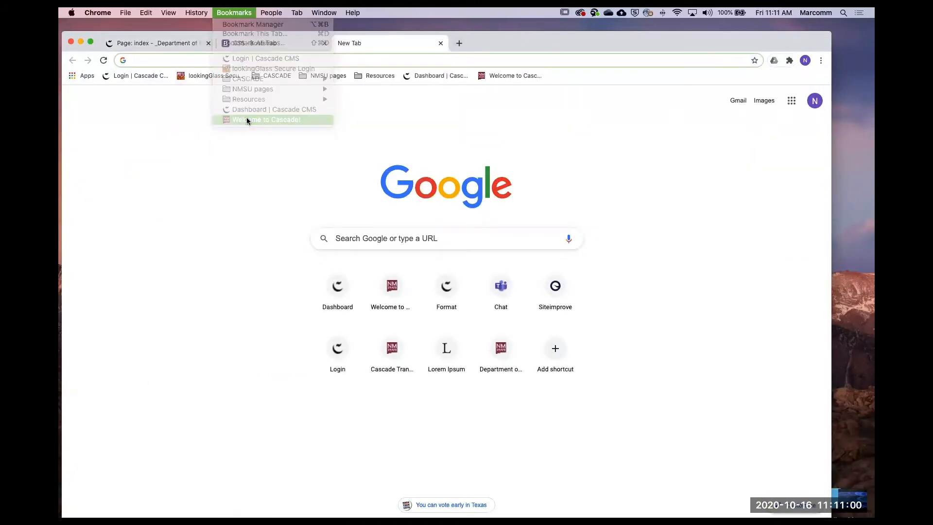
scroll(481, 272, down, 5)
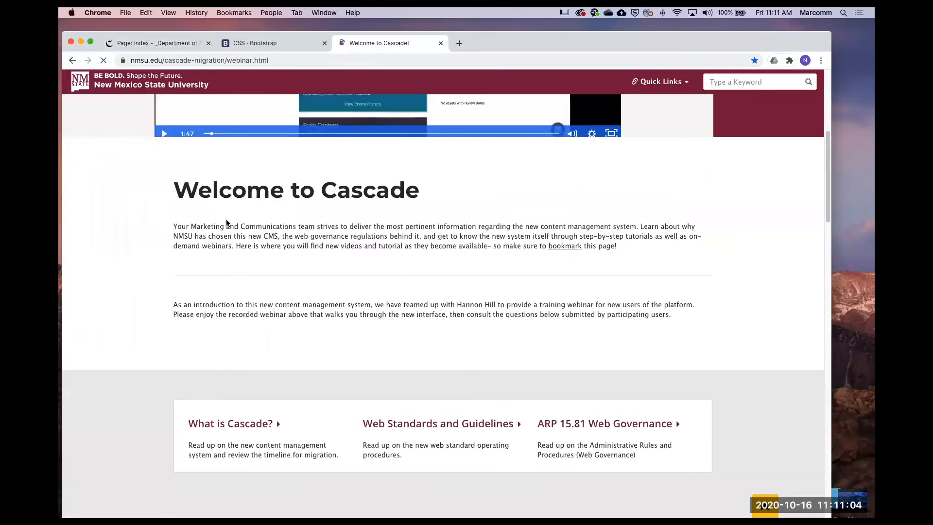
scroll(500, 294, down, 2)
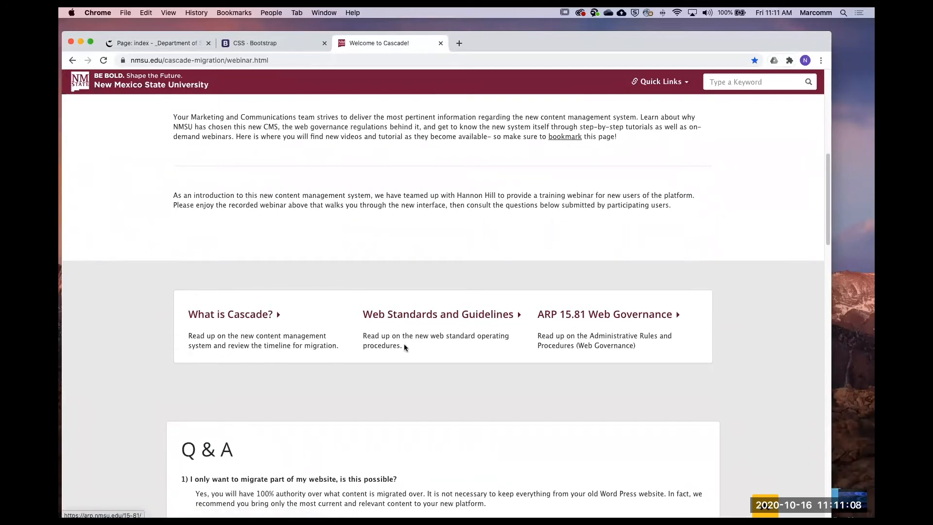
scroll(404, 347, down, 3)
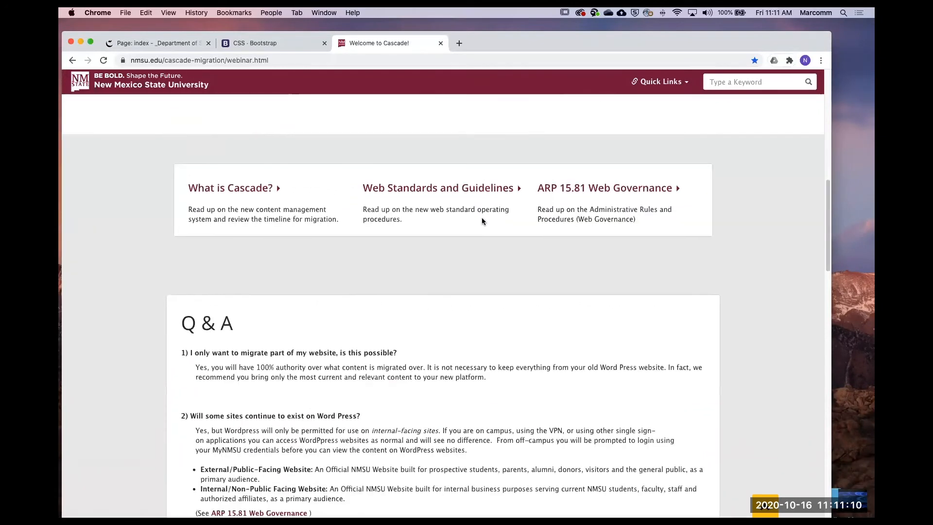
scroll(607, 296, down, 3)
scroll(489, 259, up, 3)
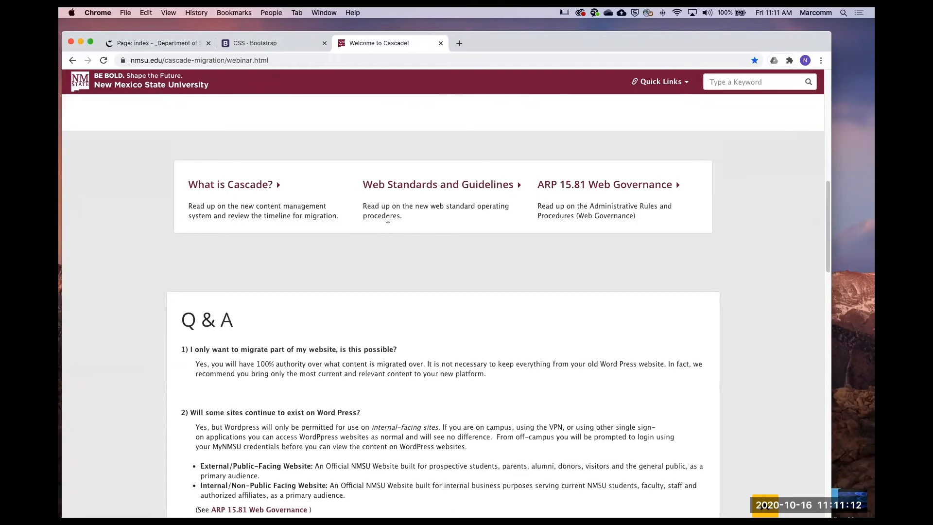
scroll(540, 292, down, 2)
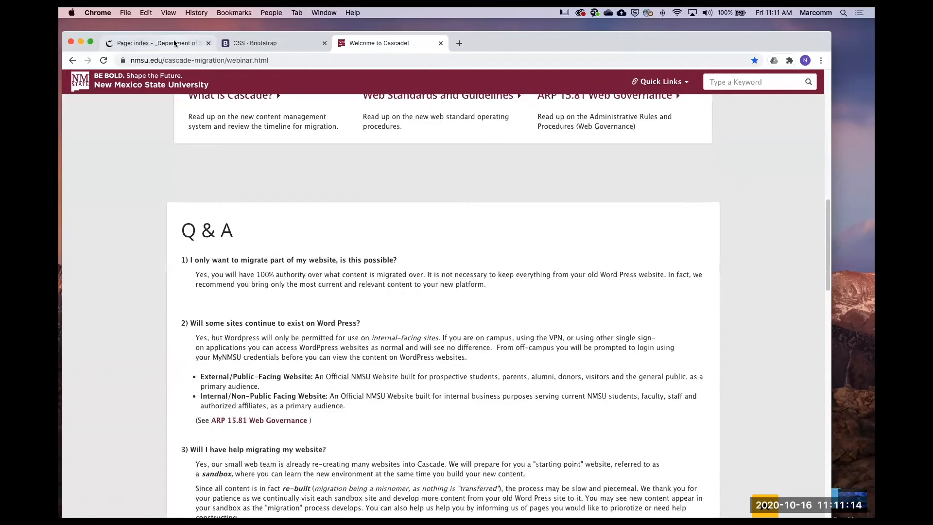
Return to the Types of Content Rows page and open it for editing to review its Content Panel rows, then close the editor.
key(ctrl+Tab)
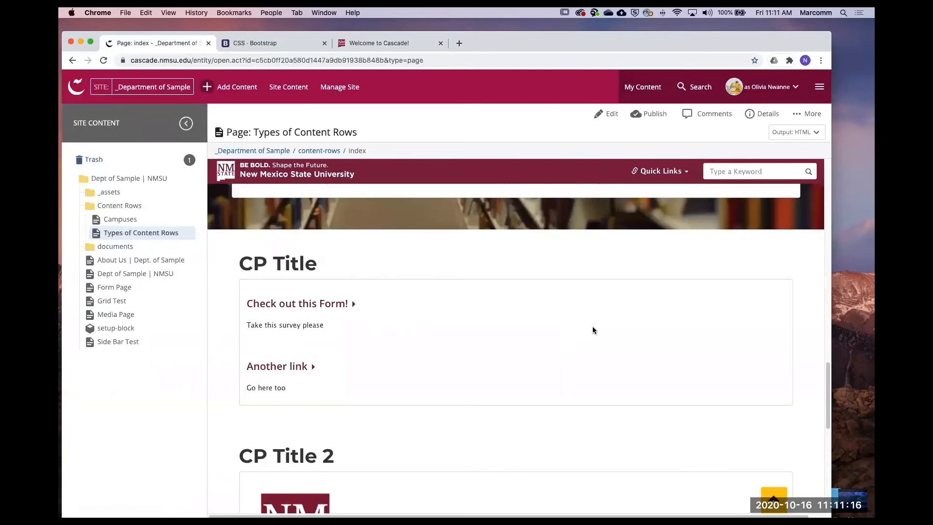
scroll(593, 330, down, 1)
click(608, 114)
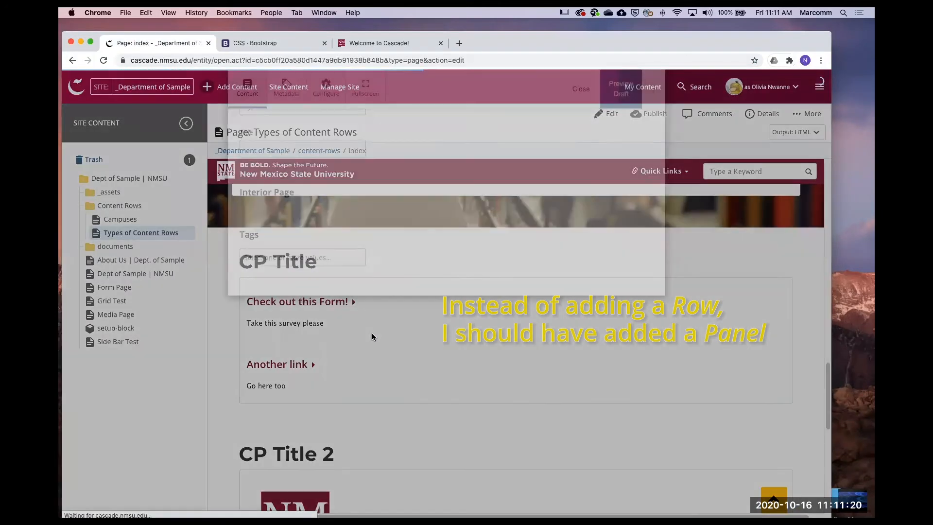
scroll(477, 378, down, 10)
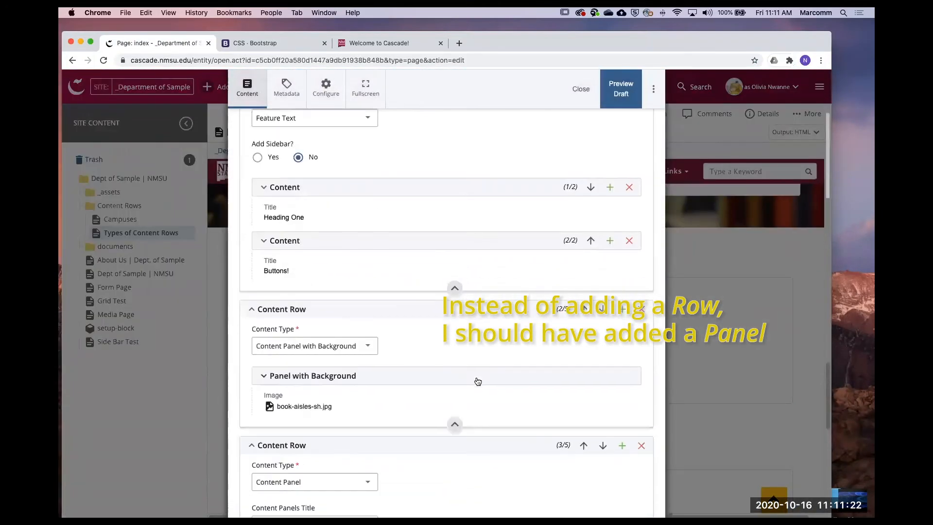
scroll(477, 382, down, 2)
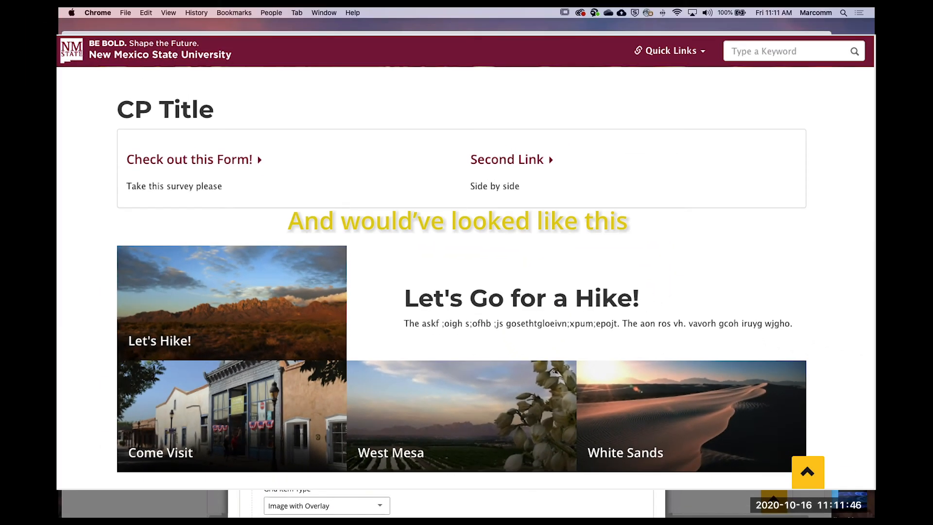
scroll(453, 301, down, 2)
scroll(365, 338, down, 1)
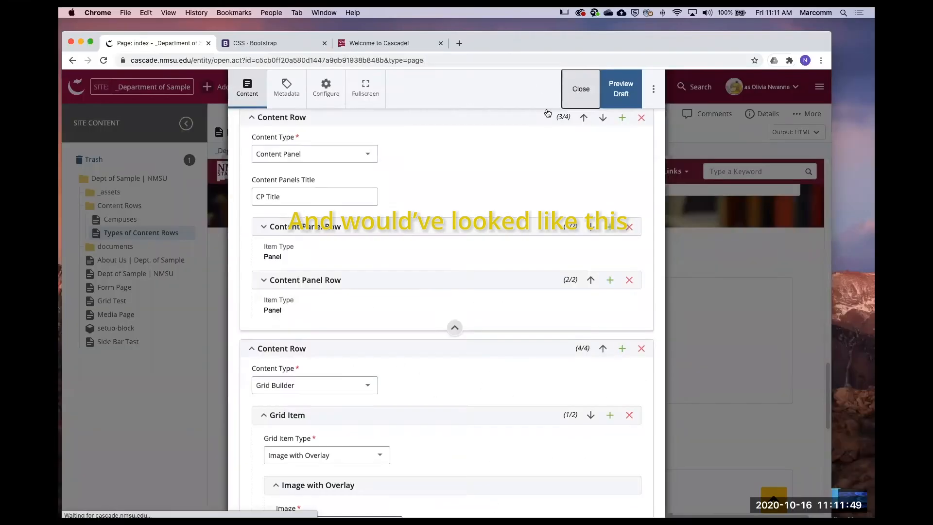
Compare the CP Title and CP Title 2 panels on the rendered page with the Grid Builder row below them.
scroll(365, 338, down, 3)
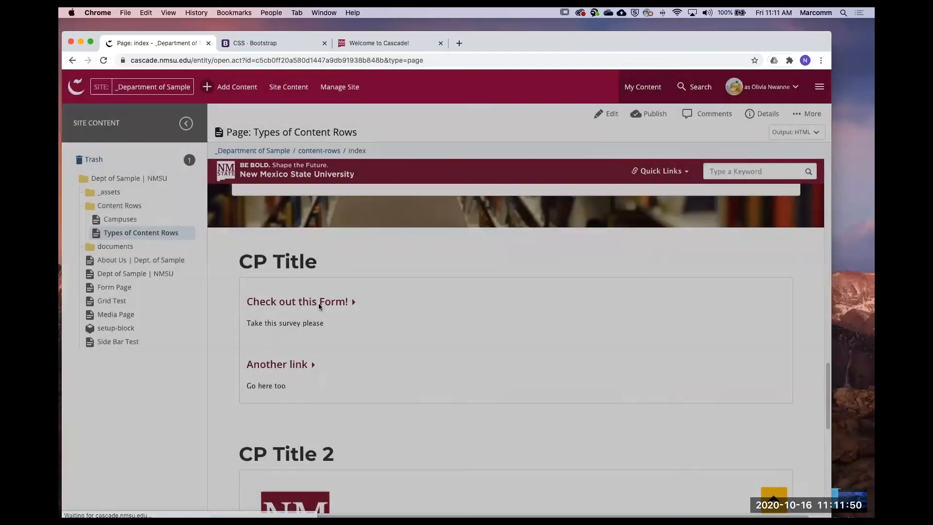
scroll(292, 272, down, 1)
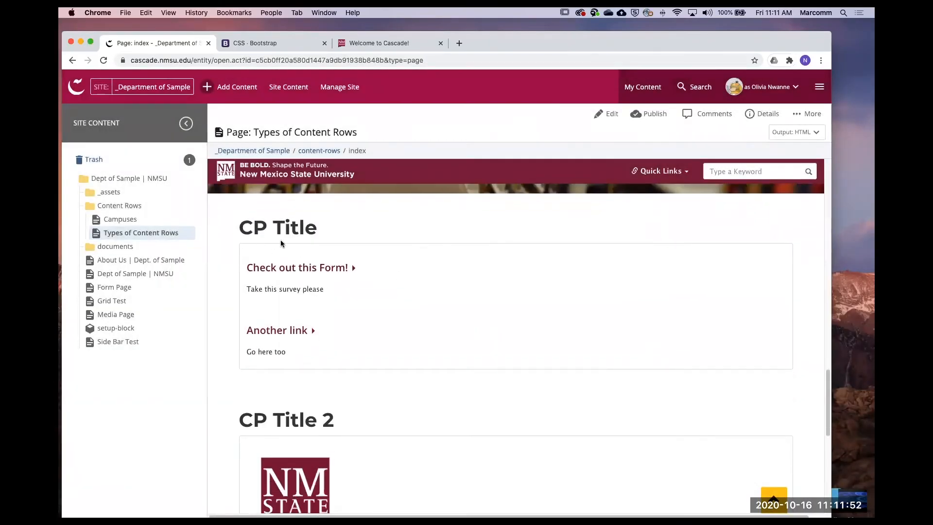
scroll(277, 233, down, 1)
scroll(388, 387, down, 2)
scroll(369, 355, up, 2)
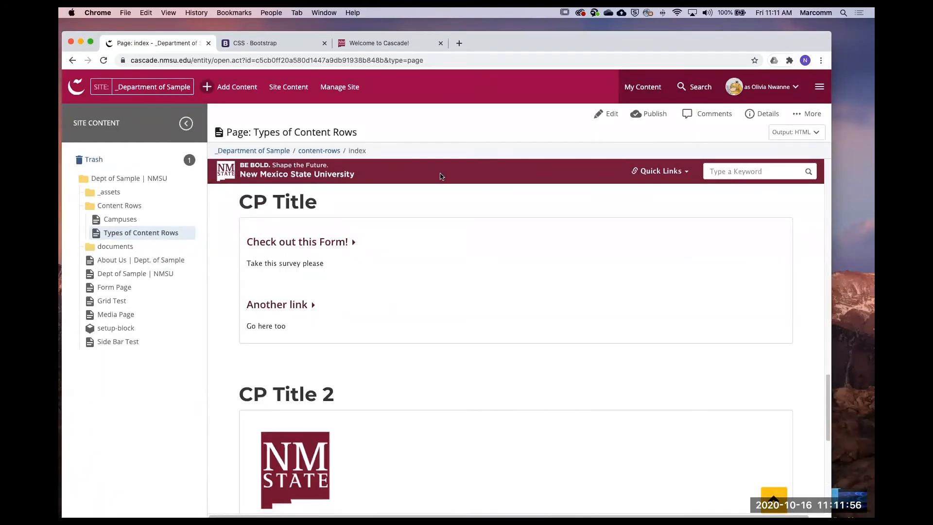
scroll(438, 346, down, 10)
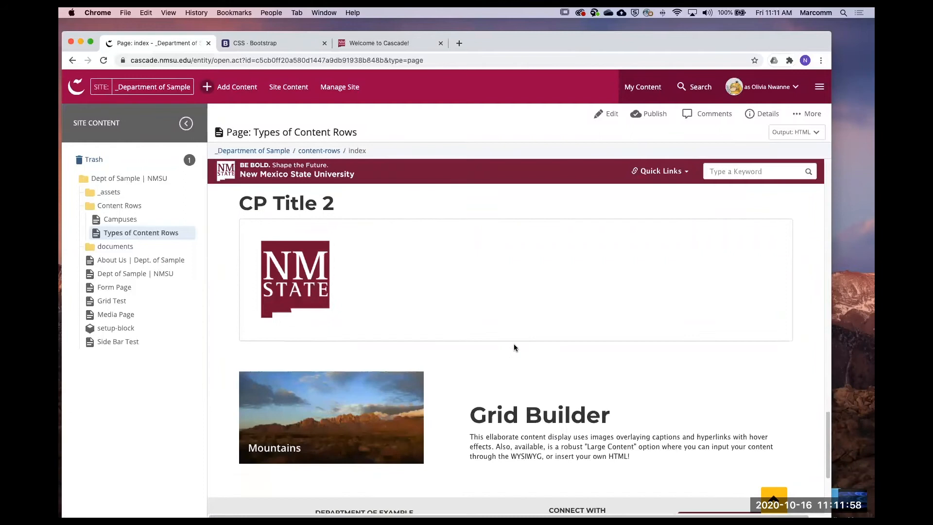
scroll(539, 378, down, 1)
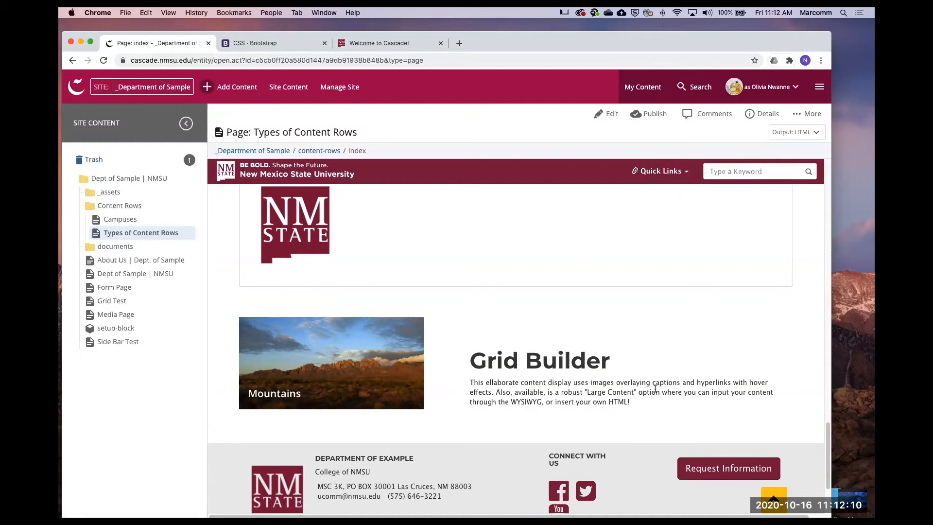
scroll(439, 328, down, 1)
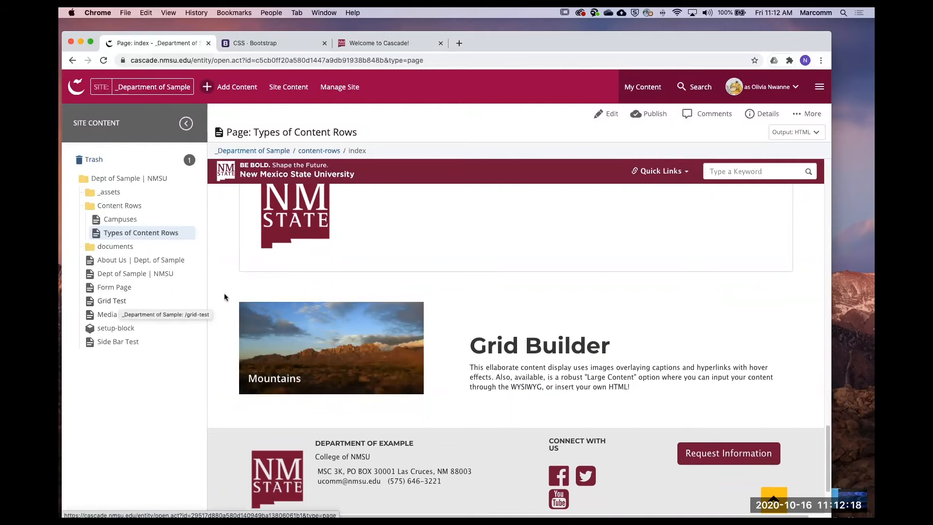
Open the Grid Test page and examine its Honors College image grid with the overlay links.
click(120, 301)
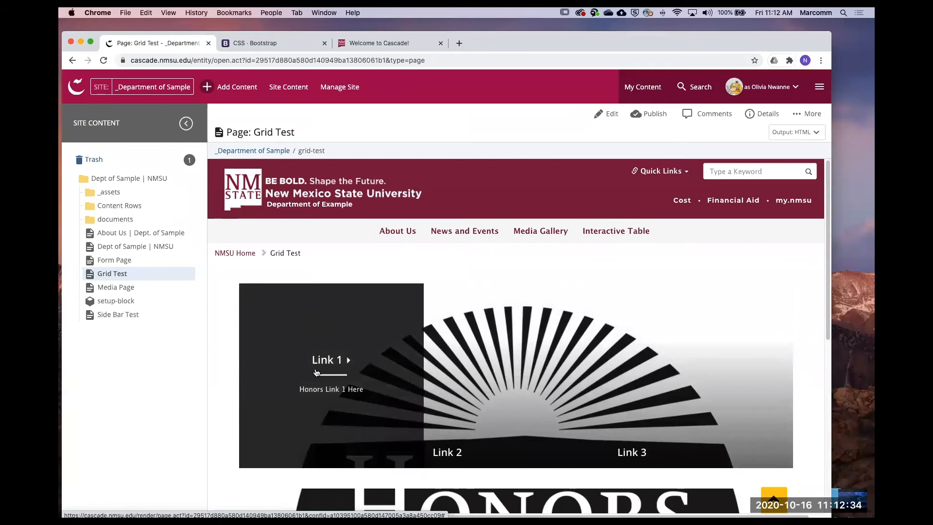
scroll(437, 363, down, 3)
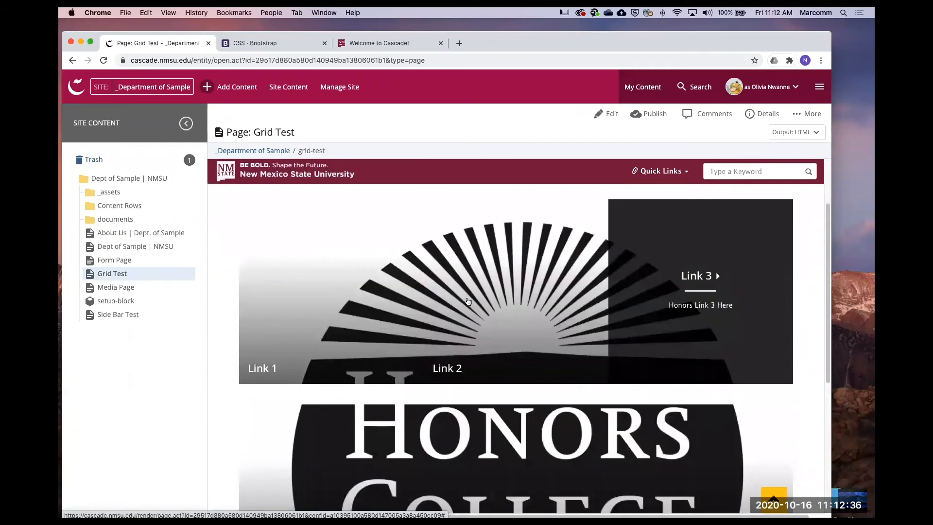
scroll(437, 362, down, 3)
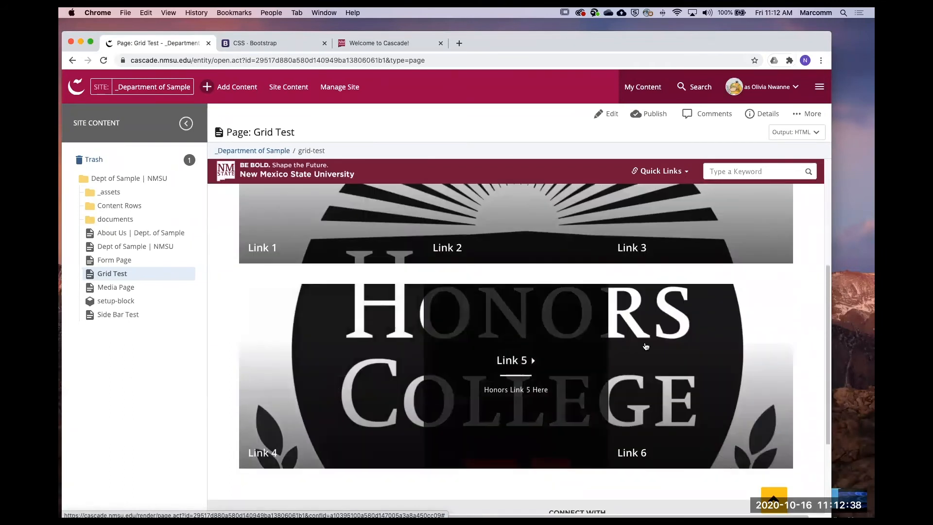
scroll(700, 358, down, 3)
scroll(496, 291, up, 5)
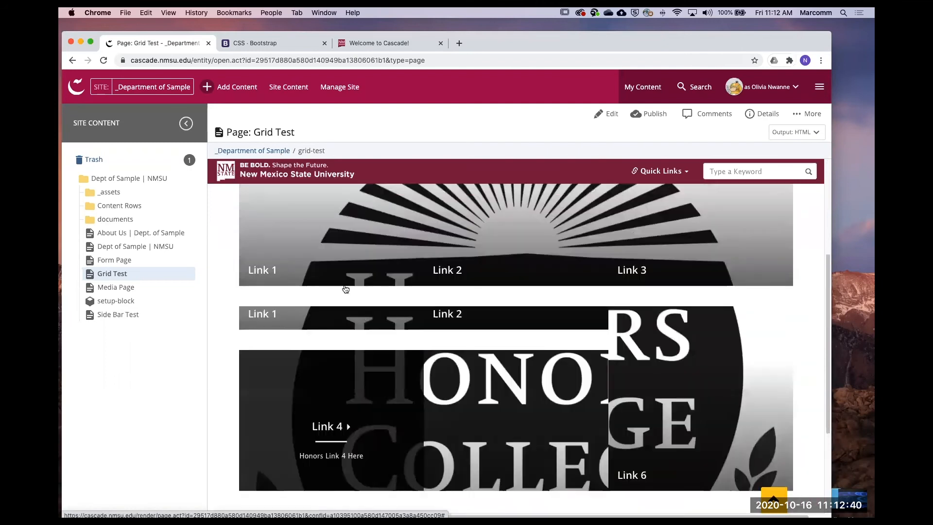
scroll(566, 306, up, 3)
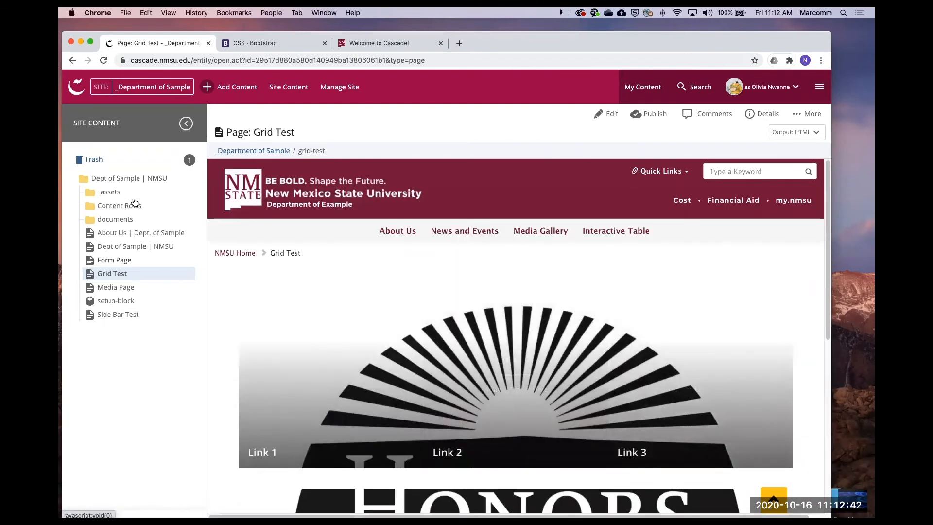
Open the Campuses page in the Content Rows folder and examine its grid of campus image tiles with hover overlays.
click(141, 206)
click(130, 222)
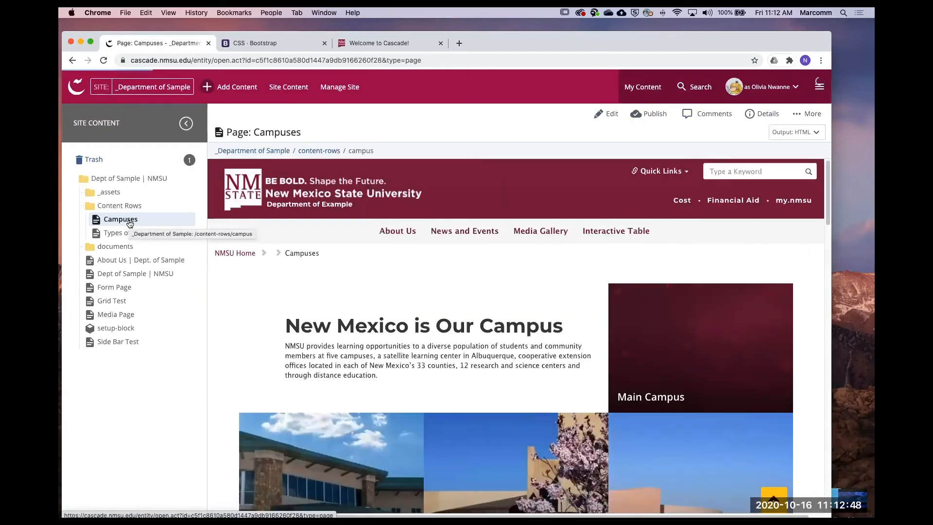
mouse_move(637, 304)
scroll(639, 304, down, 2)
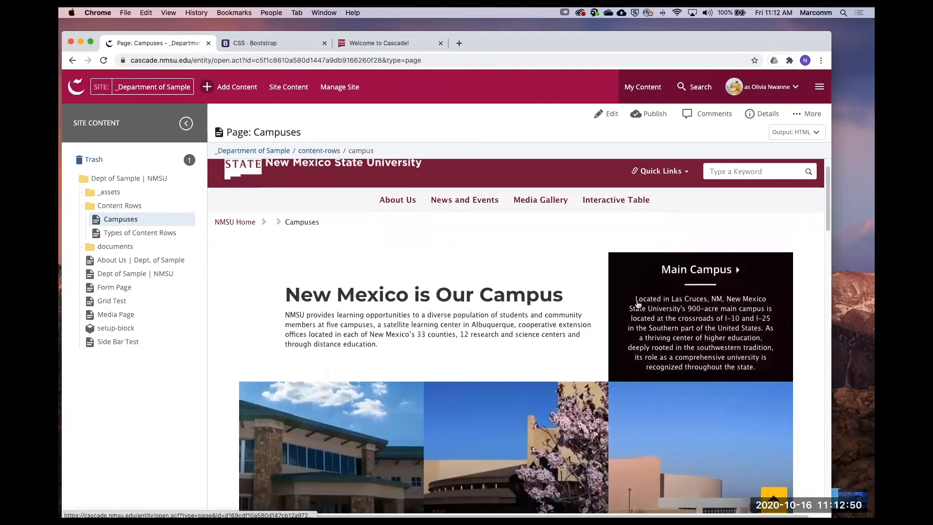
scroll(638, 304, down, 1)
scroll(395, 257, down, 1)
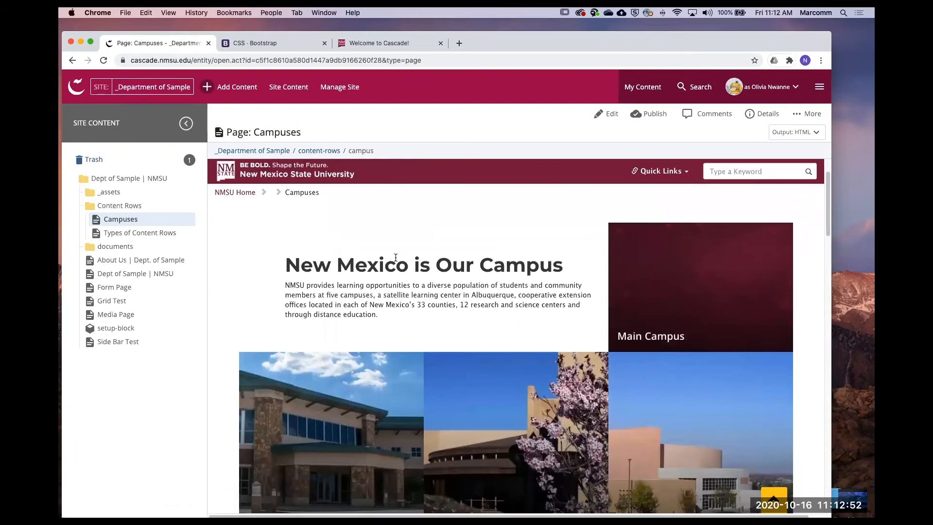
scroll(428, 257, up, 1)
scroll(462, 257, down, 2)
scroll(462, 259, down, 5)
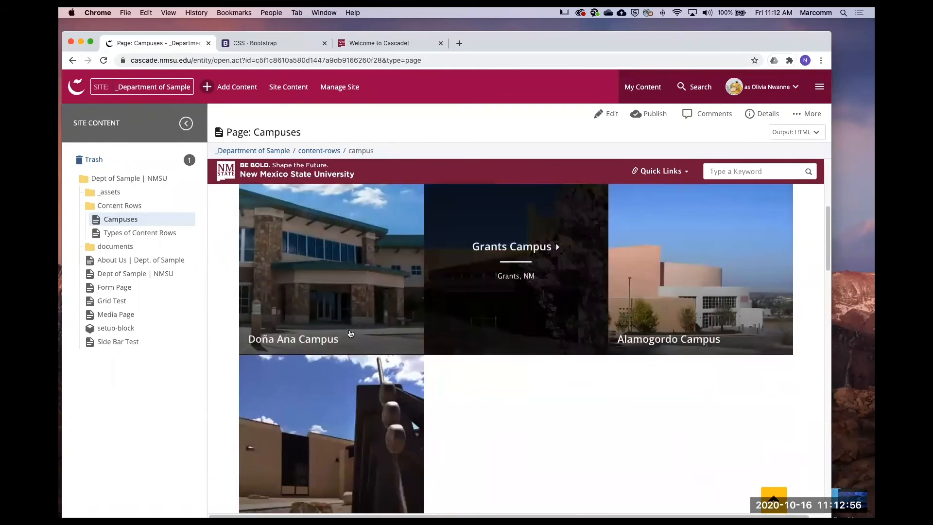
scroll(735, 356, down, 6)
scroll(694, 350, up, 5)
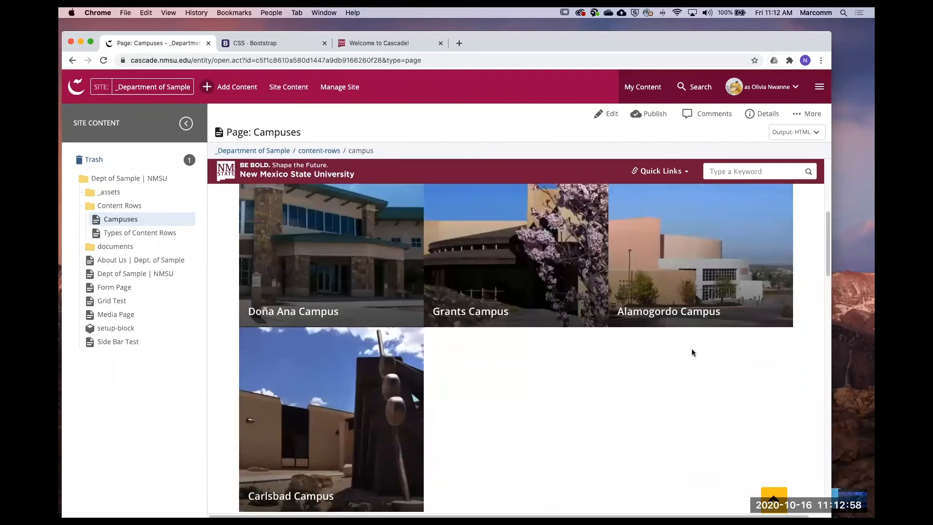
scroll(692, 349, up, 7)
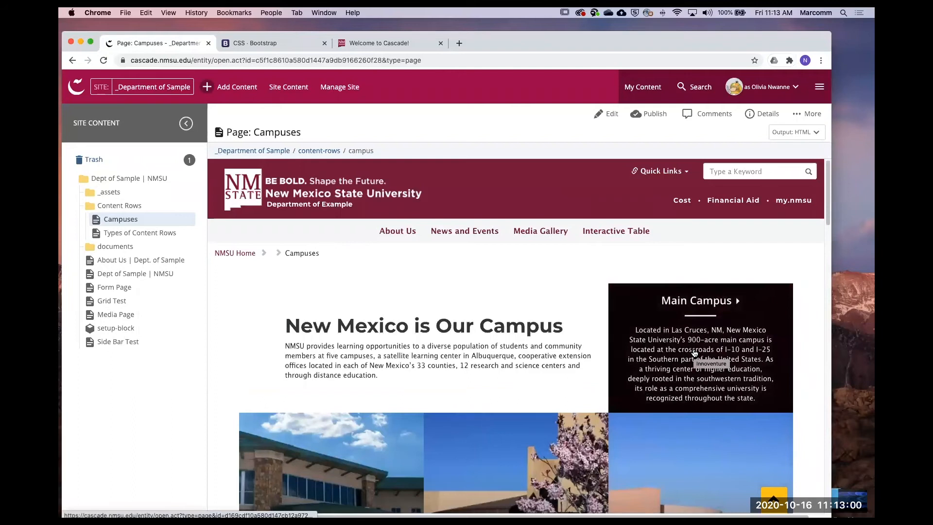
Examine how the New Mexico is Our Campus text block and Main Campus tile share a row above the other campus tiles.
scroll(487, 287, down, 1)
scroll(487, 287, down, 1)
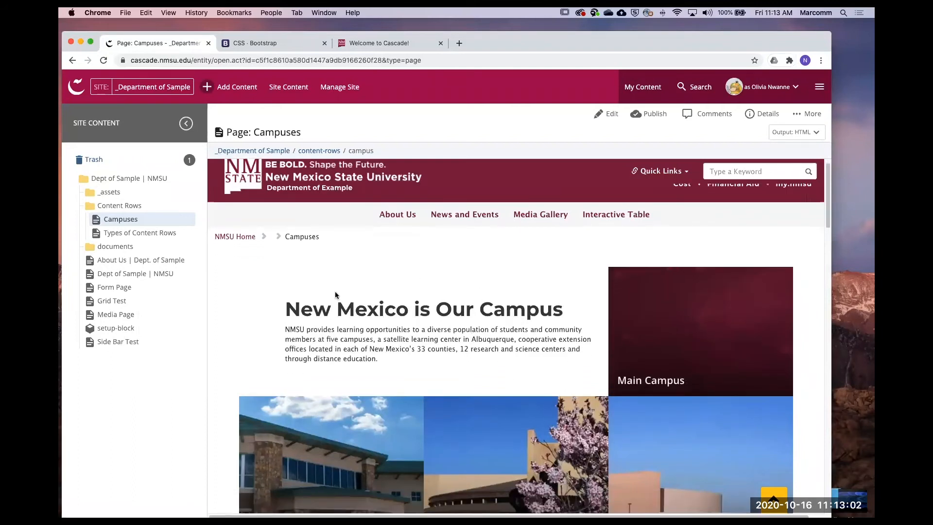
scroll(490, 300, down, 5)
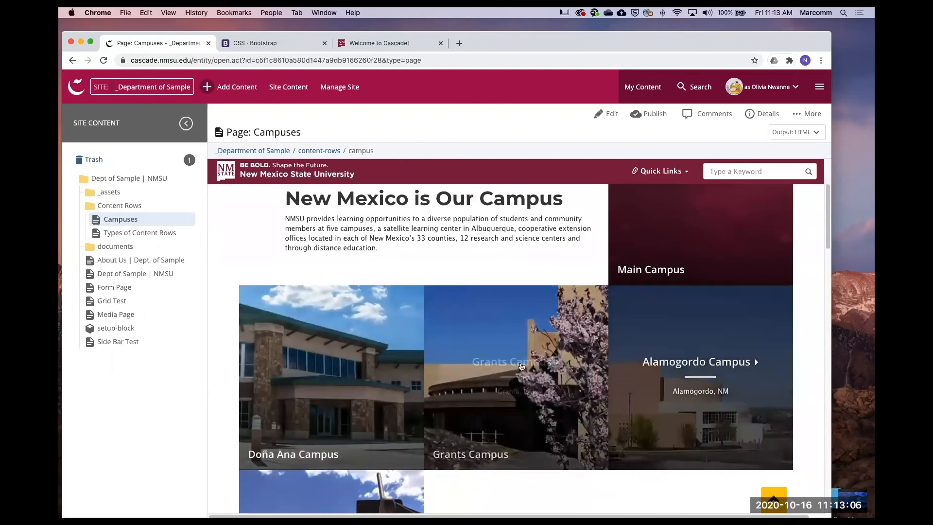
scroll(455, 371, up, 5)
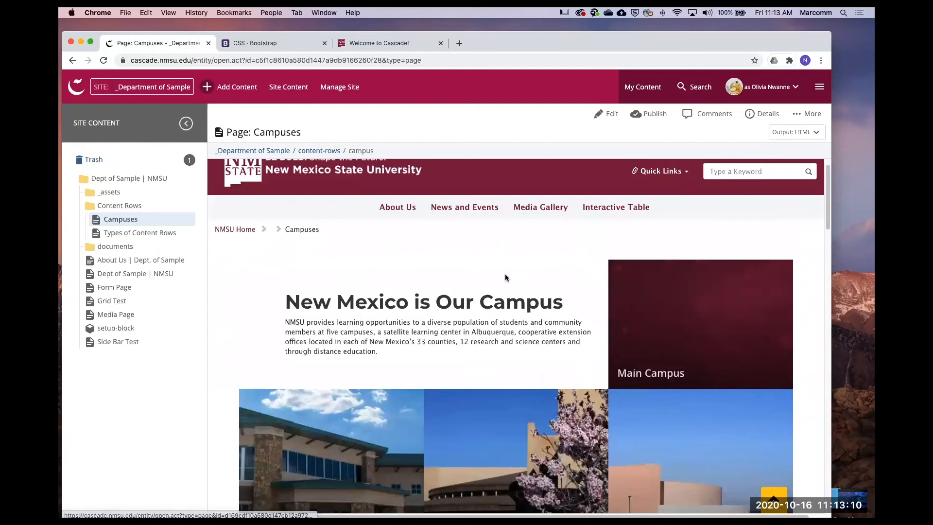
scroll(395, 292, down, 1)
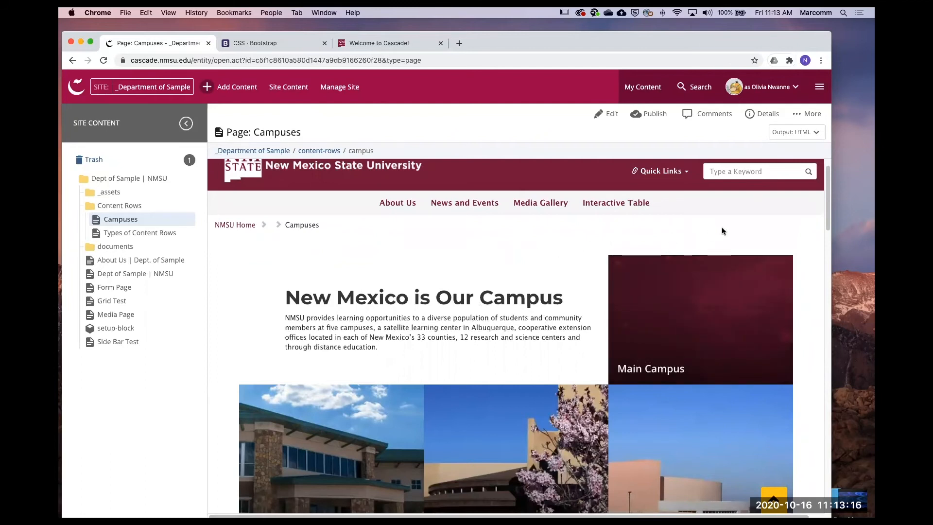
mouse_move(748, 301)
mouse_move(784, 305)
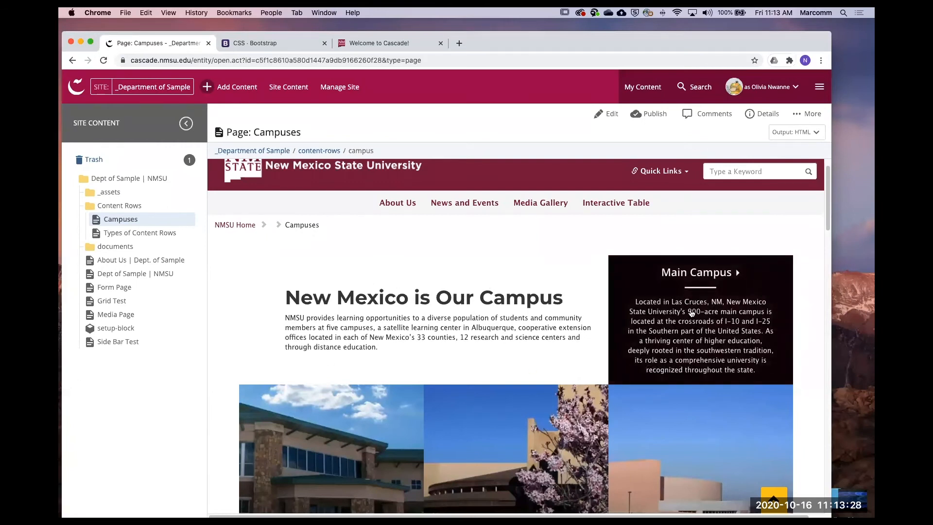
scroll(692, 314, down, 2)
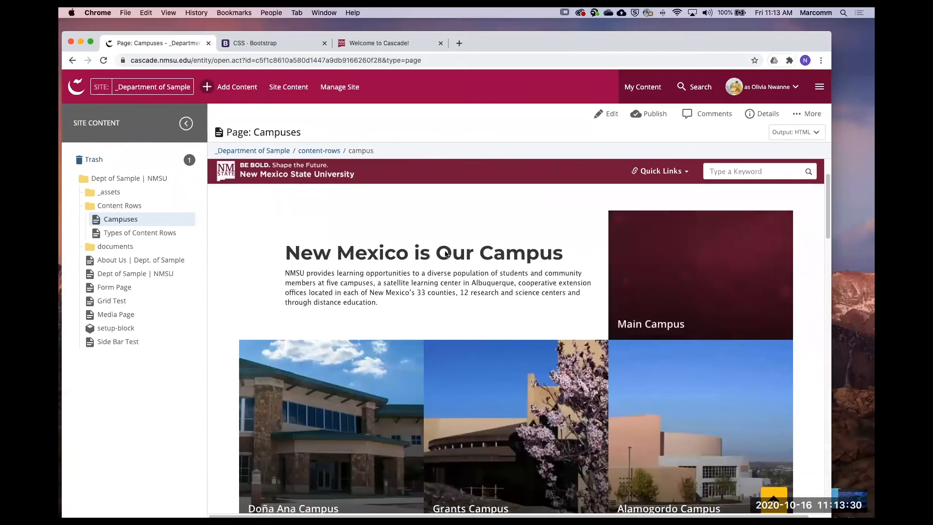
scroll(354, 251, down, 5)
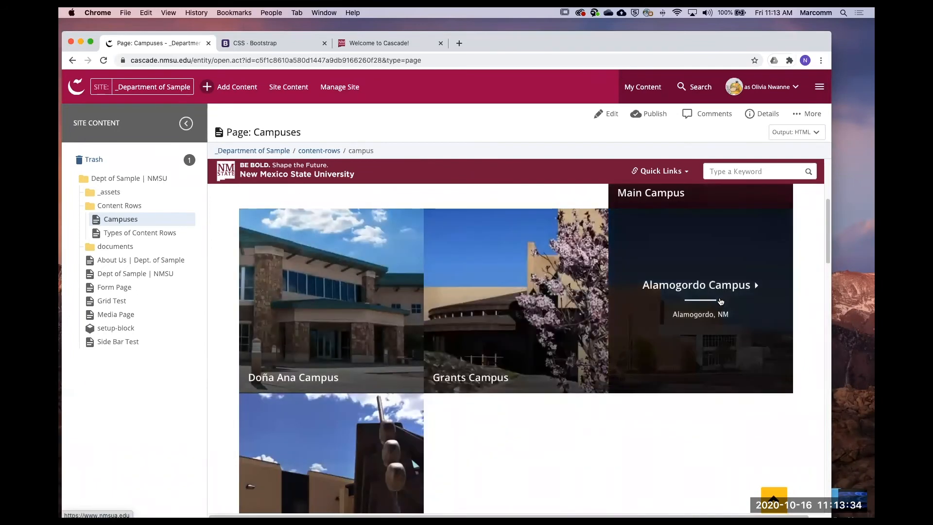
scroll(721, 302, down, 4)
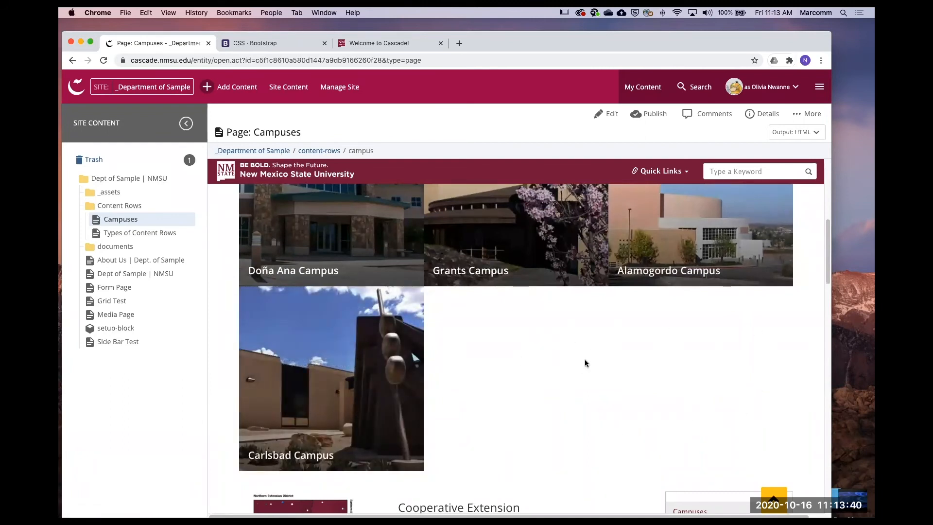
Compare the row layout of the Campuses grid, from the large text block down to the Carlsbad Campus tile.
scroll(585, 360, up, 9)
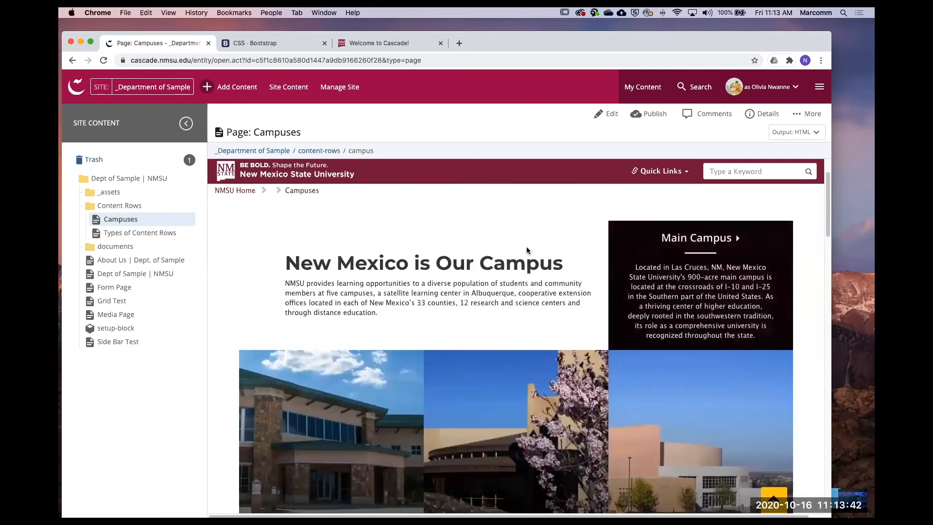
scroll(583, 233, down, 1)
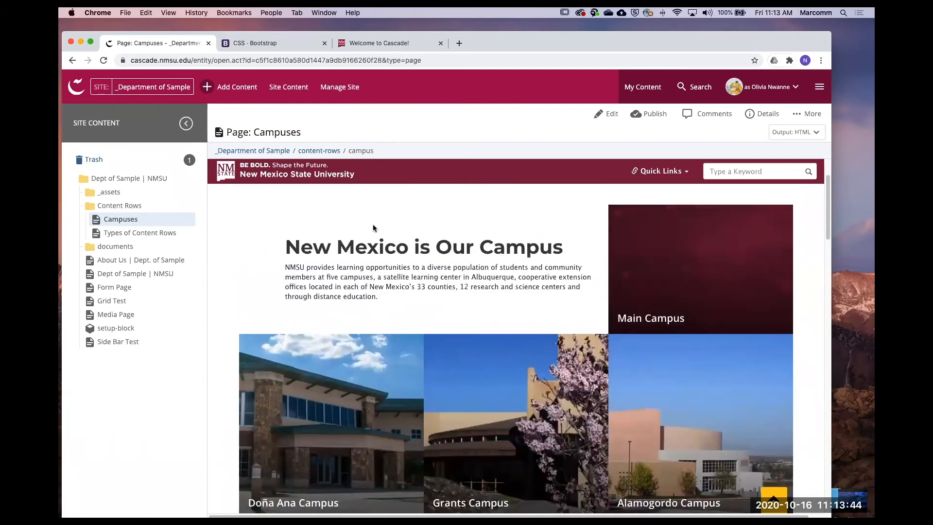
scroll(299, 224, down, 2)
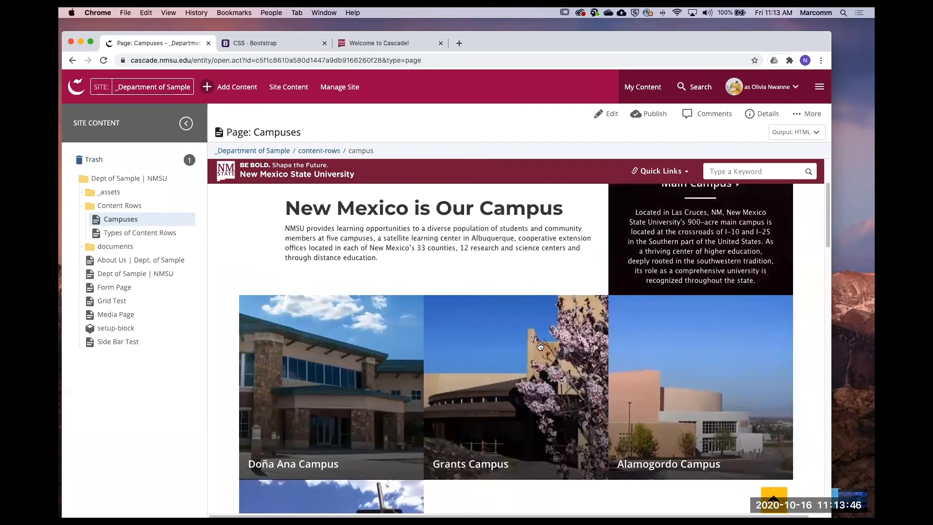
scroll(344, 372, down, 10)
scroll(350, 231, up, 9)
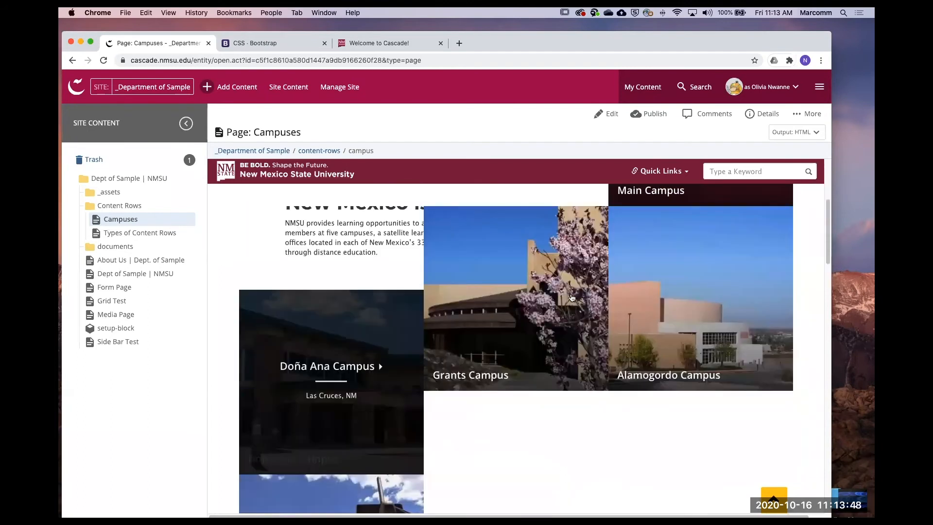
scroll(572, 297, up, 3)
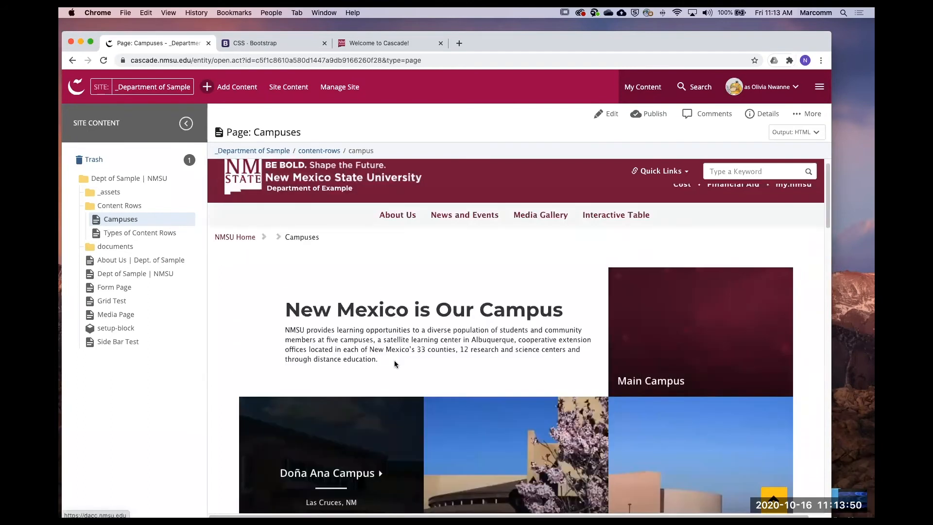
scroll(459, 304, down, 1)
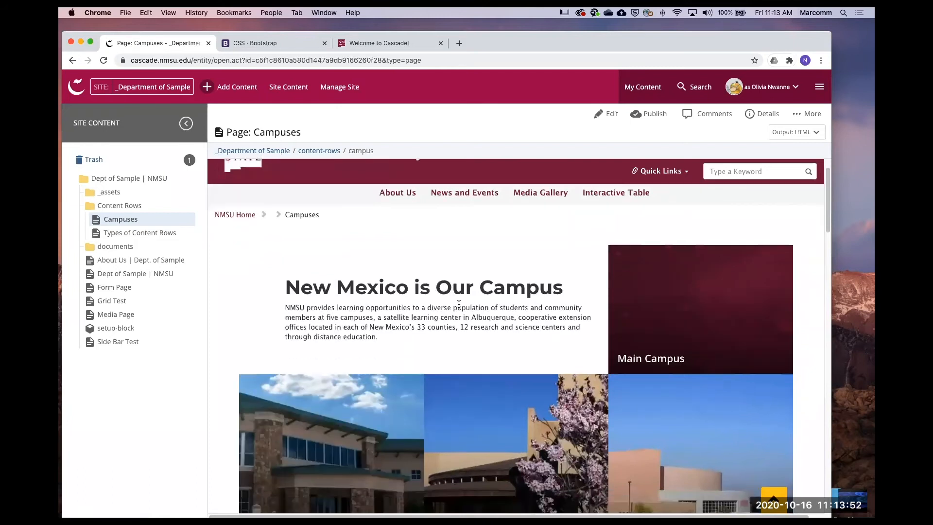
scroll(459, 305, down, 8)
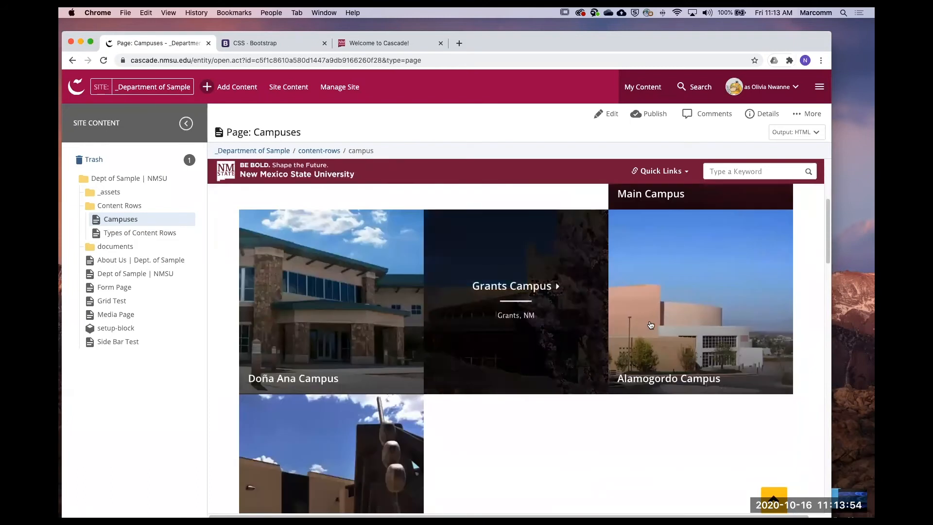
scroll(552, 359, up, 4)
scroll(459, 270, up, 3)
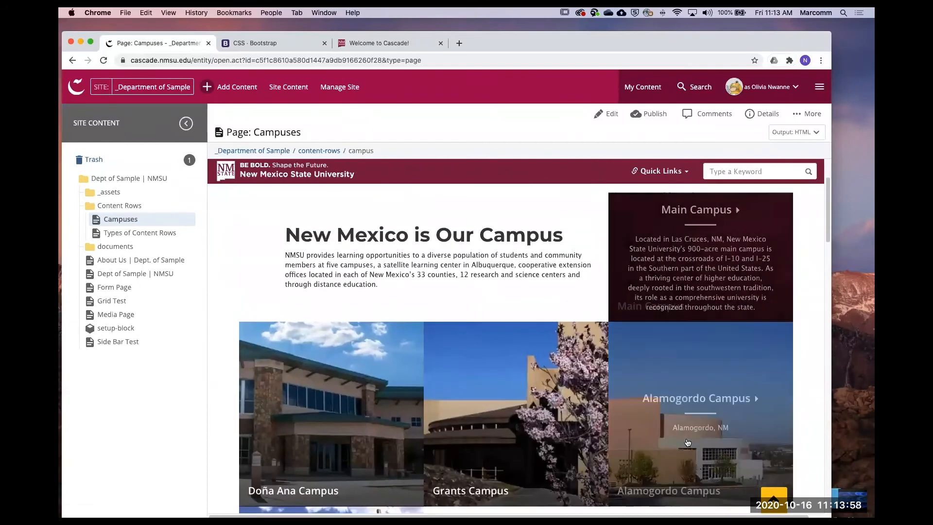
scroll(330, 301, down, 1)
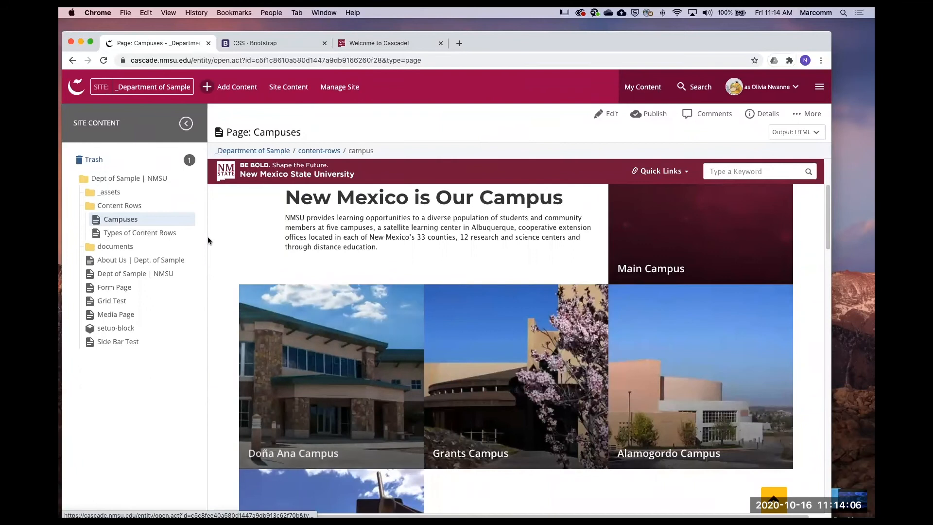
Open the Types of Content Rows page for editing and review the Image with Overlay and Large Content items in its Grid Builder row.
click(140, 234)
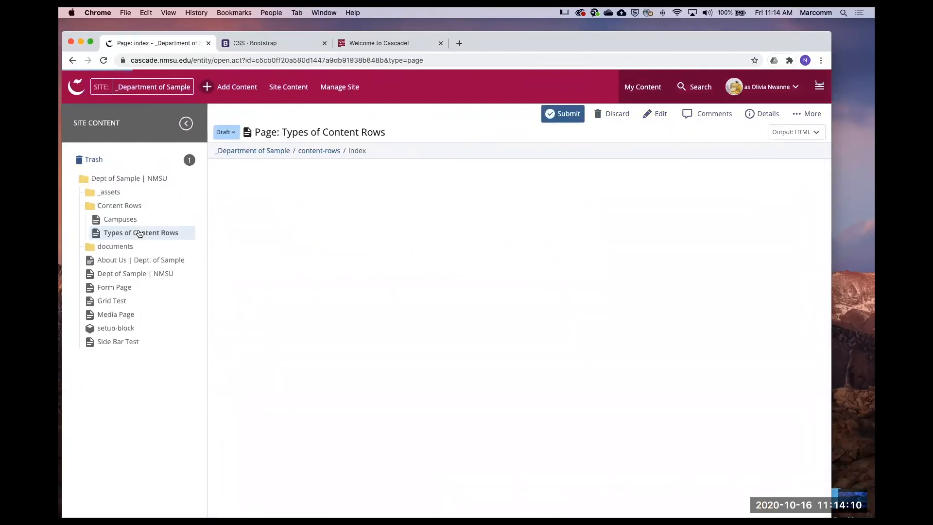
scroll(547, 311, down, 20)
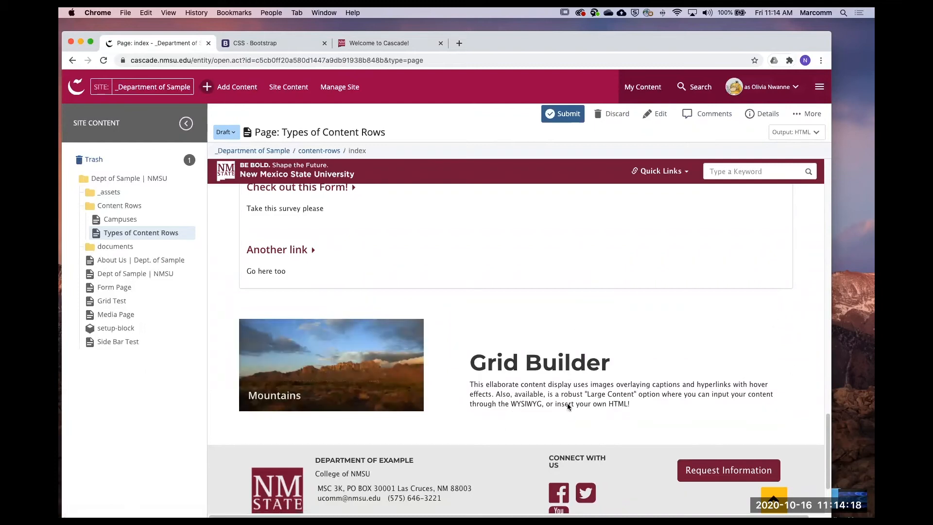
click(660, 116)
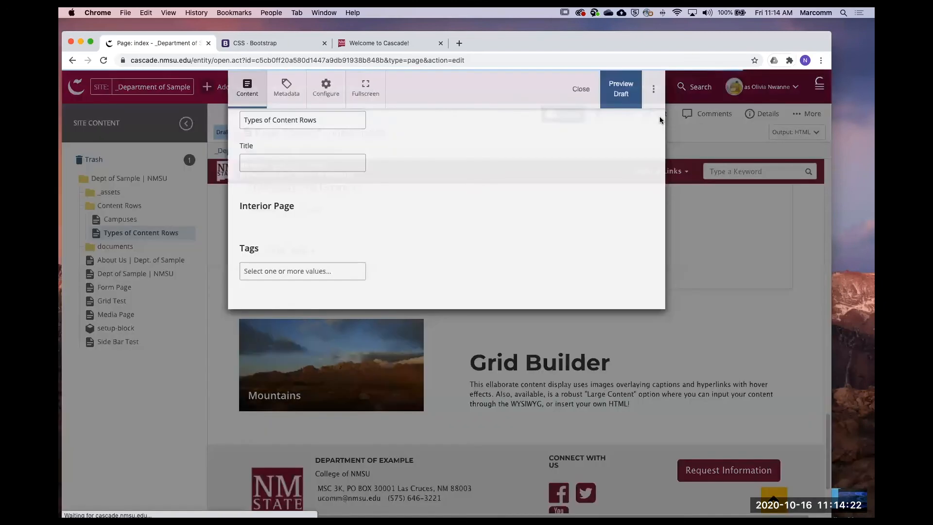
scroll(450, 171, down, 10)
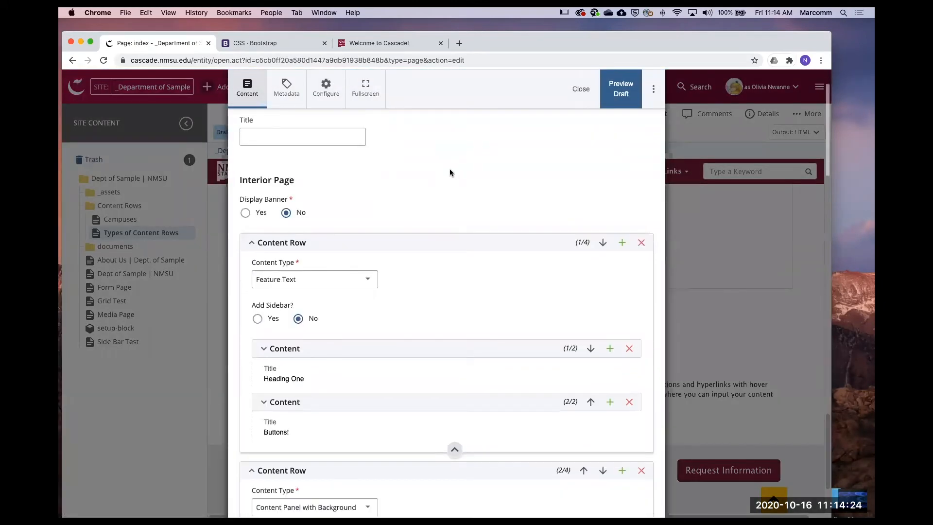
scroll(474, 256, down, 20)
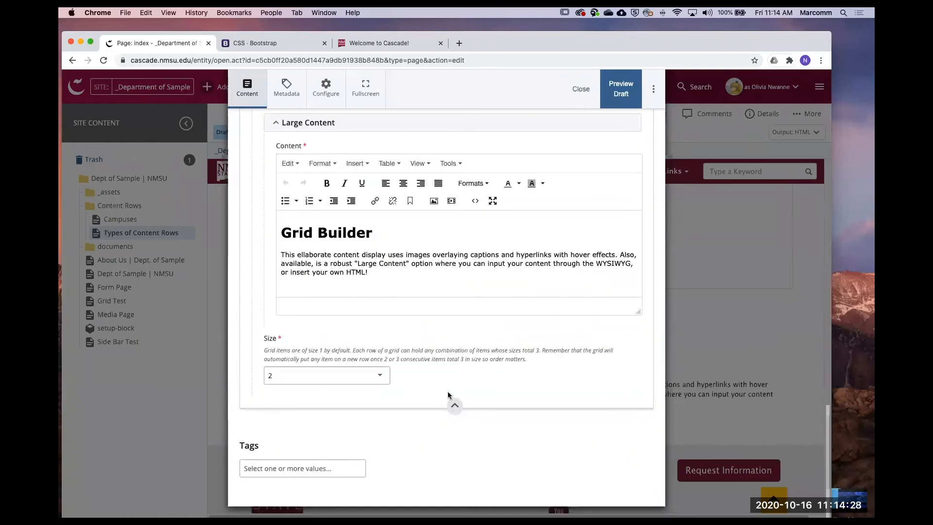
scroll(486, 292, up, 3)
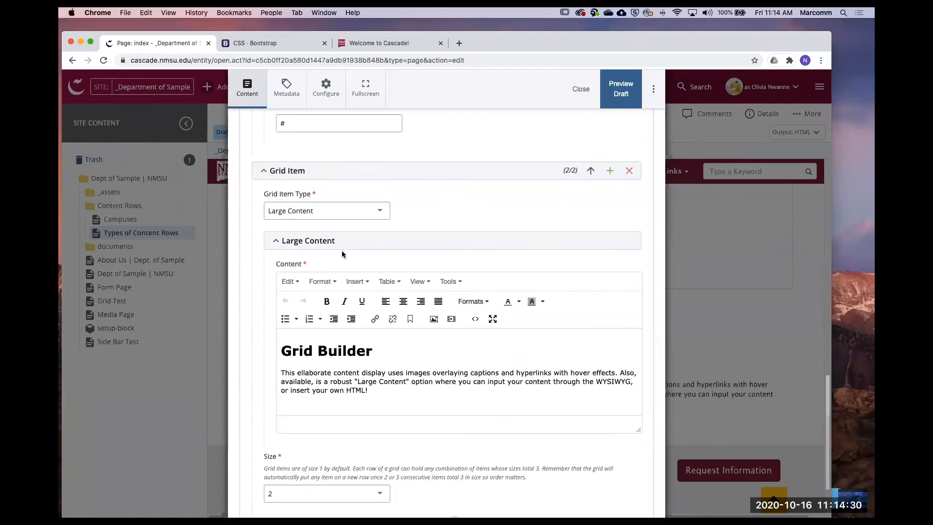
scroll(532, 220, up, 3)
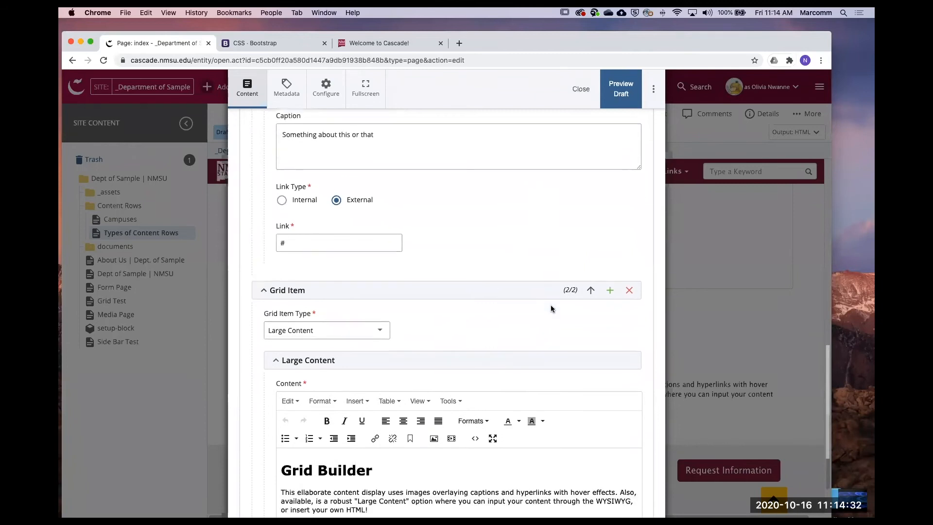
scroll(465, 335, up, 10)
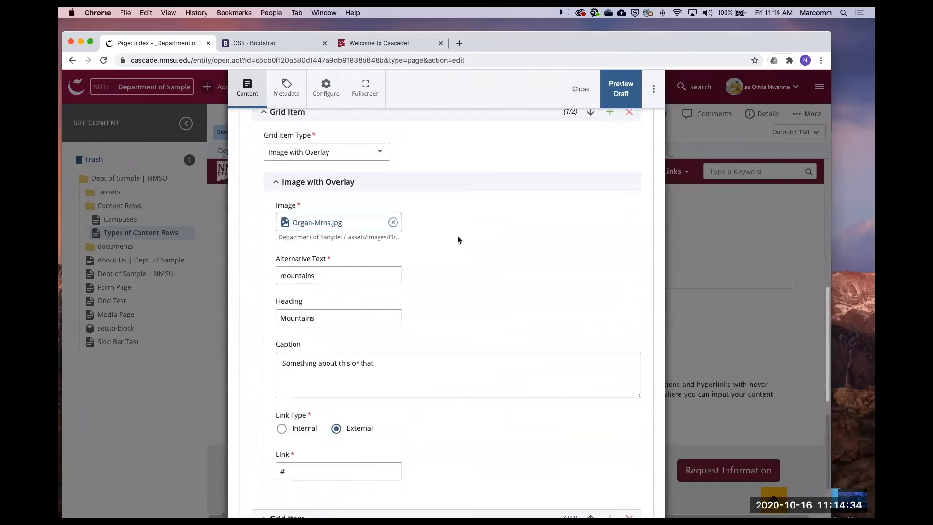
Collapse the Content Panel row and both grid items of the Grid Builder row in the editor.
click(455, 203)
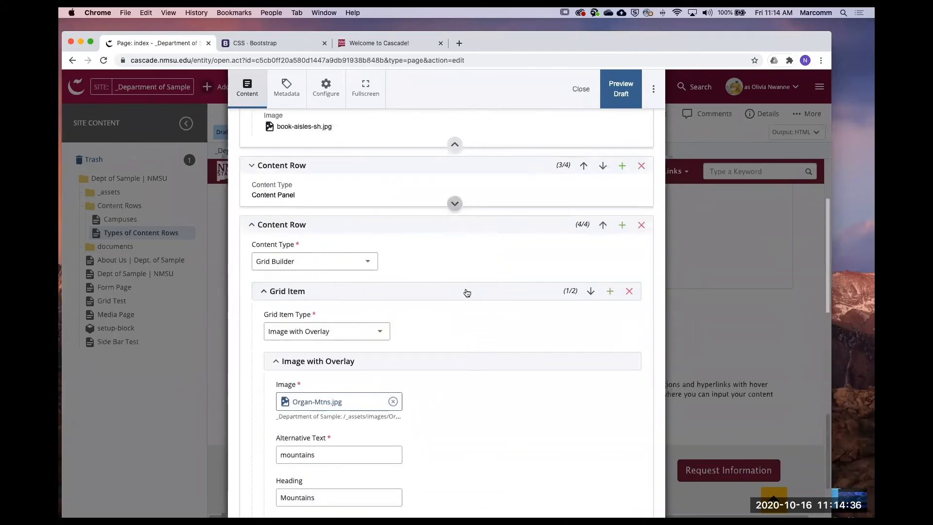
scroll(395, 247, down, 1)
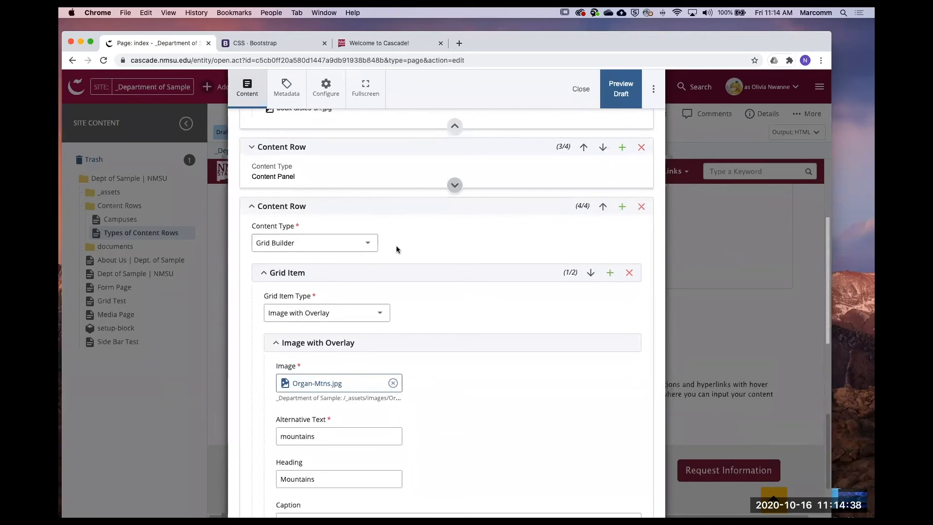
click(263, 273)
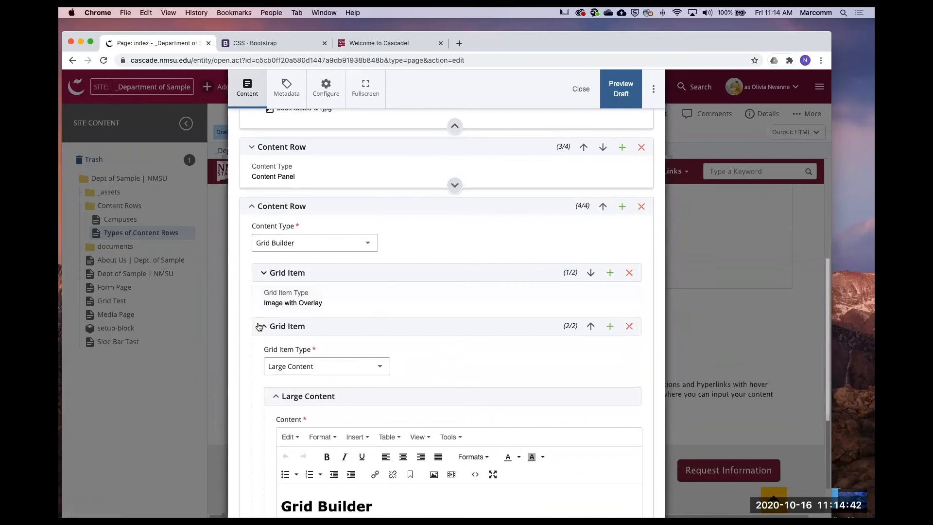
click(260, 326)
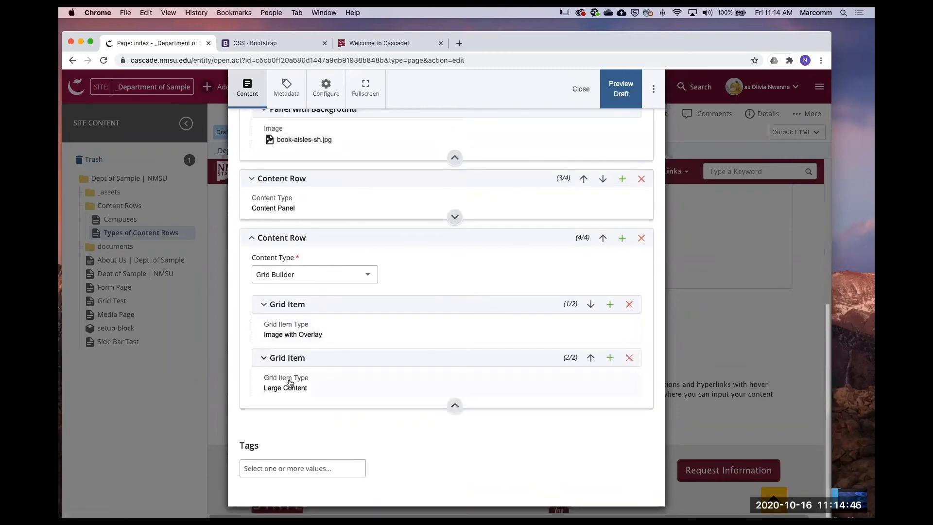
Expand the first grid item and review its Image with Overlay fields, from image and alternative text to link.
click(385, 322)
scroll(477, 357, down, 2)
scroll(457, 345, down, 5)
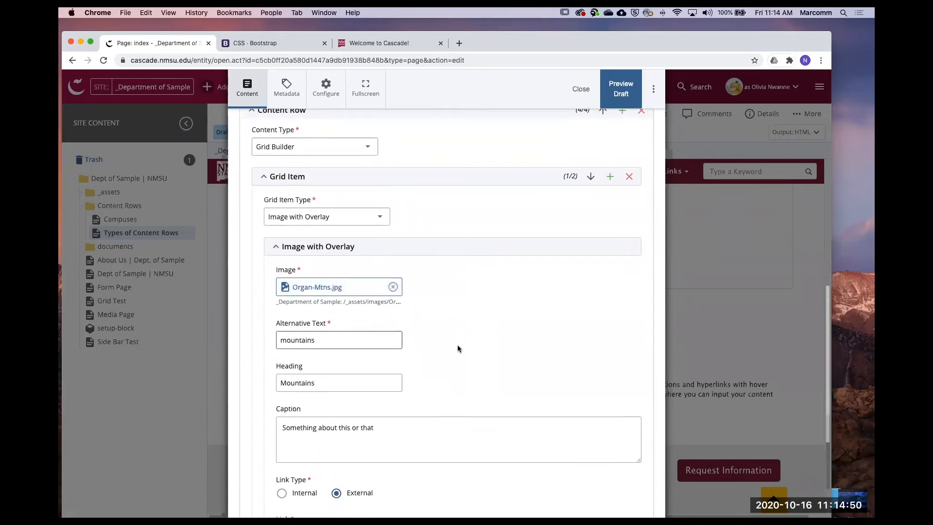
scroll(462, 380, up, 4)
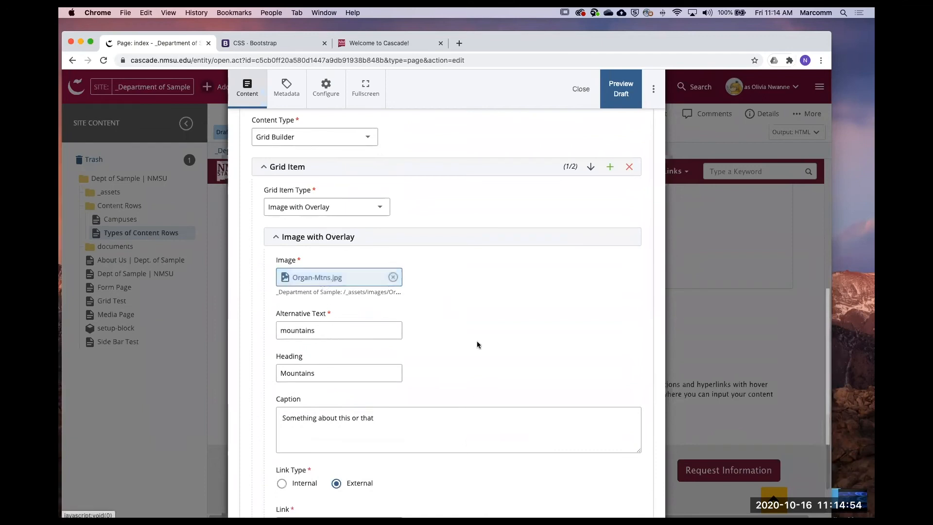
scroll(477, 343, down, 2)
scroll(350, 441, down, 6)
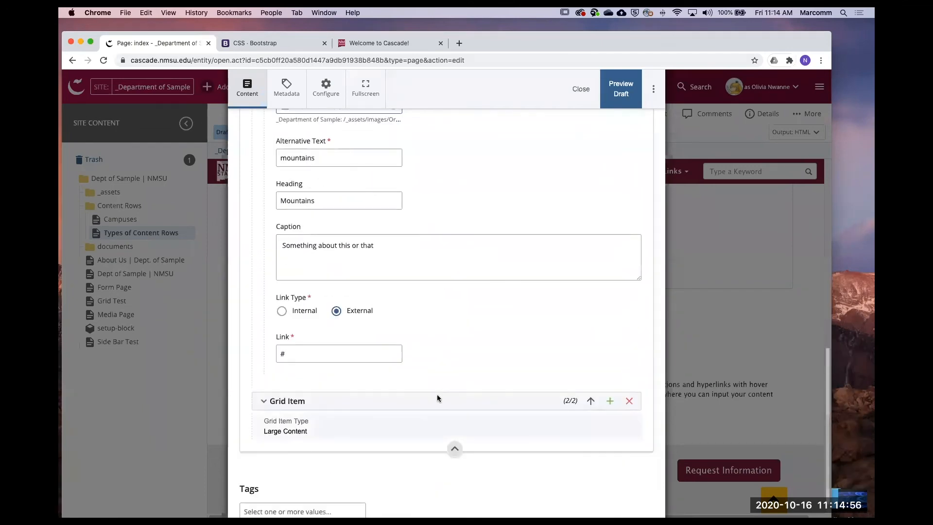
Expand the second grid item and review its Large Content text and Size setting.
scroll(588, 397, down, 1)
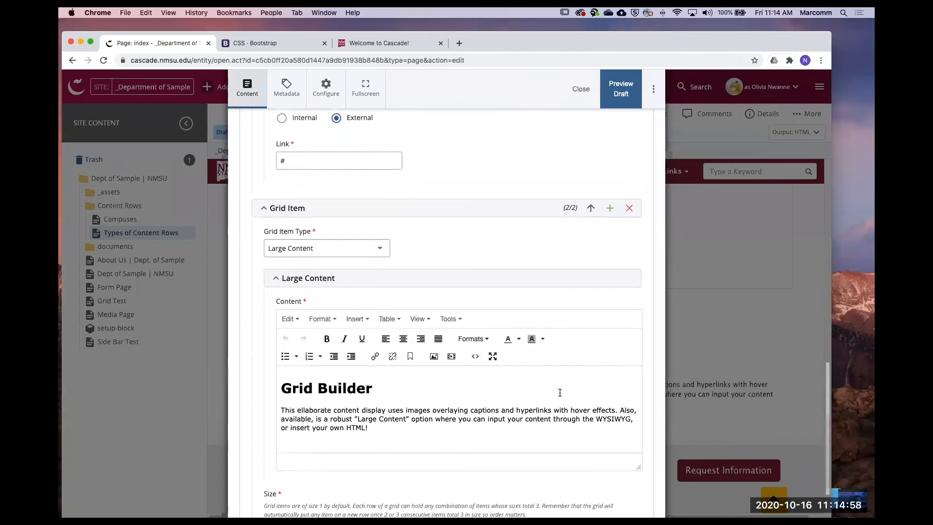
drag(389, 384, 282, 380)
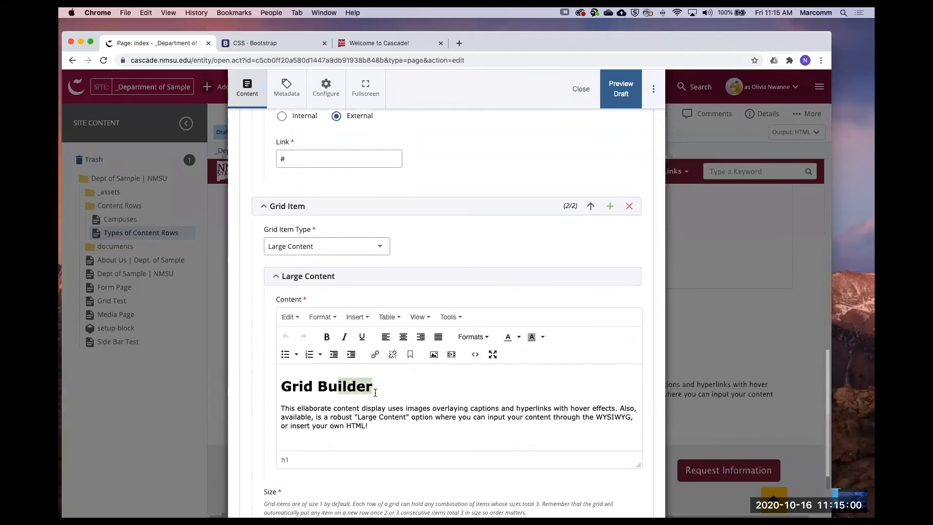
scroll(430, 412, down, 2)
scroll(430, 412, down, 1)
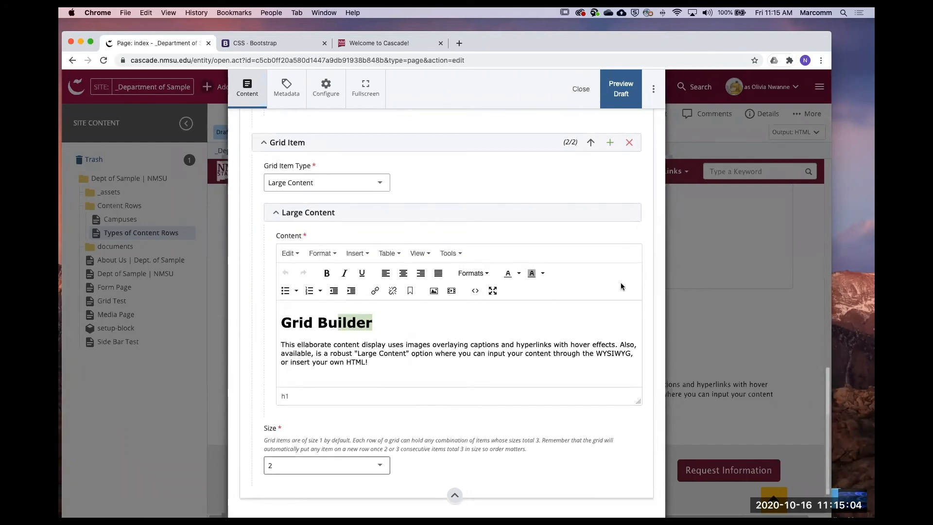
Close the editor, submit the draft of the Types of Content Rows page, and reopen the page for editing.
click(580, 89)
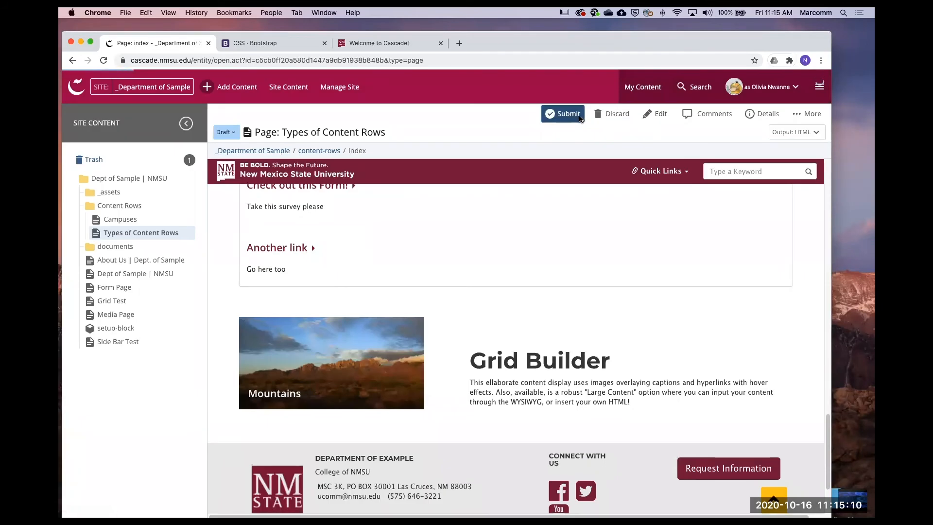
click(580, 117)
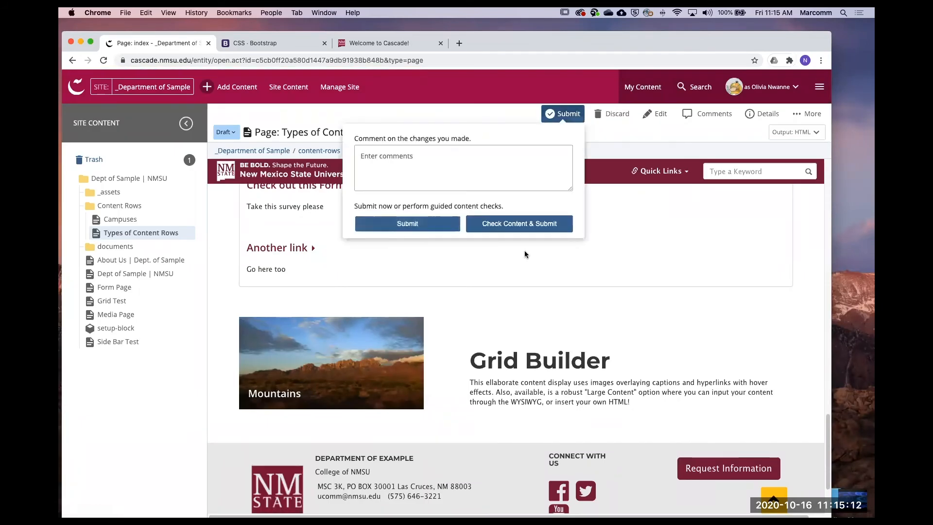
mouse_move(360, 349)
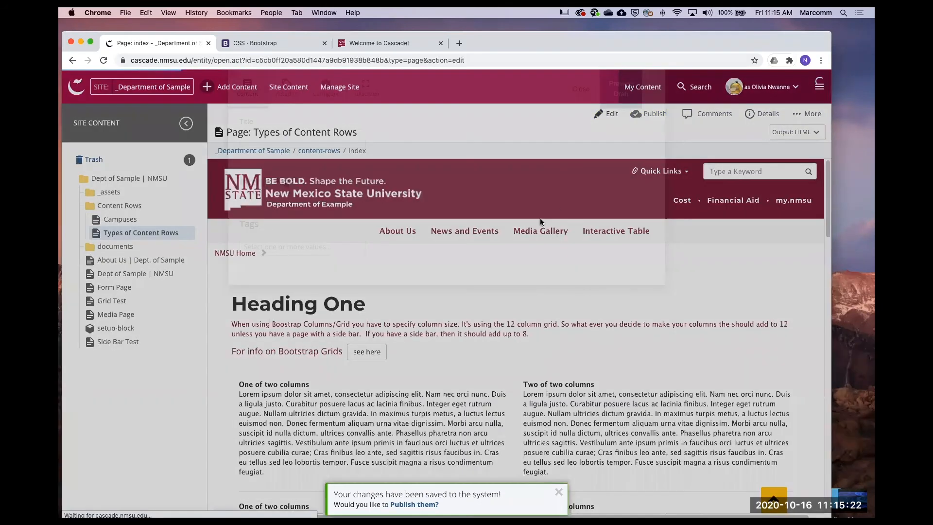
Collapse the Content Panel, Content Panel with Background and Feature Text content rows.
scroll(506, 300, down, 15)
scroll(510, 279, up, 3)
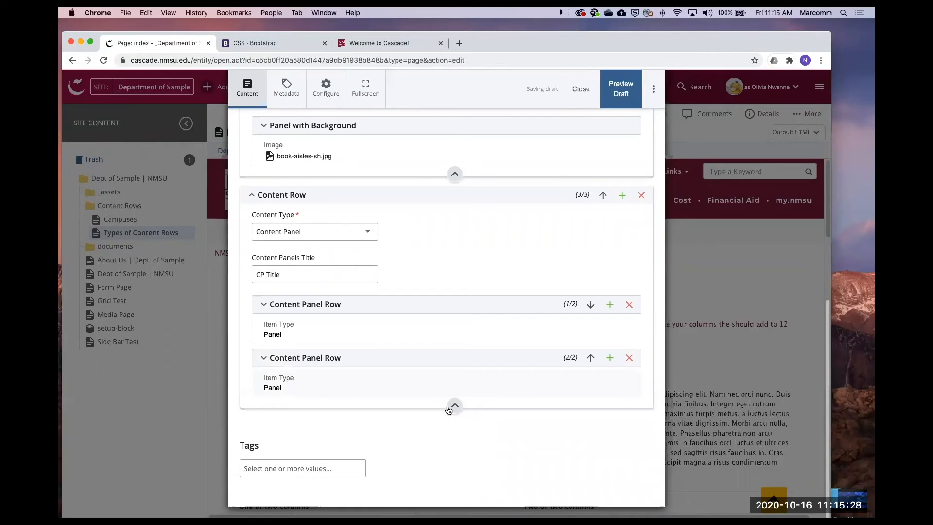
click(454, 406)
click(455, 346)
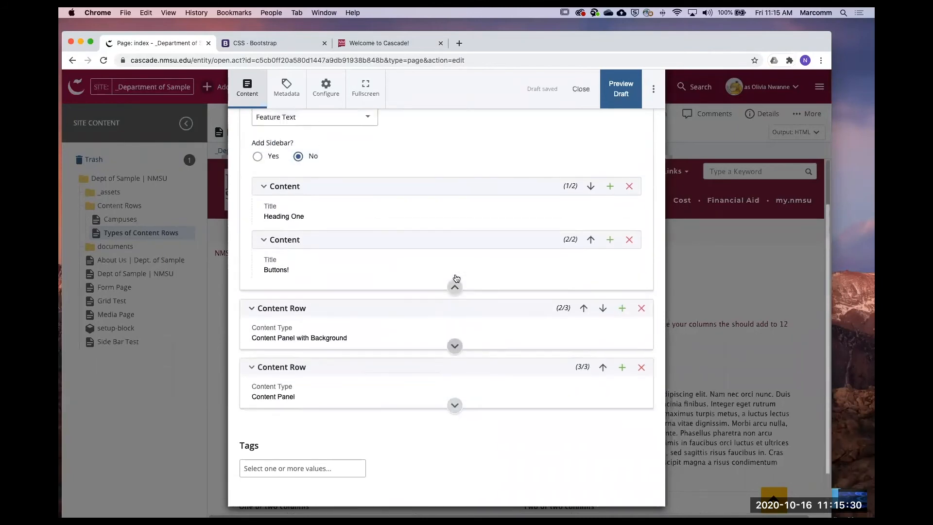
click(455, 286)
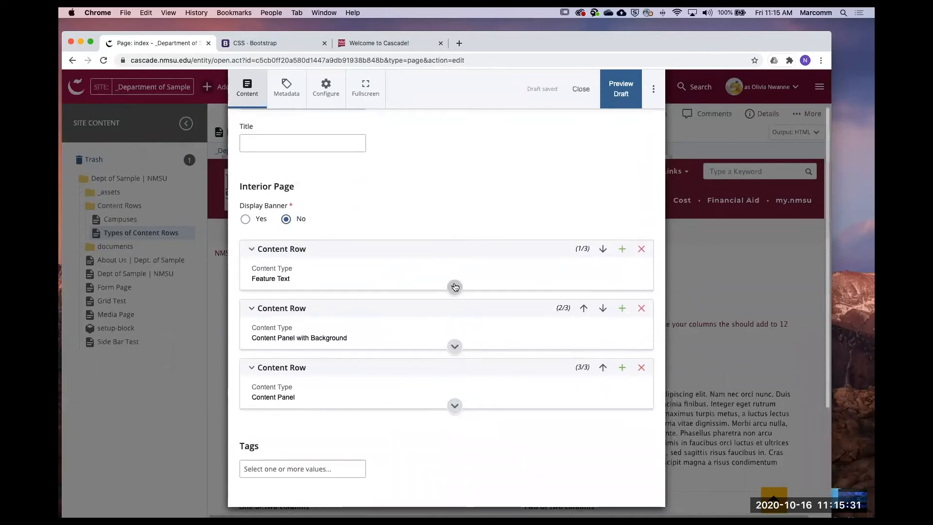
Add a content row after the Content Panel row, set it to Grid Builder, and make its grid item an Image with Overlay.
click(622, 368)
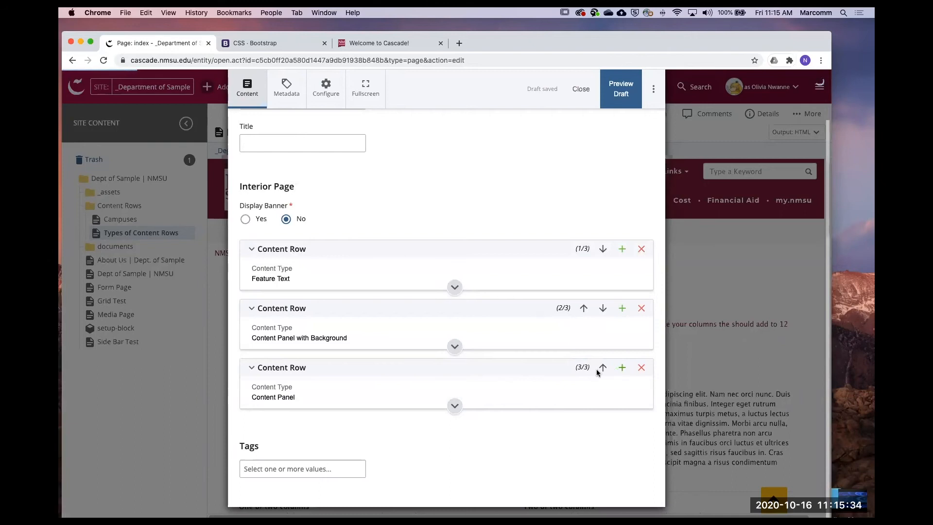
click(303, 421)
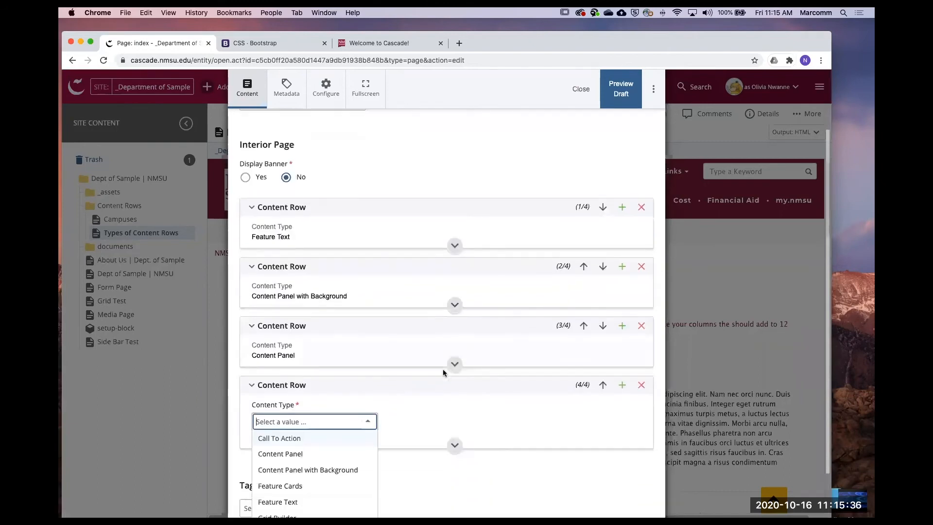
key(Return)
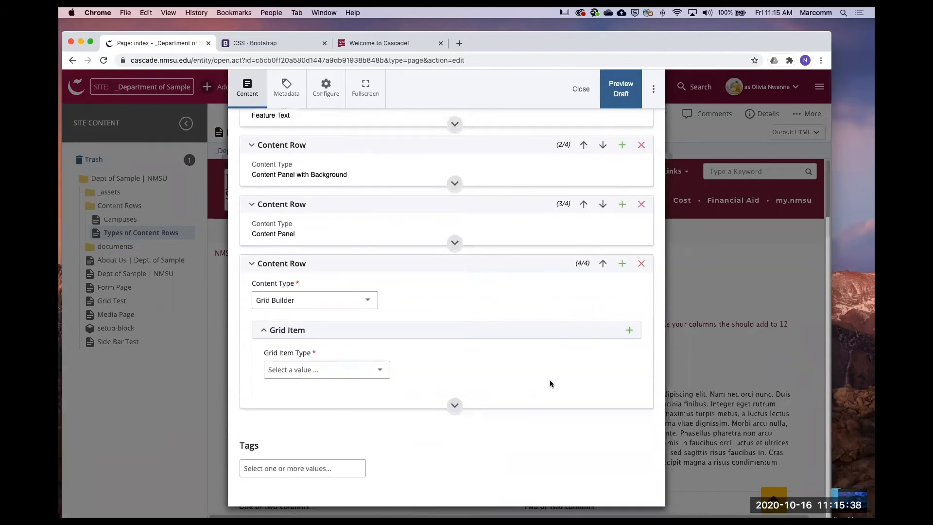
click(364, 370)
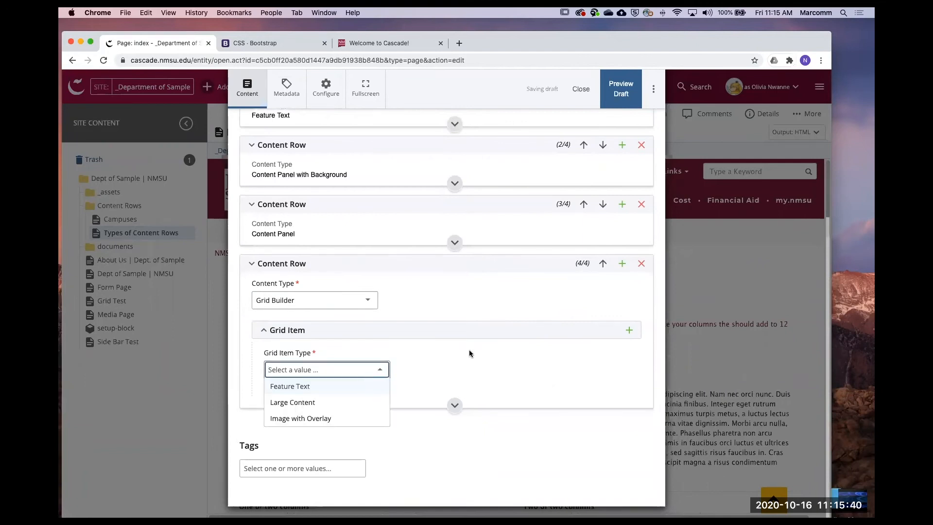
click(319, 419)
Start choosing the overlay image and browse the site files as thumbnails to the Images folder inside _assets.
scroll(525, 316, down, 3)
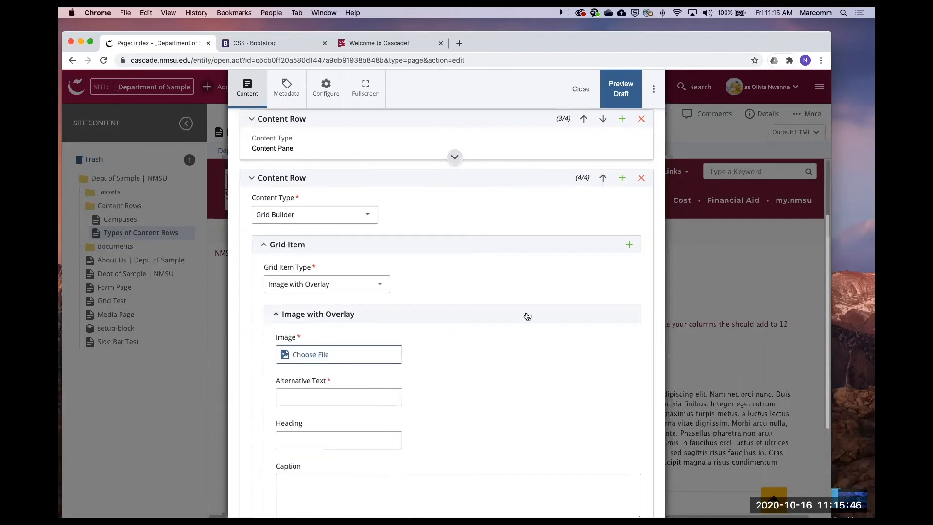
scroll(523, 314, down, 2)
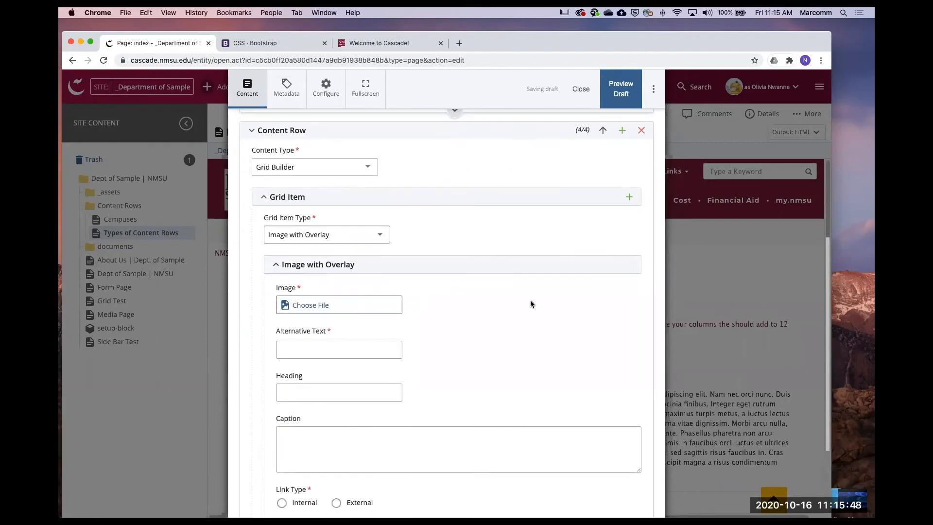
click(350, 279)
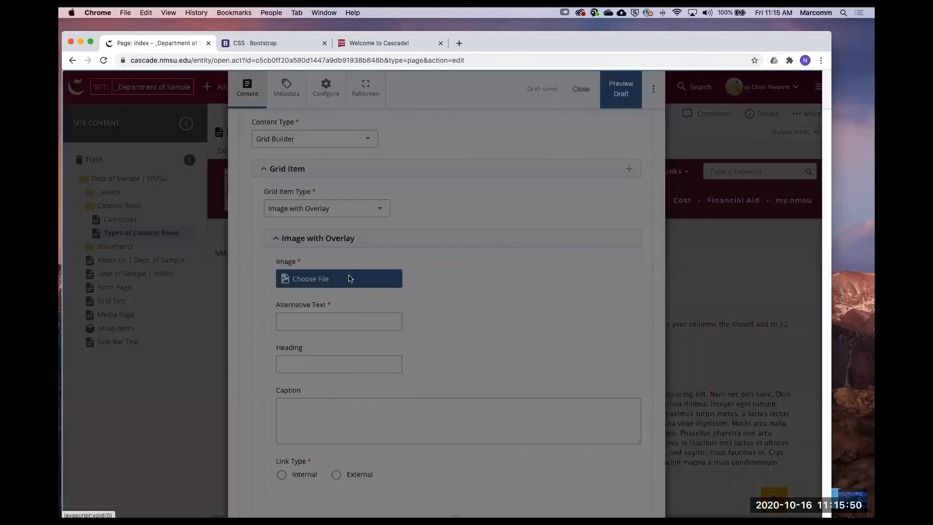
click(649, 131)
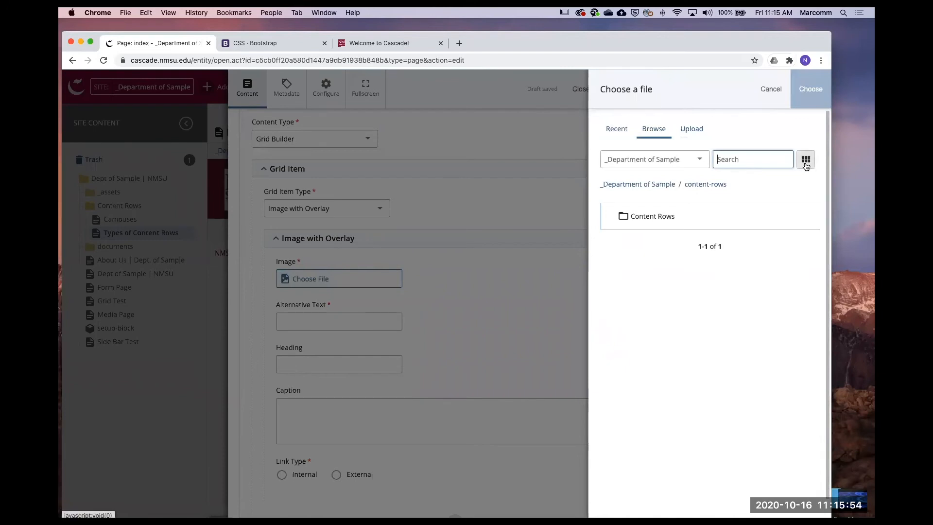
click(806, 159)
click(639, 184)
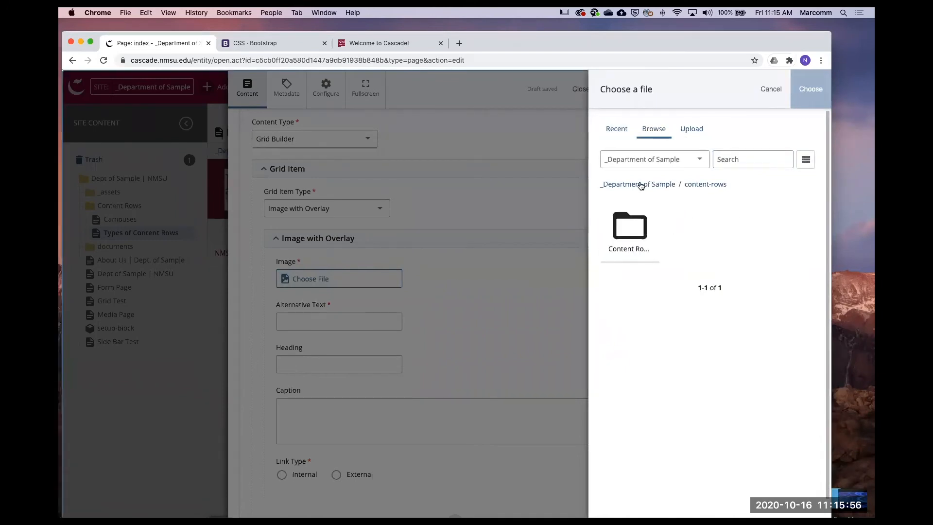
click(704, 222)
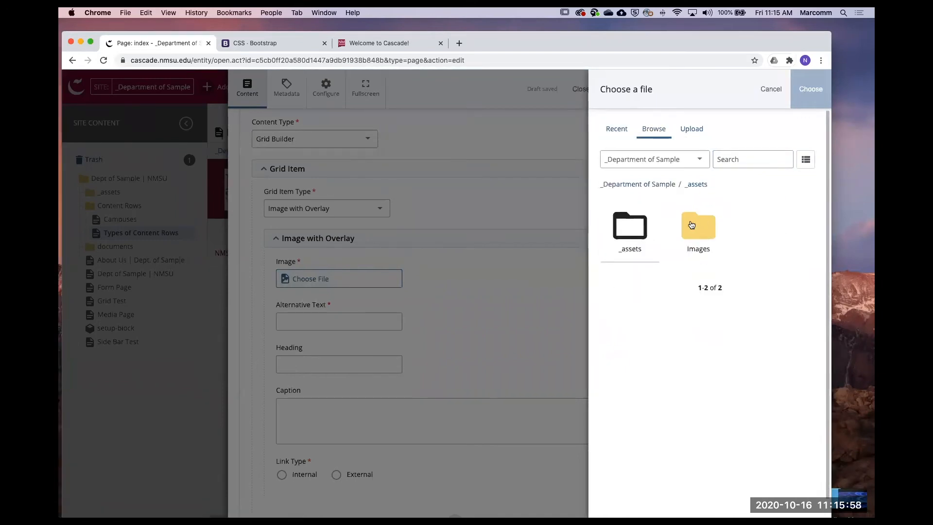
click(692, 225)
Find Organ-Mtns.jpg among the images and choose it as the grid item's image.
scroll(731, 284, down, 5)
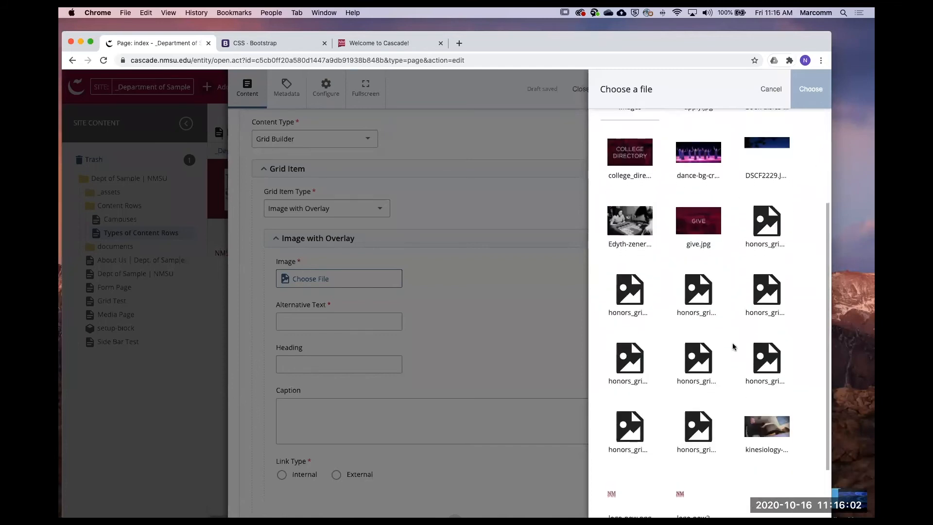
scroll(734, 345, up, 2)
scroll(733, 348, down, 5)
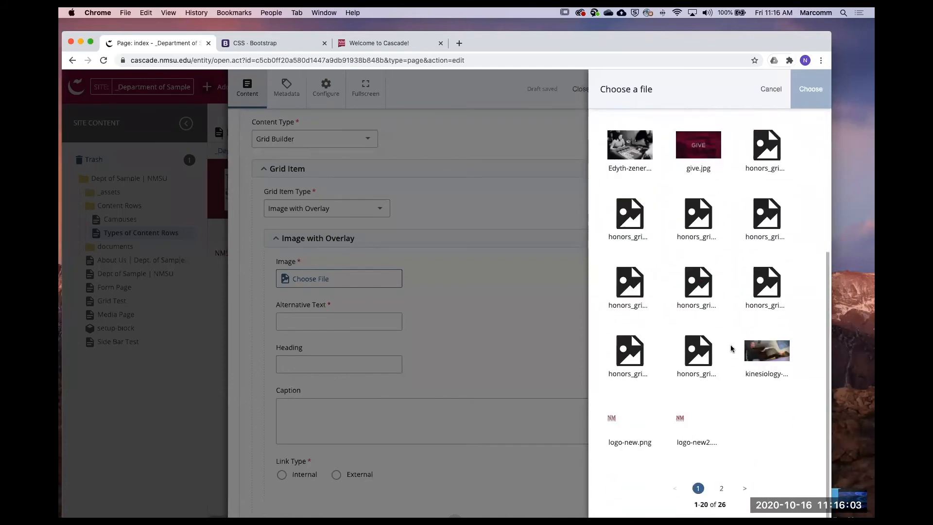
click(722, 488)
click(757, 216)
click(811, 89)
Set the image's alternative text to "pic of the Organ Mnts".
click(335, 332)
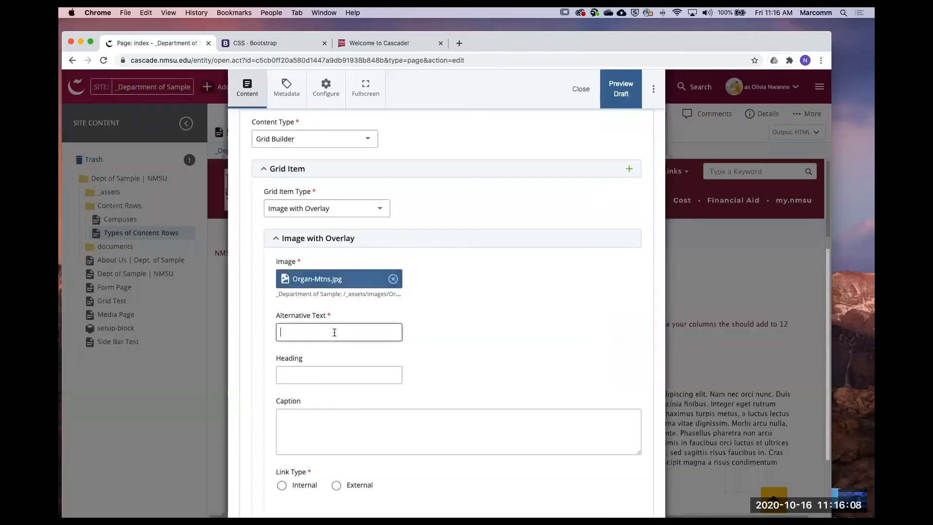
text(pic of the Org)
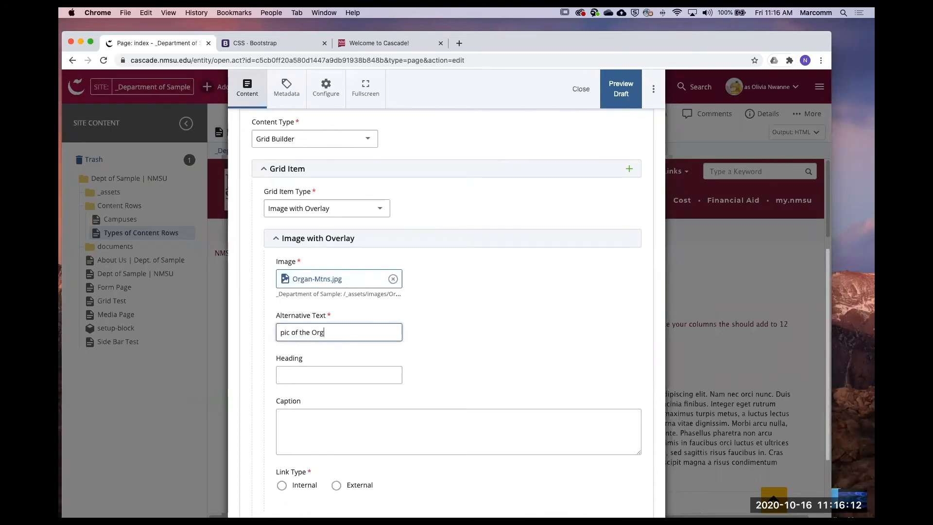
text(an Mnts)
Set the grid item's heading to "Let's Hike!", including the apostrophe.
scroll(430, 302, down, 2)
key(Tab)
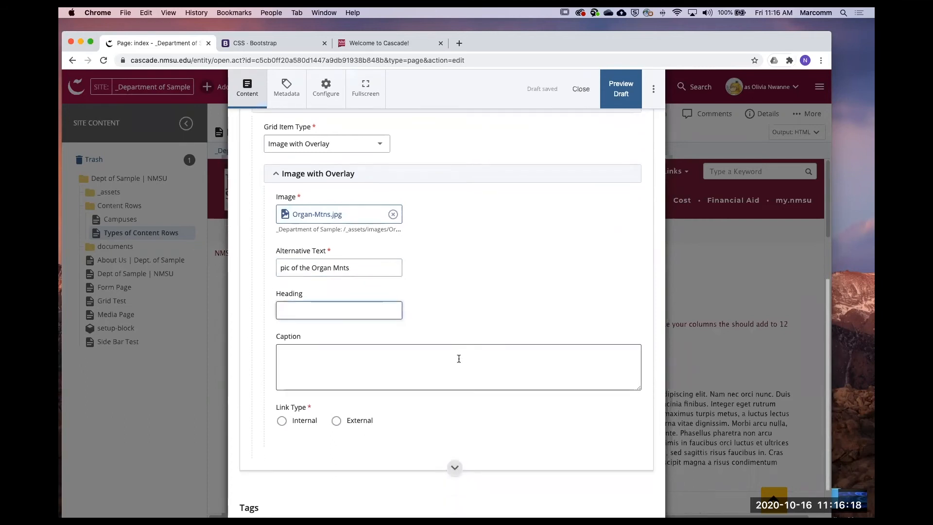
text(Lets Hik)
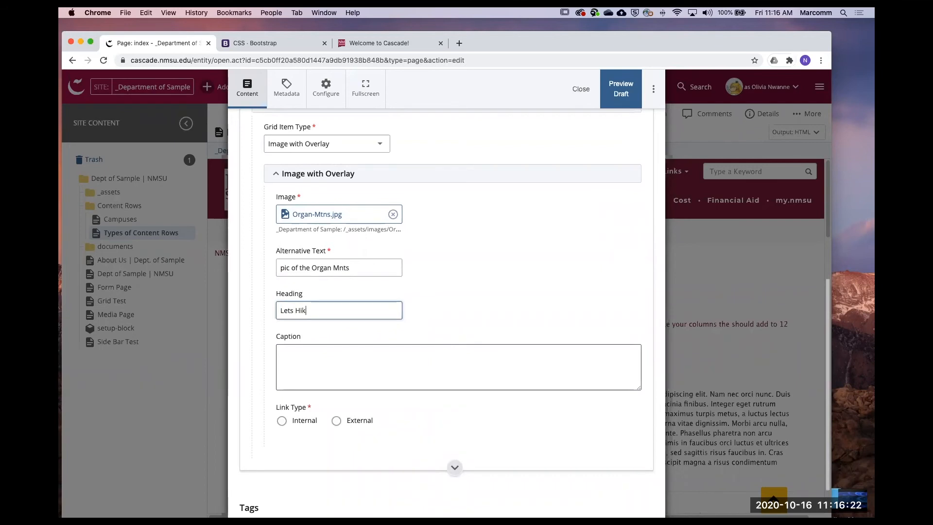
text(e!)
scroll(439, 383, down, 1)
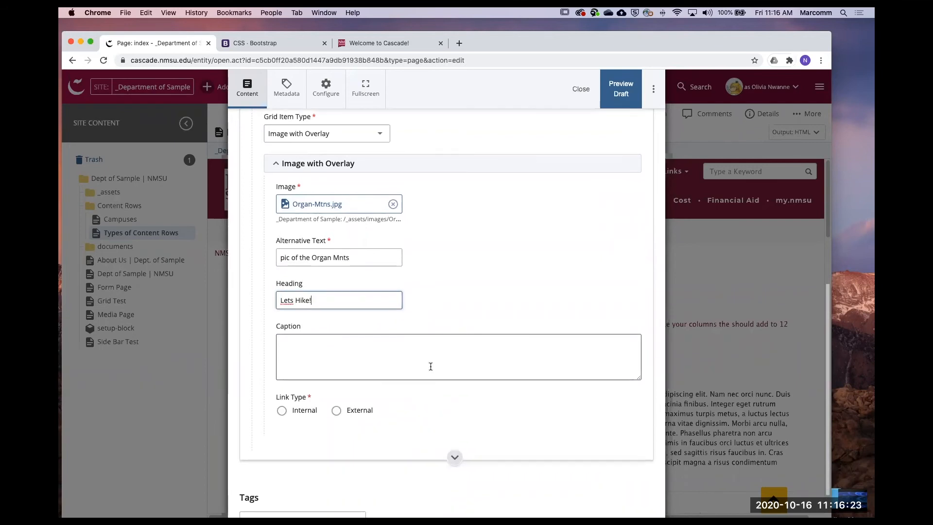
right_click(350, 350)
click(392, 309)
click(287, 299)
text(')
Fill in the grid item's caption with "Thew quick brown fox did a flip.".
click(363, 340)
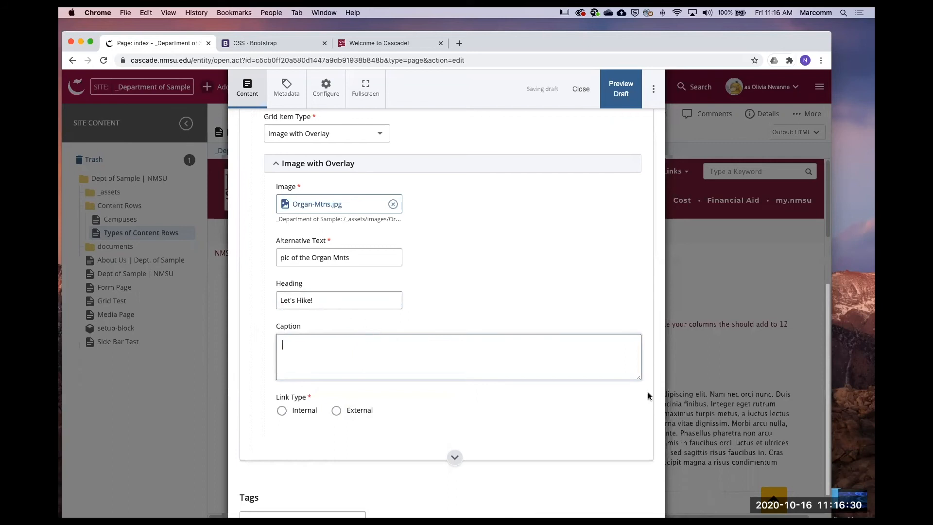
click(355, 47)
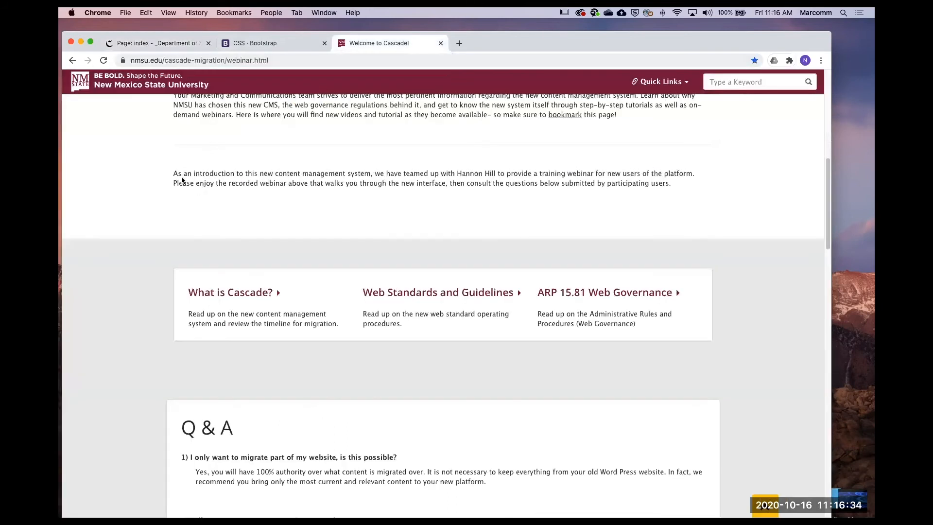
click(170, 48)
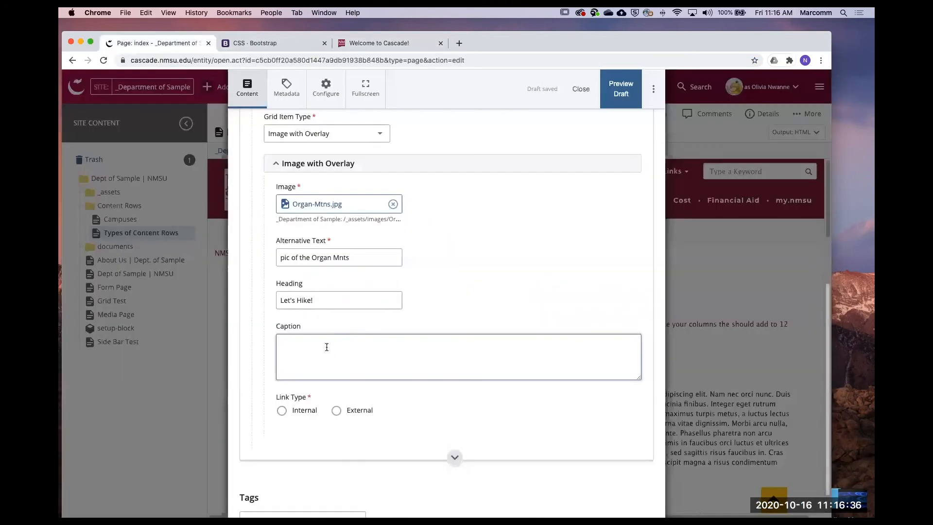
text(Thew quick brown fo)
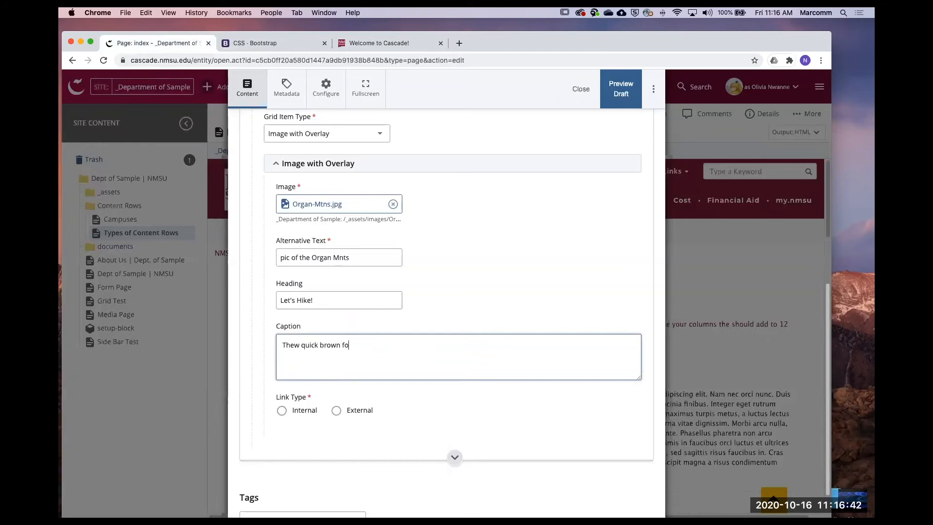
text(x did a flip.)
Make the grid item's link external with "#" as its address and review the completed fields.
click(336, 410)
scroll(351, 416, down, 1)
click(339, 401)
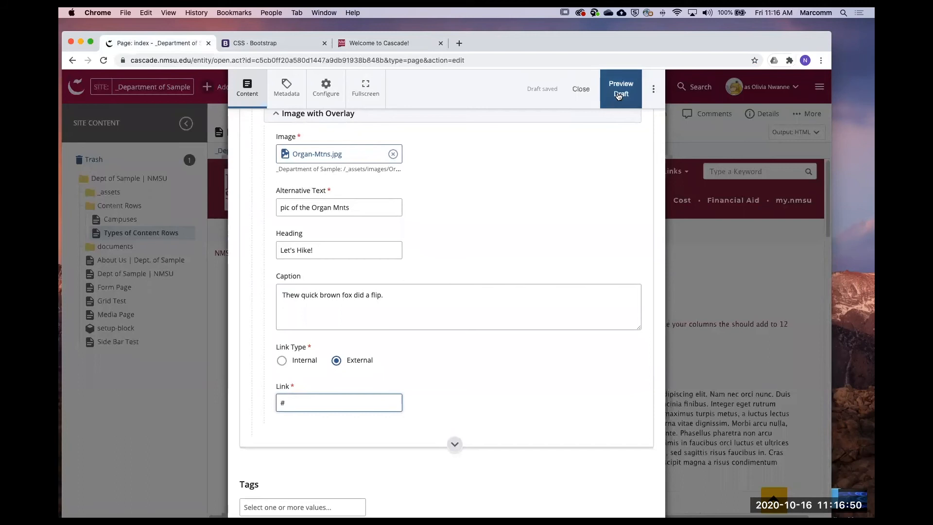
scroll(507, 251, up, 3)
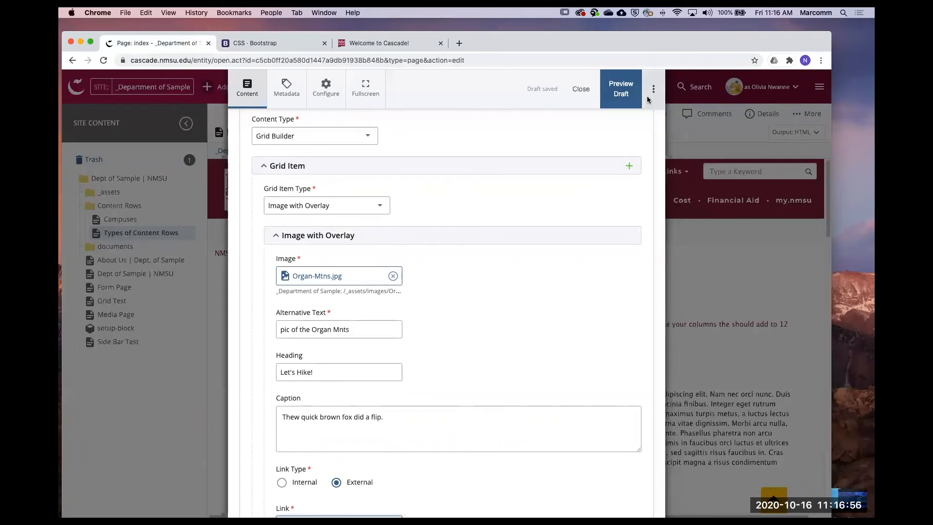
Collapse the Image with Overlay grid item, add a second grid item below it, and set its type to Large Content.
scroll(287, 146, up, 1)
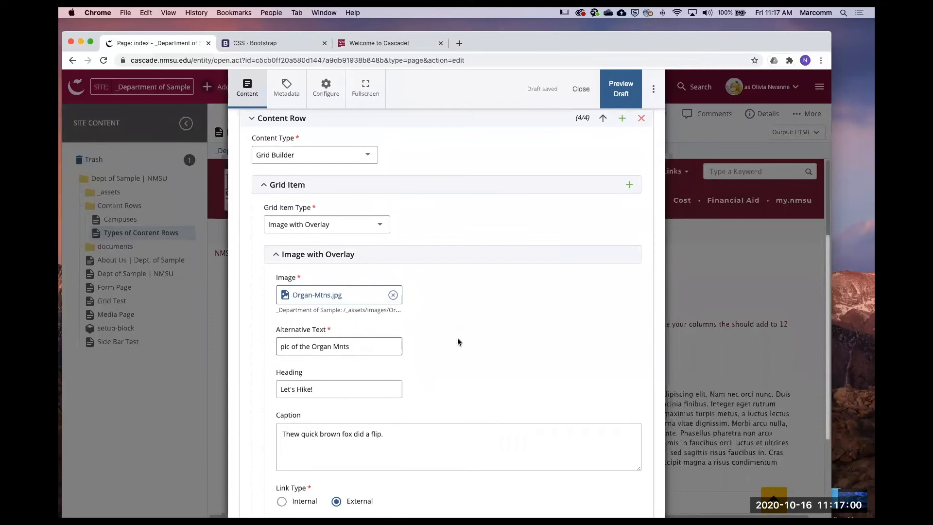
scroll(457, 337, down, 5)
scroll(454, 302, up, 6)
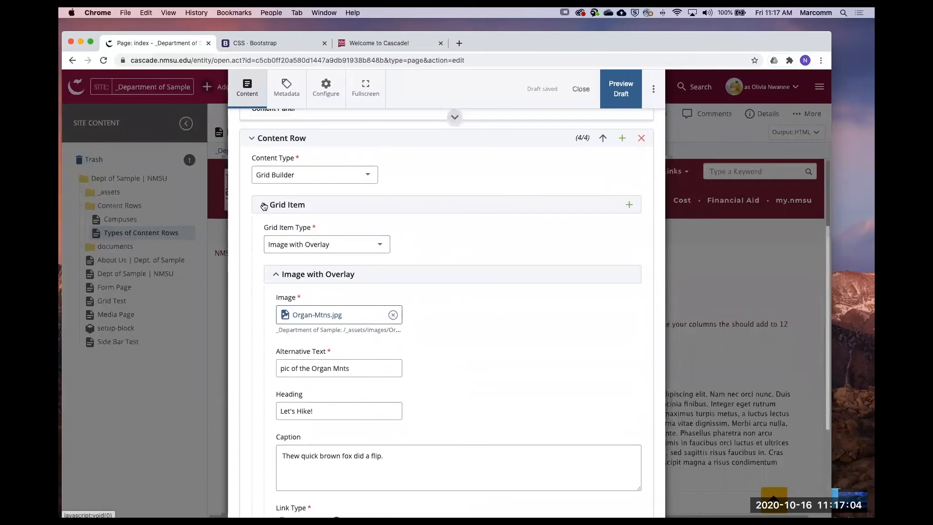
click(263, 204)
click(630, 373)
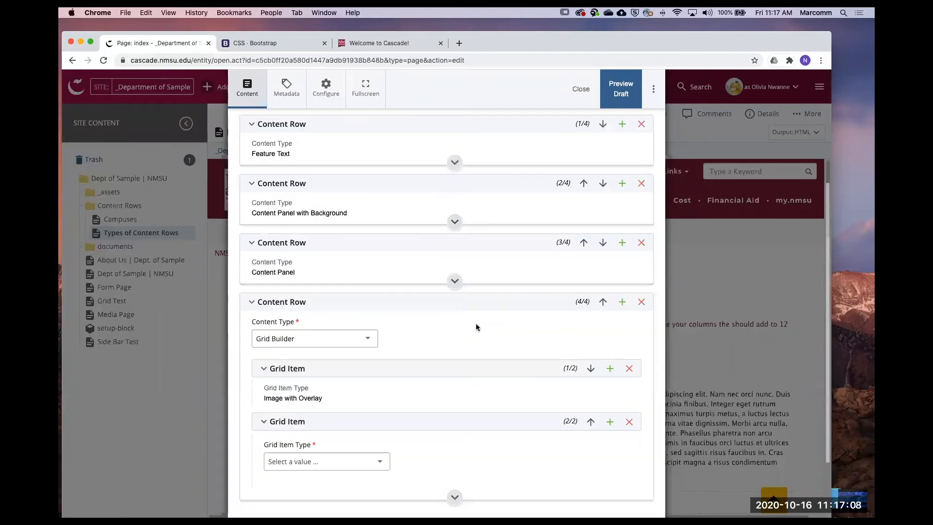
click(323, 369)
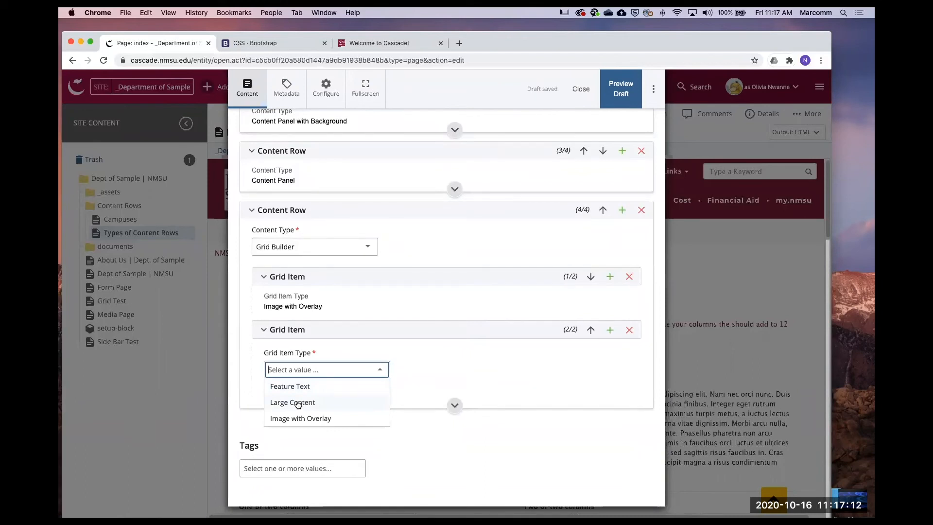
click(309, 404)
scroll(542, 282, down, 5)
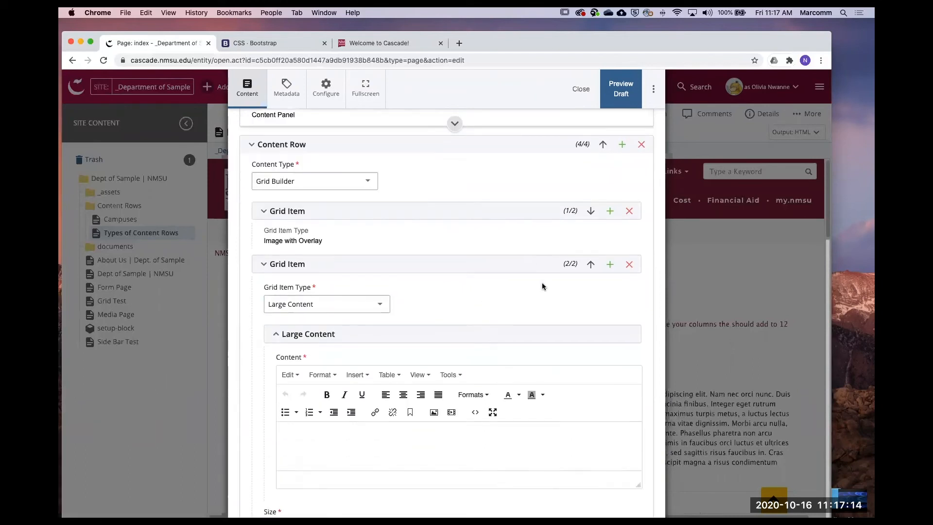
Fill the Large Content item with the line "Let's Go for a Hike!" and the paragraph "The askf ;oigh s;ofhb ;js gosethtgloeivn;xpum;epojt.".
click(423, 378)
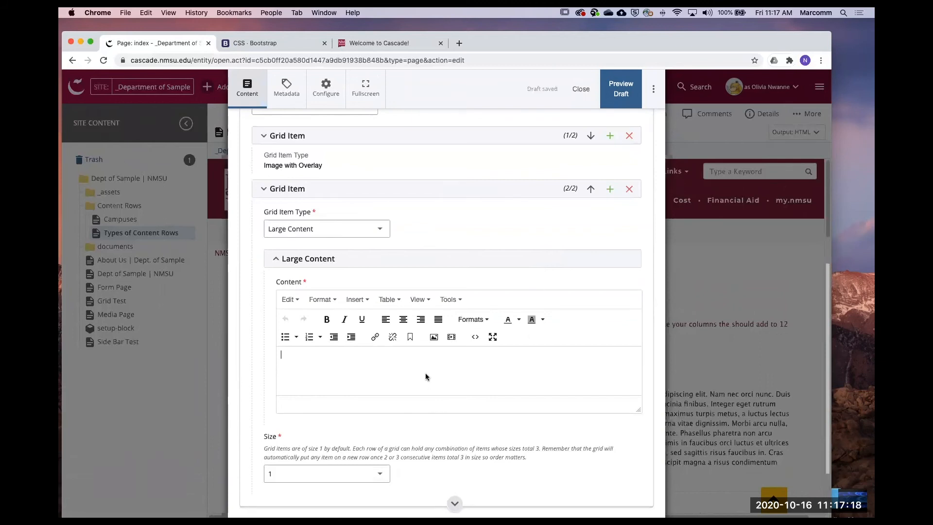
text(Let's G)
text(o for a Hike!)
key(Return)
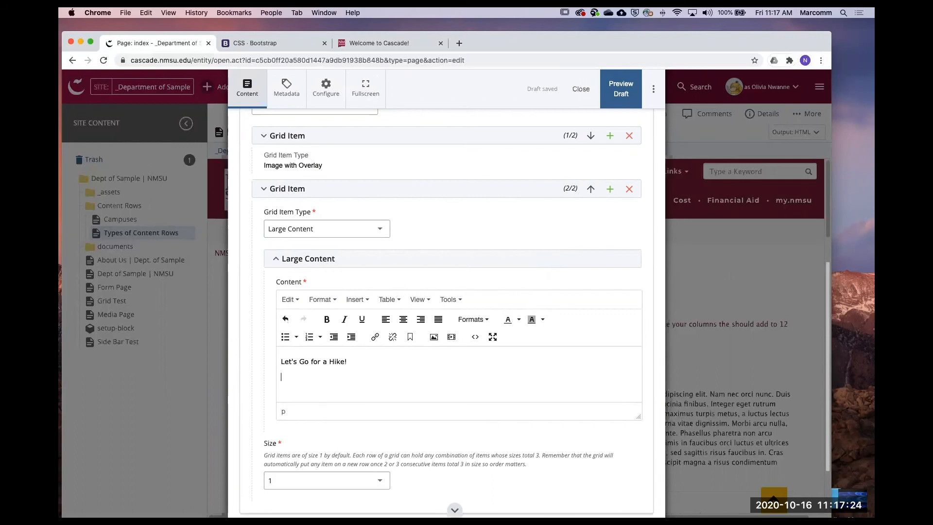
text(The askf ;oigh s;ofhb ;js gosethtgloeivn;xpum;epojt)
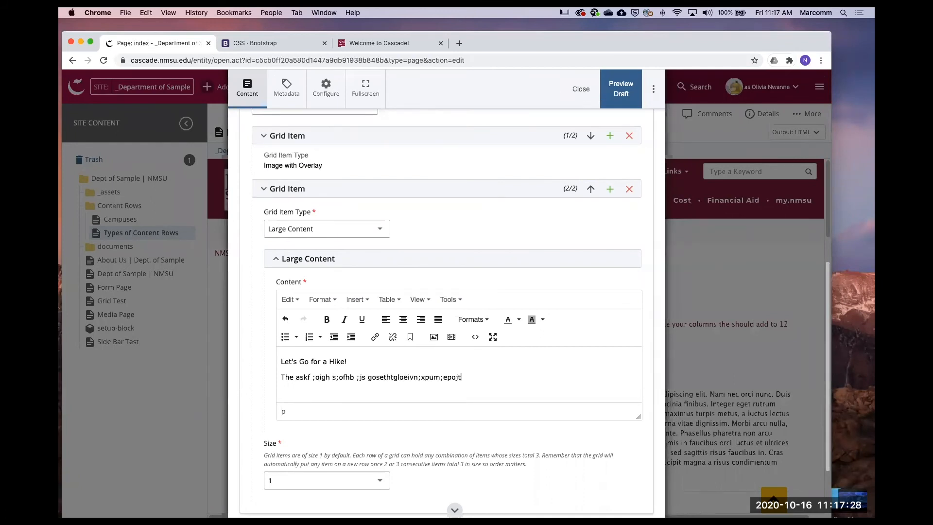
text(.)
key(Return)
Format the line "Let's Go for a Hike!" in the Large Content item as Heading 2.
key(shift+super+Right)
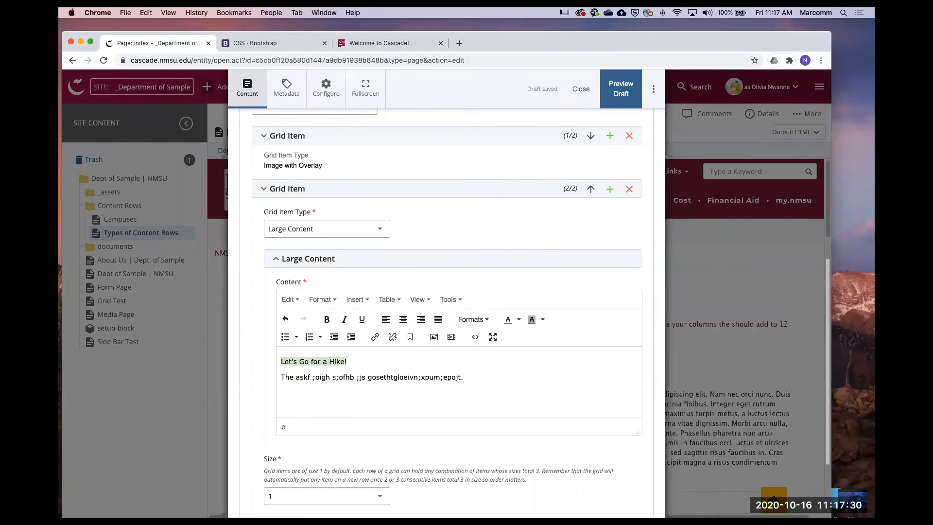
click(474, 320)
mouse_move(481, 336)
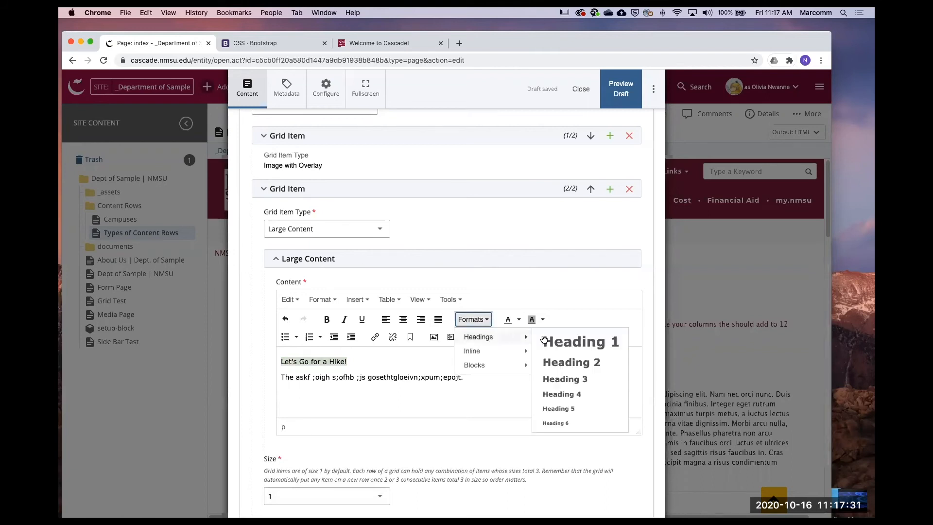
click(573, 360)
Extend the paragraph under the heading with "The aon ros vh. vavorh gcoh iruyg wjgho.".
click(453, 402)
text(The aon ros vh)
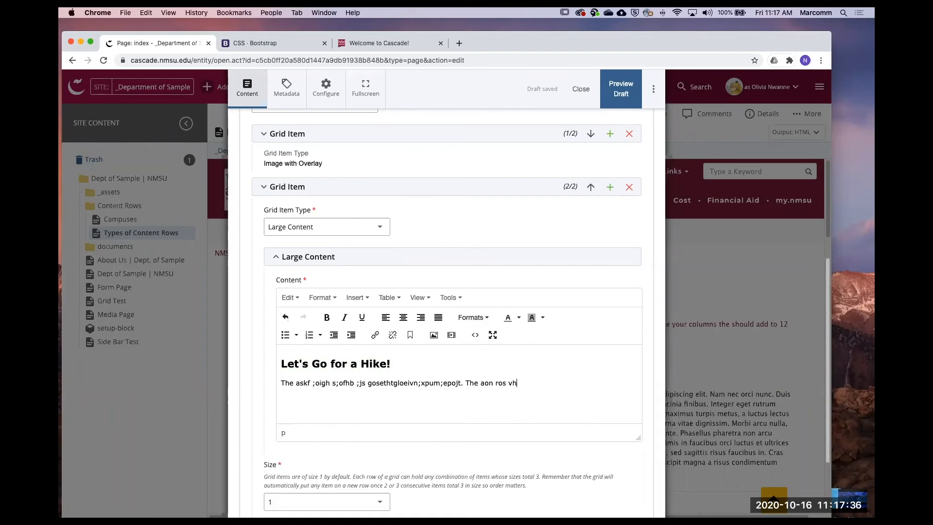
text(. vavorh gcoh iruyg wjgho.)
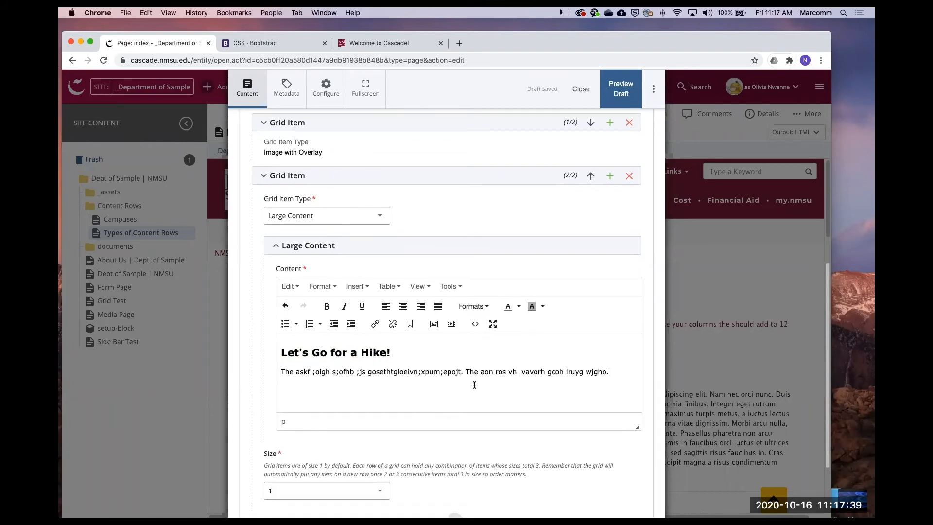
Set the Large Content grid item's size to 2 and review both grid items.
scroll(475, 381, down, 5)
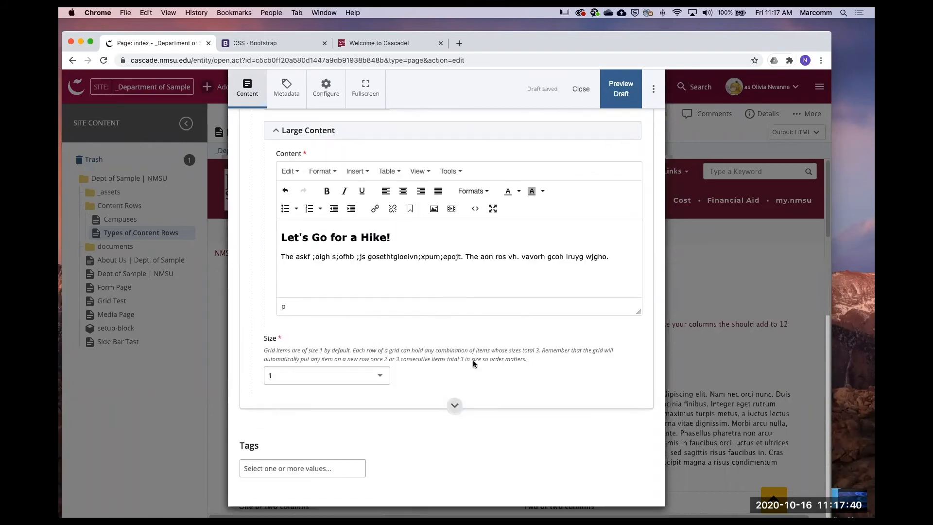
click(382, 379)
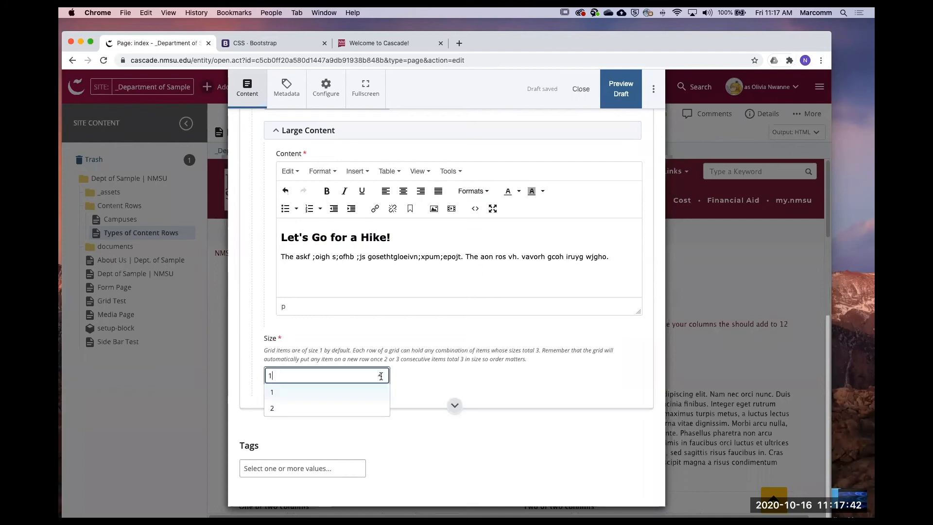
click(275, 411)
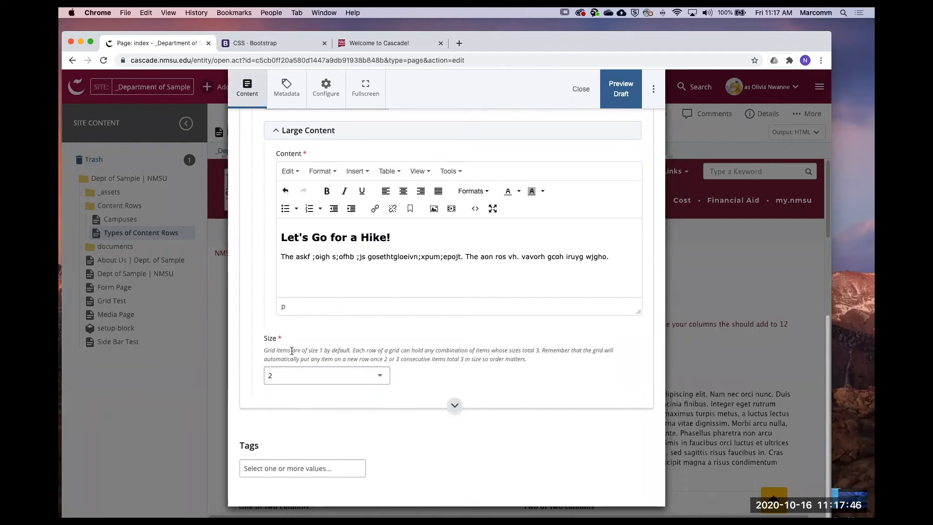
scroll(436, 374, up, 5)
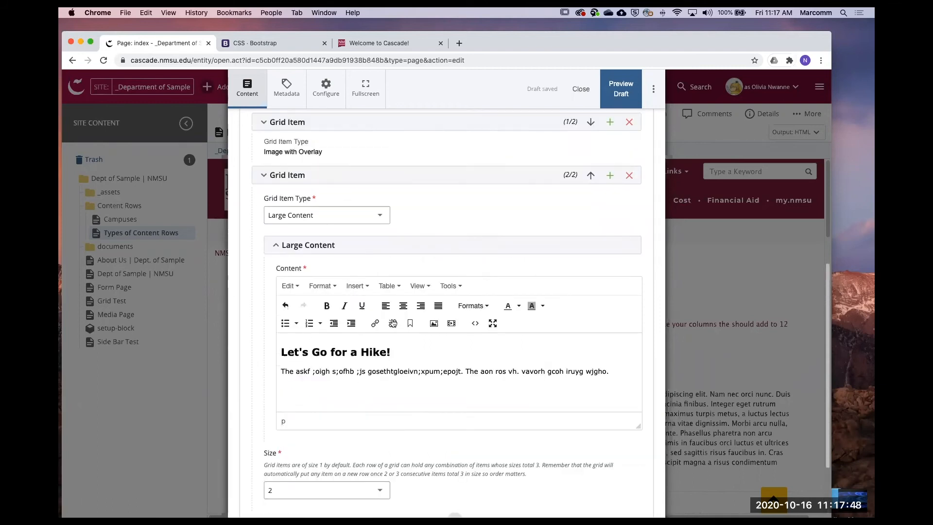
scroll(399, 248, down, 2)
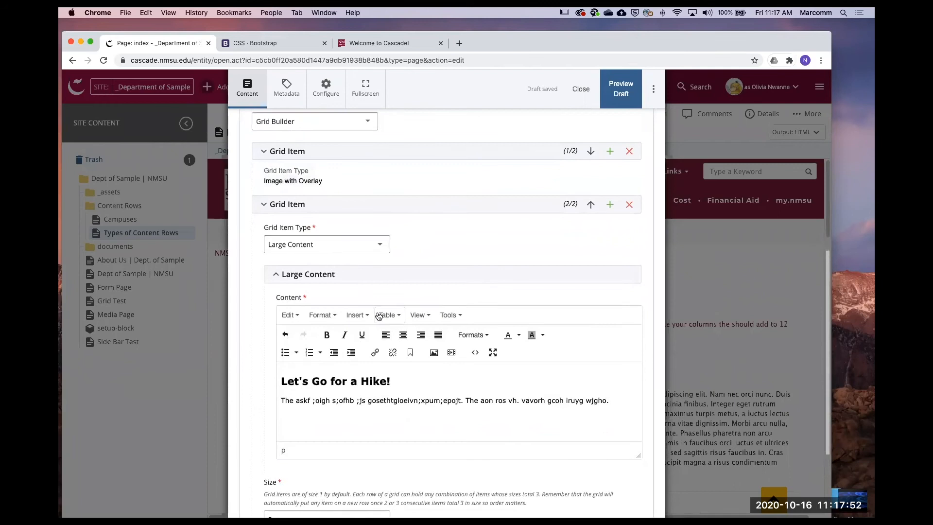
scroll(385, 313, down, 2)
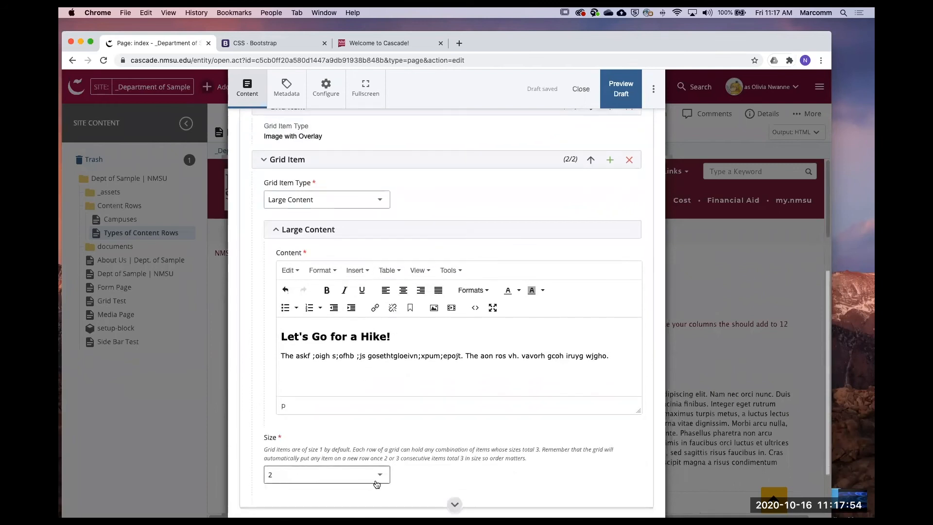
Preview the draft and examine the image overlay and large content text in the grid row near the page's end.
click(622, 89)
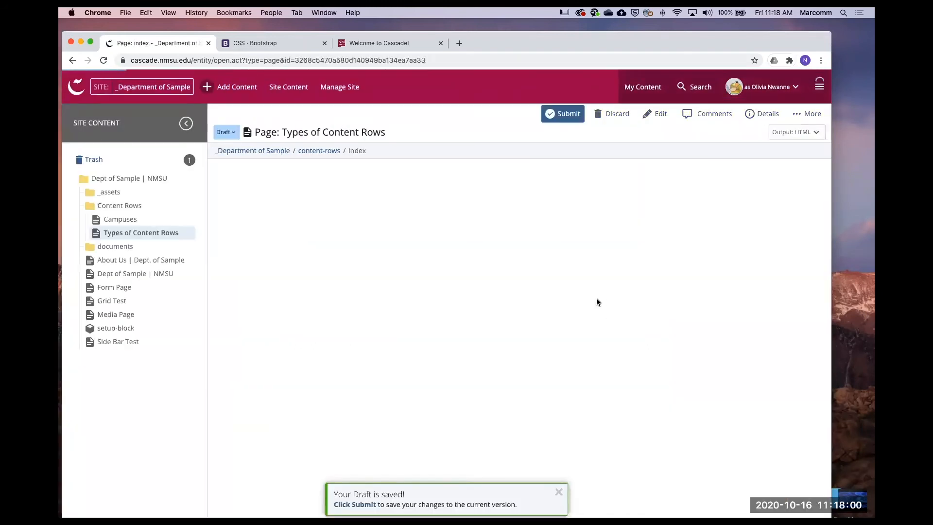
scroll(546, 323, down, 3)
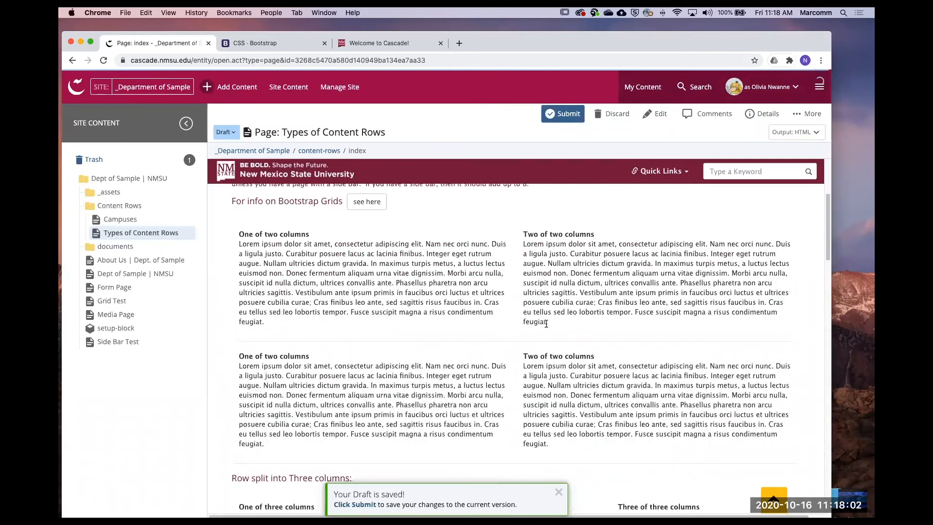
scroll(547, 324, down, 20)
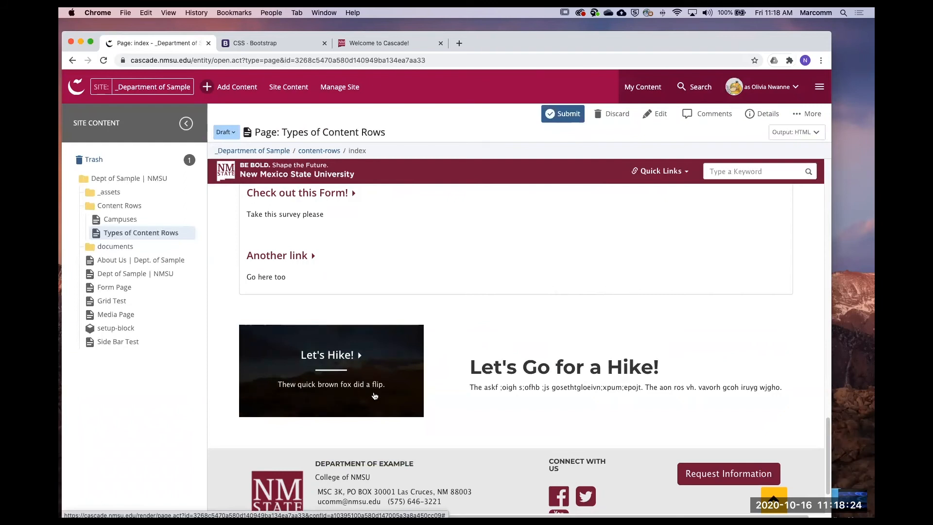
drag(467, 343, 801, 406)
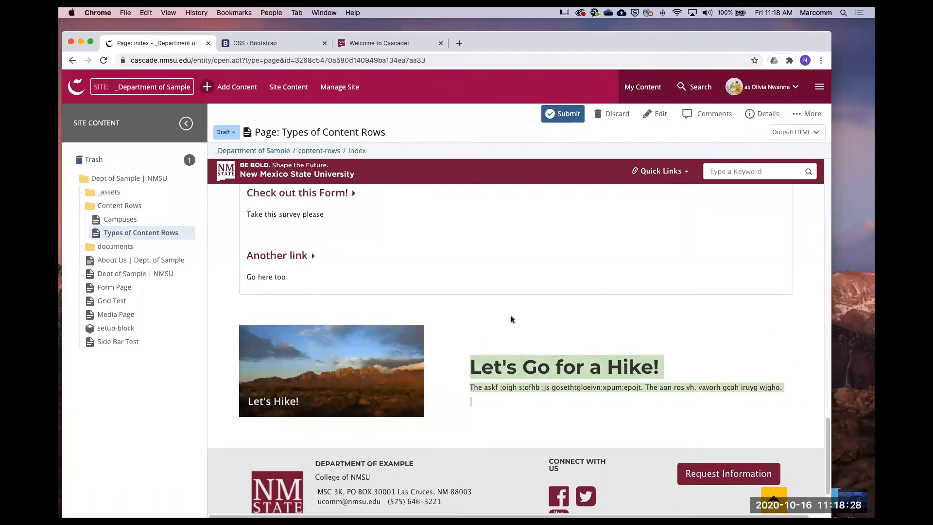
click(524, 350)
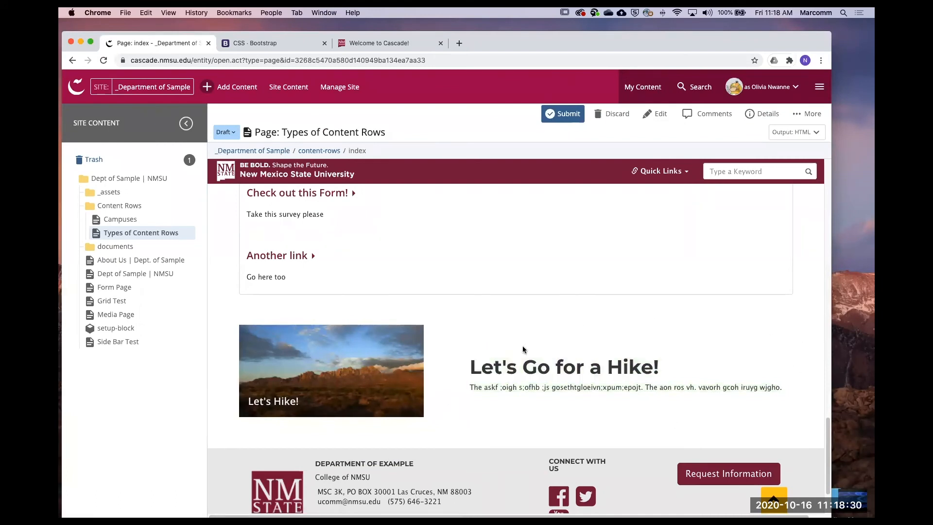
drag(481, 369, 788, 395)
click(679, 367)
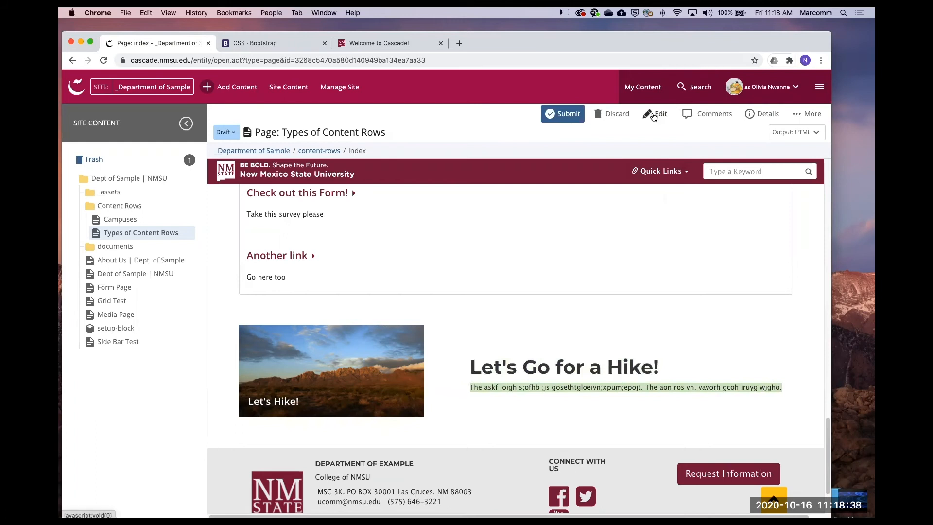
Reopen the page for editing, collapse the first item's Image with Overlay fields, and add three blank grid items after the Large Content item.
click(661, 116)
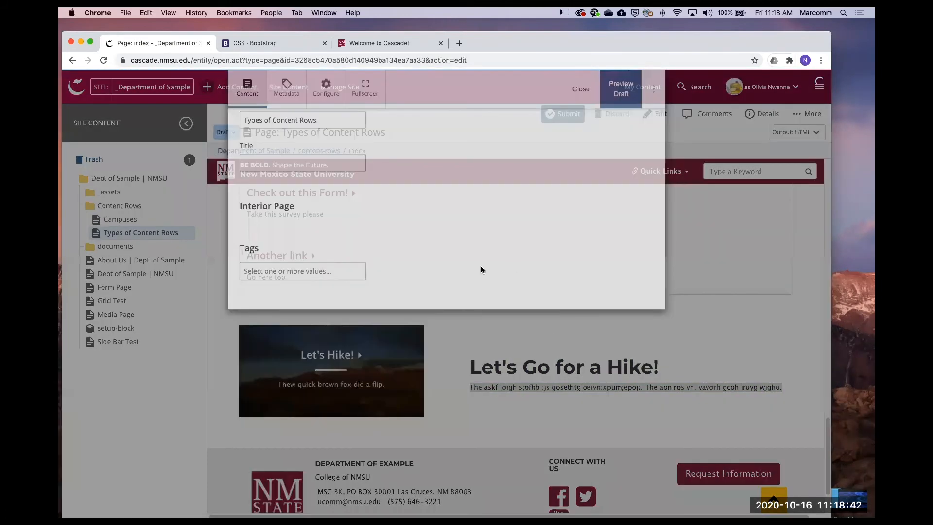
scroll(481, 272, down, 20)
scroll(481, 272, up, 5)
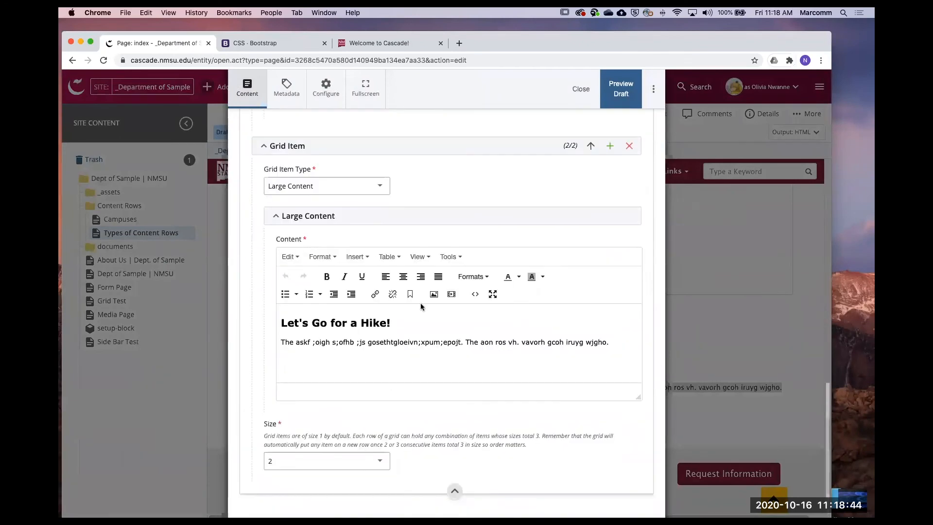
scroll(486, 235, up, 10)
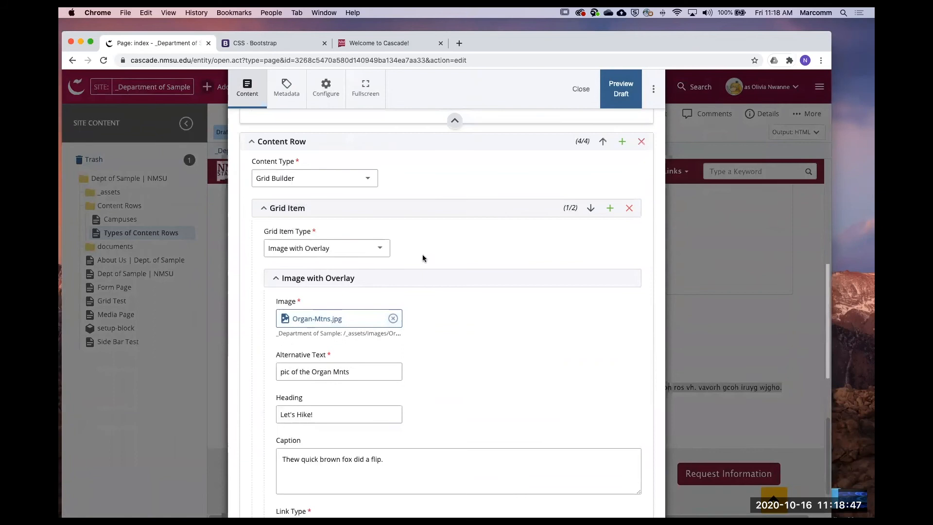
click(280, 282)
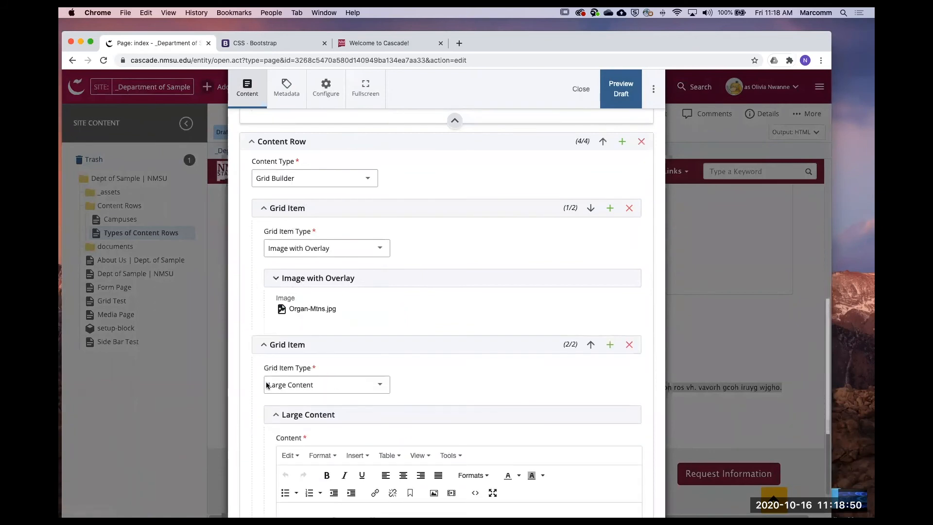
scroll(598, 215, down, 2)
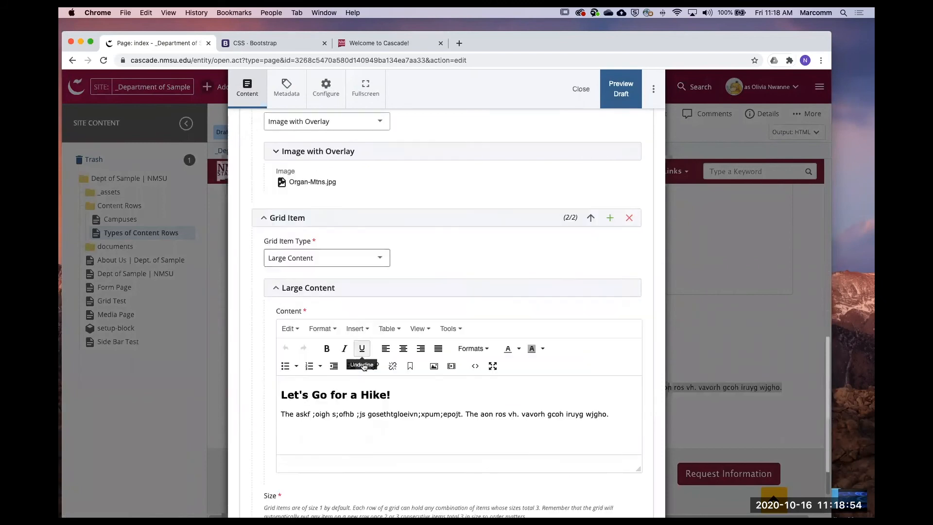
scroll(358, 350, down, 10)
scroll(554, 340, up, 10)
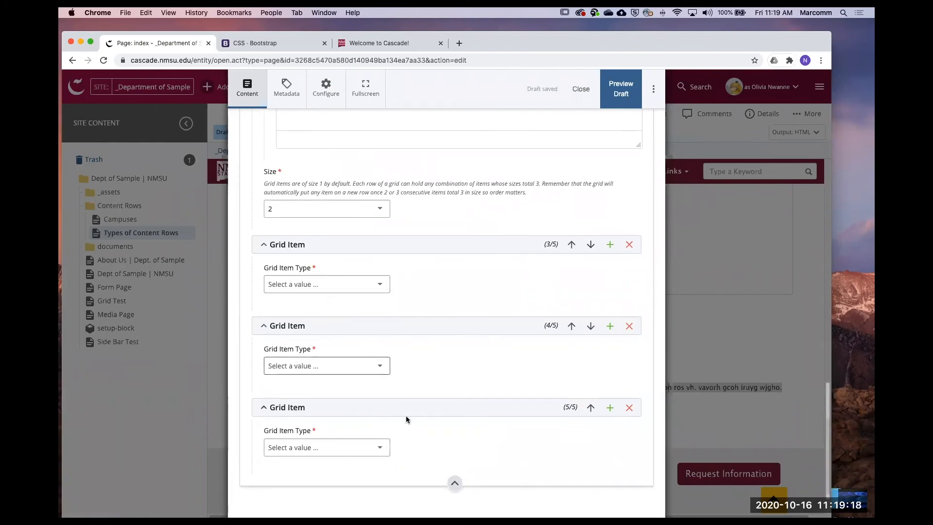
Set the third grid item's type to Image with Overlay.
click(362, 291)
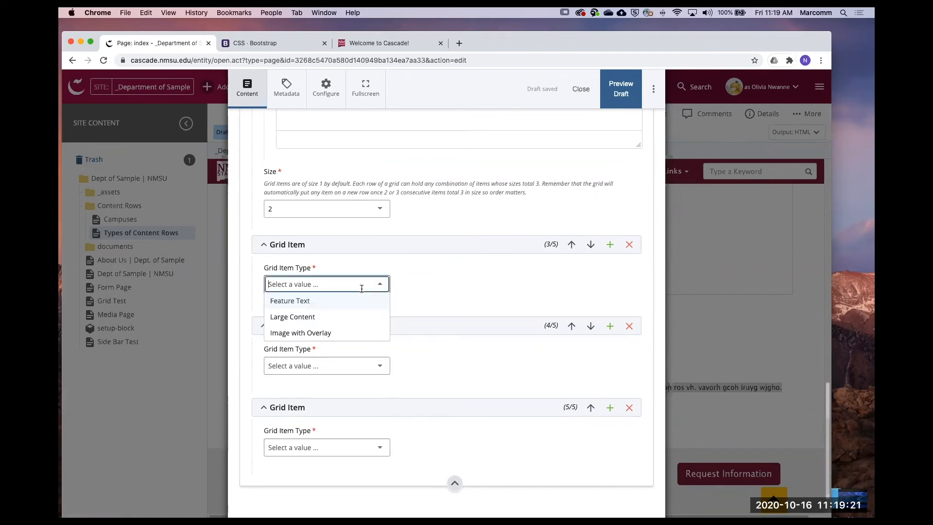
click(299, 333)
scroll(483, 326, down, 2)
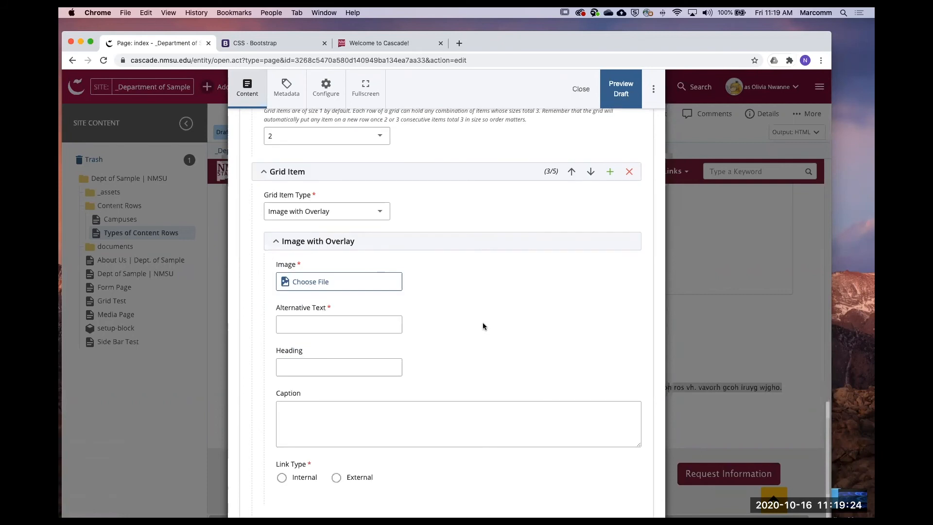
scroll(484, 325, down, 1)
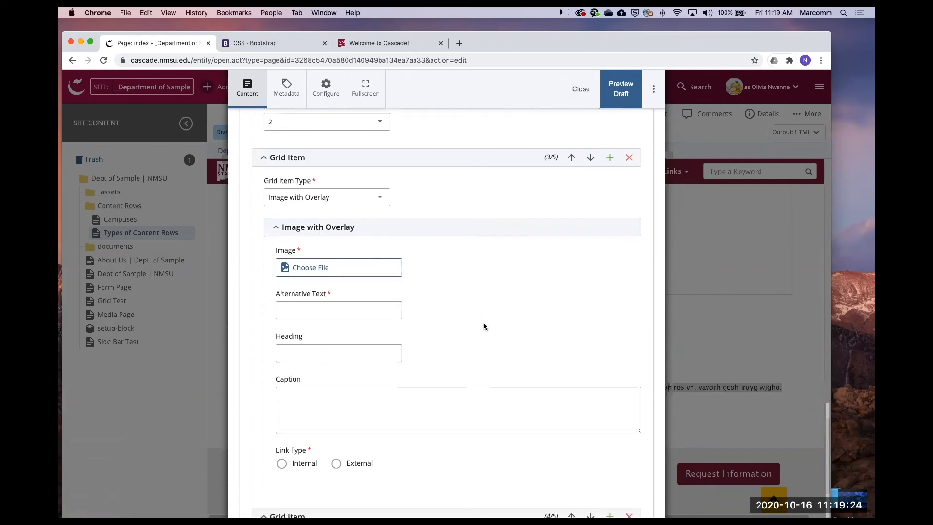
Choose oldmesilla.jpg from the site's _assets/images folder as the third grid item's image.
click(383, 272)
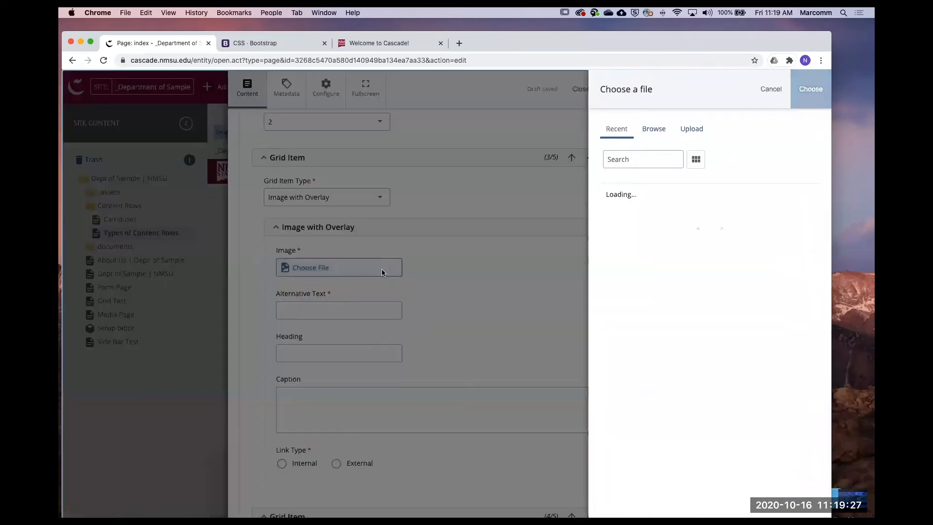
click(657, 137)
click(728, 185)
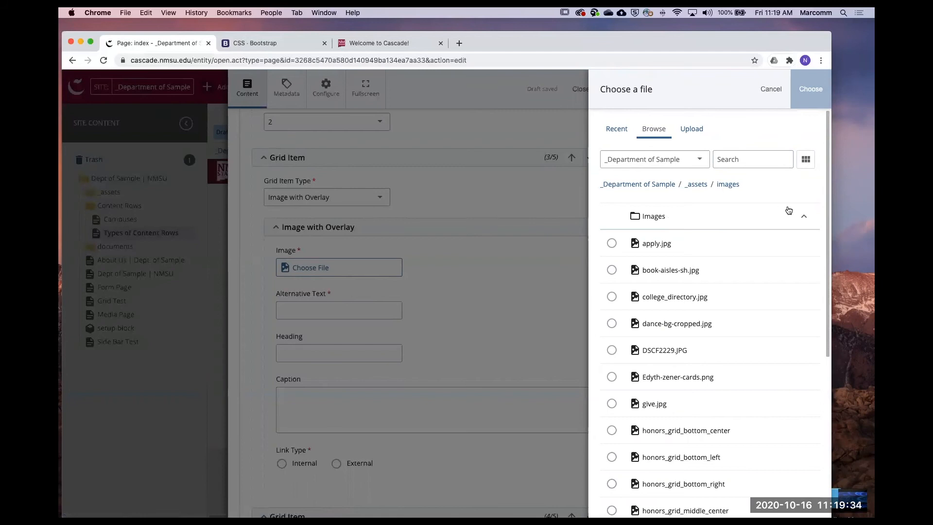
scroll(759, 266, down, 1)
click(809, 157)
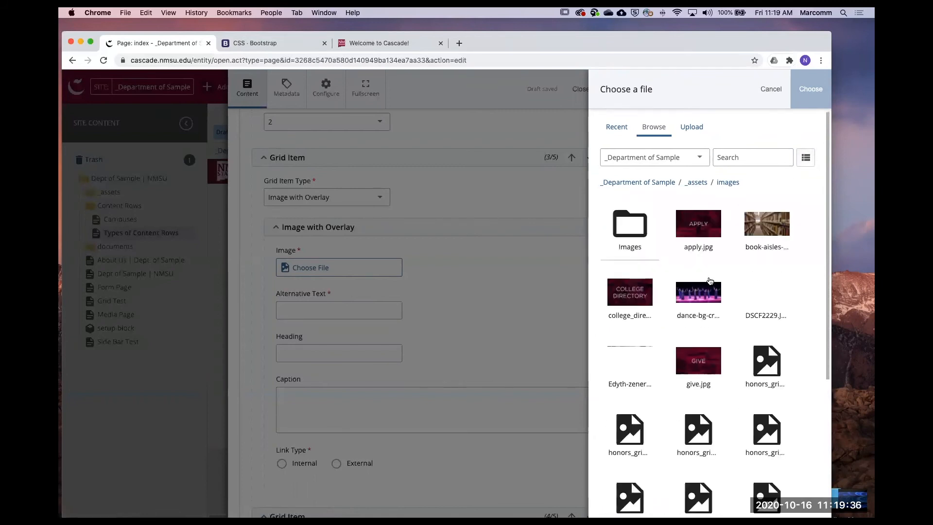
scroll(727, 303, down, 5)
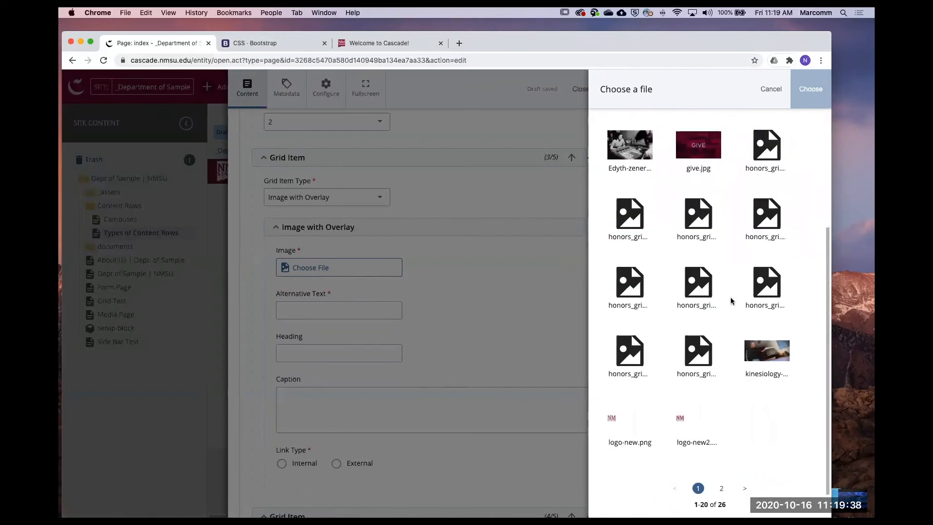
click(722, 488)
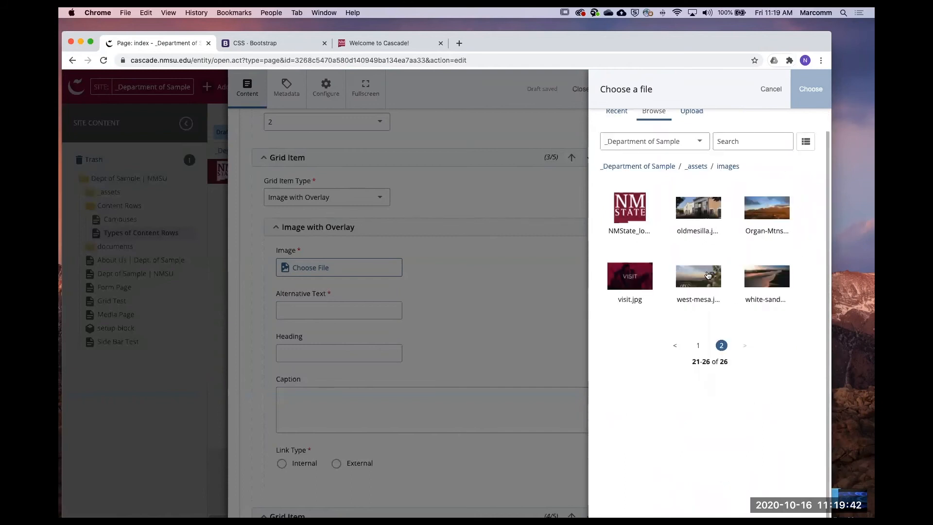
double_click(694, 217)
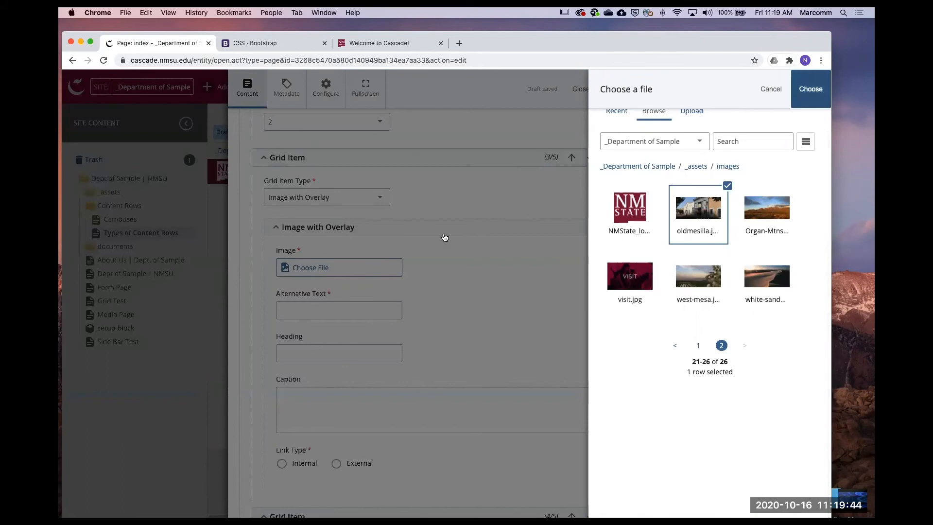
Give the oldmesilla.jpg item the alternative text "old town", heading "Come Visit" and caption "Historic Mesilla NM".
click(351, 320)
text(old town)
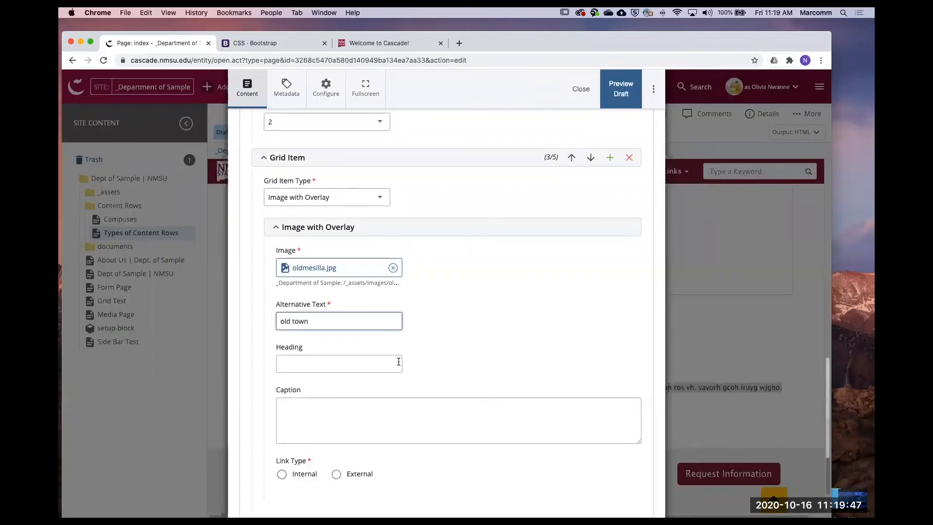
click(359, 365)
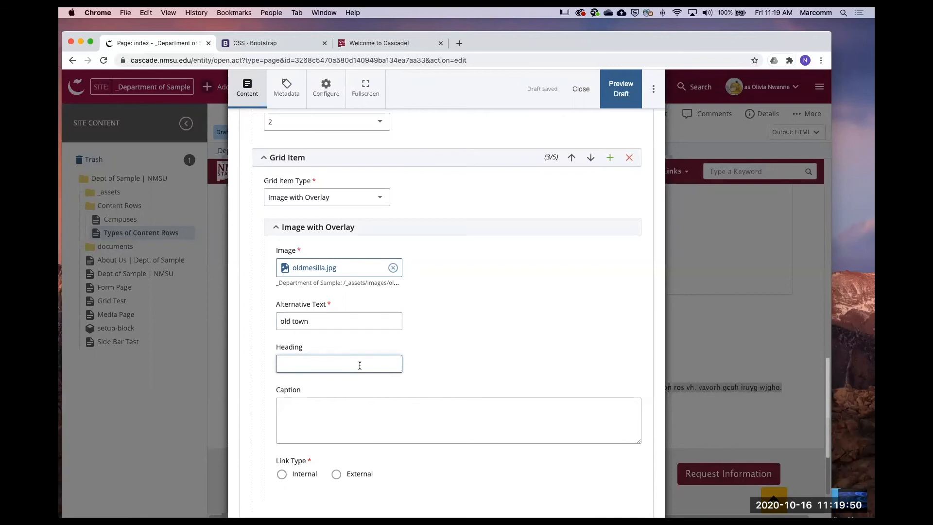
text(Come cisit)
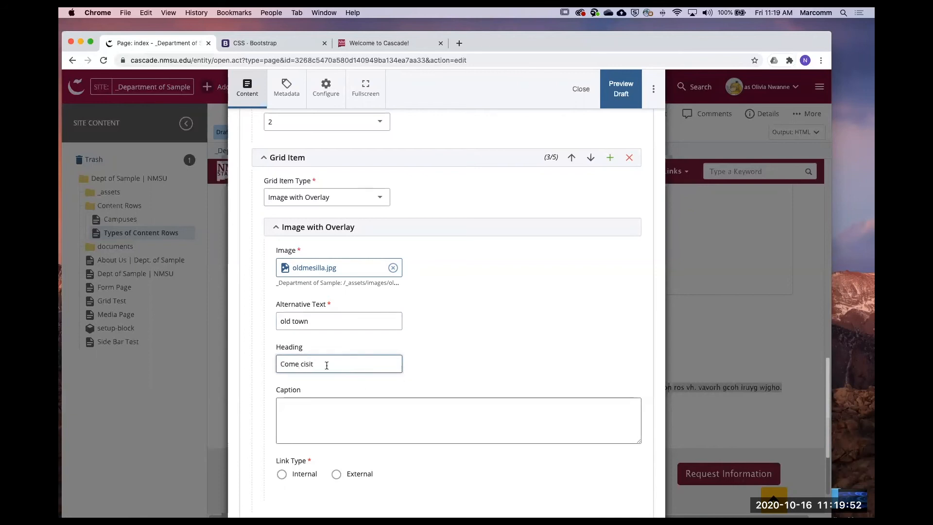
text(V)
click(345, 422)
text(Historic )
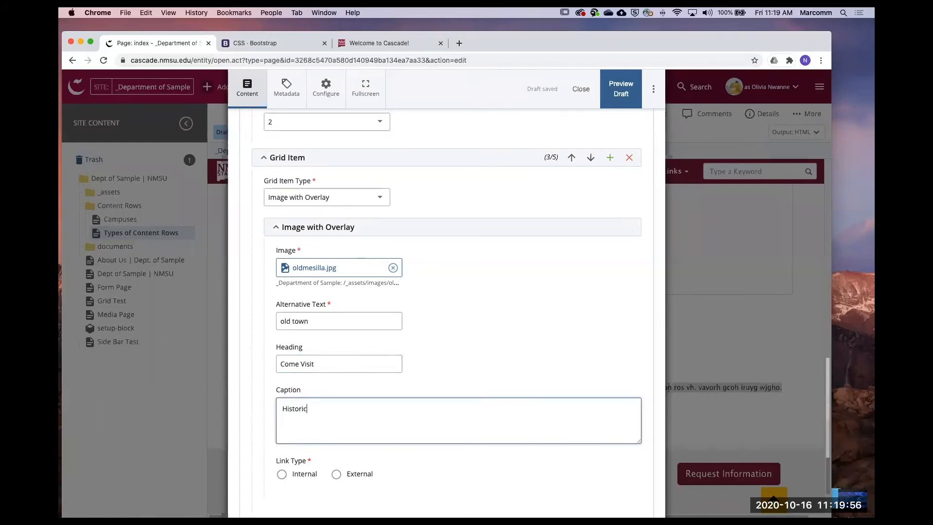
text(Mesilla NM)
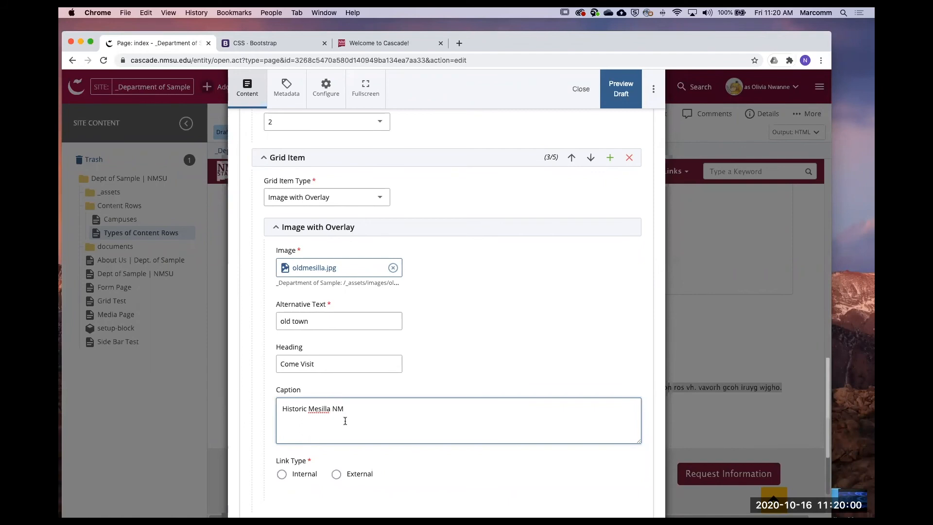
Set the third grid item's link type to External with # as the link.
scroll(345, 416, down, 1)
scroll(345, 416, down, 3)
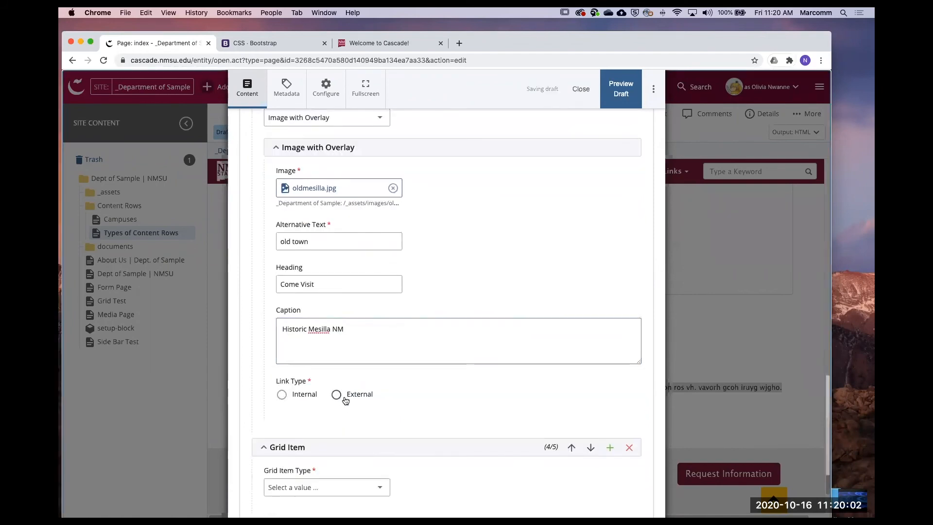
click(336, 395)
click(300, 439)
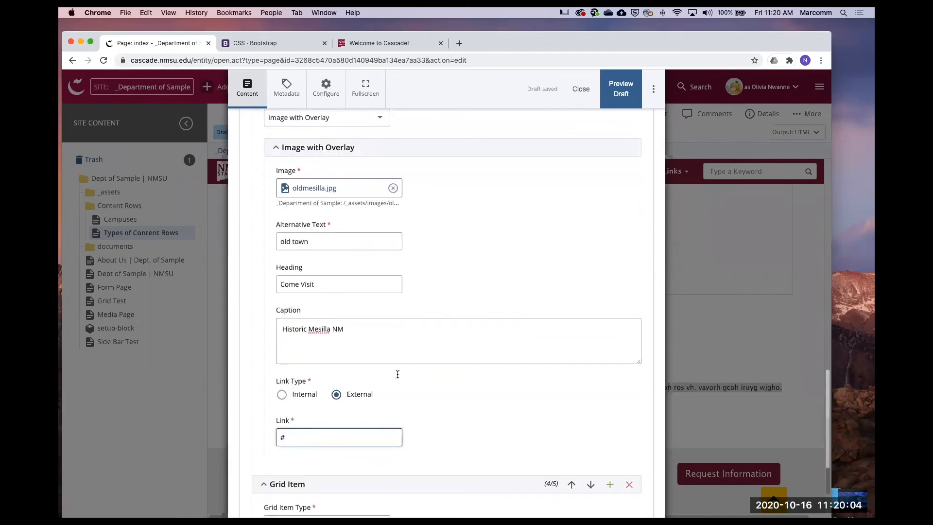
scroll(469, 299, up, 3)
Set the fourth grid item's type to Image with Overlay and choose west-mesa.jpg from the recent files as its image.
scroll(469, 299, down, 5)
scroll(495, 322, down, 6)
click(369, 358)
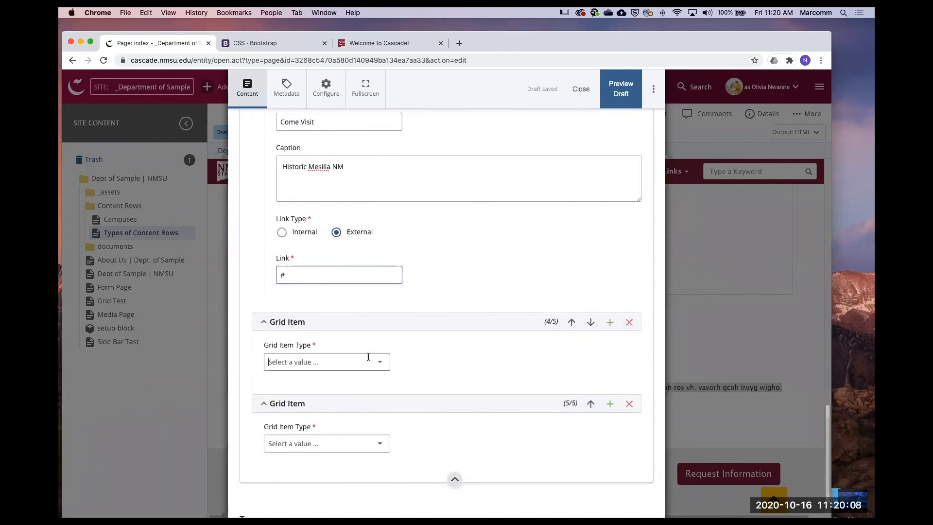
click(350, 411)
scroll(458, 313, down, 8)
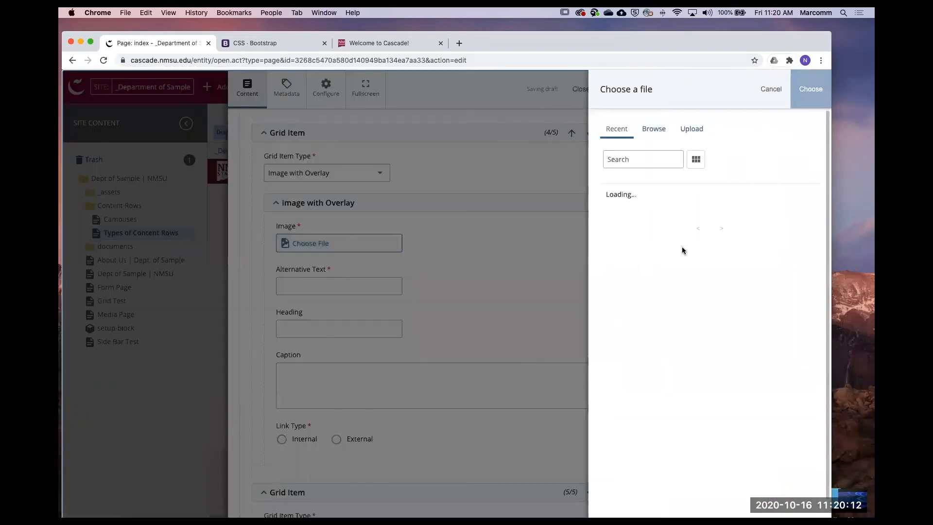
click(696, 160)
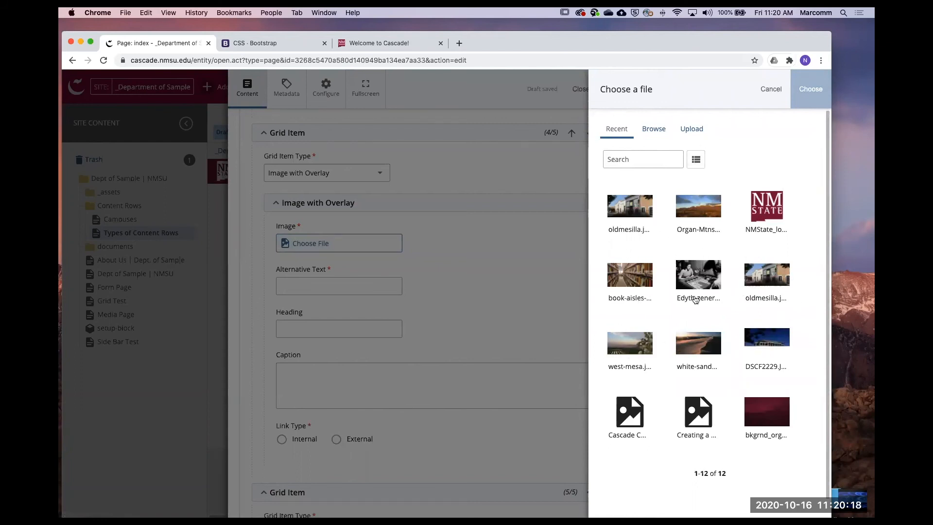
click(612, 353)
click(811, 100)
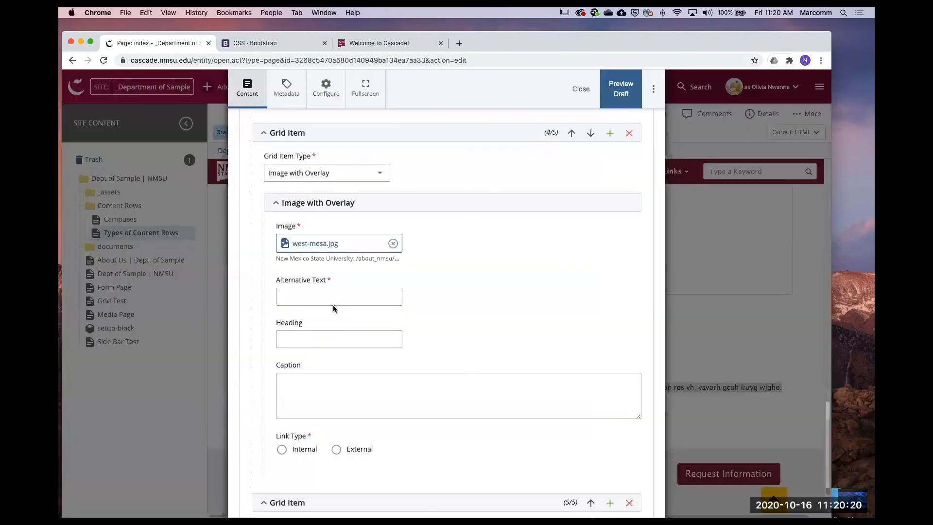
Enter "West Mesa" as the fourth item's alternative text and heading, and "Another blurb" as its caption.
click(328, 296)
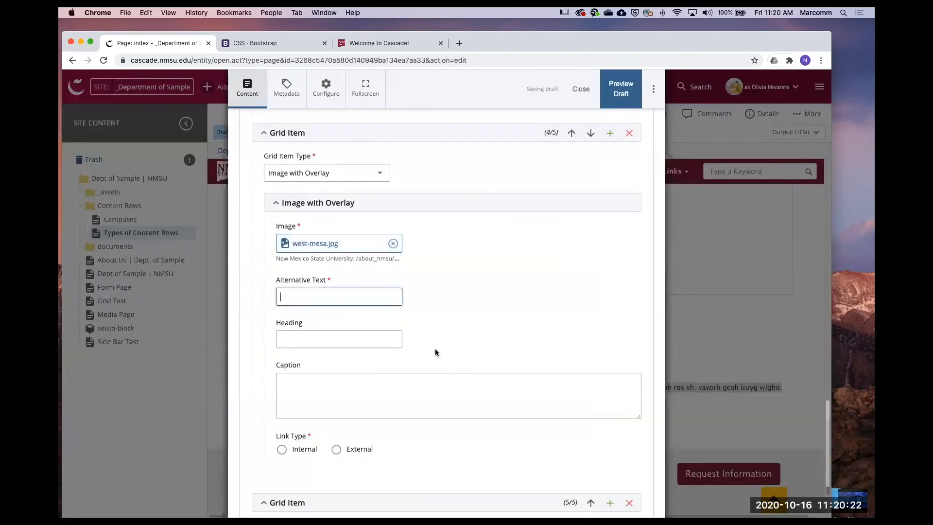
text(West Mesa)
click(334, 338)
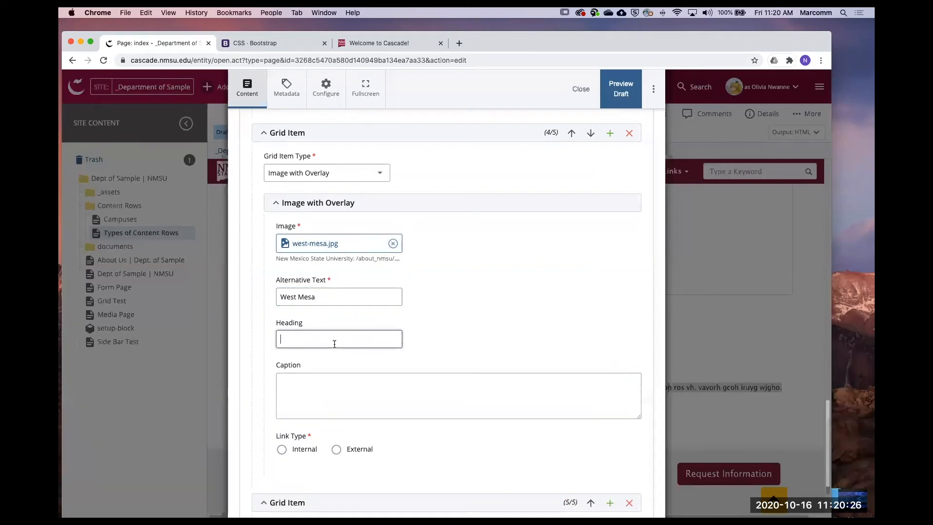
drag(326, 297, 253, 287)
key(super+c)
click(302, 337)
key(super+v)
click(323, 395)
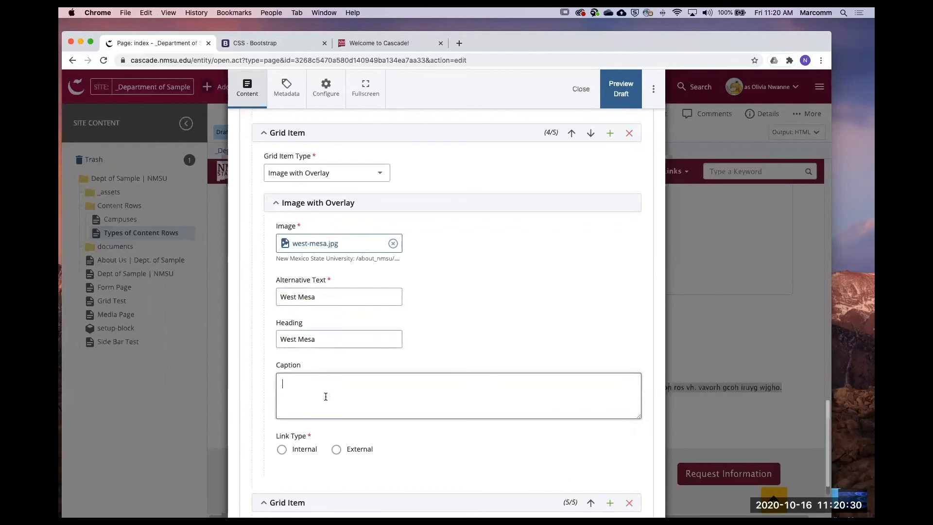
text(A)
Set the West Mesa item's link type to External with # as the link.
click(337, 449)
scroll(340, 414, down, 2)
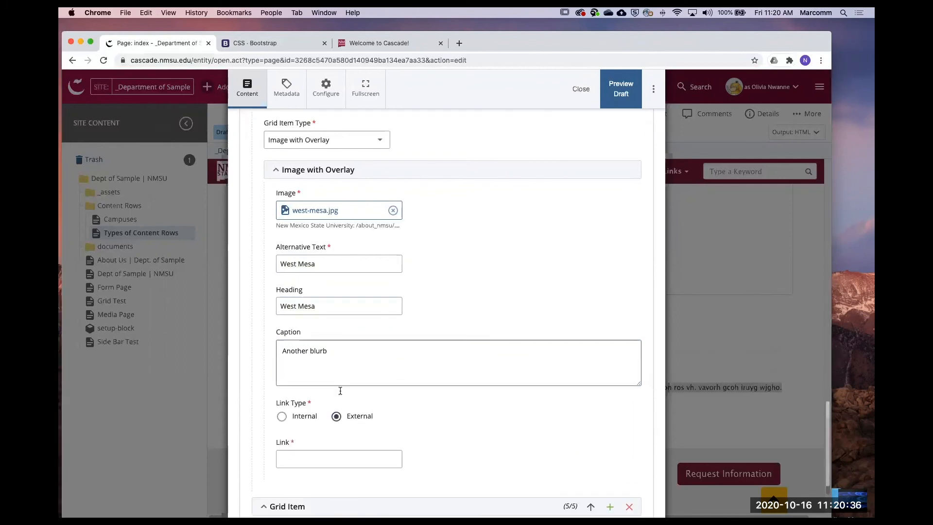
click(298, 432)
Set the fifth grid item's type to Image with Overlay and choose white-sands.jpg from the recent files as its image.
scroll(438, 380, down, 4)
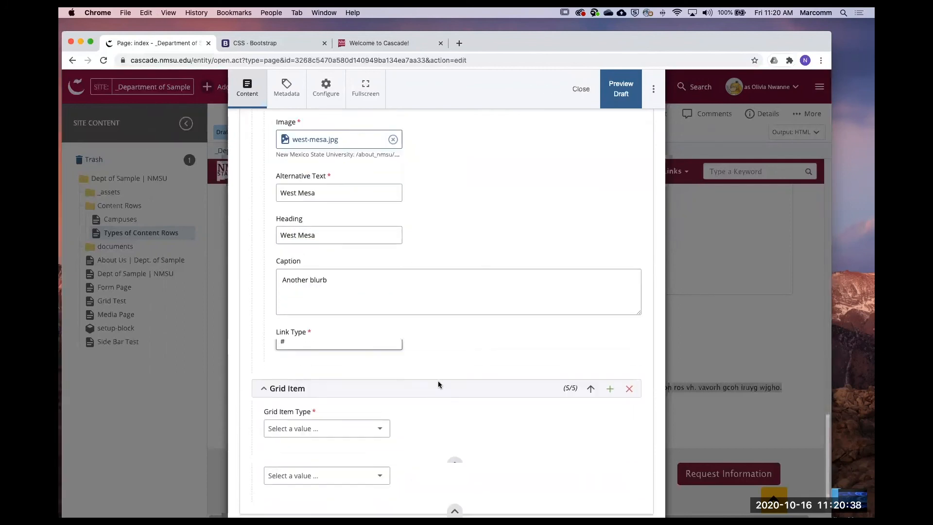
click(366, 369)
click(384, 413)
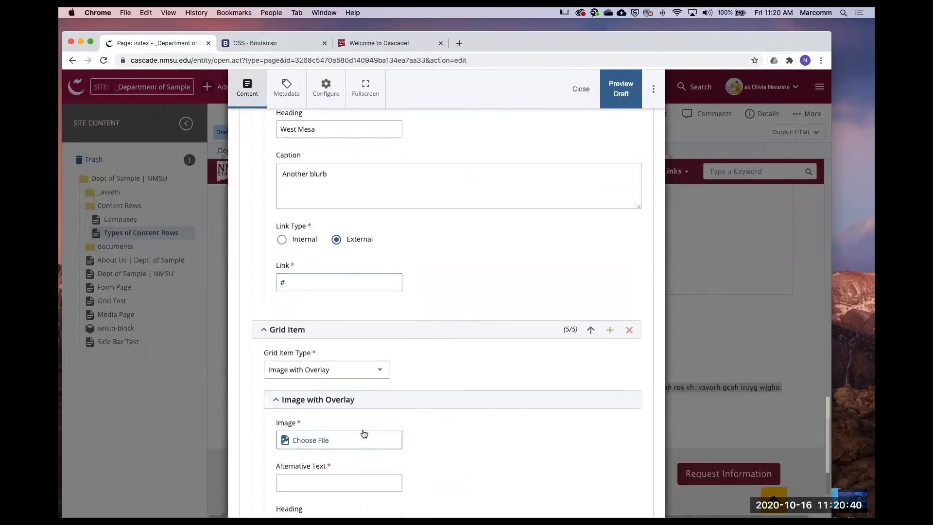
click(365, 437)
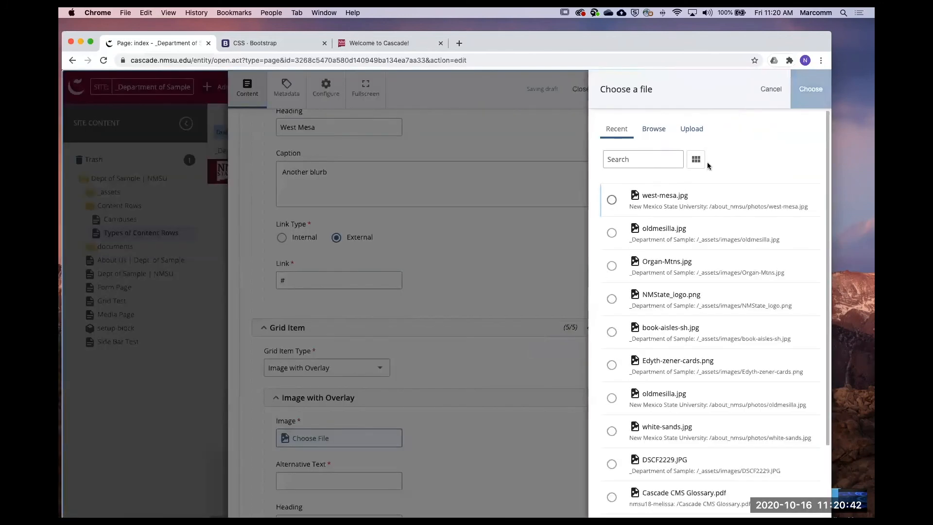
click(695, 160)
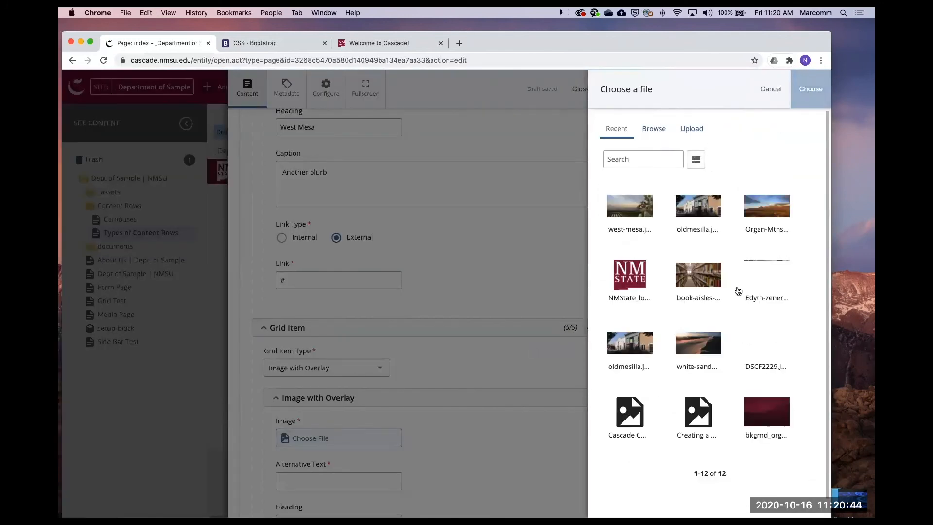
click(708, 337)
click(810, 89)
Give the fifth item the alternative text "sands", heading "White Sands" and caption "Captivating white sands".
scroll(369, 410, down, 4)
click(346, 332)
text(sands)
key(Tab)
key(Tab)
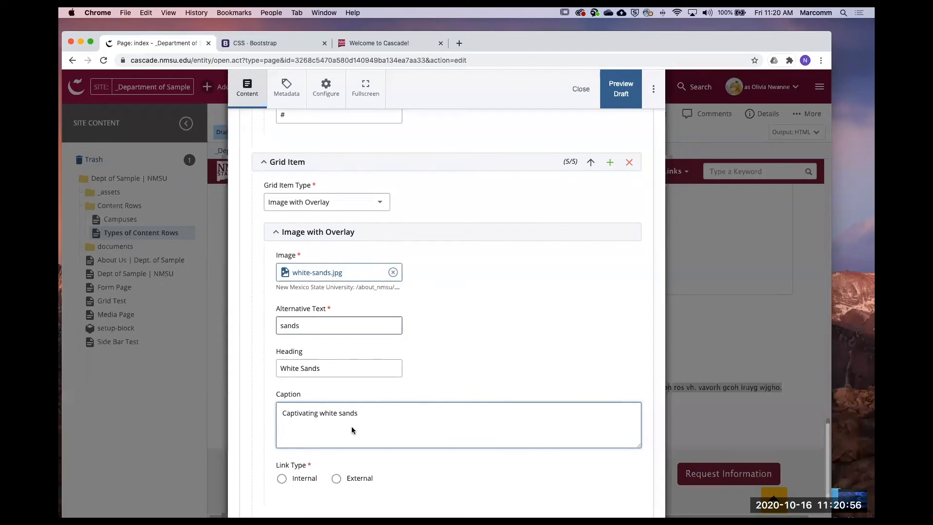
Set the White Sands item's link type to External, fill in its link, and submit the page changes.
scroll(428, 384, down, 3)
click(336, 321)
click(361, 362)
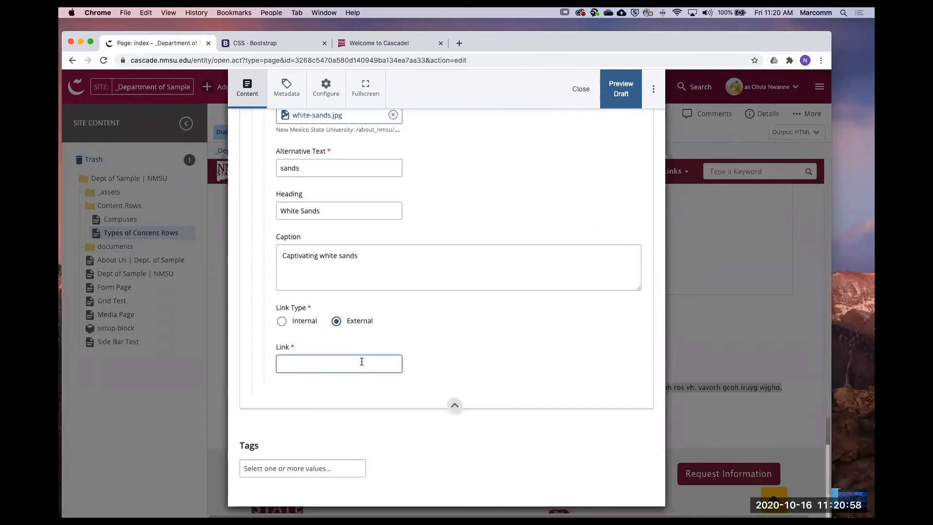
click(654, 92)
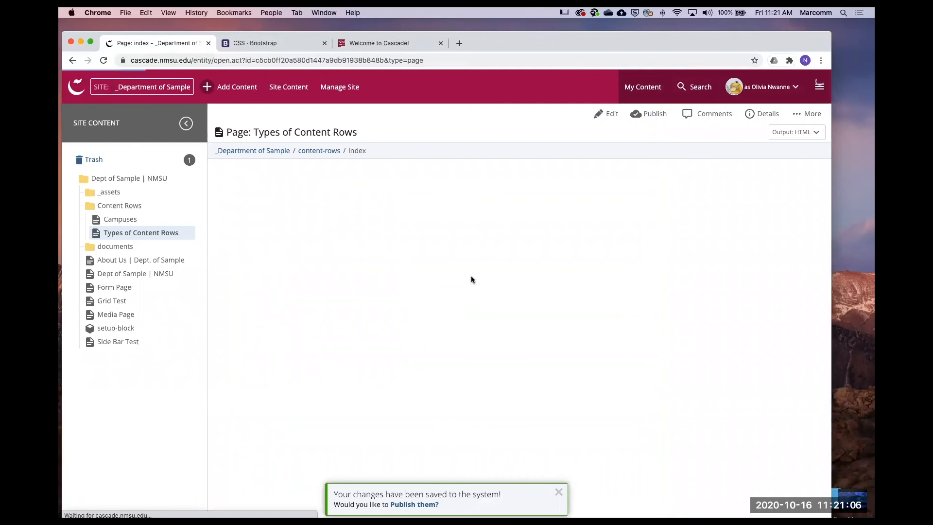
Examine the grid row near the end of the saved page, including the hover overlays on its images.
scroll(474, 276, down, 3)
scroll(475, 276, down, 10)
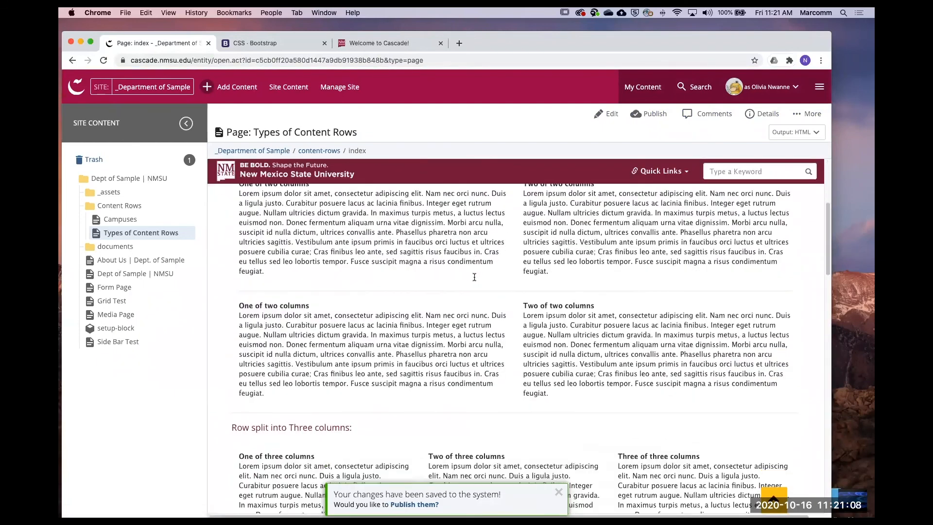
scroll(475, 276, down, 15)
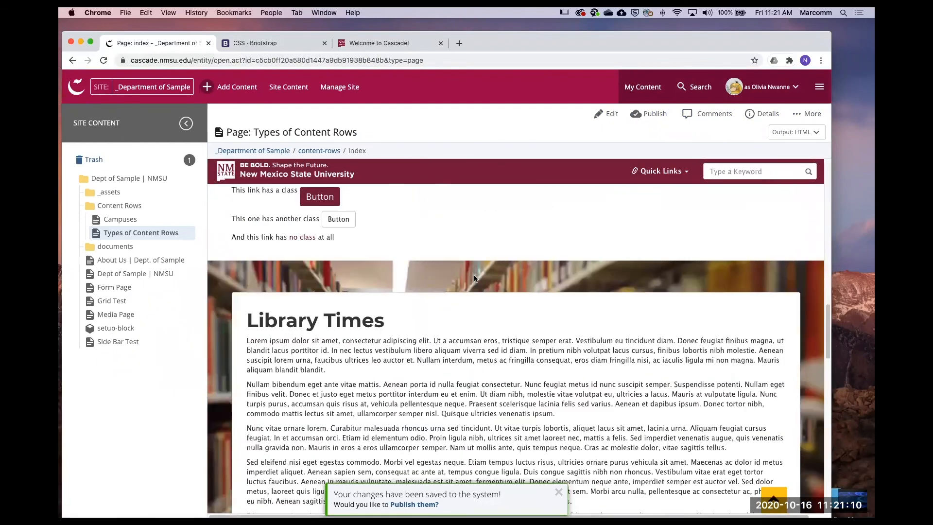
scroll(587, 270, up, 2)
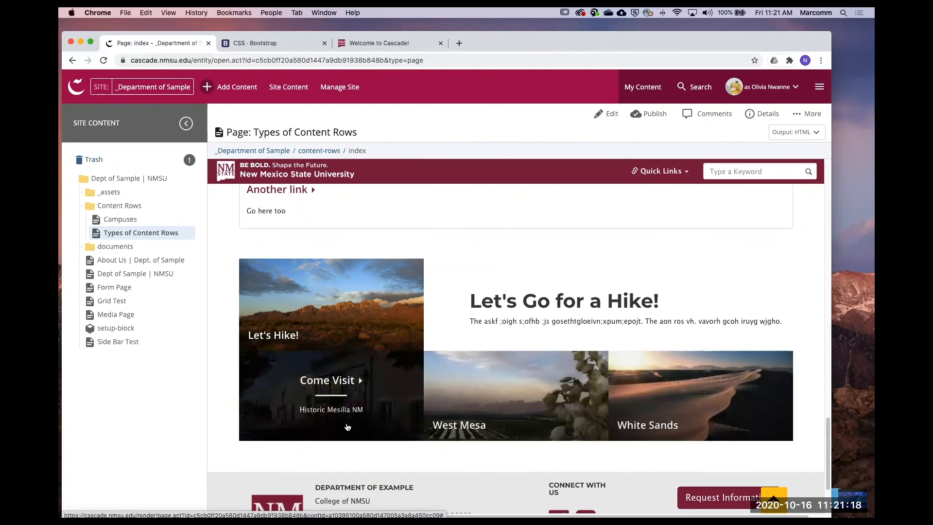
scroll(388, 336, down, 1)
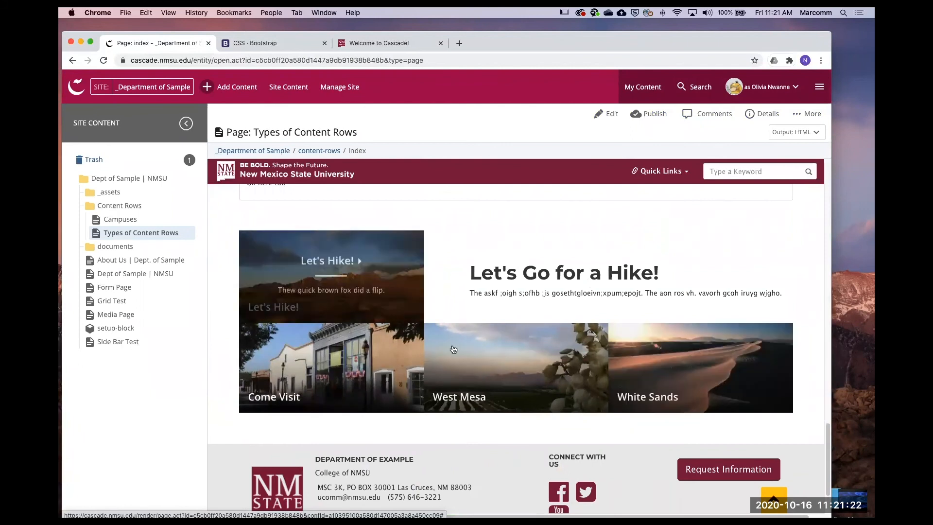
scroll(437, 336, up, 3)
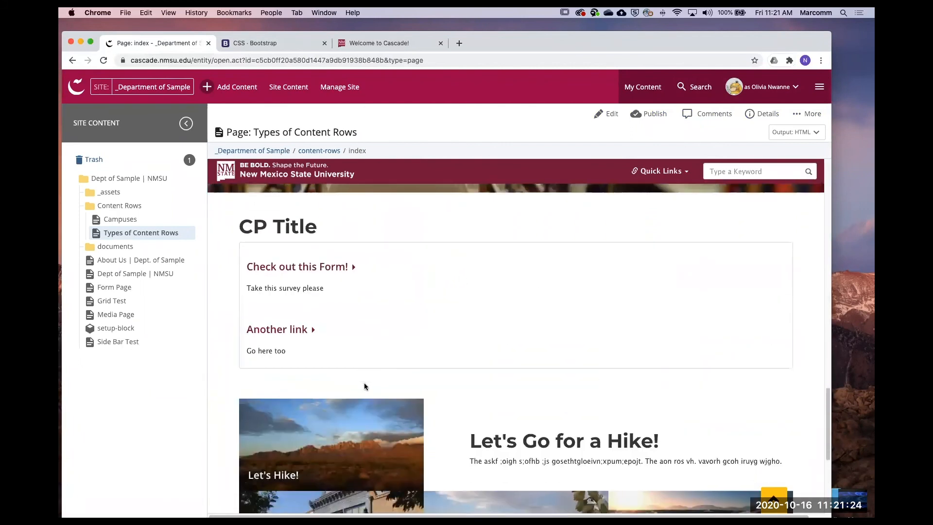
scroll(365, 386, down, 2)
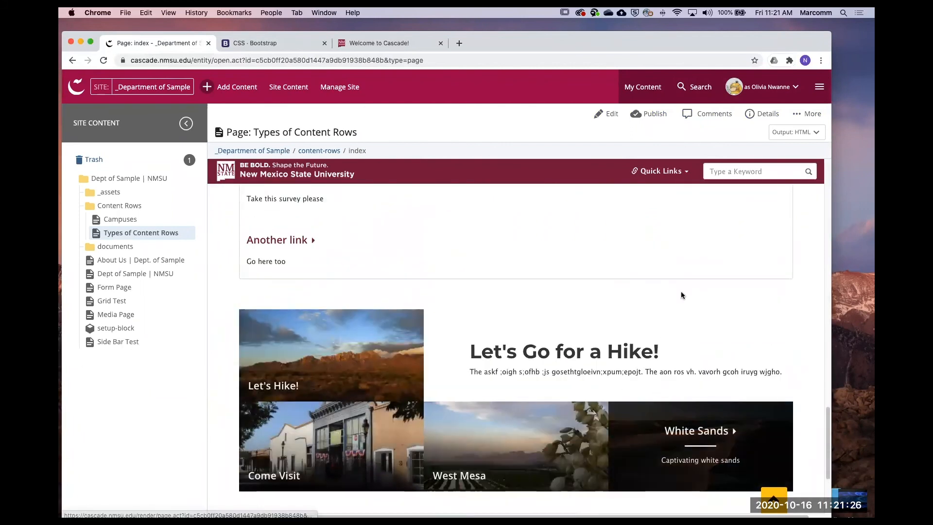
scroll(681, 295, down, 2)
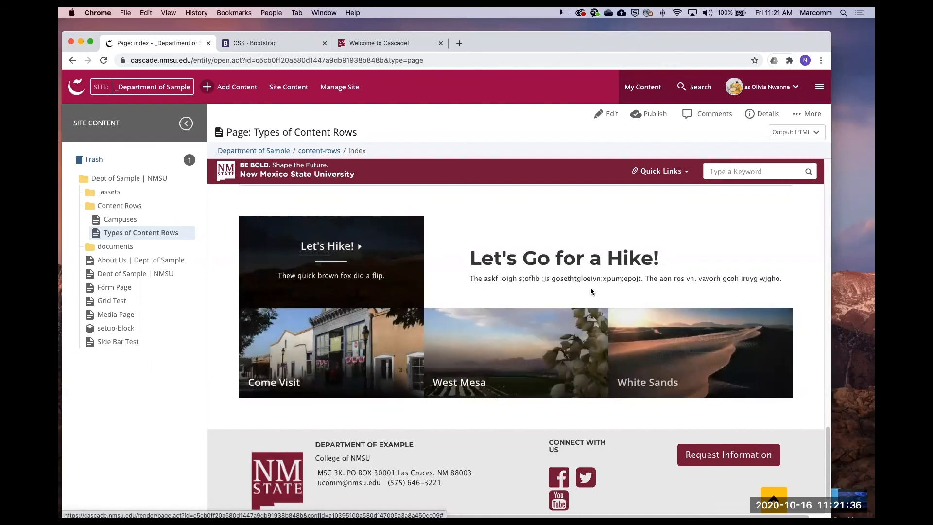
Open the page's full screen preview, examine the grid row near its end, and return to the Types of Content Rows page.
scroll(590, 292, down, 2)
scroll(591, 296, up, 3)
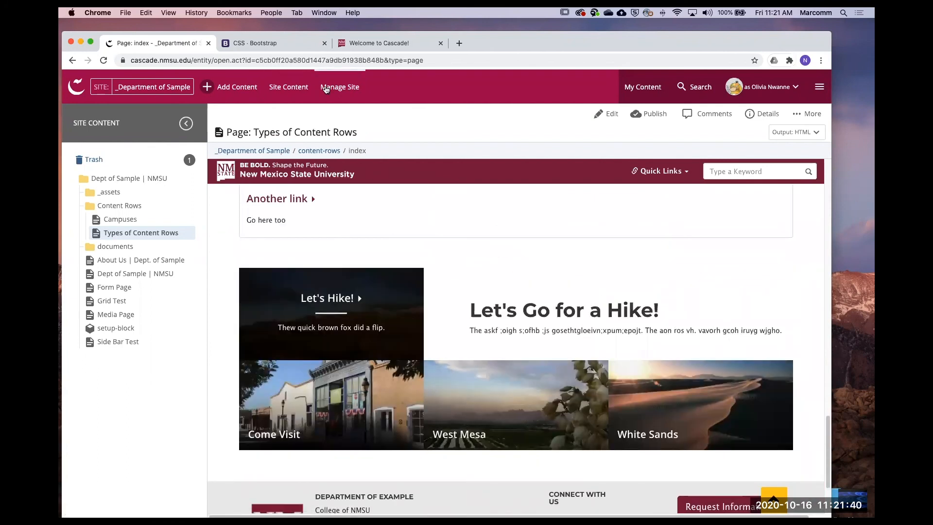
click(808, 115)
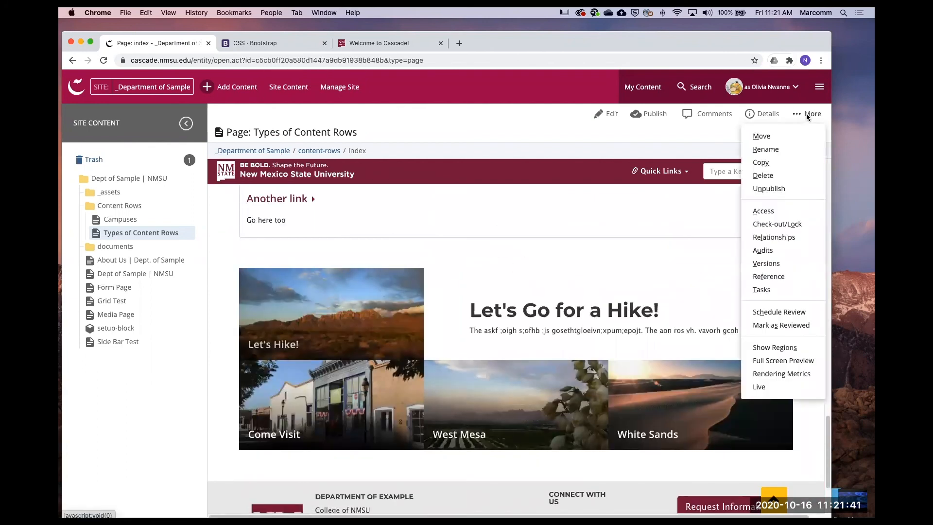
click(783, 362)
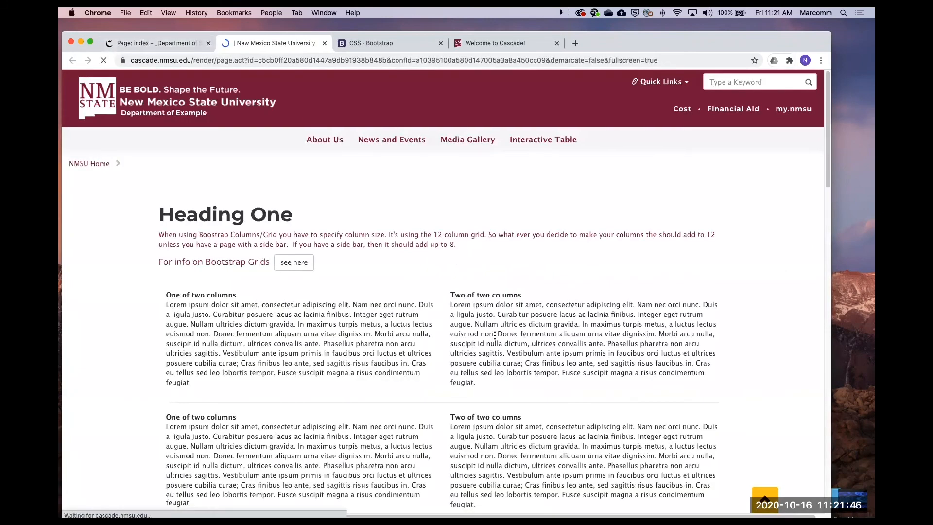
scroll(495, 335, down, 10)
scroll(395, 288, down, 10)
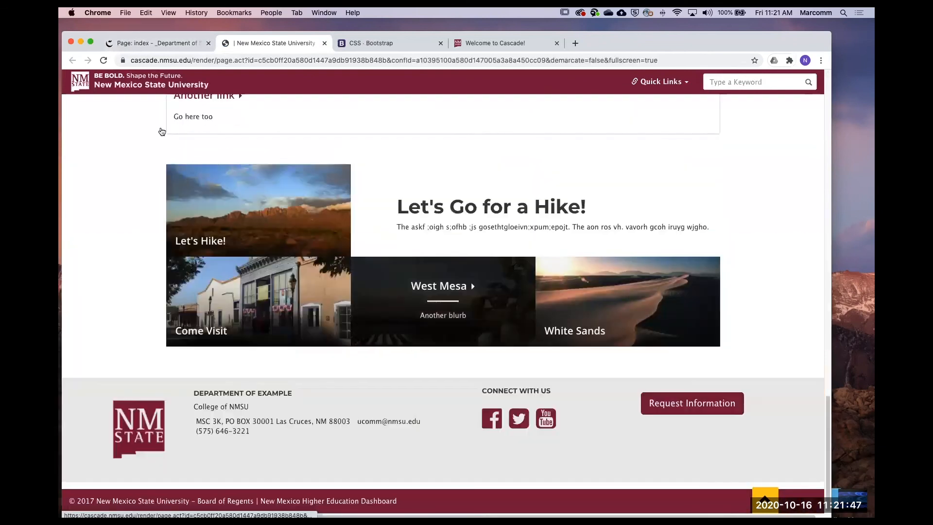
click(161, 43)
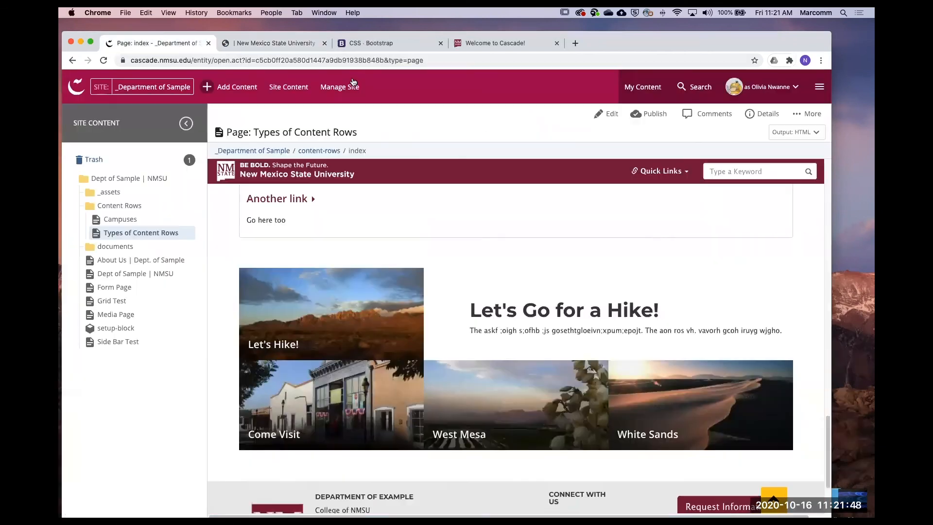
Move the Large Content item ahead of the Let's Hike! item in the Grid Builder row and preview the draft.
click(605, 117)
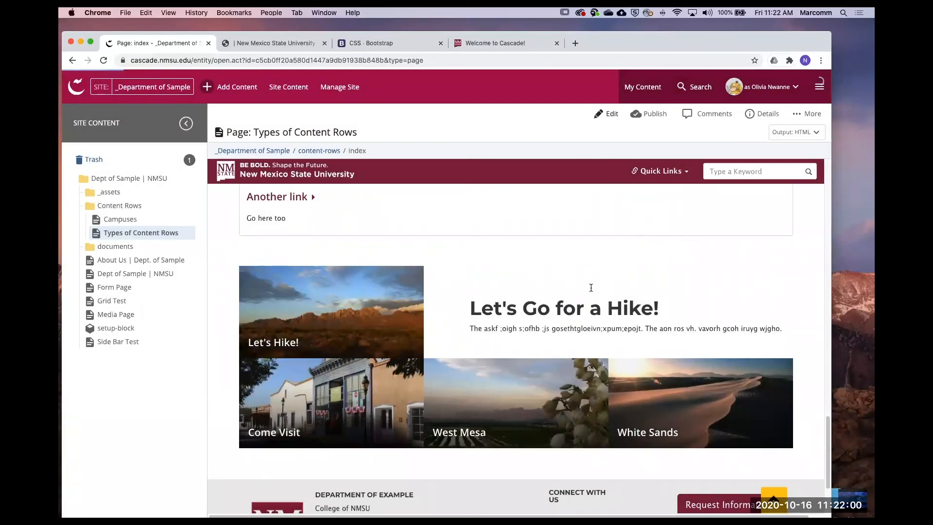
scroll(470, 260, down, 20)
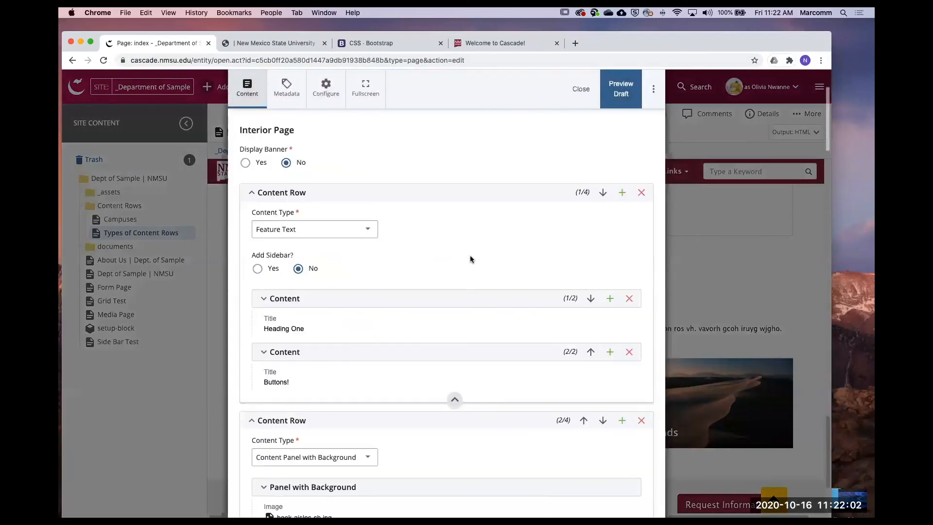
scroll(555, 363, down, 15)
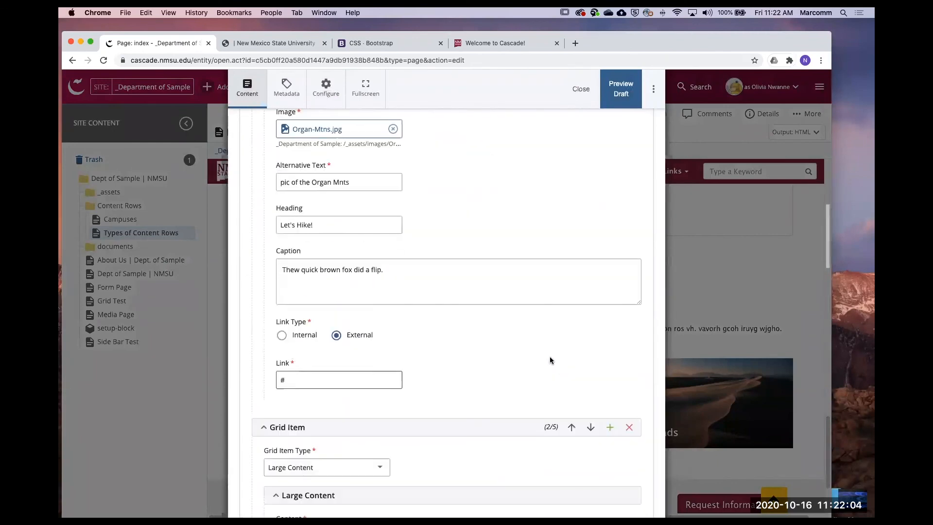
scroll(525, 420, down, 6)
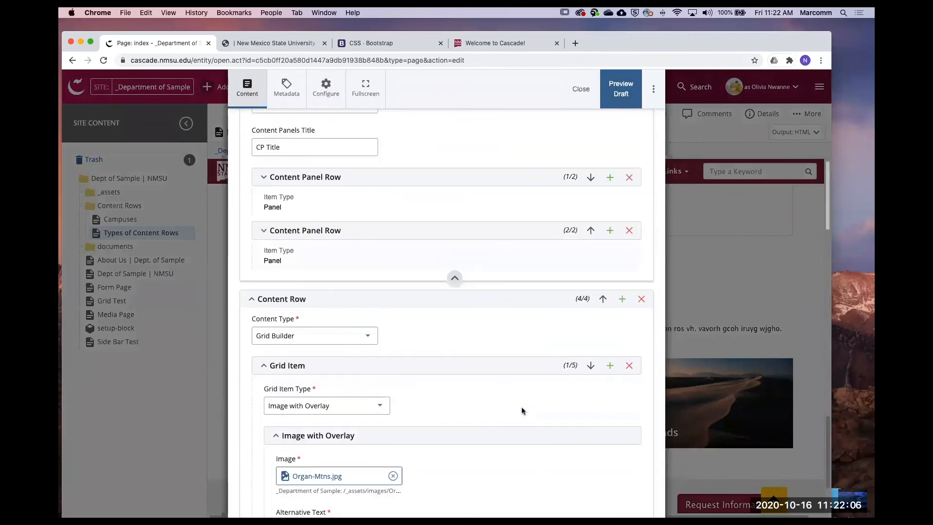
scroll(503, 384, down, 8)
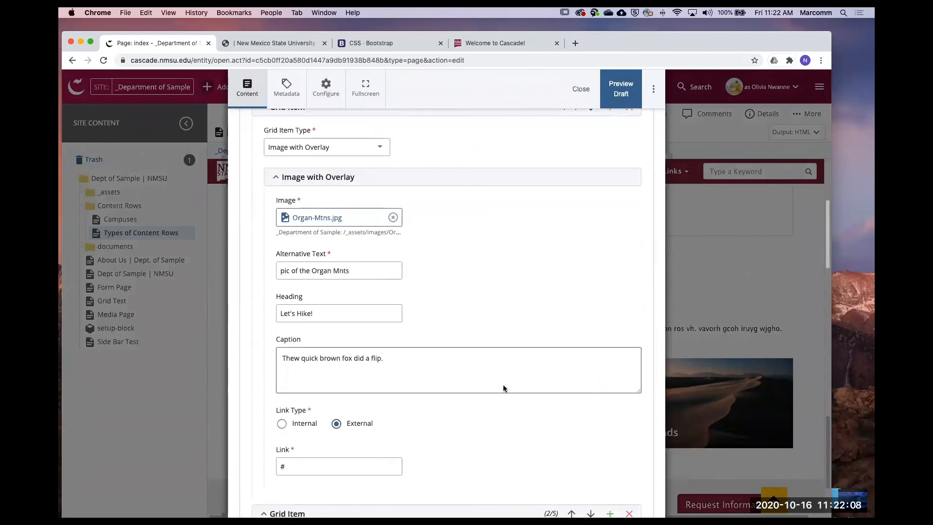
scroll(502, 397, down, 1)
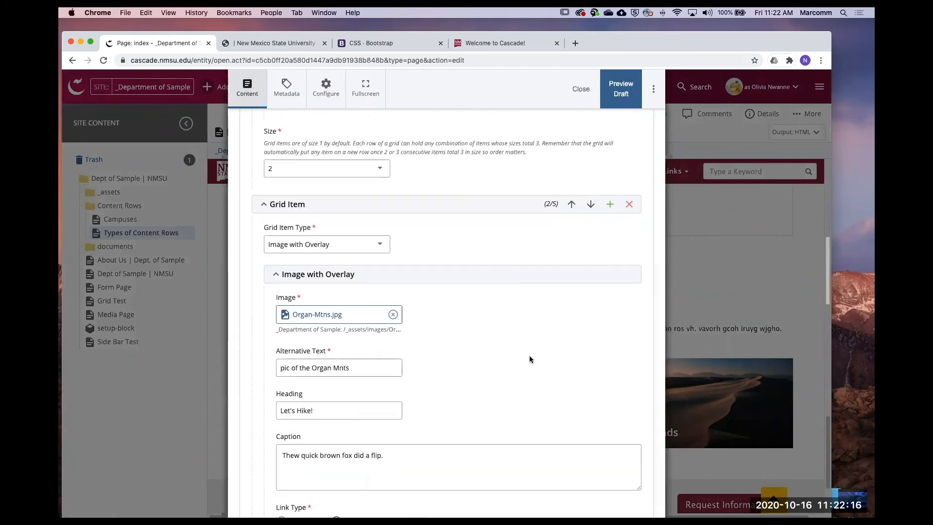
scroll(529, 355, up, 7)
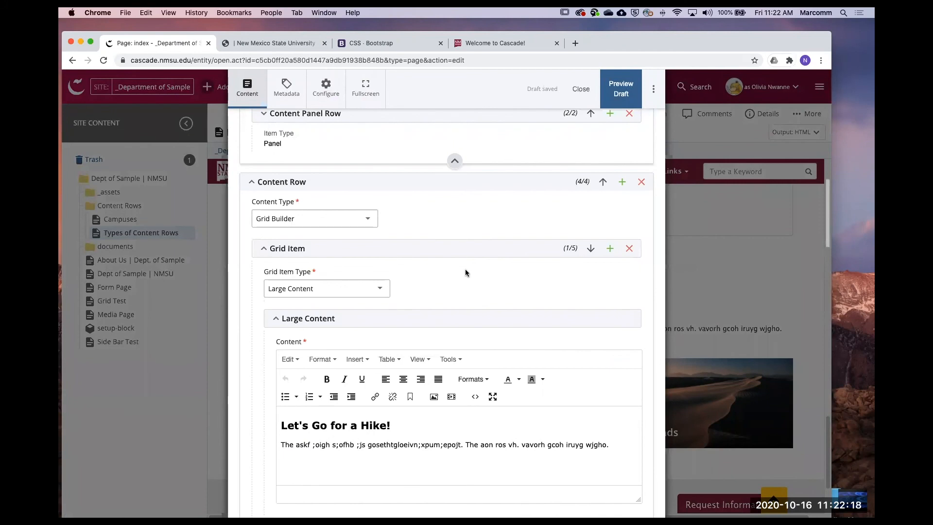
scroll(465, 269, down, 4)
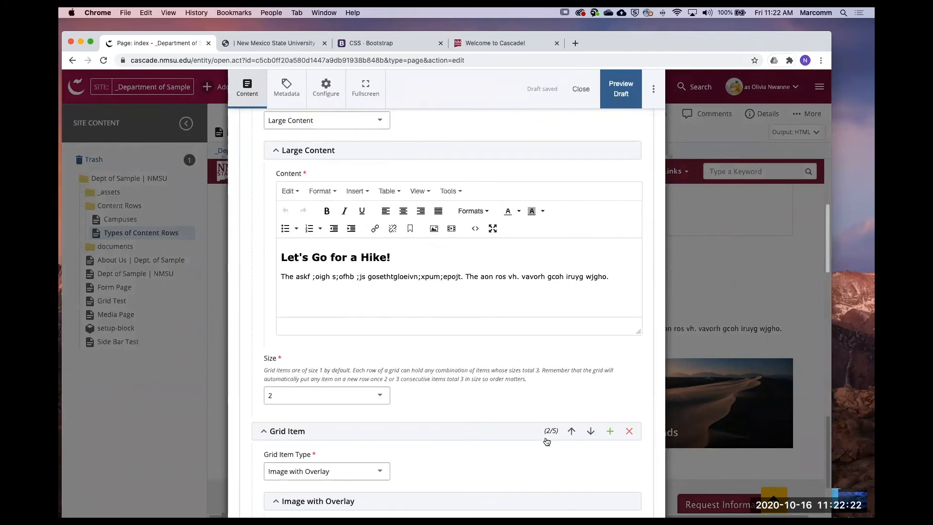
scroll(520, 416, up, 1)
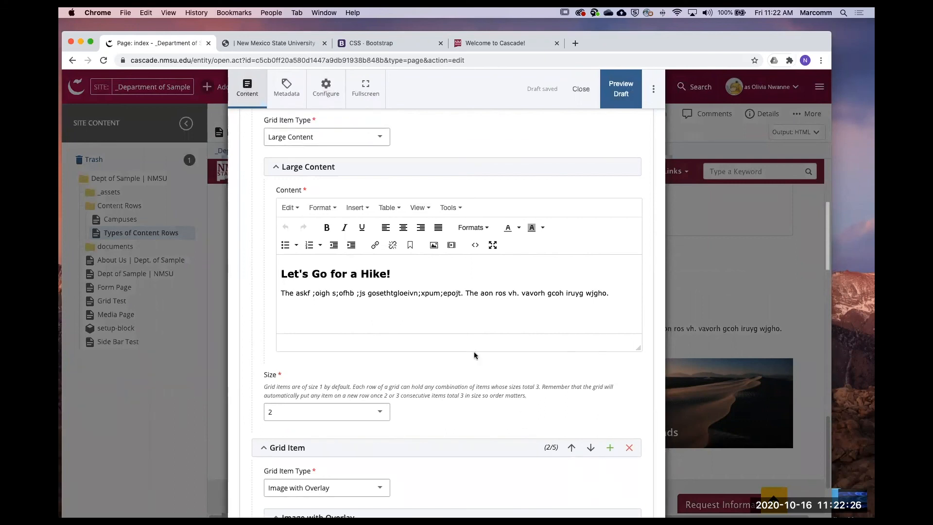
click(621, 95)
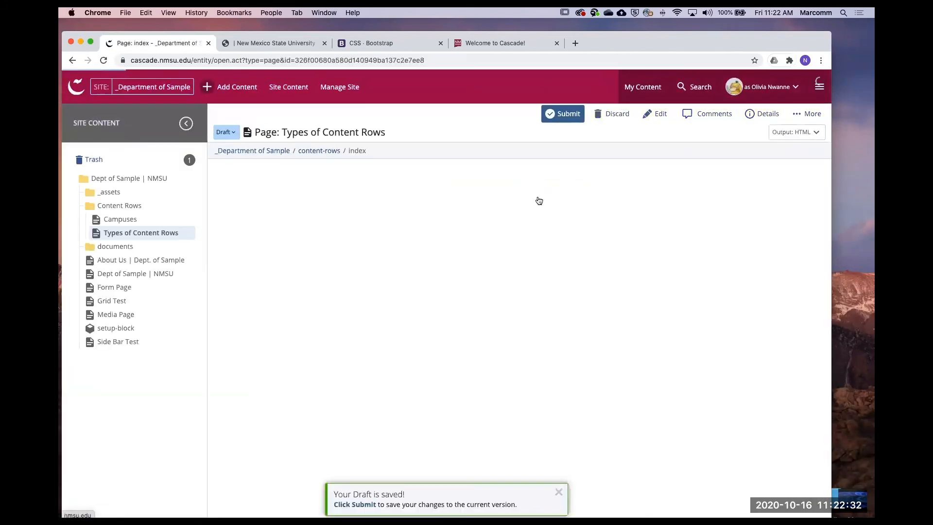
scroll(450, 324, down, 5)
scroll(450, 324, down, 15)
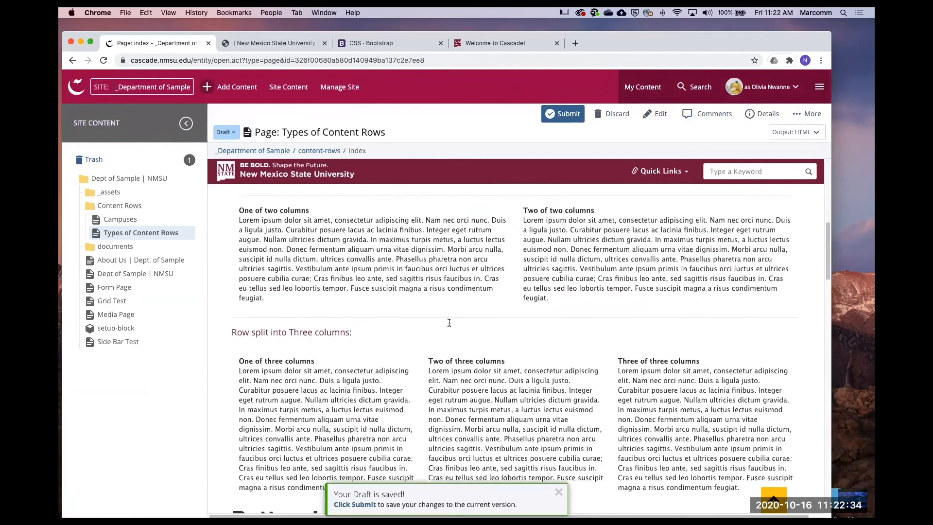
scroll(276, 272, up, 1)
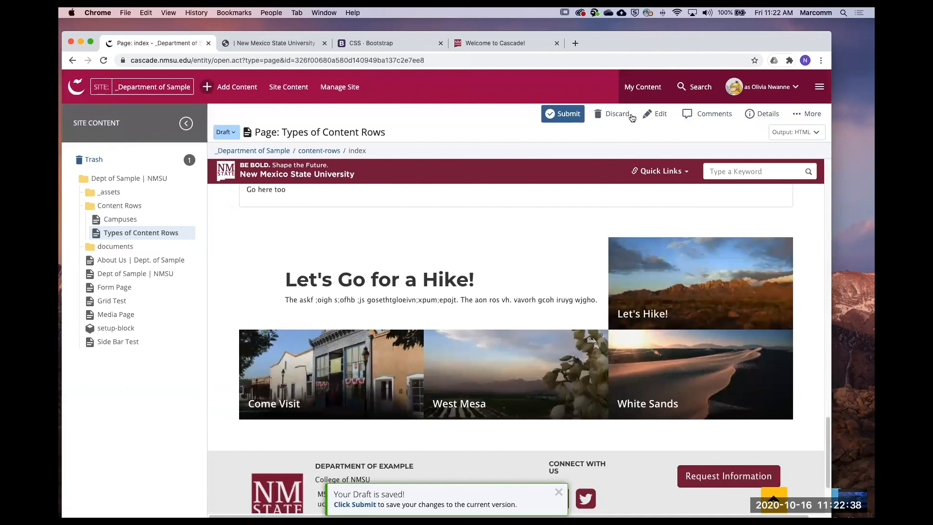
Reopen the draft for editing, select the full HTML source of the first grid item's Large Content, and close the source view.
click(664, 117)
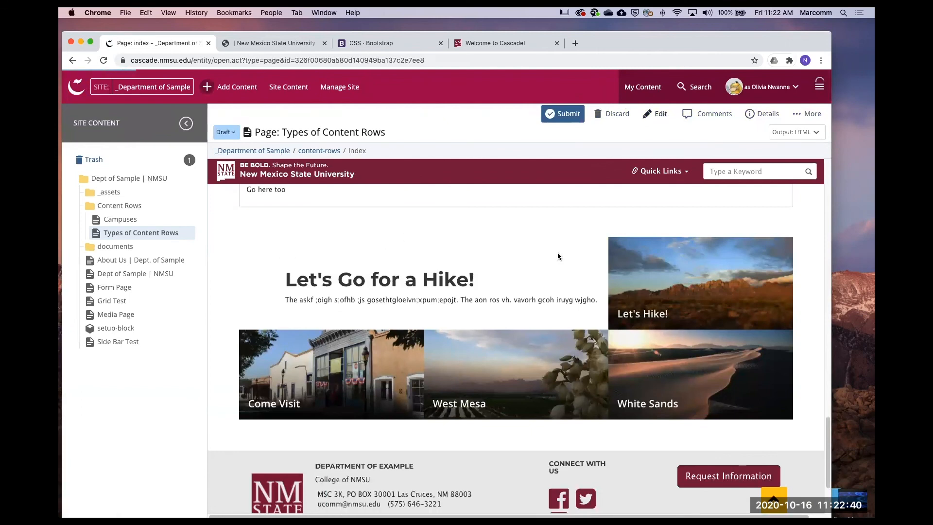
scroll(468, 255, down, 4)
scroll(468, 253, down, 10)
scroll(456, 281, up, 3)
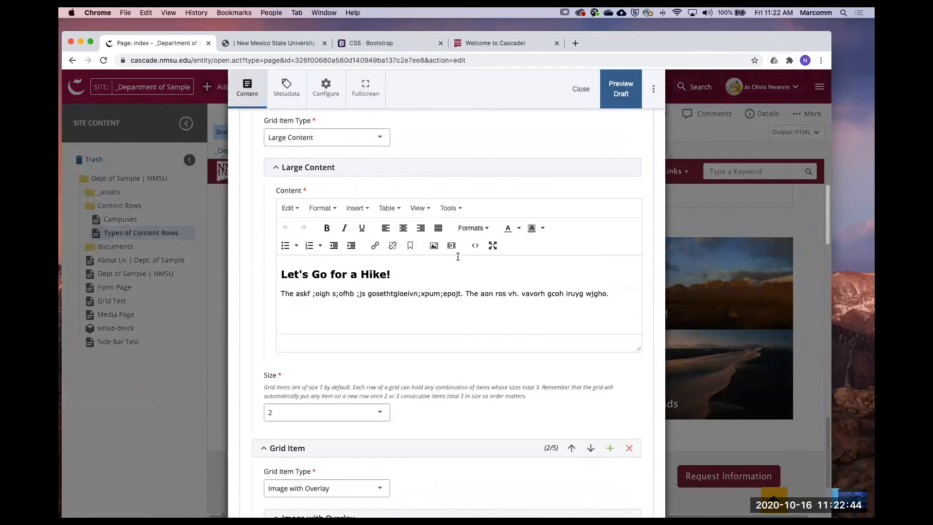
click(474, 246)
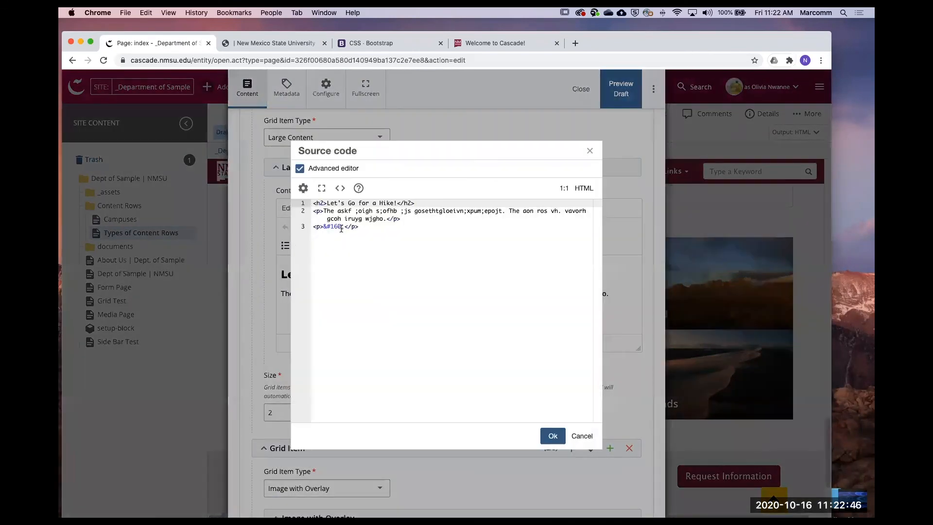
key(super+a)
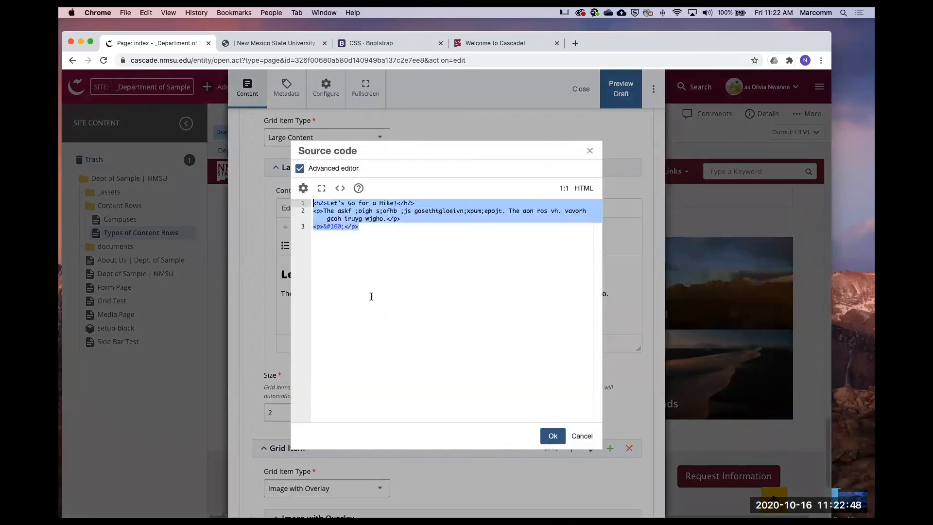
click(526, 346)
click(579, 437)
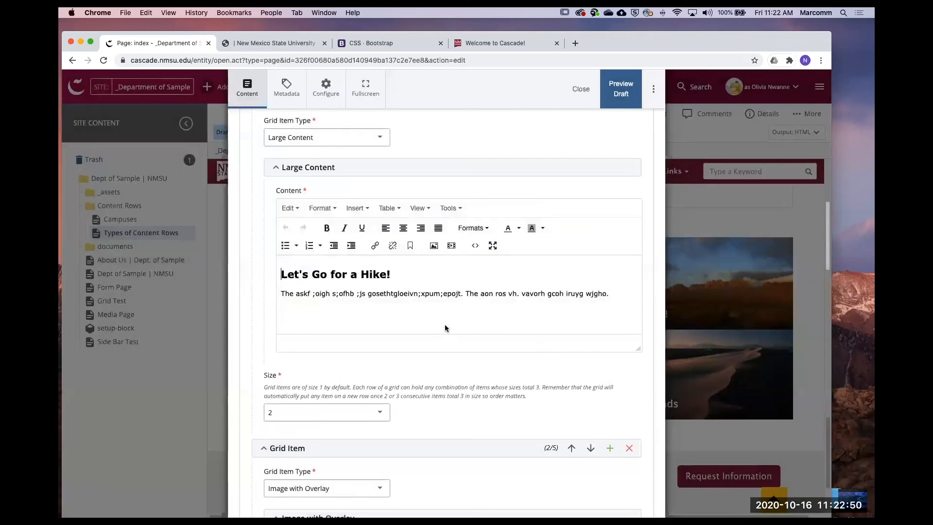
Change the first grid item's type to Feature Text.
scroll(324, 190, up, 4)
click(362, 239)
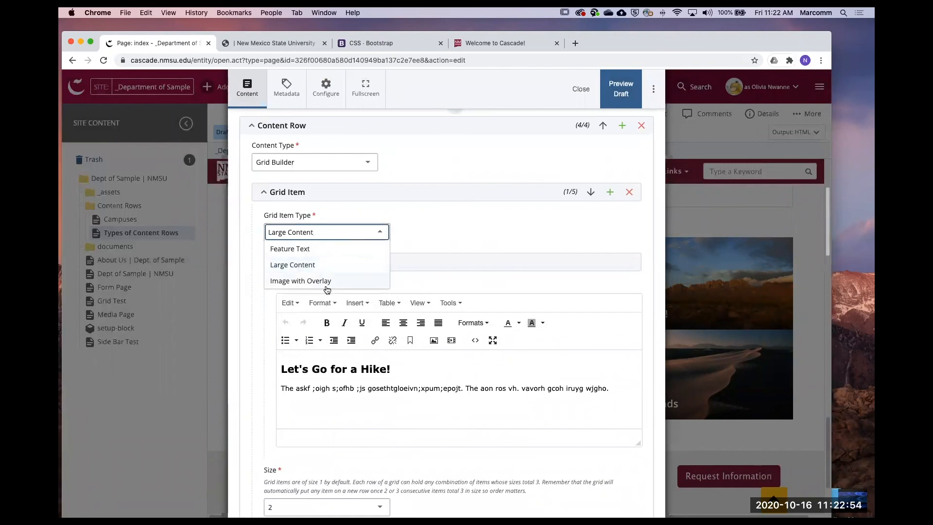
click(296, 249)
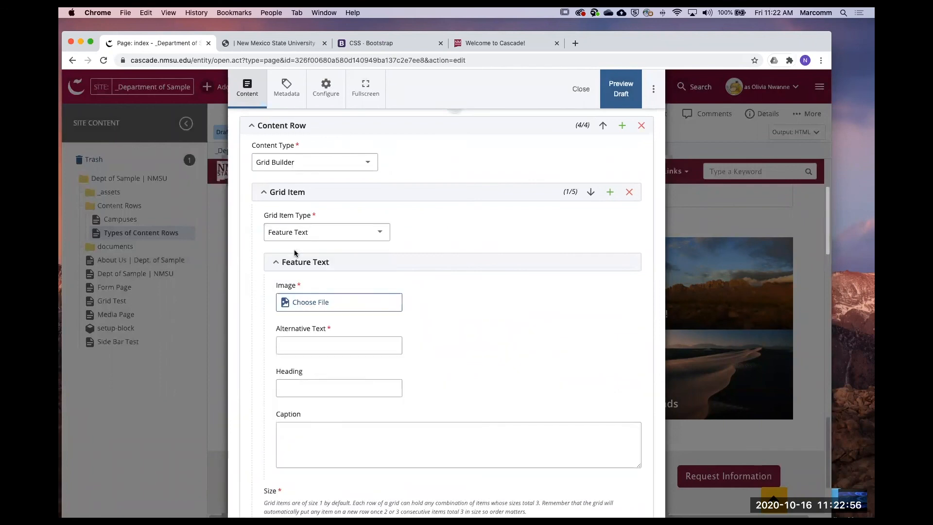
scroll(471, 364, down, 1)
scroll(486, 370, down, 4)
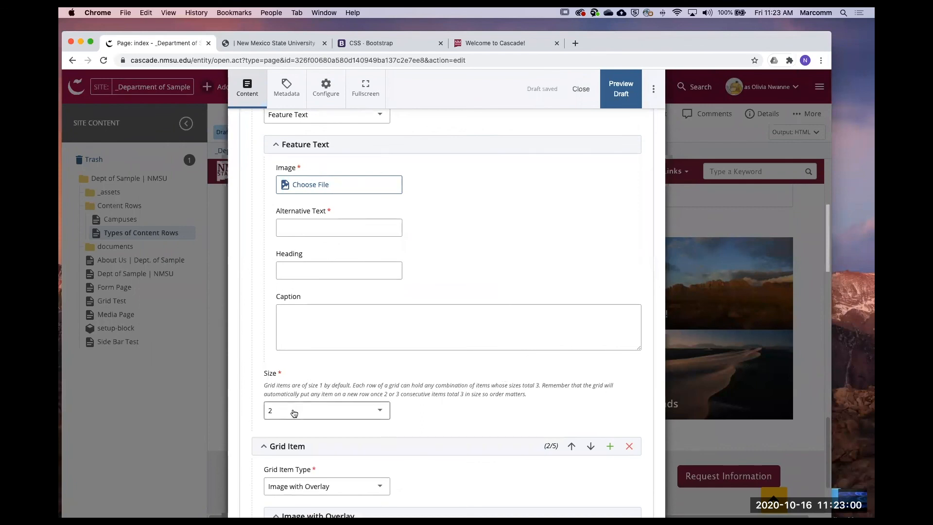
scroll(295, 413, up, 1)
scroll(295, 413, up, 1)
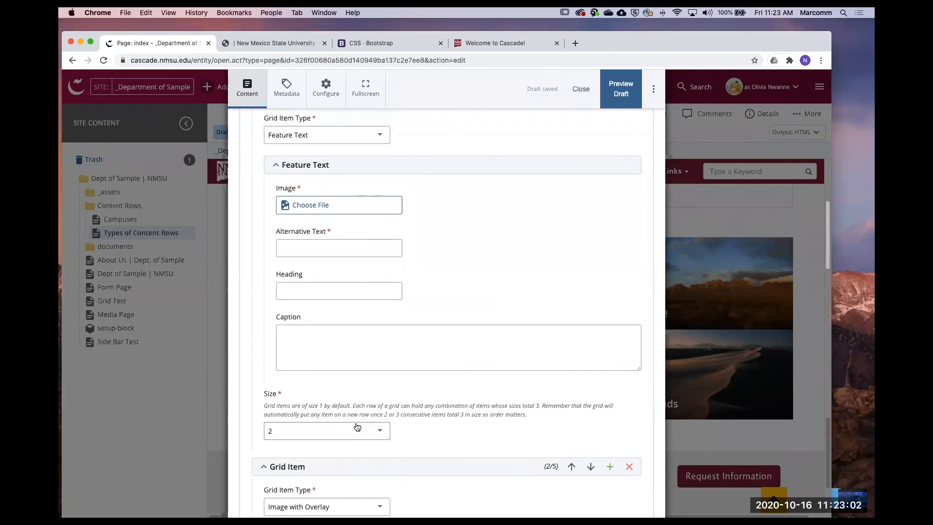
Choose book-aisles-sh.jpg from the recent files, shown as thumbnails, as the Feature Text item's image.
scroll(379, 262, up, 3)
click(363, 284)
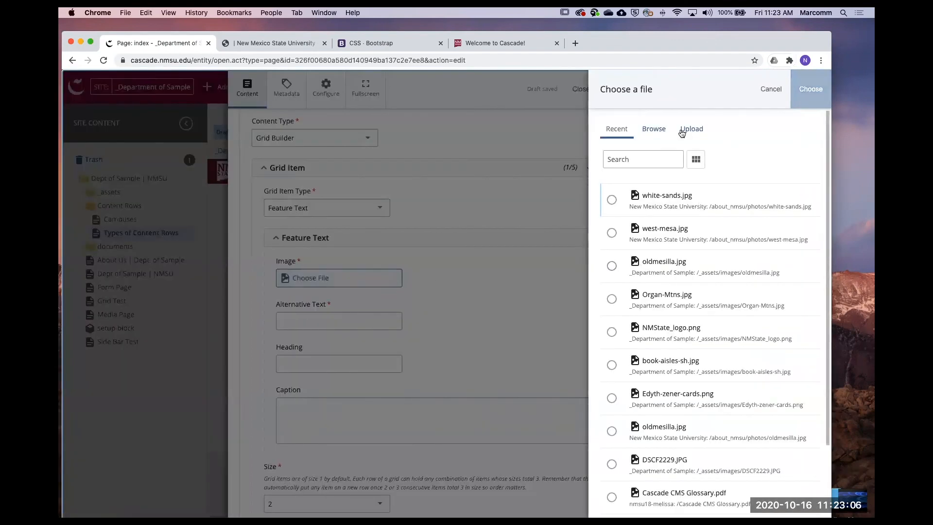
click(696, 159)
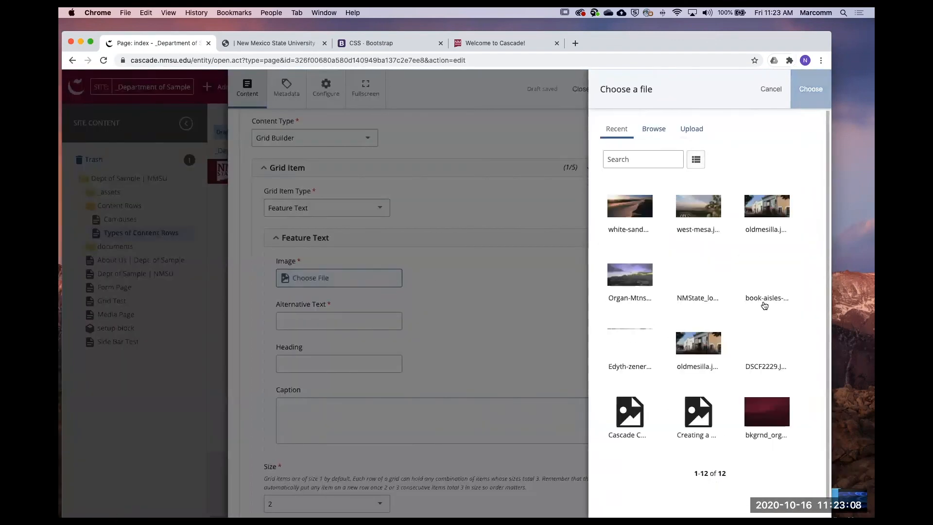
scroll(765, 305, down, 1)
click(773, 260)
click(810, 89)
Give the Feature Text item the alternative text "books!", heading "Check em Out" and caption "More books".
scroll(447, 350, down, 2)
click(381, 302)
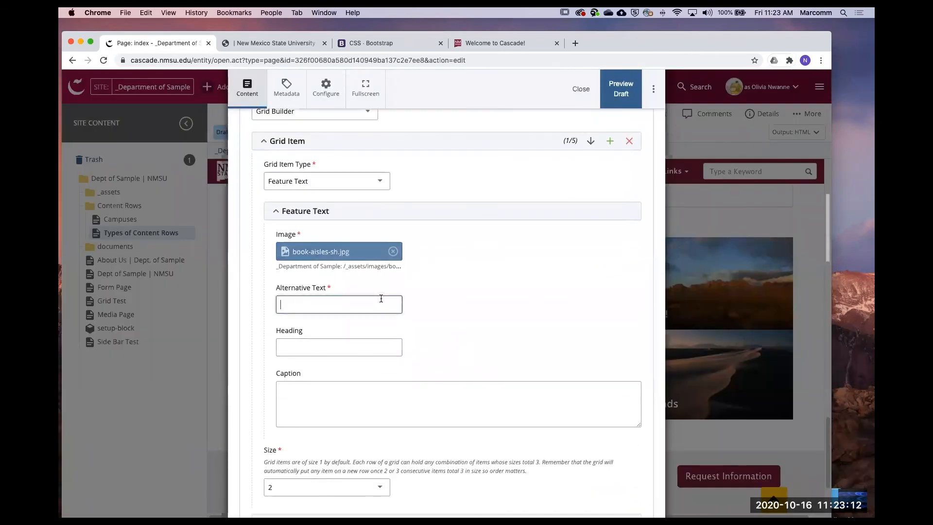
text(books!)
key(Tab)
text(Check em O)
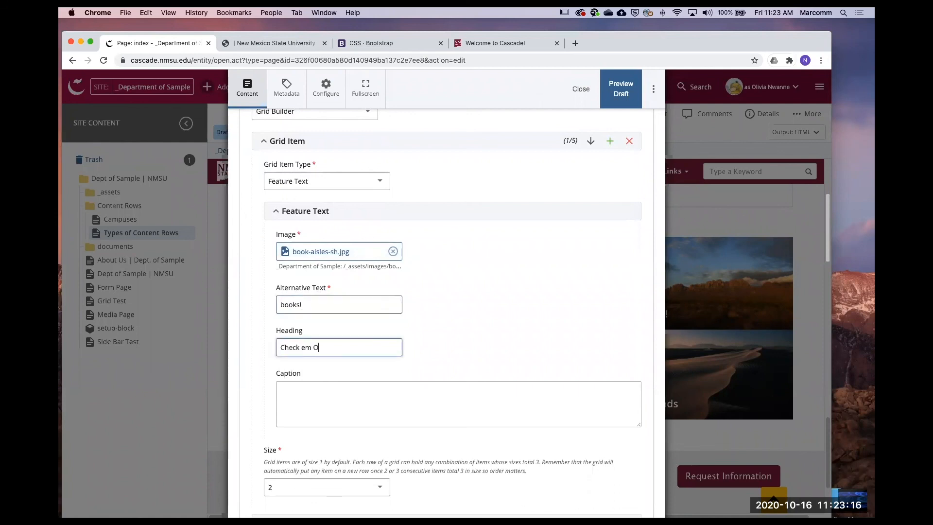
click(353, 413)
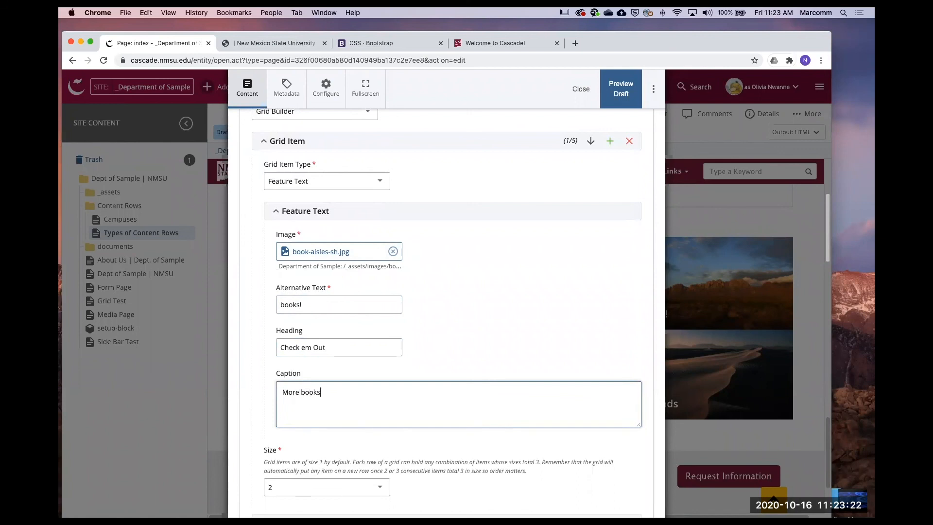
text(More books)
scroll(457, 406, down, 3)
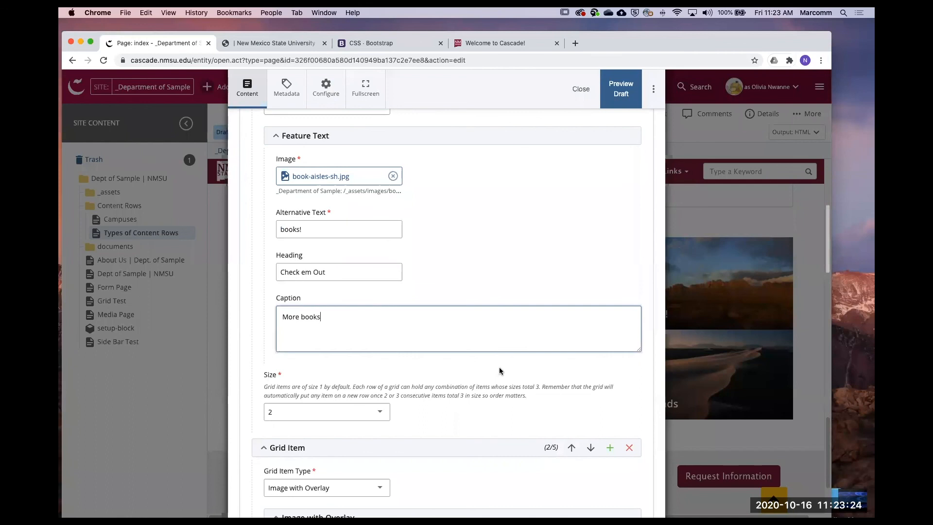
Preview the draft and examine the grid row near the end of the page.
click(622, 89)
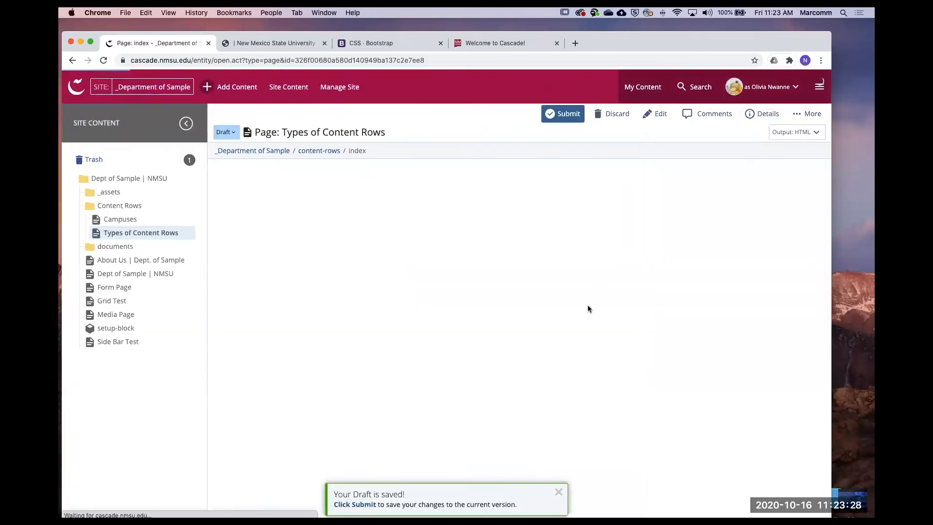
scroll(589, 304, down, 10)
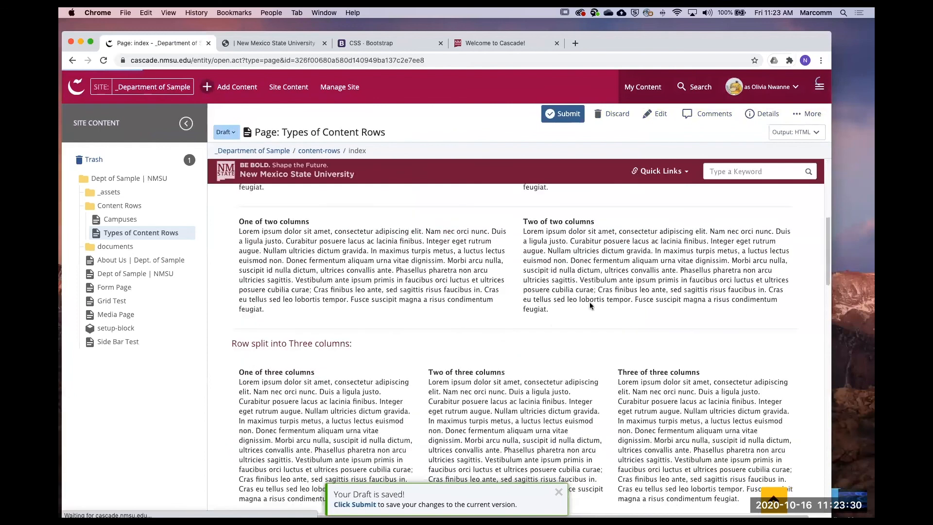
scroll(590, 303, down, 10)
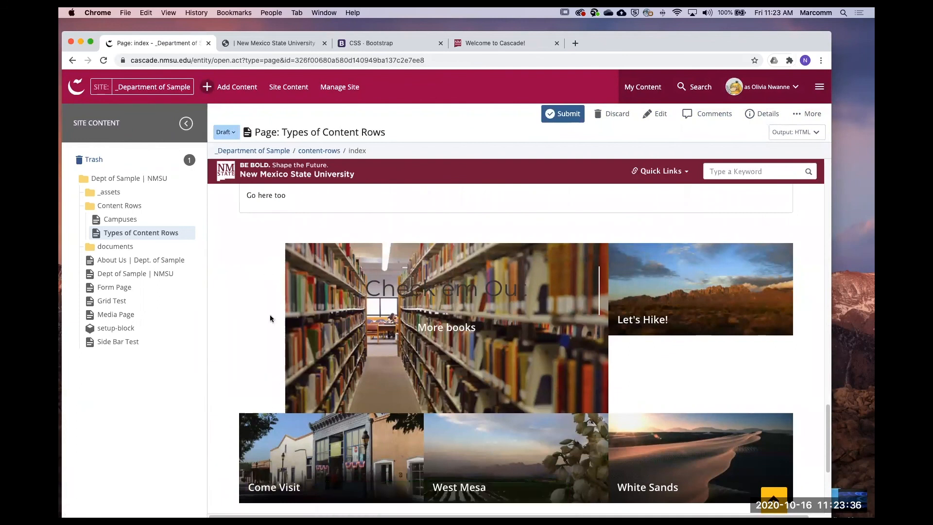
Examine the layout of the grid row containing the Feature Text item in the draft preview.
scroll(578, 405, down, 5)
scroll(544, 409, up, 4)
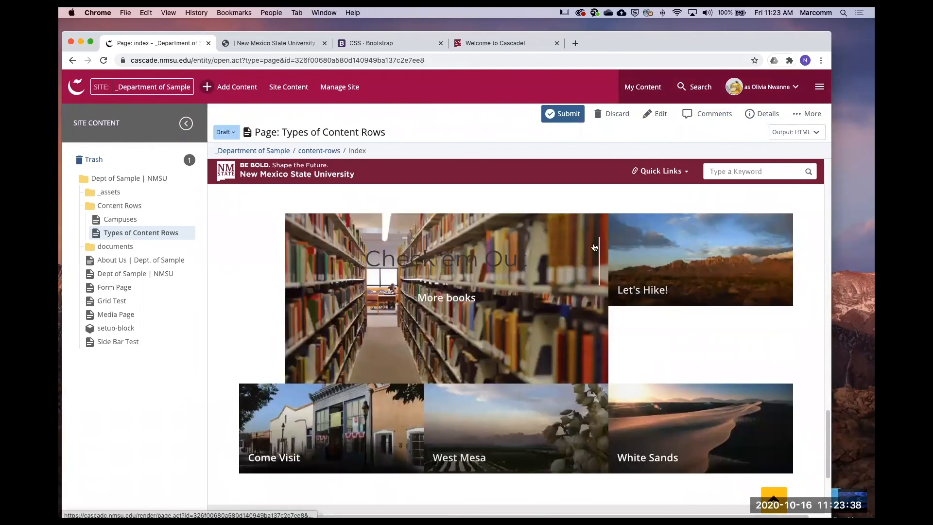
scroll(507, 335, down, 1)
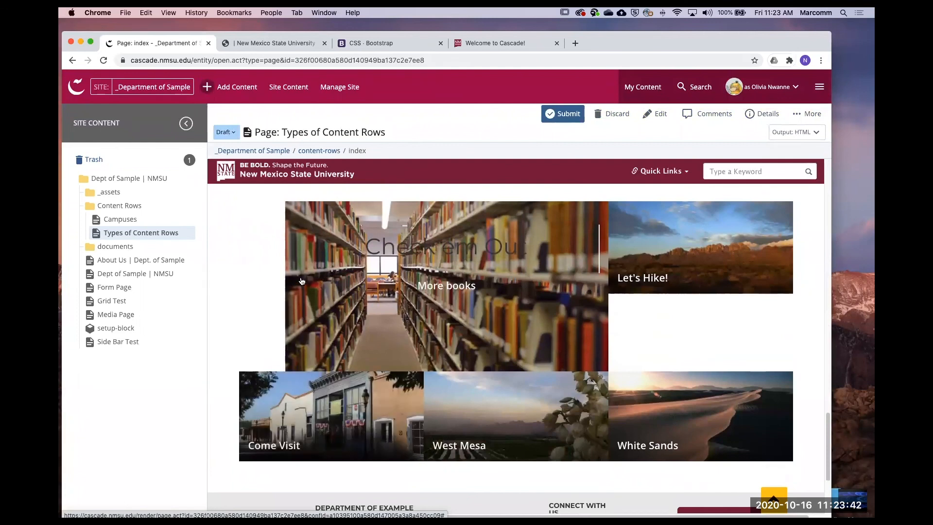
scroll(301, 281, up, 2)
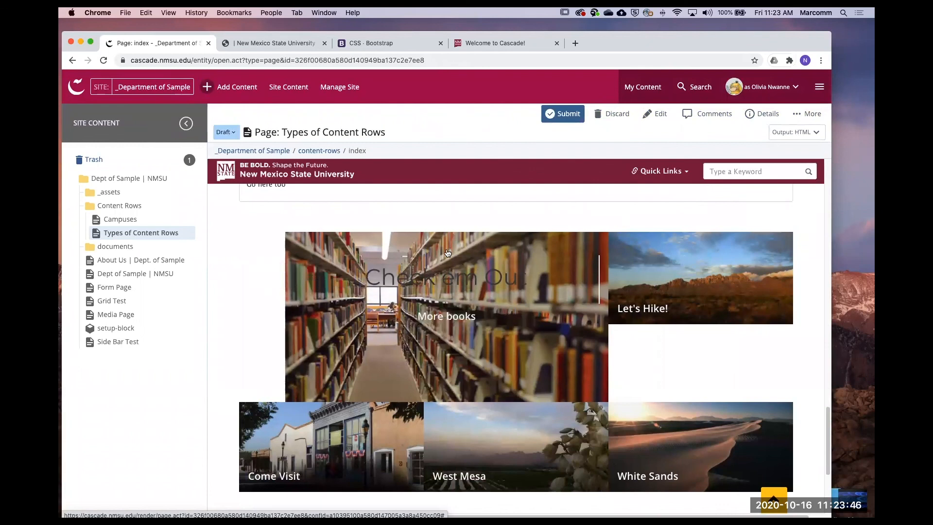
scroll(667, 337, down, 3)
scroll(676, 291, up, 3)
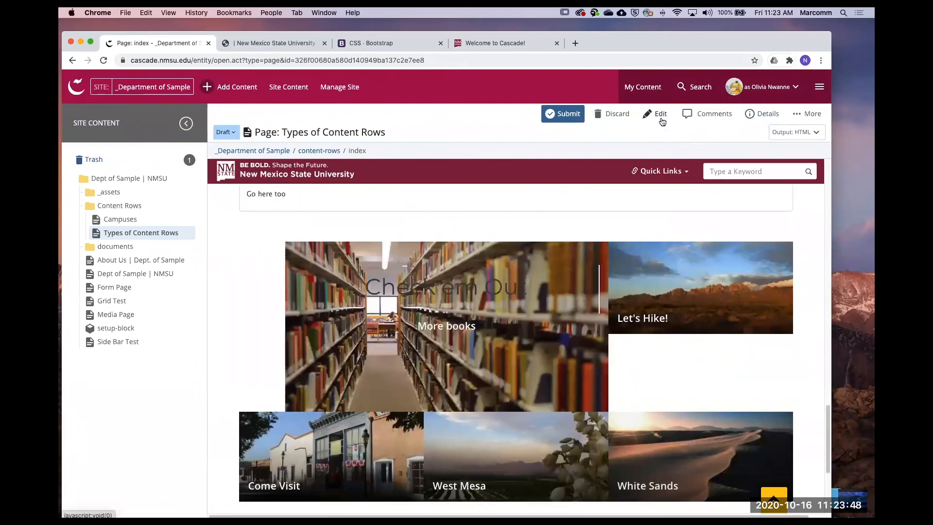
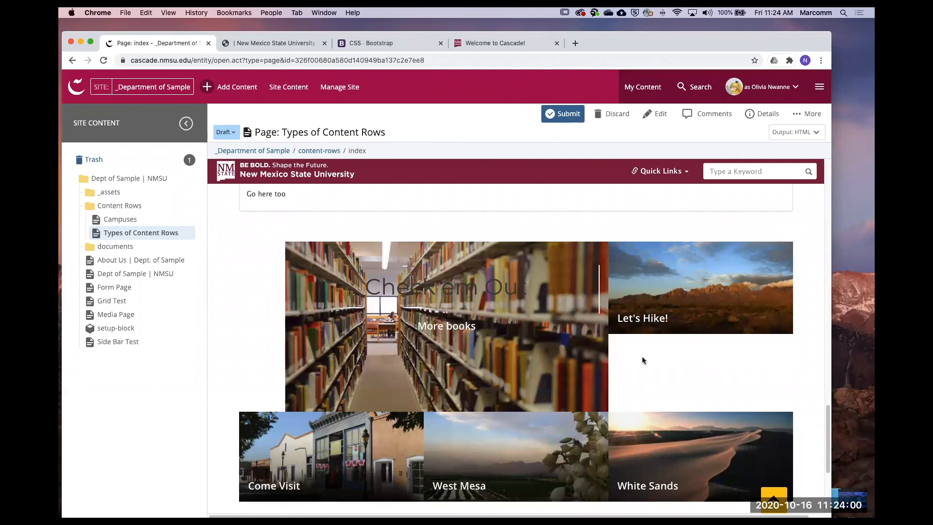
scroll(716, 372, down, 2)
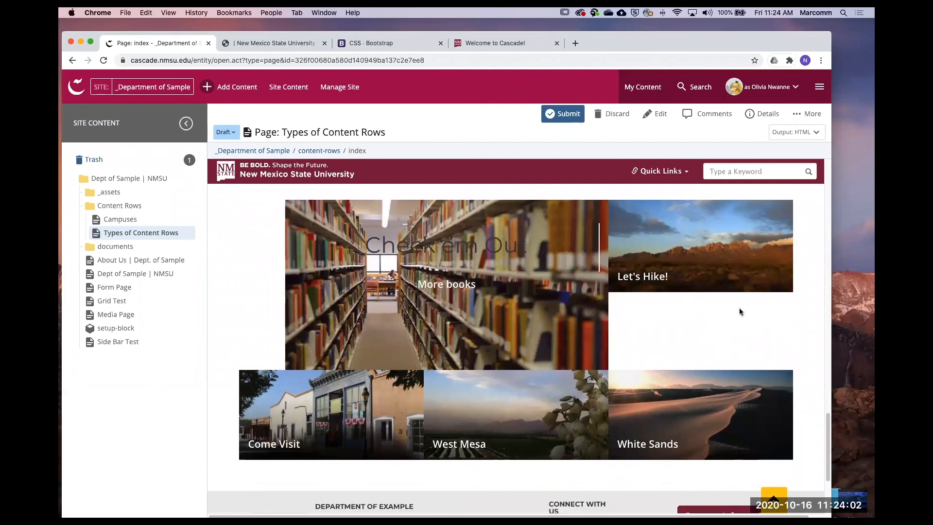
scroll(757, 327, up, 2)
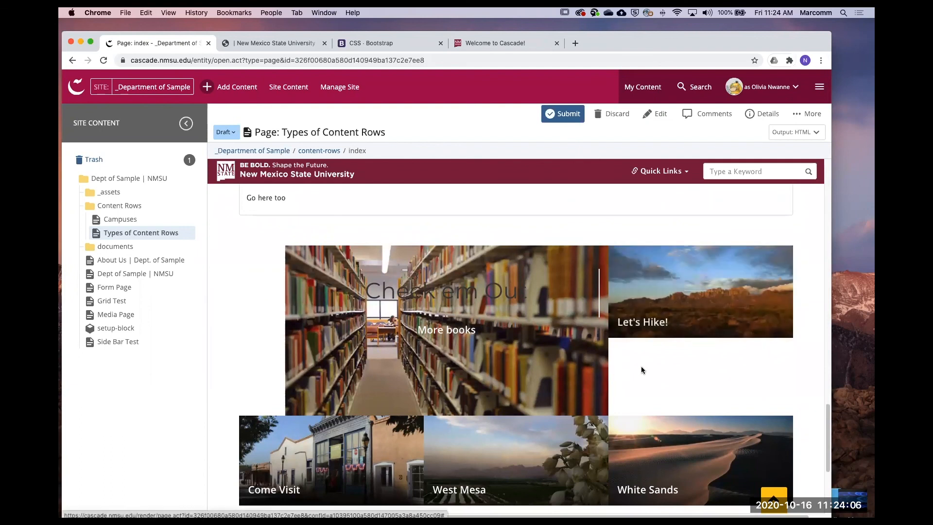
scroll(640, 369, down, 4)
scroll(648, 325, up, 5)
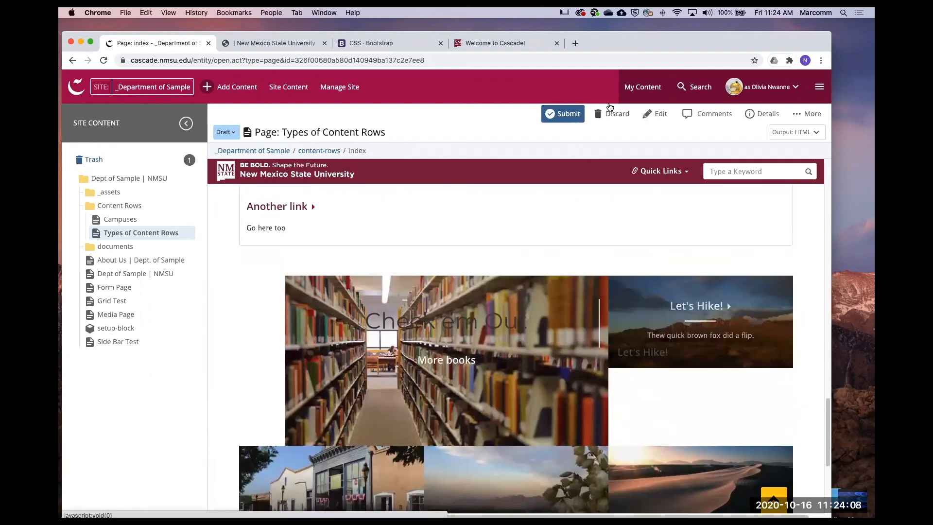
Discard the draft of the Types of Content Rows page and review the grid row on the current version.
click(617, 117)
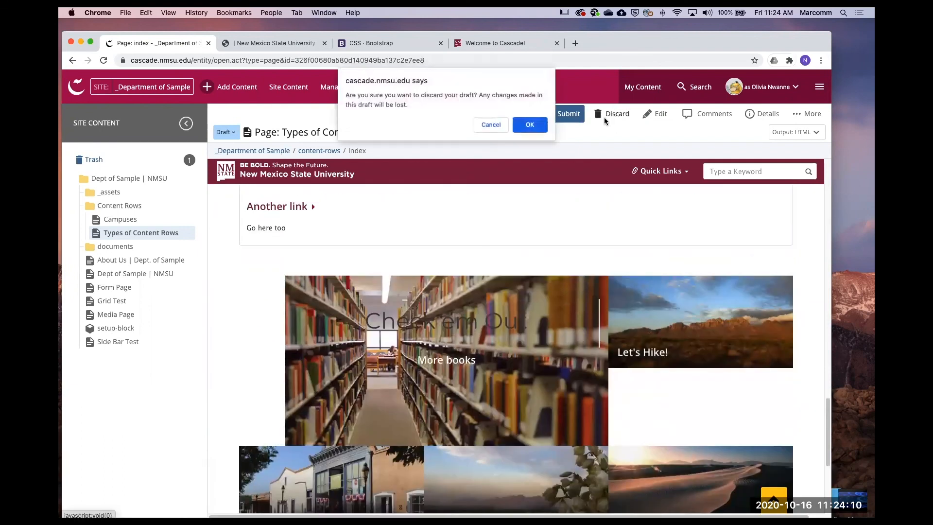
click(528, 125)
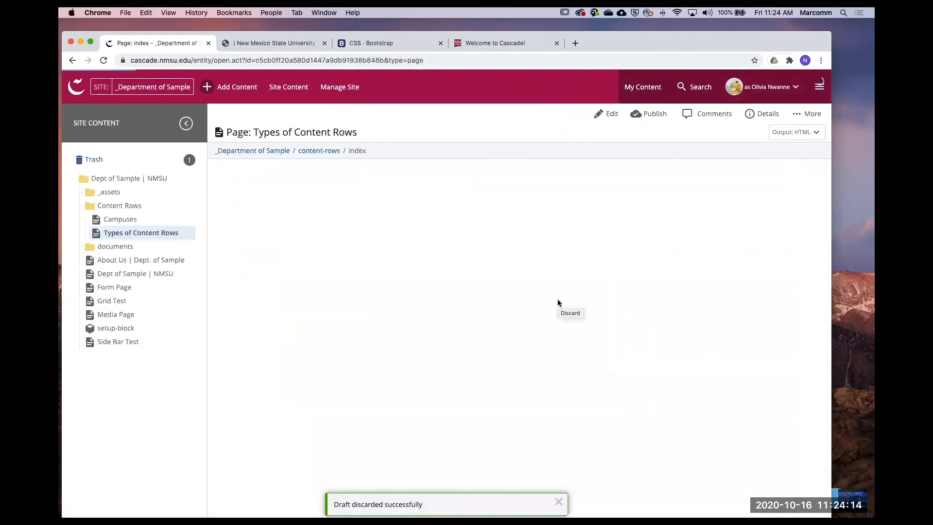
scroll(568, 311, down, 15)
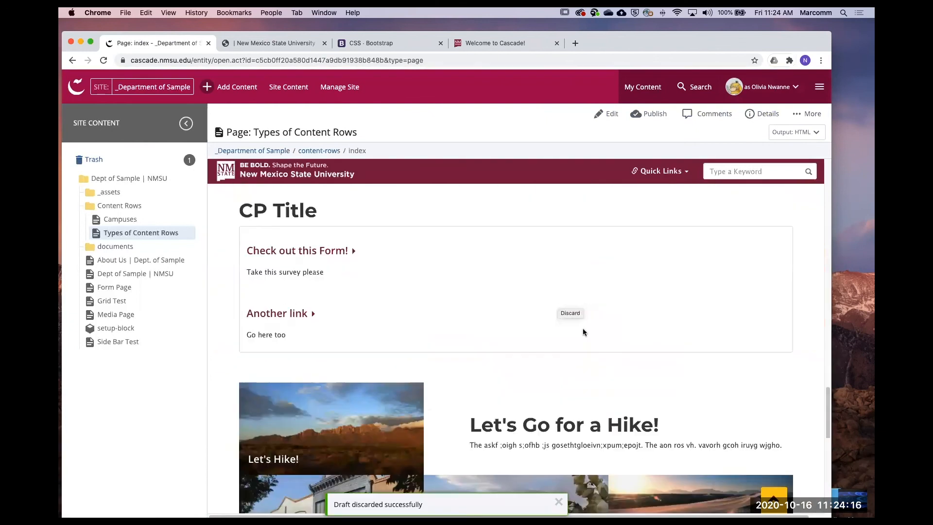
scroll(584, 332, down, 10)
scroll(639, 318, up, 7)
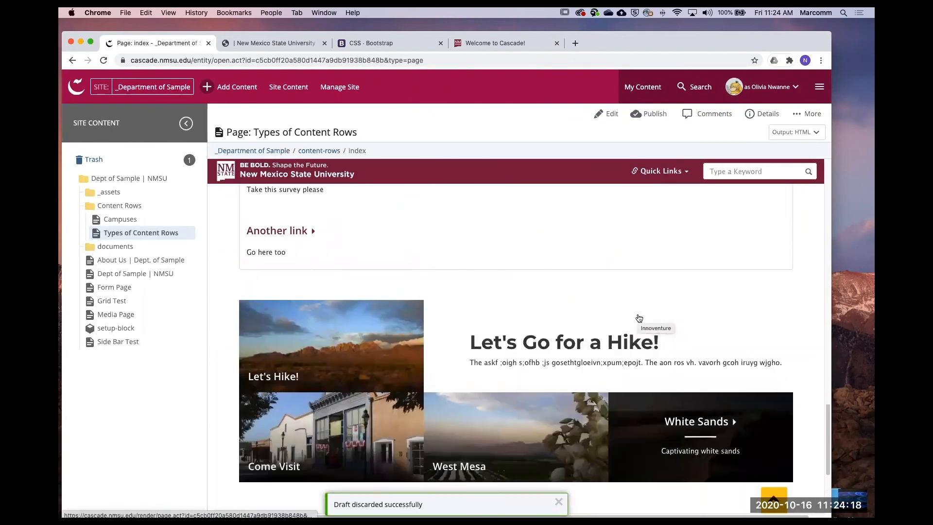
scroll(639, 319, up, 15)
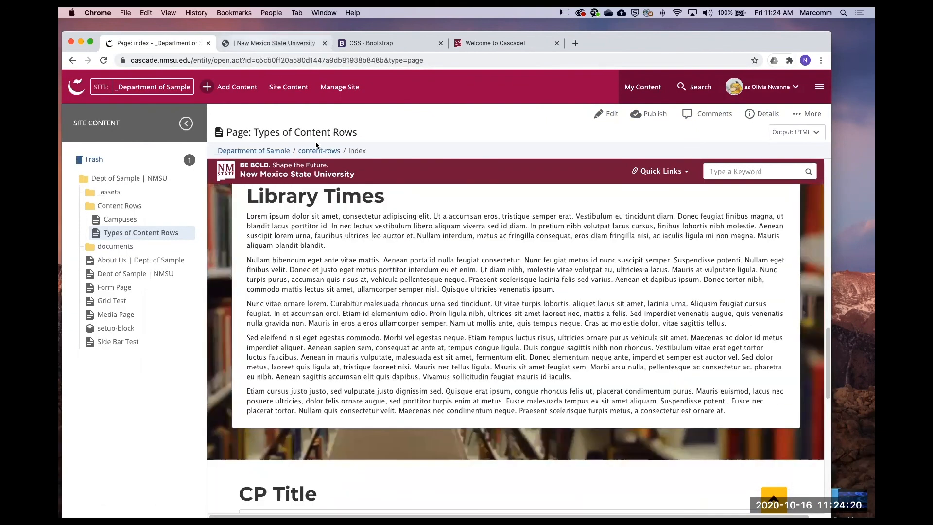
Switch to the full-page New Mexico State University preview at its grid row and detach it into a separate browser window.
key(ctrl+Tab)
scroll(760, 141, up, 5)
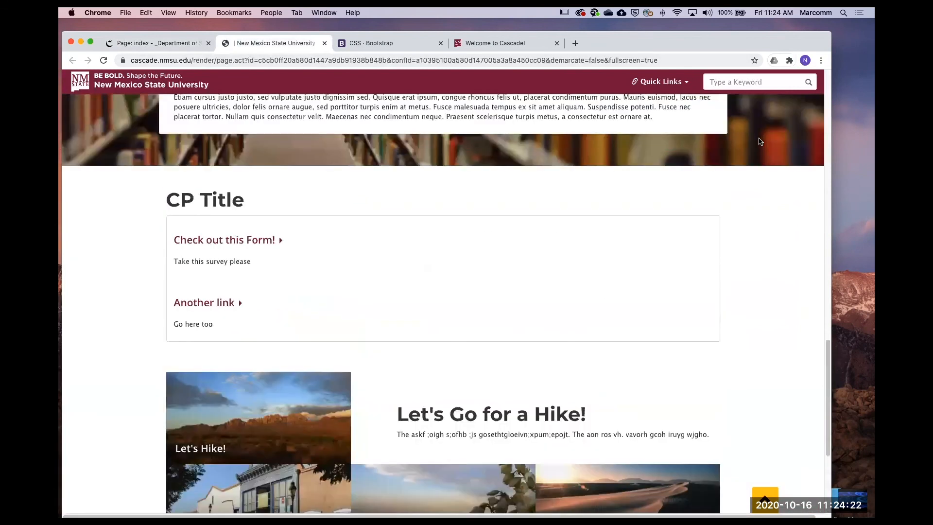
scroll(797, 243, down, 4)
drag(277, 43, 362, 54)
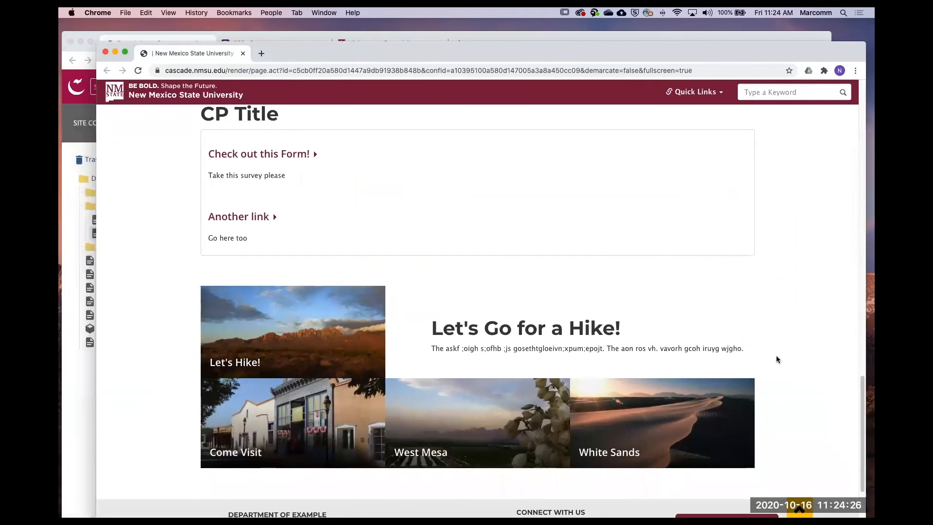
Narrow the preview window in stages to phone width and examine how the grid row's items rearrange.
drag(865, 459, 649, 459)
scroll(553, 389, down, 5)
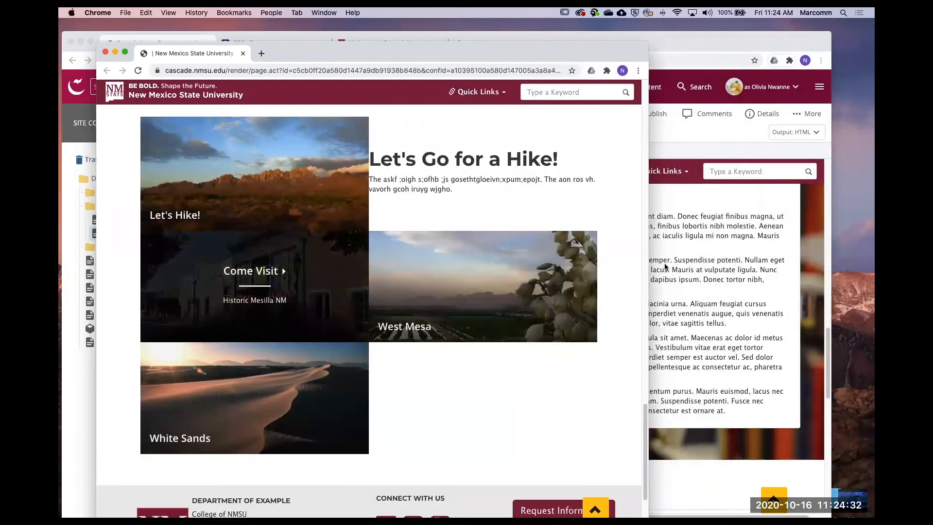
drag(646, 262, 515, 265)
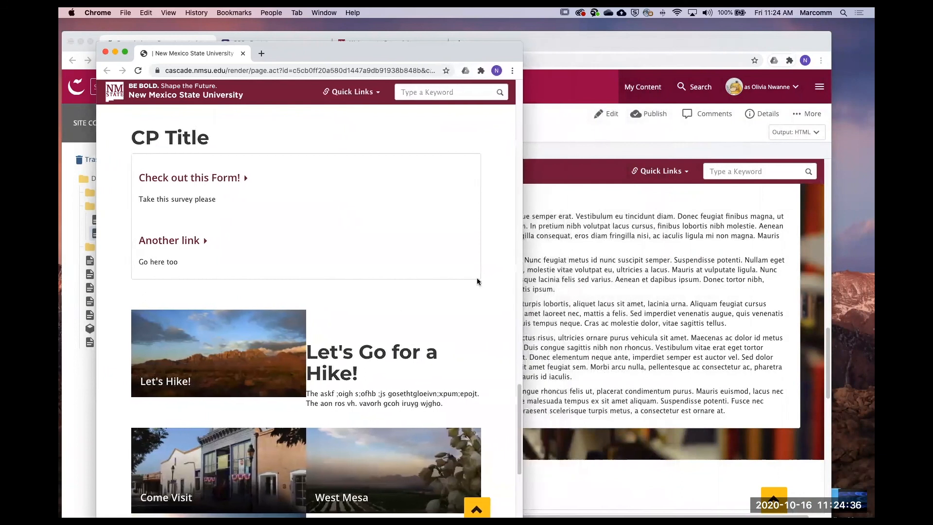
scroll(389, 314, down, 4)
drag(513, 219, 362, 231)
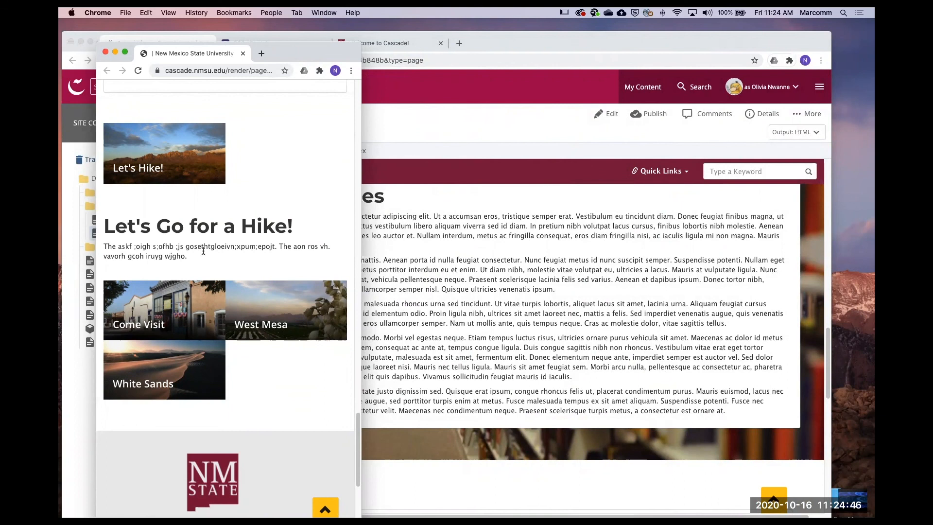
scroll(271, 219, up, 2)
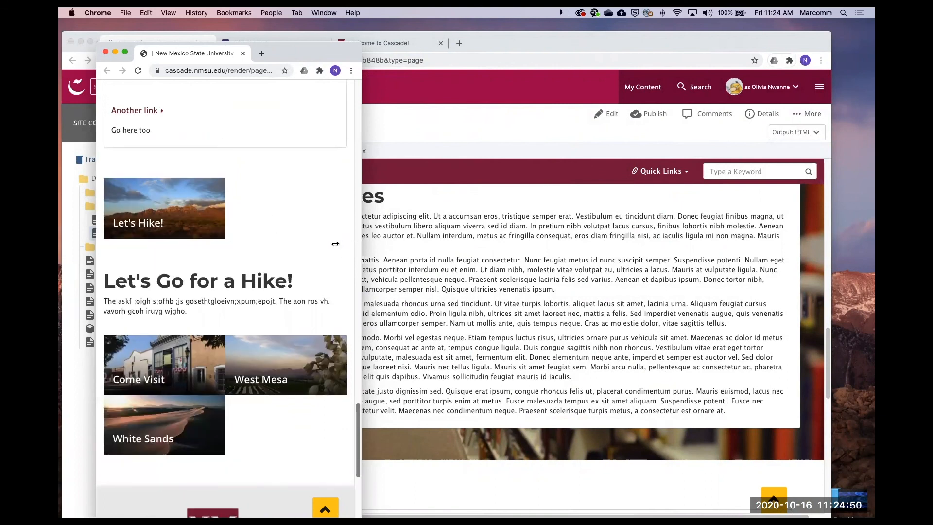
drag(336, 244, 276, 247)
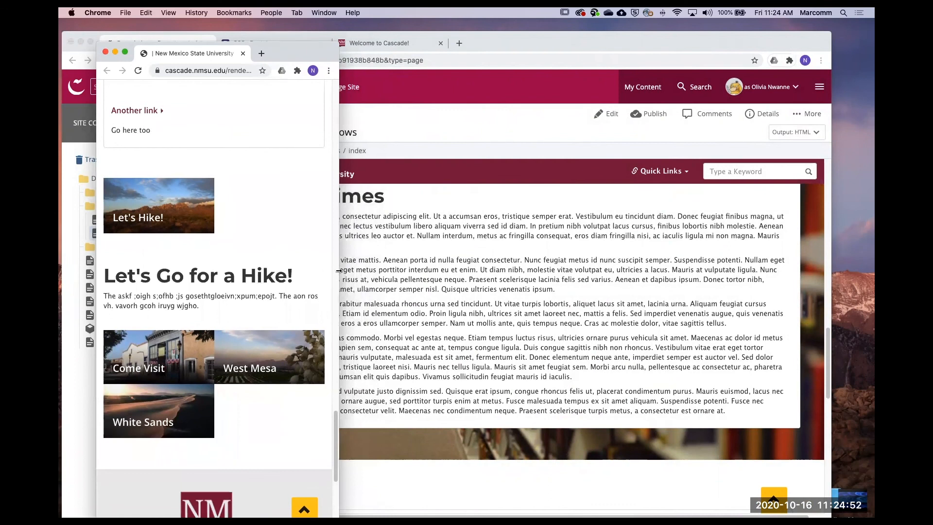
scroll(334, 274, up, 10)
Widen the preview window back to desktop width and check the grid row and the content rows above it.
drag(340, 271, 721, 278)
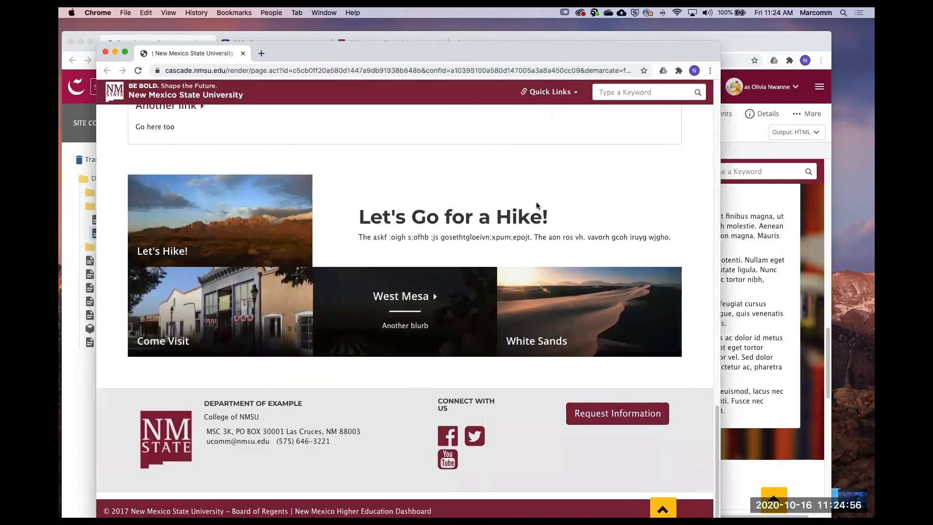
scroll(259, 232, up, 3)
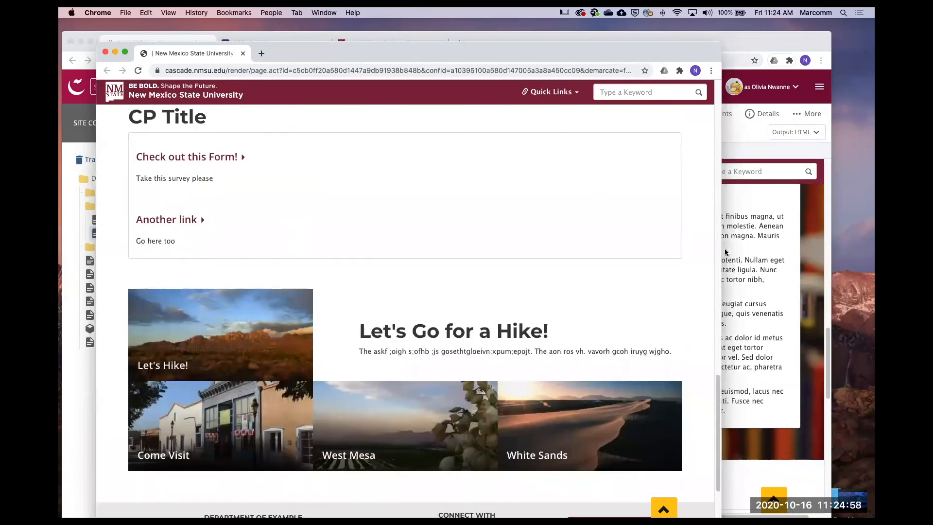
drag(721, 258, 824, 258)
scroll(309, 340, down, 3)
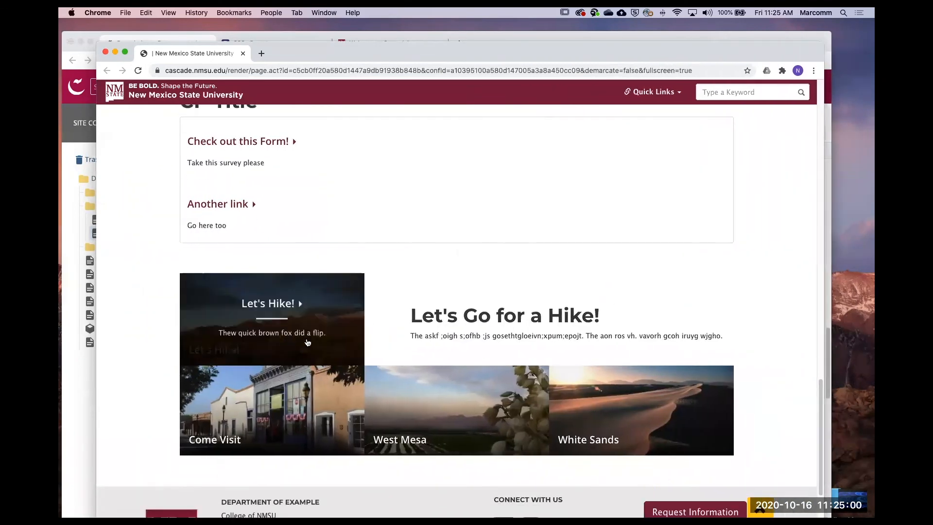
scroll(391, 303, up, 5)
scroll(391, 303, up, 15)
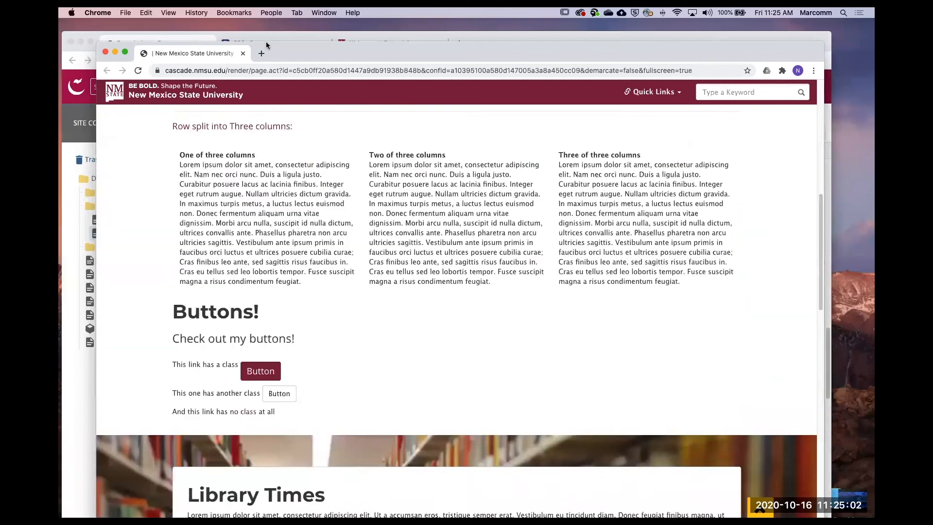
Return to the Cascade window, open the Campuses page and examine its grid of campus items and the rows below.
drag(92, 34, 94, 25)
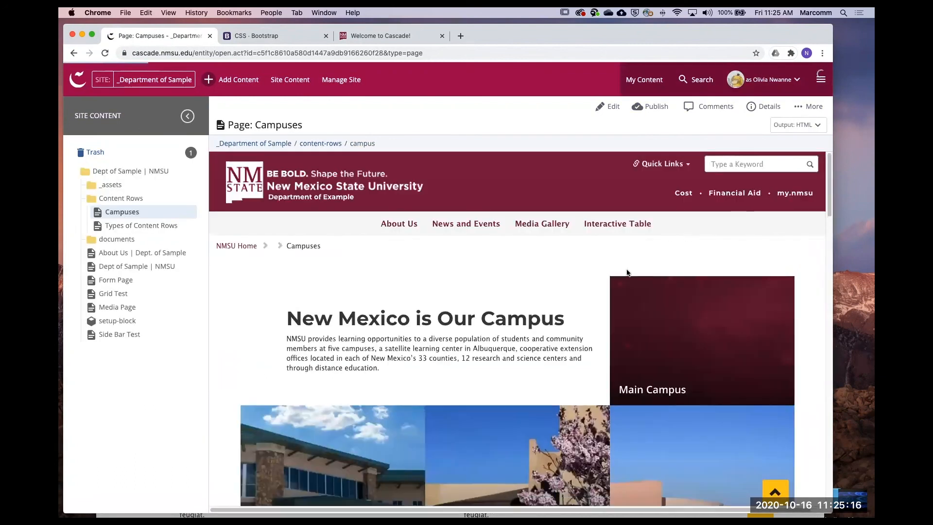
mouse_move(737, 289)
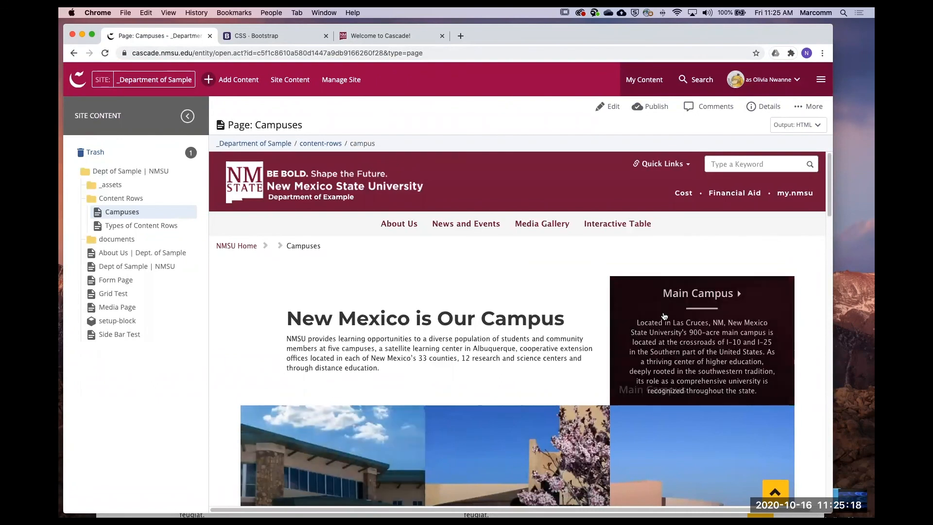
scroll(645, 305, down, 1)
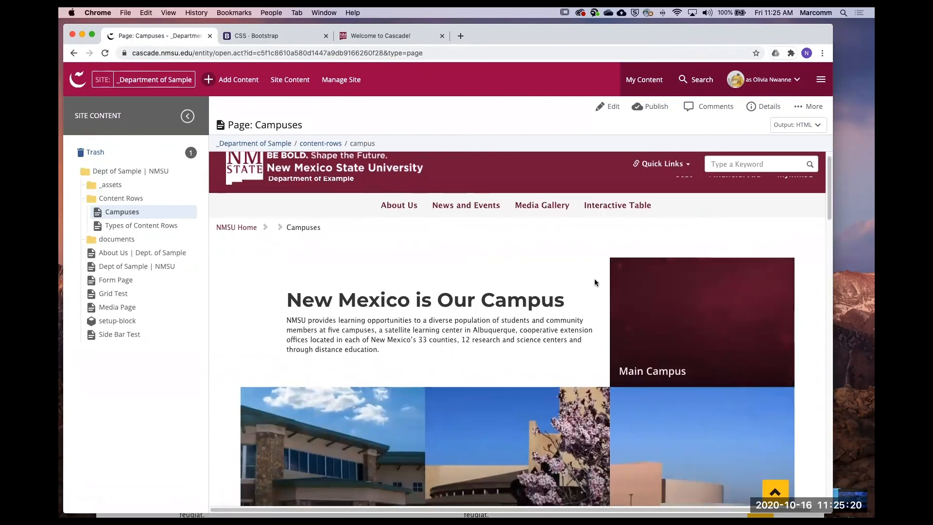
scroll(486, 311, down, 4)
scroll(365, 310, down, 5)
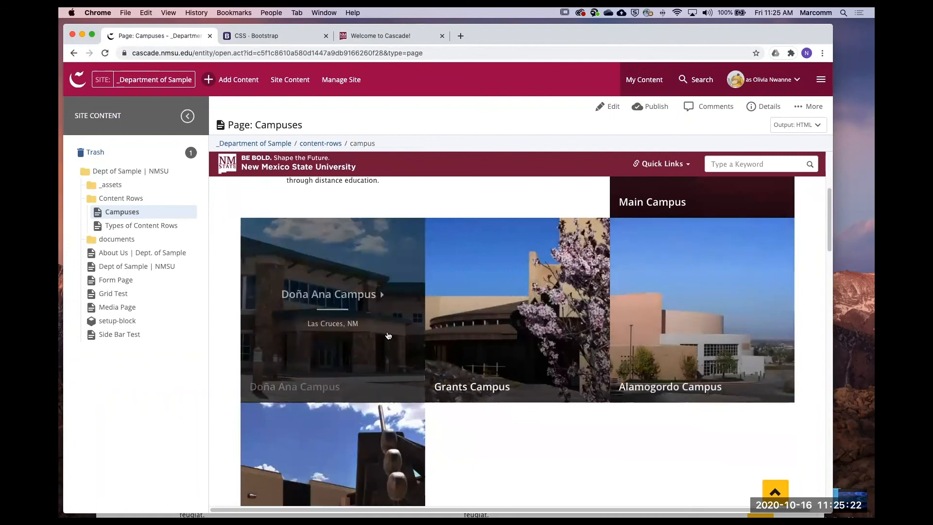
scroll(682, 385, up, 8)
scroll(682, 385, down, 10)
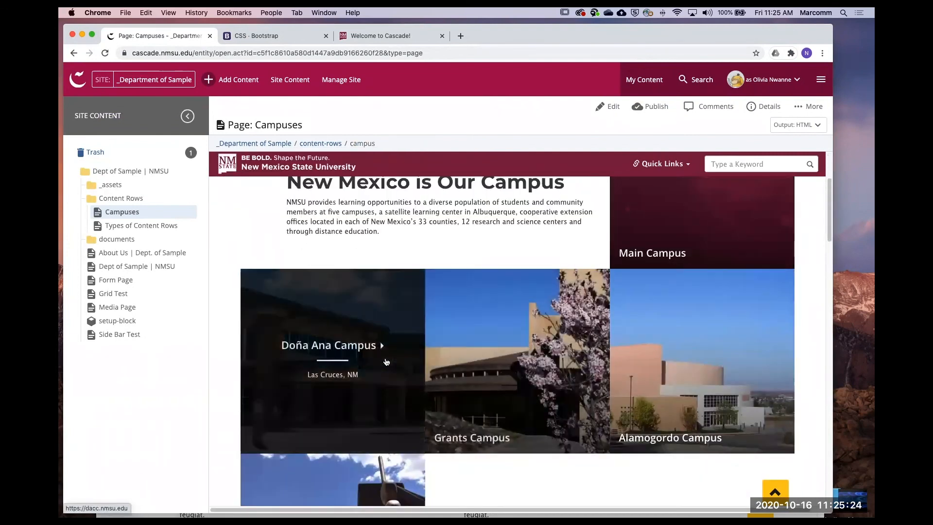
scroll(642, 254, down, 8)
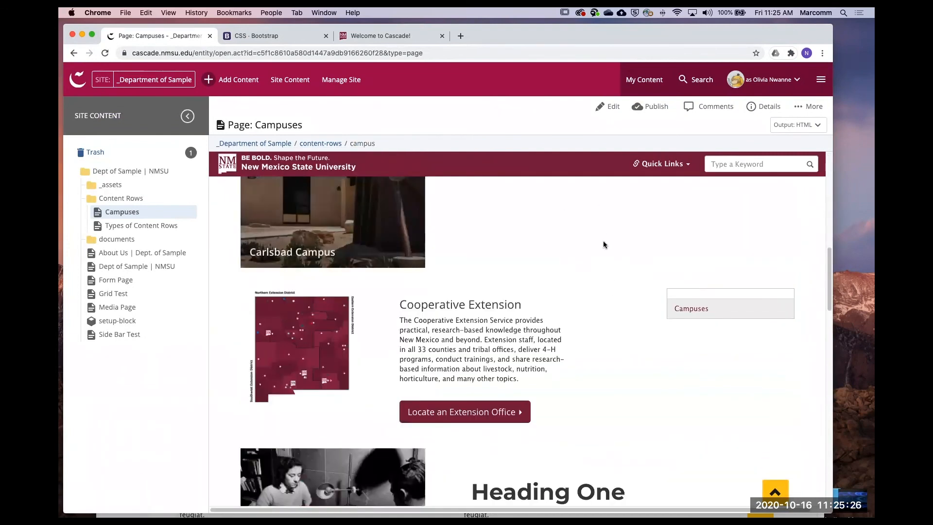
scroll(561, 339, down, 4)
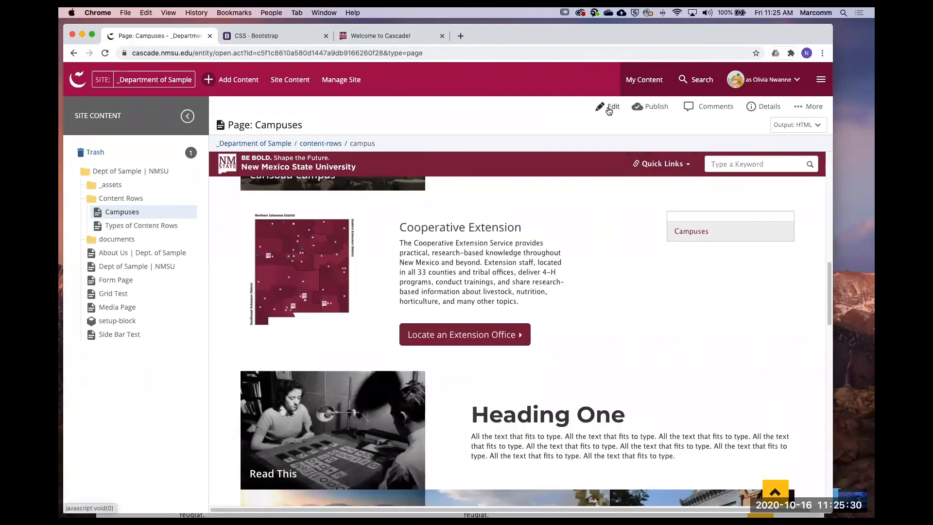
Open the Campuses page for editing and examine the Image with Overlay settings of the Main Campus grid item.
scroll(585, 374, down, 1)
scroll(584, 378, down, 6)
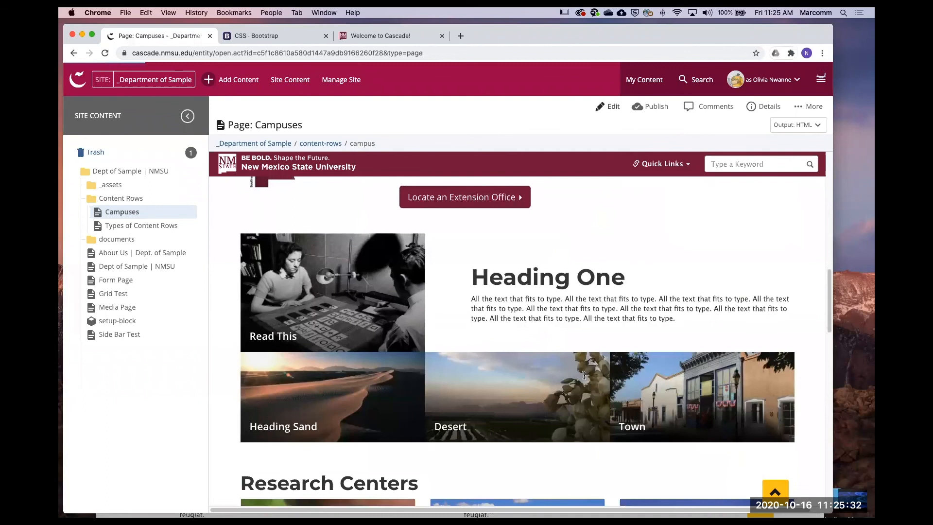
double_click(433, 307)
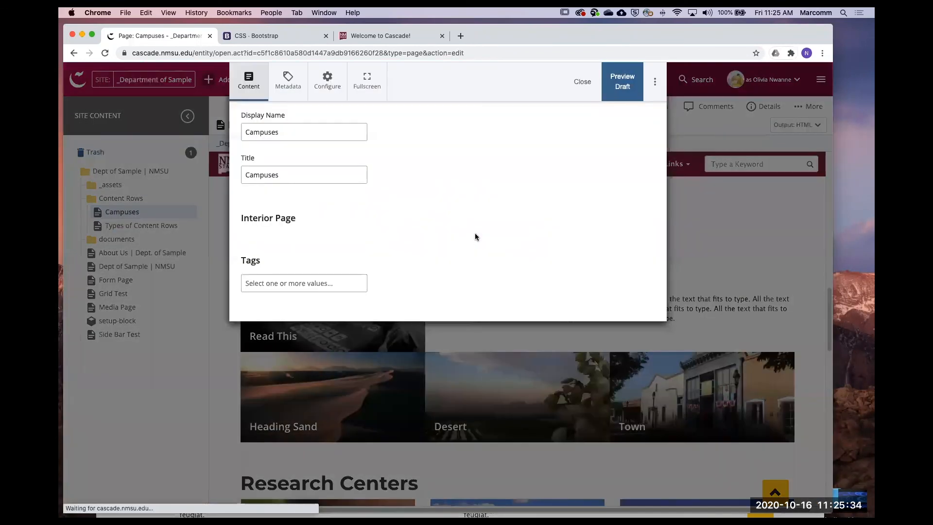
scroll(485, 228, down, 4)
scroll(511, 348, down, 6)
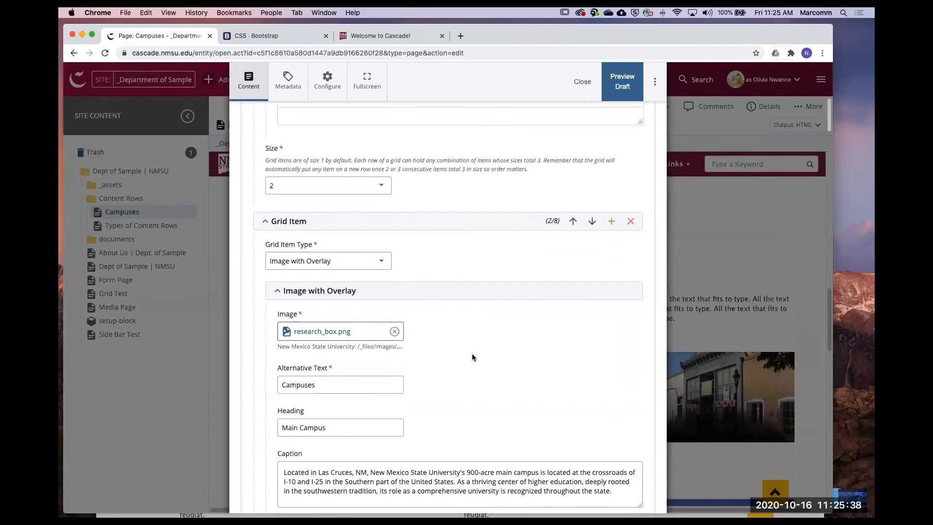
scroll(409, 343, down, 3)
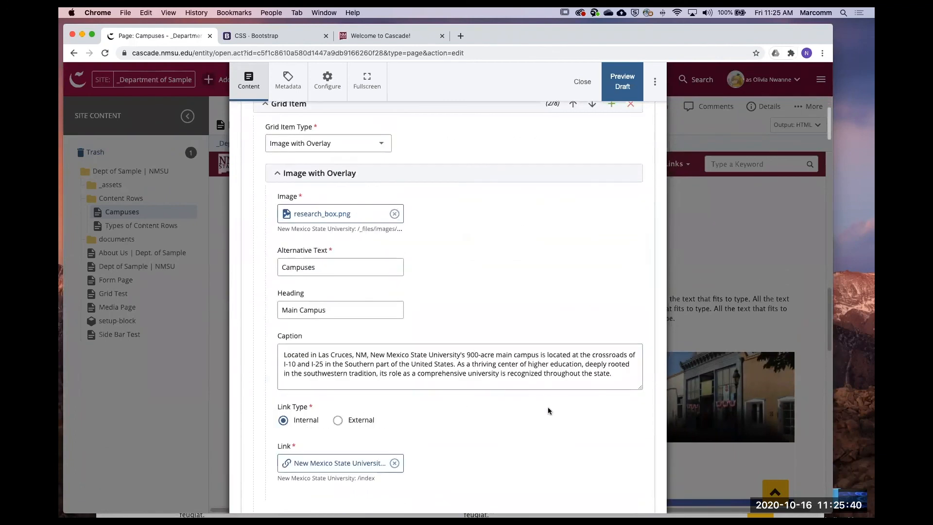
Collapse the first content row, the Grid Builder with the campus items, in the Campuses page's edit form.
scroll(544, 419, down, 5)
scroll(475, 312, up, 9)
scroll(453, 279, up, 8)
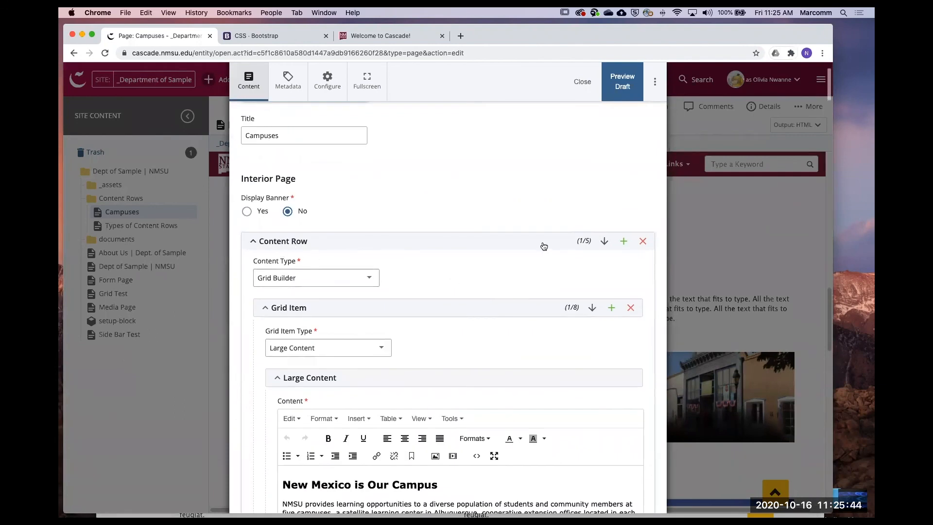
click(253, 242)
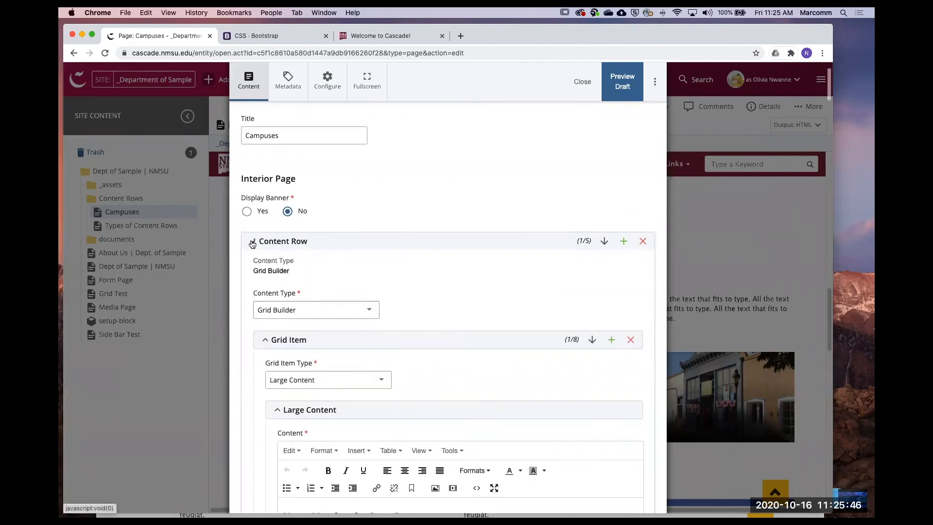
scroll(431, 273, down, 1)
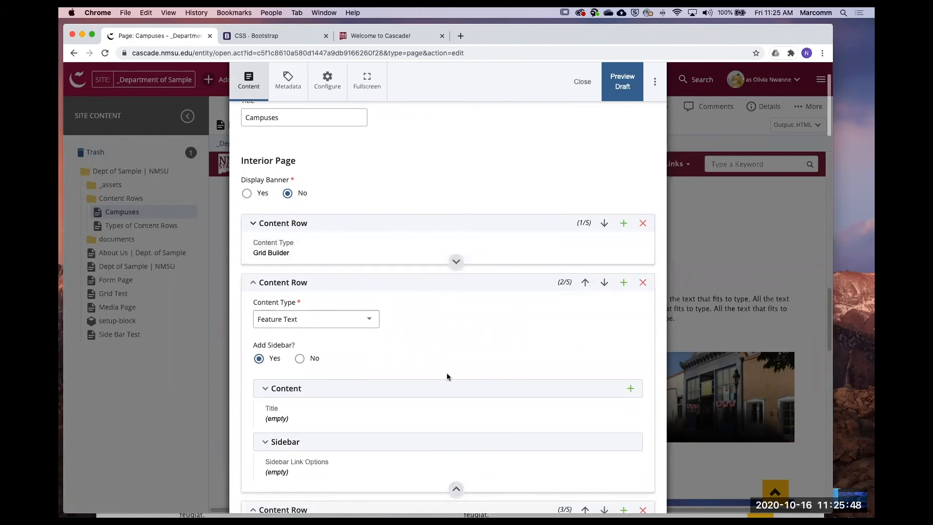
Expand the Feature Text row's Content section to examine its Northern Extension District content, and collapse the whole row.
click(424, 414)
scroll(472, 340, down, 5)
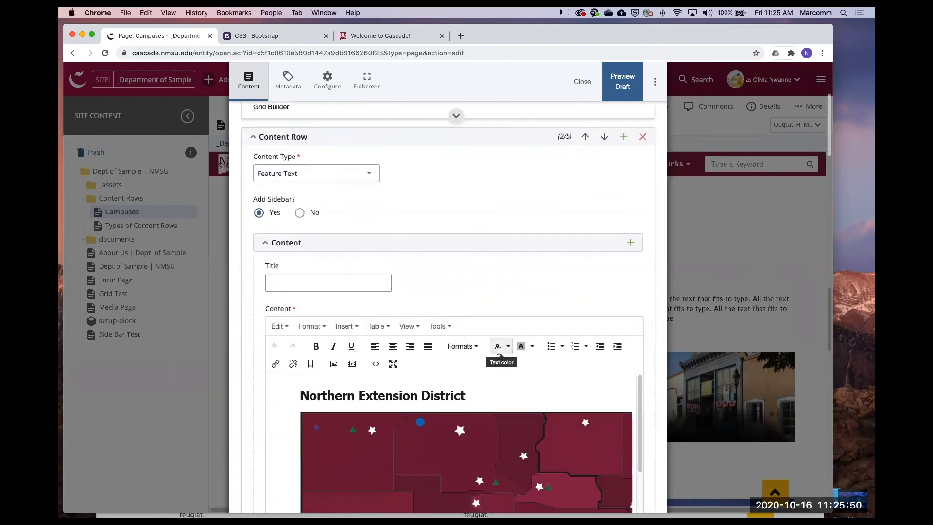
scroll(492, 290, up, 8)
scroll(458, 378, down, 5)
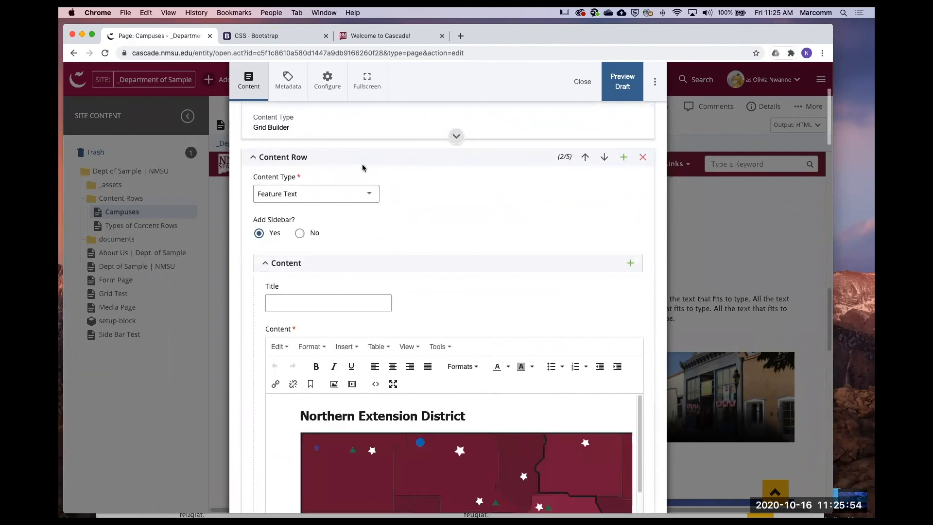
click(253, 158)
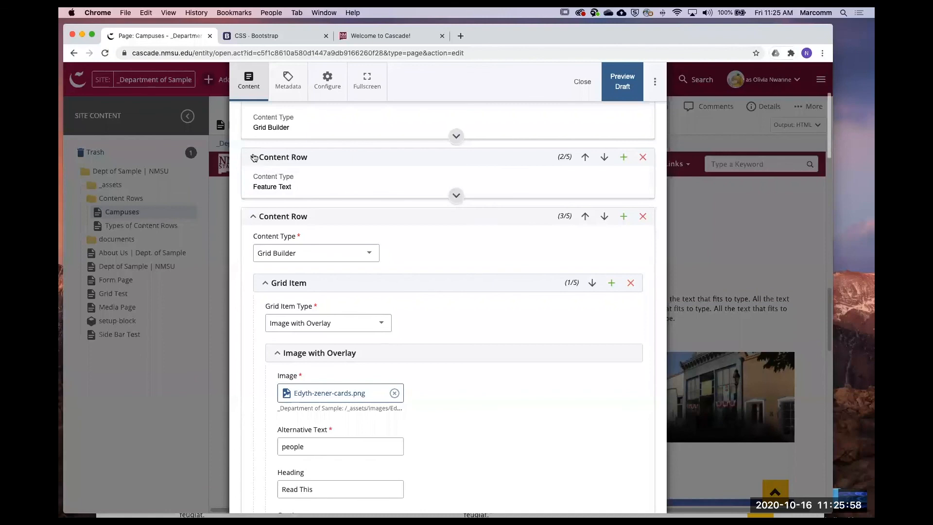
Collapse the third content row, the Grid Builder with the Read This item, and close the Campuses page's edit form.
scroll(450, 227, down, 1)
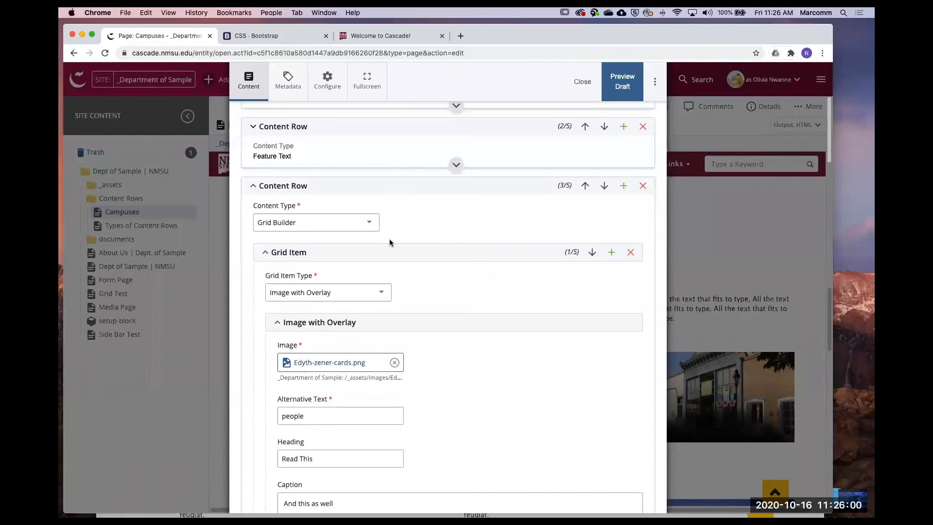
click(253, 189)
scroll(523, 345, down, 2)
click(581, 82)
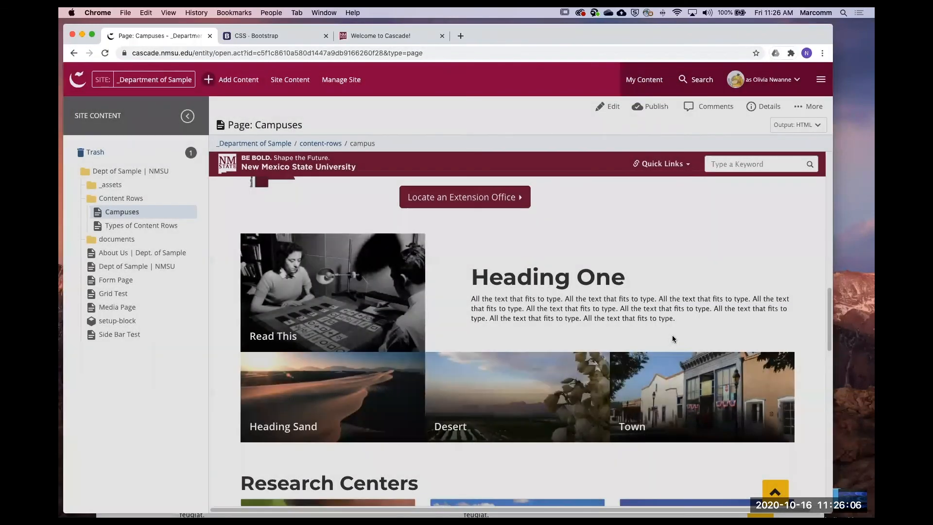
Examine the Research Centers row on the Campuses page and reopen the page for editing to look through its content rows.
scroll(672, 338, down, 5)
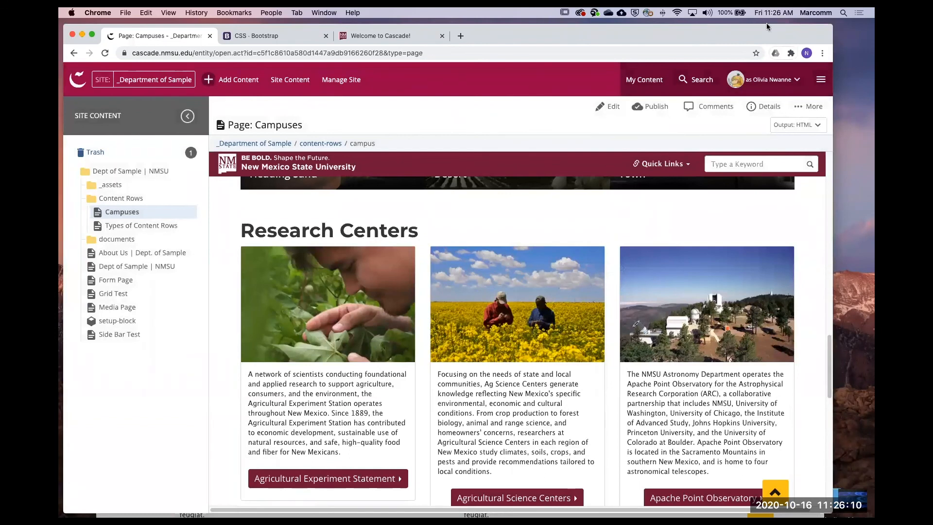
key(super+a)
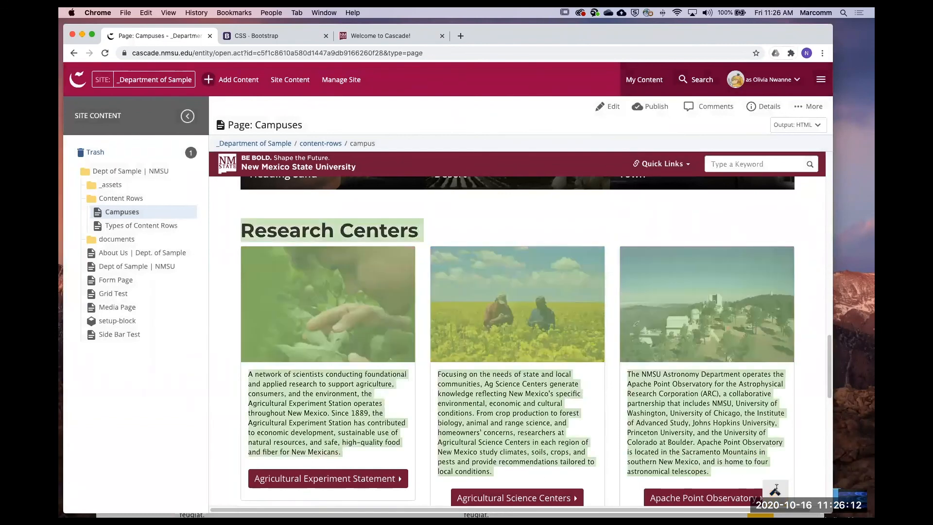
scroll(774, 430, down, 1)
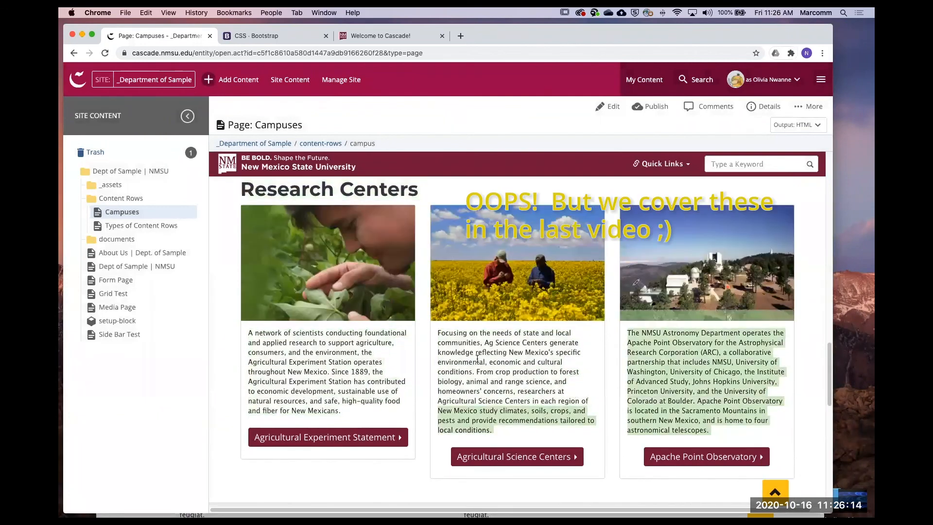
scroll(642, 372, up, 1)
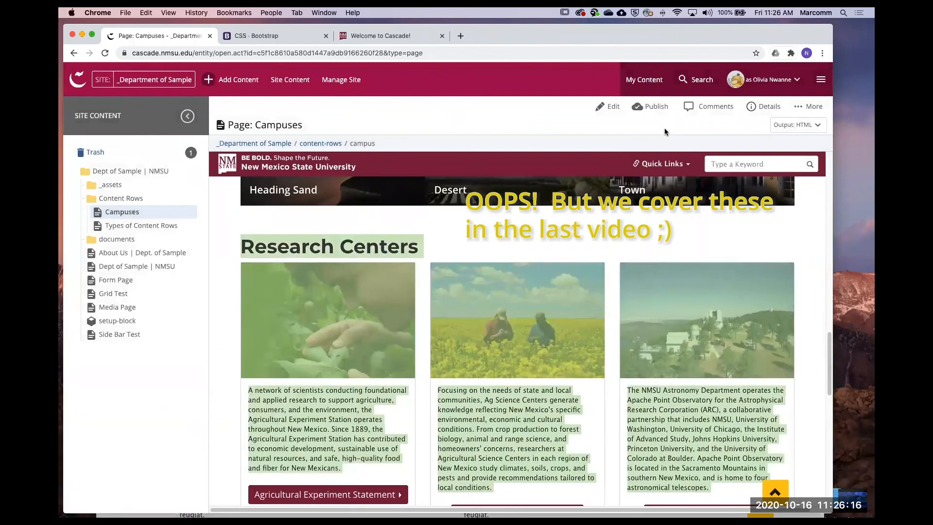
click(612, 106)
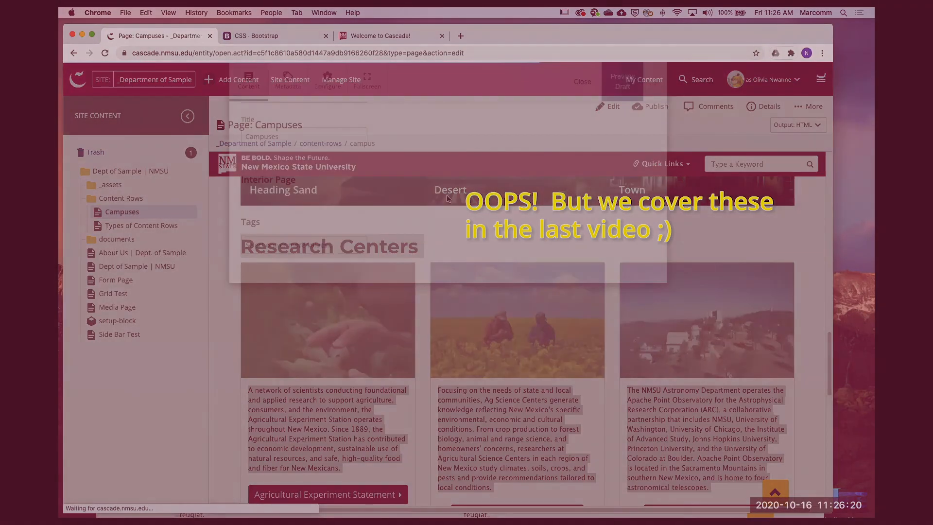
scroll(509, 192, down, 5)
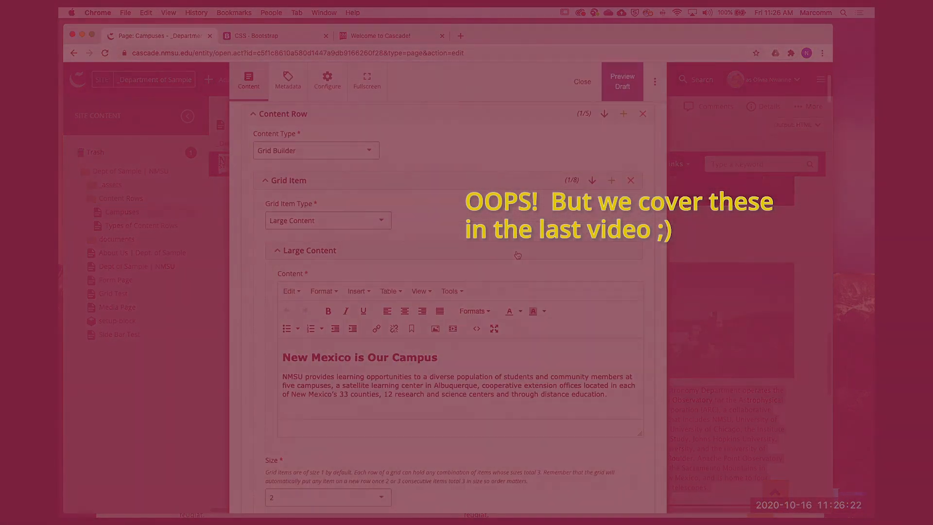